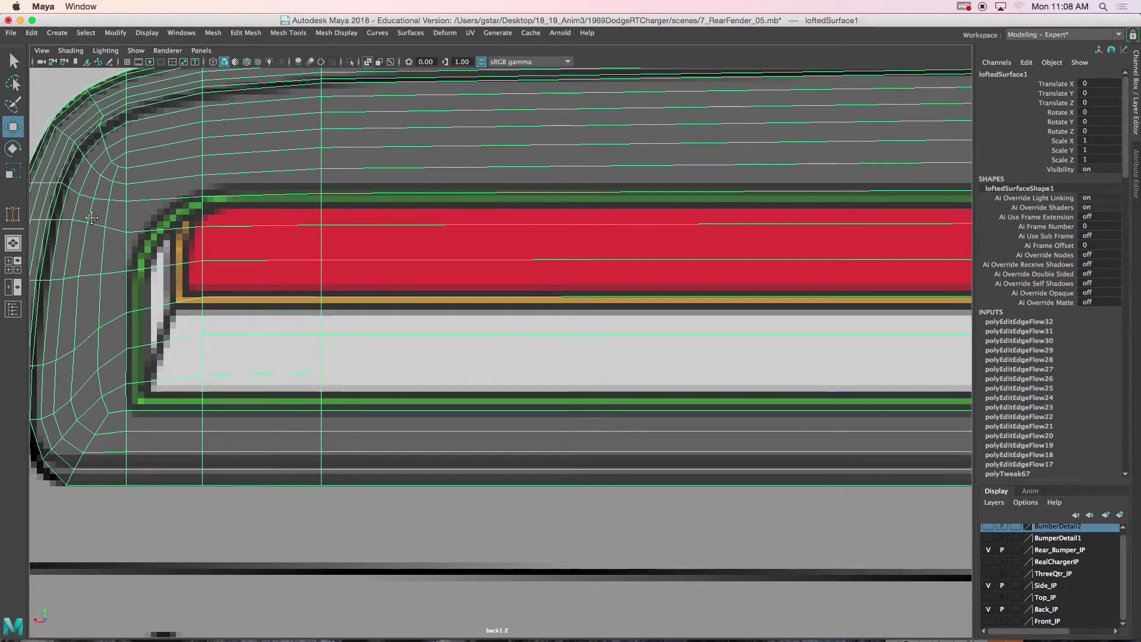
# Step: Adjust the vertices along the curved inner rim at the bumper's outer corner in the perspective view, working in vertex mode
pyautogui.keyDown('alt'); pyautogui.moveTo(91, 220); pyautogui.dragTo(145, 182, button='middle'); pyautogui.keyUp('alt')
pyautogui.press('space')
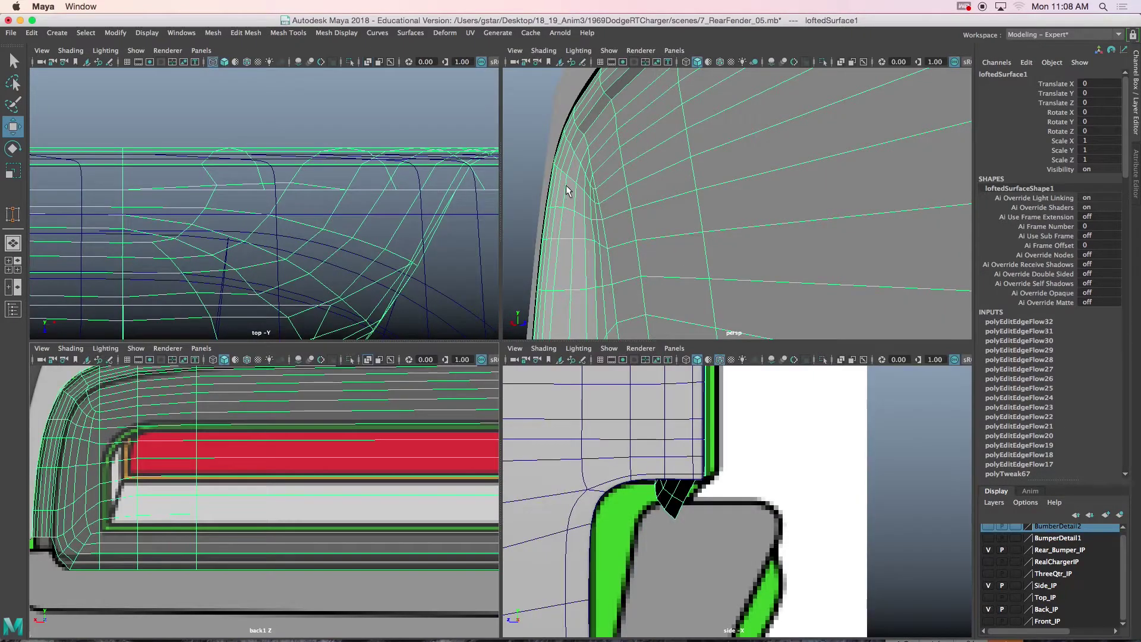
pyautogui.press('space')
pyautogui.moveTo(535, 255)
pyautogui.keyDown('alt'); pyautogui.mouseDown()
pyautogui.moveTo(554, 239)
pyautogui.moveTo(478, 274)
pyautogui.mouseUp(); pyautogui.keyUp('alt')
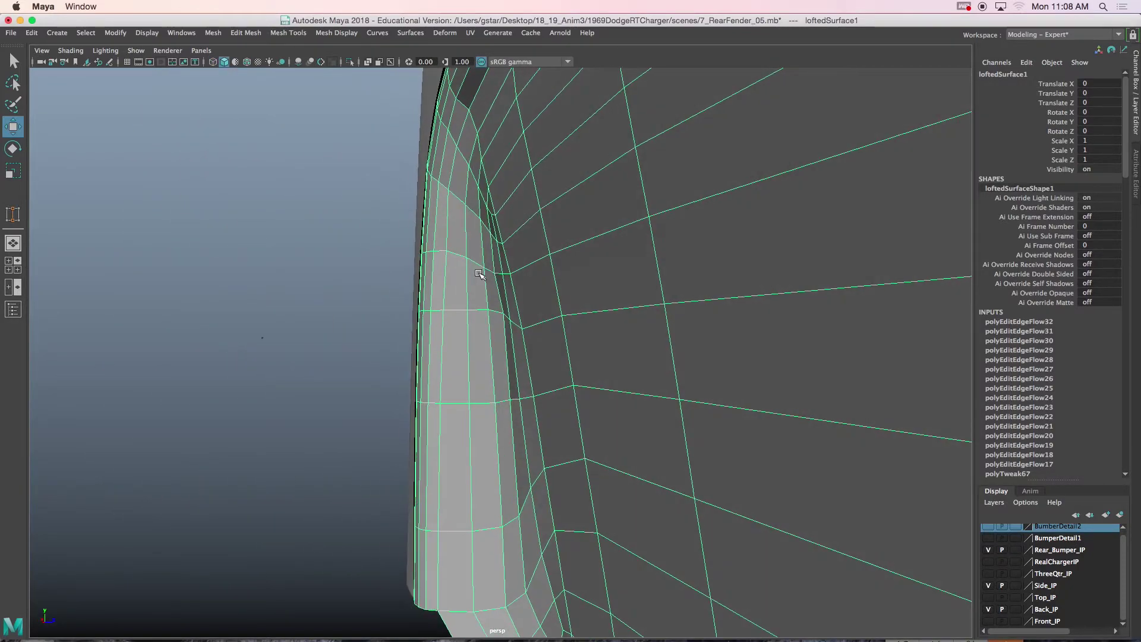
pyautogui.moveTo(501, 279); pyautogui.dragTo(482, 277, button='right')
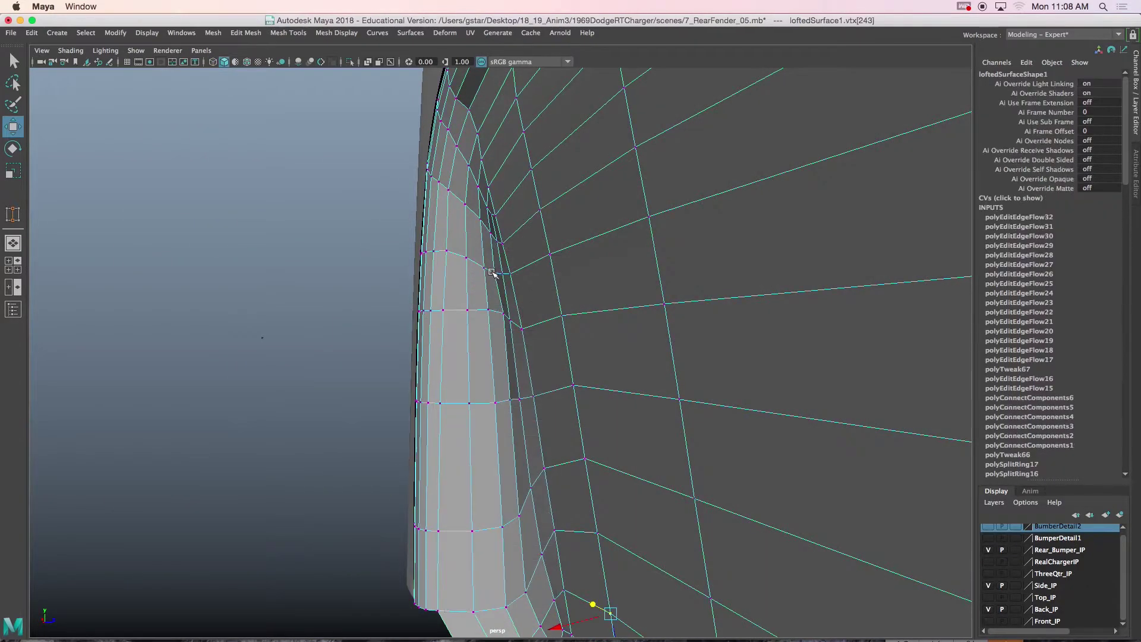
pyautogui.moveTo(498, 276); pyautogui.dragTo(499, 311)
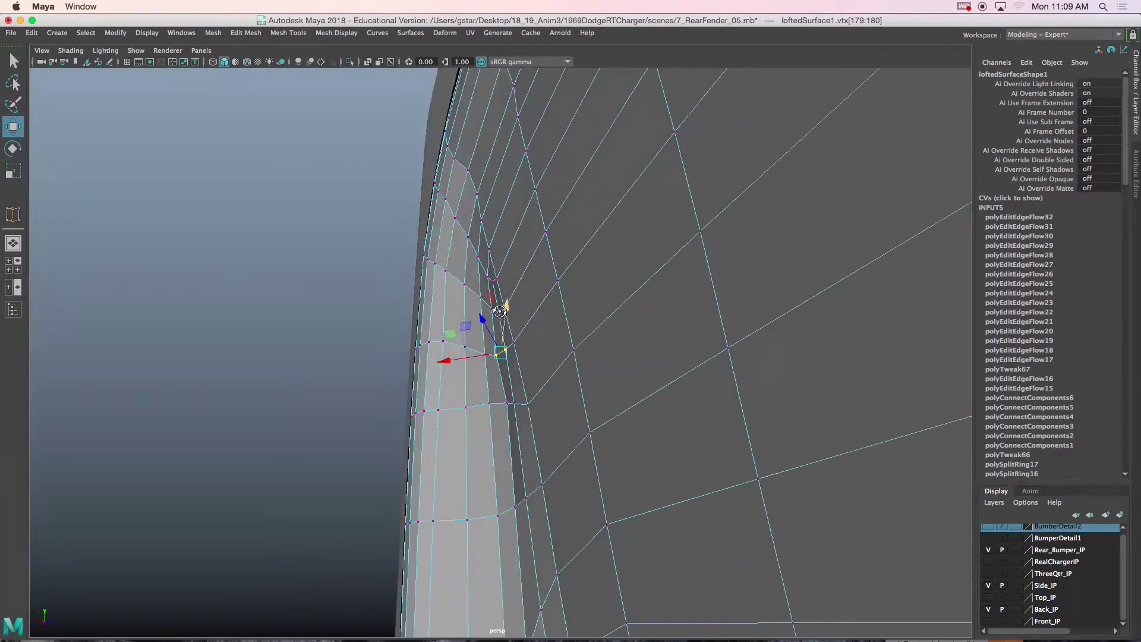
pyautogui.click(507, 404)
pyautogui.keyDown('alt'); pyautogui.moveTo(507, 404); pyautogui.dragTo(485, 404); pyautogui.keyUp('alt')
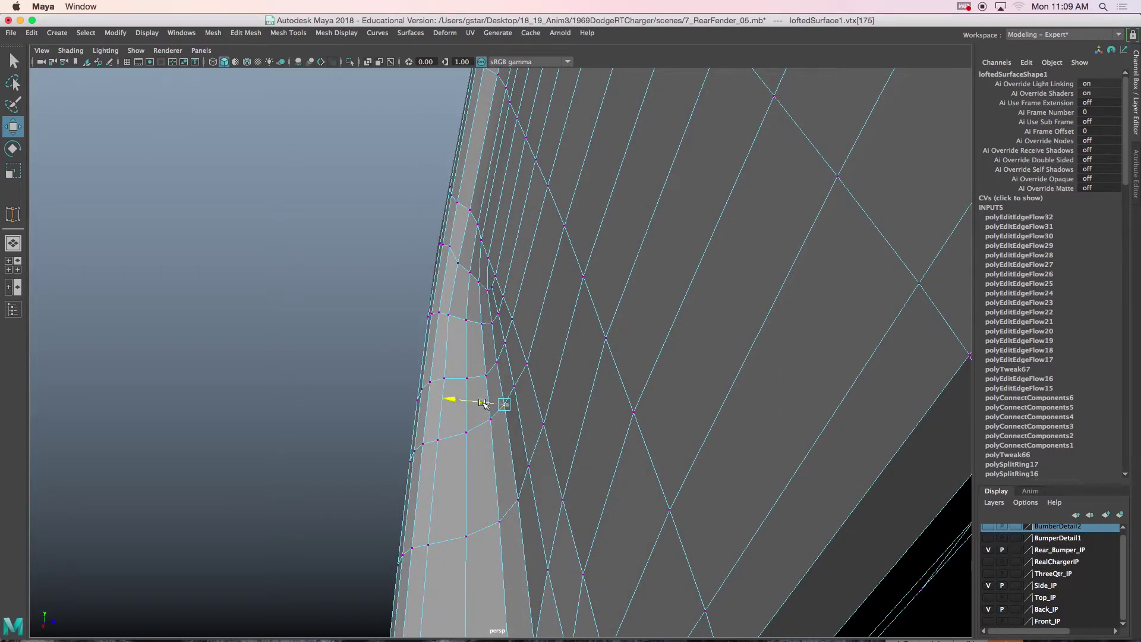
pyautogui.keyDown('alt'); pyautogui.moveTo(482, 403); pyautogui.dragTo(624, 454); pyautogui.keyUp('alt')
# Step: In the back view, align the first two top-row vertices near the tail light's outer corner with the upper edge of its outline
pyautogui.press('space')
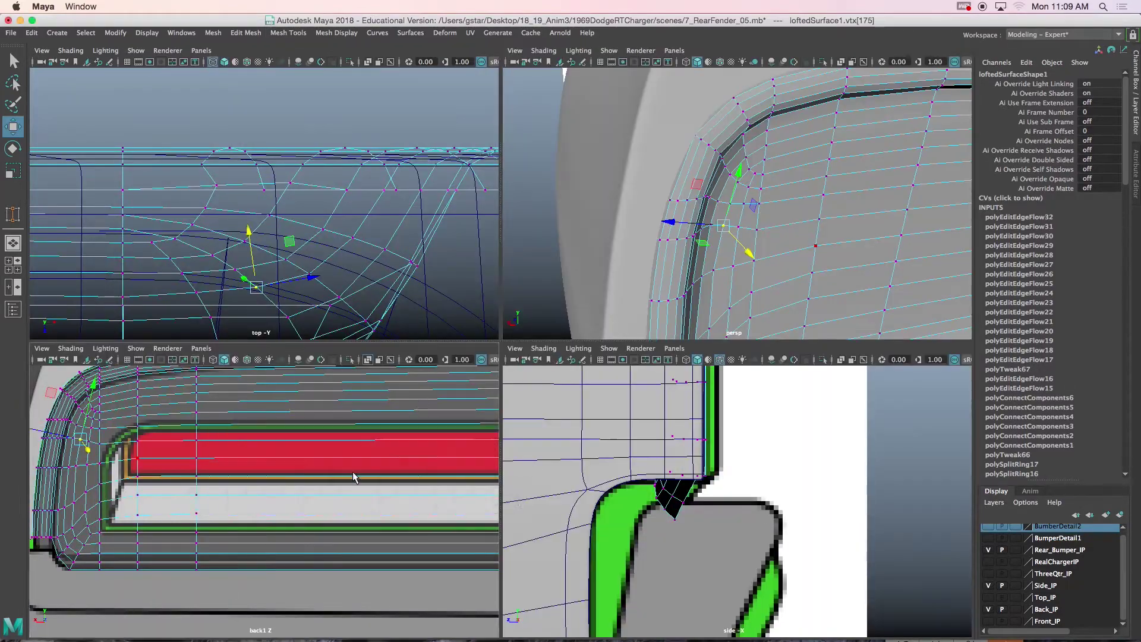
pyautogui.press('space')
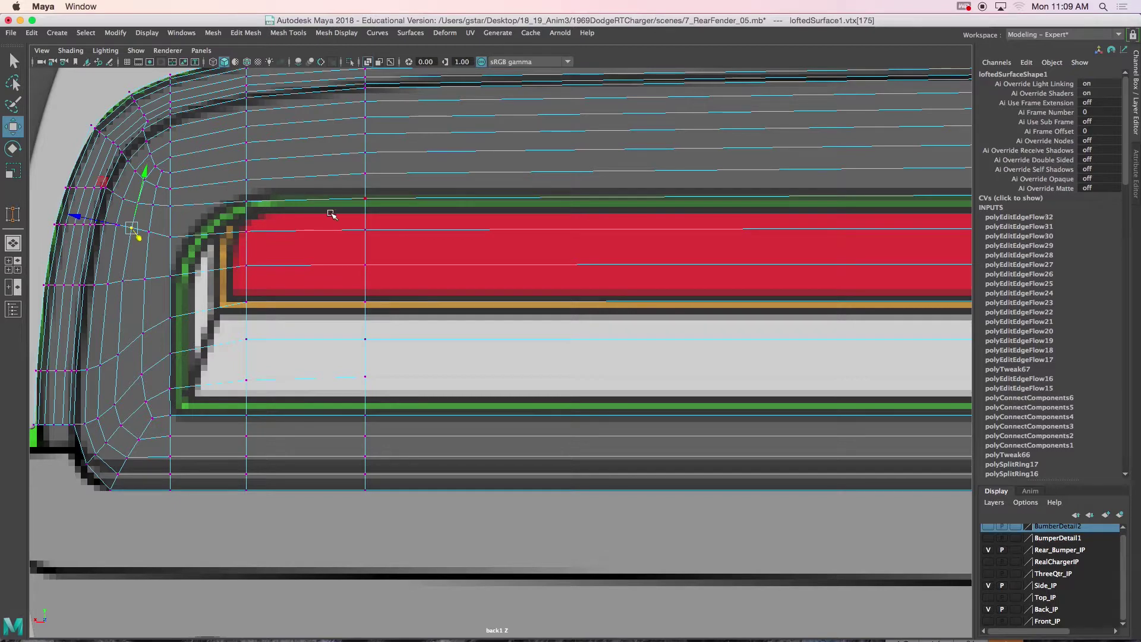
pyautogui.keyDown('alt'); pyautogui.moveTo(259, 227); pyautogui.dragTo(285, 271, button='middle'); pyautogui.keyUp('alt')
pyautogui.scroll(1, 294, 276)
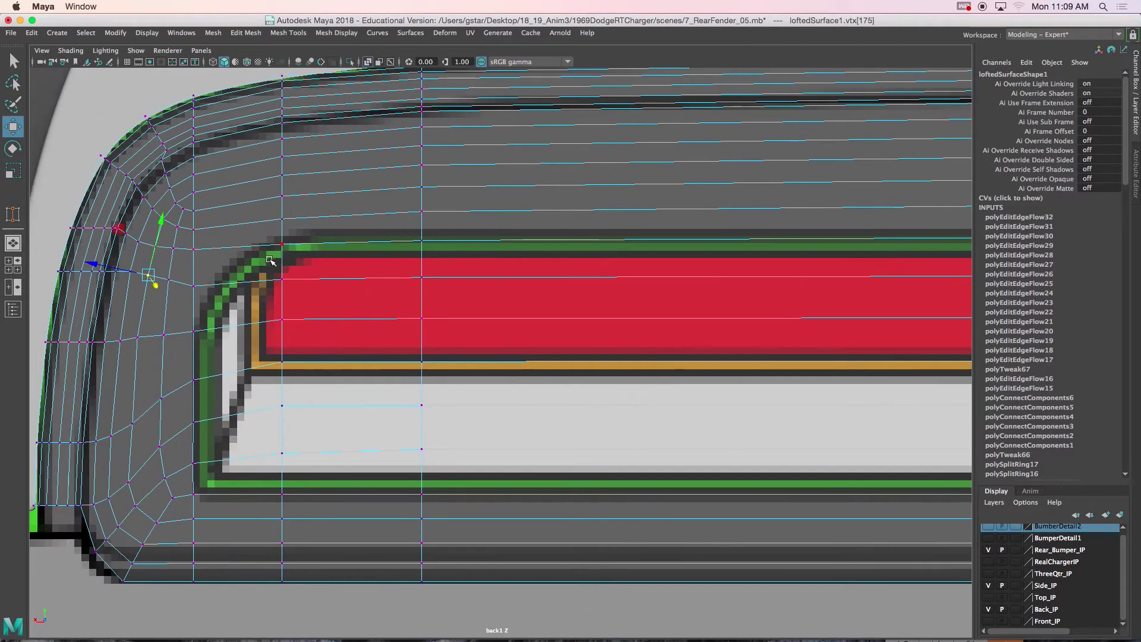
pyautogui.click(281, 244)
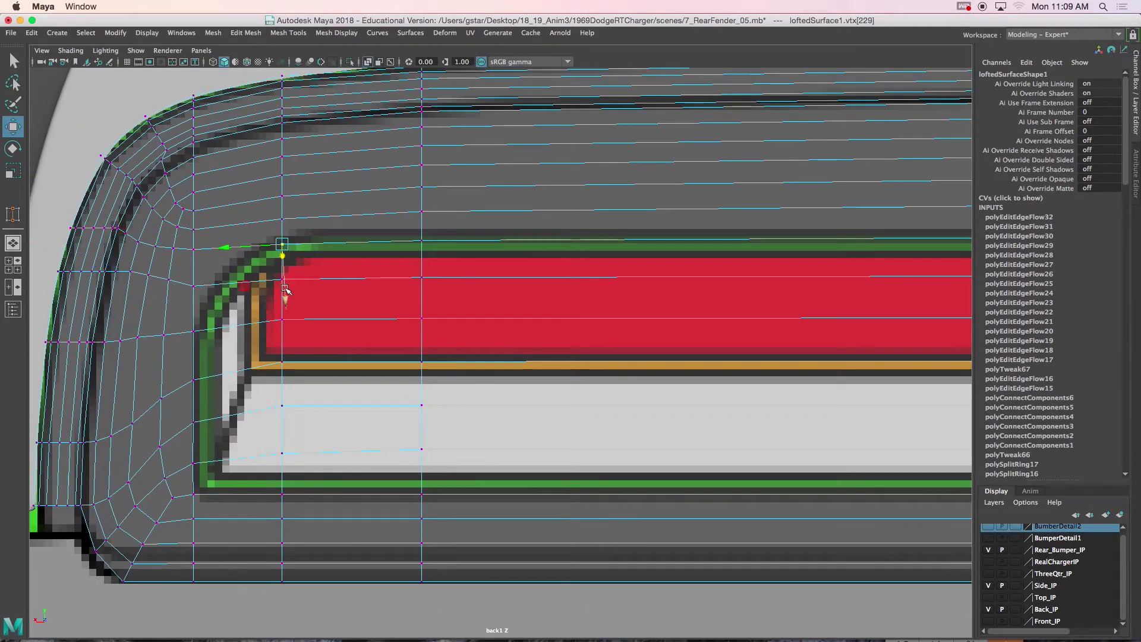
pyautogui.scroll(1, 284, 292)
pyautogui.moveTo(248, 278); pyautogui.dragTo(219, 224)
pyautogui.click(404, 217)
pyautogui.moveTo(414, 170); pyautogui.dragTo(413, 157)
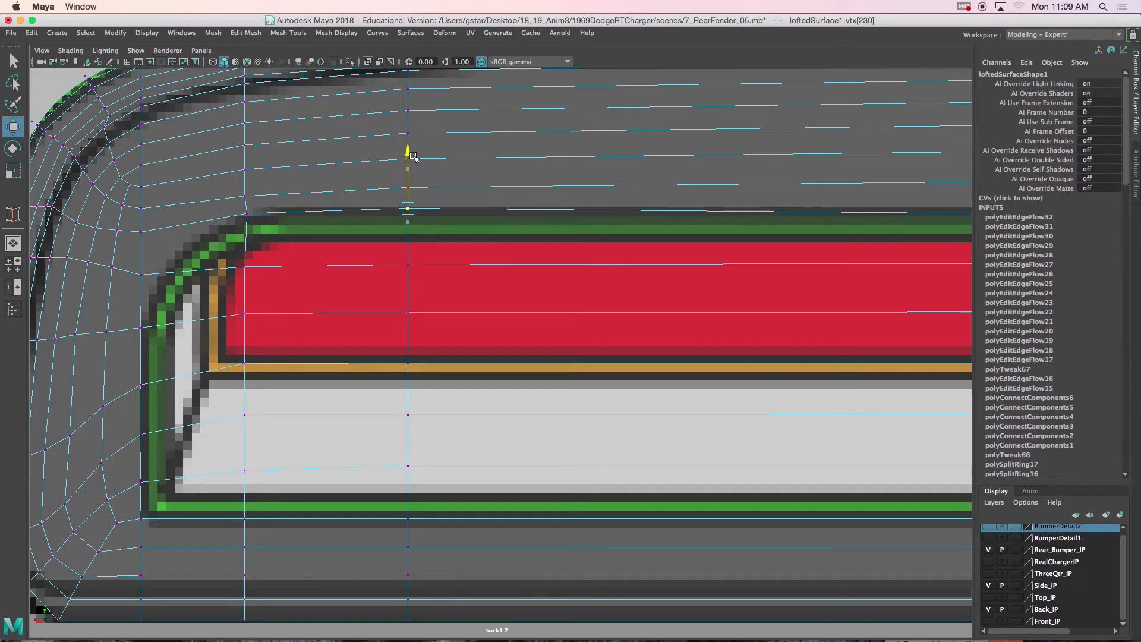
pyautogui.click(245, 209)
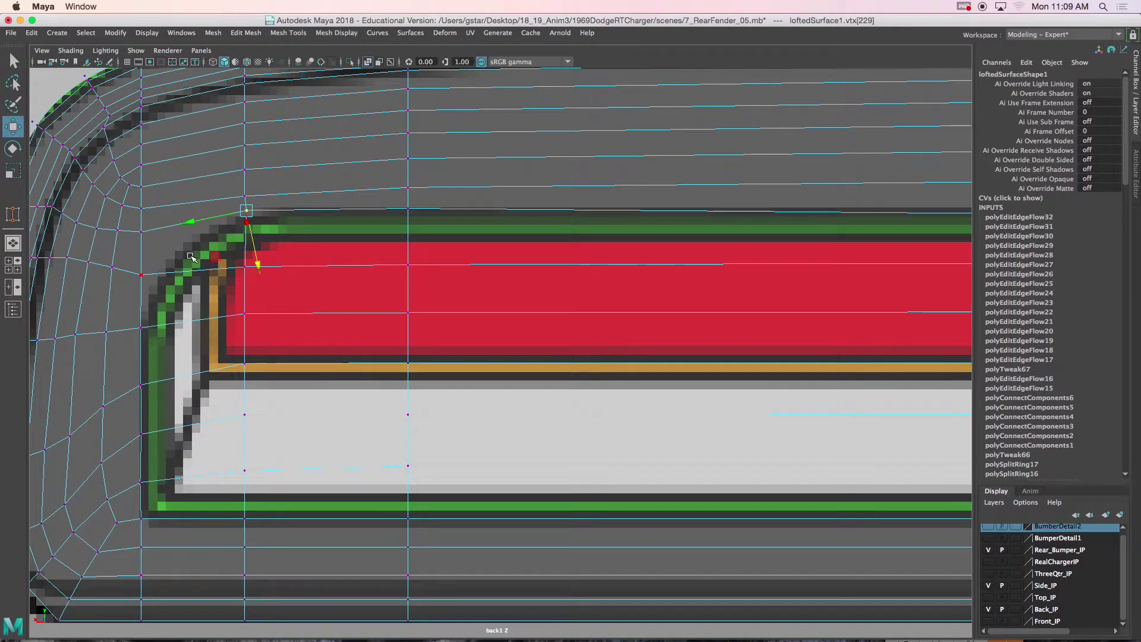
# Step: Slide the vertex on the bumper's rounded upper corner slightly along its edge to match the dark reference line
pyautogui.moveTo(179, 121)
pyautogui.keyDown('alt'); pyautogui.mouseDown(button='middle')
pyautogui.moveTo(177, 140)
pyautogui.moveTo(191, 138)
pyautogui.mouseUp(button='middle'); pyautogui.keyUp('alt')
pyautogui.click(120, 133)
pyautogui.moveTo(111, 148); pyautogui.dragTo(108, 150)
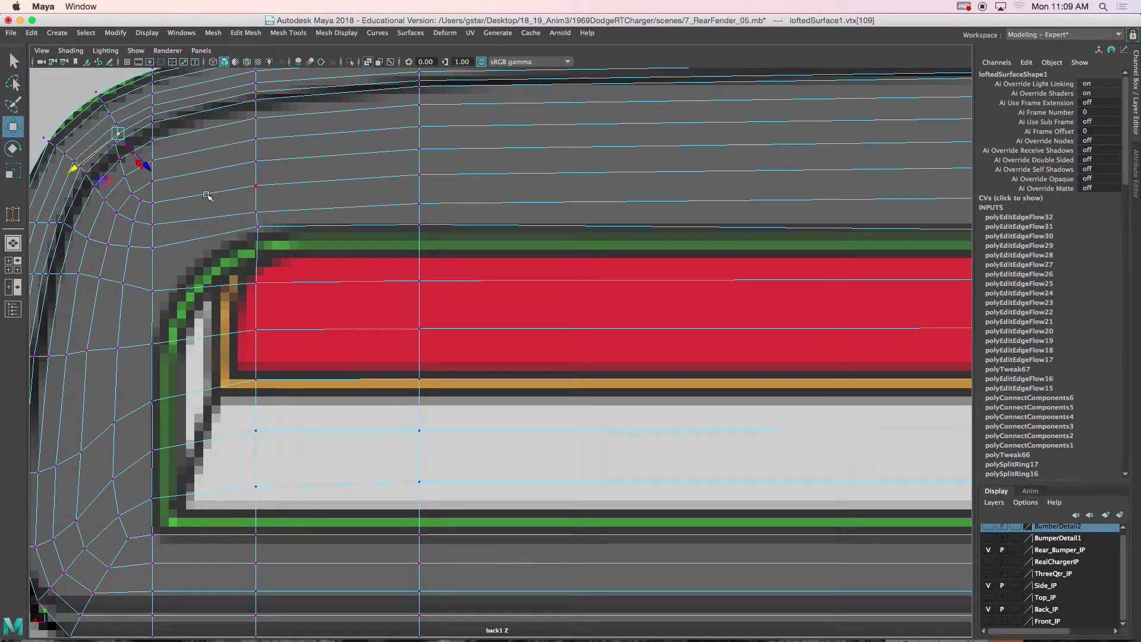
pyautogui.keyDown('alt'); pyautogui.moveTo(196, 327); pyautogui.dragTo(196, 330, button='middle'); pyautogui.keyUp('alt')
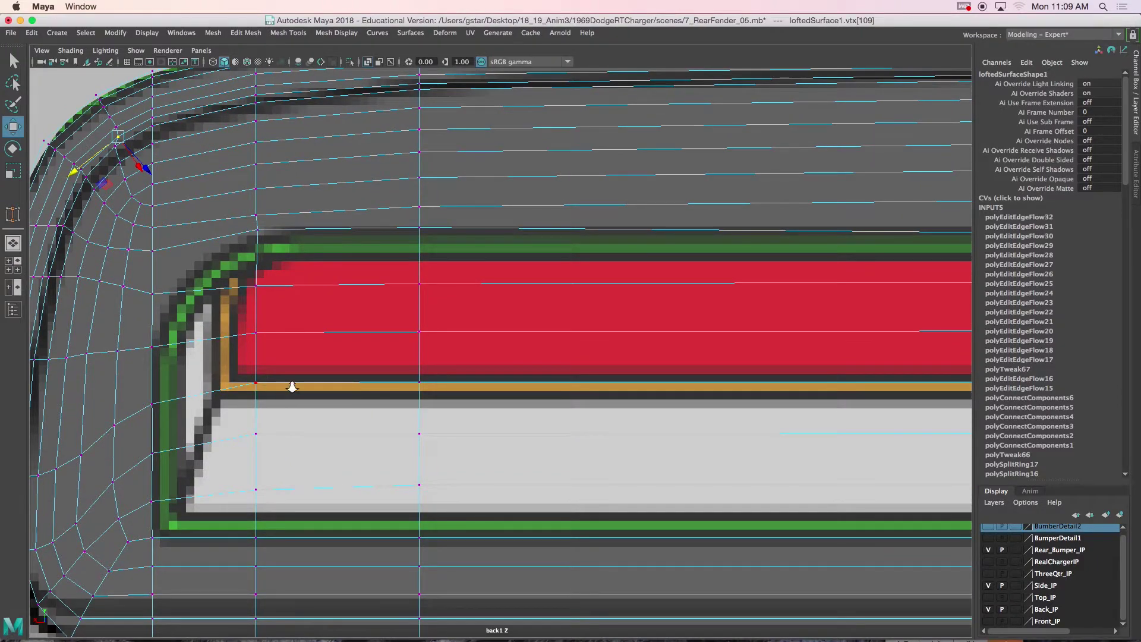
# Step: Adjust the top-row vertices along the tail light's long straight section to follow the upper edge of the reference outline
pyautogui.scroll(-10, 309, 380)
pyautogui.scroll(10, 402, 353)
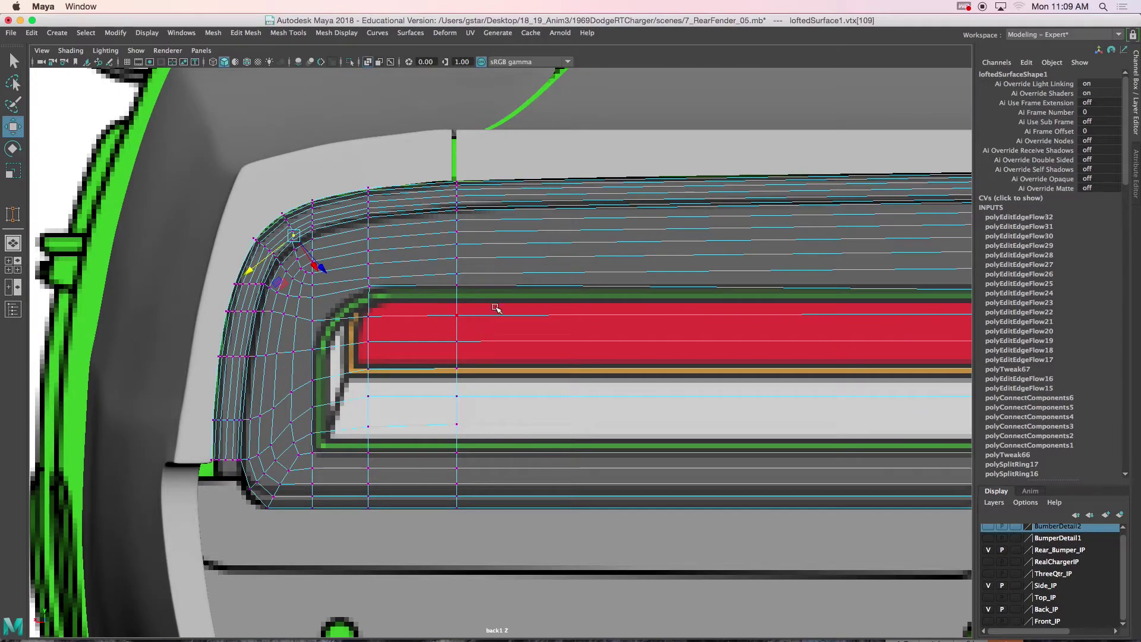
pyautogui.keyDown('alt'); pyautogui.moveTo(496, 309); pyautogui.dragTo(407, 309, button='middle'); pyautogui.keyUp('alt')
pyautogui.scroll(4, 406, 309)
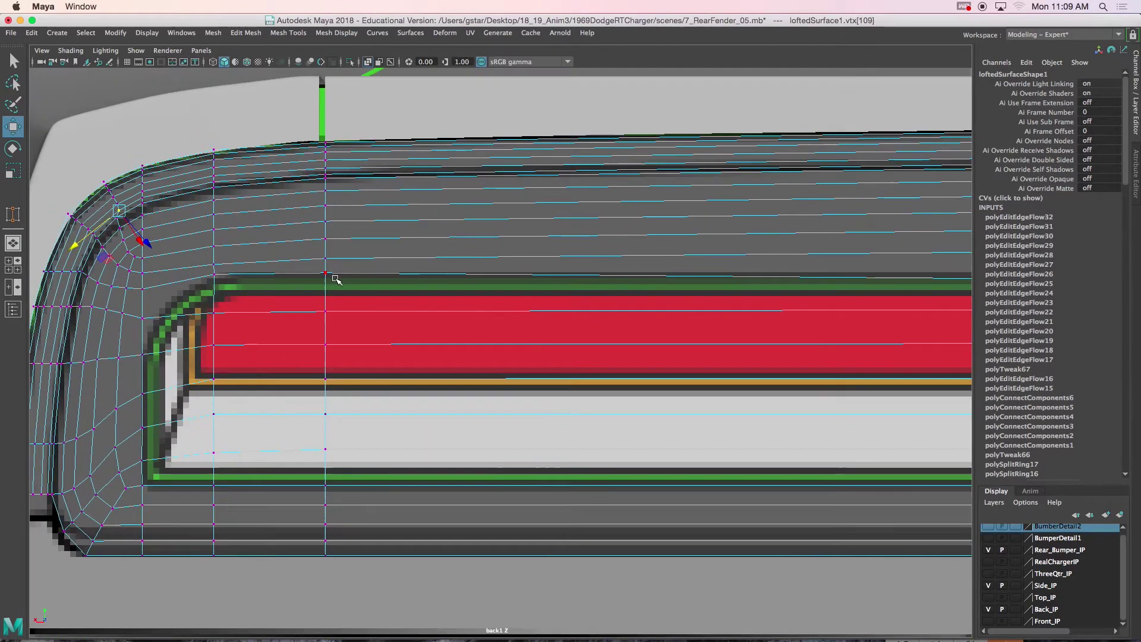
pyautogui.click(324, 273)
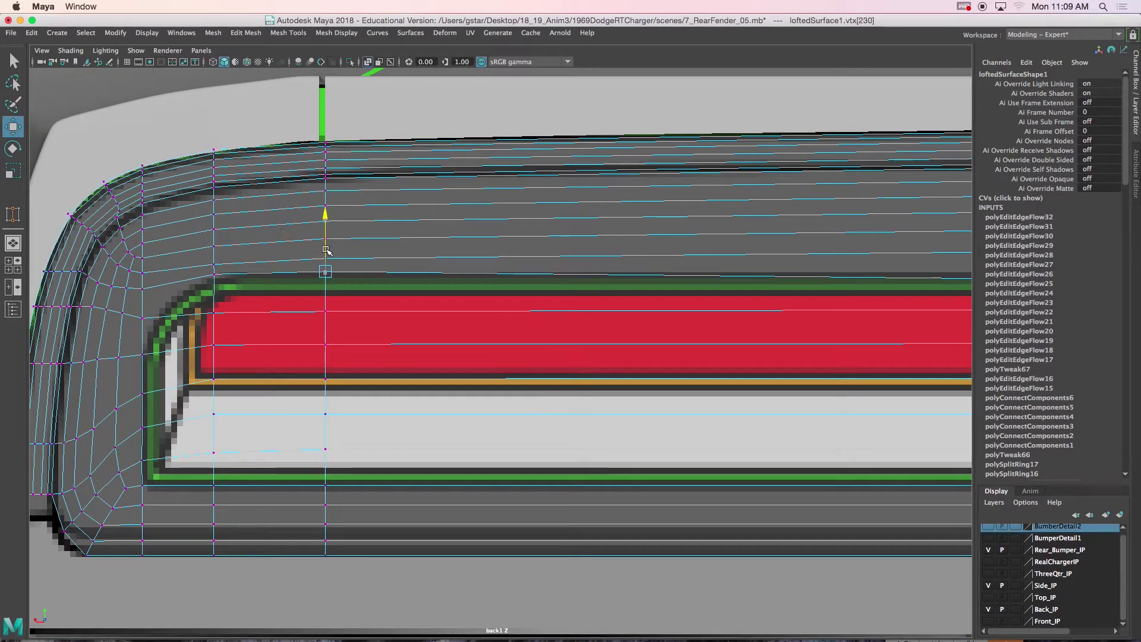
pyautogui.keyDown('alt'); pyautogui.moveTo(502, 302); pyautogui.dragTo(391, 321, button='middle'); pyautogui.keyUp('alt')
pyautogui.moveTo(612, 273); pyautogui.dragTo(635, 290)
pyautogui.keyDown('alt'); pyautogui.moveTo(633, 288); pyautogui.dragTo(566, 287, button='middle'); pyautogui.keyUp('alt')
pyautogui.moveTo(549, 243); pyautogui.dragTo(606, 240)
# Step: Raise the top-row vertices from the tail light's bend to its inner end to level them with the upper outline
pyautogui.click(603, 274)
pyautogui.keyDown('alt'); pyautogui.moveTo(704, 283); pyautogui.dragTo(578, 288, button='middle'); pyautogui.keyUp('alt')
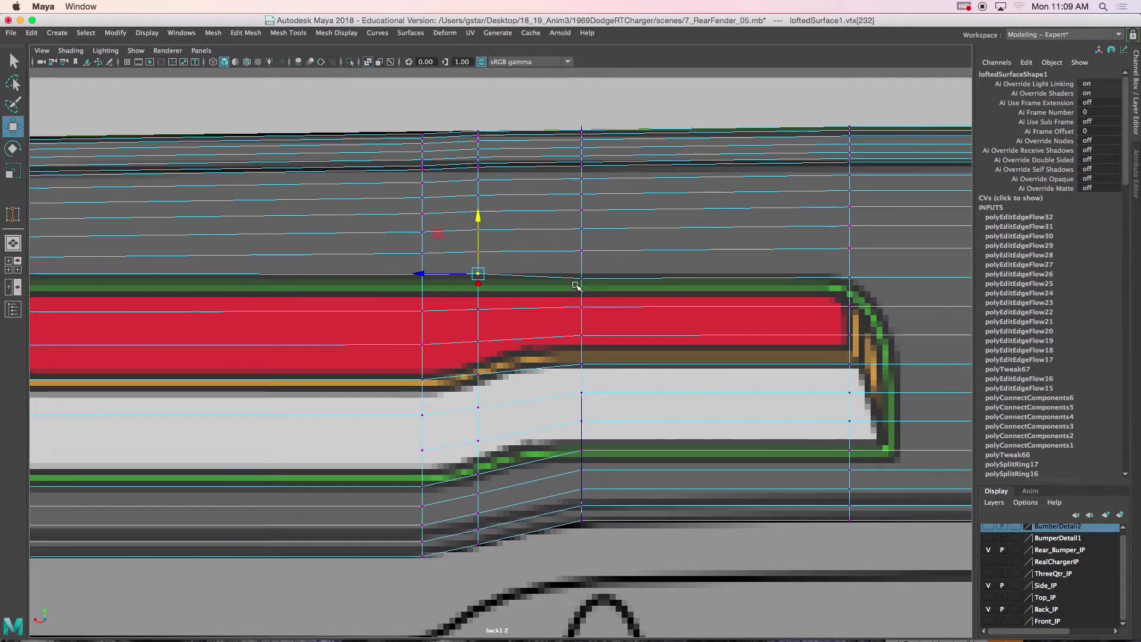
pyautogui.click(581, 278)
pyautogui.moveTo(581, 255); pyautogui.dragTo(581, 250)
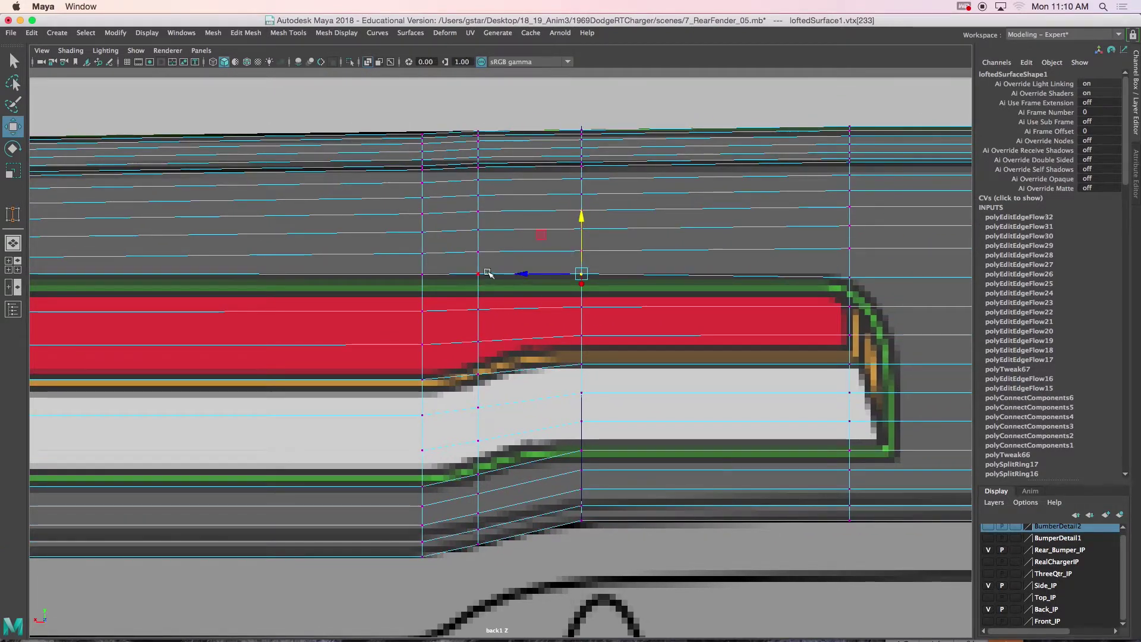
pyautogui.click(478, 274)
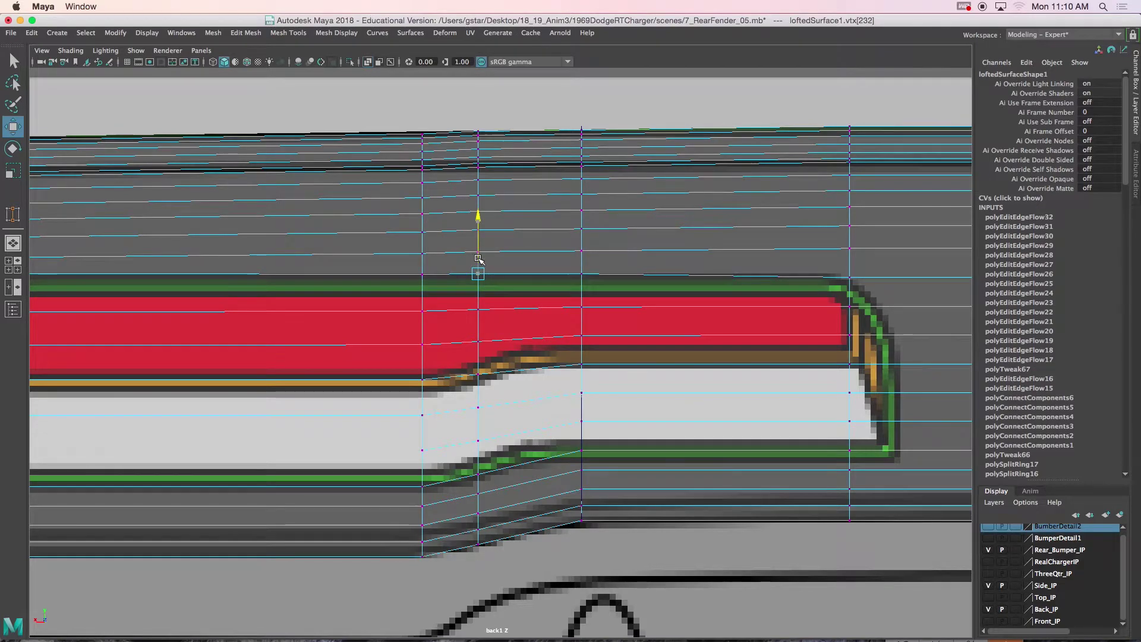
pyautogui.keyDown('alt'); pyautogui.moveTo(577, 281); pyautogui.dragTo(428, 306, button='middle'); pyautogui.keyUp('alt')
pyautogui.moveTo(516, 276); pyautogui.dragTo(539, 266)
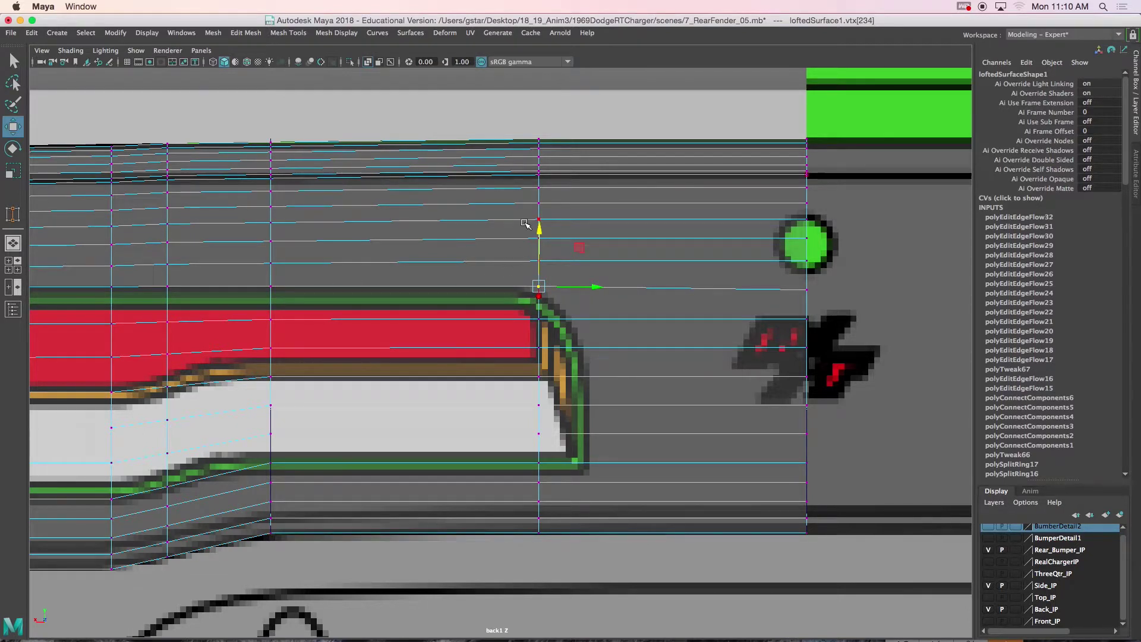
# Step: Select the full vertical column of vertices at the tail light's inner end and move it to where the rounded corner starts
pyautogui.rightClick(538, 201)
pyautogui.moveTo(515, 116); pyautogui.dragTo(596, 542)
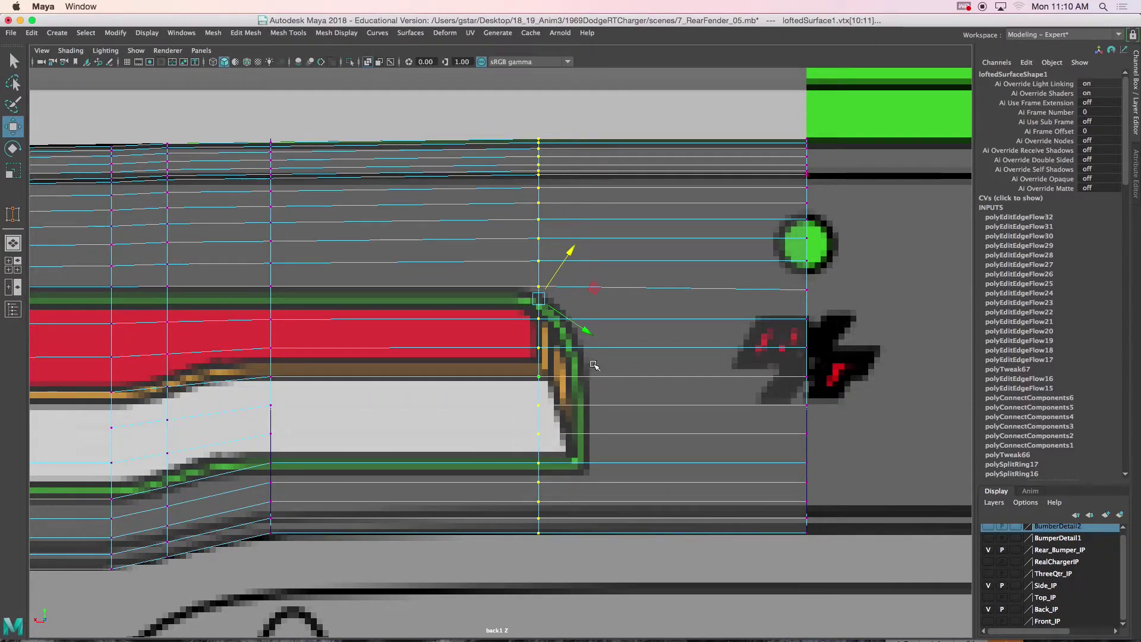
pyautogui.moveTo(593, 345); pyautogui.dragTo(485, 338)
# Step: Insert two vertical edge loops across the tail light's rounded inner end with Equal distance from edge, undoing an extra loop between them
pyautogui.moveTo(517, 209); pyautogui.dragTo(472, 237, button='right')
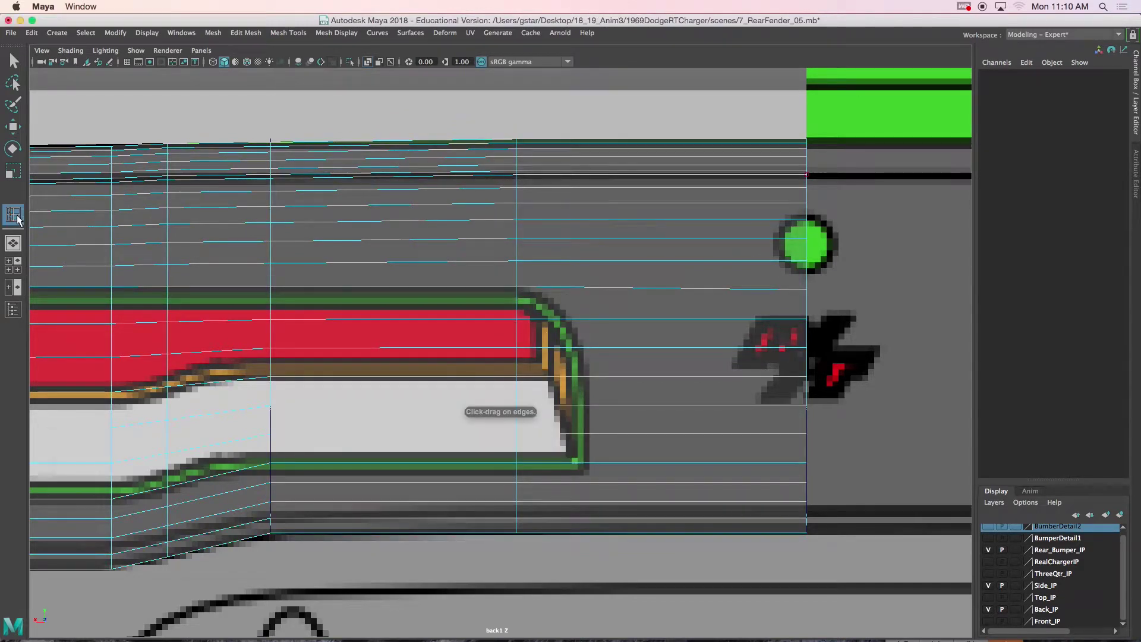
pyautogui.doubleClick(18, 219)
pyautogui.click(183, 200)
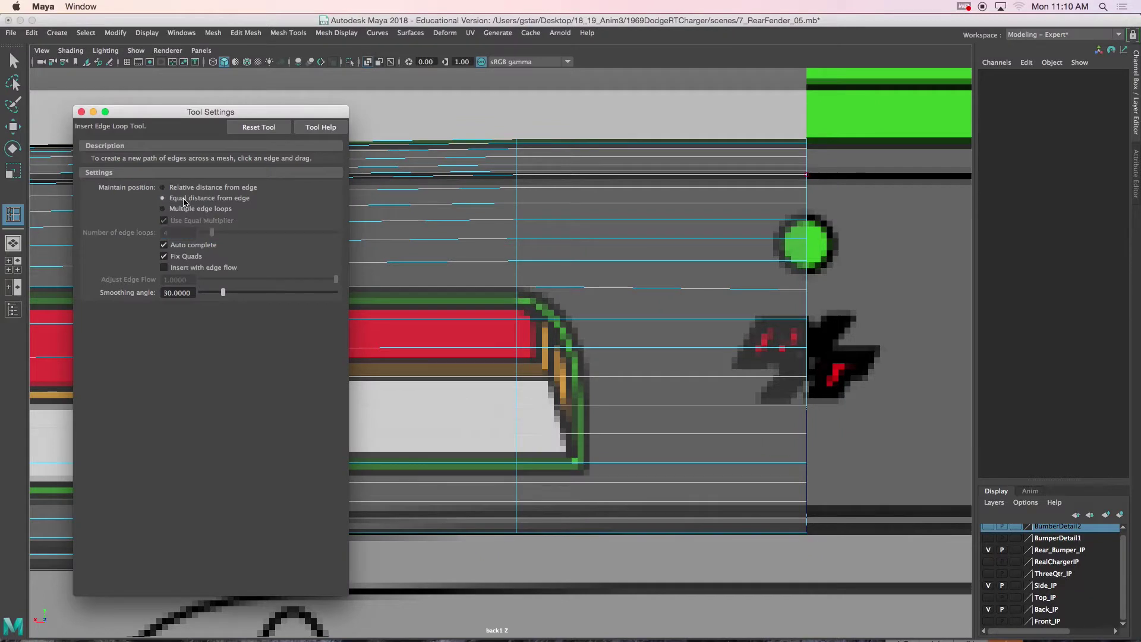
pyautogui.click(82, 112)
pyautogui.moveTo(547, 300); pyautogui.dragTo(547, 291)
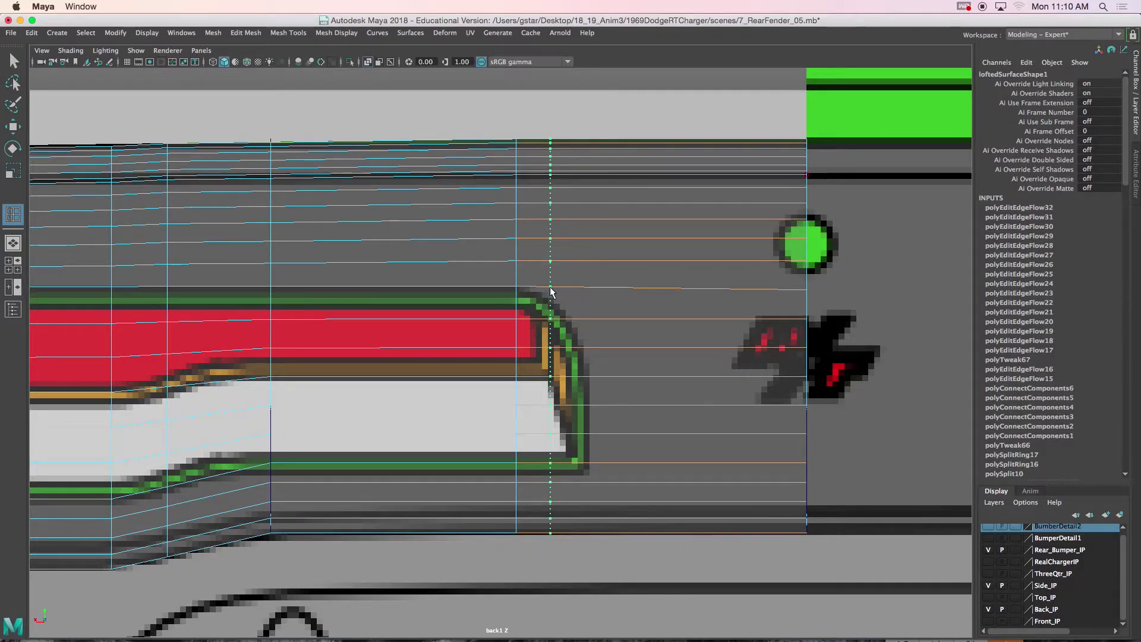
pyautogui.moveTo(550, 292); pyautogui.dragTo(584, 322)
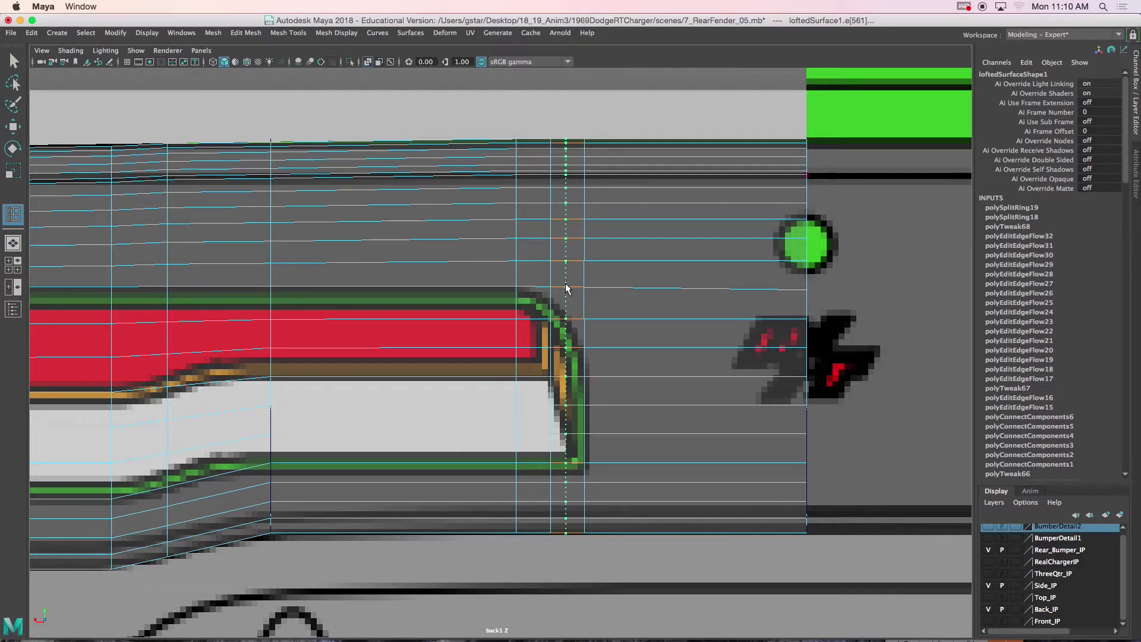
pyautogui.moveTo(565, 285); pyautogui.dragTo(565, 285)
pyautogui.press('super+z')
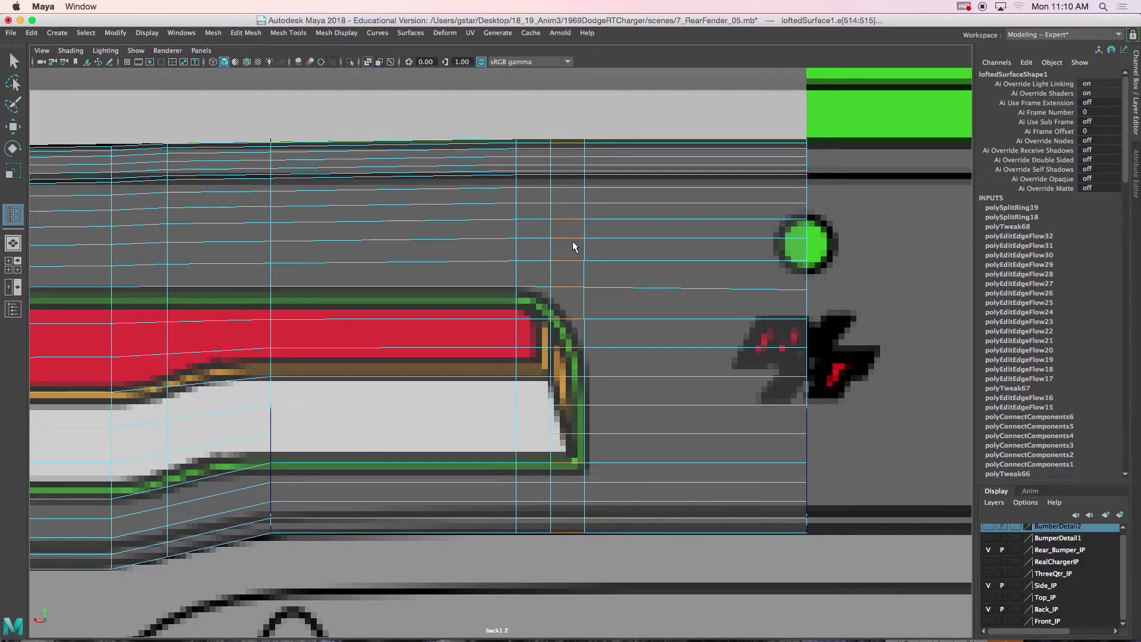
# Step: Move the second-row vertices of the two new edge loops onto the curved outline at the tail light's inner corner
pyautogui.press('w')
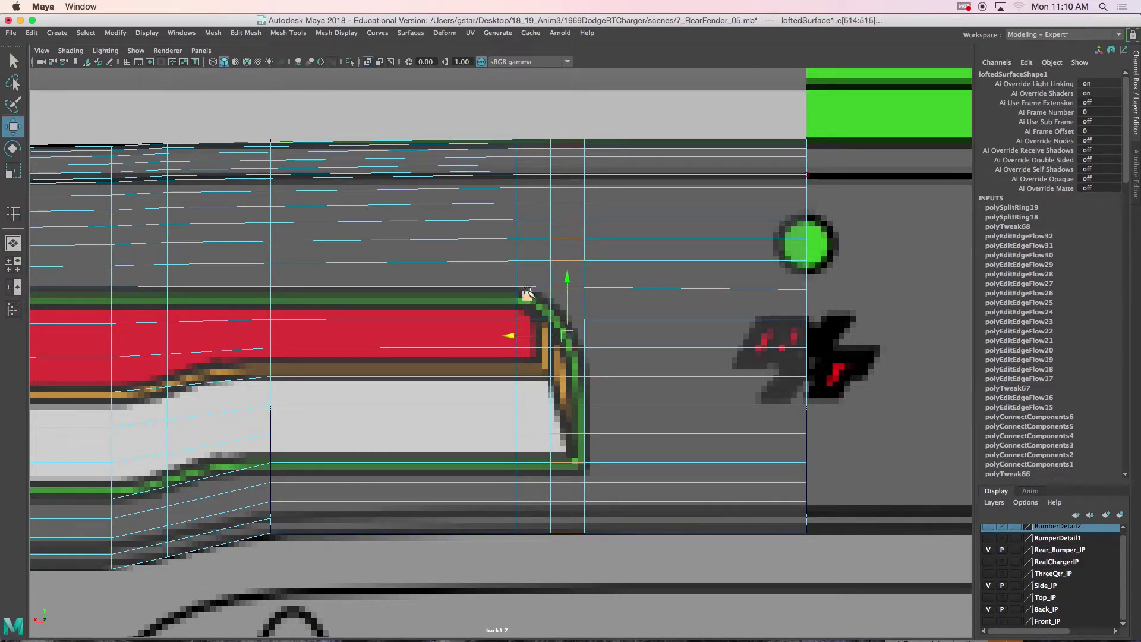
pyautogui.moveTo(498, 302); pyautogui.dragTo(438, 302, button='right')
pyautogui.scroll(4, 536, 326)
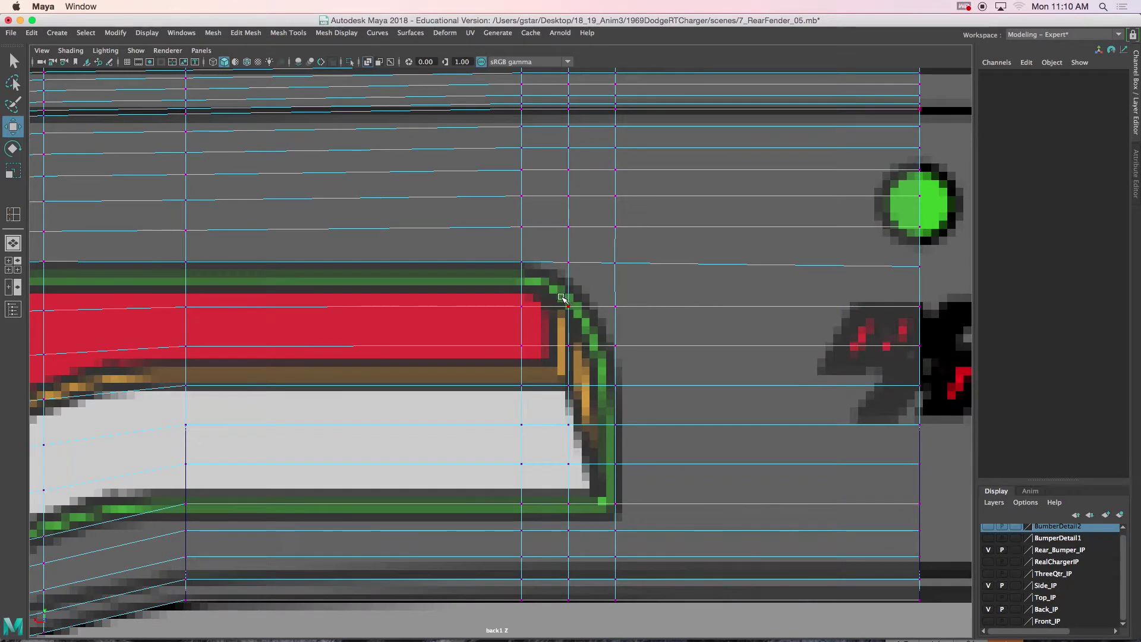
pyautogui.click(569, 306)
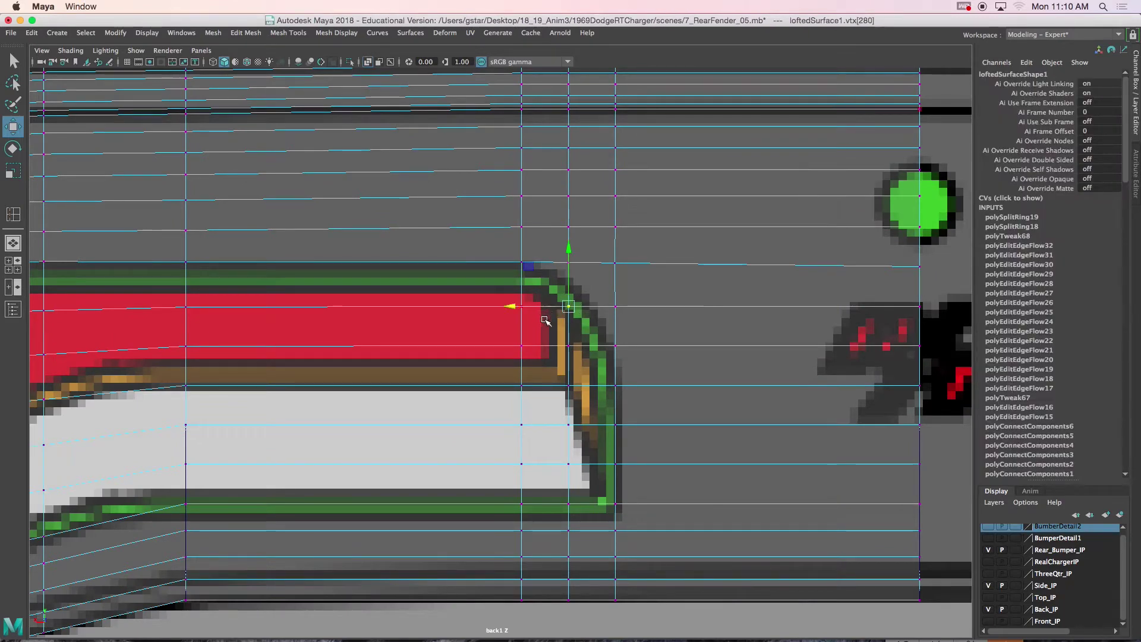
pyautogui.keyDown('ctrl'); pyautogui.keyDown('shift'); pyautogui.moveTo(544, 322); pyautogui.dragTo(590, 309, button='right'); pyautogui.keyUp('shift'); pyautogui.keyUp('ctrl')
pyautogui.moveTo(574, 295)
pyautogui.mouseDown()
pyautogui.moveTo(594, 287)
pyautogui.moveTo(593, 298)
pyautogui.mouseUp()
pyautogui.hotkey('ctrl', 'z')
pyautogui.moveTo(578, 254); pyautogui.dragTo(579, 251)
pyautogui.click(616, 306)
pyautogui.moveTo(638, 308); pyautogui.dragTo(615, 345)
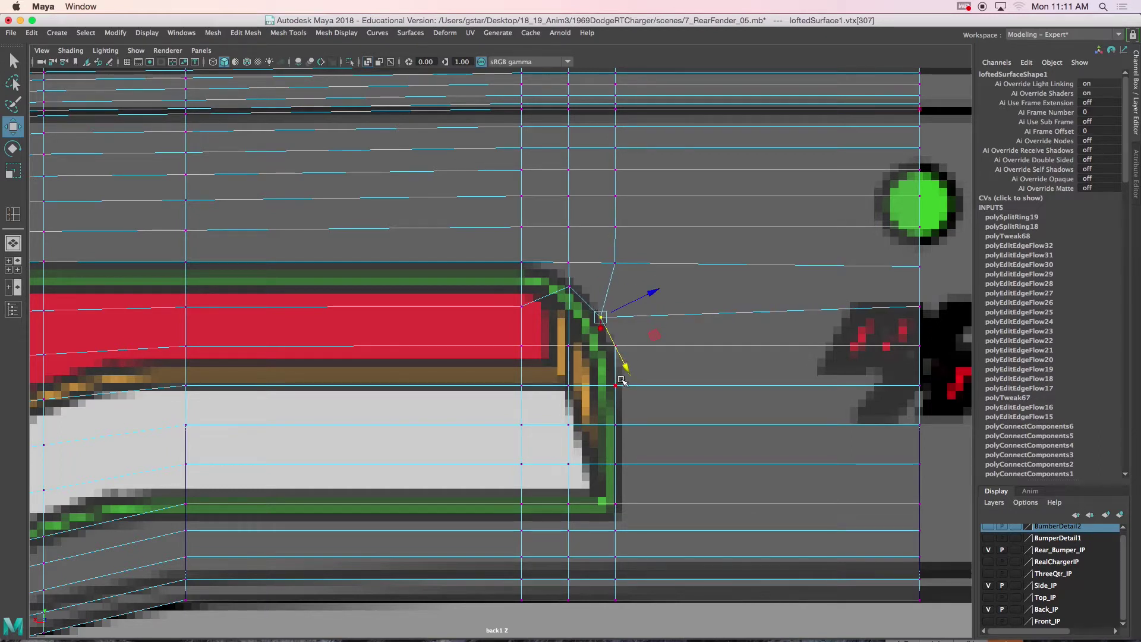
# Step: Raise the neighbouring second-row vertex where the rounded corner starts to level it with the adjusted corner vertex
pyautogui.click(521, 307)
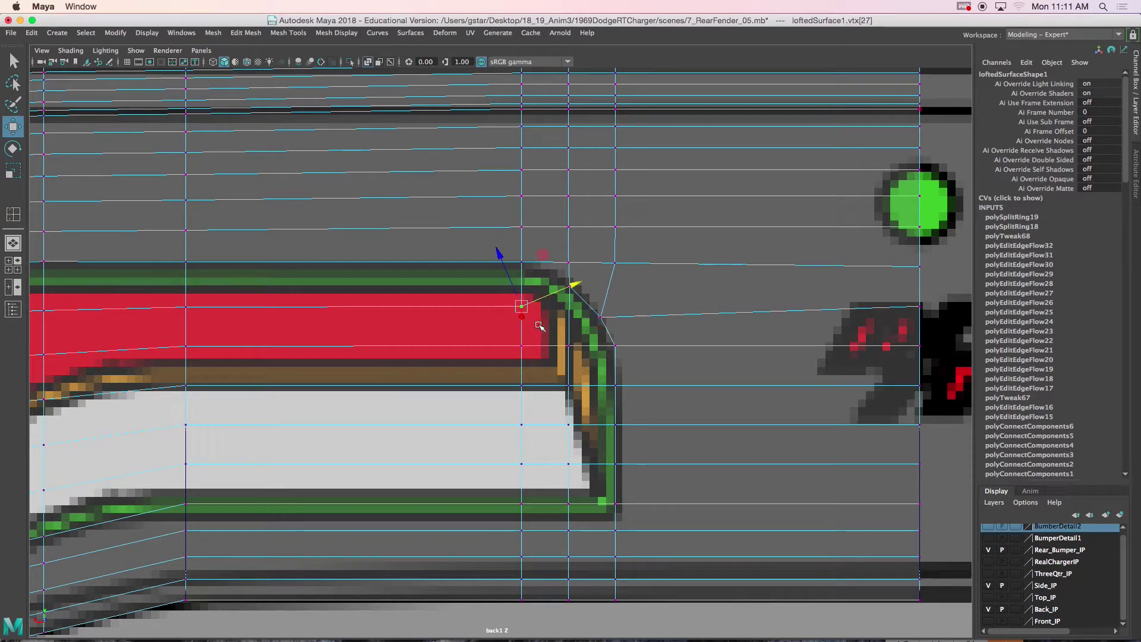
pyautogui.moveTo(506, 268); pyautogui.dragTo(499, 251)
pyautogui.moveTo(541, 289); pyautogui.dragTo(549, 288)
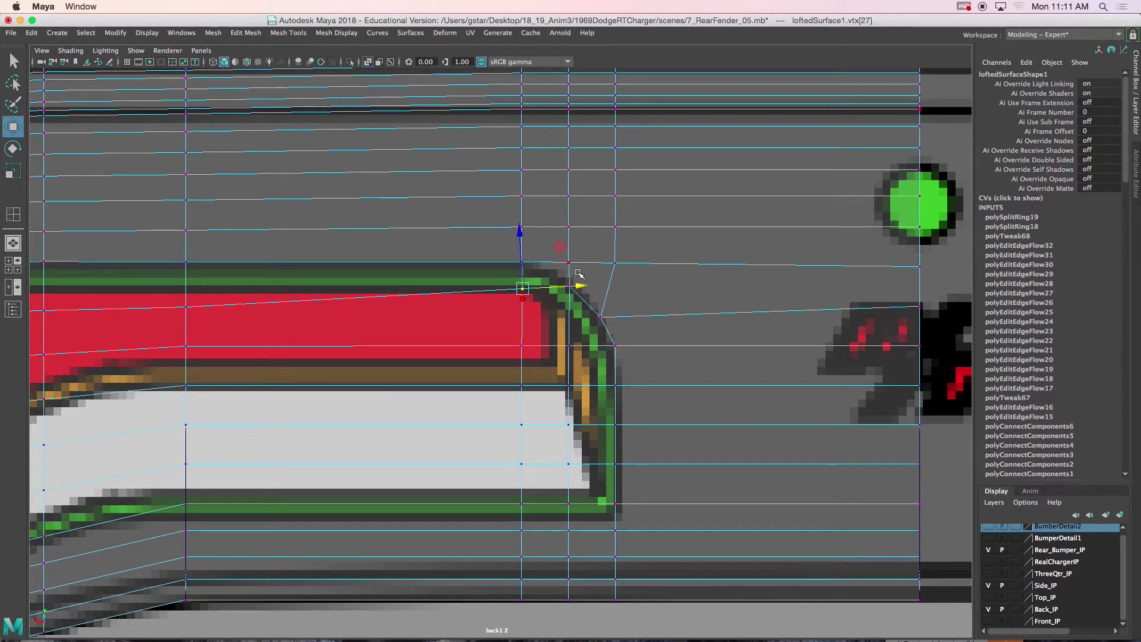
# Step: Move the first new loop's top-row vertex onto the rounded outline and shift the vertex above it to follow
pyautogui.click(567, 262)
pyautogui.moveTo(570, 233); pyautogui.dragTo(532, 272)
pyautogui.click(565, 226)
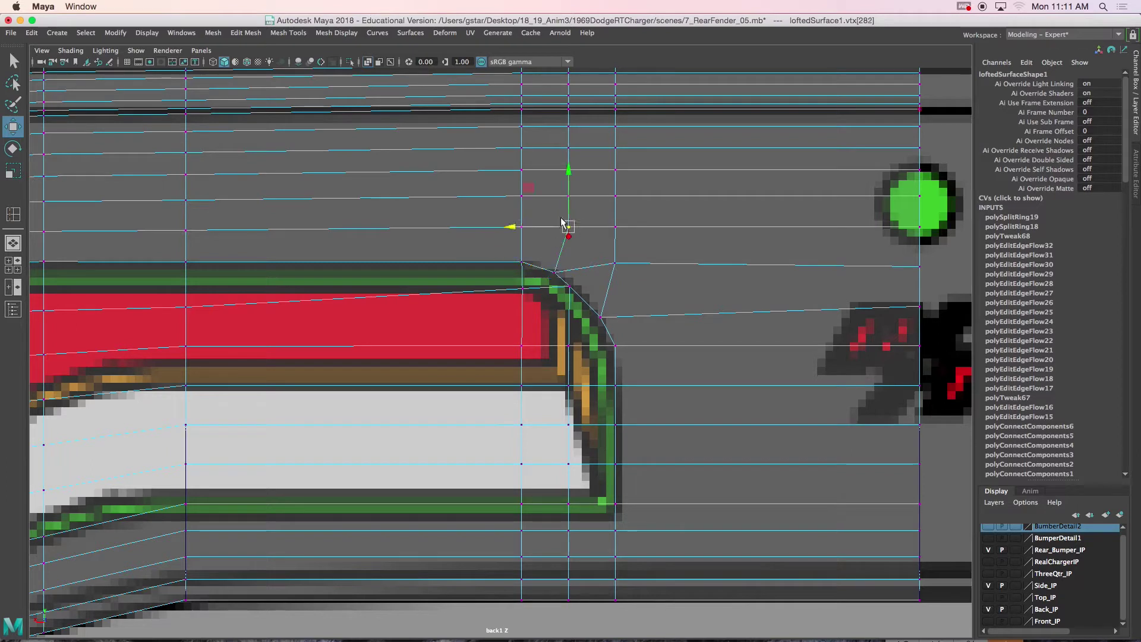
pyautogui.moveTo(554, 228); pyautogui.dragTo(550, 228)
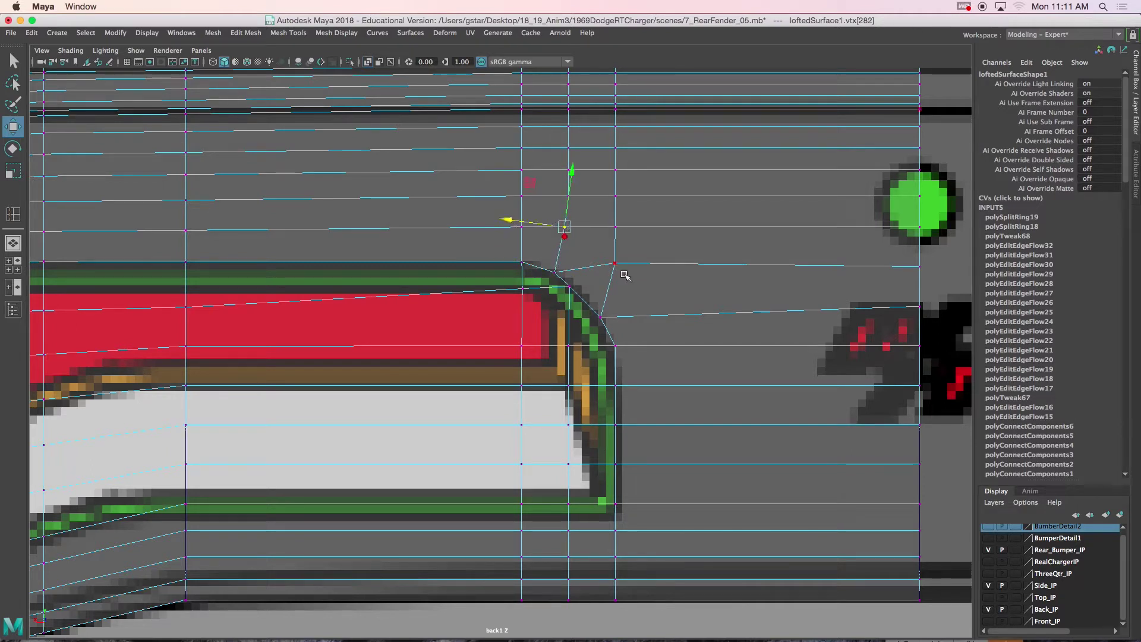
pyautogui.click(553, 270)
pyautogui.moveTo(559, 256); pyautogui.dragTo(562, 250)
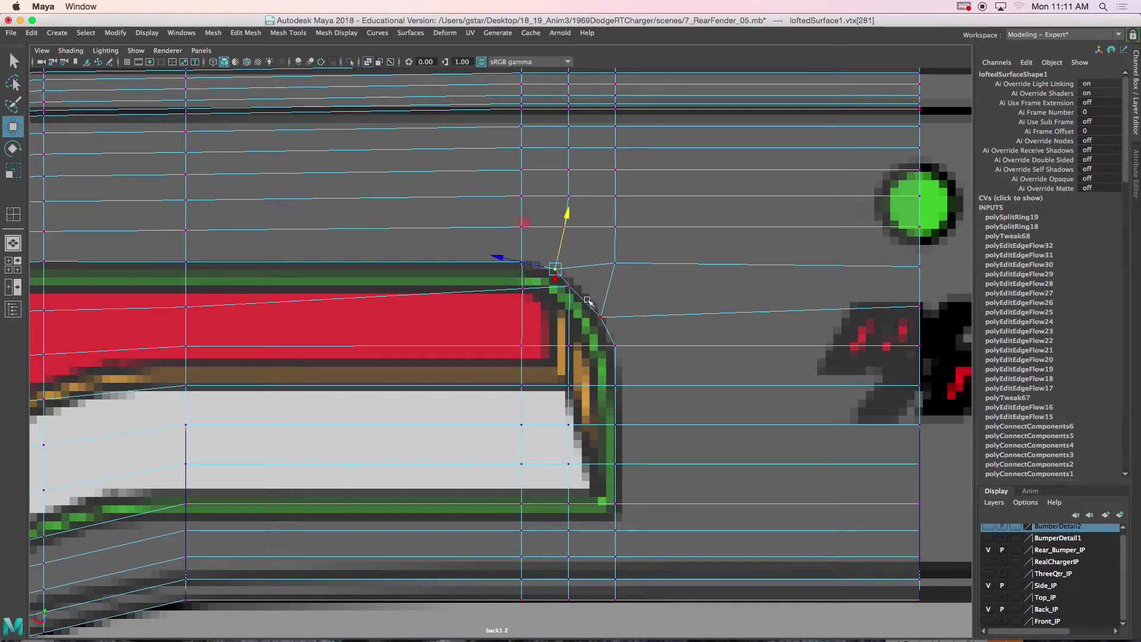
# Step: Move the vertex just below the adjusted top-row vertex diagonally onto the outline of the tail light's rounded inner corner
pyautogui.click(568, 287)
pyautogui.moveTo(589, 306); pyautogui.dragTo(598, 341)
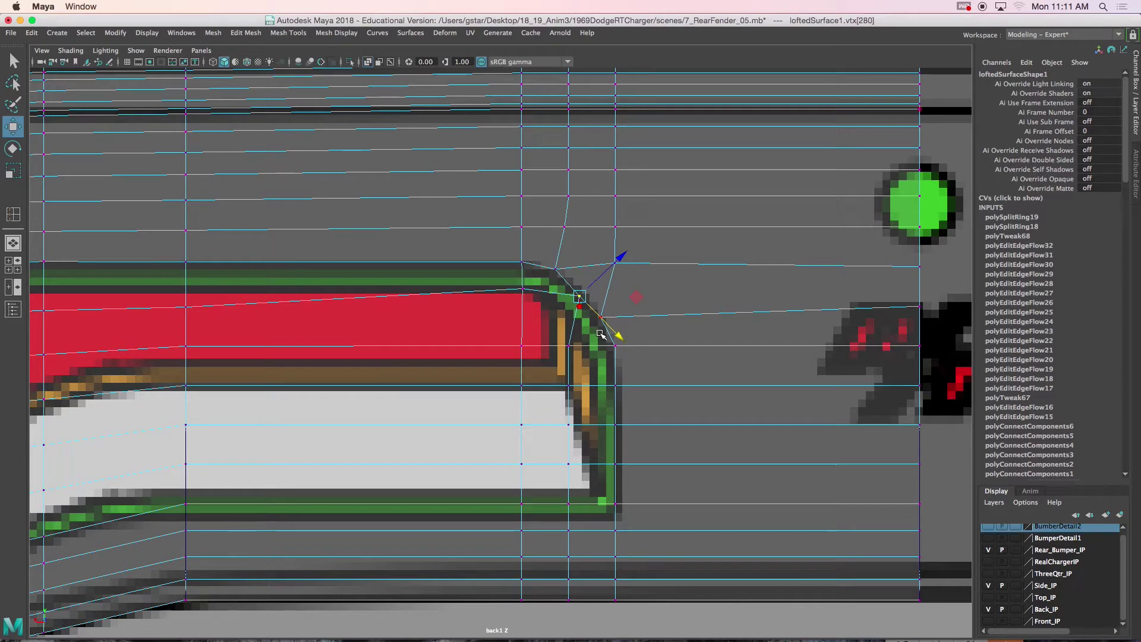
# Step: Try a slight height adjustment of the vertex at the tail light outline's lower outer corner
pyautogui.keyDown('alt'); pyautogui.moveTo(522, 378); pyautogui.dragTo(707, 371, button='middle'); pyautogui.keyUp('alt')
pyautogui.keyDown('alt'); pyautogui.moveTo(471, 351); pyautogui.dragTo(618, 351, button='middle'); pyautogui.keyUp('alt')
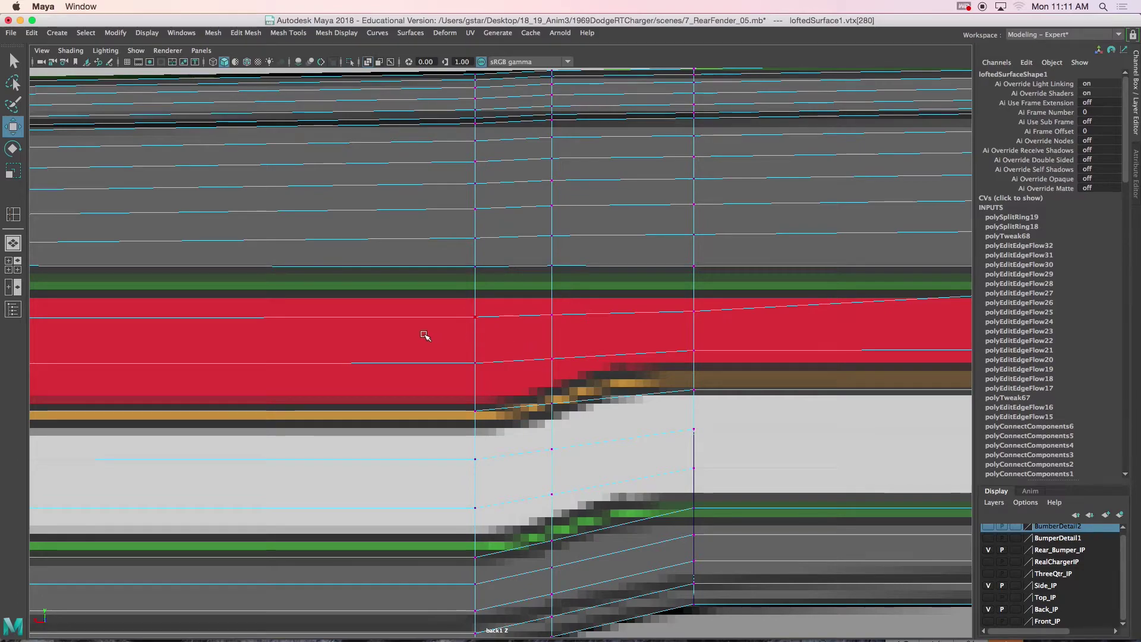
pyautogui.scroll(-10, 452, 340)
pyautogui.scroll(10, 471, 343)
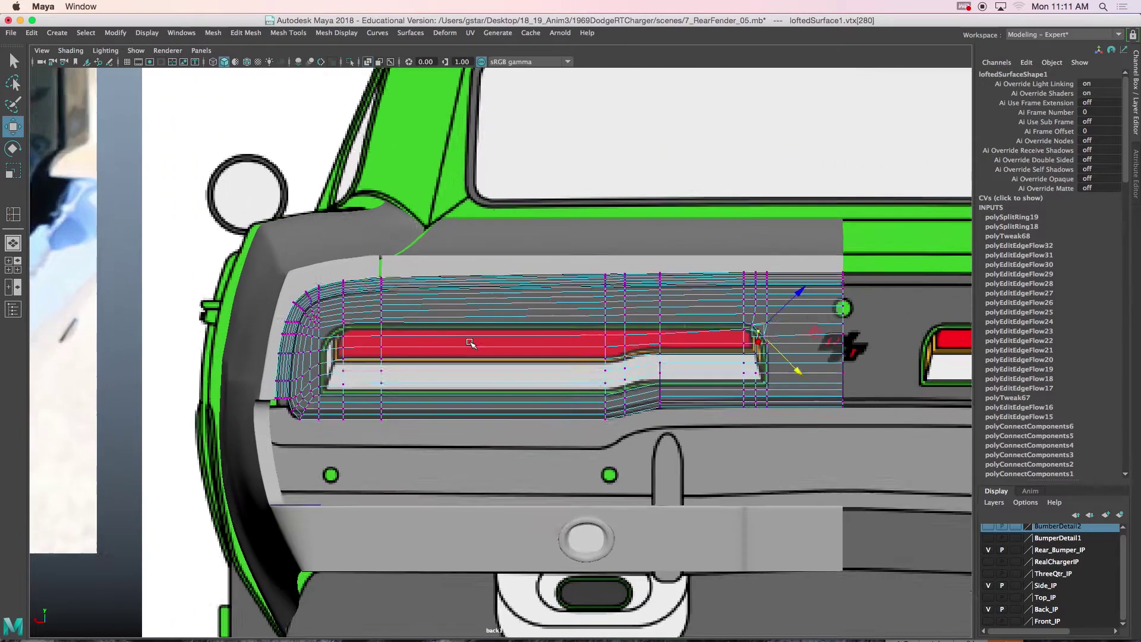
pyautogui.scroll(5, 476, 375)
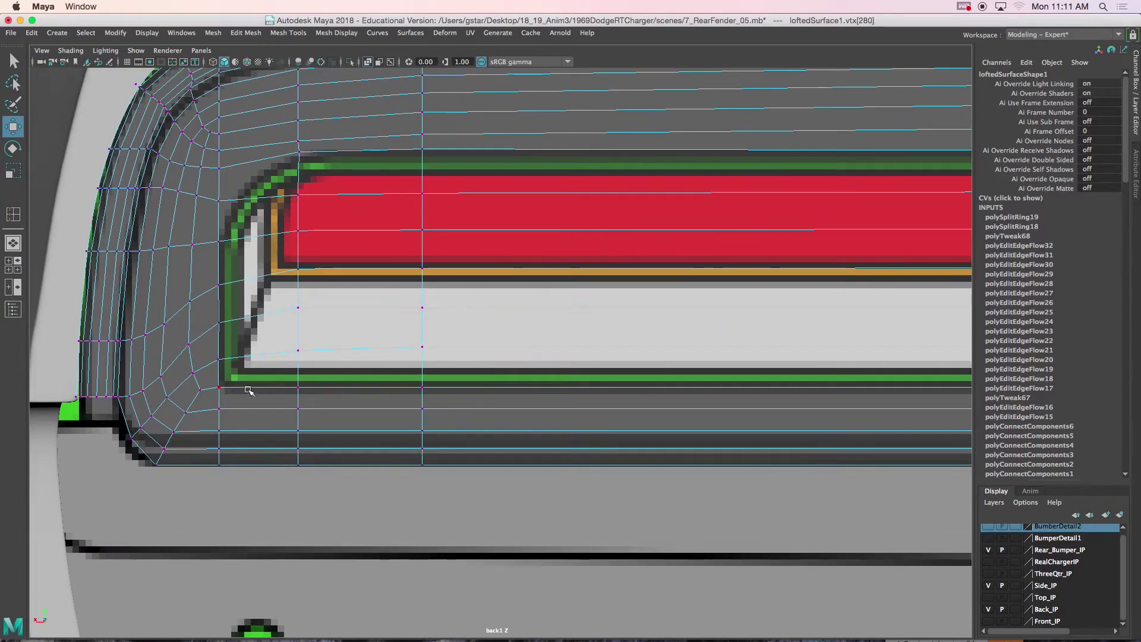
pyautogui.click(219, 387)
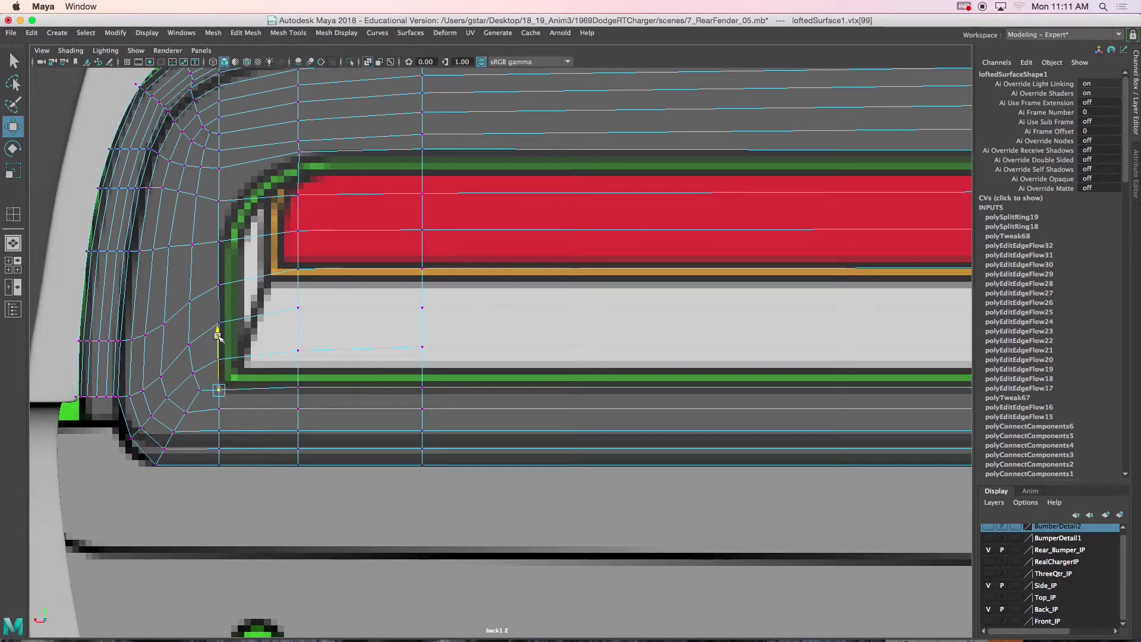
# Step: Raise the lower-outline vertex just inboard of the tail light's bottom step slightly to match the green outline
pyautogui.keyDown('alt'); pyautogui.moveTo(528, 404); pyautogui.dragTo(62, 401, button='middle'); pyautogui.keyUp('alt')
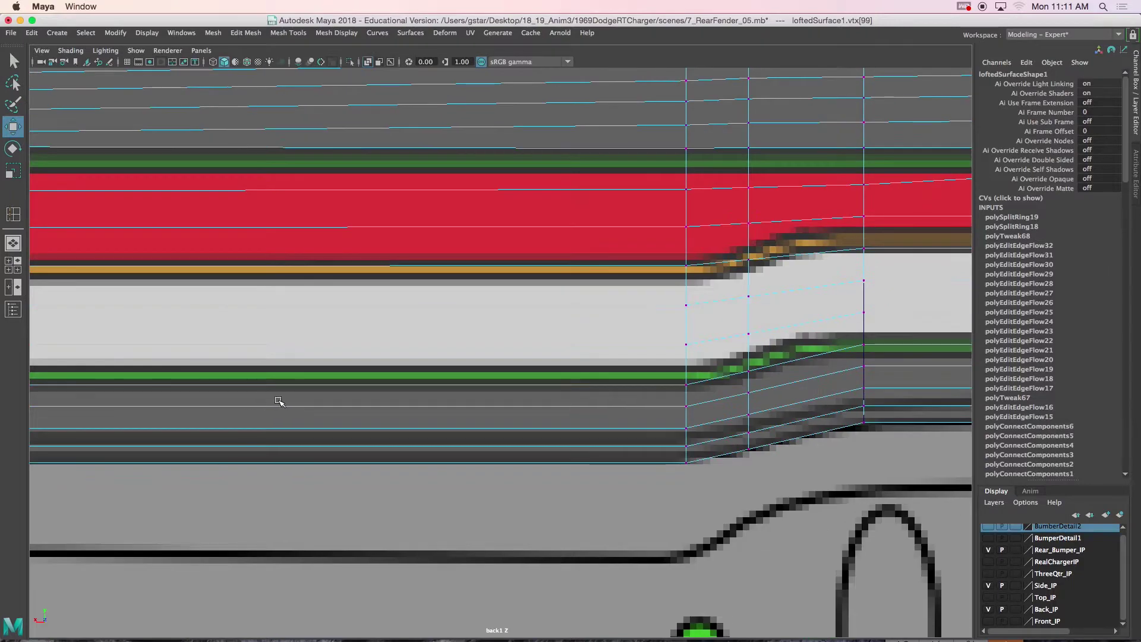
pyautogui.keyDown('alt'); pyautogui.moveTo(312, 405); pyautogui.dragTo(70, 409, button='middle'); pyautogui.keyUp('alt')
pyautogui.scroll(2, 323, 408)
pyautogui.keyDown('alt'); pyautogui.moveTo(396, 398); pyautogui.dragTo(229, 380, button='middle'); pyautogui.keyUp('alt')
pyautogui.scroll(2, 374, 363)
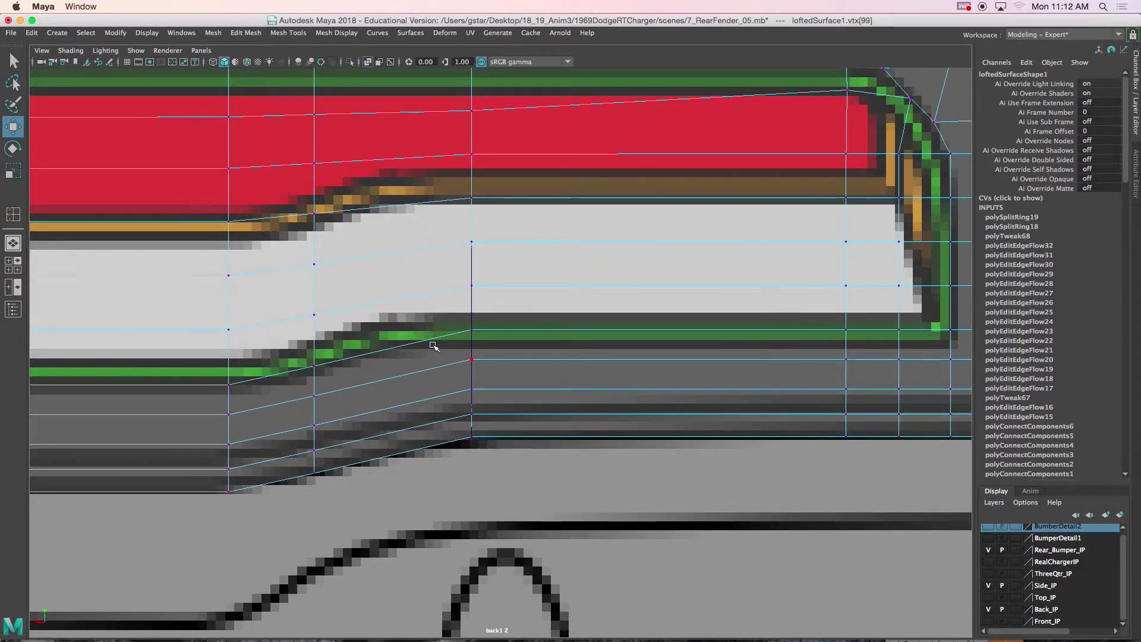
pyautogui.moveTo(460, 322); pyautogui.dragTo(479, 335)
pyautogui.keyDown('alt'); pyautogui.moveTo(479, 335); pyautogui.dragTo(470, 341, button='middle'); pyautogui.keyUp('alt')
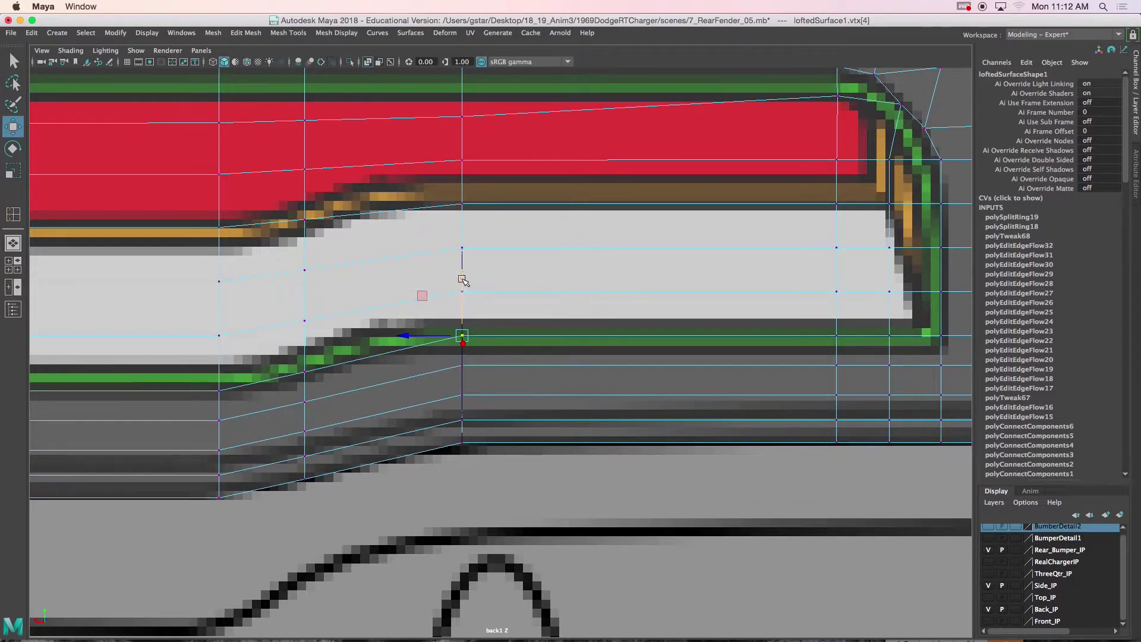
pyautogui.moveTo(463, 279); pyautogui.dragTo(463, 274)
pyautogui.moveTo(462, 274); pyautogui.dragTo(461, 277)
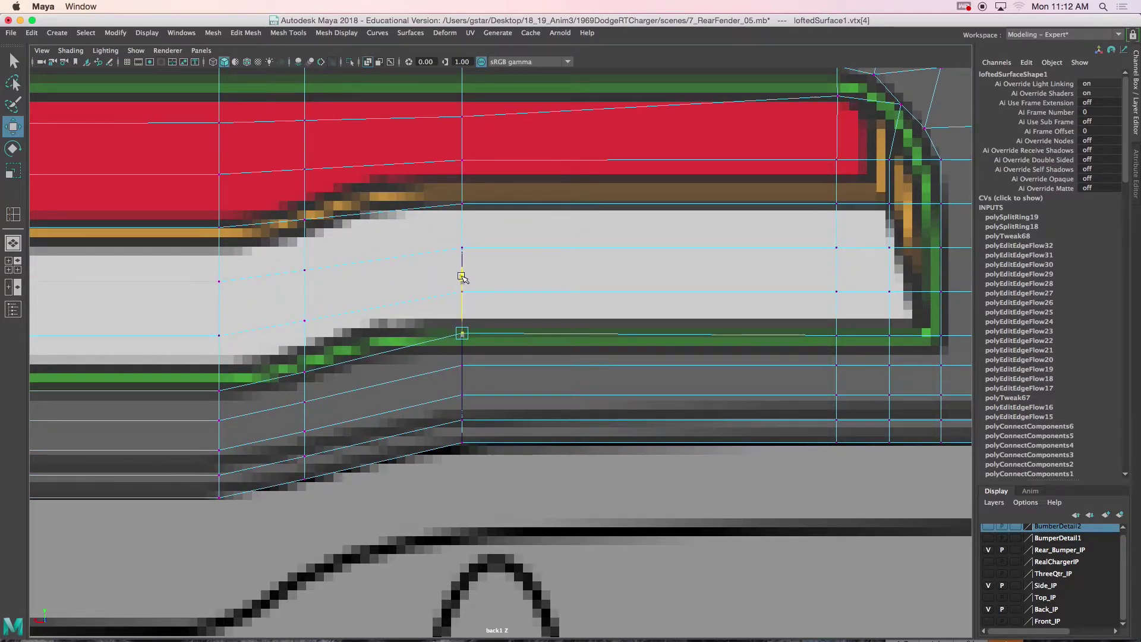
# Step: Insert a vertical edge loop where the tail light's lower outline finishes stepping up, between the two existing loops there
pyautogui.keyDown('alt'); pyautogui.moveTo(303, 372); pyautogui.dragTo(308, 388, button='middle'); pyautogui.keyUp('alt')
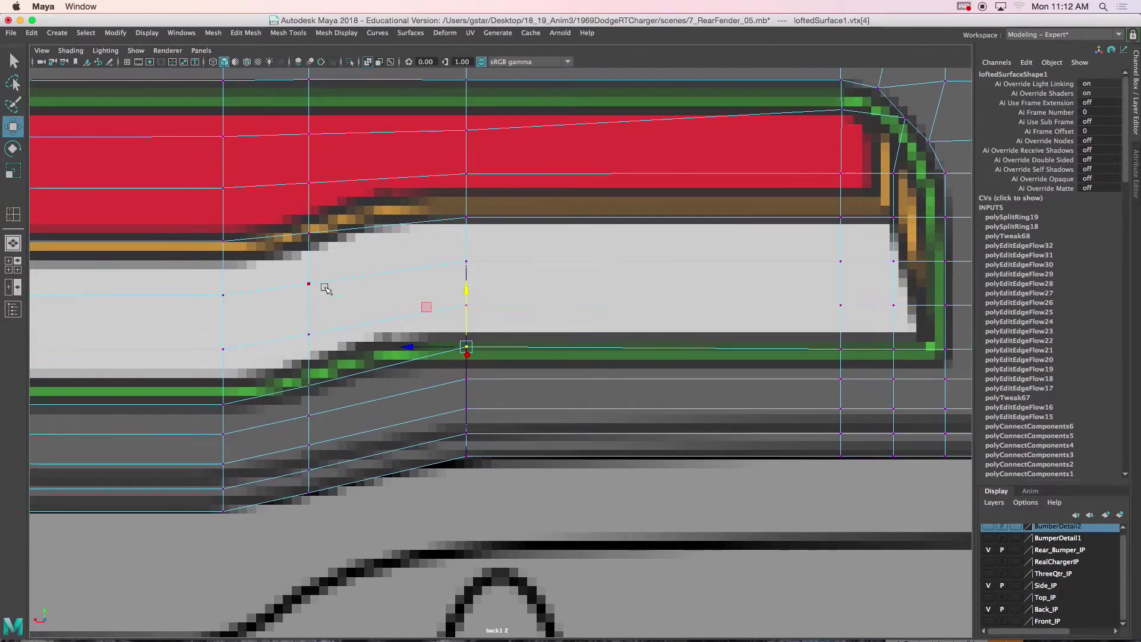
pyautogui.keyDown('alt'); pyautogui.moveTo(326, 289); pyautogui.dragTo(327, 331, button='middle'); pyautogui.keyUp('alt')
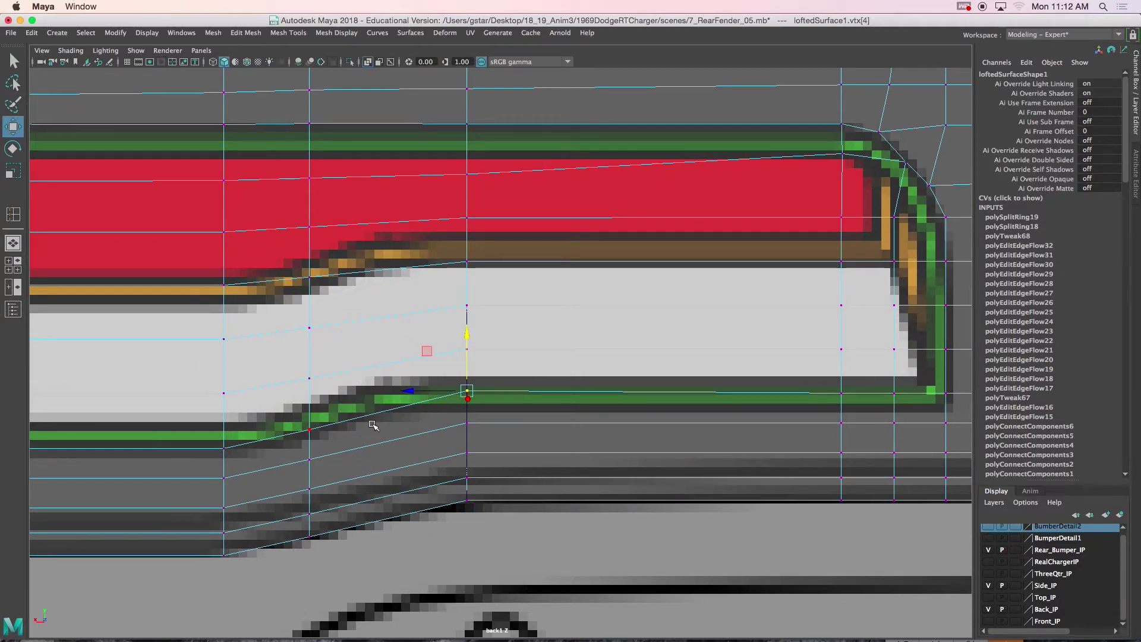
pyautogui.moveTo(378, 412); pyautogui.dragTo(434, 286, button='right')
pyautogui.press('Down')
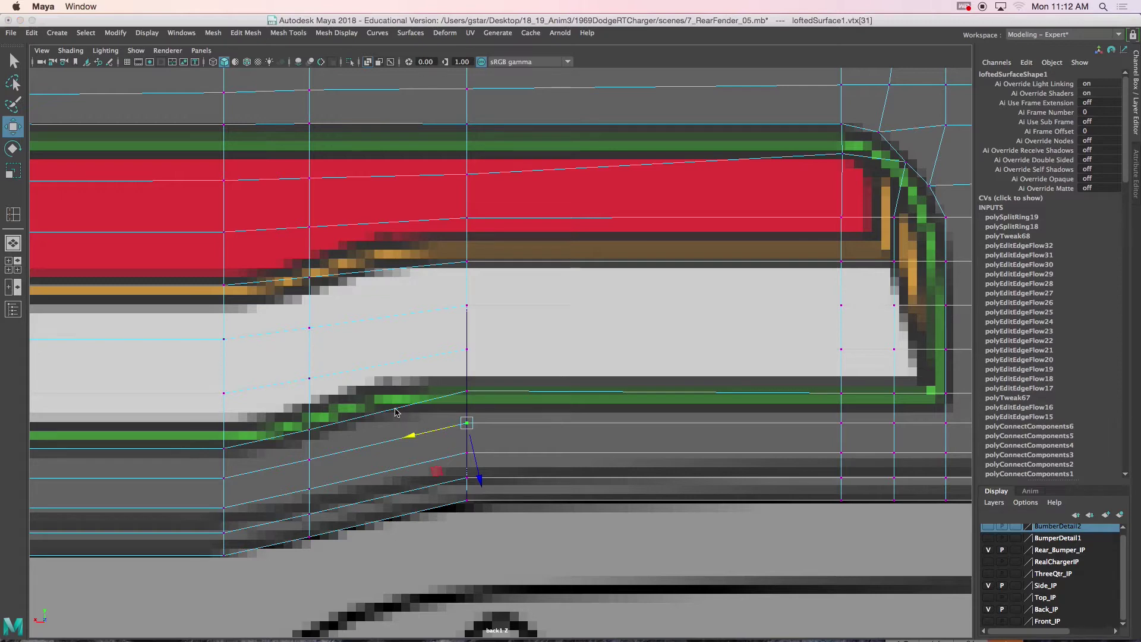
pyautogui.press('5')
pyautogui.moveTo(384, 410); pyautogui.dragTo(437, 286, button='right')
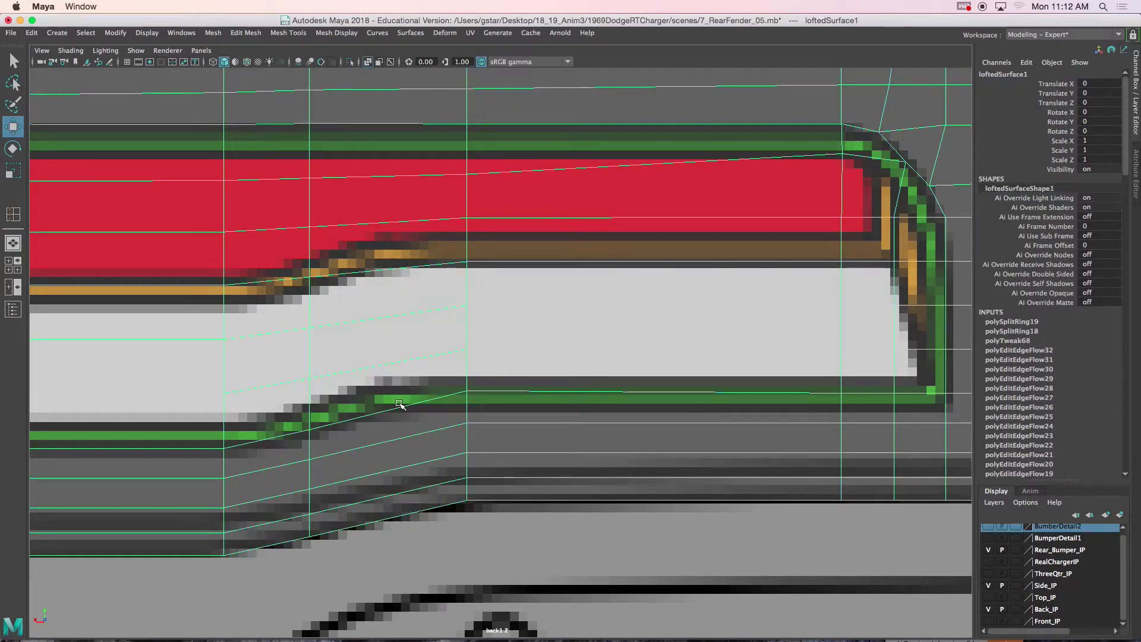
pyautogui.click(399, 403)
pyautogui.click(392, 409)
pyautogui.click(14, 214)
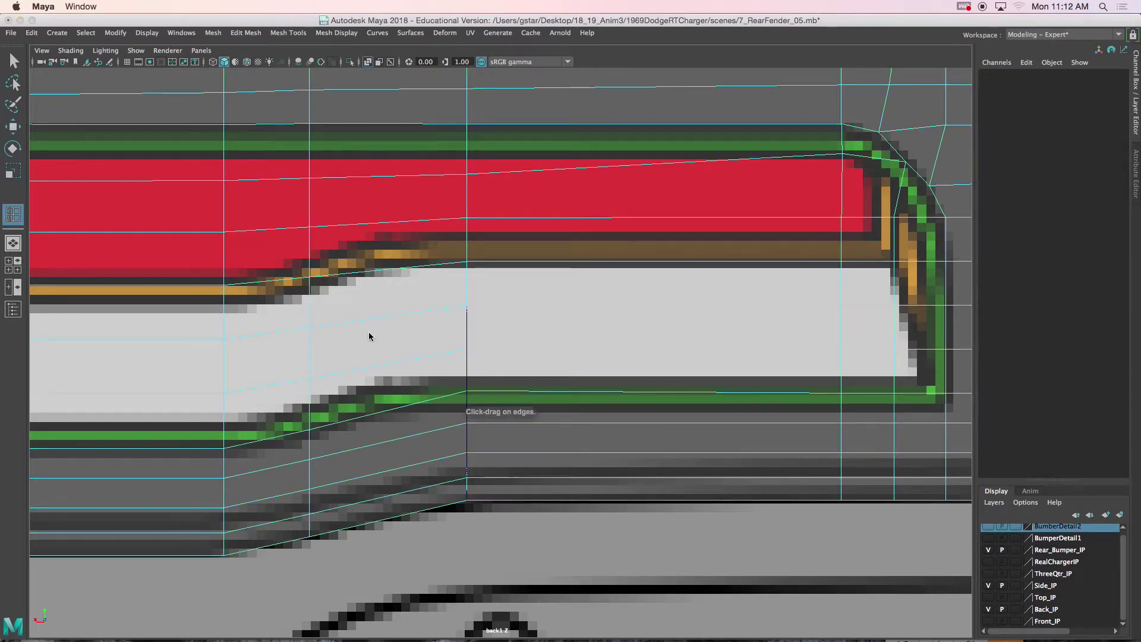
pyautogui.click(382, 413)
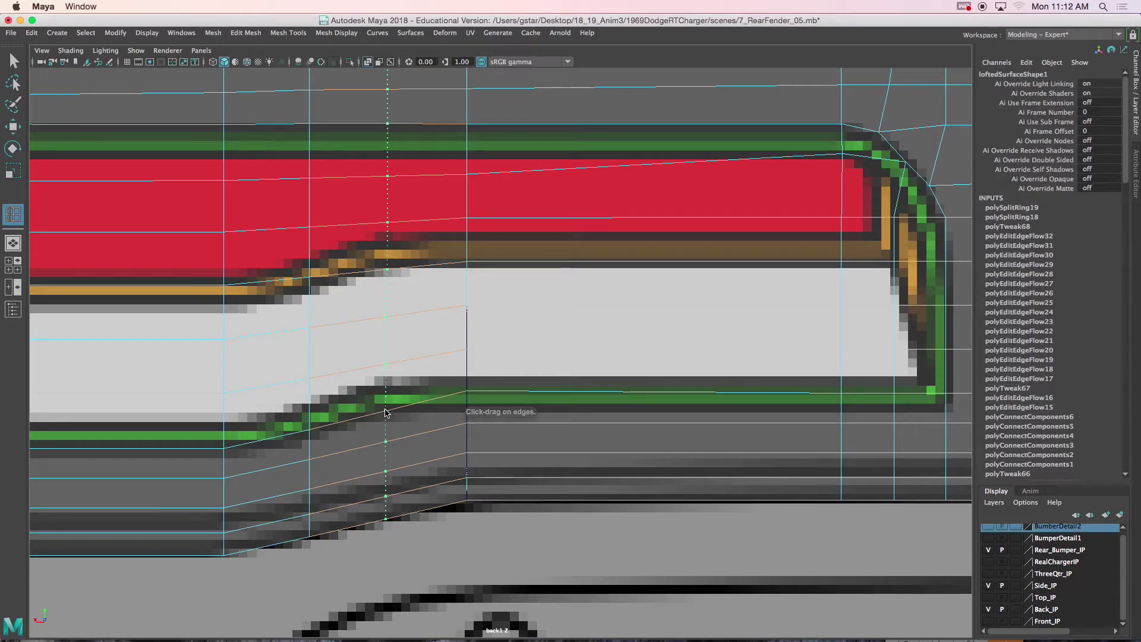
pyautogui.press('w')
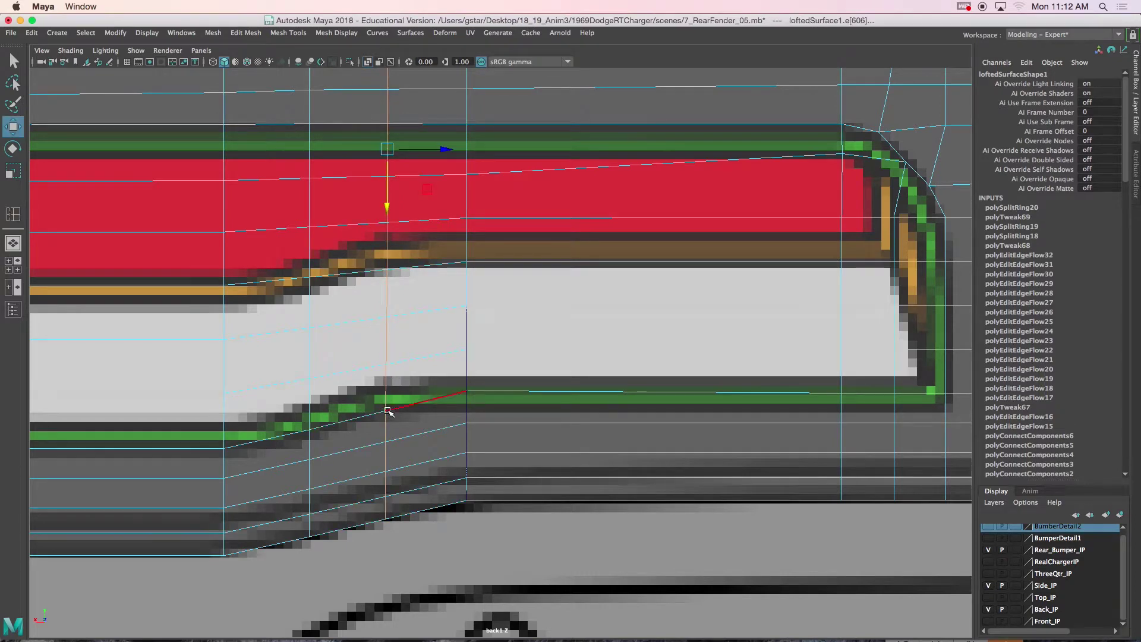
# Step: Try lowering the new loop's vertex just above the lower outline onto the green line
pyautogui.moveTo(387, 315); pyautogui.dragTo(342, 313, button='right')
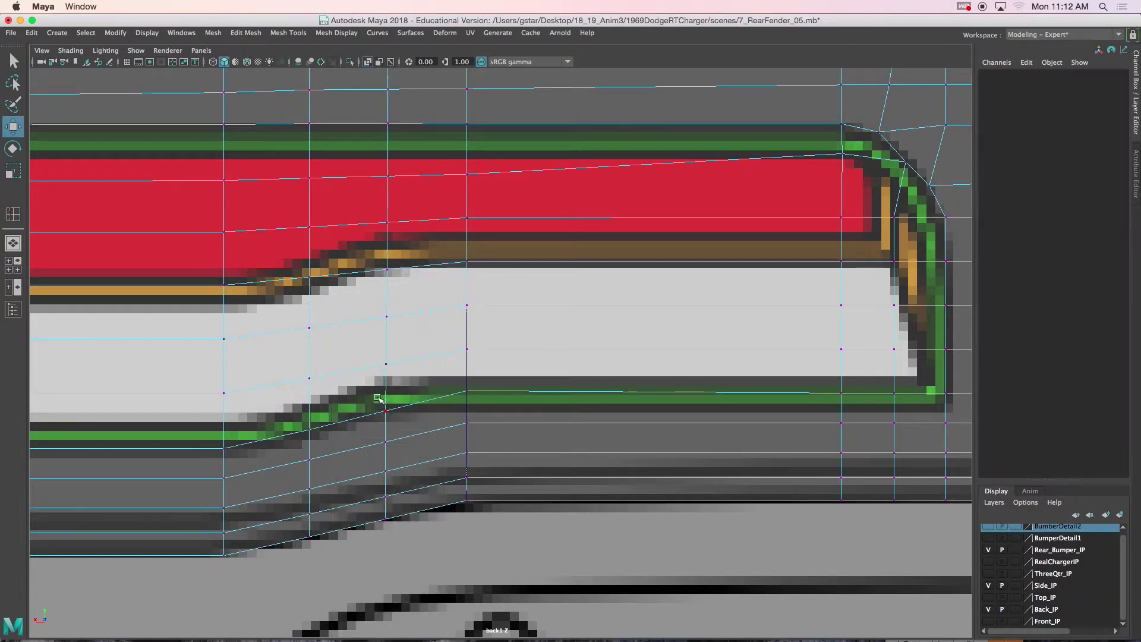
pyautogui.click(378, 398)
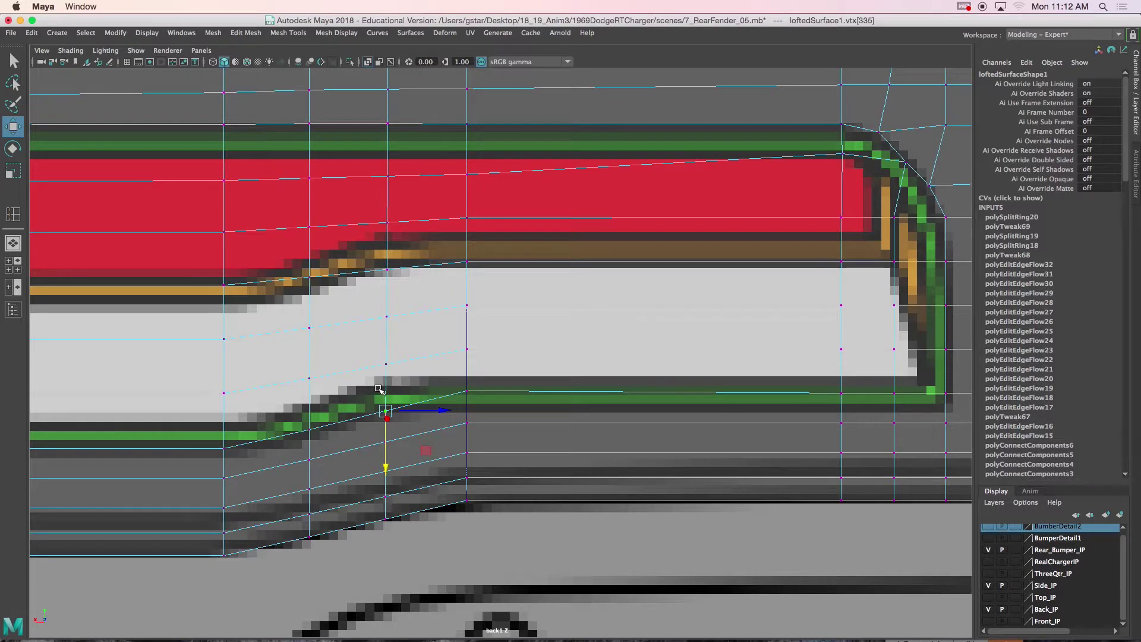
pyautogui.keyDown('alt'); pyautogui.moveTo(438, 390); pyautogui.dragTo(377, 394, button='middle'); pyautogui.keyUp('alt')
pyautogui.click(325, 365)
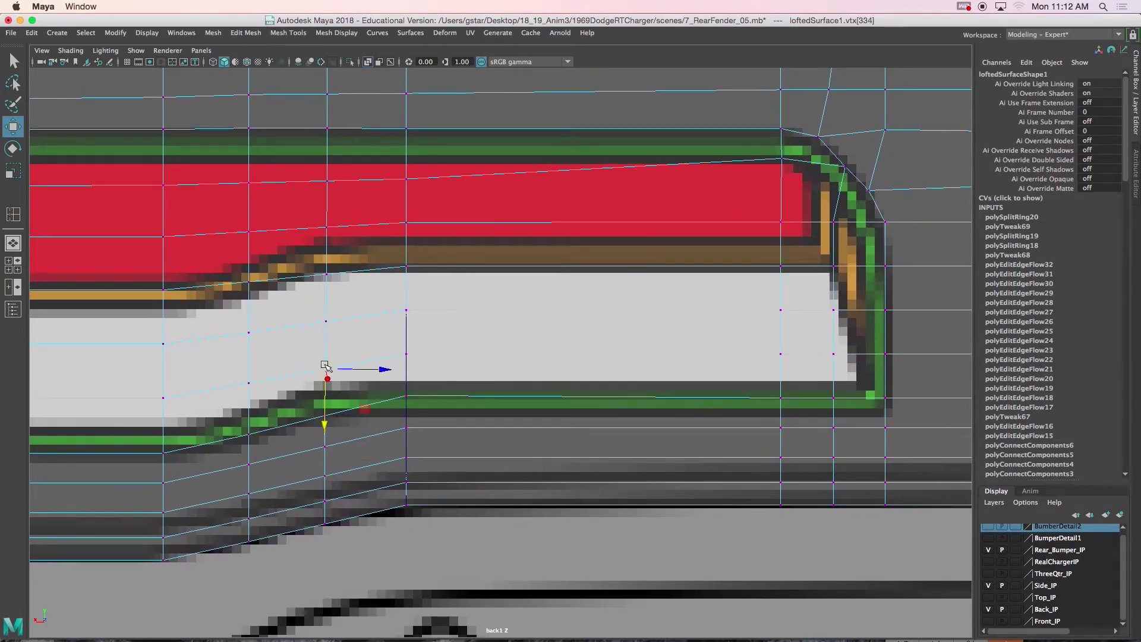
pyautogui.moveTo(326, 405); pyautogui.dragTo(325, 432)
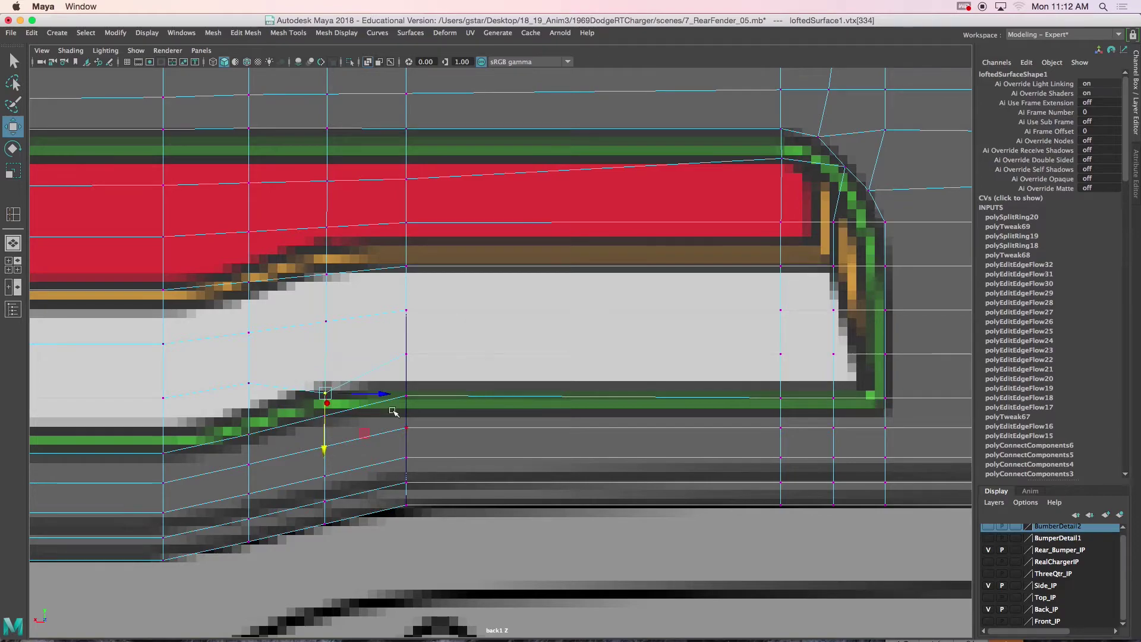
# Step: Examine the new loop's lower vertices in the perspective view and select the one on the lower outline
pyautogui.press('space')
pyautogui.press('space')
pyautogui.scroll(-5, 634, 270)
pyautogui.keyDown('alt'); pyautogui.moveTo(639, 299); pyautogui.dragTo(565, 334); pyautogui.keyUp('alt')
pyautogui.keyDown('alt'); pyautogui.moveTo(640, 347); pyautogui.dragTo(541, 330); pyautogui.keyUp('alt')
pyautogui.keyDown('alt'); pyautogui.moveTo(820, 416); pyautogui.dragTo(618, 353, button='middle'); pyautogui.keyUp('alt')
pyautogui.scroll(5, 653, 356)
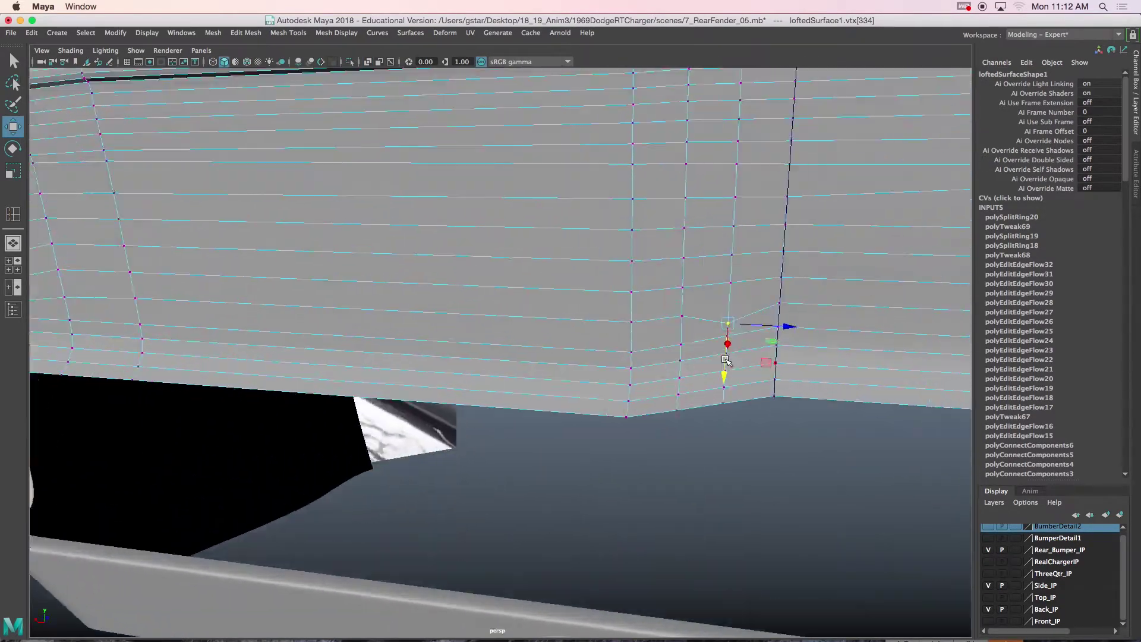
pyautogui.keyDown('alt'); pyautogui.moveTo(768, 379); pyautogui.dragTo(698, 367); pyautogui.keyUp('alt')
pyautogui.click(751, 364)
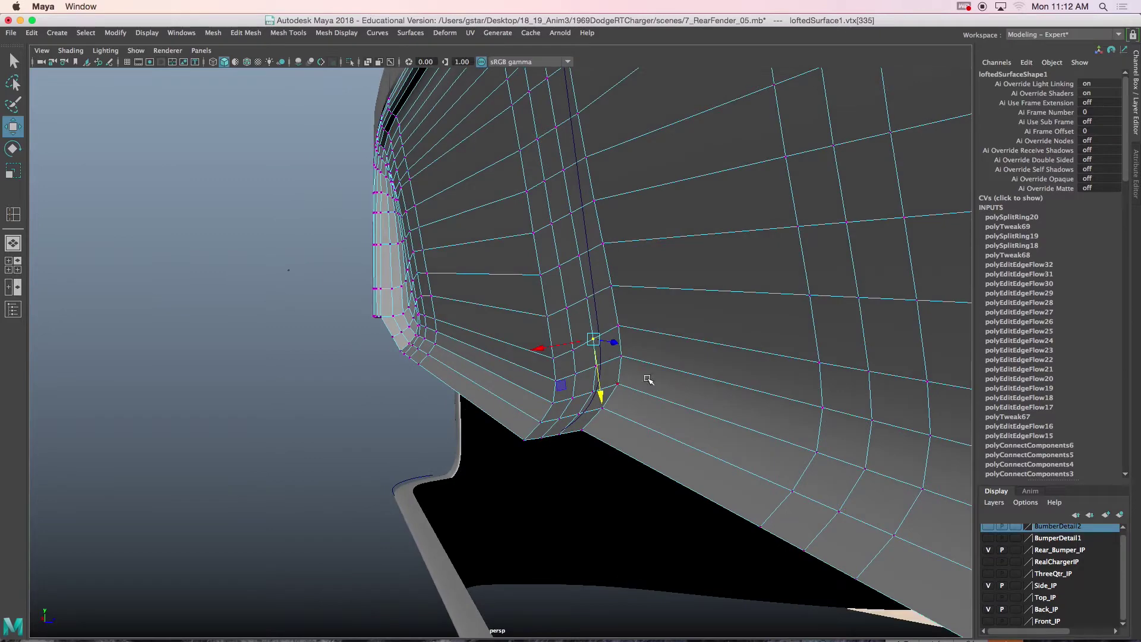
pyautogui.click(598, 366)
pyautogui.click(591, 335)
pyautogui.keyDown('alt'); pyautogui.moveTo(592, 335); pyautogui.dragTo(606, 368); pyautogui.keyUp('alt')
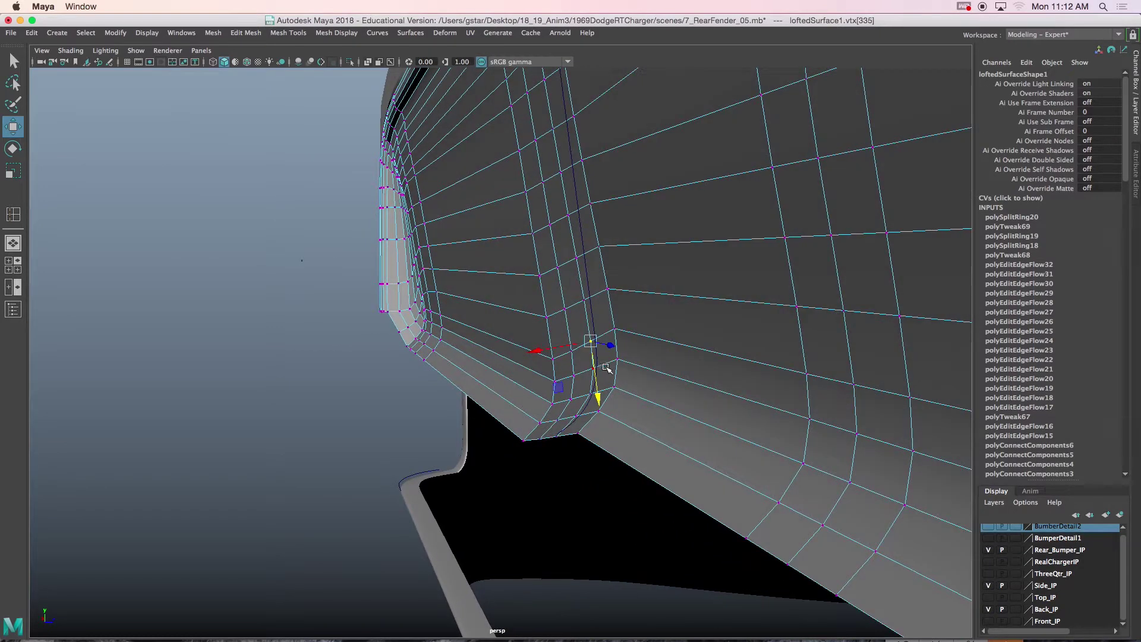
pyautogui.press('space')
pyautogui.press('space')
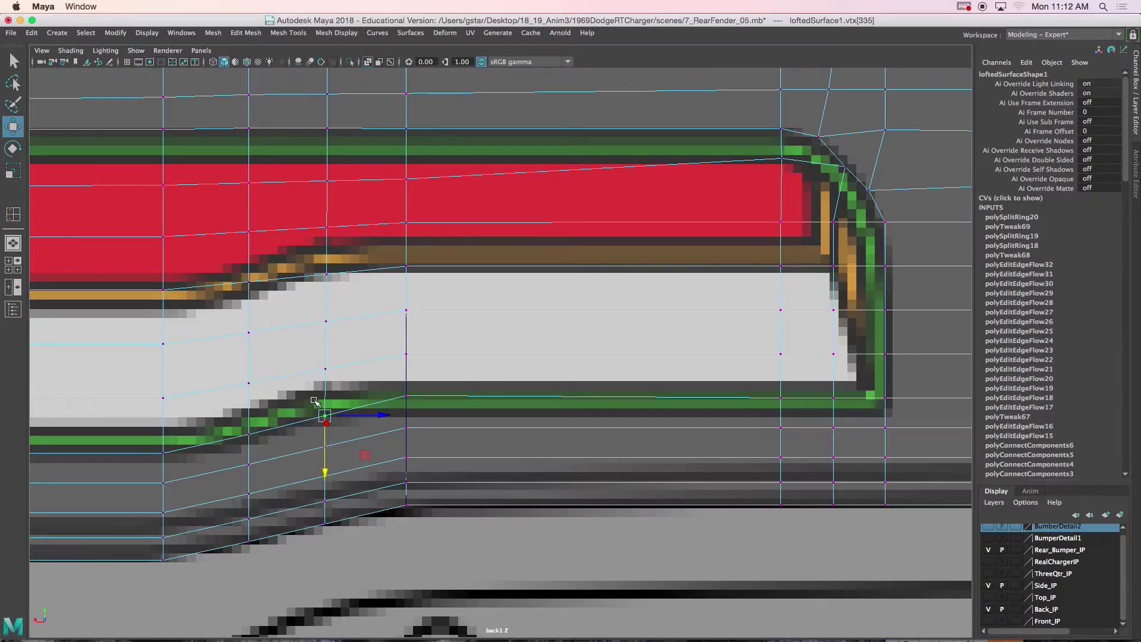
# Step: Raise the new loop's lower-outline vertex and the neighbouring mid-step vertex to the upper edge of the green outline
pyautogui.moveTo(326, 462); pyautogui.dragTo(324, 442)
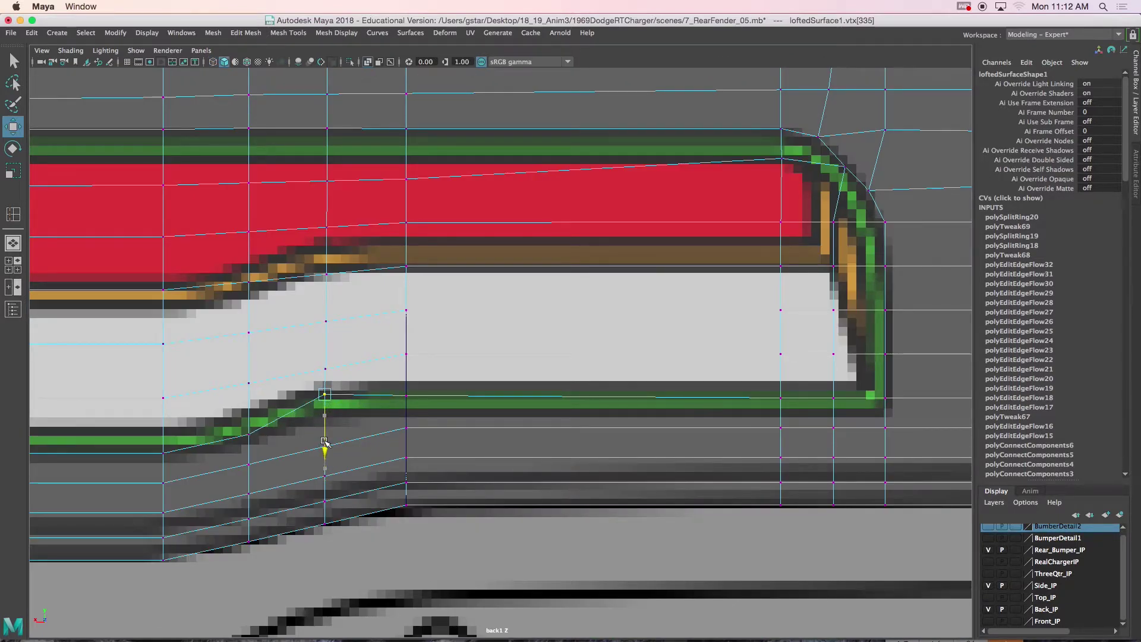
pyautogui.click(257, 447)
pyautogui.moveTo(237, 412); pyautogui.dragTo(239, 383)
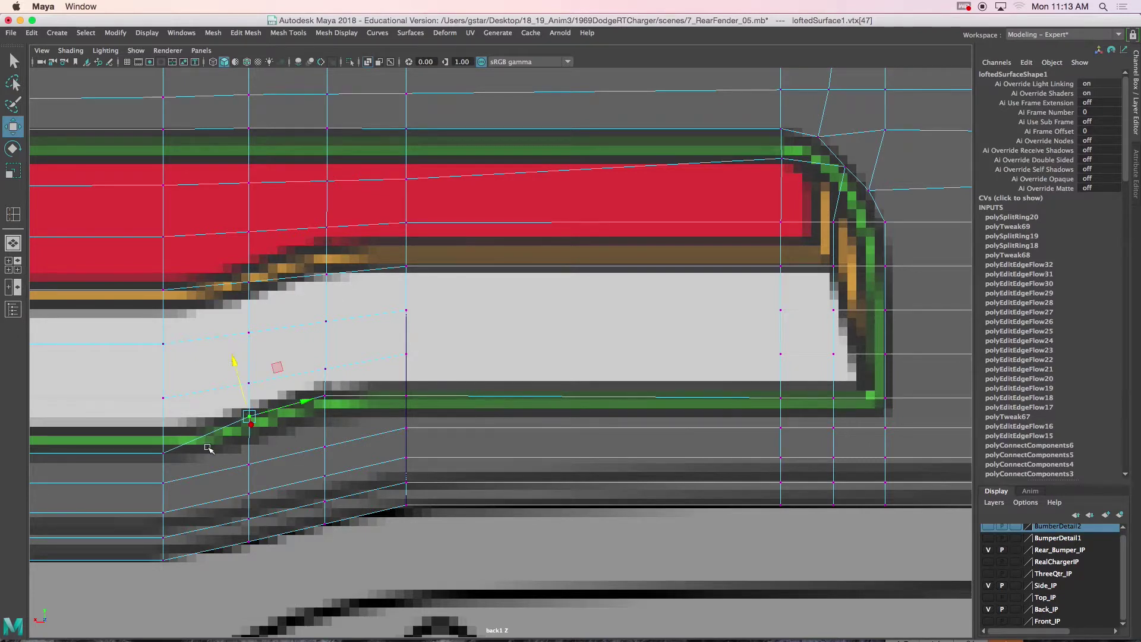
# Step: Raise the lower-outline vertices at the foot of the step and on the loop further toward the tail light's outer end
pyautogui.keyDown('alt'); pyautogui.moveTo(199, 454); pyautogui.dragTo(282, 431, button='middle'); pyautogui.keyUp('alt')
pyautogui.moveTo(234, 424); pyautogui.dragTo(234, 424)
pyautogui.keyDown('alt'); pyautogui.moveTo(239, 422); pyautogui.dragTo(324, 421, button='middle'); pyautogui.keyUp('alt')
pyautogui.moveTo(334, 395); pyautogui.dragTo(334, 380)
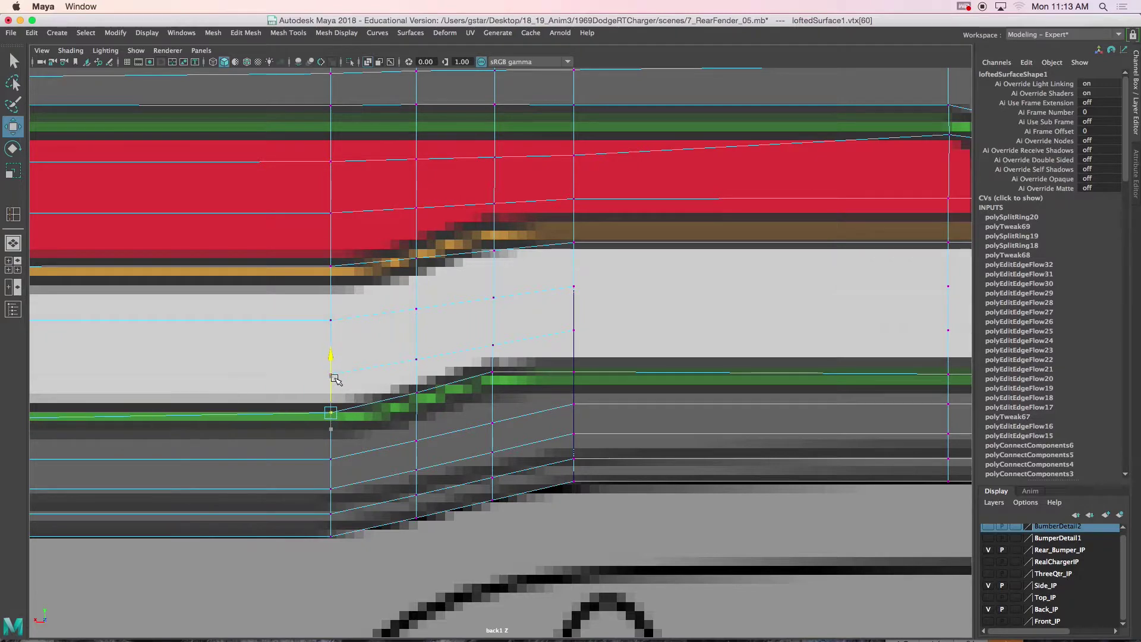
pyautogui.keyDown('alt'); pyautogui.moveTo(333, 378); pyautogui.dragTo(843, 390, button='middle'); pyautogui.keyUp('alt')
pyautogui.keyDown('alt'); pyautogui.moveTo(260, 402); pyautogui.dragTo(379, 415, button='middle'); pyautogui.keyUp('alt')
pyautogui.moveTo(357, 408); pyautogui.dragTo(391, 438)
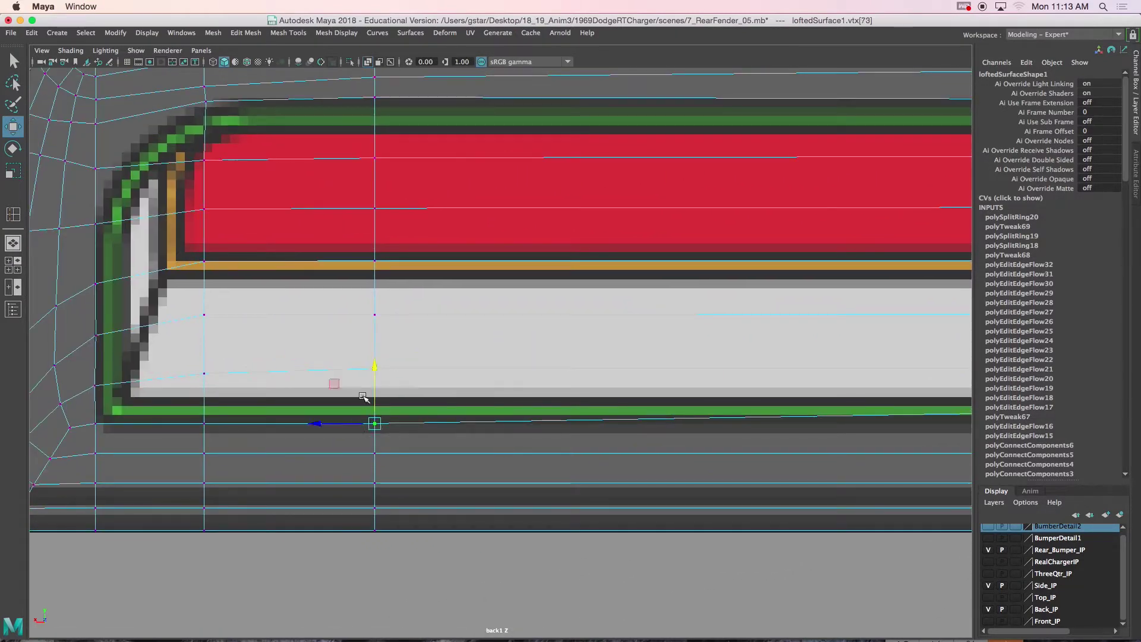
pyautogui.moveTo(381, 384); pyautogui.dragTo(376, 368)
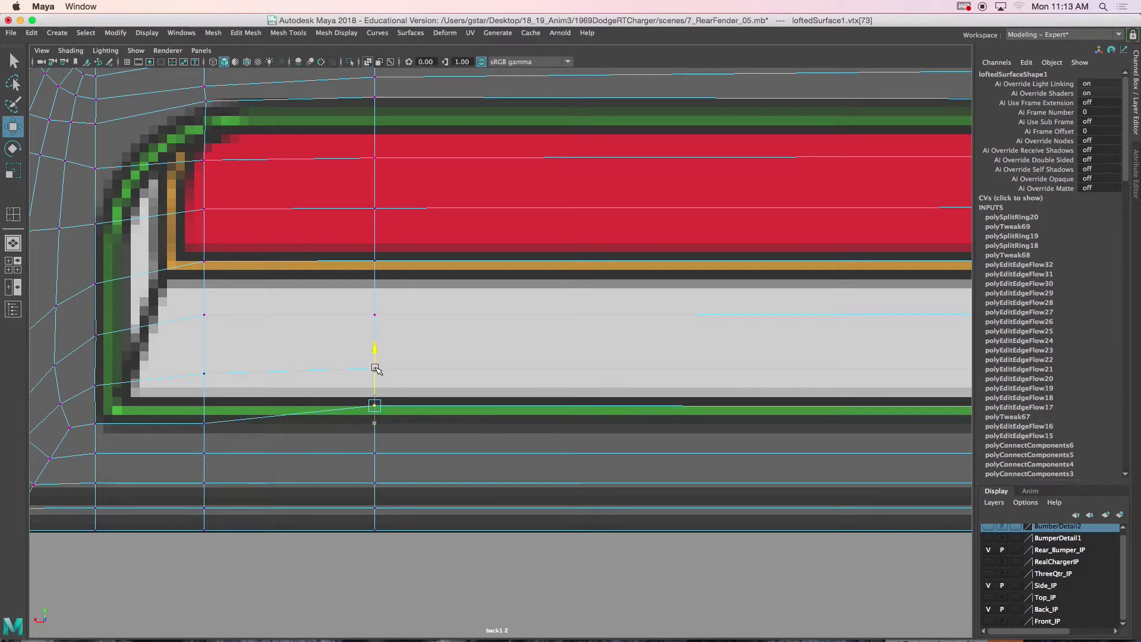
# Step: Try raising the lower-outline vertex nearest the tail light's outer corner to the upper edge of the green line
pyautogui.keyDown('alt'); pyautogui.moveTo(276, 386); pyautogui.dragTo(354, 369, button='middle'); pyautogui.keyUp('alt')
pyautogui.moveTo(301, 417); pyautogui.dragTo(281, 373)
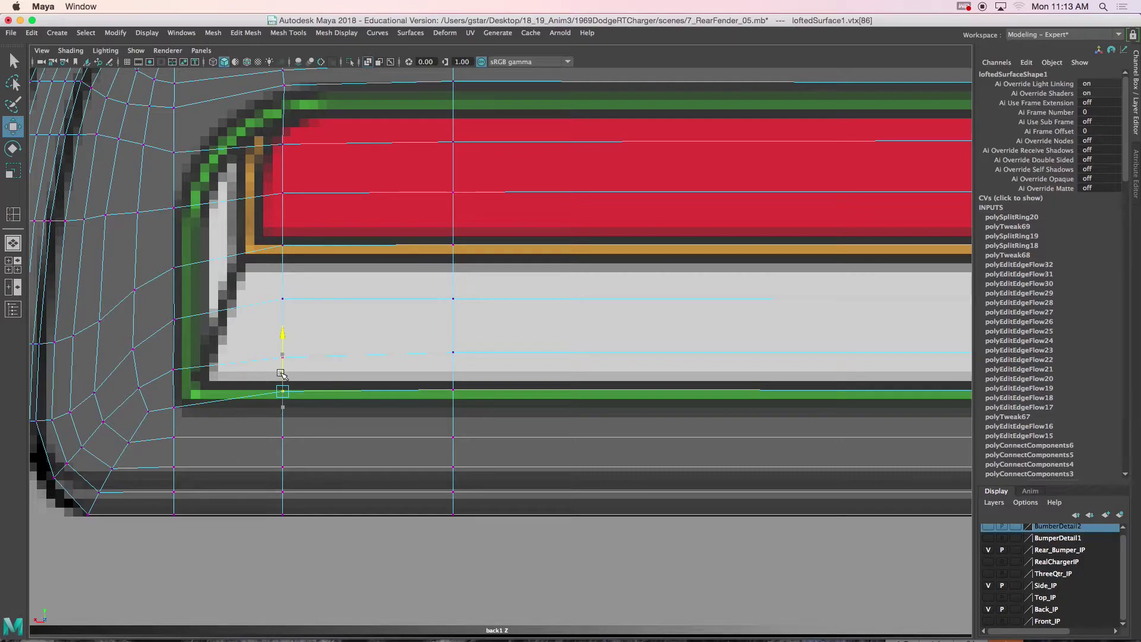
pyautogui.hotkey('ctrl', 'z')
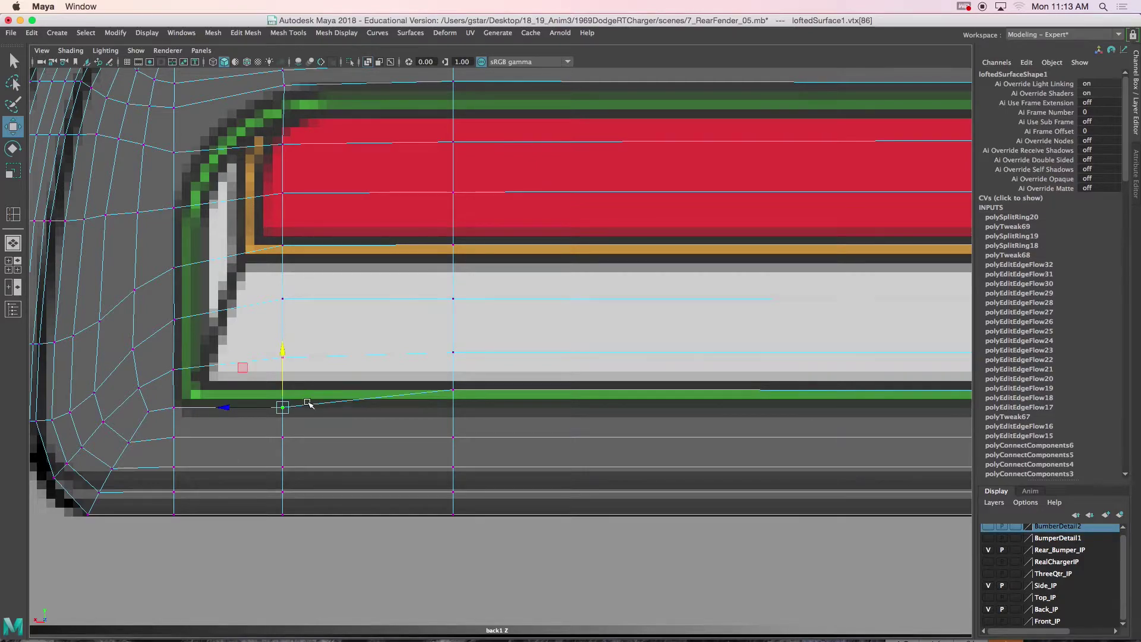
# Step: Lower the raised vertices along the tail light's bottom edge and step back to the outer edge of the outline
pyautogui.scroll(-10, 308, 404)
pyautogui.scroll(7, 431, 382)
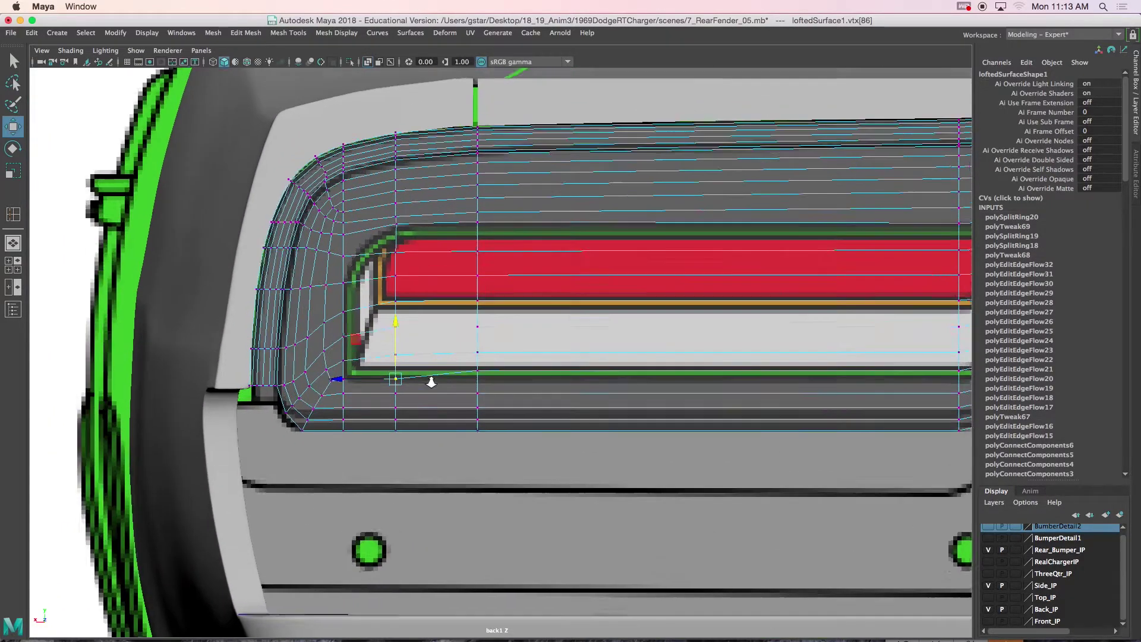
pyautogui.scroll(3, 432, 382)
pyautogui.click(467, 390)
pyautogui.keyDown('alt'); pyautogui.moveTo(493, 383); pyautogui.dragTo(77, 389, button='middle'); pyautogui.keyUp('alt')
pyautogui.click(615, 389)
pyautogui.moveTo(616, 390); pyautogui.dragTo(454, 369, button='middle')
pyautogui.scroll(3, 454, 369)
pyautogui.click(629, 361)
pyautogui.moveTo(576, 384); pyautogui.dragTo(494, 348, button='middle')
pyautogui.moveTo(503, 296); pyautogui.dragTo(504, 313)
pyautogui.moveTo(539, 354); pyautogui.dragTo(544, 352)
# Step: Lower the bottom-outline vertices at the top of the step and on the next loop to the outer edge of the green line
pyautogui.click(596, 322)
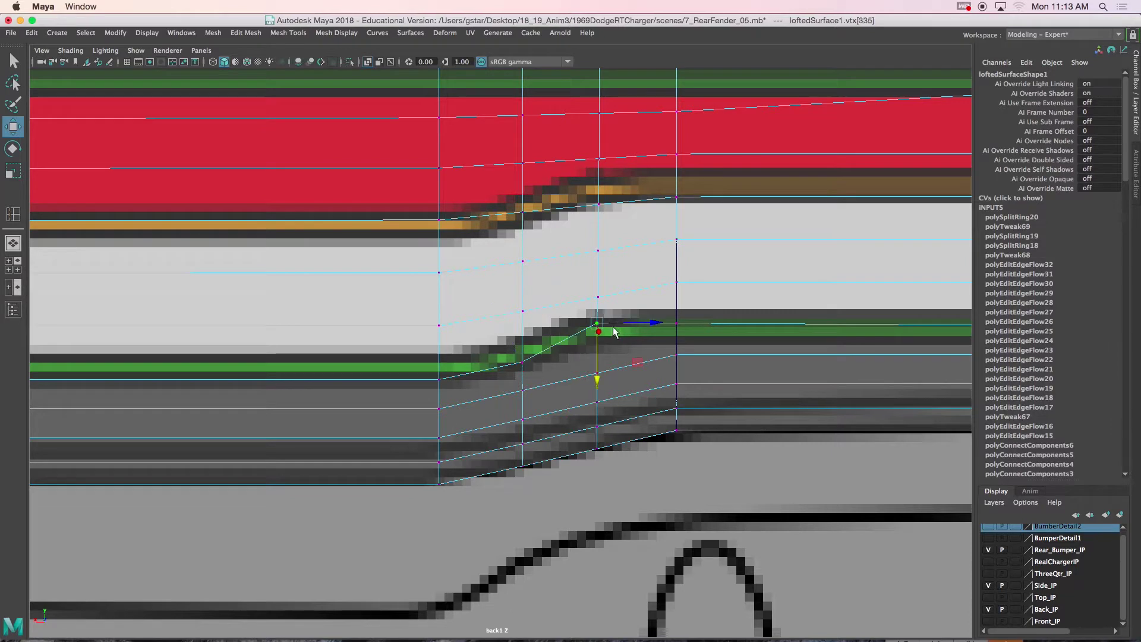
pyautogui.moveTo(597, 357); pyautogui.dragTo(596, 373)
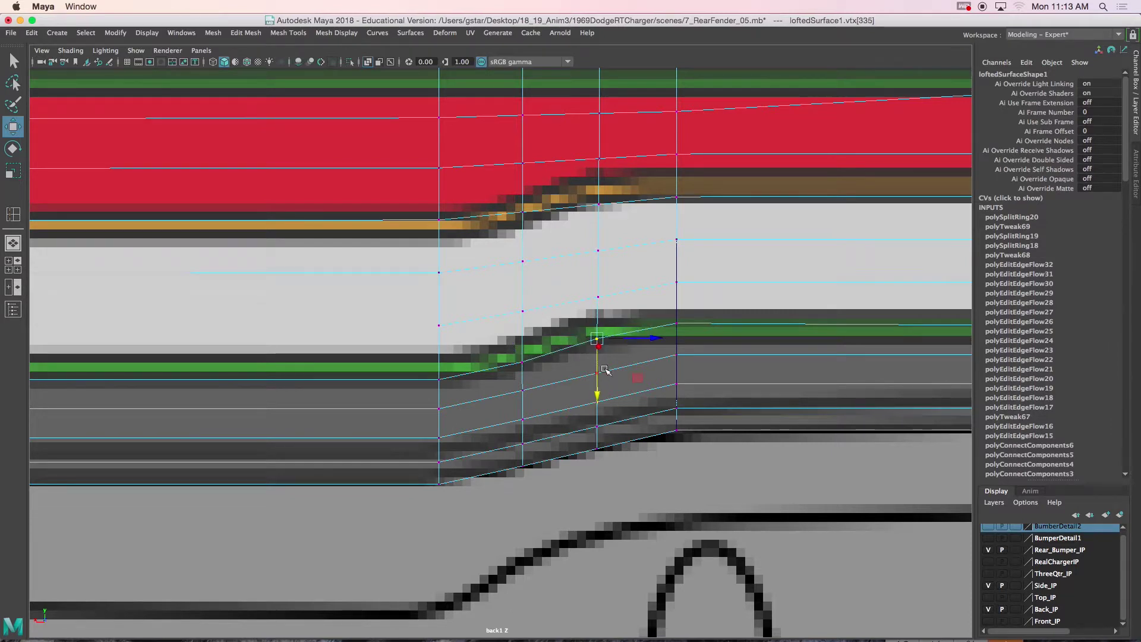
pyautogui.keyDown('alt'); pyautogui.moveTo(682, 343); pyautogui.dragTo(539, 336, button='middle'); pyautogui.keyUp('alt')
pyautogui.click(533, 316)
pyautogui.moveTo(534, 279); pyautogui.dragTo(533, 291)
pyautogui.moveTo(439, 321); pyautogui.dragTo(452, 338)
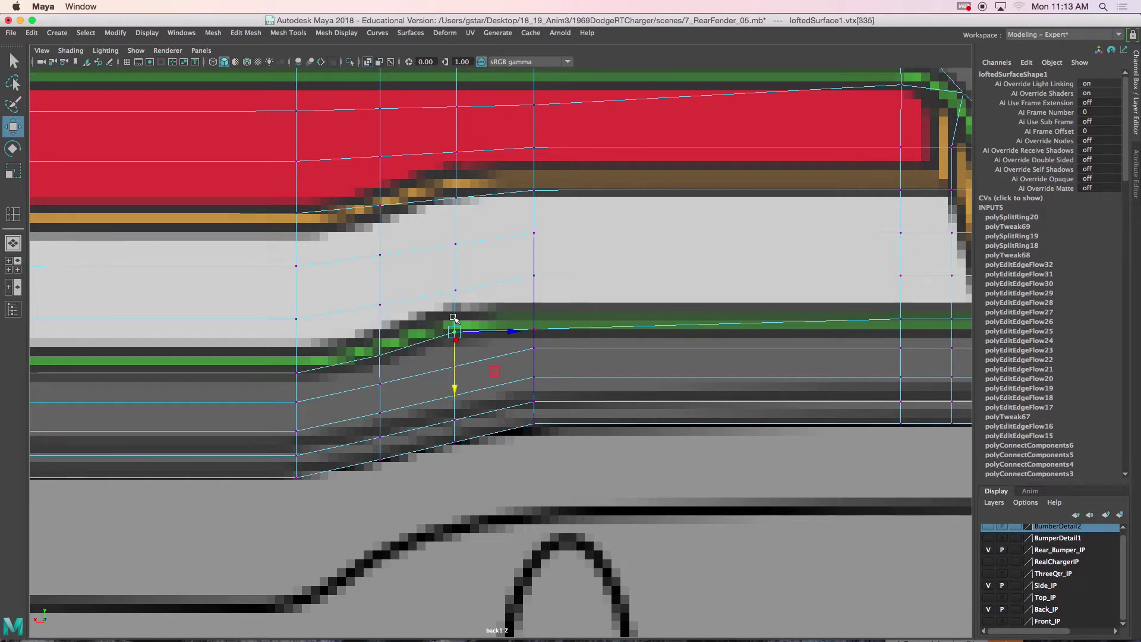
# Step: Lower the three bottom-outline vertices at the tail light's inner end, nearest the car's centre, to the outer edge of the outline
pyautogui.click(593, 328)
pyautogui.keyDown('alt'); pyautogui.moveTo(594, 329); pyautogui.dragTo(296, 347, button='middle'); pyautogui.keyUp('alt')
pyautogui.moveTo(581, 337); pyautogui.dragTo(691, 351)
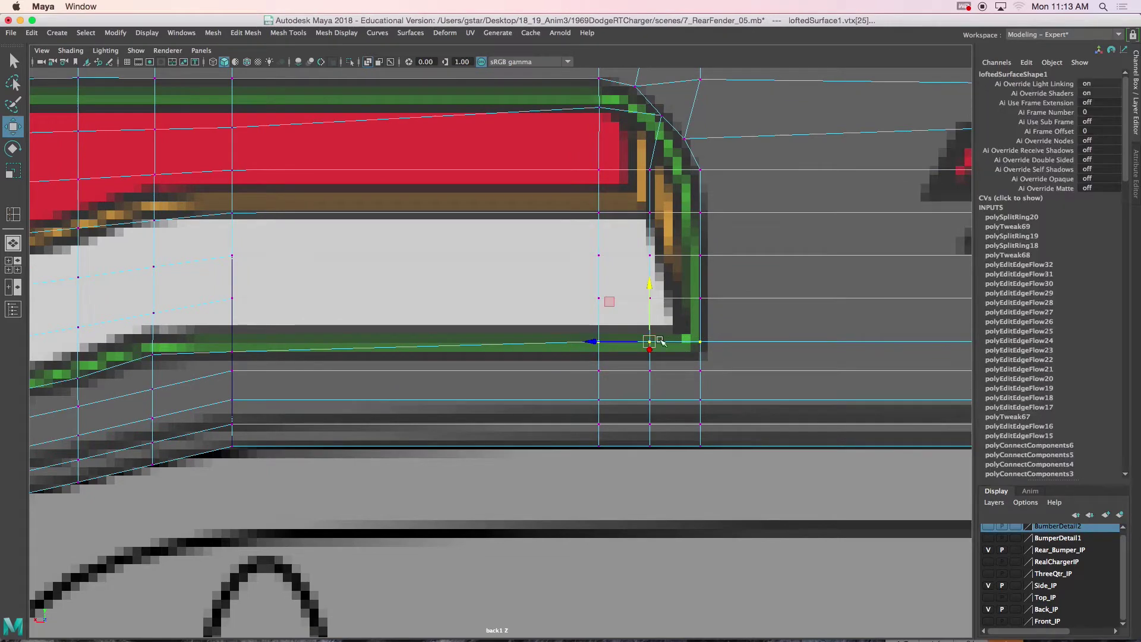
pyautogui.moveTo(654, 301); pyautogui.dragTo(648, 302)
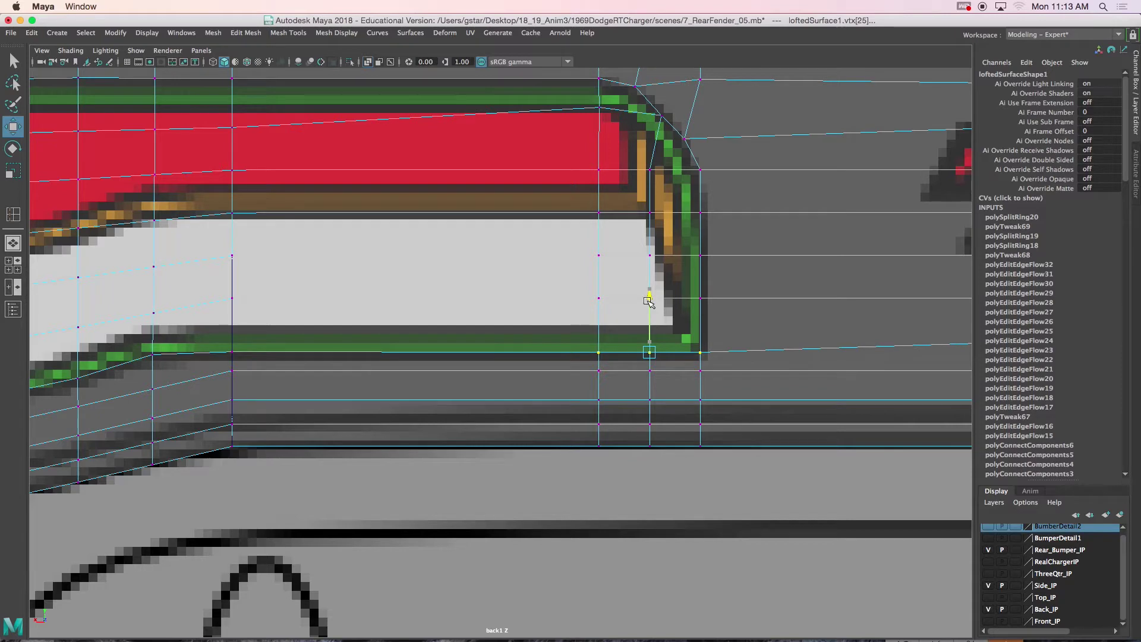
# Step: Shift the vertex beside the tail light's rounded upper outer corner toward the light until it meets the outline's edge
pyautogui.scroll(-10, 639, 299)
pyautogui.scroll(2, 484, 315)
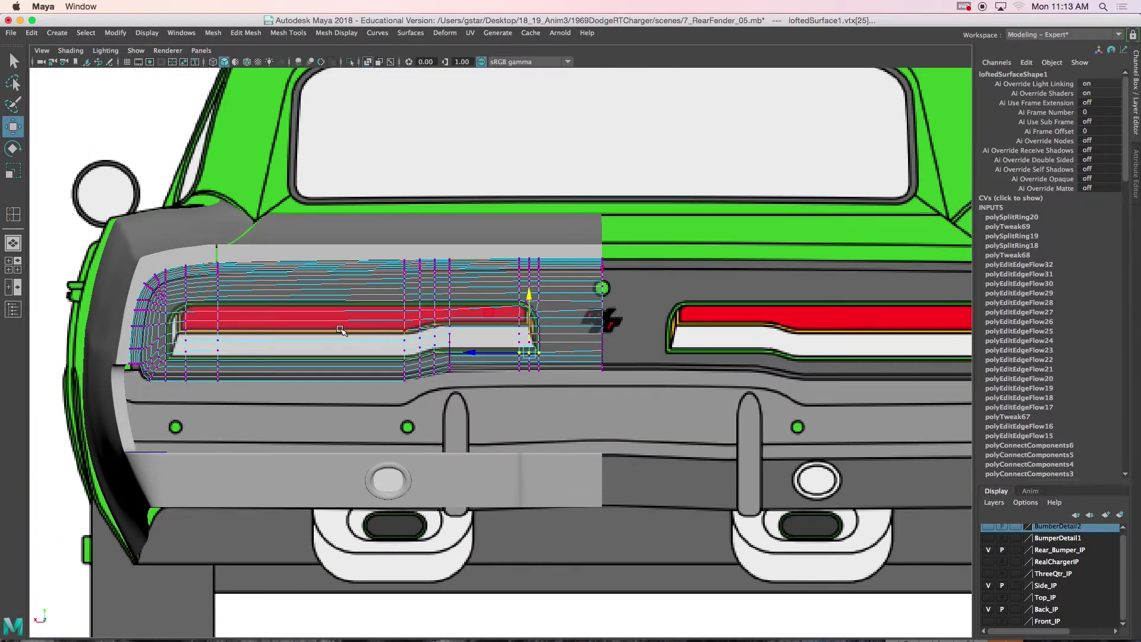
pyautogui.press('5')
pyautogui.scroll(1, 289, 300)
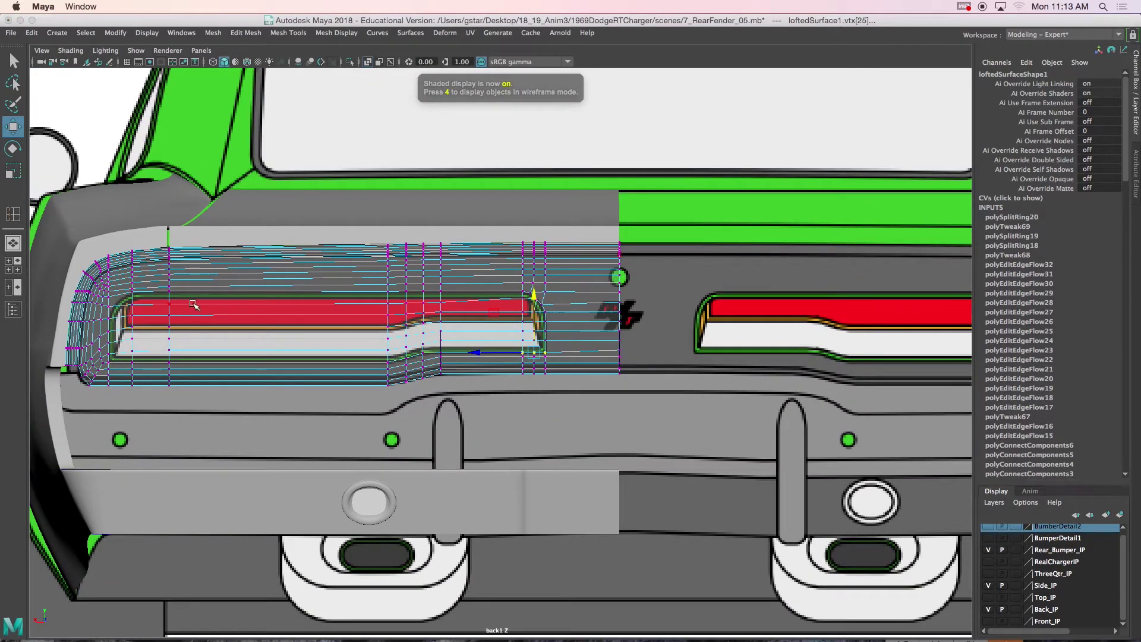
pyautogui.keyDown('alt'); pyautogui.moveTo(194, 302); pyautogui.dragTo(346, 266); pyautogui.keyUp('alt')
pyautogui.scroll(2, 285, 269)
pyautogui.keyDown('alt'); pyautogui.moveTo(282, 270); pyautogui.dragTo(466, 312, button='middle'); pyautogui.keyUp('alt')
pyautogui.scroll(5, 464, 316)
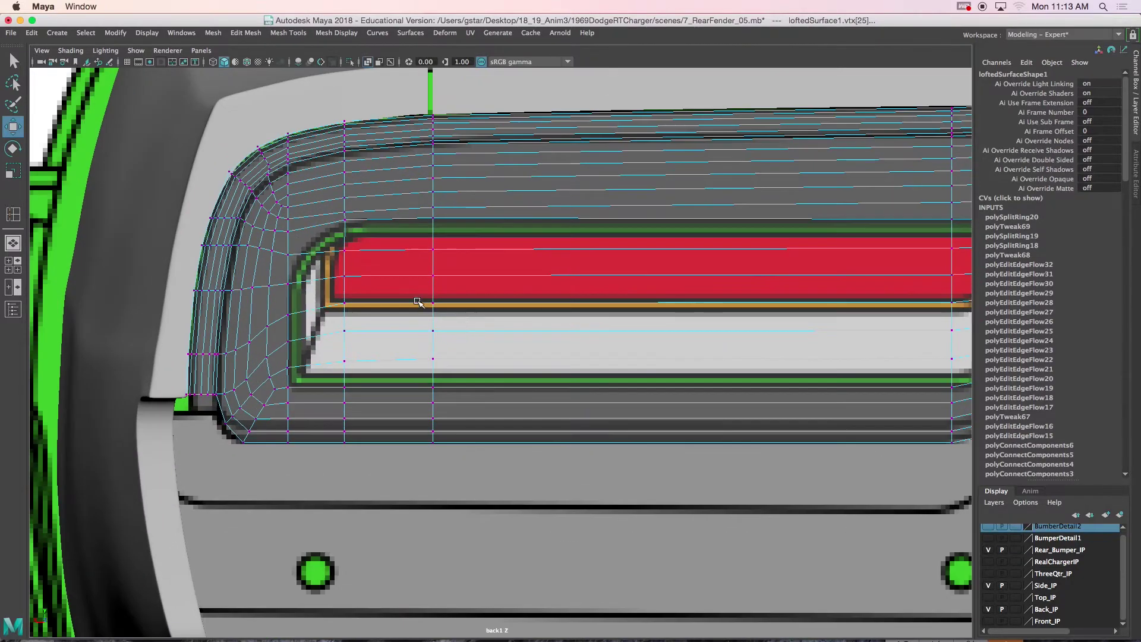
pyautogui.scroll(4, 423, 303)
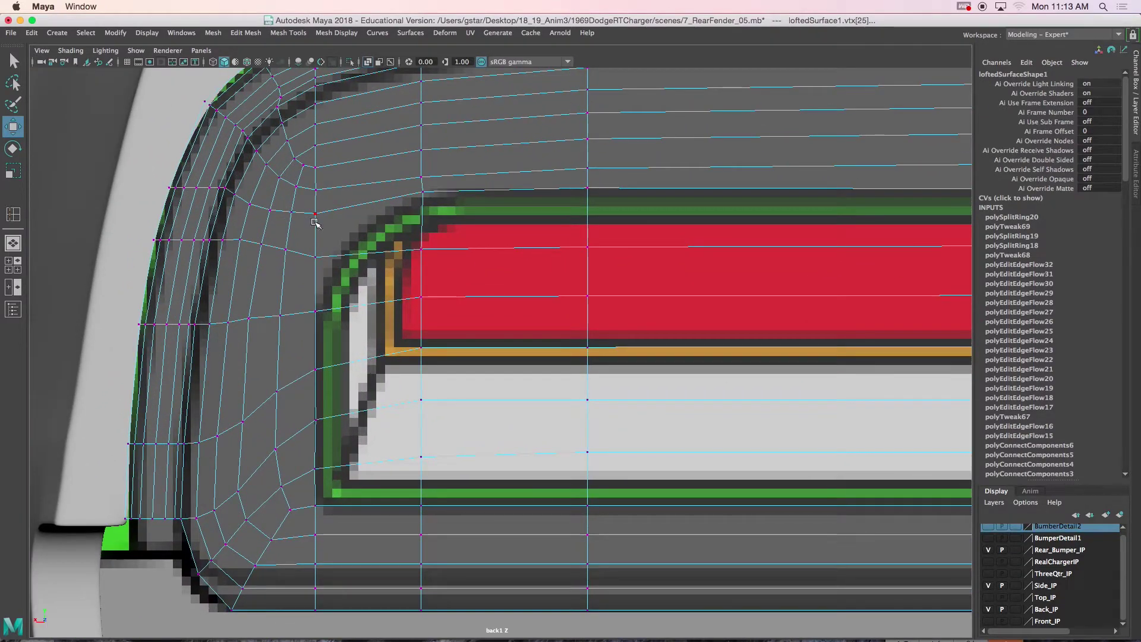
pyautogui.keyDown('alt'); pyautogui.moveTo(316, 216); pyautogui.dragTo(303, 268, button='middle'); pyautogui.keyUp('alt')
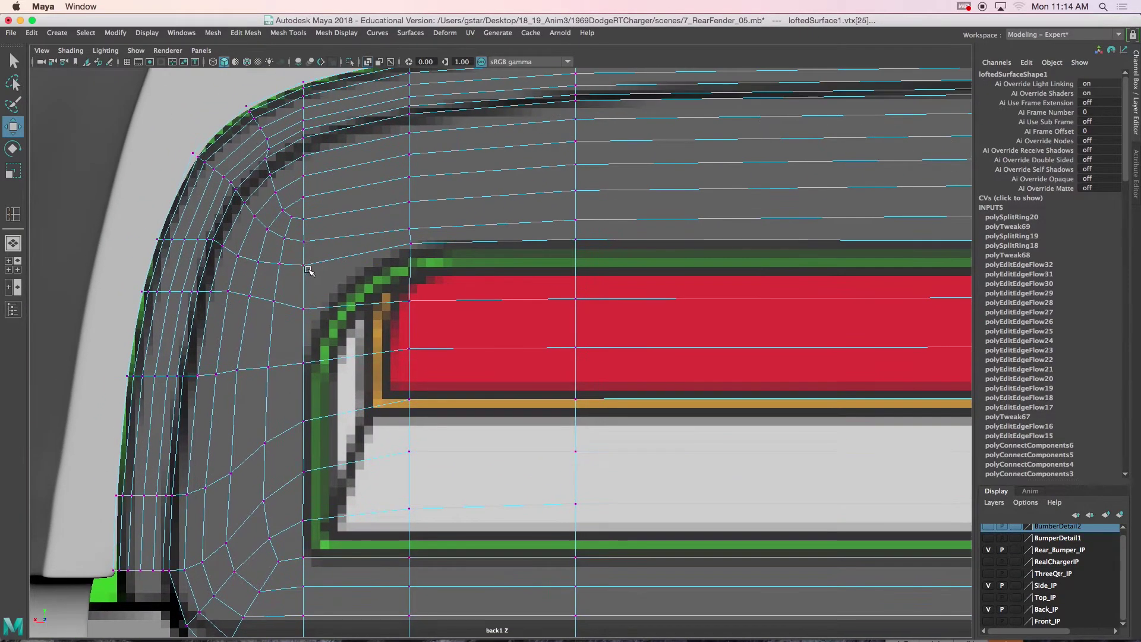
pyautogui.click(299, 308)
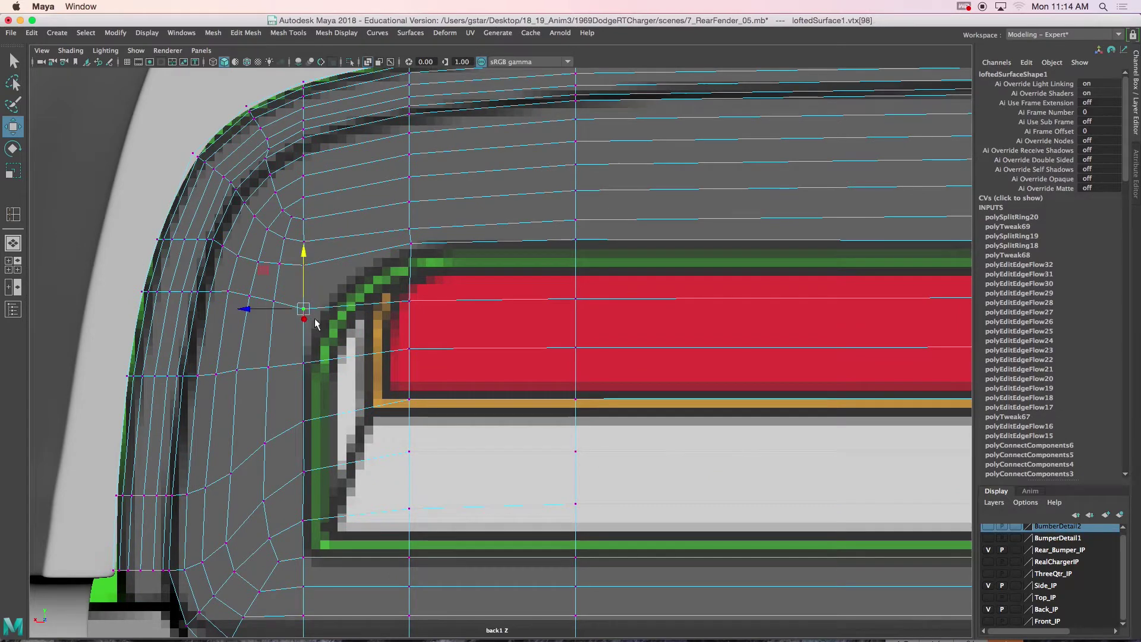
pyautogui.moveTo(281, 312); pyautogui.dragTo(293, 313)
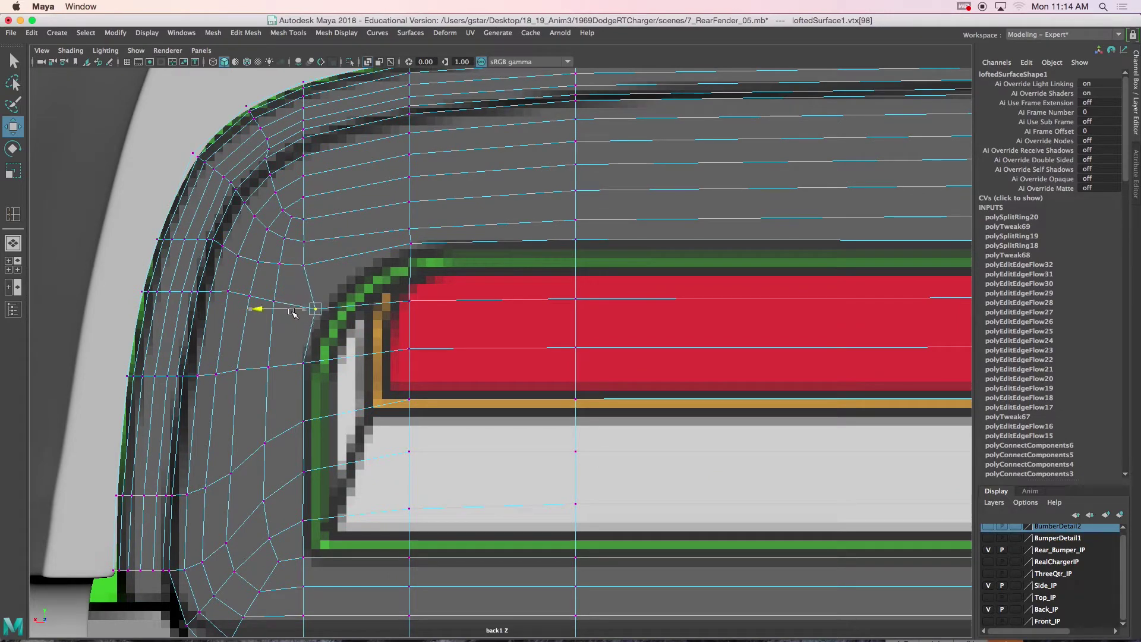
pyautogui.click(301, 371)
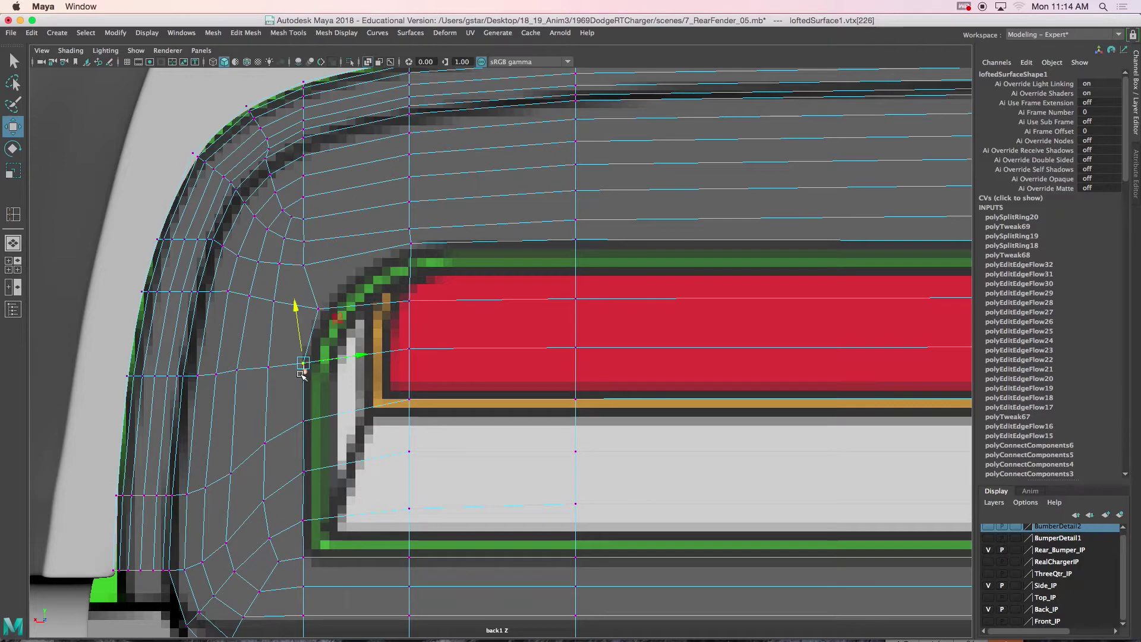
pyautogui.moveTo(342, 370)
pyautogui.keyDown('alt'); pyautogui.mouseDown(button='middle')
pyautogui.moveTo(333, 339)
pyautogui.moveTo(337, 371)
pyautogui.mouseUp(button='middle'); pyautogui.keyUp('alt')
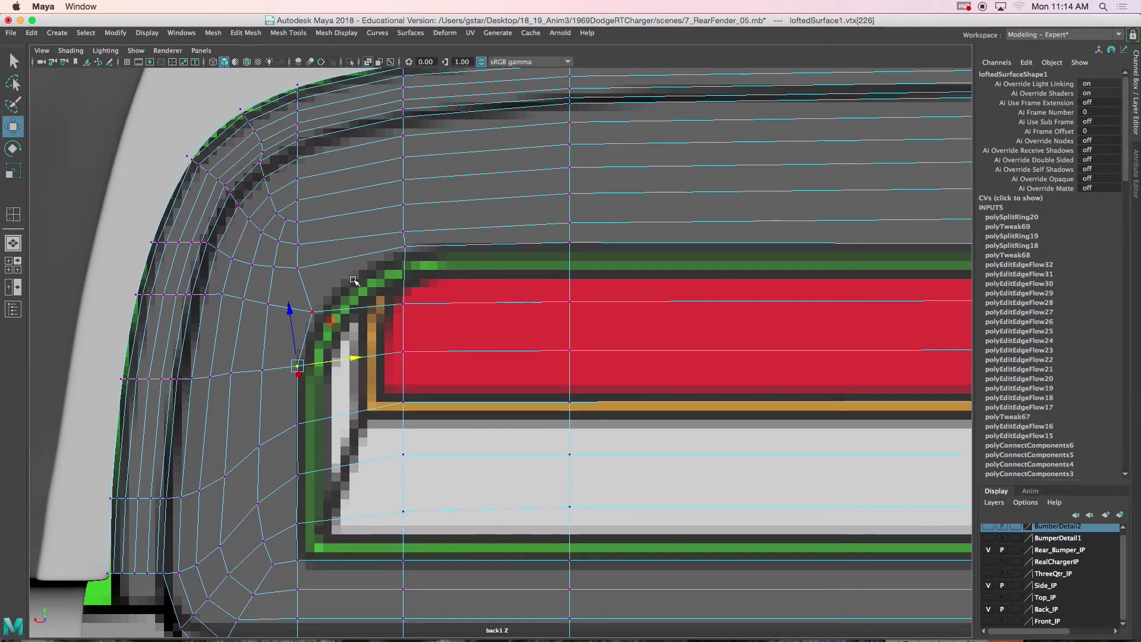
# Step: Insert a vertical edge loop through the tail light's rounded outer corner, about midway between the two existing loops
pyautogui.moveTo(358, 258); pyautogui.dragTo(390, 235, button='right')
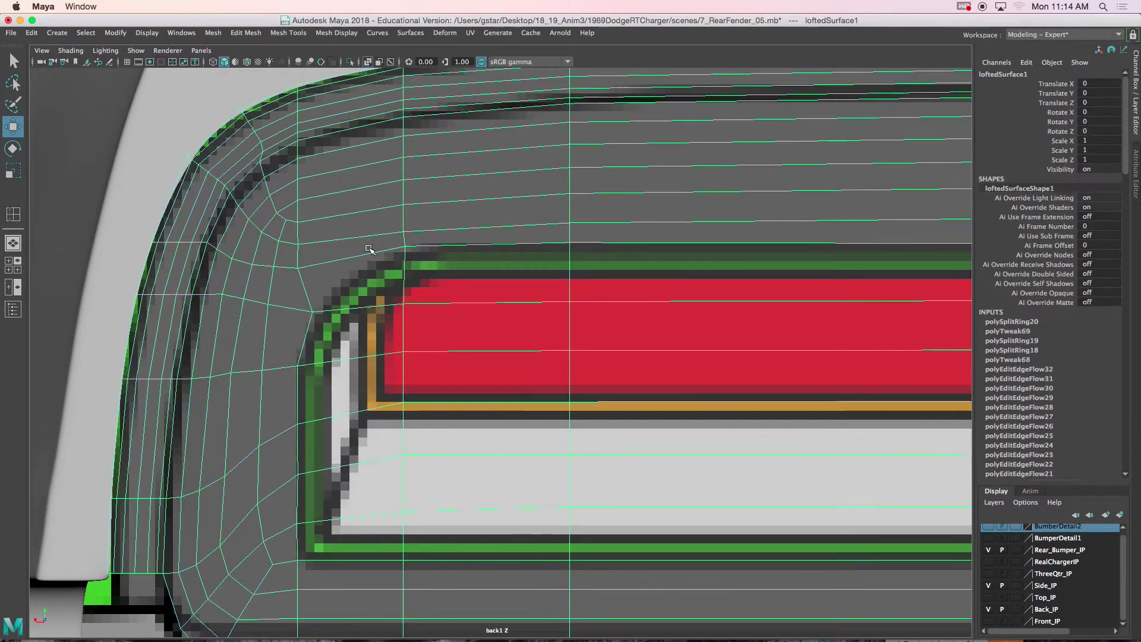
pyautogui.keyDown('shift'); pyautogui.rightClick(367, 258); pyautogui.keyUp('shift')
pyautogui.click(315, 273)
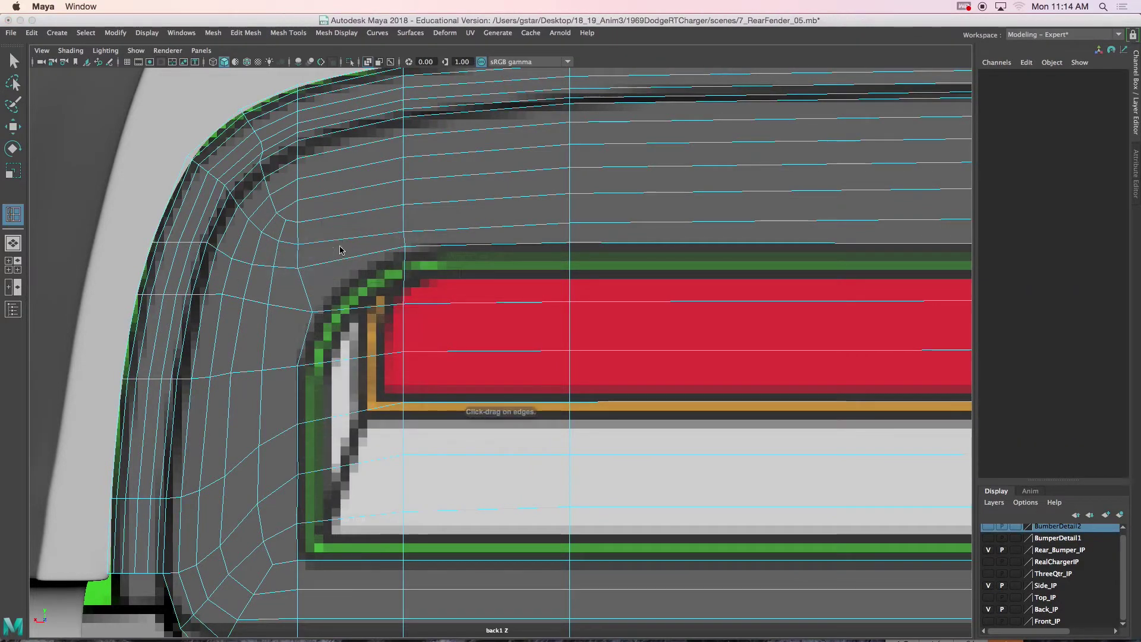
pyautogui.click(349, 242)
pyautogui.press('w')
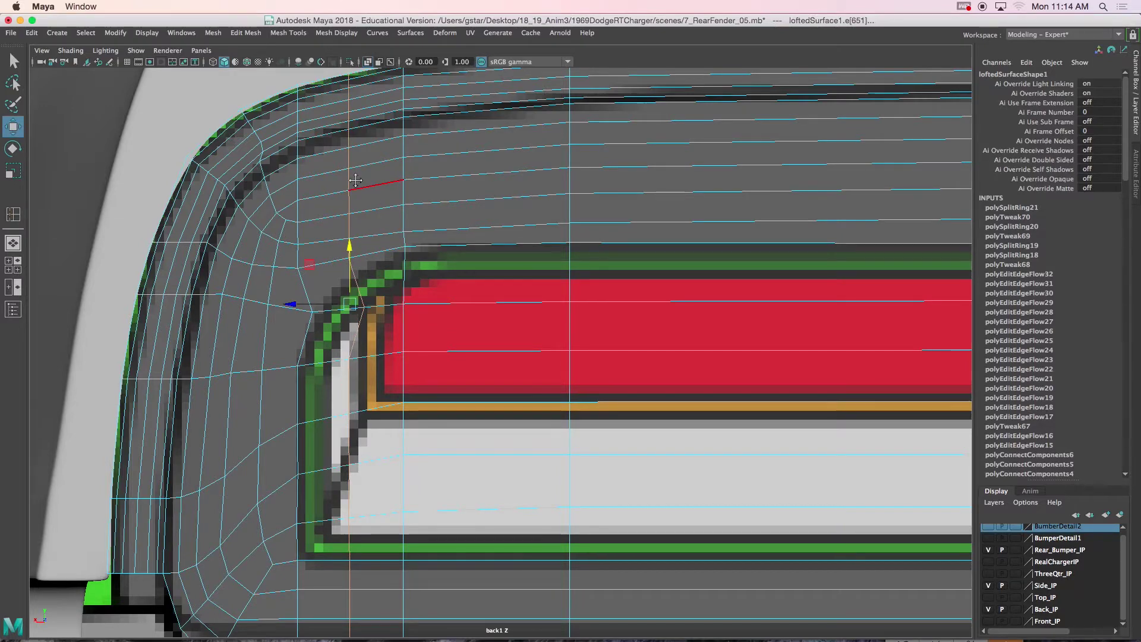
pyautogui.keyDown('alt'); pyautogui.moveTo(355, 183); pyautogui.dragTo(354, 202, button='middle'); pyautogui.keyUp('alt')
pyautogui.scroll(2, 358, 300)
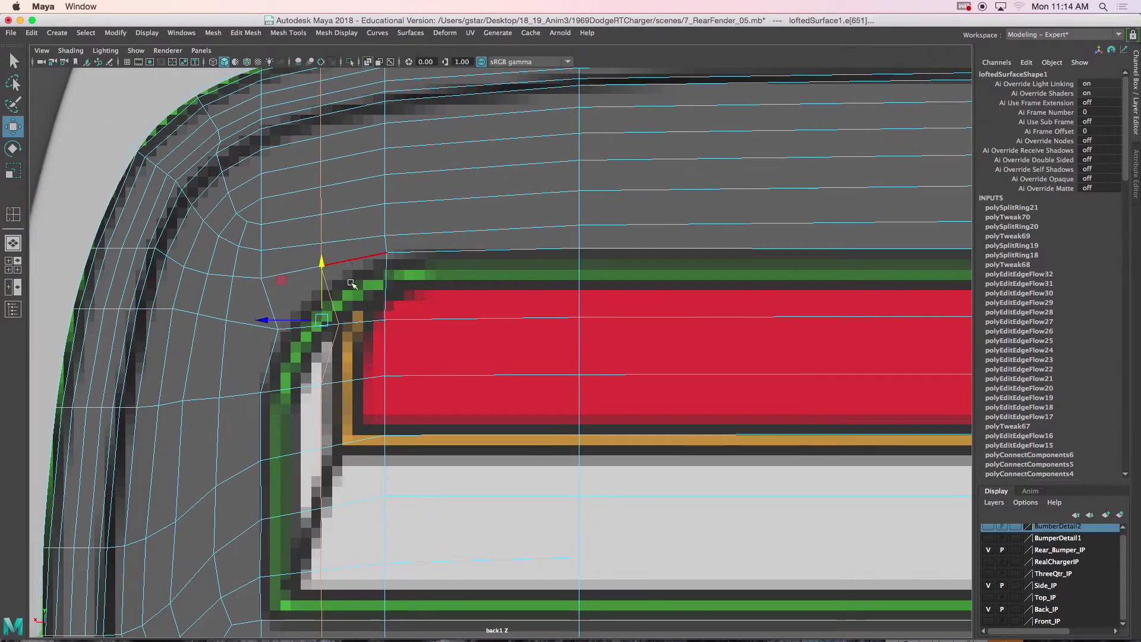
# Step: Move the new loop's upper-outline vertex and the adjacent vertex toward the outer corner onto the outline's rounded edge
pyautogui.moveTo(324, 266); pyautogui.dragTo(328, 280, button='right')
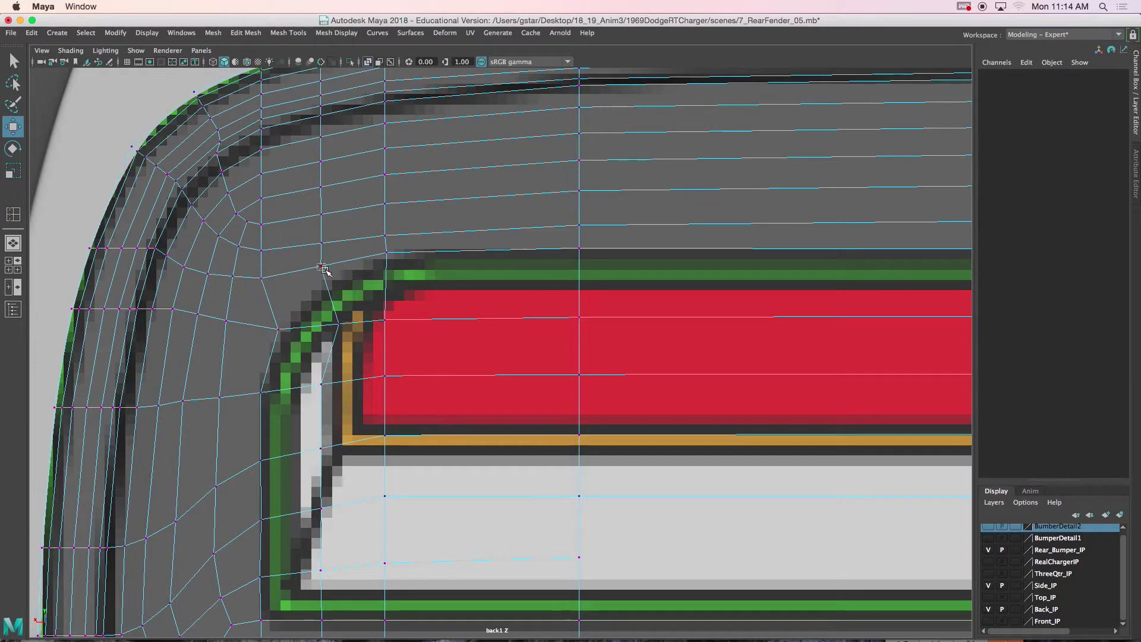
pyautogui.click(319, 263)
pyautogui.moveTo(322, 227); pyautogui.dragTo(322, 245)
pyautogui.moveTo(295, 283); pyautogui.dragTo(303, 284)
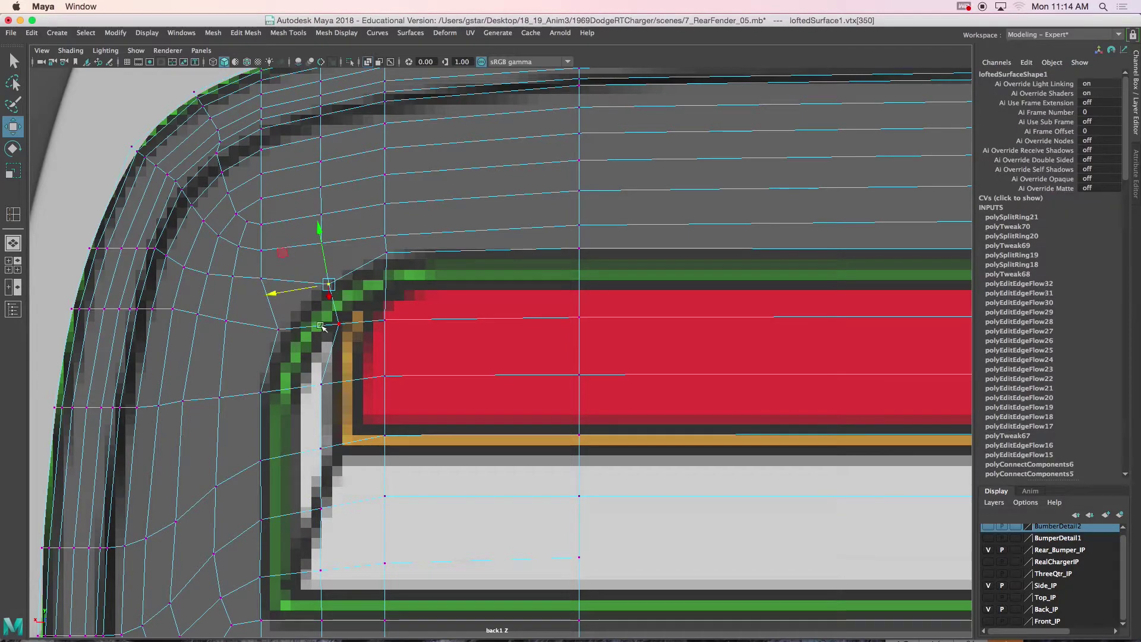
pyautogui.click(337, 324)
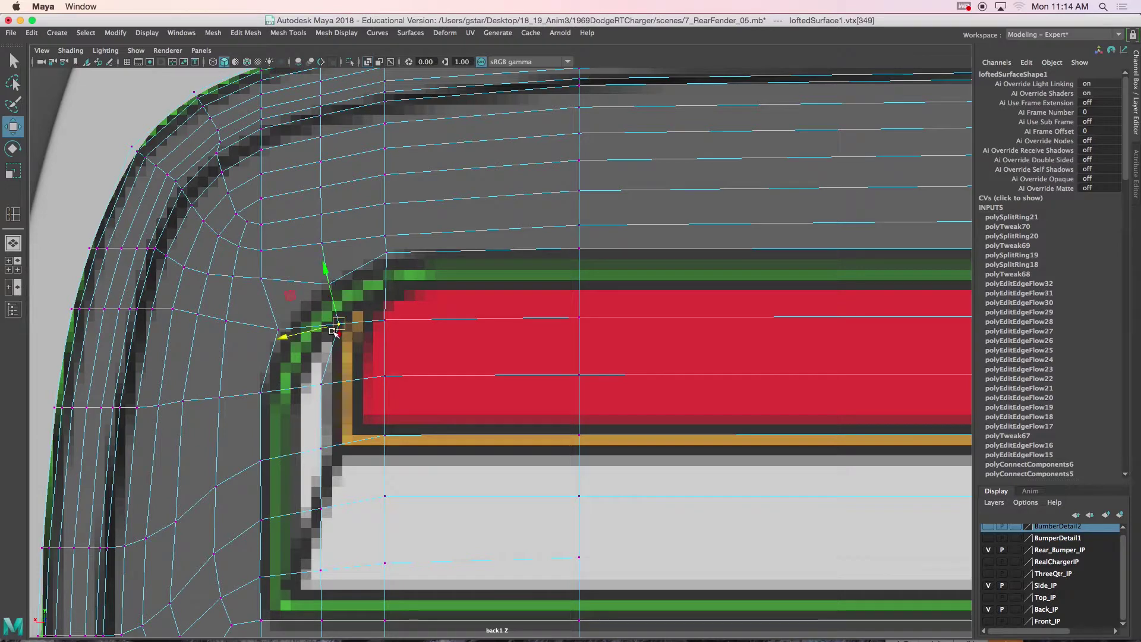
pyautogui.click(262, 274)
pyautogui.moveTo(261, 274); pyautogui.dragTo(288, 277)
# Step: Shift the vertices just outside the rounded upper corner toward the tail light to even out the surrounding faces
pyautogui.scroll(2, 275, 256)
pyautogui.click(216, 229)
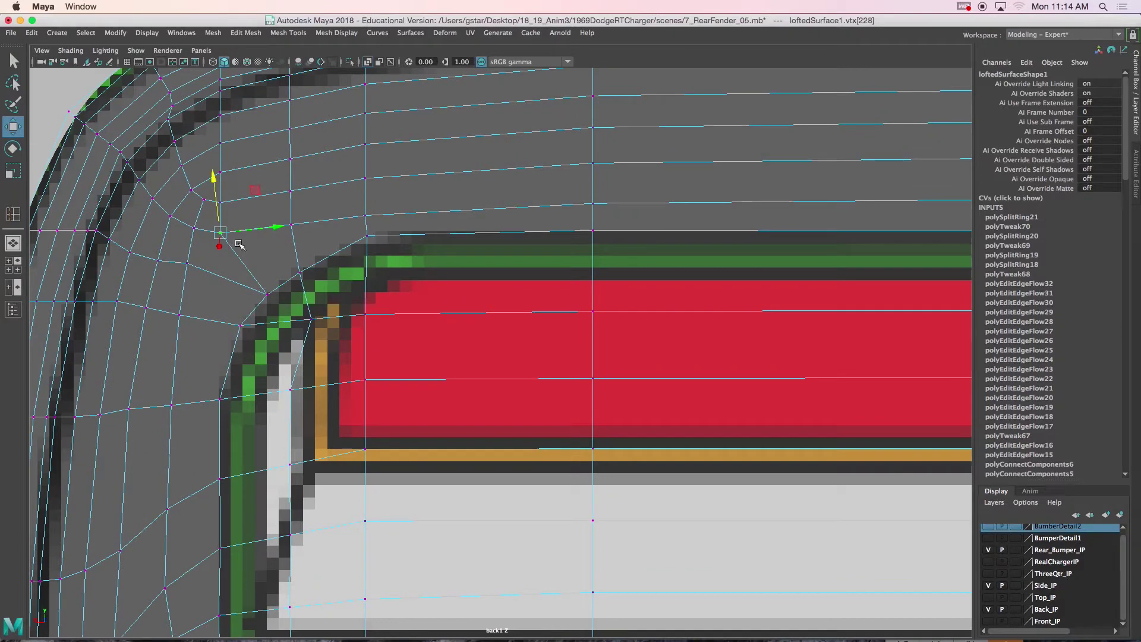
pyautogui.moveTo(249, 232)
pyautogui.mouseDown()
pyautogui.moveTo(260, 231)
pyautogui.moveTo(227, 210)
pyautogui.moveTo(259, 239)
pyautogui.mouseUp()
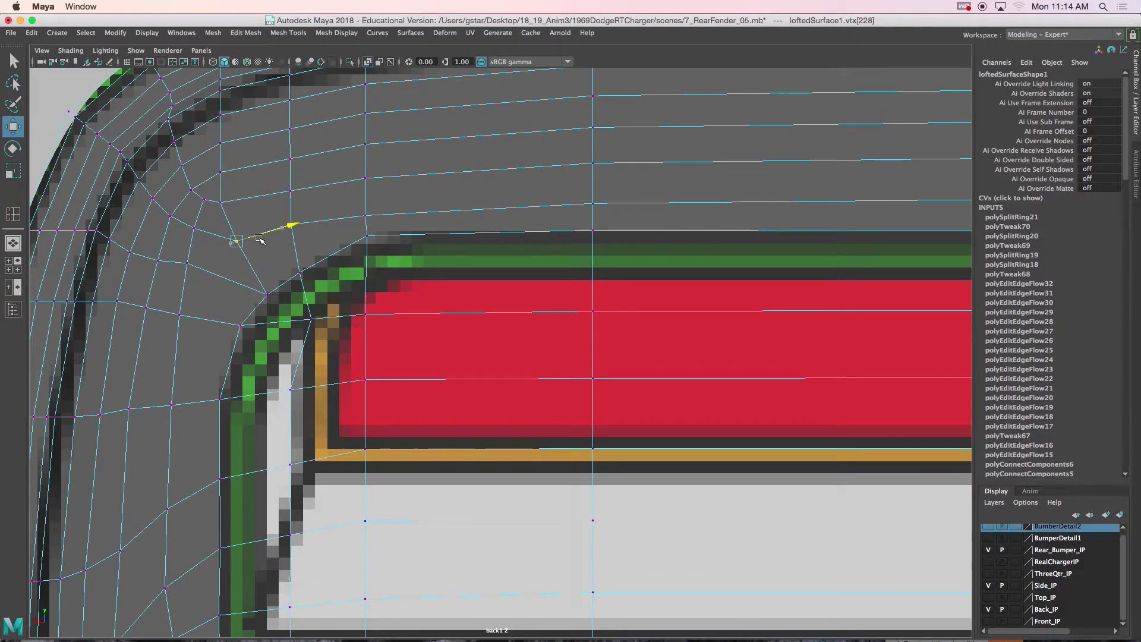
pyautogui.click(186, 264)
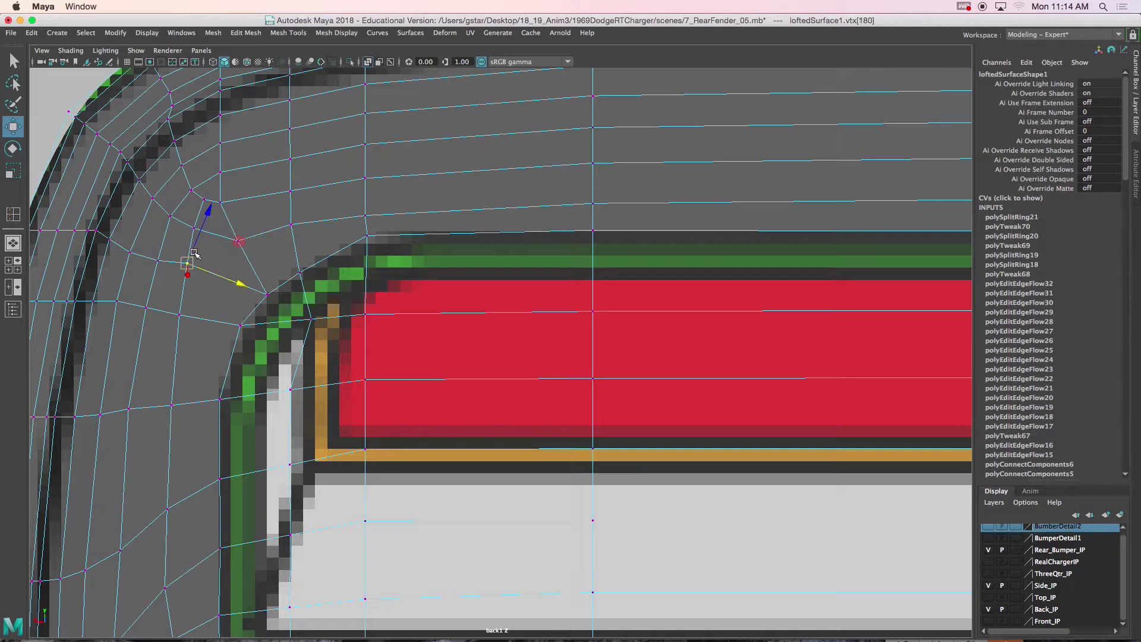
pyautogui.moveTo(196, 243); pyautogui.dragTo(196, 245)
pyautogui.click(220, 198)
pyautogui.moveTo(248, 200); pyautogui.dragTo(257, 201)
# Step: Lower the new loop's vertex just above the outline and fine-tune the neighbouring vertex in the row around the rounded corner
pyautogui.click(289, 217)
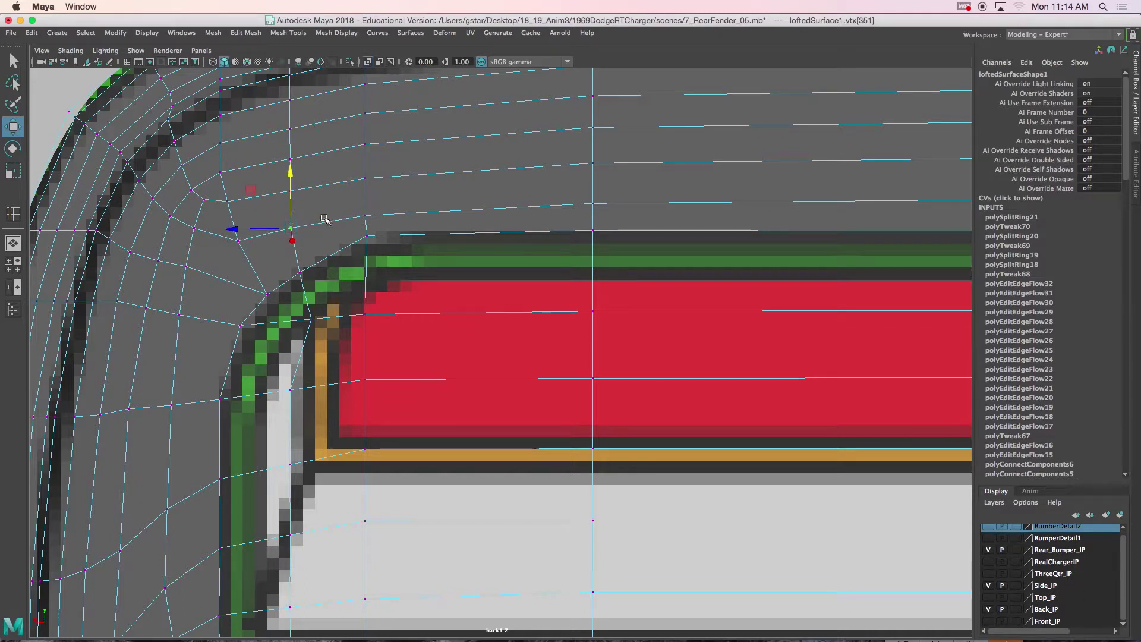
pyautogui.click(364, 216)
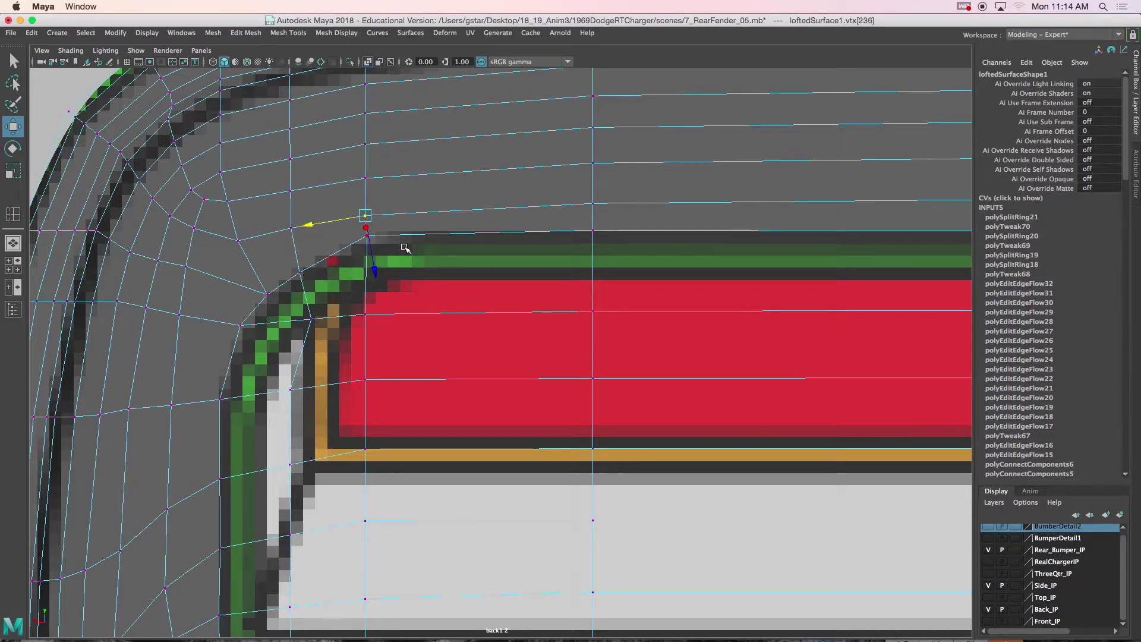
pyautogui.click(366, 236)
pyautogui.moveTo(355, 242); pyautogui.dragTo(353, 244)
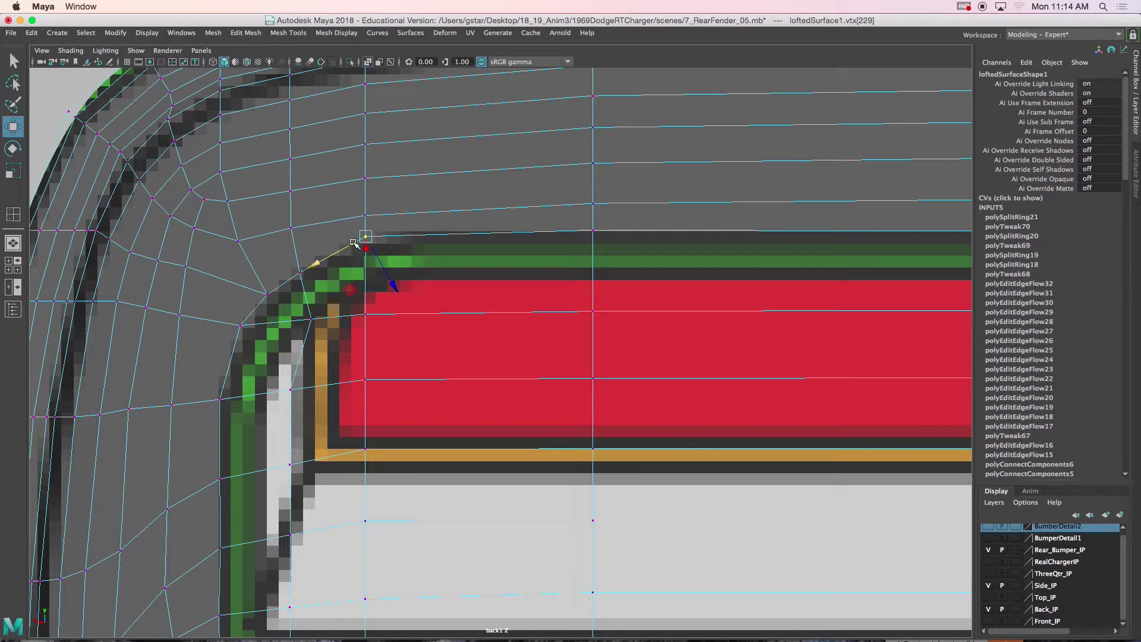
pyautogui.click(237, 238)
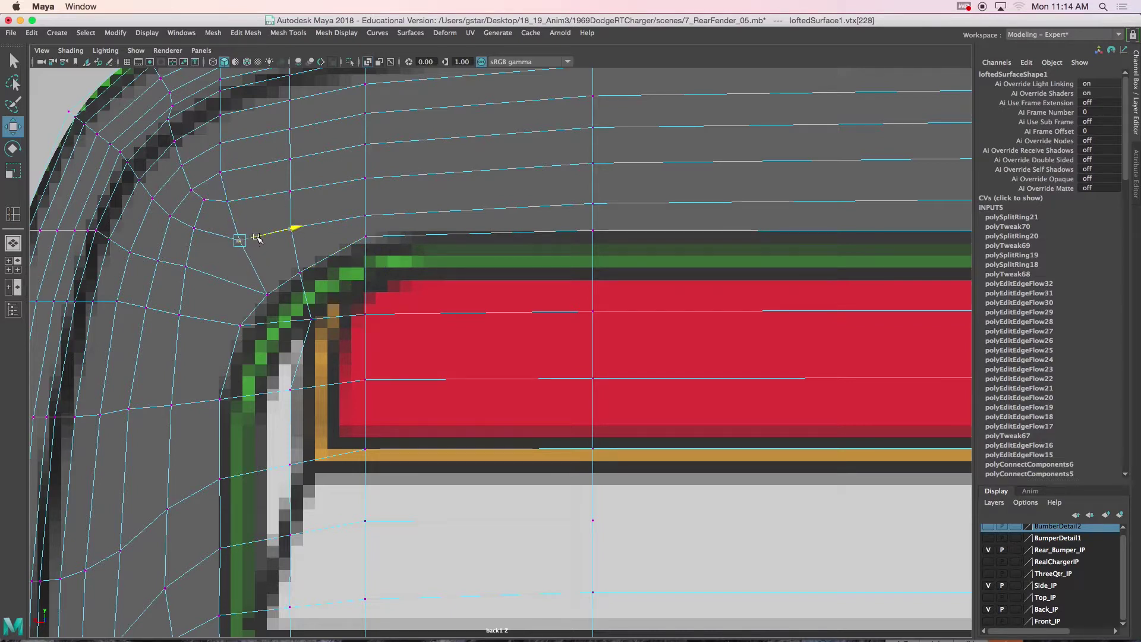
# Step: Select the partial edge loop running just outside the tail light's outer end and apply Edit Edge Flow to it
pyautogui.moveTo(201, 212); pyautogui.dragTo(202, 178, button='right')
pyautogui.click(199, 214)
pyautogui.keyDown('alt'); pyautogui.moveTo(187, 350); pyautogui.dragTo(198, 150, button='middle'); pyautogui.keyUp('alt')
pyautogui.keyDown('shift'); pyautogui.doubleClick(185, 452); pyautogui.keyUp('shift')
pyautogui.keyDown('alt'); pyautogui.moveTo(193, 320); pyautogui.dragTo(196, 433, button='middle'); pyautogui.keyUp('alt')
pyautogui.keyDown('shift'); pyautogui.rightClick(214, 250); pyautogui.keyUp('shift')
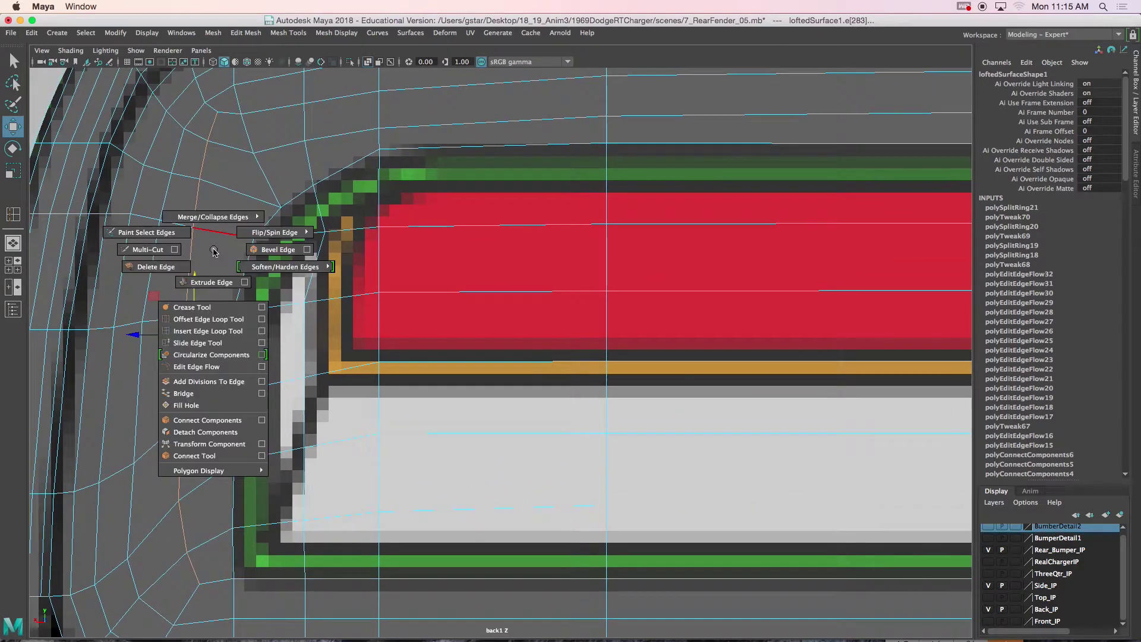
pyautogui.click(196, 367)
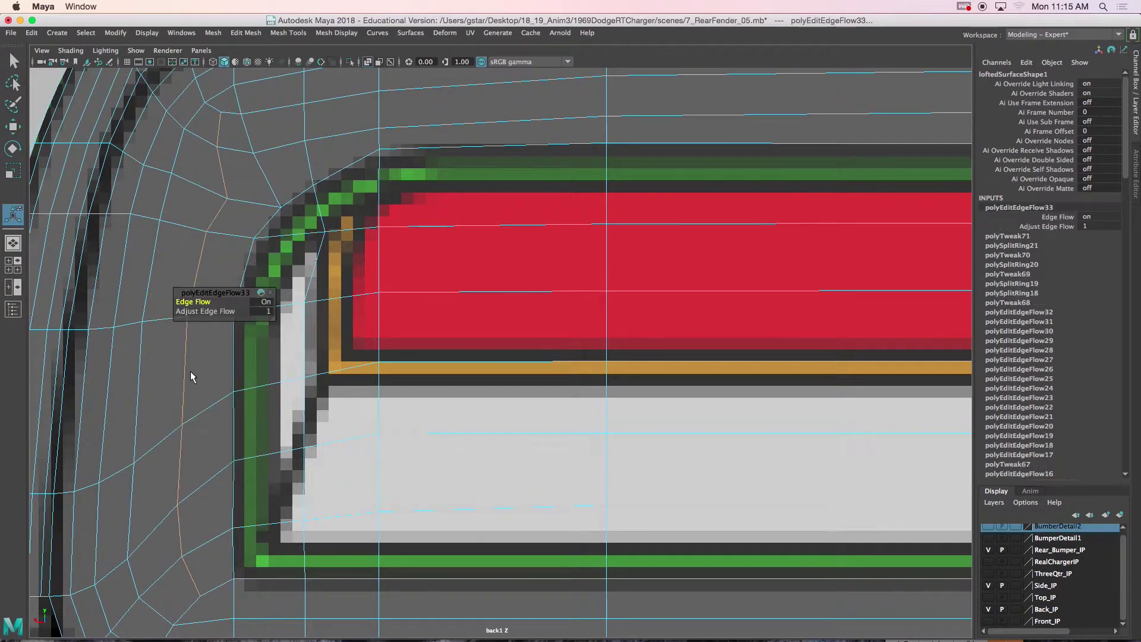
# Step: Move the smoothed loop's two vertices beside the rounded corner away from the tail light and raise the upper one slightly
pyautogui.moveTo(237, 202); pyautogui.dragTo(205, 201, button='right')
pyautogui.click(228, 200)
pyautogui.press('w')
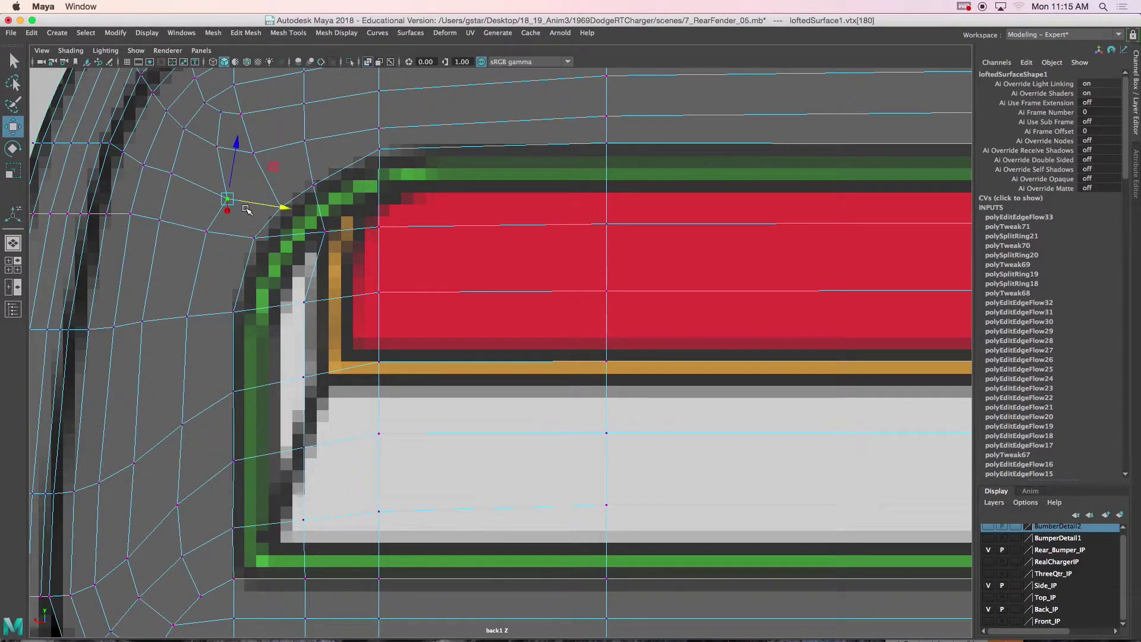
pyautogui.moveTo(254, 203); pyautogui.dragTo(240, 238)
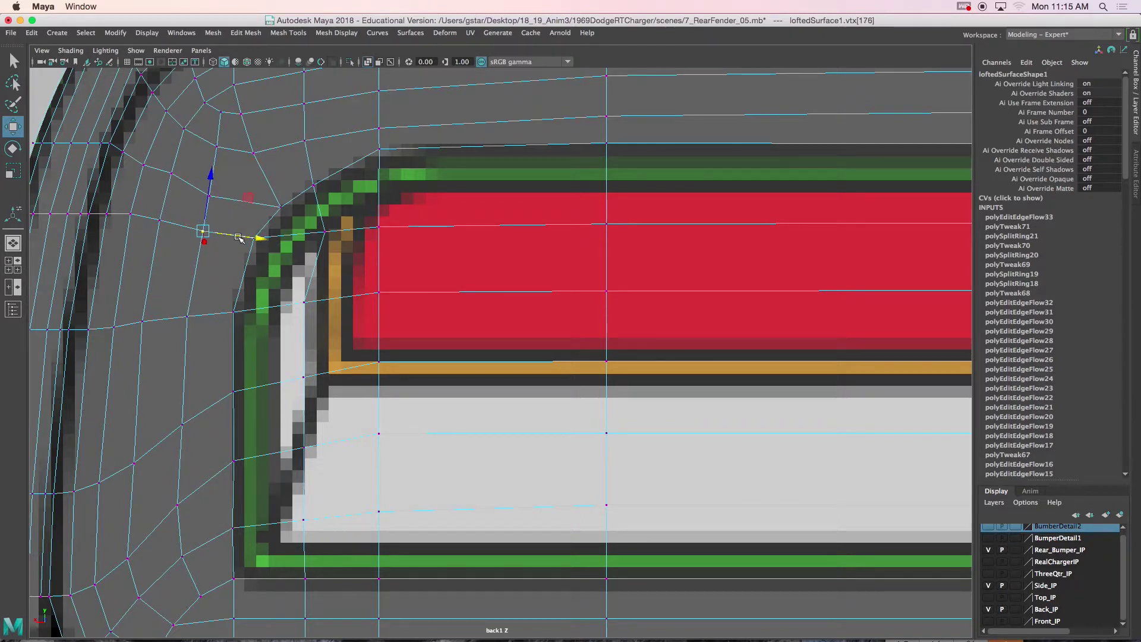
pyautogui.moveTo(207, 191); pyautogui.dragTo(217, 167)
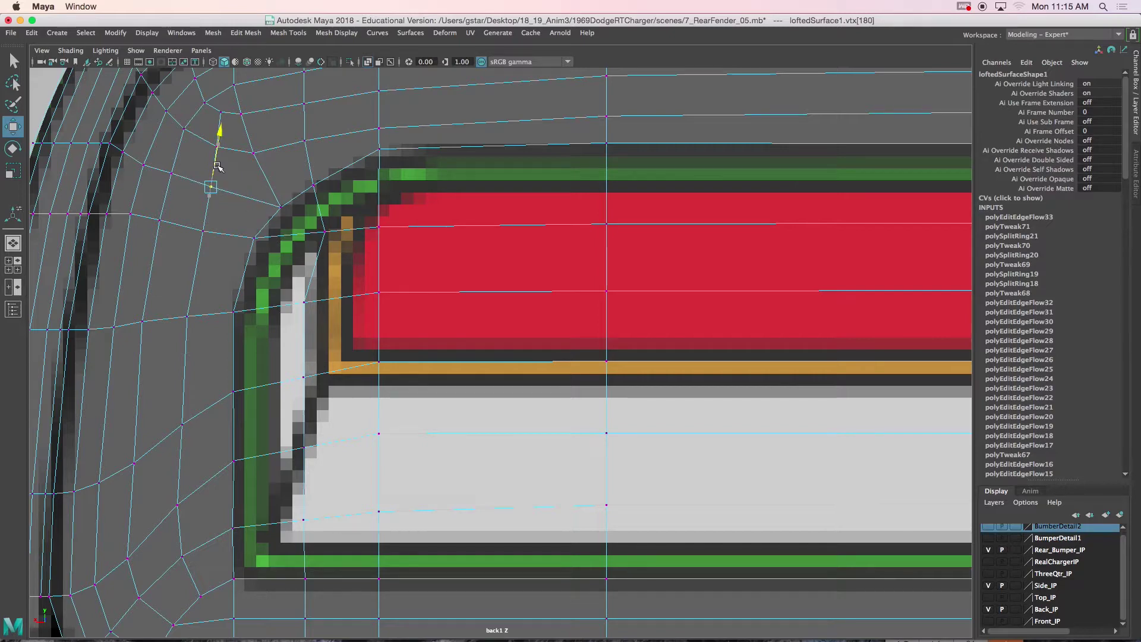
# Step: Select the mesh faces around the tail light's outer end, from the rounded upper corner down to the lower edge
pyautogui.press('space')
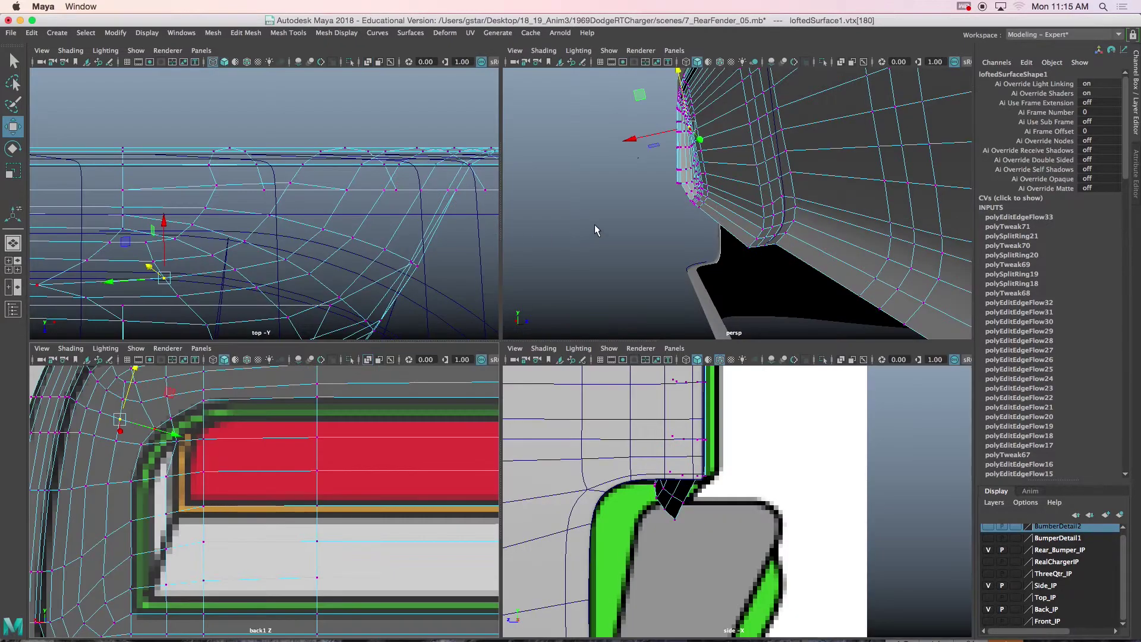
pyautogui.press('space')
pyautogui.scroll(-3, 505, 243)
pyautogui.keyDown('alt'); pyautogui.moveTo(505, 243); pyautogui.dragTo(617, 362); pyautogui.keyUp('alt')
pyautogui.scroll(4, 545, 357)
pyautogui.moveTo(616, 302); pyautogui.dragTo(617, 351, button='right')
pyautogui.click(616, 374)
pyautogui.keyDown('alt'); pyautogui.moveTo(616, 374); pyautogui.dragTo(526, 351); pyautogui.keyUp('alt')
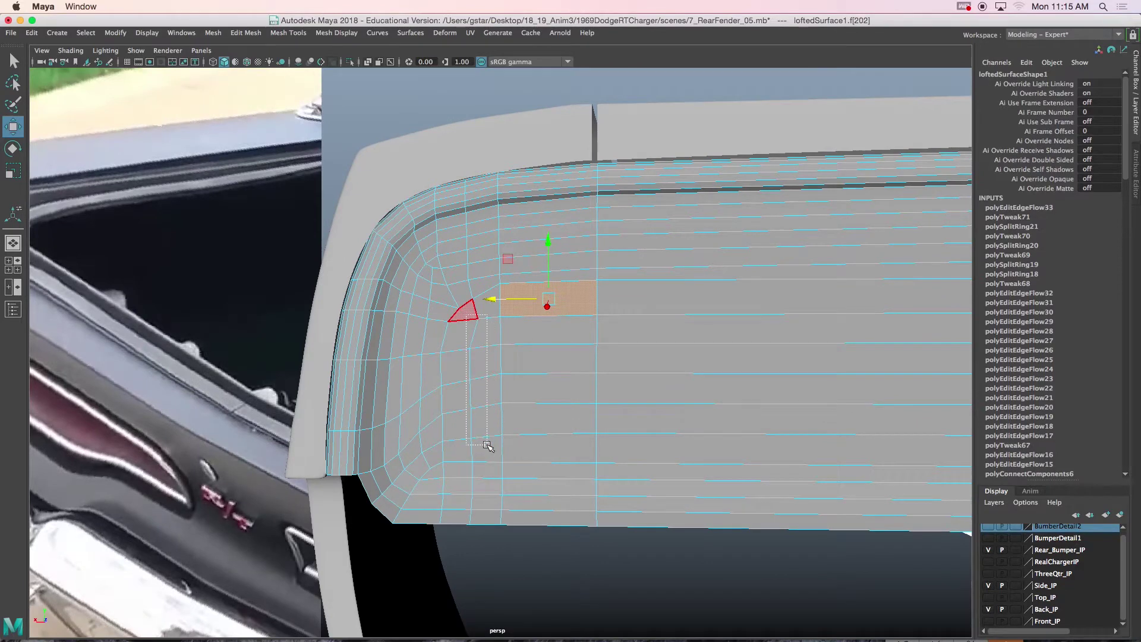
pyautogui.moveTo(488, 446); pyautogui.dragTo(488, 447)
# Step: Extend the face selection along the tail light's long middle section and across the step toward its inner end
pyautogui.press('space')
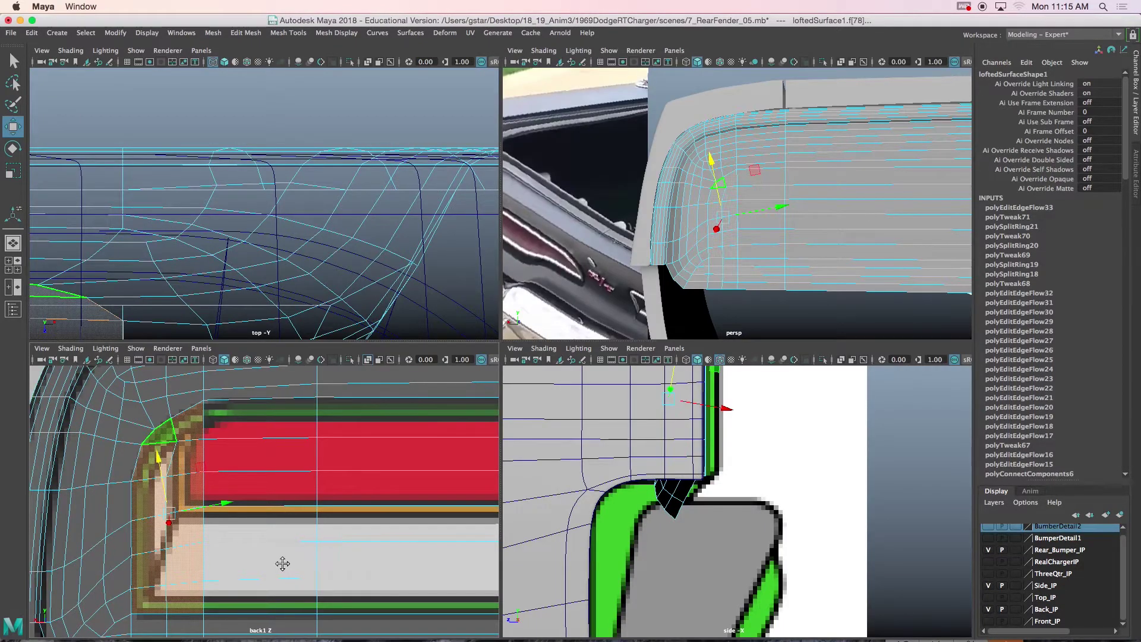
pyautogui.keyDown('alt'); pyautogui.moveTo(280, 563); pyautogui.dragTo(262, 550, button='middle'); pyautogui.keyUp('alt')
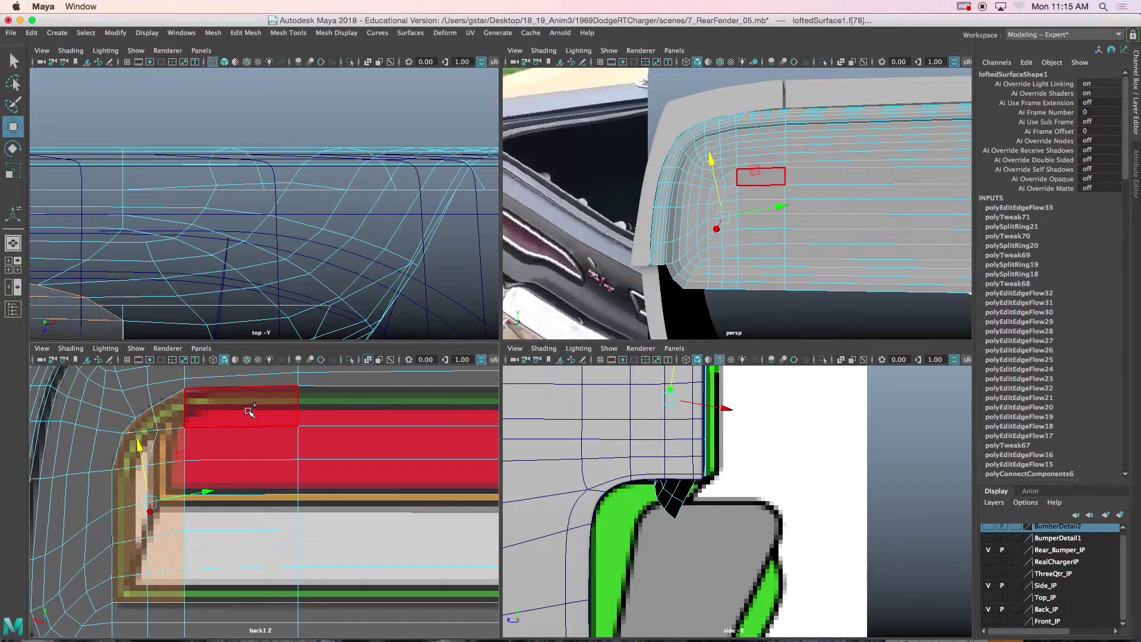
pyautogui.click(344, 514)
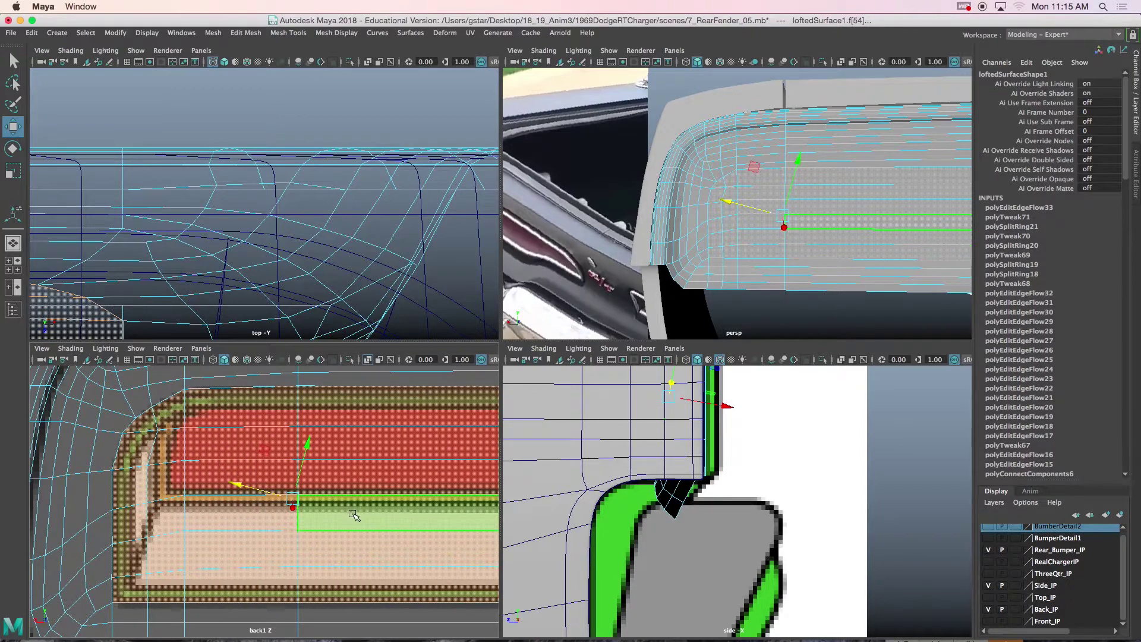
pyautogui.scroll(-5, 354, 514)
pyautogui.scroll(4, 320, 487)
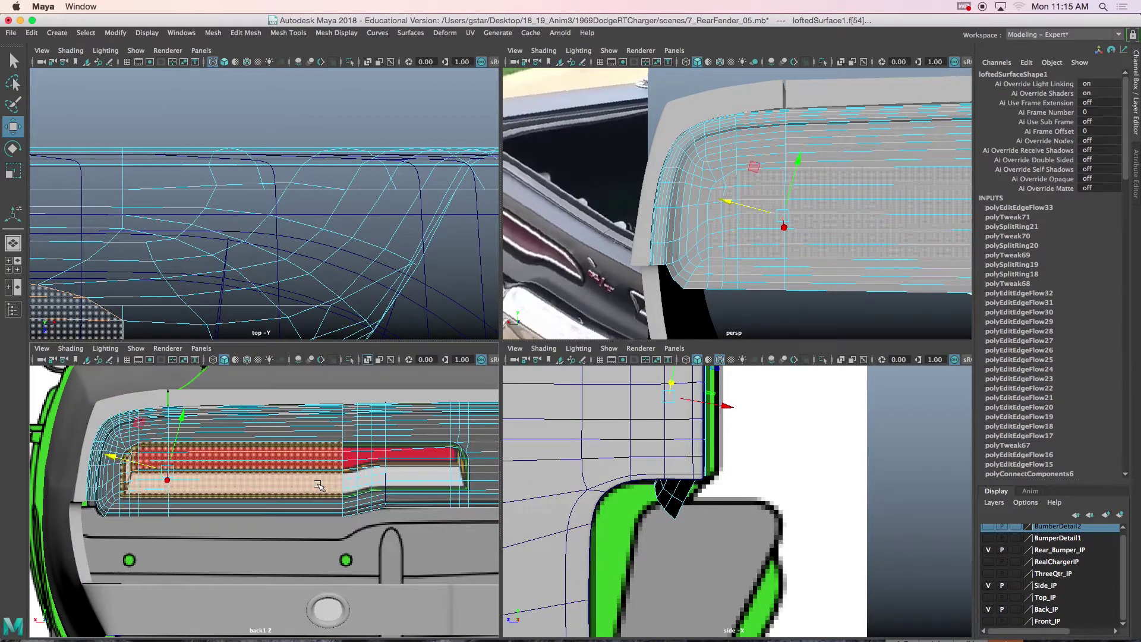
pyautogui.scroll(5, 321, 476)
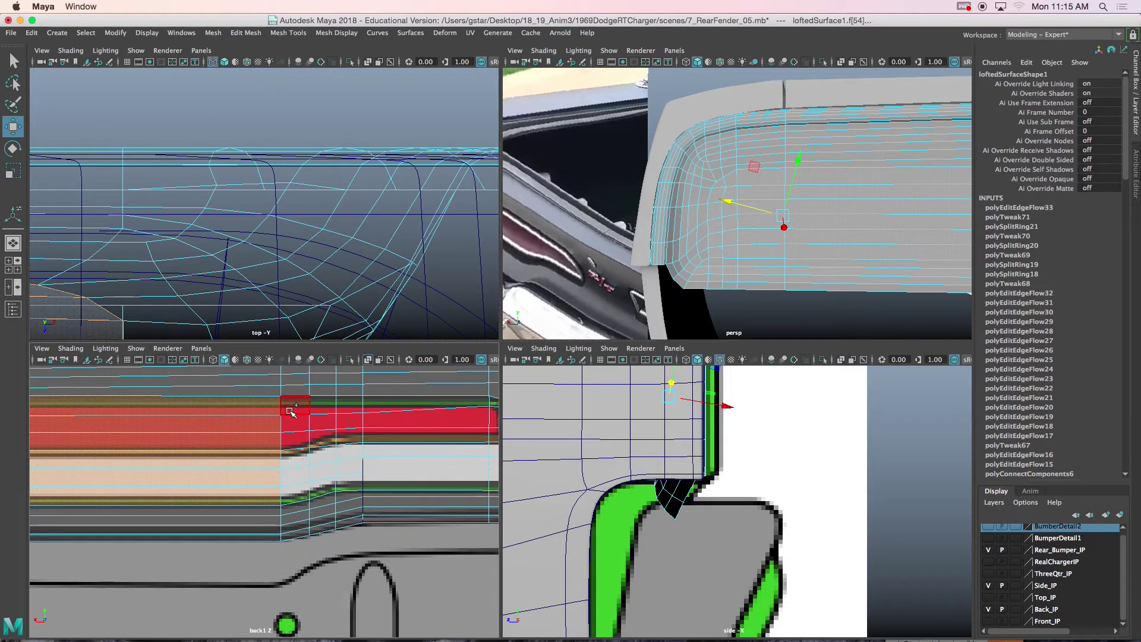
pyautogui.moveTo(371, 475); pyautogui.dragTo(373, 477)
# Step: Add the faces at the tail light's inner end to the selection and delete all selected faces to cut the opening
pyautogui.scroll(-4, 336, 458)
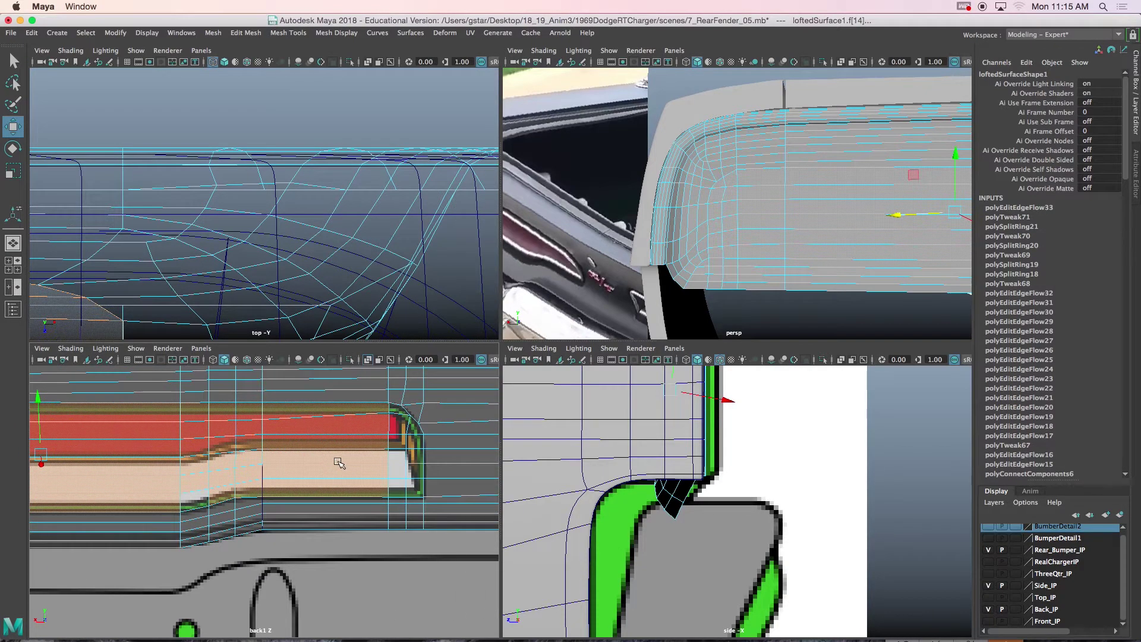
pyautogui.scroll(-2, 357, 437)
pyautogui.click(337, 453)
pyautogui.keyDown('shift'); pyautogui.click(337, 459); pyautogui.keyUp('shift')
pyautogui.keyDown('shift'); pyautogui.click(338, 479); pyautogui.keyUp('shift')
pyautogui.keyDown('shift'); pyautogui.click(339, 495); pyautogui.keyUp('shift')
pyautogui.keyDown('shift'); pyautogui.click(341, 516); pyautogui.keyUp('shift')
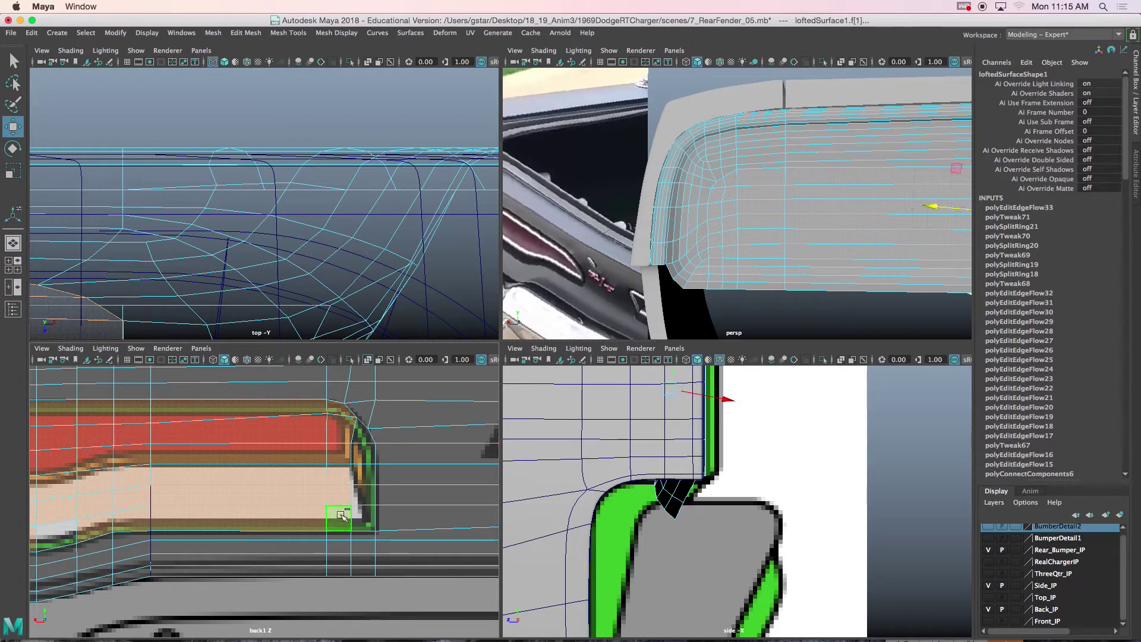
pyautogui.keyDown('shift'); pyautogui.click(363, 440); pyautogui.keyUp('shift')
pyautogui.press('Delete')
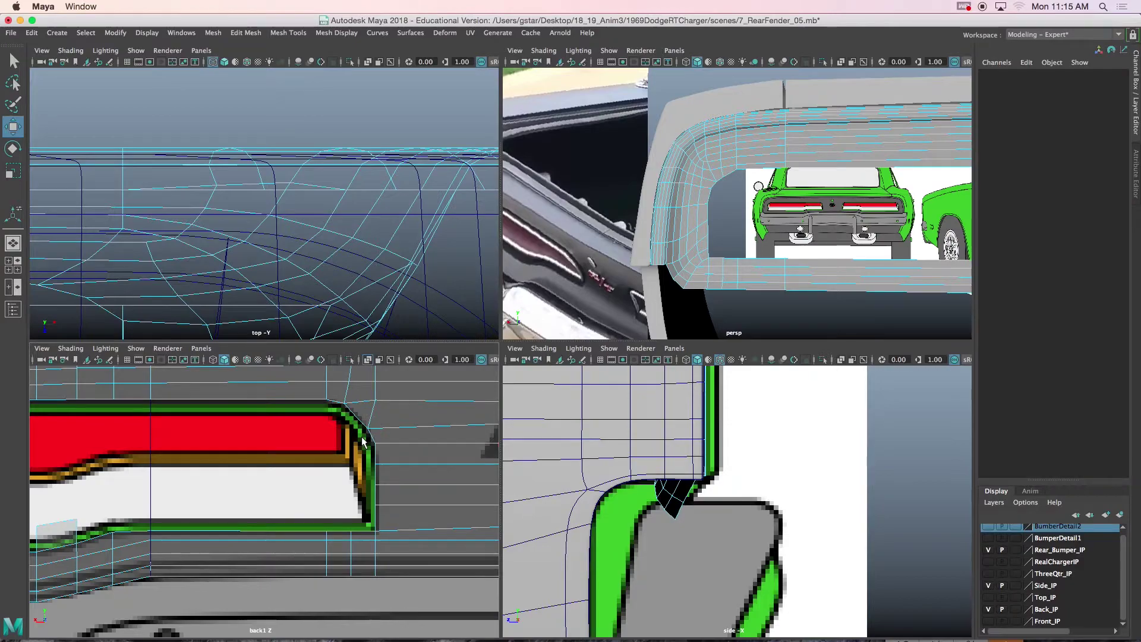
# Step: Delete the leftover face at the stepped lower edge of the tail light opening
pyautogui.press('space')
pyautogui.keyDown('alt'); pyautogui.moveTo(648, 233); pyautogui.dragTo(597, 314); pyautogui.keyUp('alt')
pyautogui.click(601, 316)
pyautogui.press('Delete')
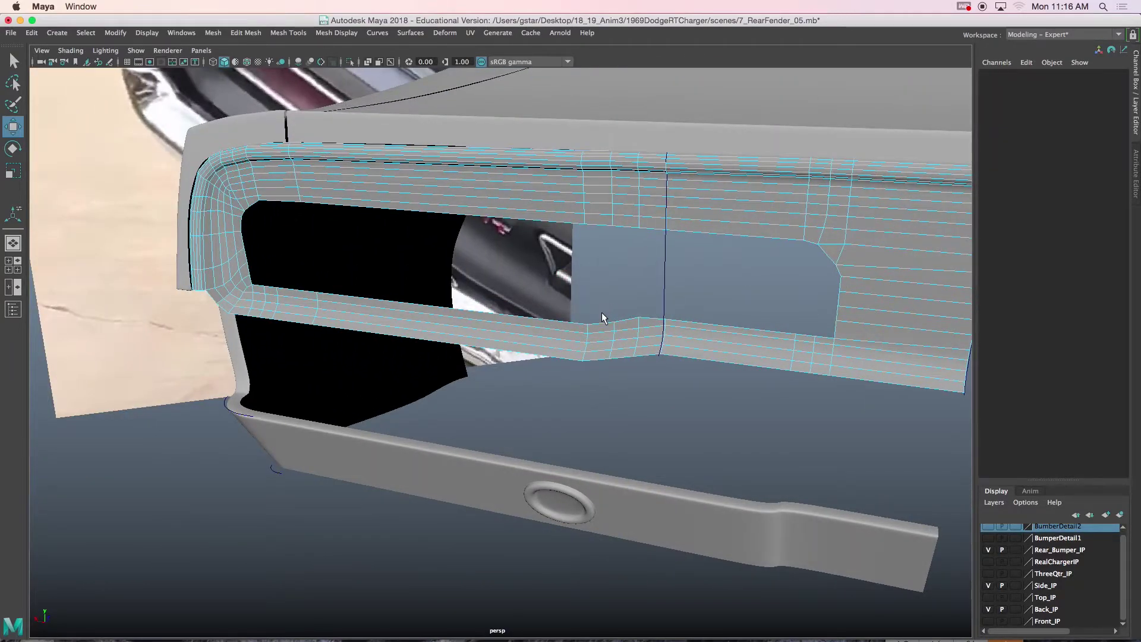
# Step: Examine the opening's inner end and its lower corner, comparing the bumper mesh with smooth preview on and off
pyautogui.keyDown('alt'); pyautogui.moveTo(723, 323); pyautogui.dragTo(578, 331, button='middle'); pyautogui.keyUp('alt')
pyautogui.scroll(1, 578, 330)
pyautogui.scroll(2, 579, 332)
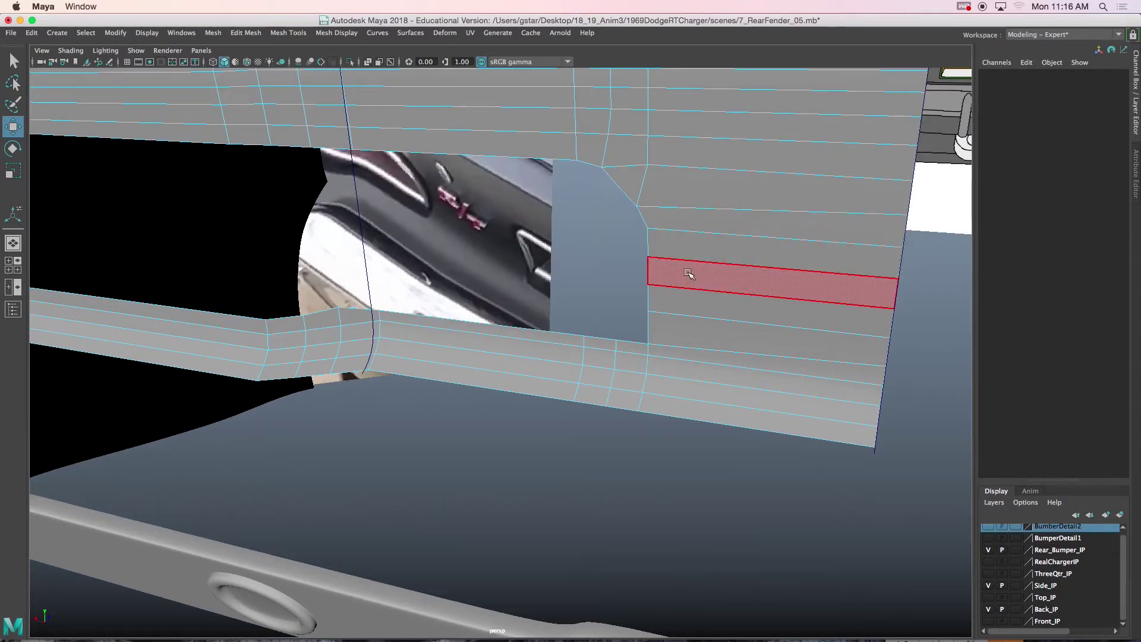
pyautogui.keyDown('alt'); pyautogui.moveTo(687, 335); pyautogui.dragTo(625, 318, button='middle'); pyautogui.keyUp('alt')
pyautogui.scroll(2, 624, 318)
pyautogui.scroll(1, 646, 318)
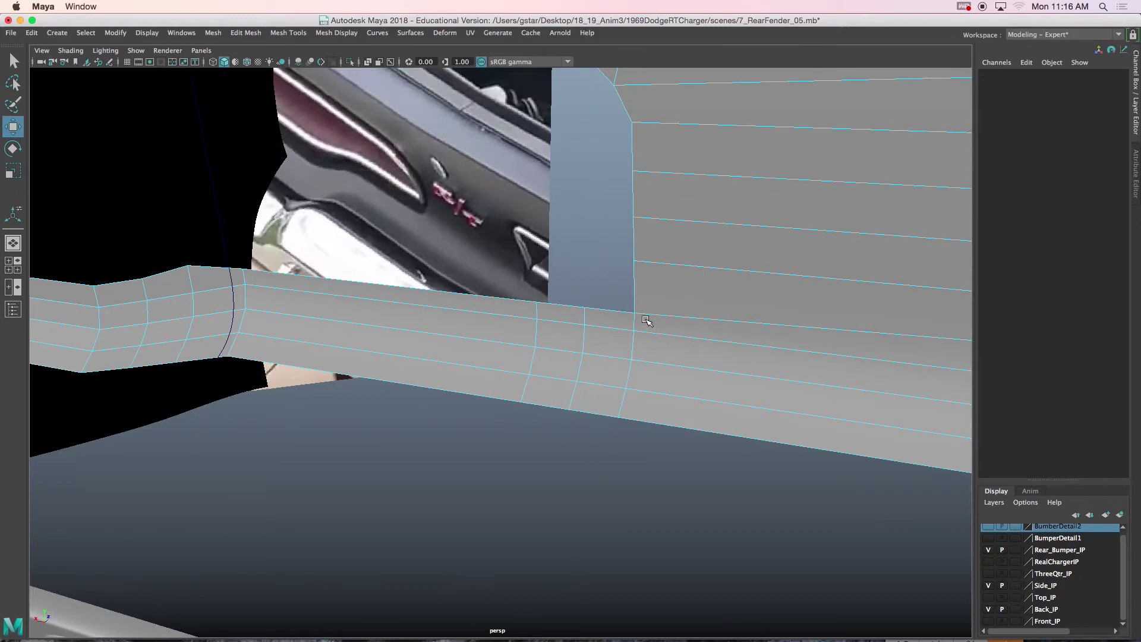
pyautogui.scroll(-3, 652, 303)
pyautogui.keyDown('alt'); pyautogui.moveTo(652, 303); pyautogui.dragTo(678, 300); pyautogui.keyUp('alt')
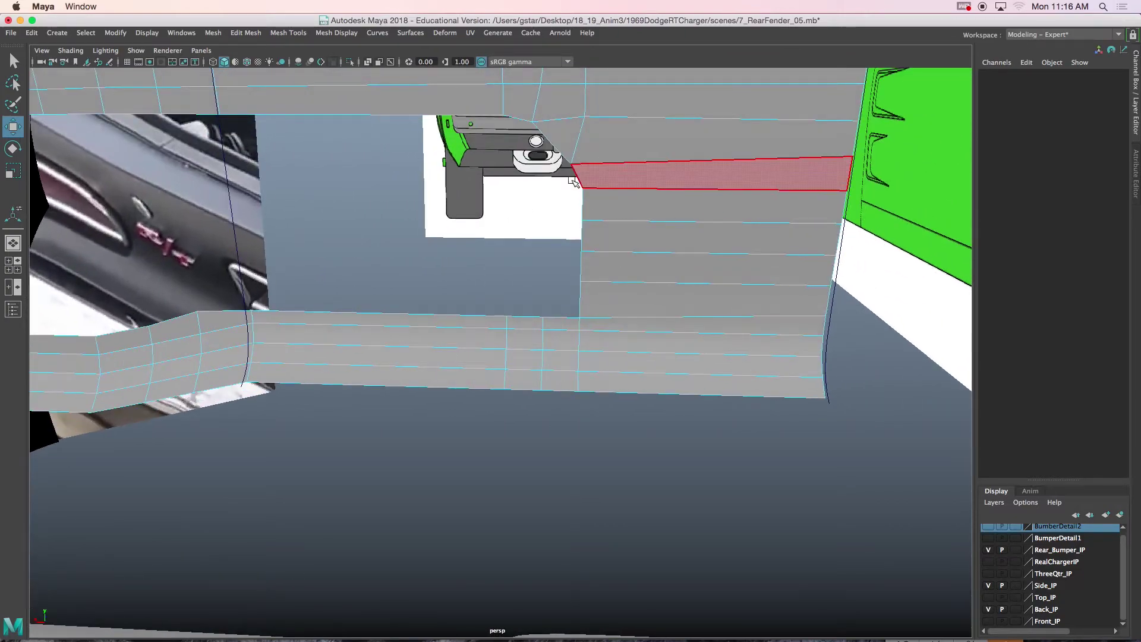
pyautogui.keyDown('alt'); pyautogui.moveTo(621, 198); pyautogui.dragTo(573, 204); pyautogui.keyUp('alt')
pyautogui.press('3')
pyautogui.moveTo(599, 155); pyautogui.dragTo(654, 135, button='right')
pyautogui.keyDown('alt'); pyautogui.moveTo(654, 178); pyautogui.dragTo(668, 311); pyautogui.keyUp('alt')
pyautogui.scroll(3, 635, 321)
pyautogui.press('1')
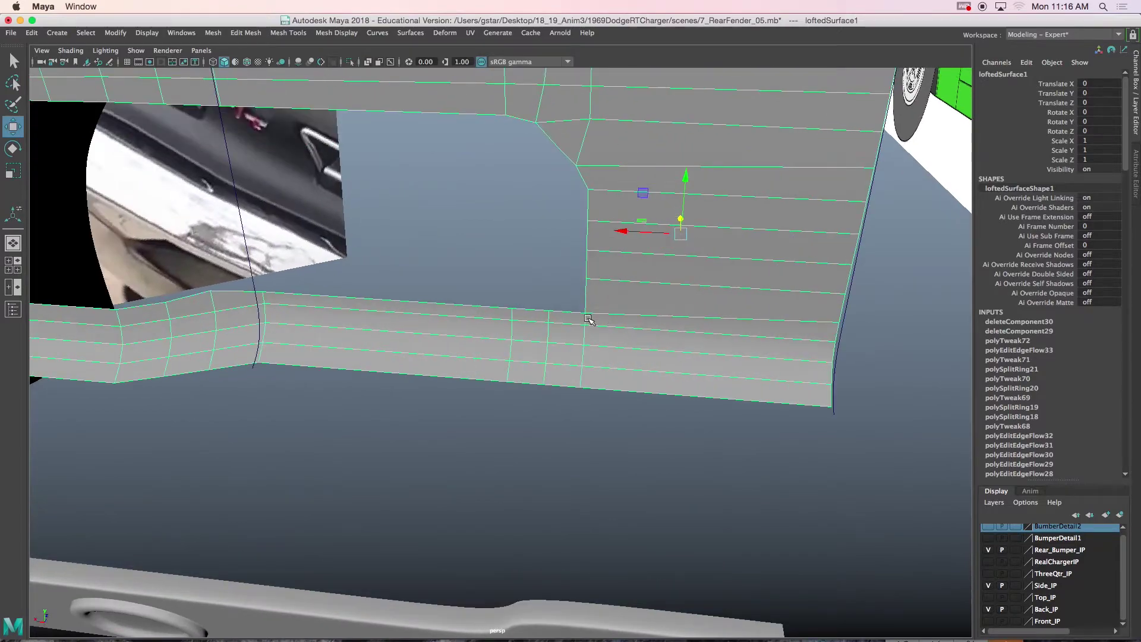
pyautogui.press('3')
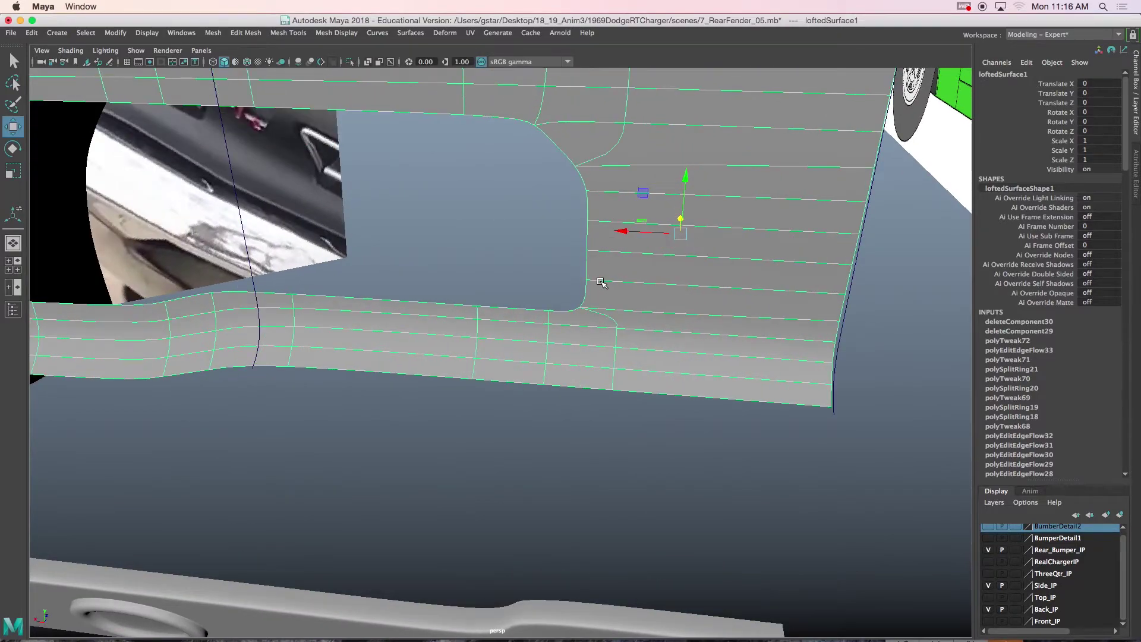
# Step: Examine the rear reference photos, framing the close-up of the tail lights to study the opening's inner lower corner
pyautogui.scroll(-10, 597, 279)
pyautogui.keyDown('alt'); pyautogui.moveTo(593, 316); pyautogui.dragTo(722, 324); pyautogui.keyUp('alt')
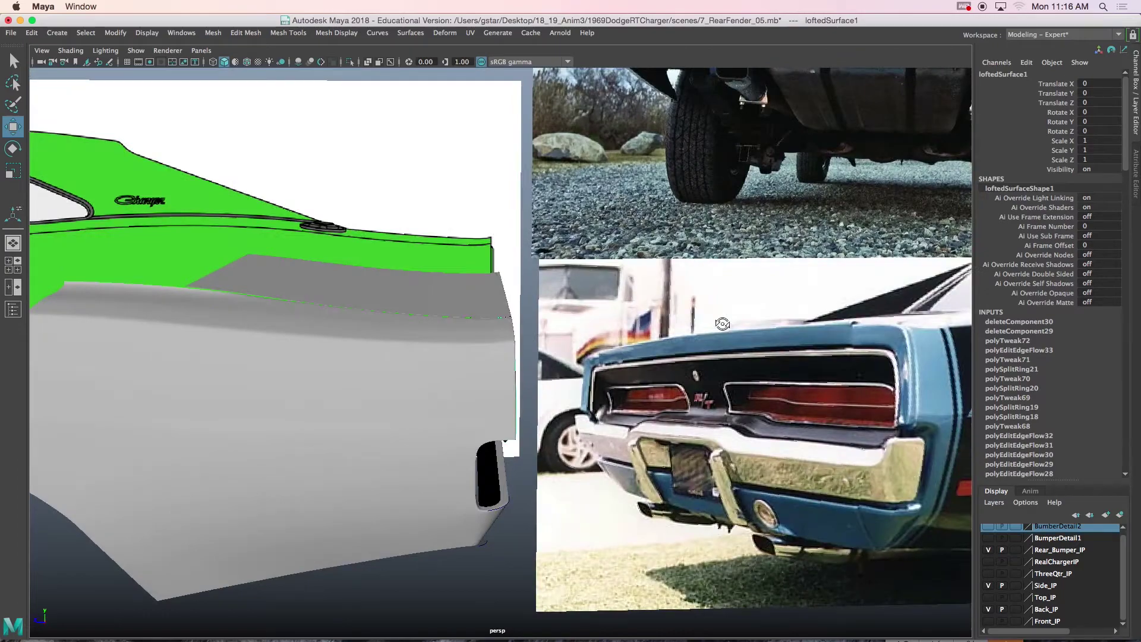
pyautogui.keyDown('alt'); pyautogui.moveTo(768, 363); pyautogui.dragTo(654, 405); pyautogui.keyUp('alt')
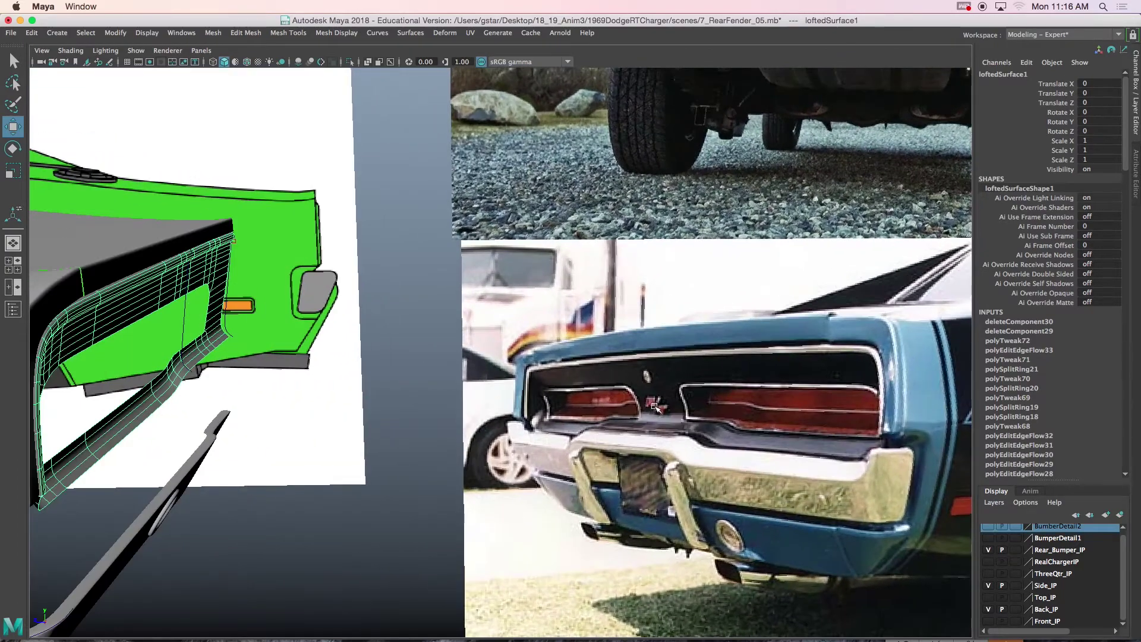
pyautogui.keyDown('alt'); pyautogui.moveTo(675, 301); pyautogui.dragTo(597, 295); pyautogui.keyUp('alt')
pyautogui.click(610, 255)
pyautogui.press('f')
pyautogui.keyDown('alt'); pyautogui.moveTo(624, 398); pyautogui.dragTo(601, 382); pyautogui.keyUp('alt')
pyautogui.keyDown('alt'); pyautogui.moveTo(601, 382); pyautogui.dragTo(512, 344, button='middle'); pyautogui.keyUp('alt')
pyautogui.keyDown('alt'); pyautogui.moveTo(512, 344); pyautogui.dragTo(576, 426); pyautogui.keyUp('alt')
pyautogui.keyDown('alt'); pyautogui.moveTo(576, 426); pyautogui.dragTo(542, 377, button='middle'); pyautogui.keyUp('alt')
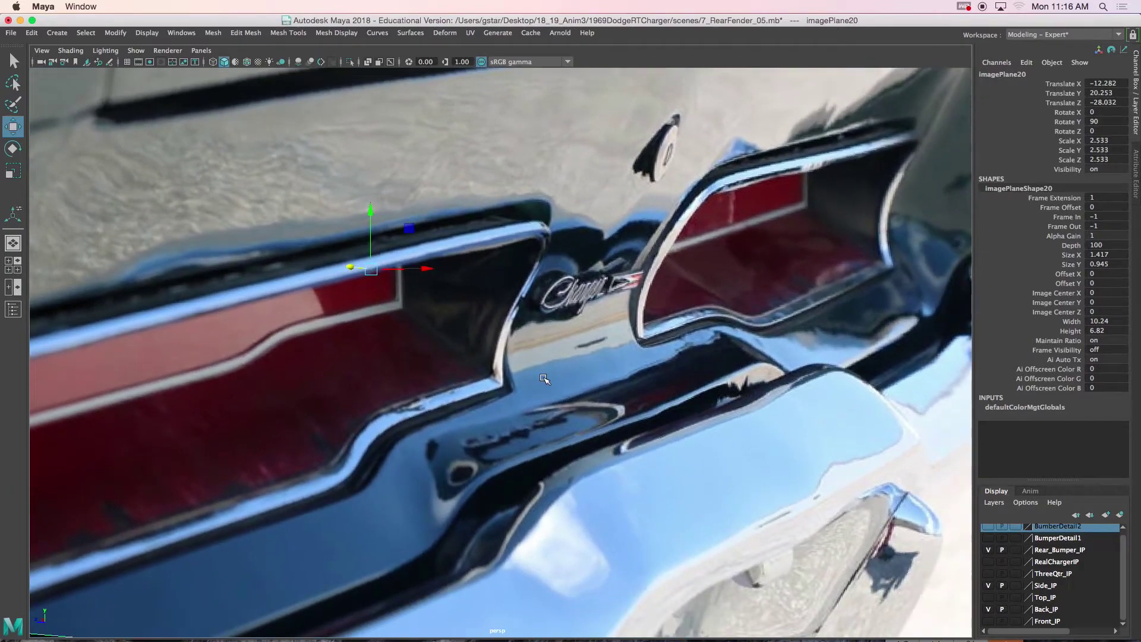
pyautogui.scroll(2, 542, 375)
pyautogui.moveTo(514, 391)
pyautogui.keyDown('alt'); pyautogui.mouseDown()
pyautogui.moveTo(533, 392)
pyautogui.moveTo(522, 391)
pyautogui.mouseUp(); pyautogui.keyUp('alt')
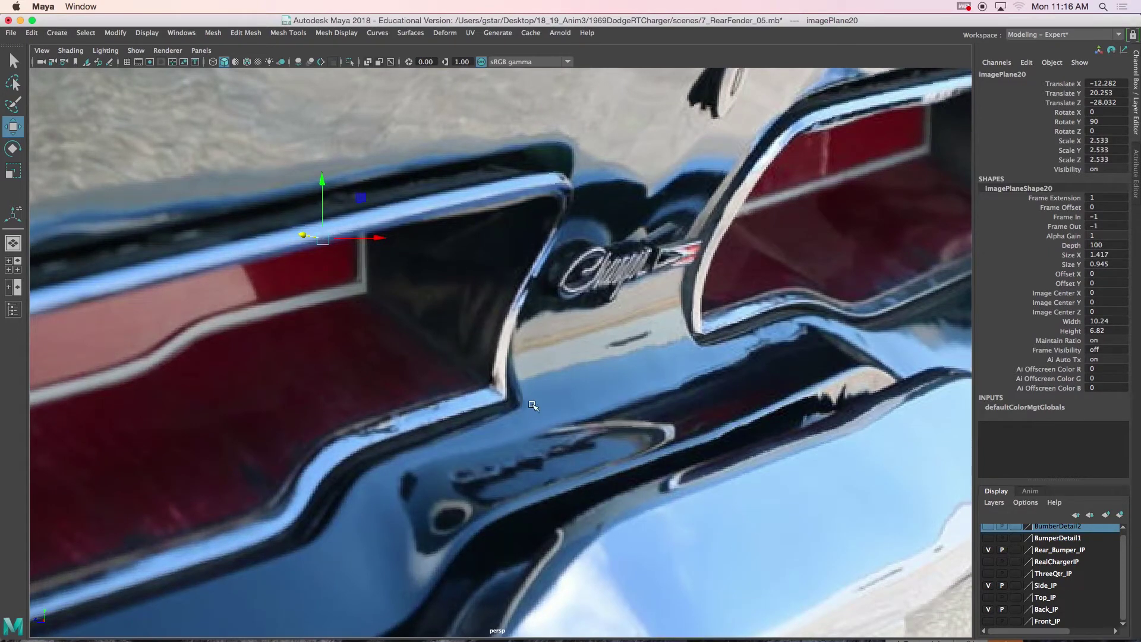
pyautogui.scroll(-12, 524, 413)
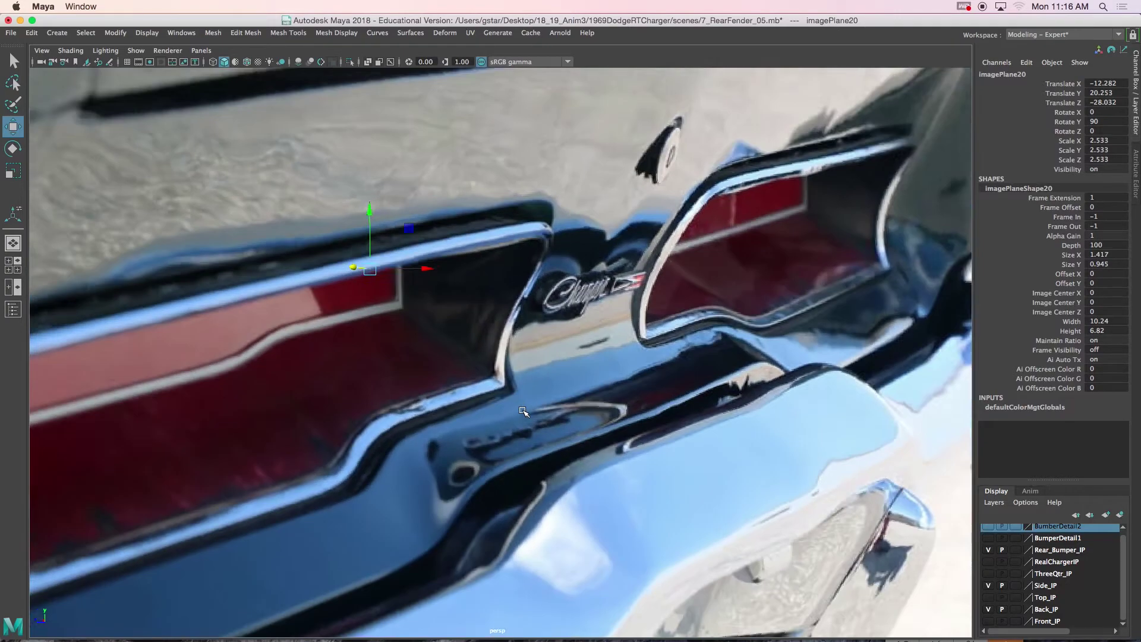
pyautogui.keyDown('alt'); pyautogui.moveTo(532, 413); pyautogui.dragTo(521, 454); pyautogui.keyUp('alt')
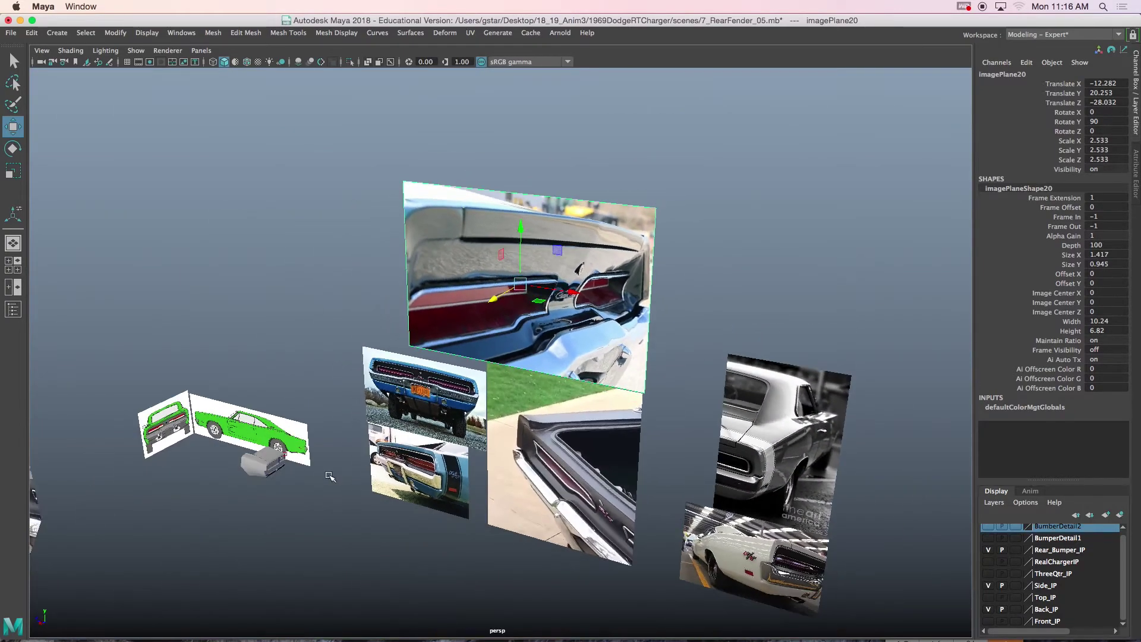
# Step: Insert a vertical and a horizontal edge loop close to the opening's lower inner corner on the bumper mesh
pyautogui.click(287, 467)
pyautogui.press('f')
pyautogui.keyDown('alt'); pyautogui.moveTo(286, 472); pyautogui.dragTo(410, 480); pyautogui.keyUp('alt')
pyautogui.keyDown('alt'); pyautogui.moveTo(410, 480); pyautogui.dragTo(527, 476, button='right'); pyautogui.keyUp('alt')
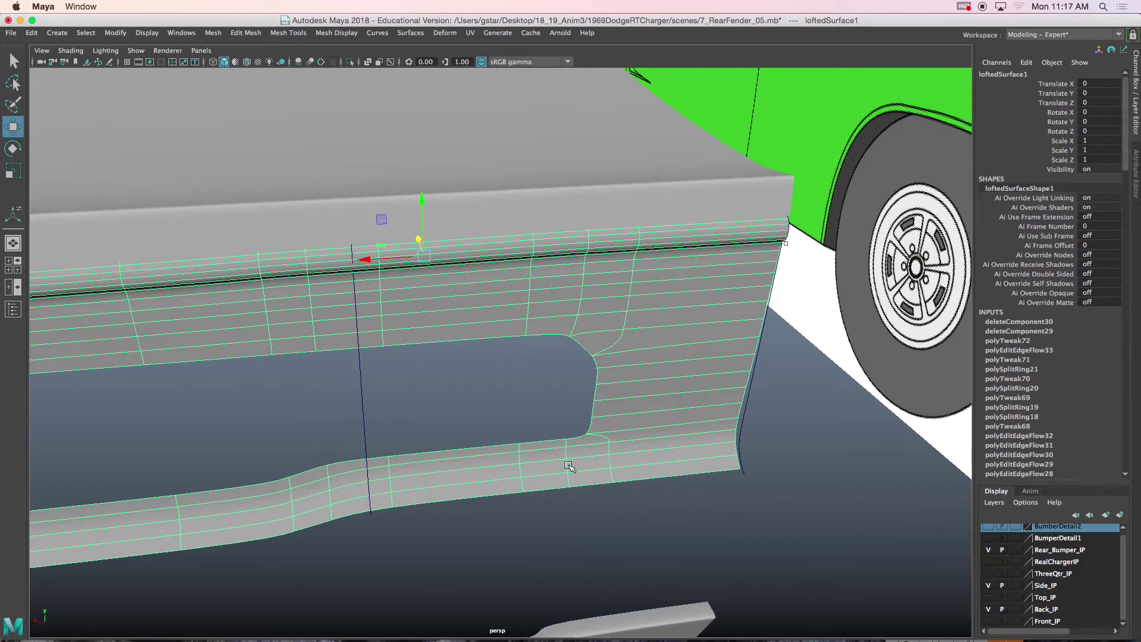
pyautogui.keyDown('alt'); pyautogui.moveTo(568, 467); pyautogui.dragTo(510, 458); pyautogui.keyUp('alt')
pyautogui.keyDown('alt'); pyautogui.moveTo(505, 457); pyautogui.dragTo(519, 446, button='right'); pyautogui.keyUp('alt')
pyautogui.keyDown('alt'); pyautogui.moveTo(519, 446); pyautogui.dragTo(496, 428); pyautogui.keyUp('alt')
pyautogui.keyDown('alt'); pyautogui.moveTo(483, 429); pyautogui.dragTo(498, 425, button='right'); pyautogui.keyUp('alt')
pyautogui.moveTo(498, 425)
pyautogui.keyDown('alt'); pyautogui.mouseDown()
pyautogui.moveTo(527, 454)
pyautogui.moveTo(499, 429)
pyautogui.mouseUp(); pyautogui.keyUp('alt')
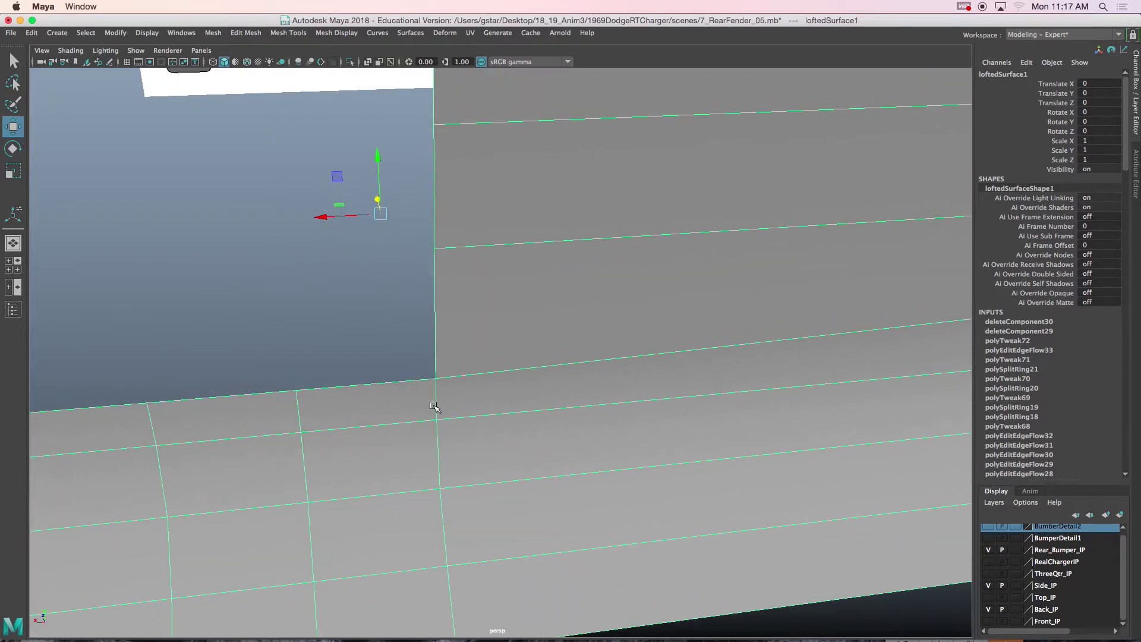
pyautogui.keyDown('shift'); pyautogui.moveTo(417, 412); pyautogui.dragTo(369, 378, button='right'); pyautogui.keyUp('shift')
pyautogui.moveTo(428, 384); pyautogui.dragTo(428, 385)
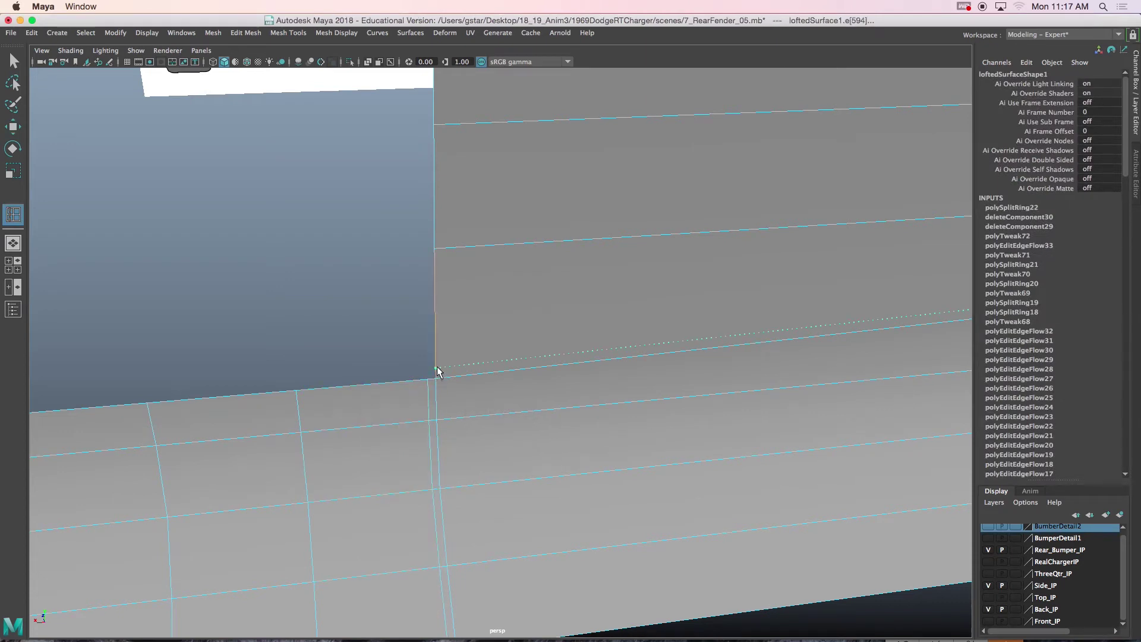
pyautogui.click(437, 371)
pyautogui.scroll(-5, 484, 387)
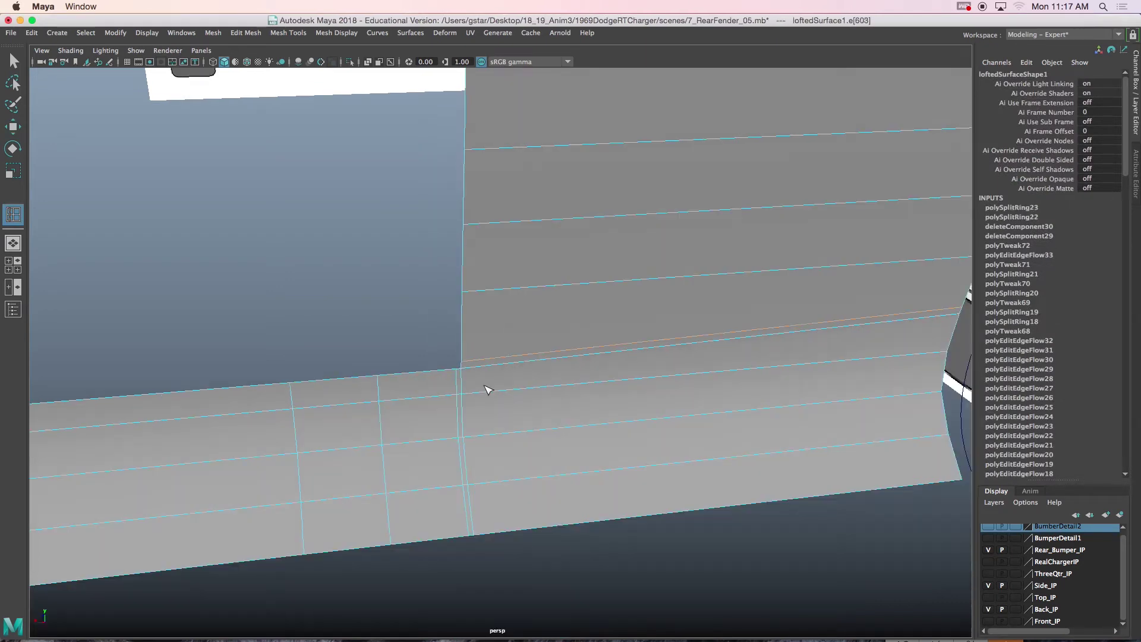
# Step: Shift the new vertical loop slightly away from the opening's lower inner corner and select the new horizontal loop above it
pyautogui.moveTo(494, 415)
pyautogui.keyDown('alt'); pyautogui.mouseDown()
pyautogui.moveTo(459, 402)
pyautogui.moveTo(503, 405)
pyautogui.moveTo(486, 407)
pyautogui.mouseUp(); pyautogui.keyUp('alt')
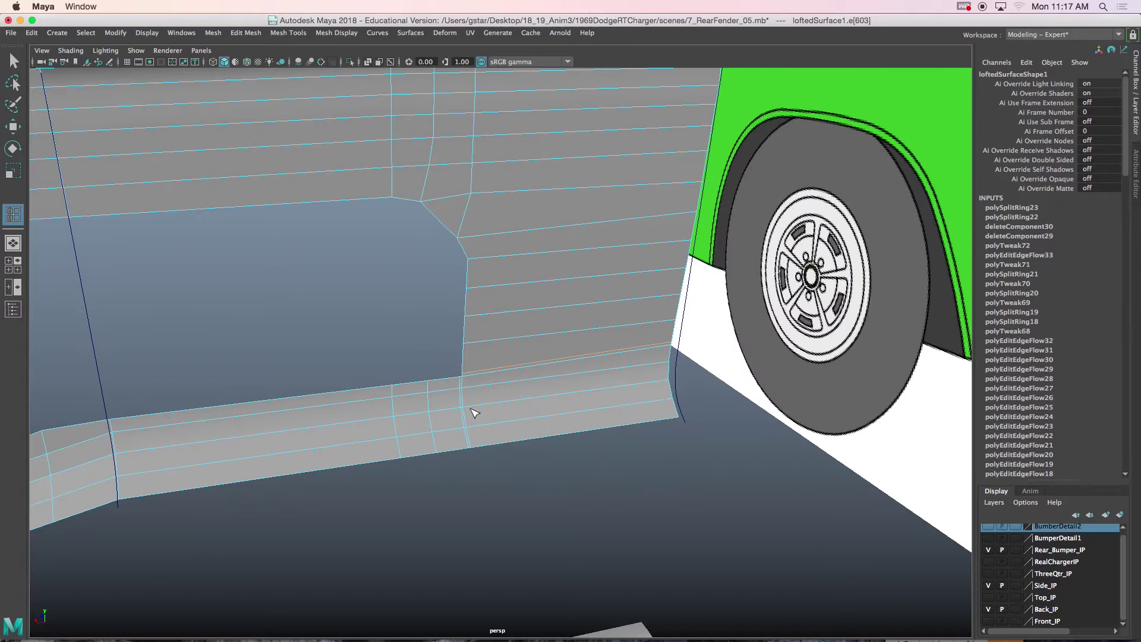
pyautogui.keyDown('alt'); pyautogui.moveTo(473, 408); pyautogui.dragTo(466, 379, button='middle'); pyautogui.keyUp('alt')
pyautogui.scroll(15, 466, 379)
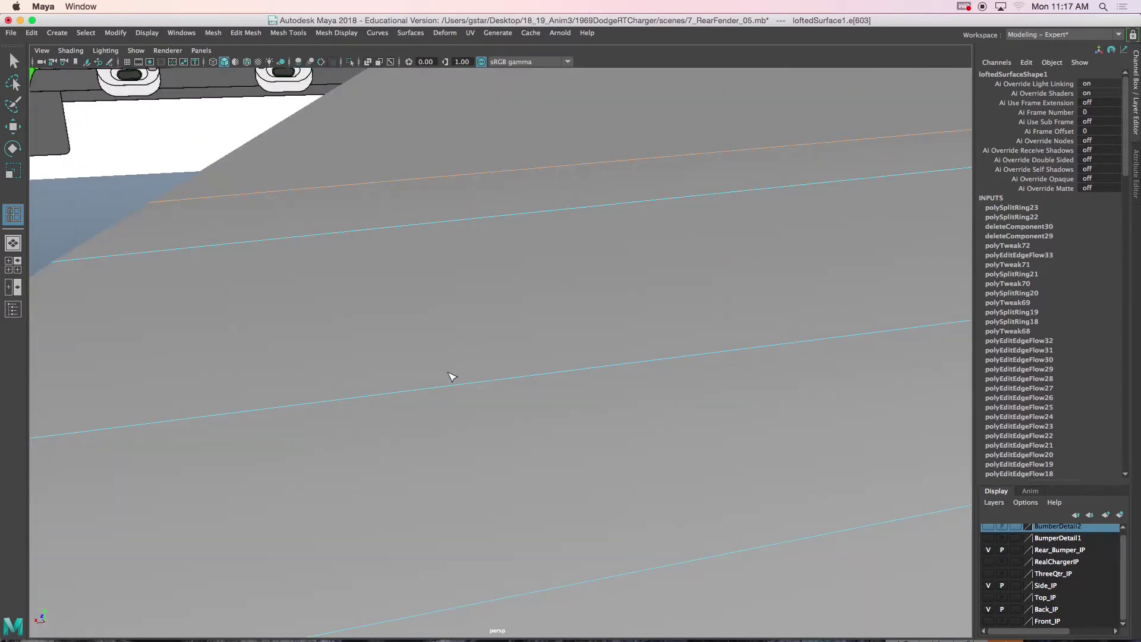
pyautogui.scroll(-4, 413, 361)
pyautogui.press('w')
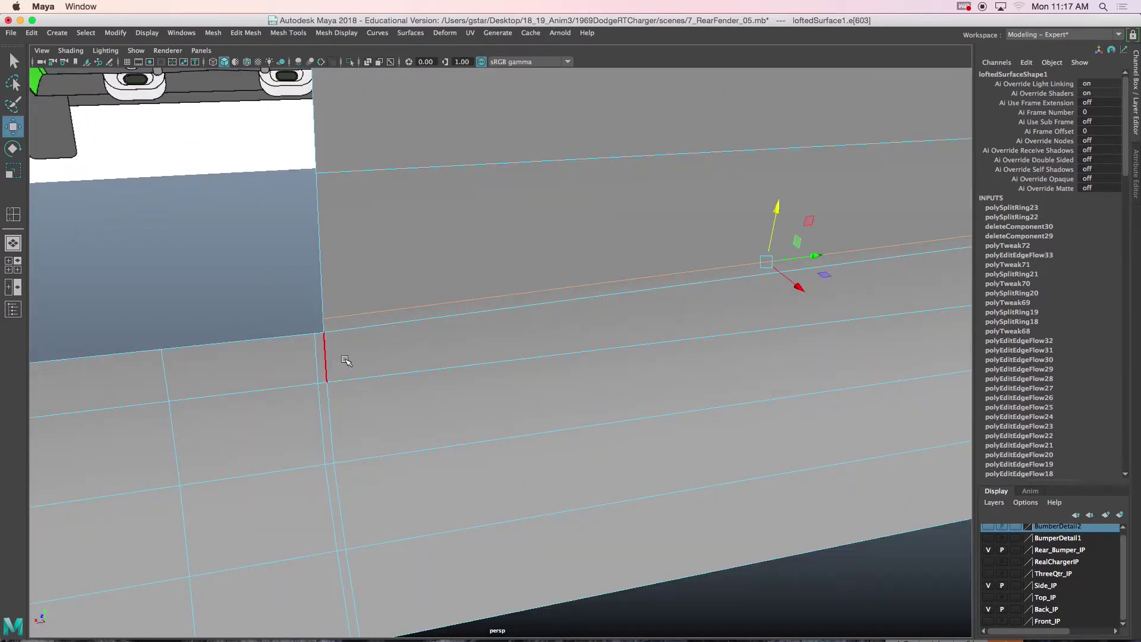
pyautogui.doubleClick(316, 363)
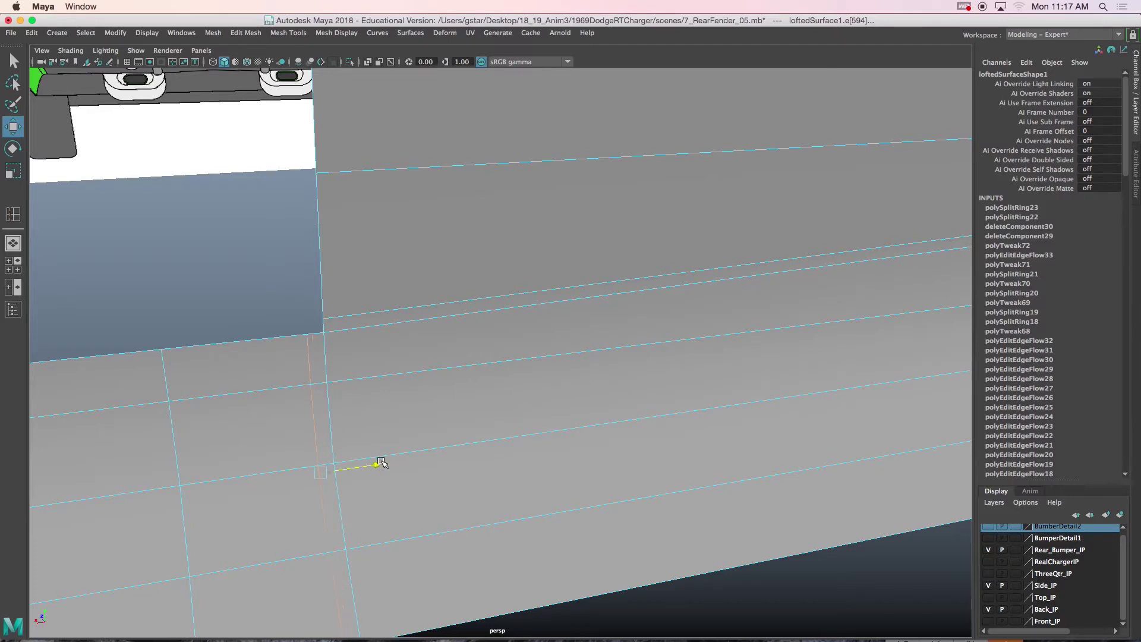
pyautogui.moveTo(372, 466); pyautogui.dragTo(521, 452)
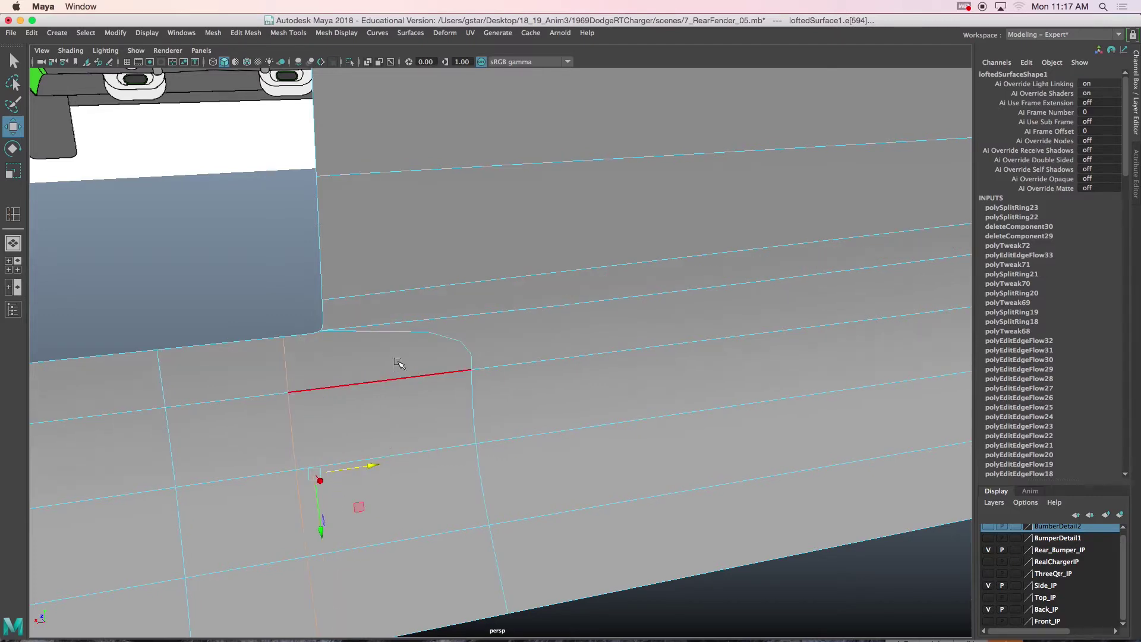
pyautogui.doubleClick(395, 297)
pyautogui.keyDown('alt'); pyautogui.moveTo(438, 286); pyautogui.dragTo(542, 272); pyautogui.keyUp('alt')
pyautogui.moveTo(606, 229); pyautogui.dragTo(573, 299)
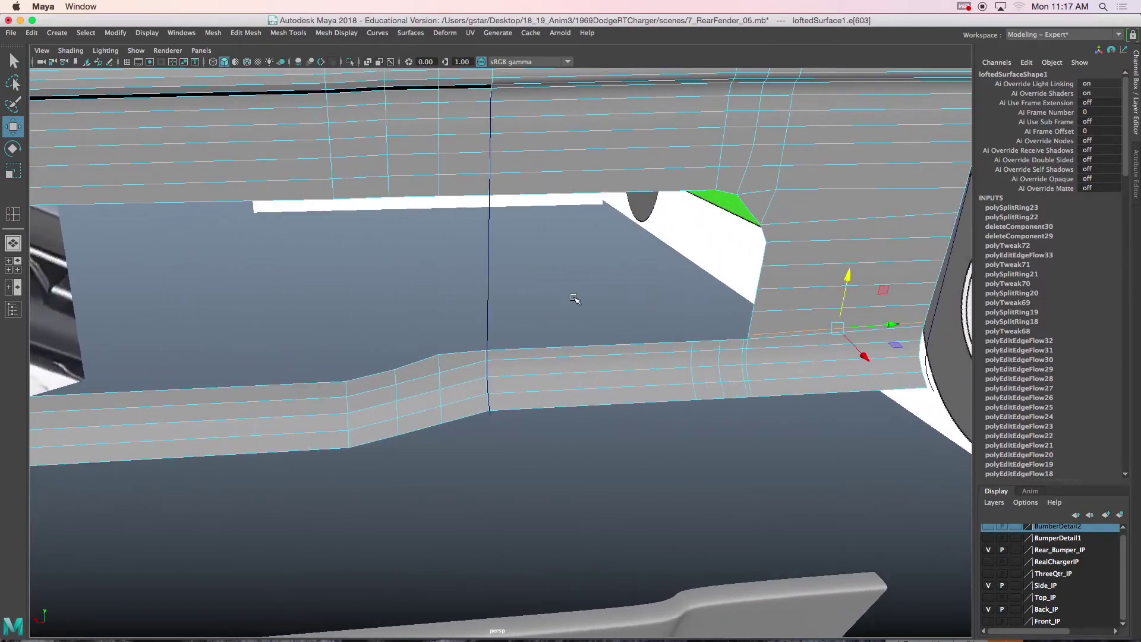
# Step: Switch the bumper mesh to vertex editing and select the middle vertex on the opening's rounded upper inner corner
pyautogui.keyDown('alt'); pyautogui.moveTo(714, 248); pyautogui.dragTo(614, 326, button='middle'); pyautogui.keyUp('alt')
pyautogui.scroll(3, 621, 298)
pyautogui.scroll(5, 614, 326)
pyautogui.keyDown('alt'); pyautogui.moveTo(672, 257); pyautogui.dragTo(617, 276, button='middle'); pyautogui.keyUp('alt')
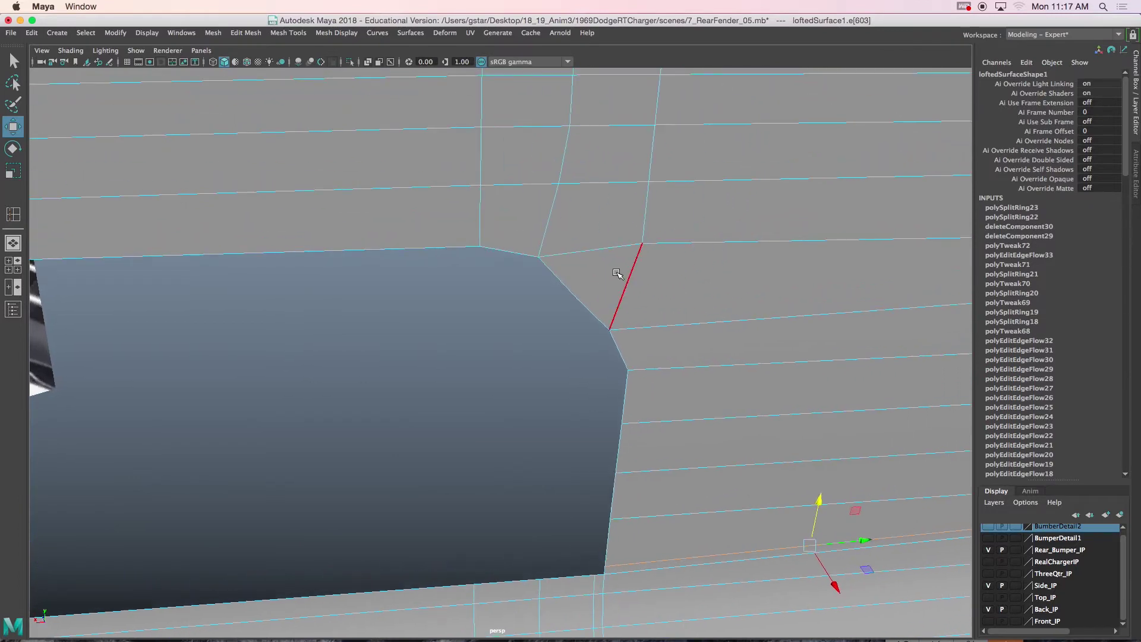
pyautogui.click(620, 297)
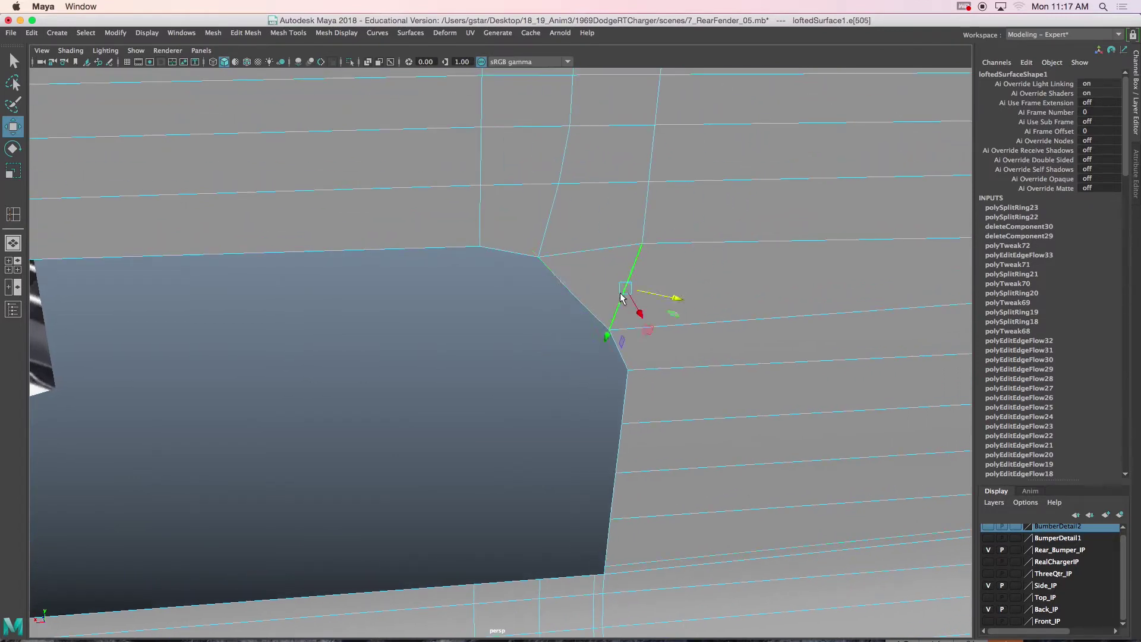
pyautogui.keyDown('alt'); pyautogui.moveTo(599, 288); pyautogui.dragTo(580, 280); pyautogui.keyUp('alt')
pyautogui.click(577, 286)
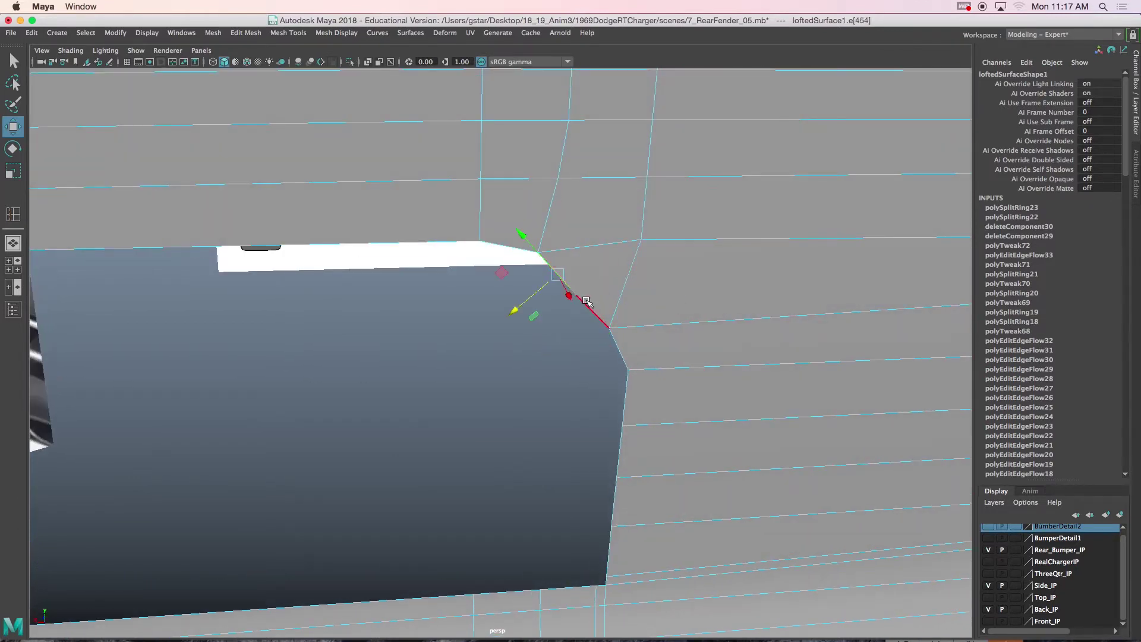
pyautogui.moveTo(575, 252); pyautogui.dragTo(572, 218, button='right')
pyautogui.click(576, 297)
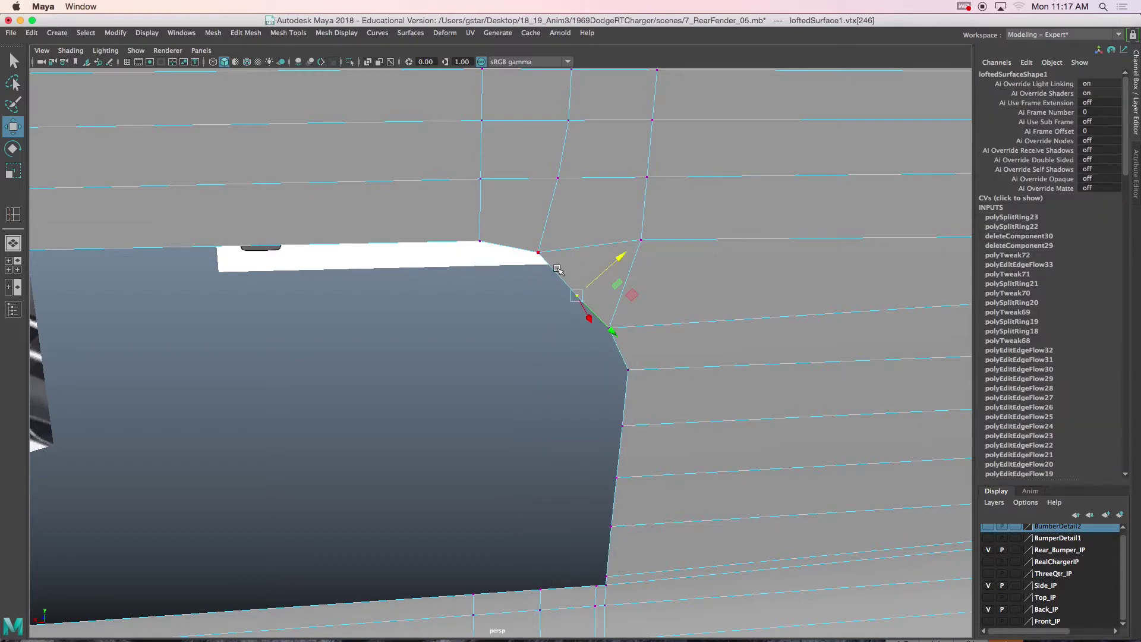
# Step: In the back view, adjust the three vertices along the opening's upper inner corner to follow the reference outline
pyautogui.scroll(-2, 537, 290)
pyautogui.keyDown('alt'); pyautogui.moveTo(546, 318); pyautogui.dragTo(429, 298); pyautogui.keyUp('alt')
pyautogui.press('space')
pyautogui.press('space')
pyautogui.scroll(5, 517, 250)
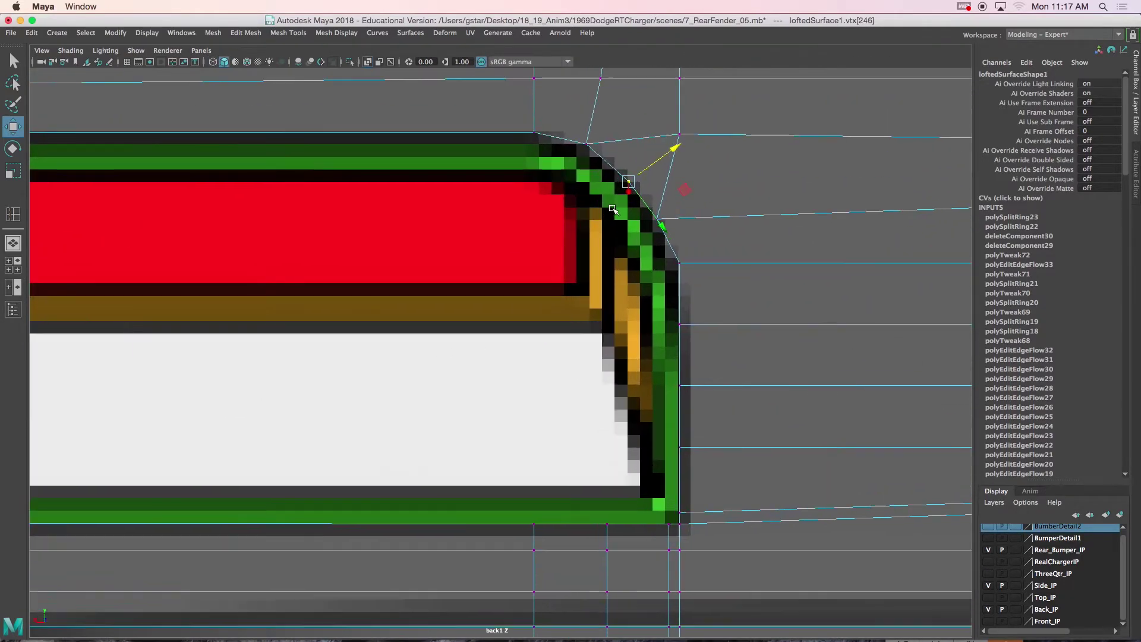
pyautogui.moveTo(519, 225); pyautogui.dragTo(524, 222, button='middle')
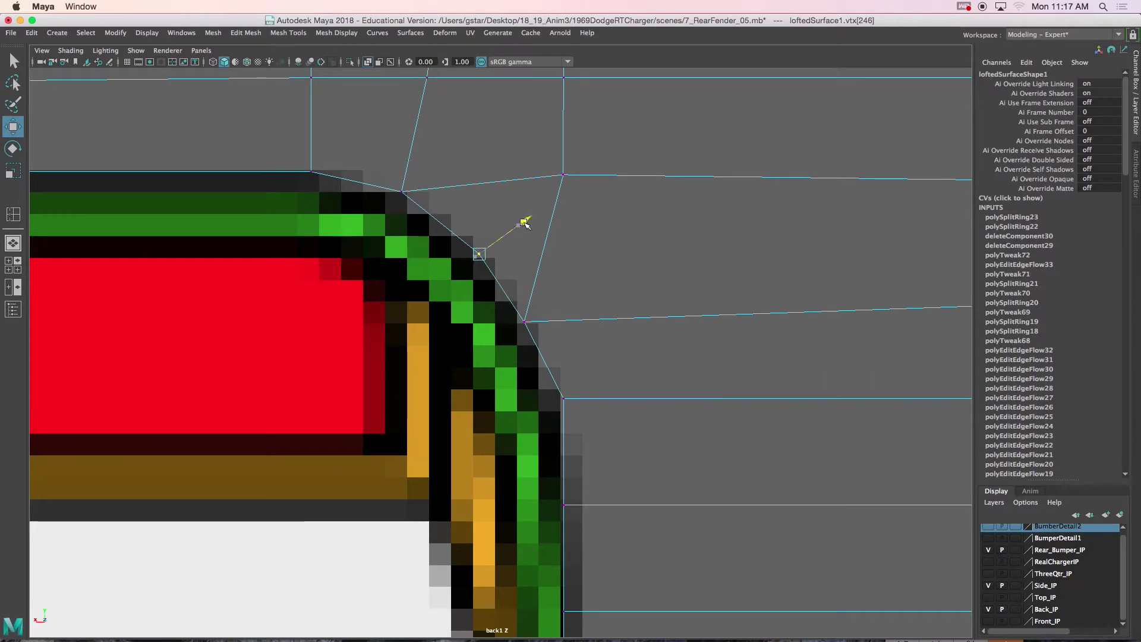
pyautogui.click(396, 190)
pyautogui.moveTo(429, 209); pyautogui.dragTo(439, 215, button='middle')
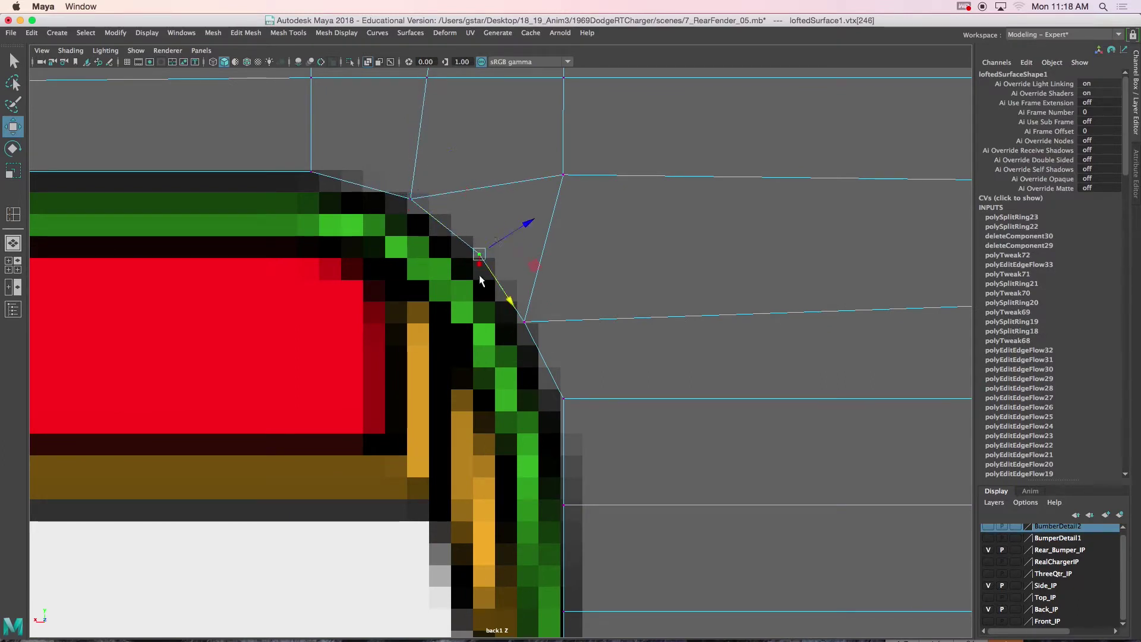
pyautogui.moveTo(502, 241); pyautogui.dragTo(504, 241)
pyautogui.moveTo(529, 330); pyautogui.dragTo(559, 307)
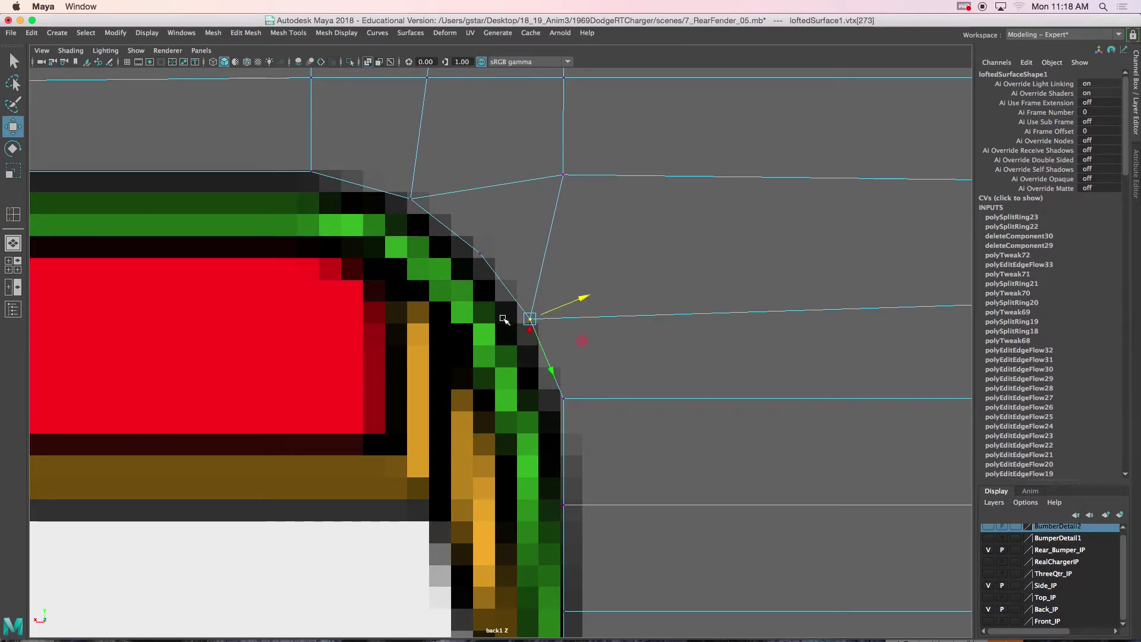
# Step: Reposition the two lower vertices on the curve of the opening's upper outer corner to follow the reference outline
pyautogui.scroll(-10, 504, 320)
pyautogui.scroll(10, 223, 391)
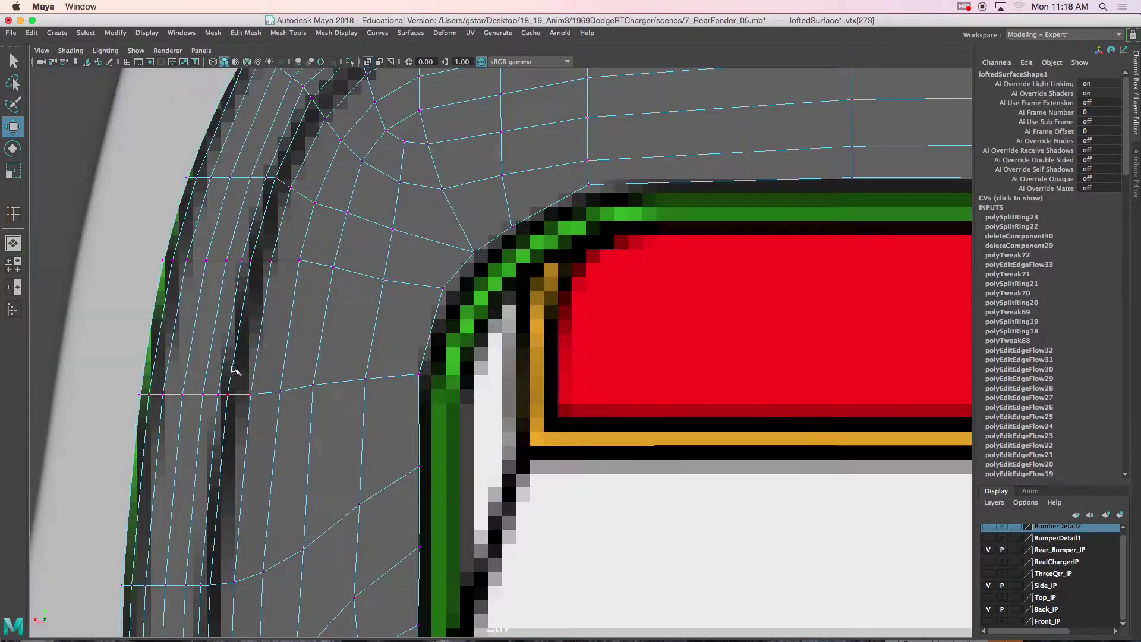
pyautogui.scroll(2, 416, 297)
pyautogui.click(367, 318)
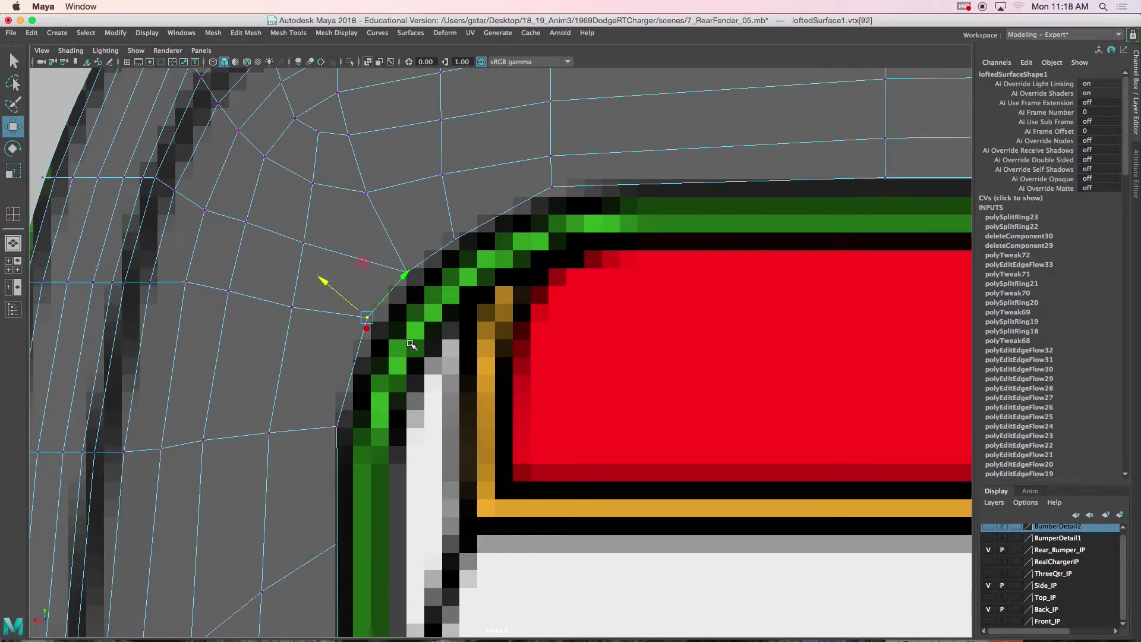
pyautogui.moveTo(411, 268)
pyautogui.mouseDown()
pyautogui.moveTo(336, 318)
pyautogui.moveTo(385, 312)
pyautogui.moveTo(411, 278)
pyautogui.mouseUp()
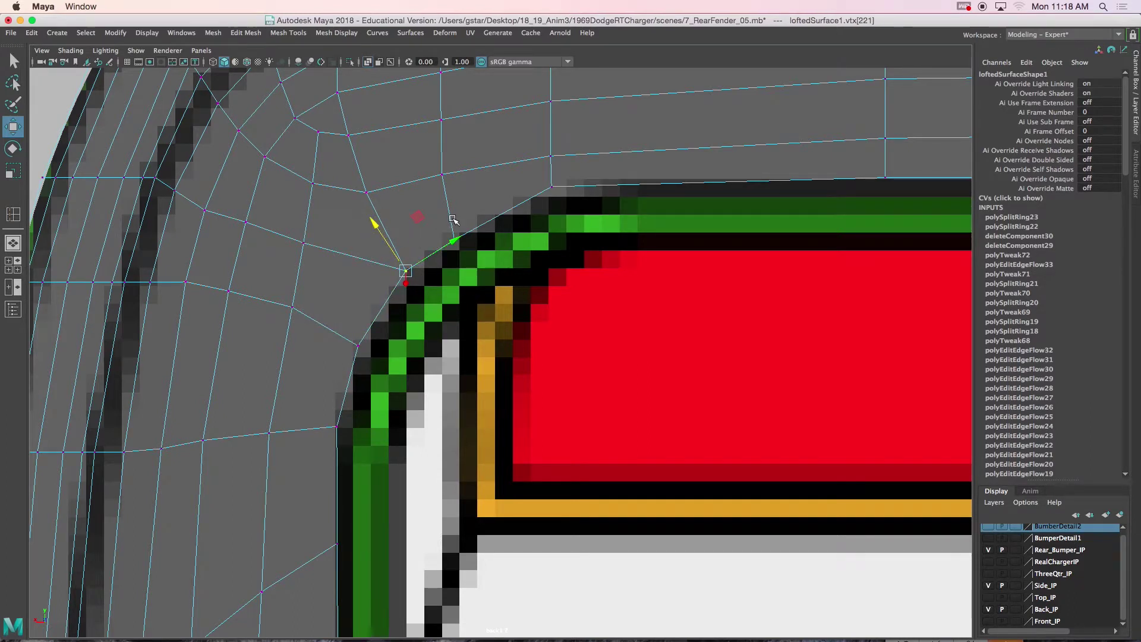
pyautogui.keyDown('alt'); pyautogui.moveTo(454, 219); pyautogui.dragTo(423, 246, button='middle'); pyautogui.keyUp('alt')
pyautogui.moveTo(412, 271); pyautogui.dragTo(412, 269)
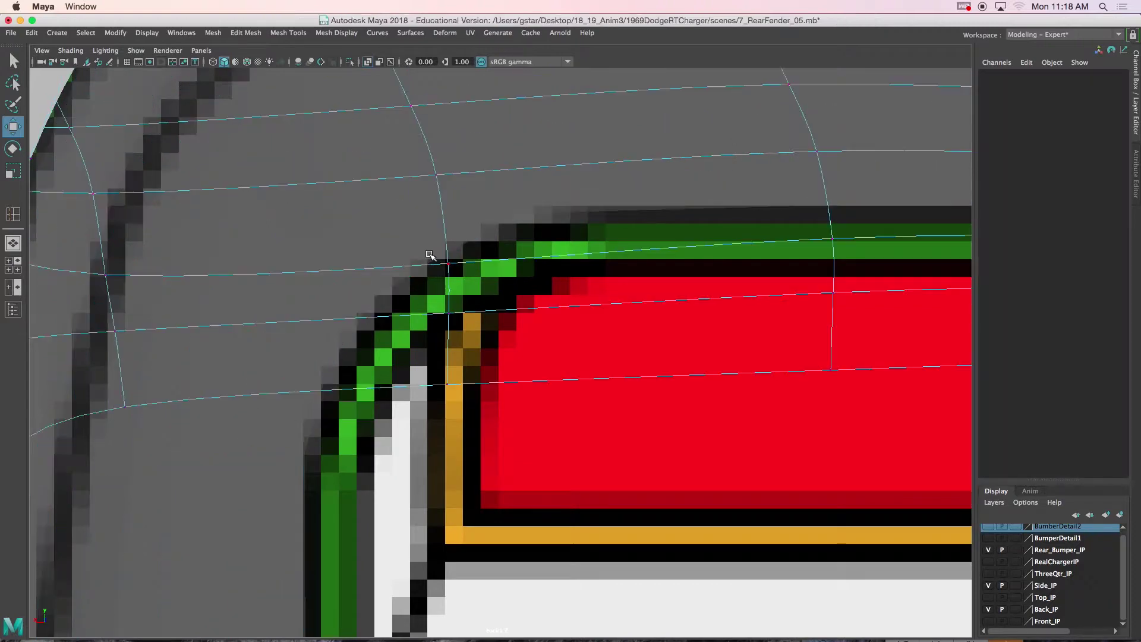
pyautogui.press('super+z')
# Step: Move the upper vertex of the outer corner's curve and shift the two mesh vertices above it slightly inward
pyautogui.moveTo(451, 250); pyautogui.dragTo(467, 239)
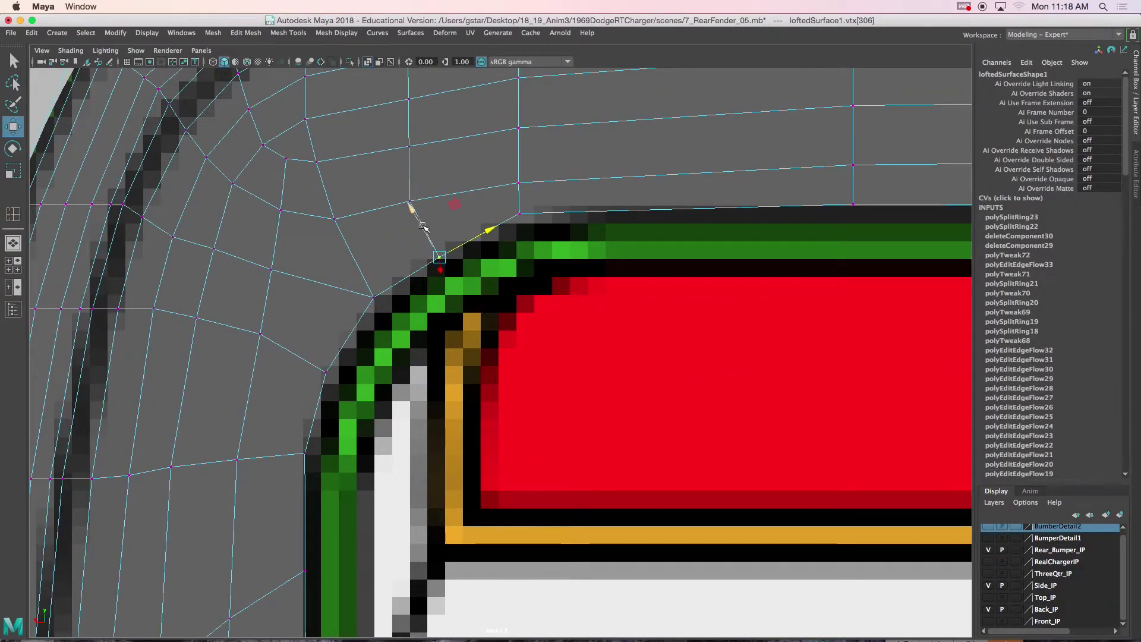
pyautogui.moveTo(422, 226); pyautogui.dragTo(398, 203)
pyautogui.click(411, 201)
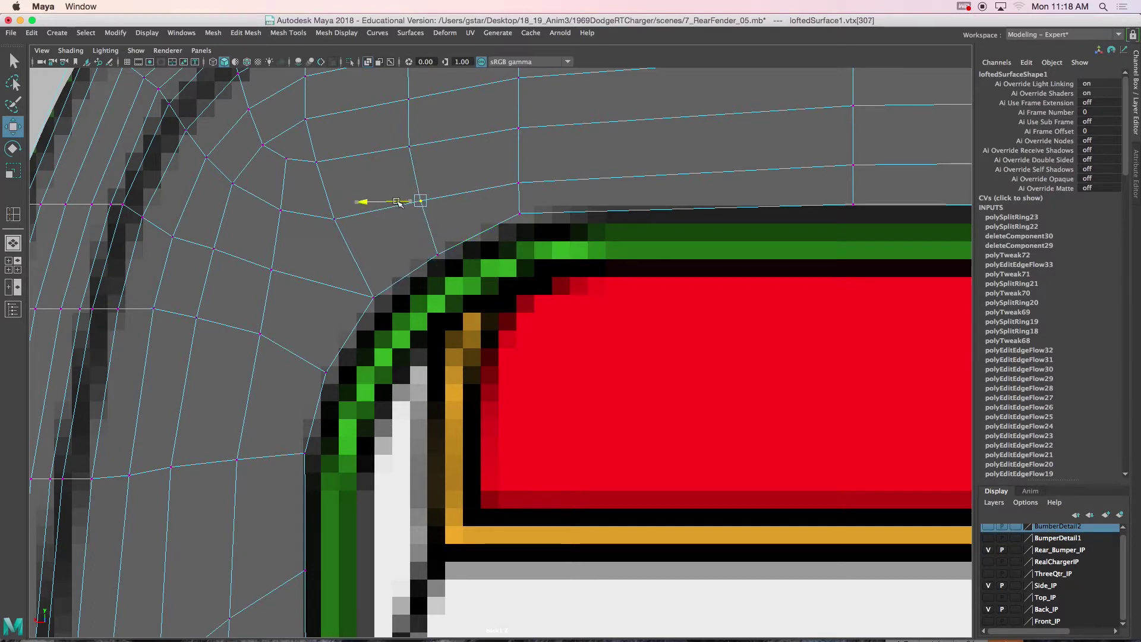
pyautogui.click(409, 147)
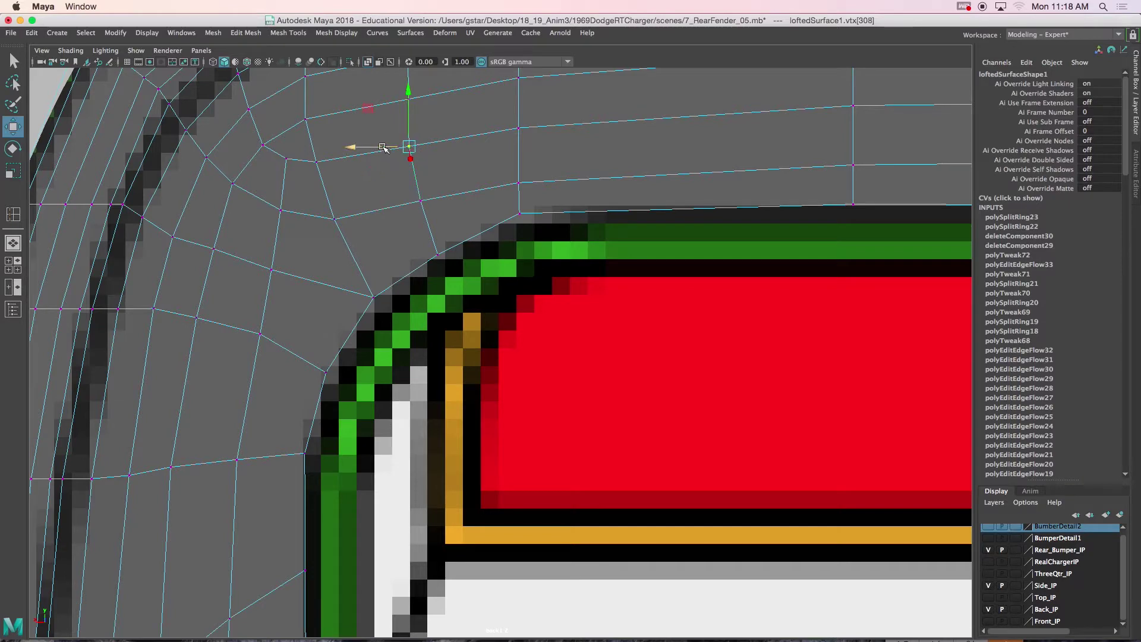
pyautogui.moveTo(386, 147); pyautogui.dragTo(387, 147)
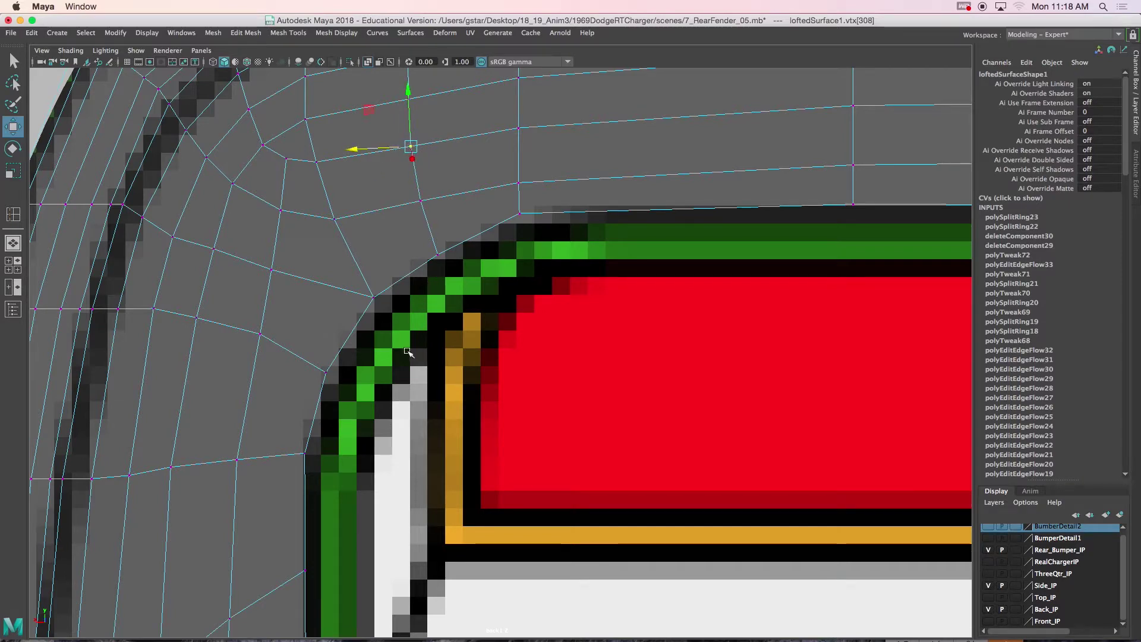
# Step: Align the vertices along the opening's outer side edge into a straight vertical line with the Scale tool
pyautogui.scroll(-10, 408, 352)
pyautogui.scroll(5, 449, 401)
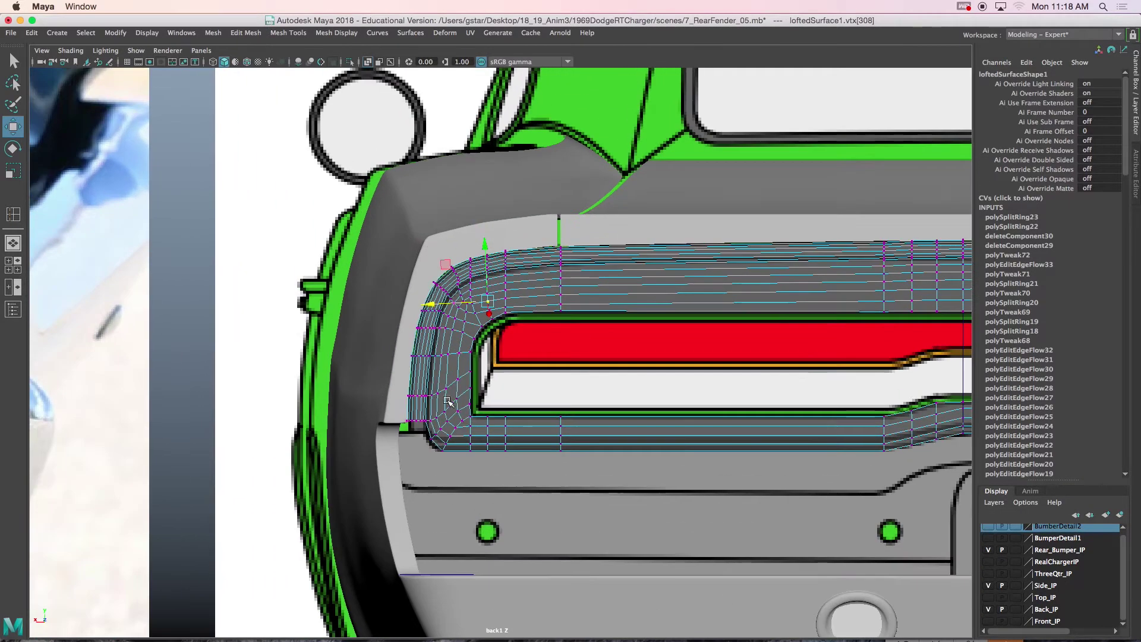
pyautogui.scroll(8, 461, 438)
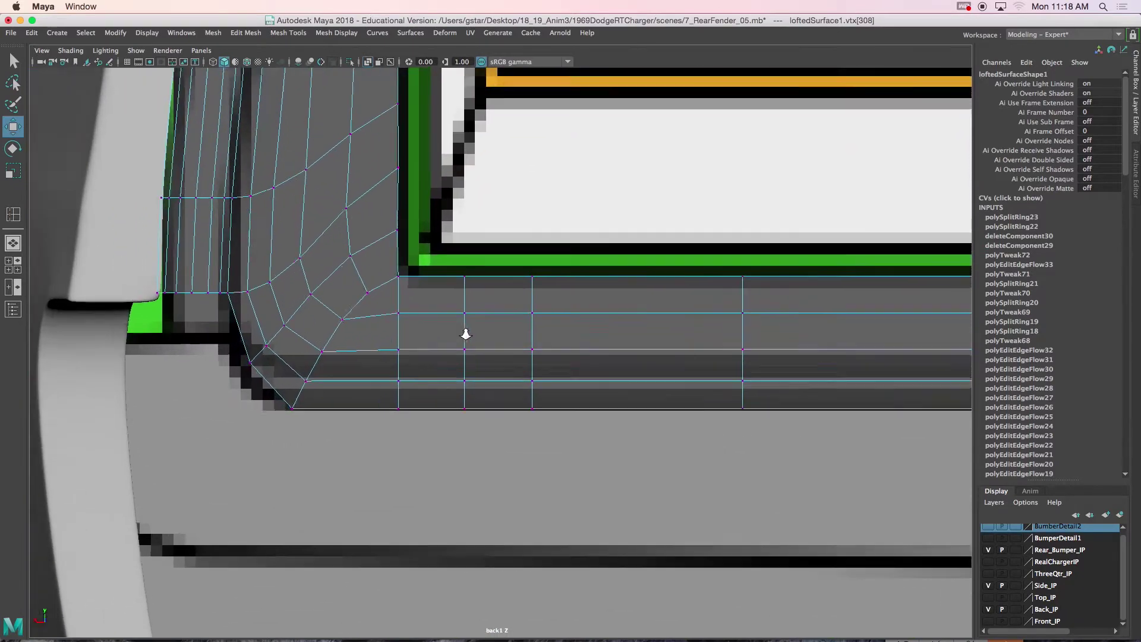
pyautogui.scroll(2, 418, 294)
pyautogui.keyDown('alt'); pyautogui.moveTo(368, 238); pyautogui.dragTo(360, 333, button='middle'); pyautogui.keyUp('alt')
pyautogui.moveTo(375, 280); pyautogui.dragTo(374, 281)
pyautogui.keyDown('alt'); pyautogui.moveTo(374, 280); pyautogui.dragTo(367, 326, button='middle'); pyautogui.keyUp('alt')
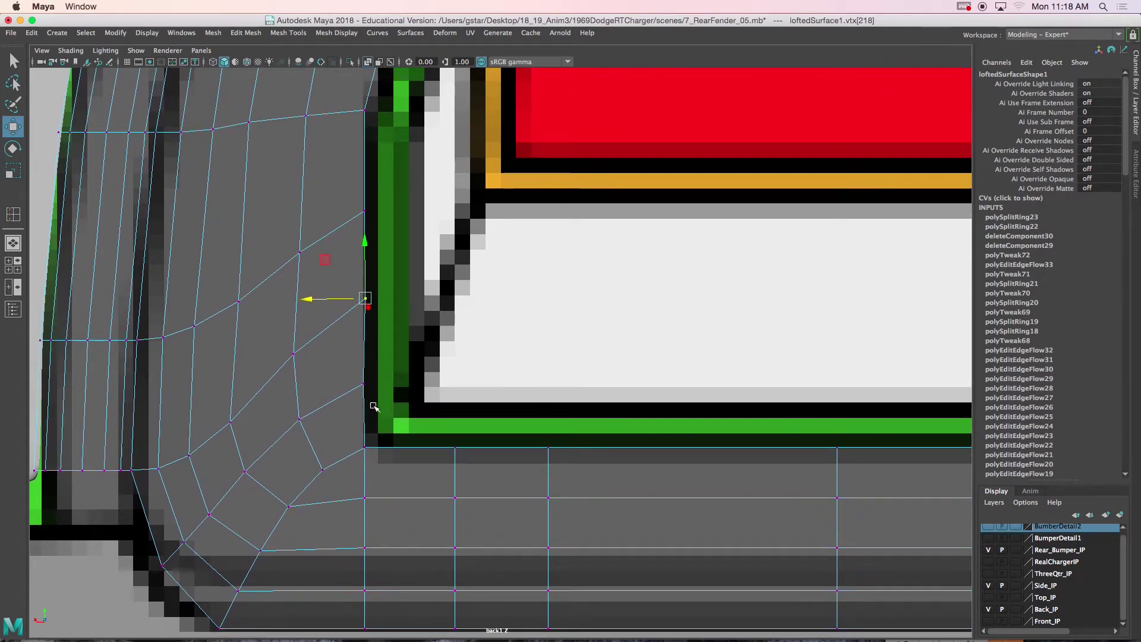
pyautogui.moveTo(342, 300)
pyautogui.mouseDown(button='middle')
pyautogui.moveTo(358, 225)
pyautogui.moveTo(361, 277)
pyautogui.moveTo(327, 305)
pyautogui.moveTo(356, 301)
pyautogui.mouseUp(button='middle')
pyautogui.moveTo(350, 301); pyautogui.dragTo(385, 265)
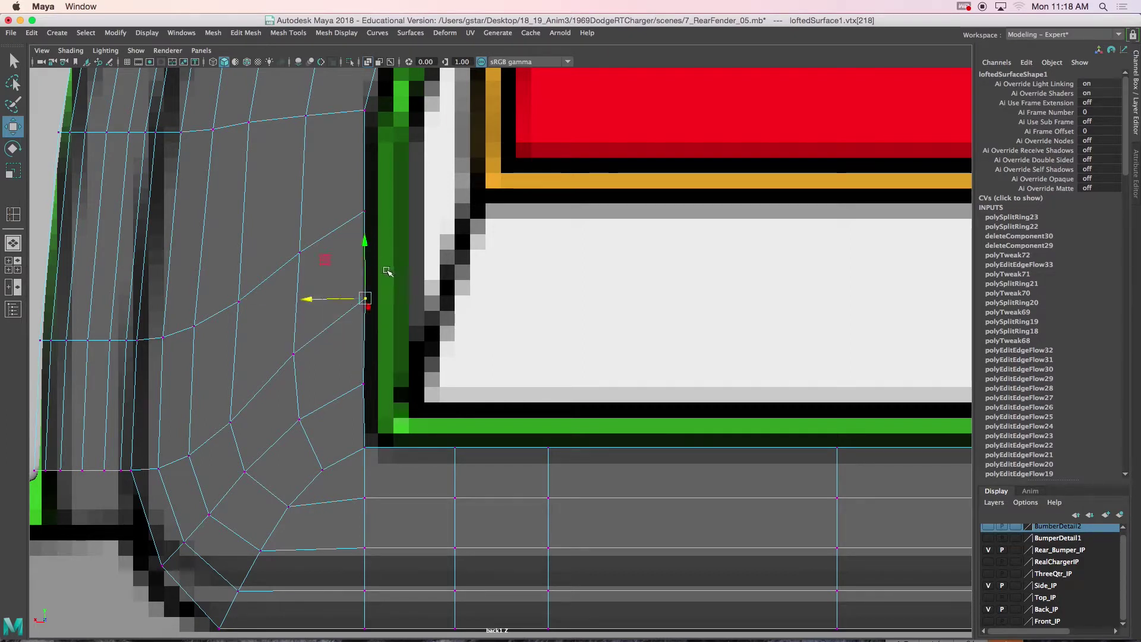
pyautogui.scroll(1, 361, 237)
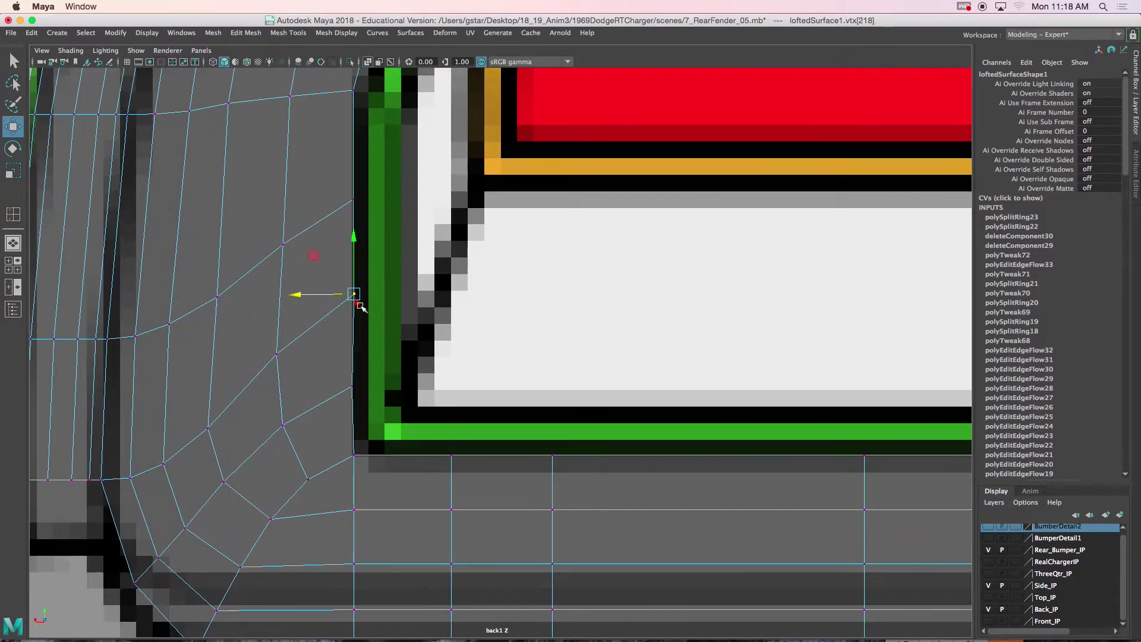
pyautogui.moveTo(359, 212); pyautogui.dragTo(372, 416)
pyautogui.moveTo(373, 481); pyautogui.dragTo(372, 480)
pyautogui.keyDown('alt'); pyautogui.moveTo(359, 376); pyautogui.dragTo(364, 424, button='middle'); pyautogui.keyUp('alt')
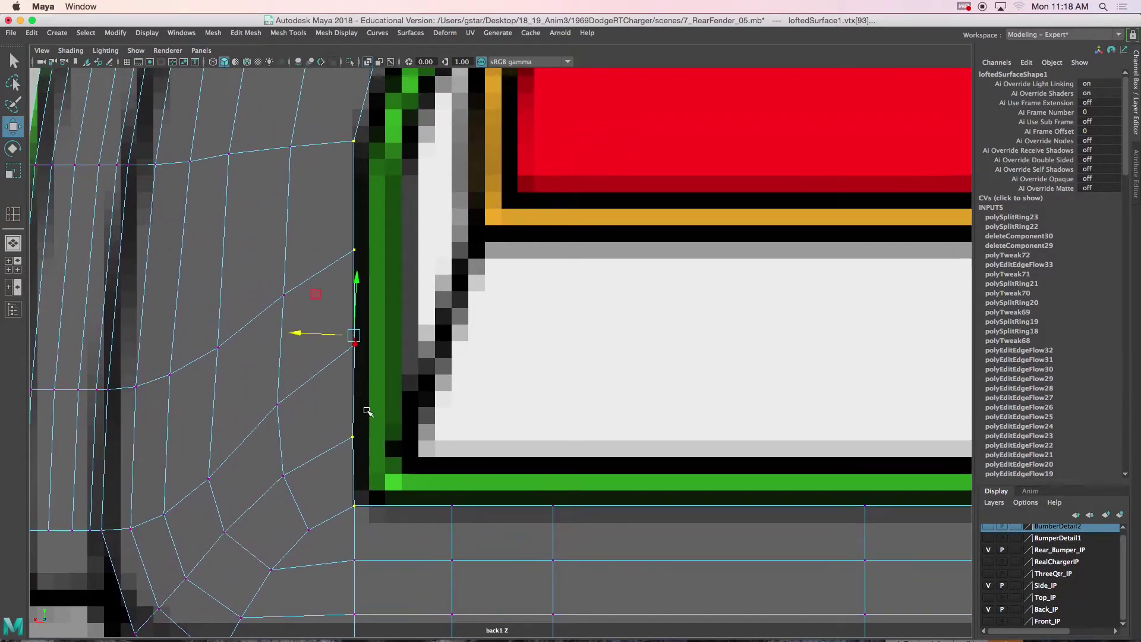
pyautogui.moveTo(365, 278)
pyautogui.mouseDown()
pyautogui.moveTo(337, 316)
pyautogui.moveTo(377, 314)
pyautogui.moveTo(339, 314)
pyautogui.moveTo(348, 316)
pyautogui.mouseUp()
pyautogui.press('r')
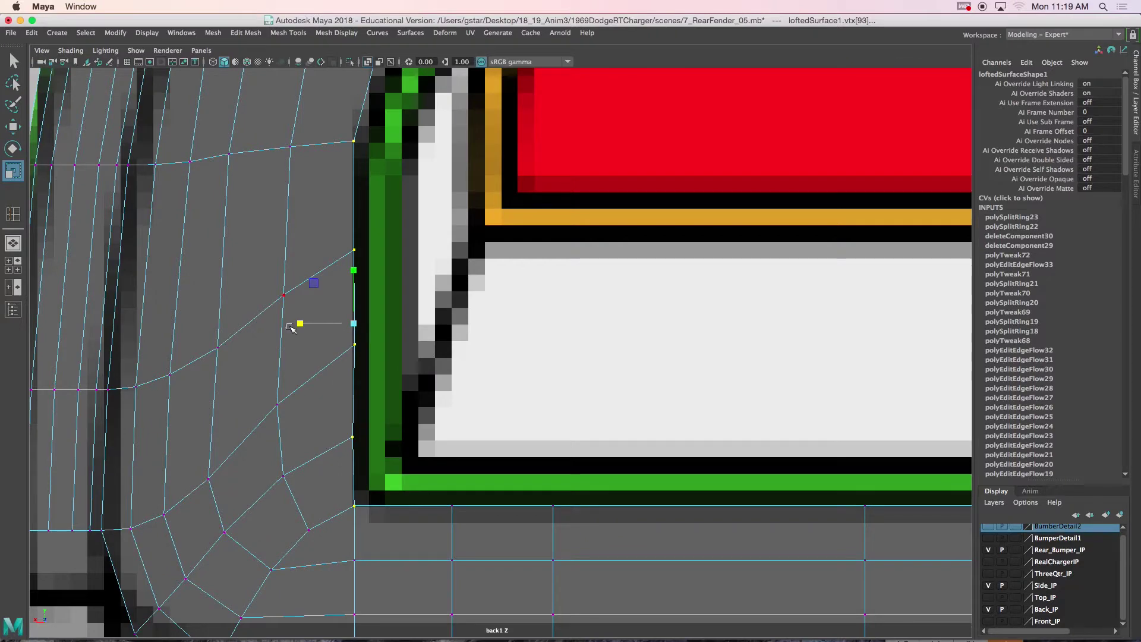
# Step: Insert a vertical and a diagonal edge loop close to the opening's lower outer corner
pyautogui.keyDown('alt'); pyautogui.moveTo(315, 420); pyautogui.dragTo(322, 346, button='middle'); pyautogui.keyUp('alt')
pyautogui.moveTo(332, 377); pyautogui.dragTo(386, 287, button='right')
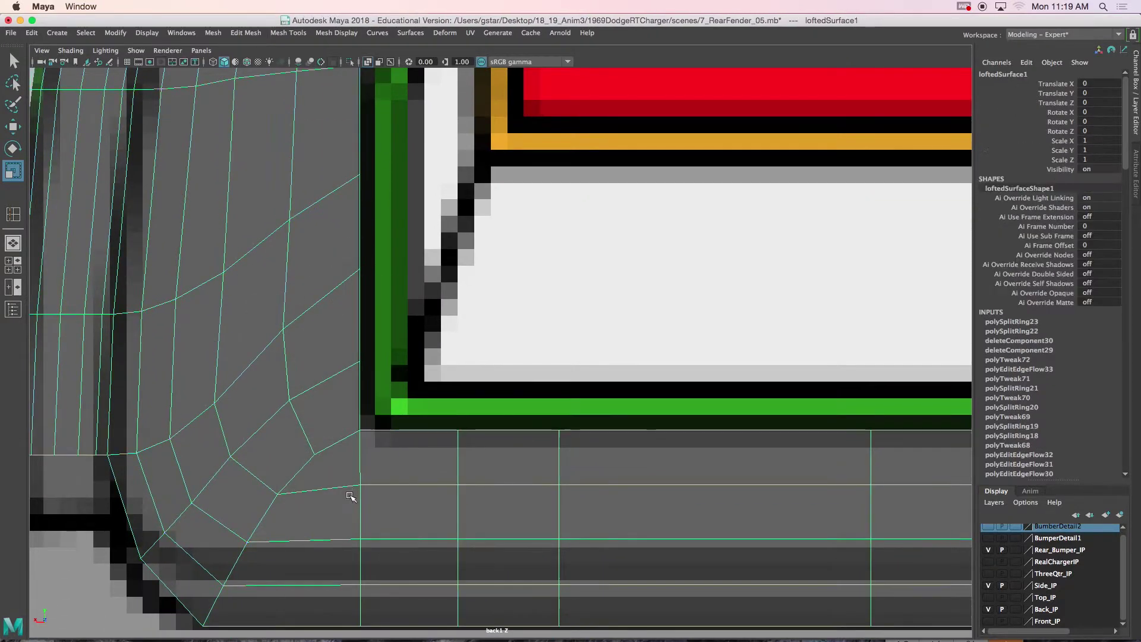
pyautogui.keyDown('alt'); pyautogui.moveTo(350, 496); pyautogui.dragTo(356, 419, button='middle'); pyautogui.keyUp('alt')
pyautogui.scroll(1, 356, 419)
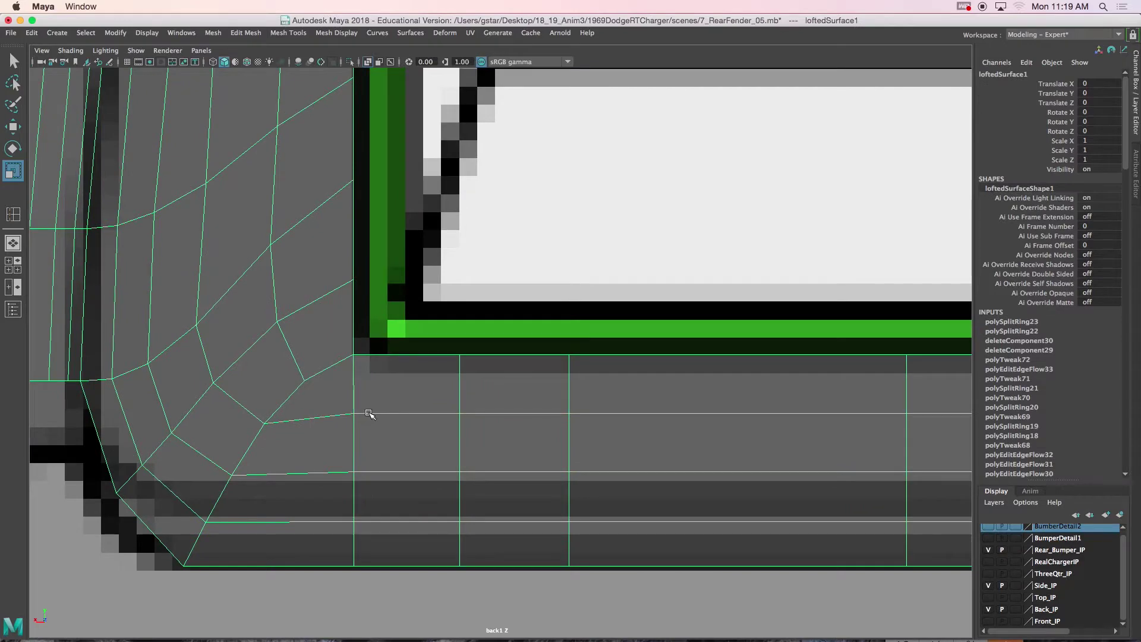
pyautogui.press('Delete')
pyautogui.press('super+z')
pyautogui.click(13, 214)
pyautogui.scroll(3, 369, 342)
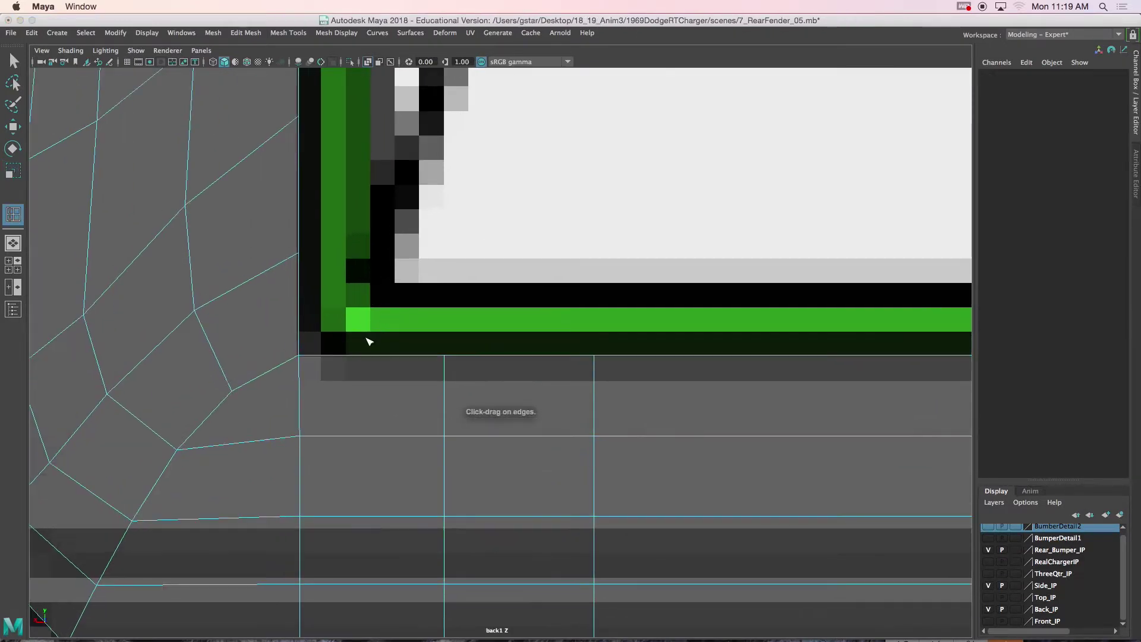
pyautogui.click(321, 358)
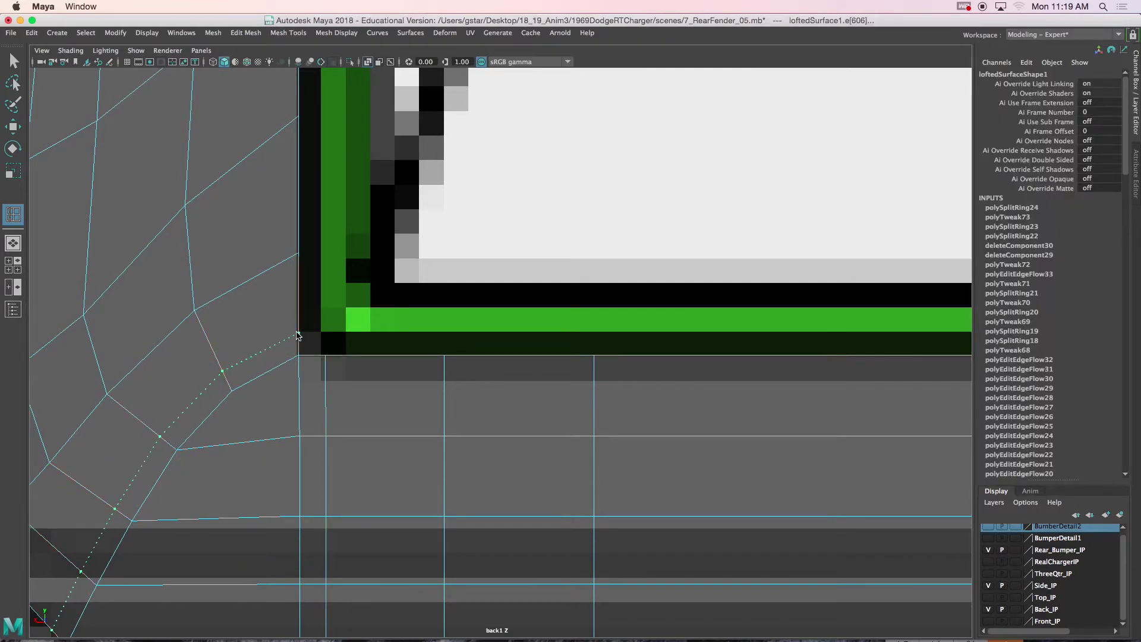
pyautogui.moveTo(296, 331); pyautogui.dragTo(296, 331)
# Step: Select the edges of the new diagonal loop at the lower outer corner, excluding the one touching the opening
pyautogui.keyDown('alt'); pyautogui.moveTo(250, 411); pyautogui.dragTo(420, 326, button='middle'); pyautogui.keyUp('alt')
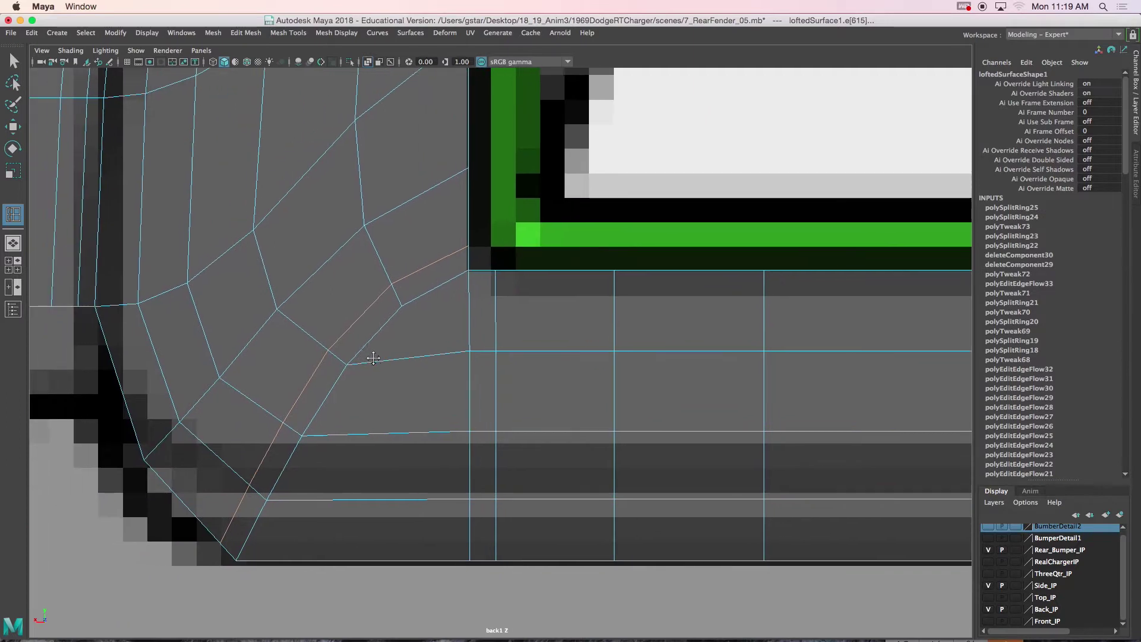
pyautogui.press('w')
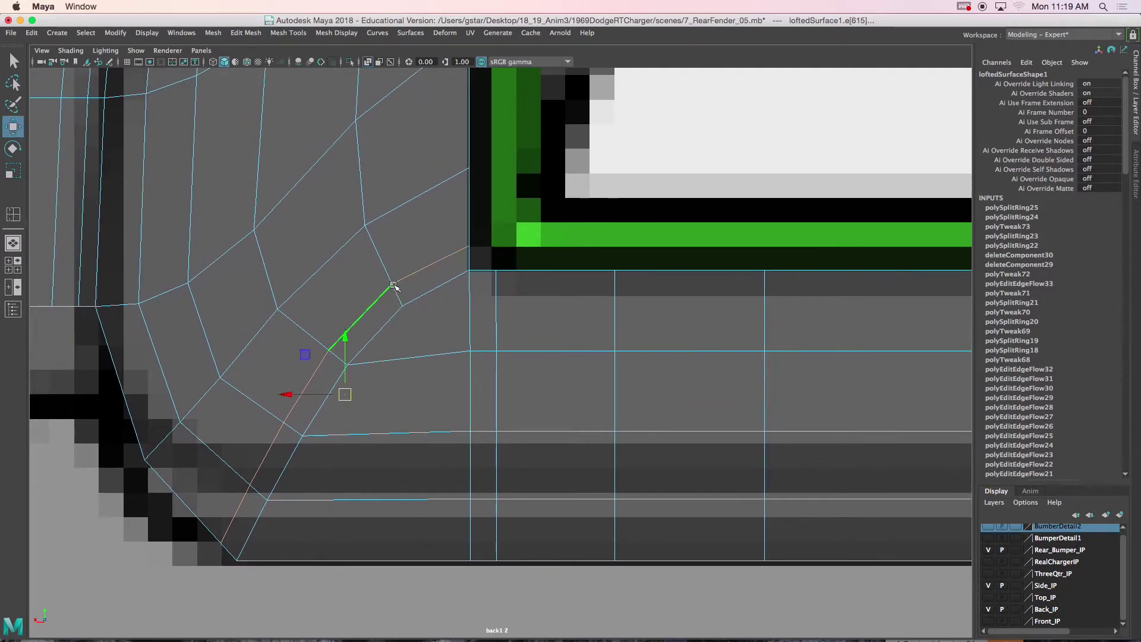
pyautogui.click(292, 396)
pyautogui.keyDown('shift'); pyautogui.click(234, 517); pyautogui.keyUp('shift')
pyautogui.keyDown('alt'); pyautogui.moveTo(255, 416); pyautogui.dragTo(284, 425, button='middle'); pyautogui.keyUp('alt')
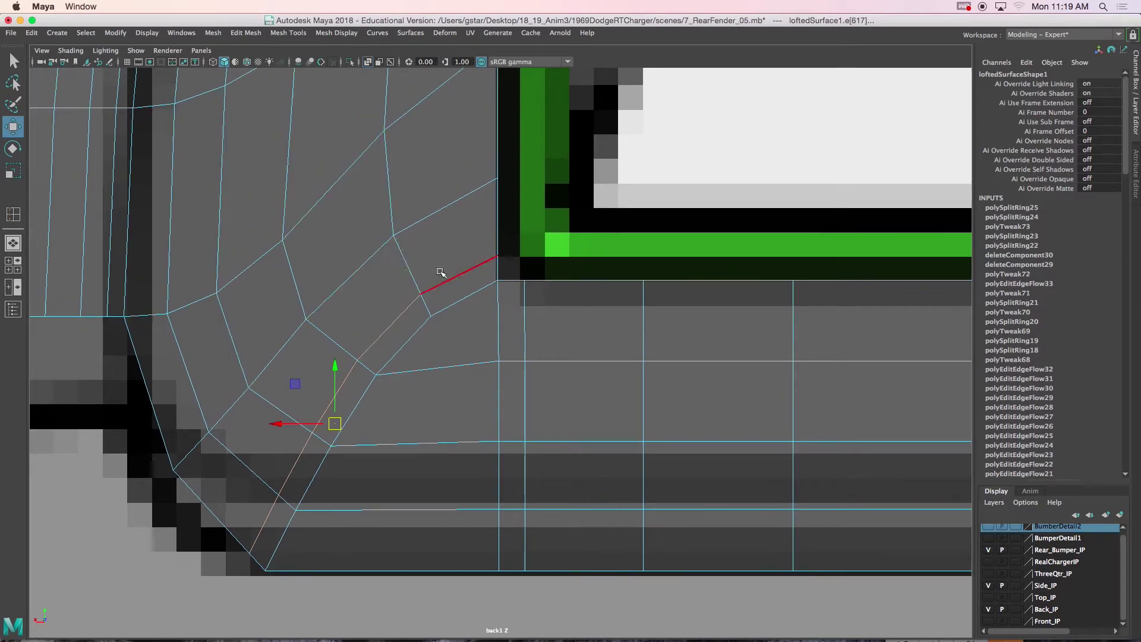
pyautogui.keyDown('shift'); pyautogui.rightClick(404, 292); pyautogui.keyUp('shift')
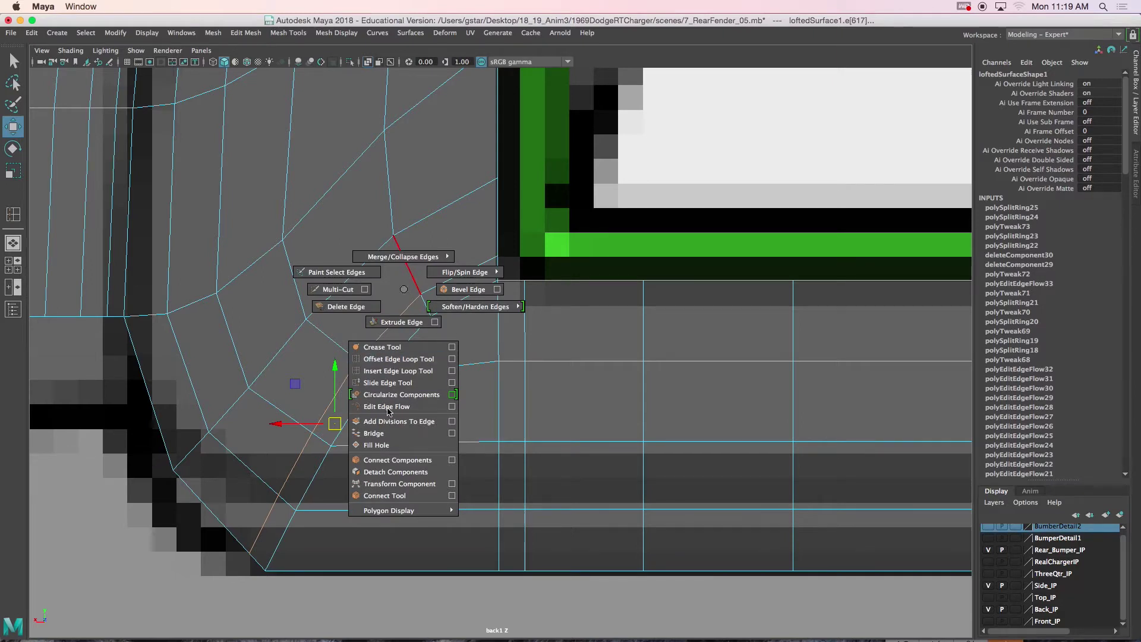
pyautogui.click(382, 382)
pyautogui.click(376, 350)
pyautogui.press('w')
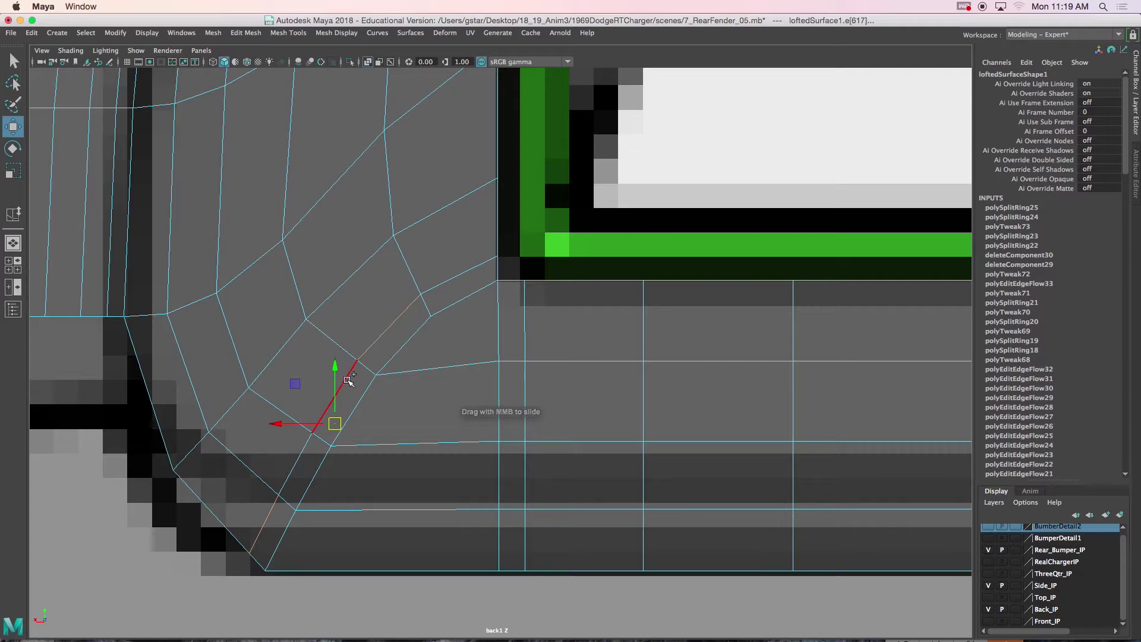
# Step: Apply Edit Edge Flow to the selected diagonal edges and select the neighbouring diagonal loop that ends at the bumper's lower edge
pyautogui.keyDown('shift'); pyautogui.moveTo(392, 355); pyautogui.dragTo(374, 471, button='right'); pyautogui.keyUp('shift')
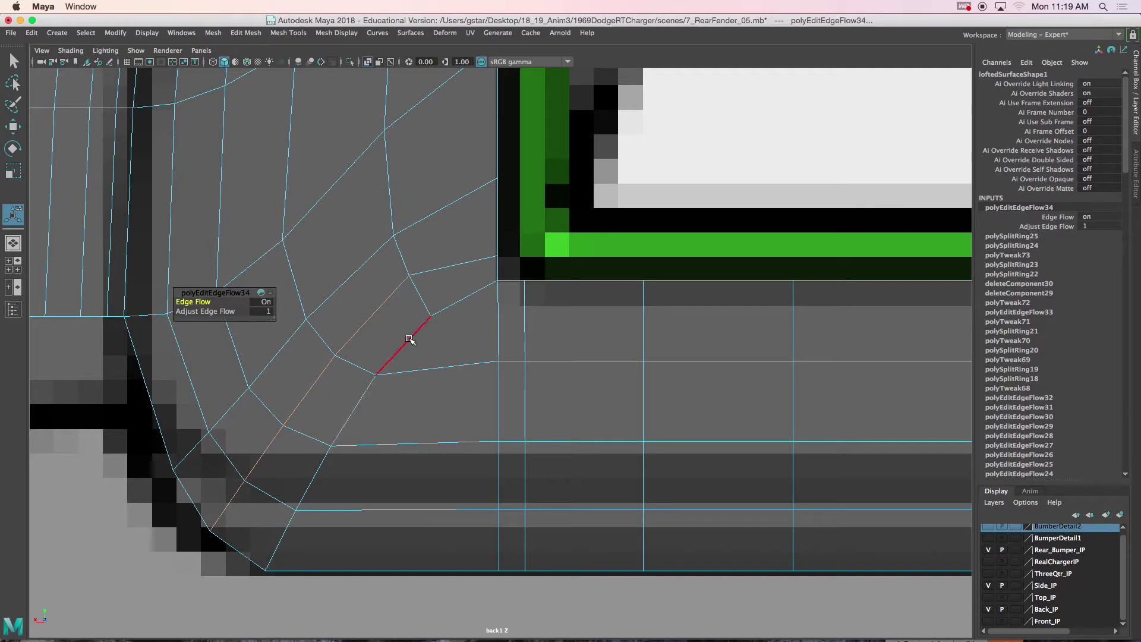
pyautogui.doubleClick(289, 523)
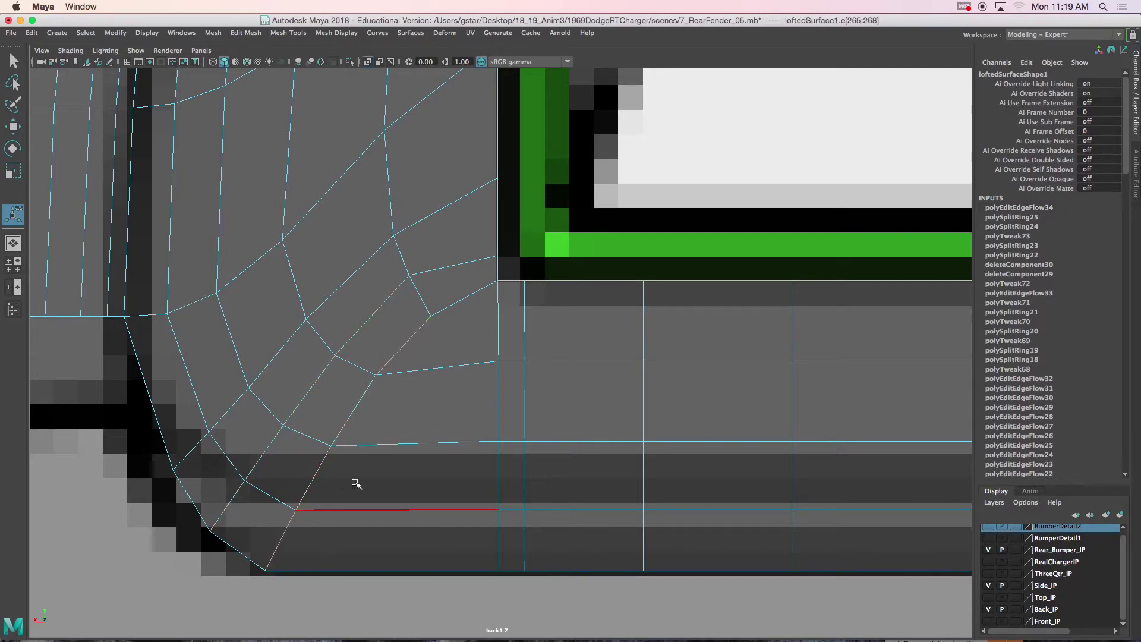
pyautogui.scroll(-5, 363, 485)
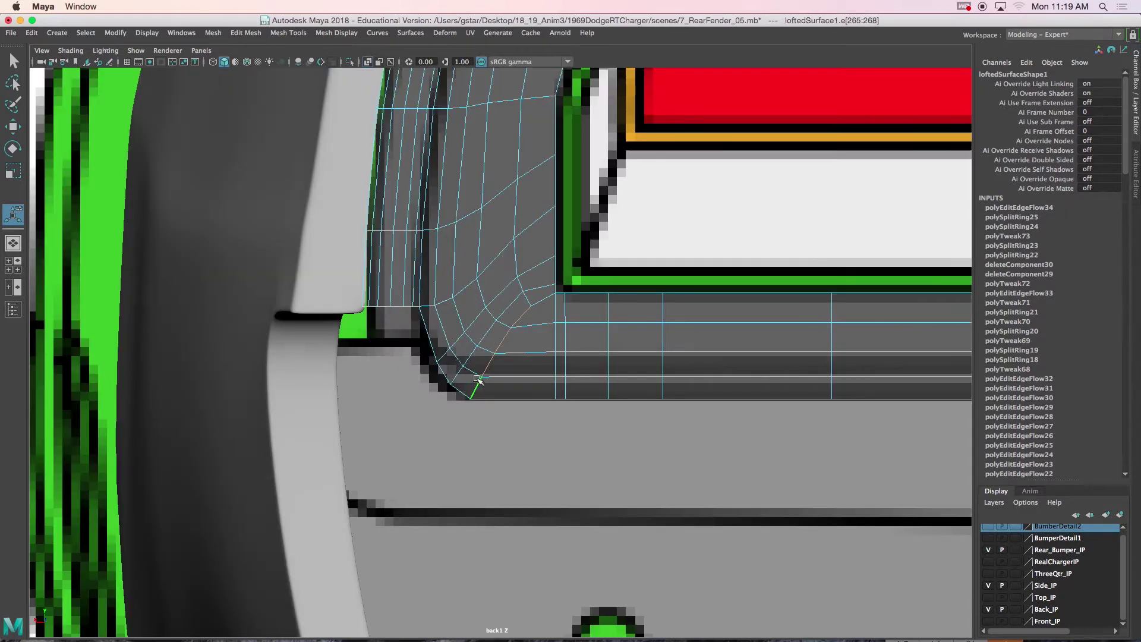
# Step: Apply Edit Edge Flow to the selected diagonal loop and to the neighbouring diagonal loop at the lower outer corner
pyautogui.scroll(3, 484, 369)
pyautogui.press('g')
pyautogui.scroll(3, 532, 370)
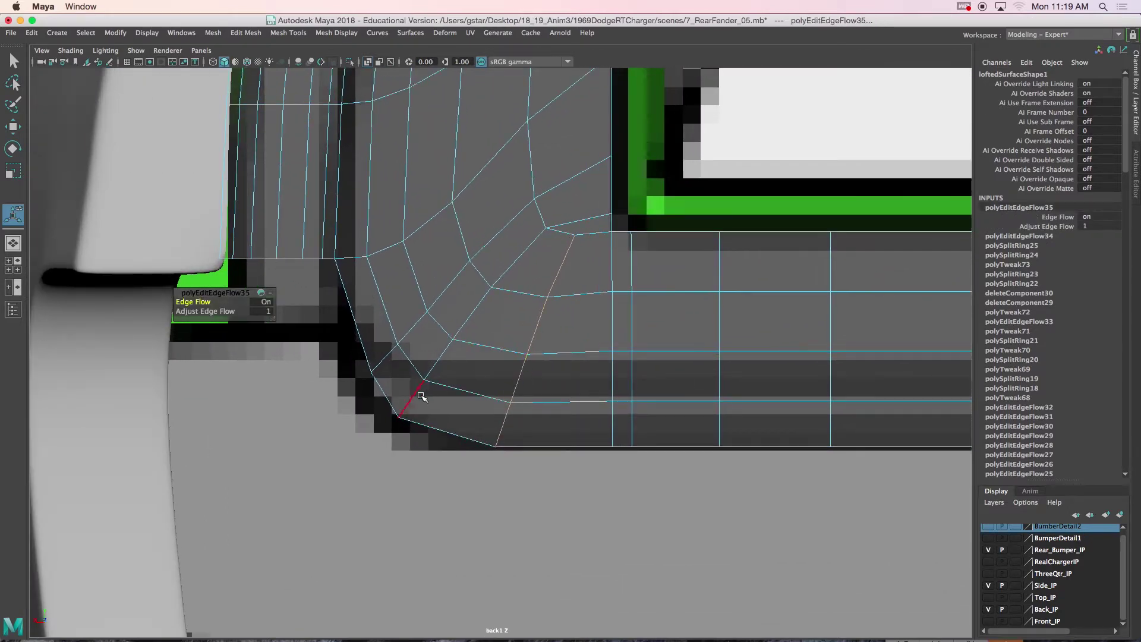
pyautogui.doubleClick(502, 275)
pyautogui.press('g')
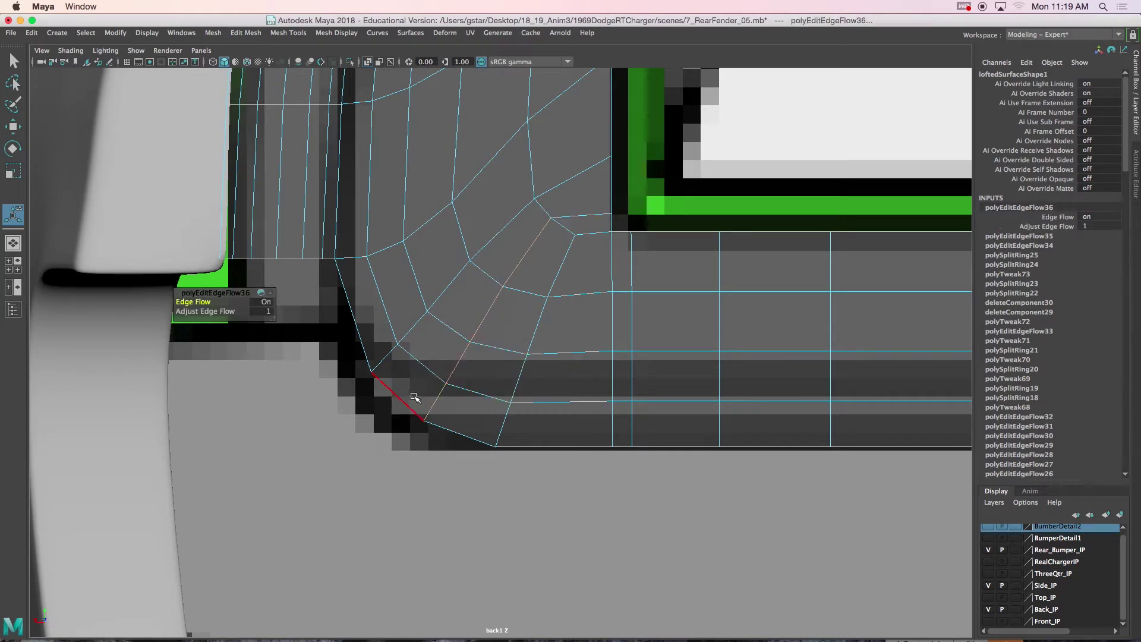
# Step: Preview the bumper mesh smoothed and examine the tail light opening's corners in the perspective and back views
pyautogui.keyDown('alt'); pyautogui.moveTo(431, 360); pyautogui.dragTo(357, 432, button='middle'); pyautogui.keyUp('alt')
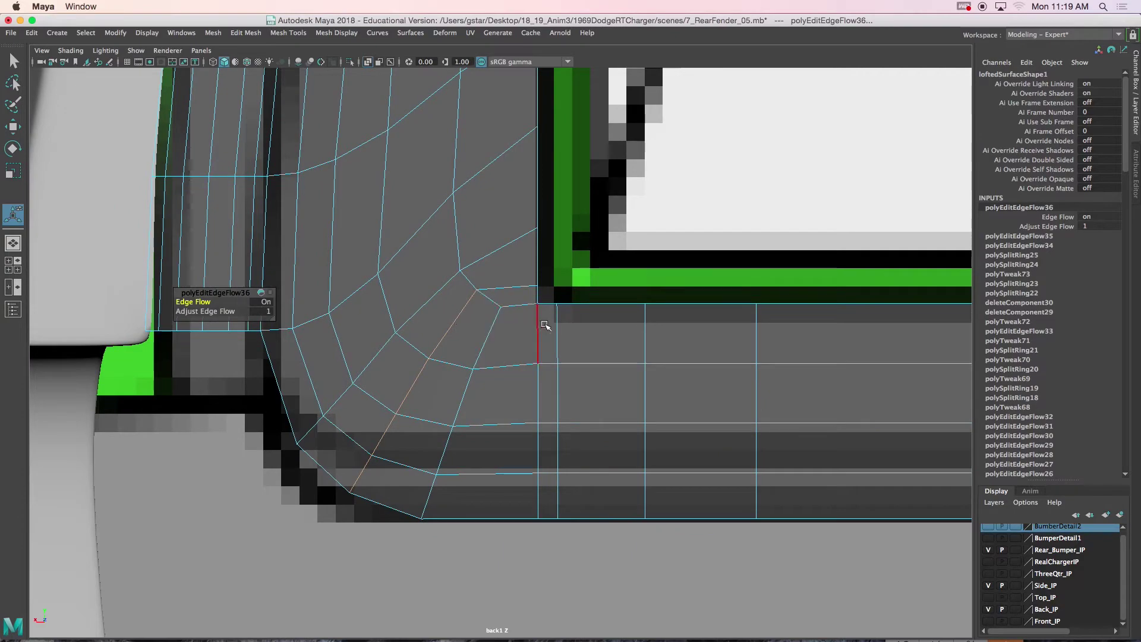
pyautogui.press('3')
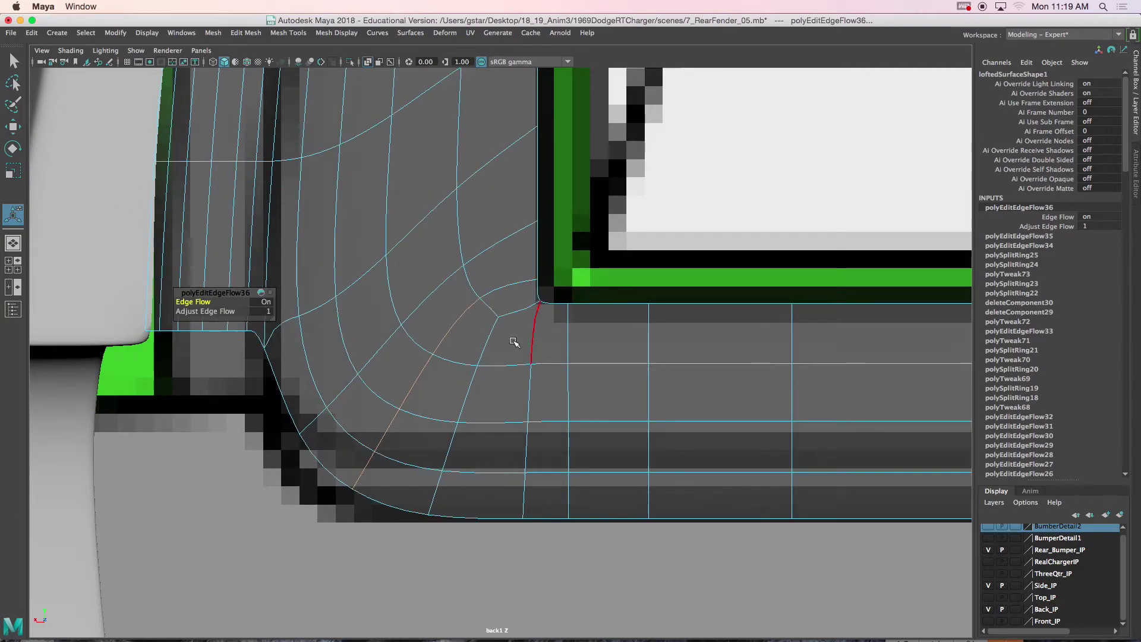
pyautogui.press('space')
pyautogui.press('space')
pyautogui.keyDown('alt'); pyautogui.moveTo(517, 334); pyautogui.dragTo(596, 232); pyautogui.keyUp('alt')
pyautogui.moveTo(594, 182); pyautogui.dragTo(613, 170, button='right')
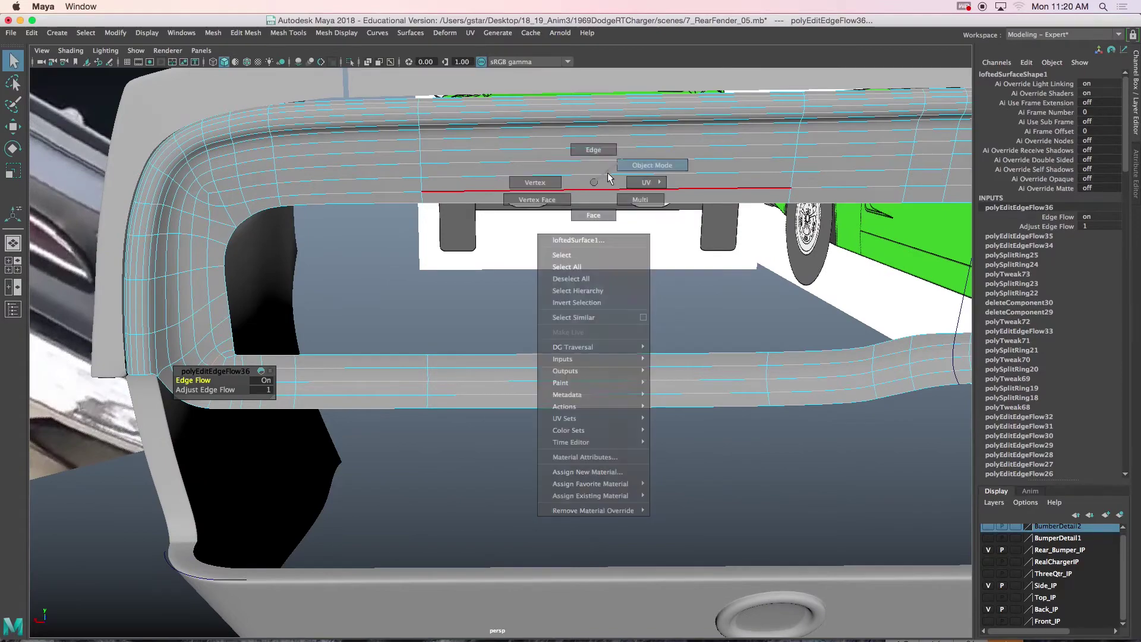
pyautogui.keyDown('alt'); pyautogui.moveTo(596, 191); pyautogui.dragTo(565, 238); pyautogui.keyUp('alt')
pyautogui.press('space')
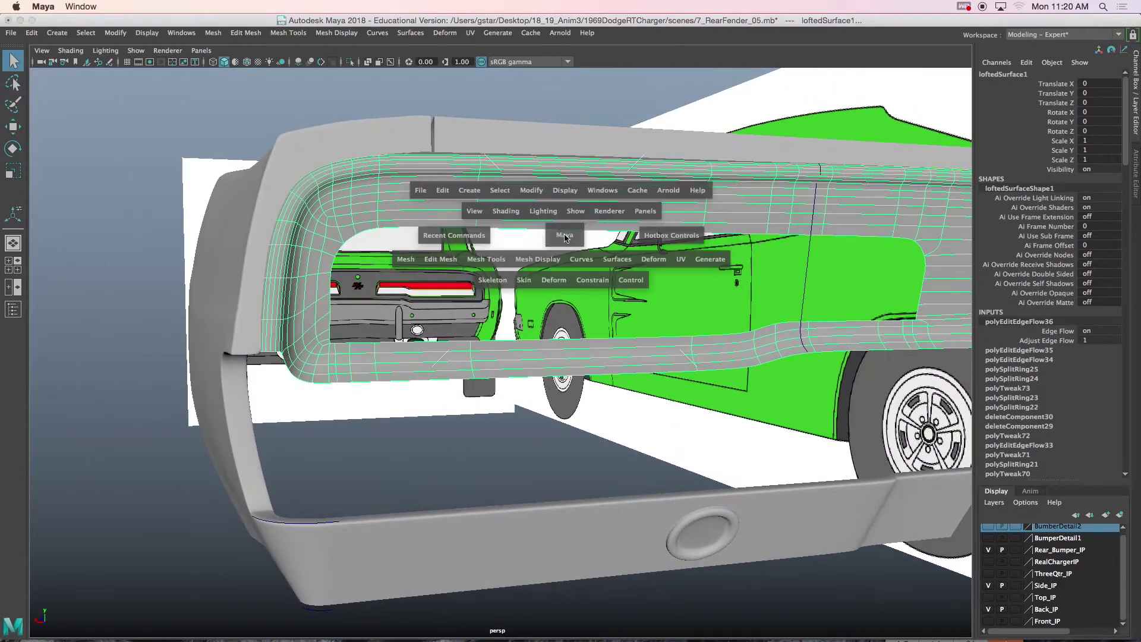
pyautogui.press('space')
pyautogui.keyDown('alt'); pyautogui.moveTo(444, 359); pyautogui.dragTo(327, 412, button='middle'); pyautogui.keyUp('alt')
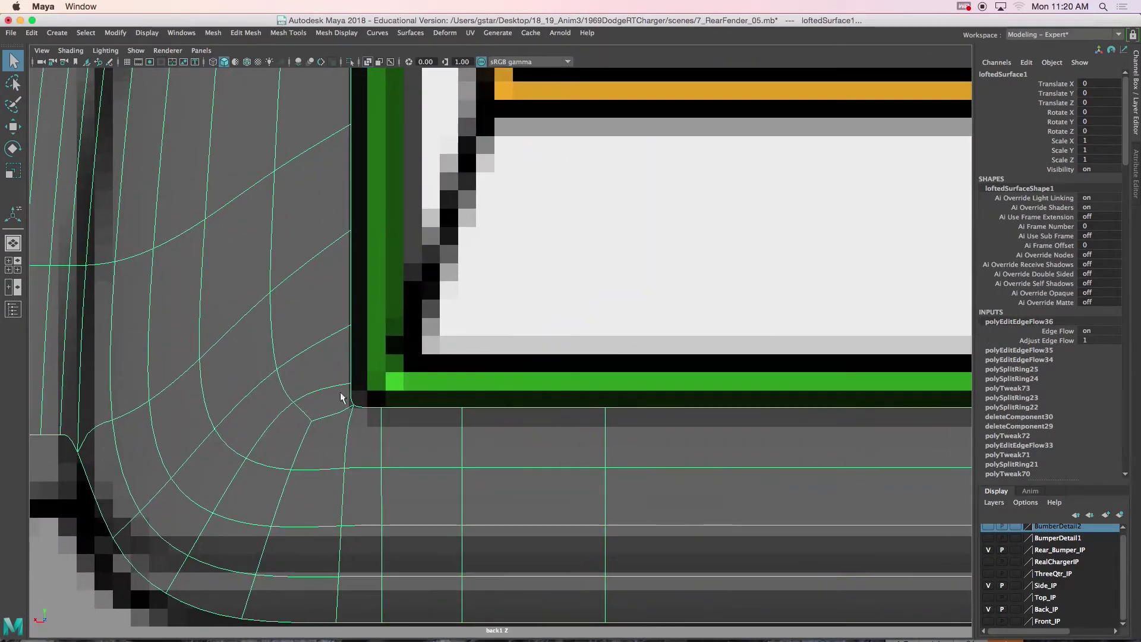
pyautogui.scroll(-10, 398, 355)
pyautogui.scroll(8, 438, 352)
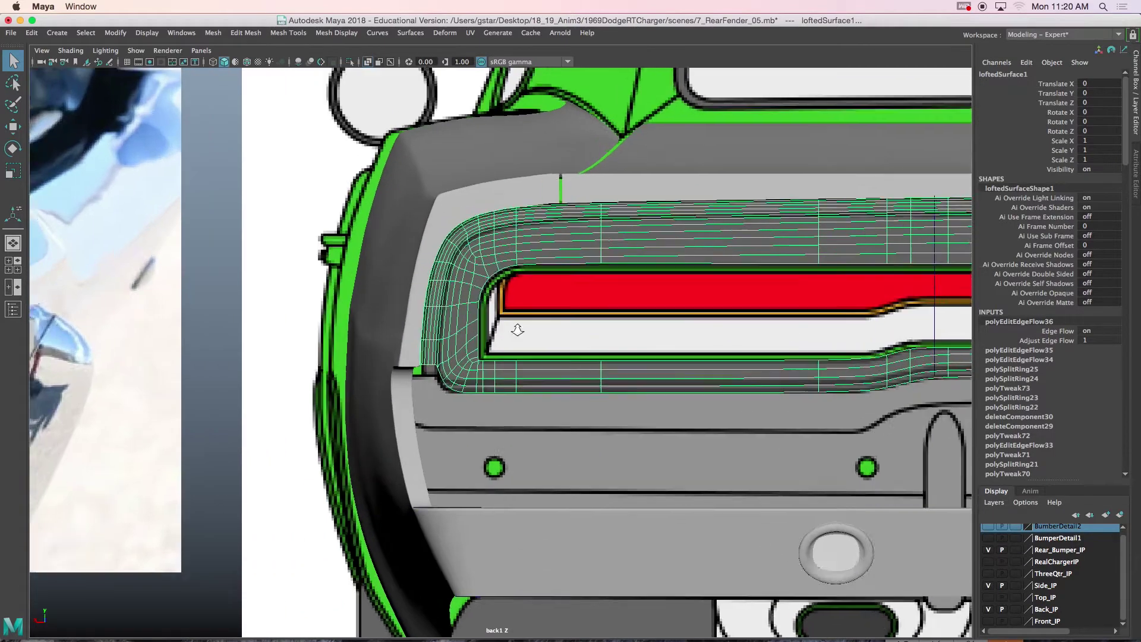
pyautogui.scroll(5, 543, 323)
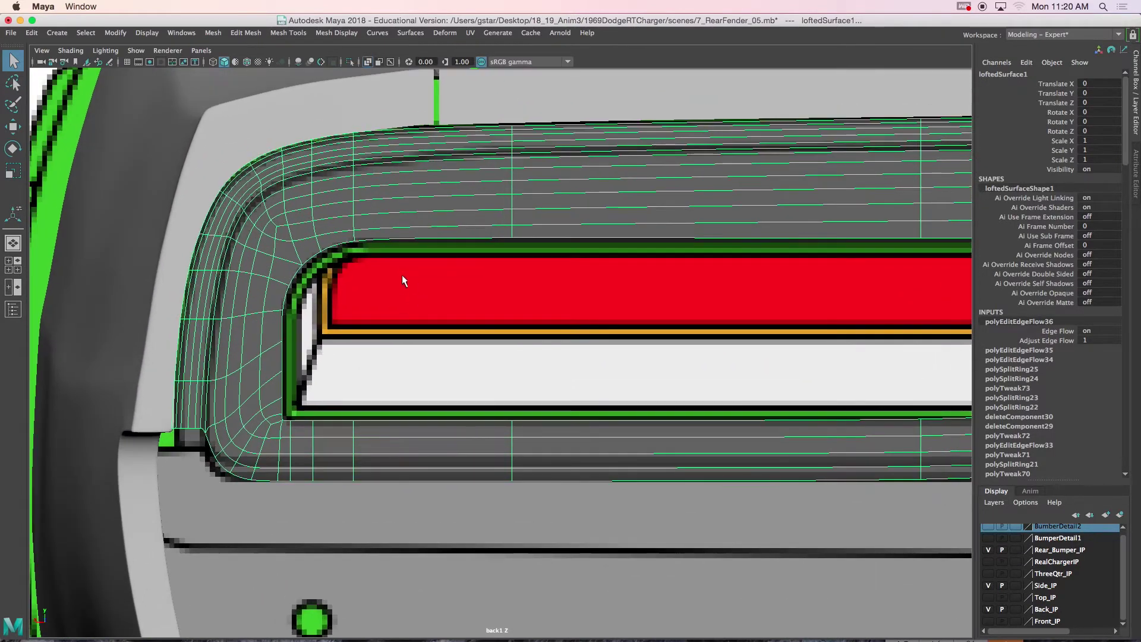
# Step: Select the border edge loop around the tail light opening and turn off the smooth preview
pyautogui.keyDown('alt'); pyautogui.moveTo(417, 260); pyautogui.dragTo(303, 278, button='middle'); pyautogui.keyUp('alt')
pyautogui.keyDown('alt'); pyautogui.moveTo(460, 304); pyautogui.dragTo(424, 279, button='middle'); pyautogui.keyUp('alt')
pyautogui.moveTo(390, 215); pyautogui.dragTo(386, 181, button='right')
pyautogui.click(237, 219)
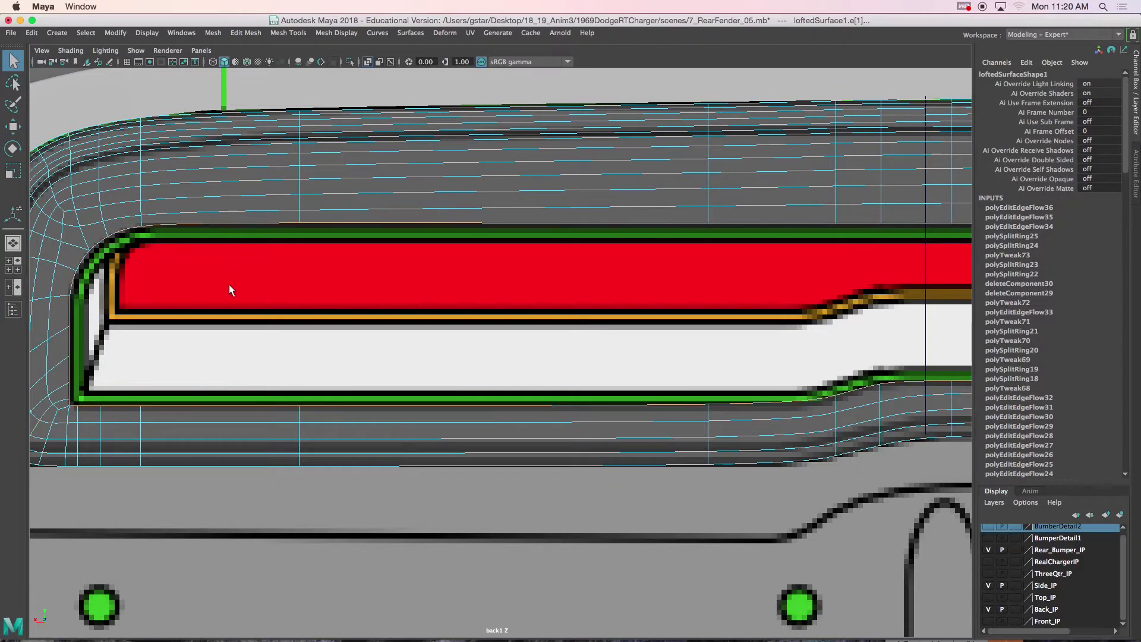
pyautogui.press('1')
pyautogui.moveTo(379, 282)
pyautogui.keyDown('alt'); pyautogui.mouseDown(button='middle')
pyautogui.moveTo(248, 286)
pyautogui.moveTo(398, 280)
pyautogui.mouseUp(button='middle'); pyautogui.keyUp('alt')
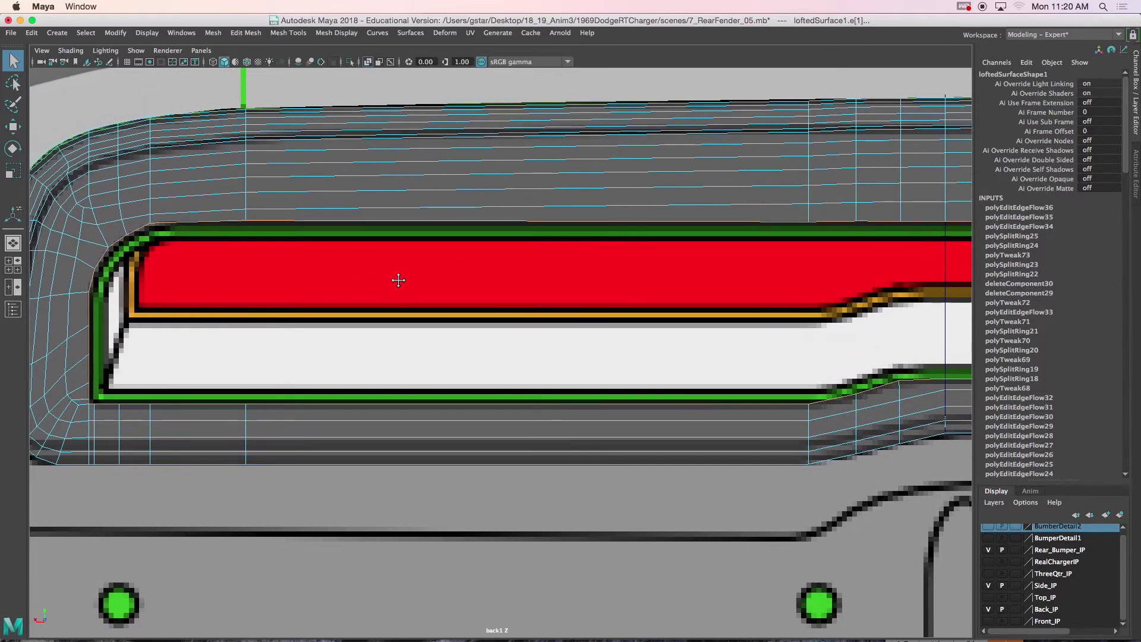
# Step: Extrude the opening's border edges inward with a Local Translate Y of 0.031
pyautogui.hotkey('ctrl', 'e')
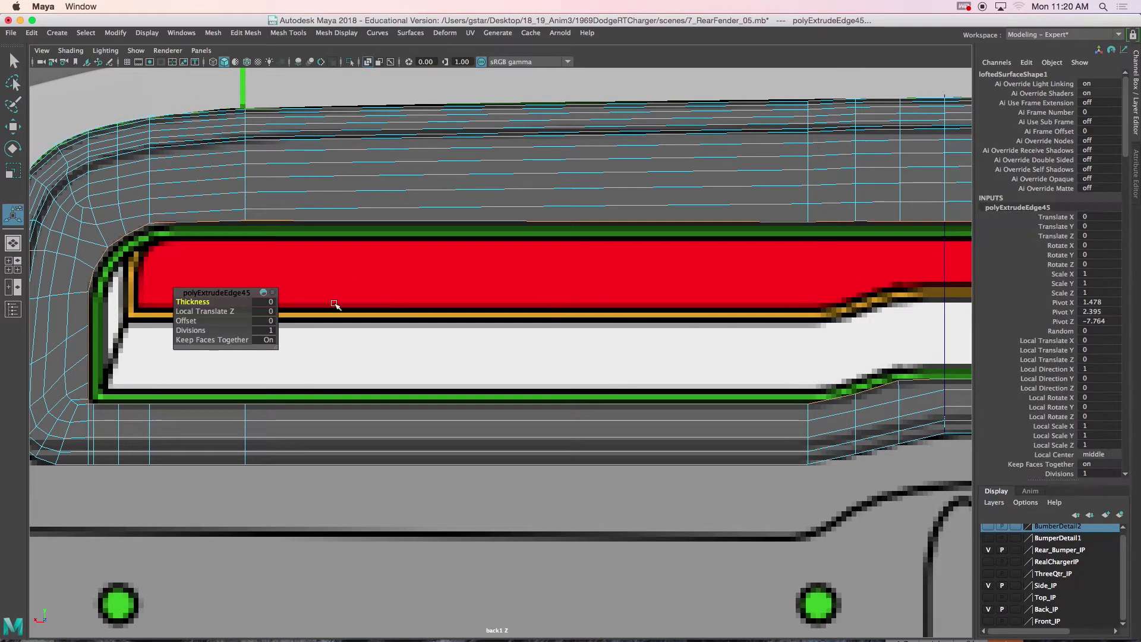
pyautogui.keyDown('alt'); pyautogui.moveTo(619, 278); pyautogui.dragTo(305, 298, button='middle'); pyautogui.keyUp('alt')
pyautogui.keyDown('alt'); pyautogui.moveTo(305, 297); pyautogui.dragTo(466, 336, button='right'); pyautogui.keyUp('alt')
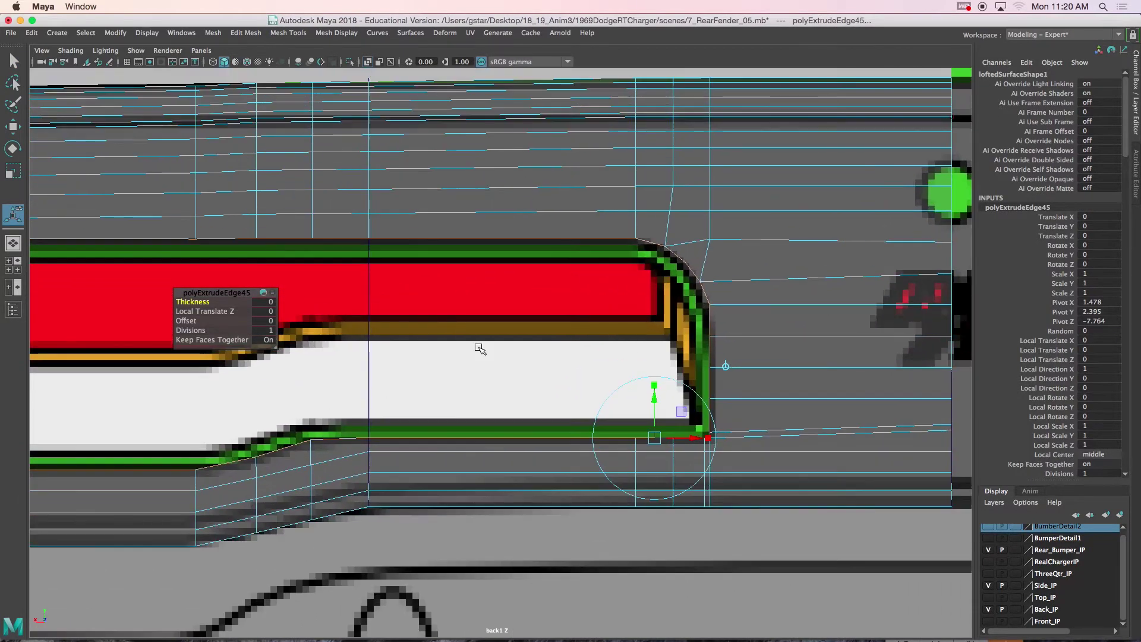
pyautogui.keyDown('alt'); pyautogui.moveTo(560, 360); pyautogui.dragTo(478, 328, button='middle'); pyautogui.keyUp('alt')
pyautogui.keyDown('alt'); pyautogui.moveTo(478, 328); pyautogui.dragTo(570, 378, button='right'); pyautogui.keyUp('alt')
pyautogui.moveTo(590, 375); pyautogui.dragTo(562, 353)
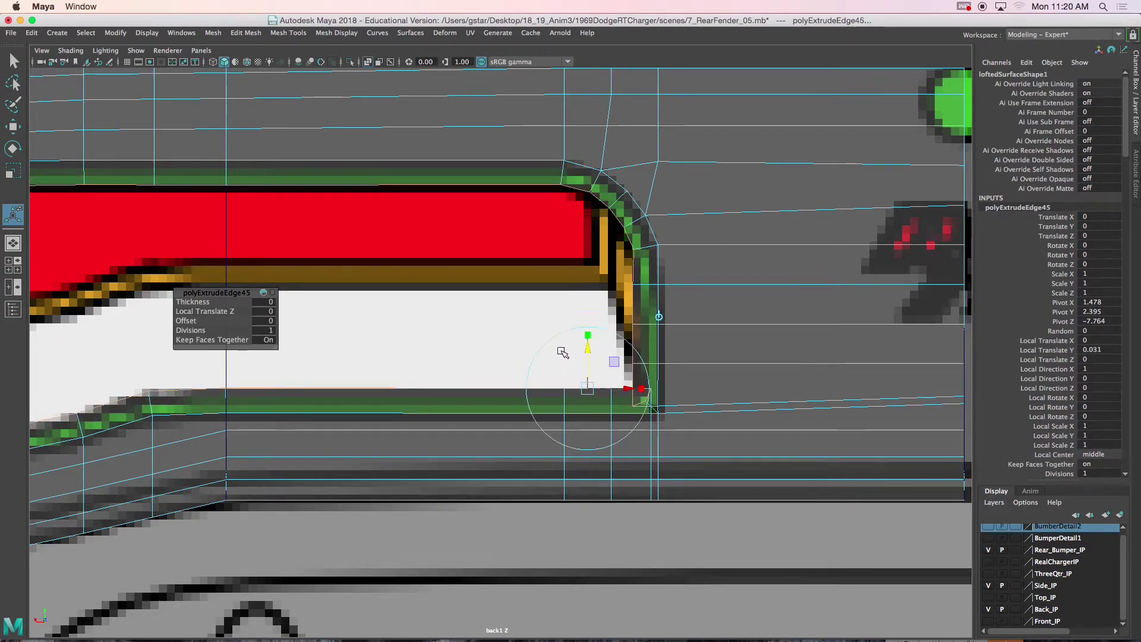
# Step: Turn off X-ray shading to check the extruded strip at the opening's lower outer corner
pyautogui.moveTo(547, 364)
pyautogui.keyDown('alt'); pyautogui.mouseDown(button='middle')
pyautogui.moveTo(603, 314)
pyautogui.moveTo(737, 306)
pyautogui.moveTo(685, 337)
pyautogui.moveTo(847, 356)
pyautogui.moveTo(922, 349)
pyautogui.moveTo(1061, 402)
pyautogui.mouseUp(button='middle'); pyautogui.keyUp('alt')
pyautogui.keyDown('alt'); pyautogui.moveTo(657, 406); pyautogui.dragTo(769, 408, button='middle'); pyautogui.keyUp('alt')
pyautogui.scroll(4, 711, 415)
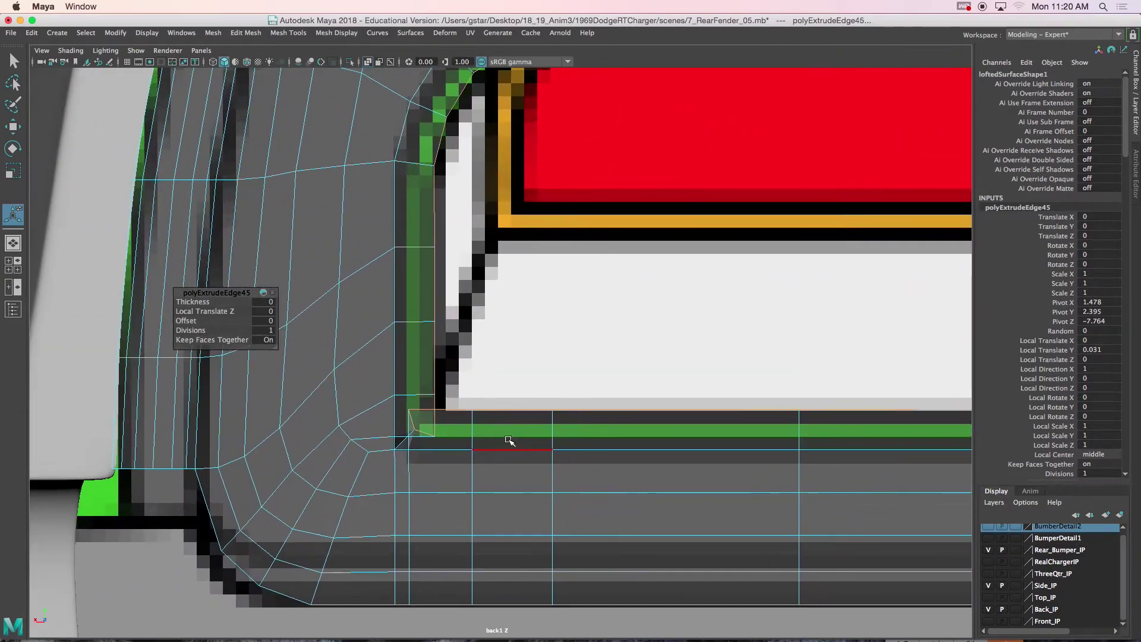
pyautogui.keyDown('alt'); pyautogui.moveTo(508, 440); pyautogui.dragTo(588, 407, button='middle'); pyautogui.keyUp('alt')
pyautogui.scroll(2, 588, 408)
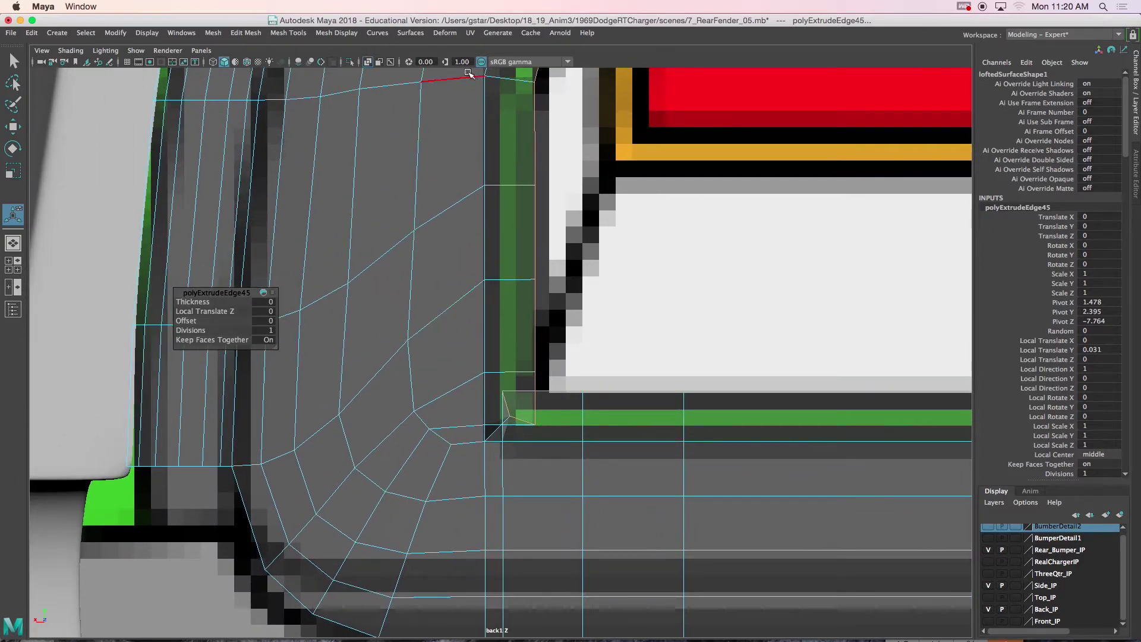
pyautogui.click(369, 61)
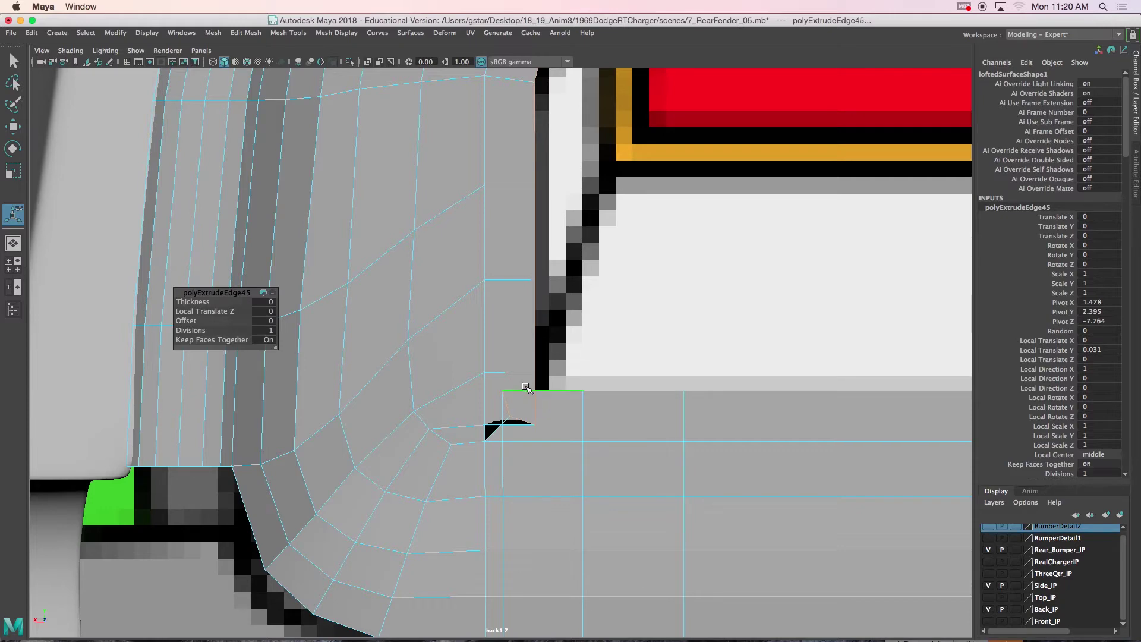
# Step: Change the Move tool's axis orientation and pull the crossed side vertex of the extruded corner up out of the overlap
pyautogui.keyDown('alt'); pyautogui.moveTo(548, 441); pyautogui.dragTo(514, 417, button='middle'); pyautogui.keyUp('alt')
pyautogui.scroll(1, 513, 417)
pyautogui.moveTo(507, 400); pyautogui.dragTo(451, 305, button='right')
pyautogui.scroll(1, 527, 366)
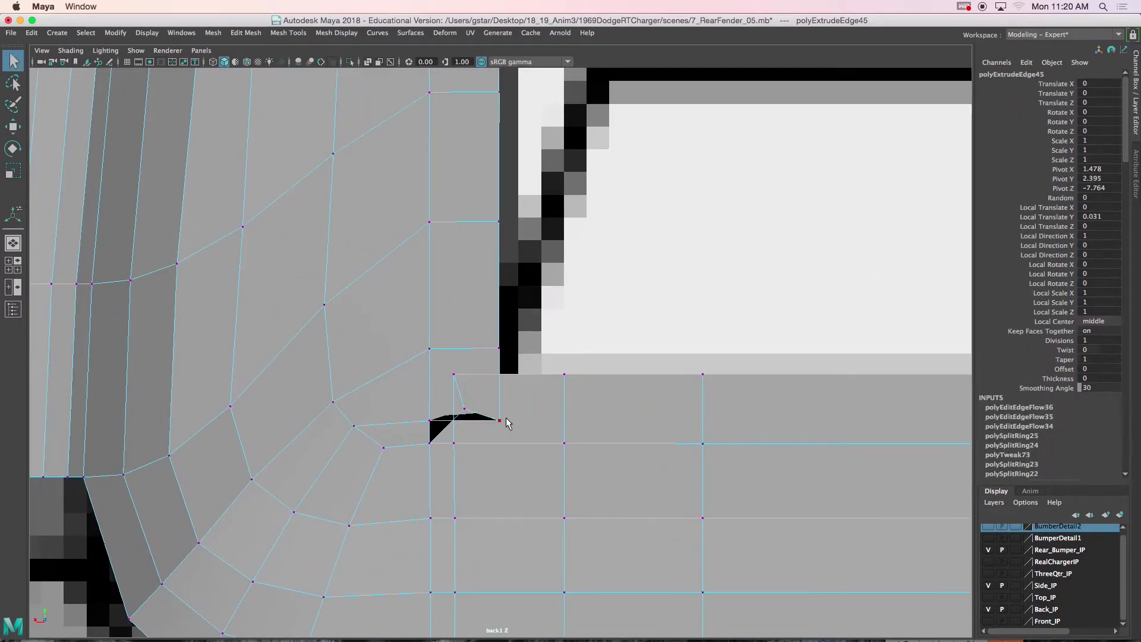
pyautogui.click(501, 417)
pyautogui.press('w')
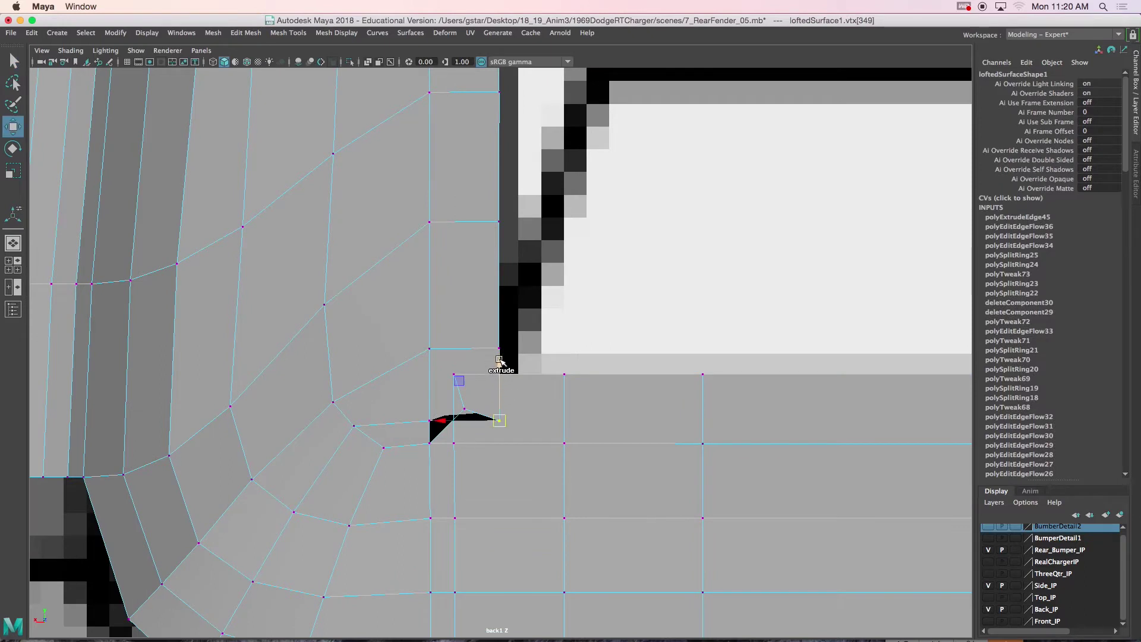
pyautogui.keyDown('shift'); pyautogui.moveTo(487, 386); pyautogui.dragTo(508, 364, button='right'); pyautogui.keyUp('shift')
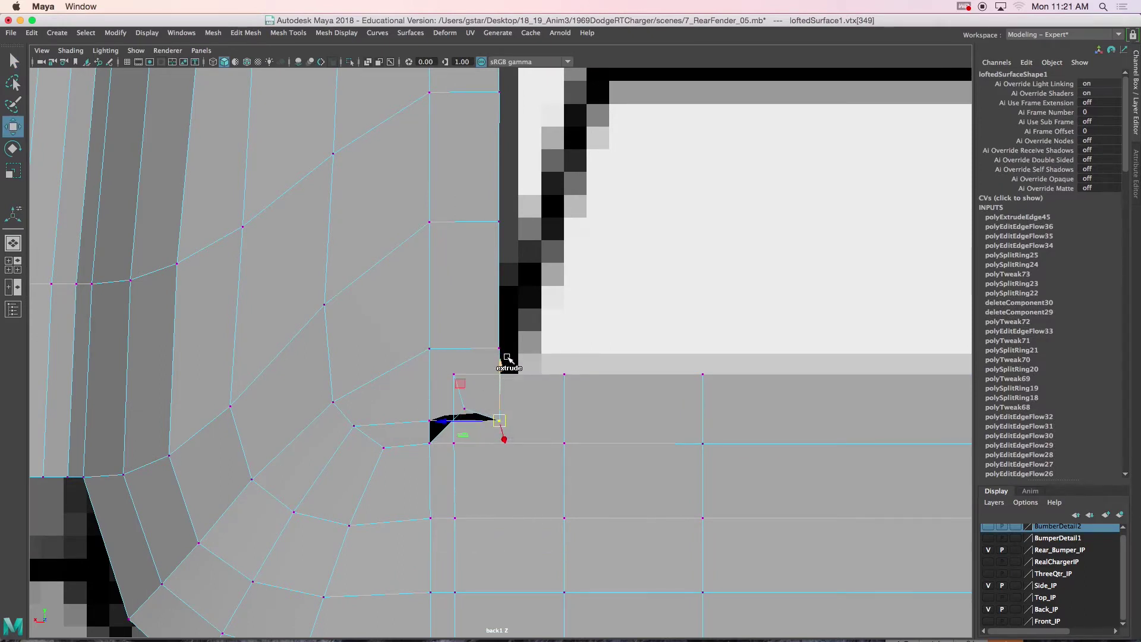
pyautogui.press('space')
pyautogui.press('space')
pyautogui.press('f')
pyautogui.keyDown('alt'); pyautogui.moveTo(507, 360); pyautogui.dragTo(571, 332); pyautogui.keyUp('alt')
pyautogui.moveTo(500, 311); pyautogui.dragTo(466, 346)
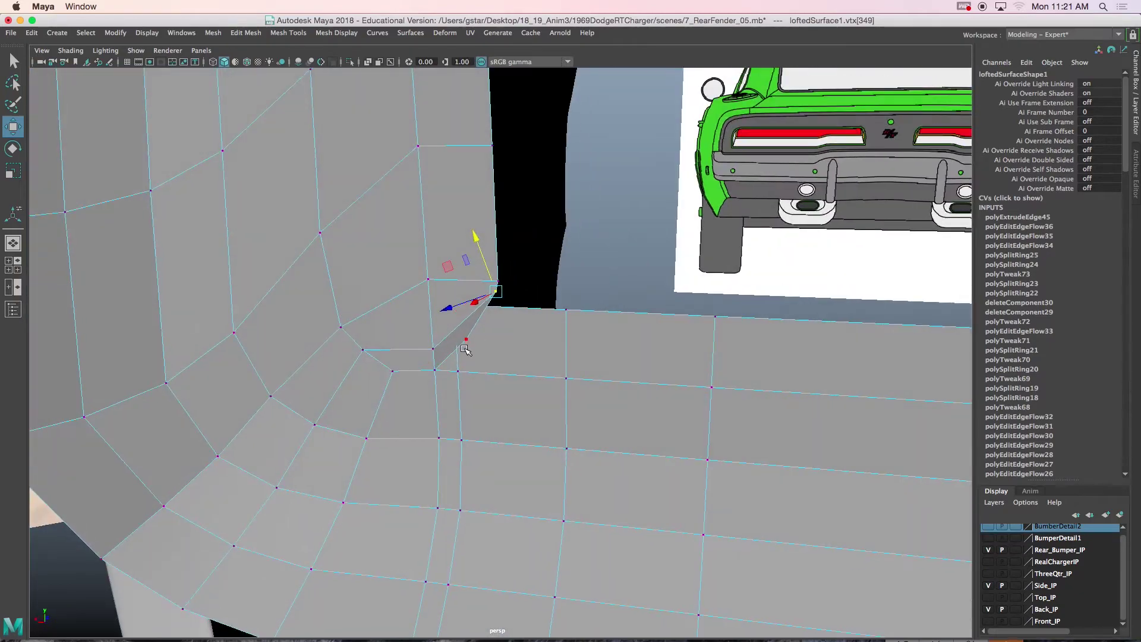
# Step: Move the other crossed vertex, on the extruded lower edge, out of the overlap towards the opening
pyautogui.press('4')
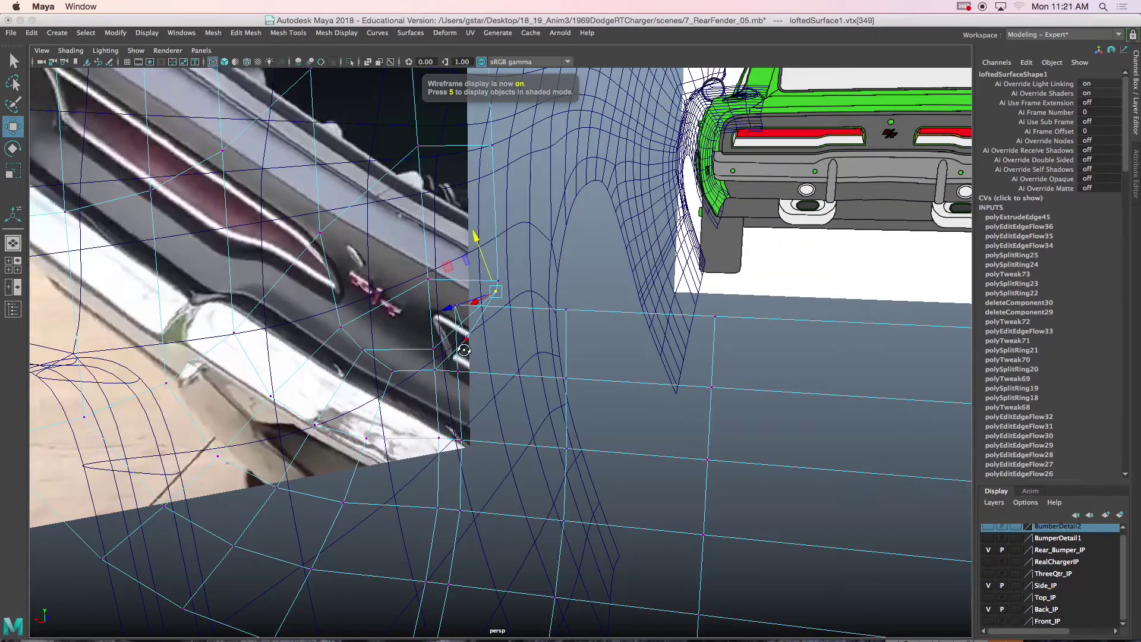
pyautogui.keyDown('alt'); pyautogui.moveTo(466, 360); pyautogui.dragTo(457, 318); pyautogui.keyUp('alt')
pyautogui.click(461, 306)
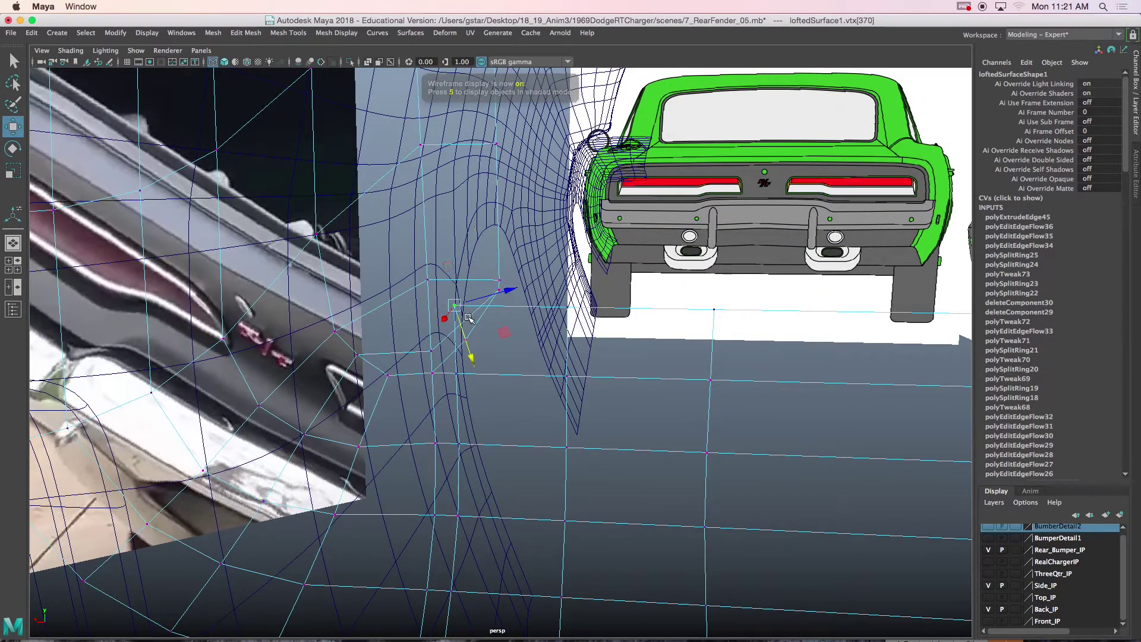
pyautogui.press('5')
pyautogui.keyDown('alt'); pyautogui.moveTo(468, 334); pyautogui.dragTo(574, 289); pyautogui.keyUp('alt')
pyautogui.moveTo(480, 349); pyautogui.dragTo(481, 351)
# Step: Move the middle vertex of the extruded corner diagonally towards the opening in the back view
pyautogui.keyDown('alt'); pyautogui.moveTo(481, 351); pyautogui.dragTo(445, 362); pyautogui.keyUp('alt')
pyautogui.keyDown('alt'); pyautogui.moveTo(512, 339); pyautogui.dragTo(532, 320); pyautogui.keyUp('alt')
pyautogui.press('space')
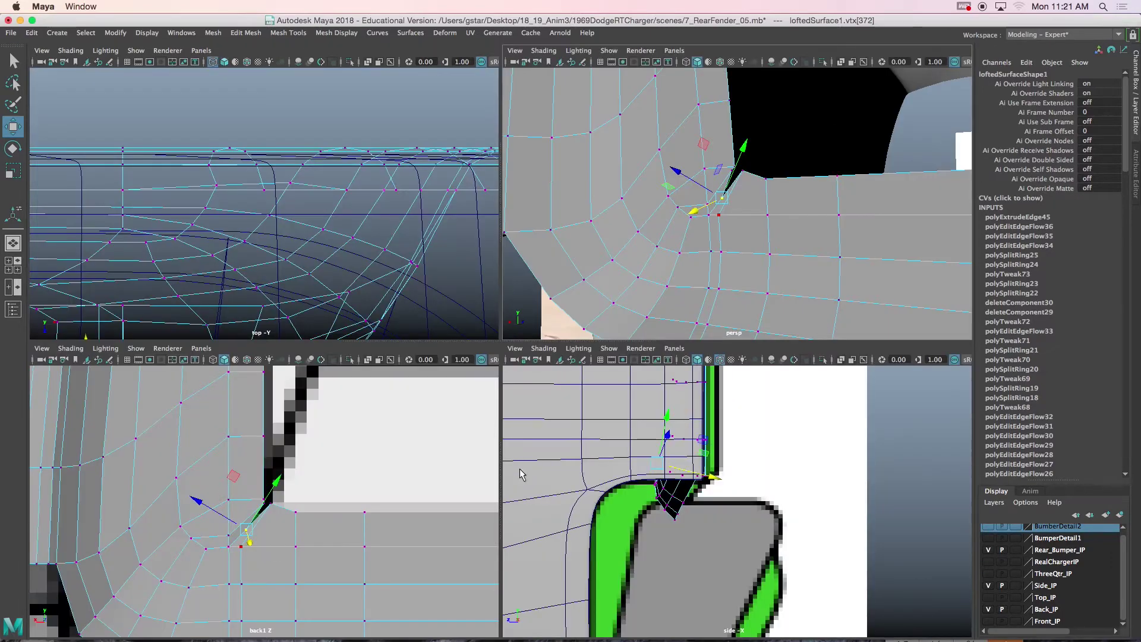
pyautogui.press('space')
pyautogui.scroll(2, 458, 439)
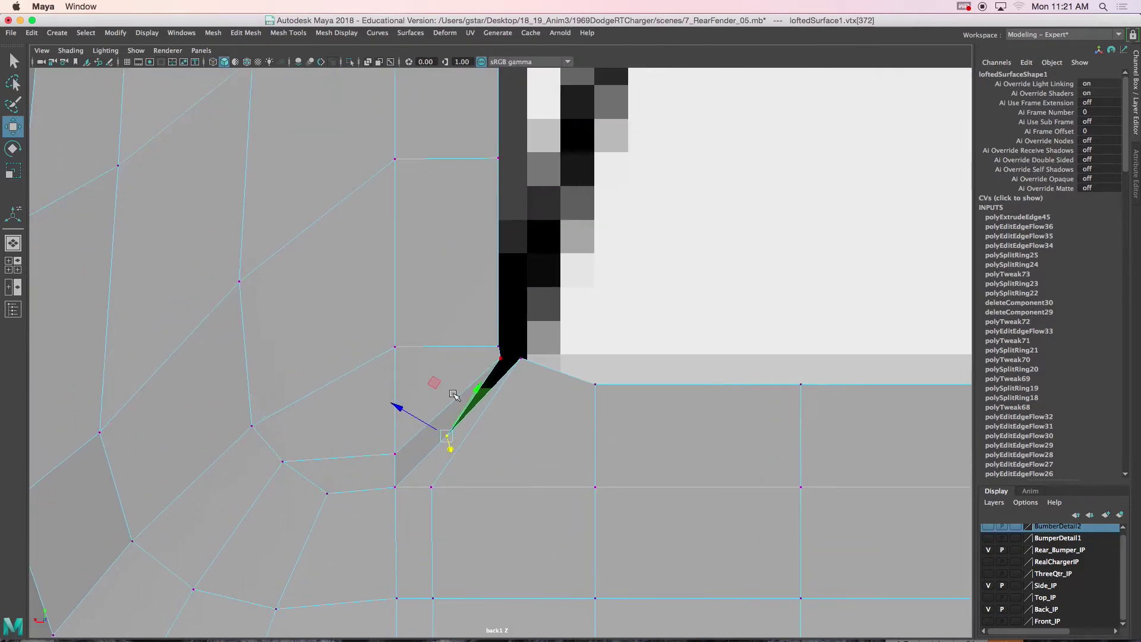
pyautogui.moveTo(440, 382); pyautogui.dragTo(481, 337)
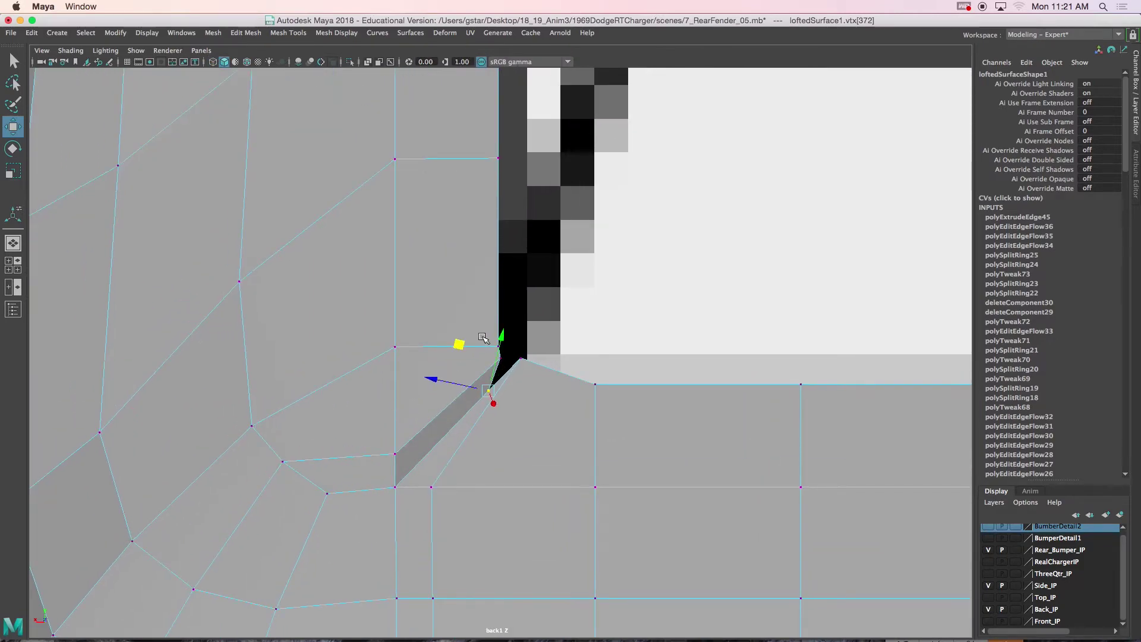
# Step: In wireframe, lower the vertex beside the corner so it lines up with the extruded horizontal lower edge
pyautogui.press('4')
pyautogui.scroll(2, 495, 378)
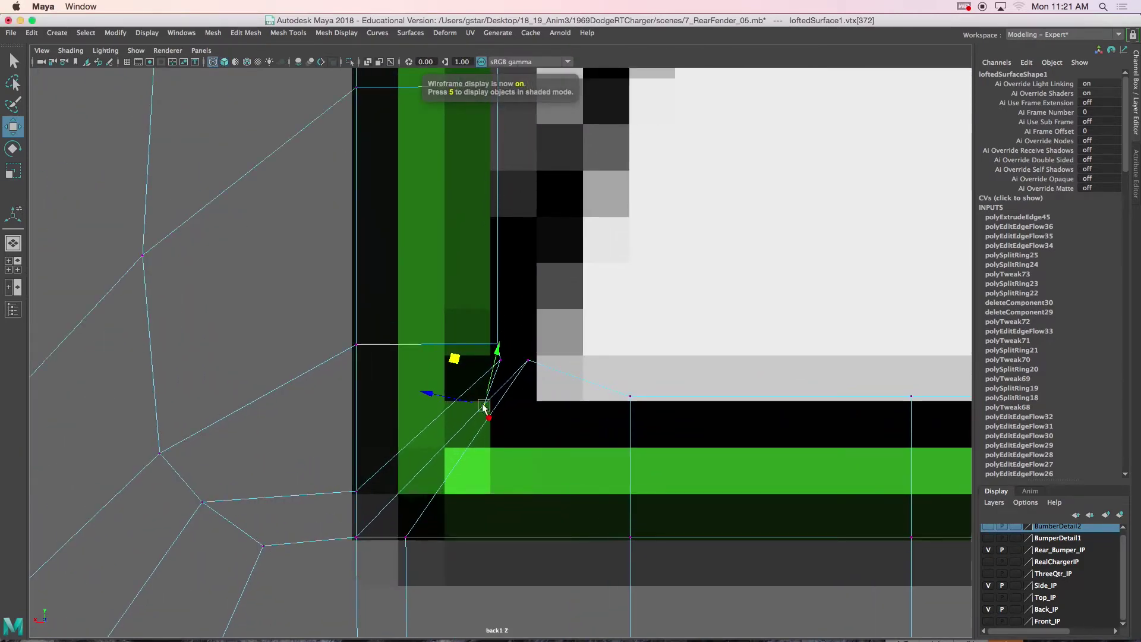
pyautogui.click(527, 359)
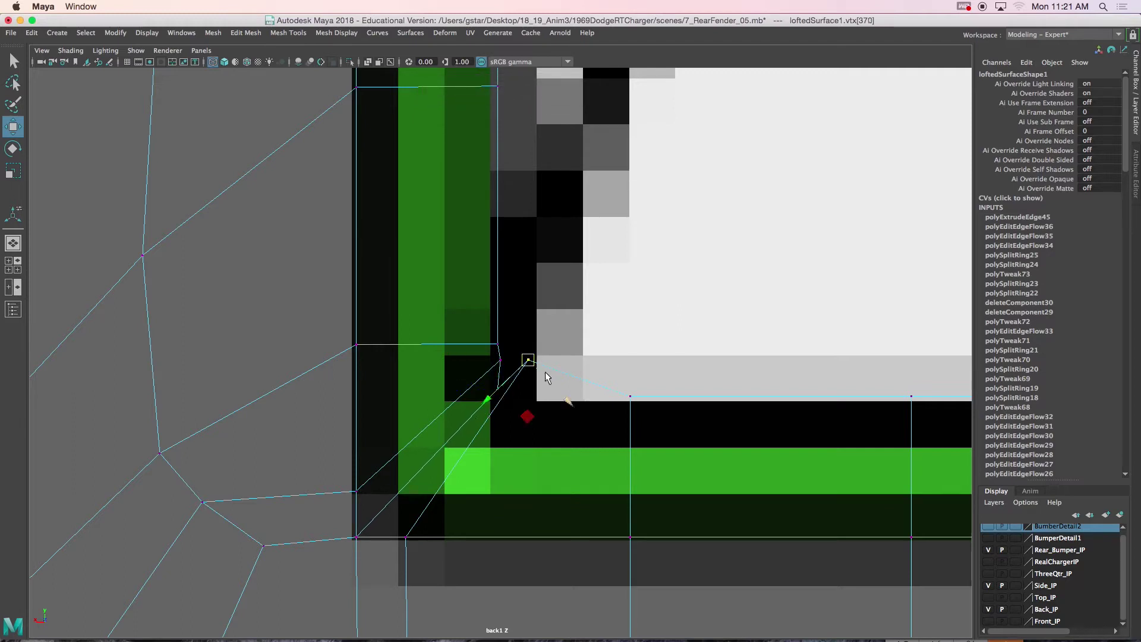
pyautogui.moveTo(548, 362); pyautogui.dragTo(511, 360)
pyautogui.moveTo(530, 330); pyautogui.dragTo(605, 396)
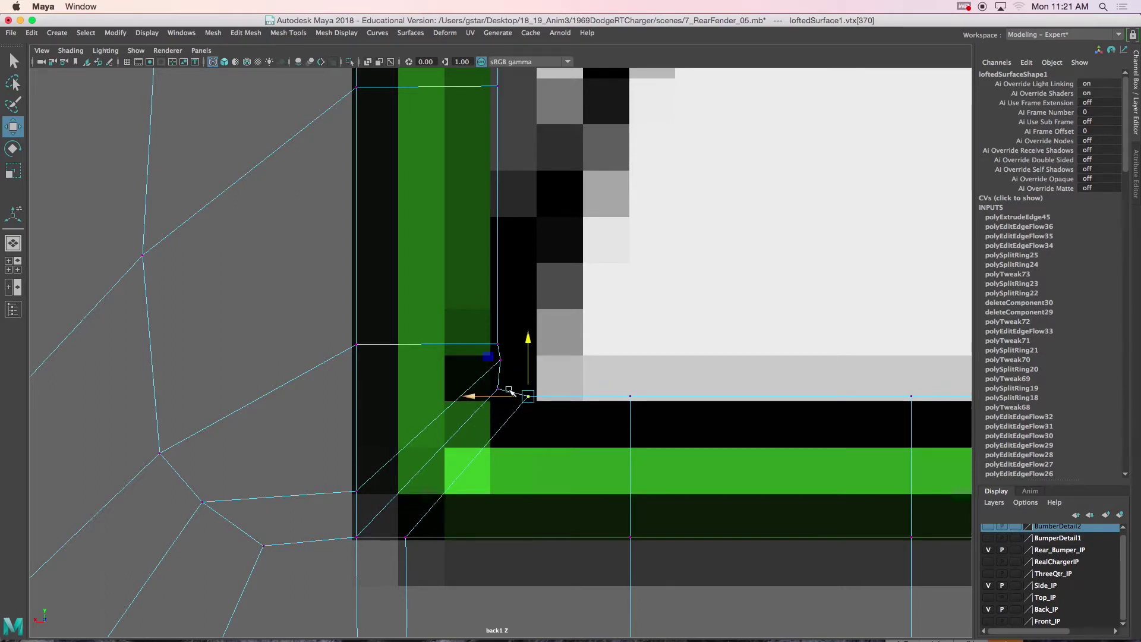
# Step: Align the lowest side vertex with the extruded vertical edge and adjust the corner vertex below it
pyautogui.click(493, 368)
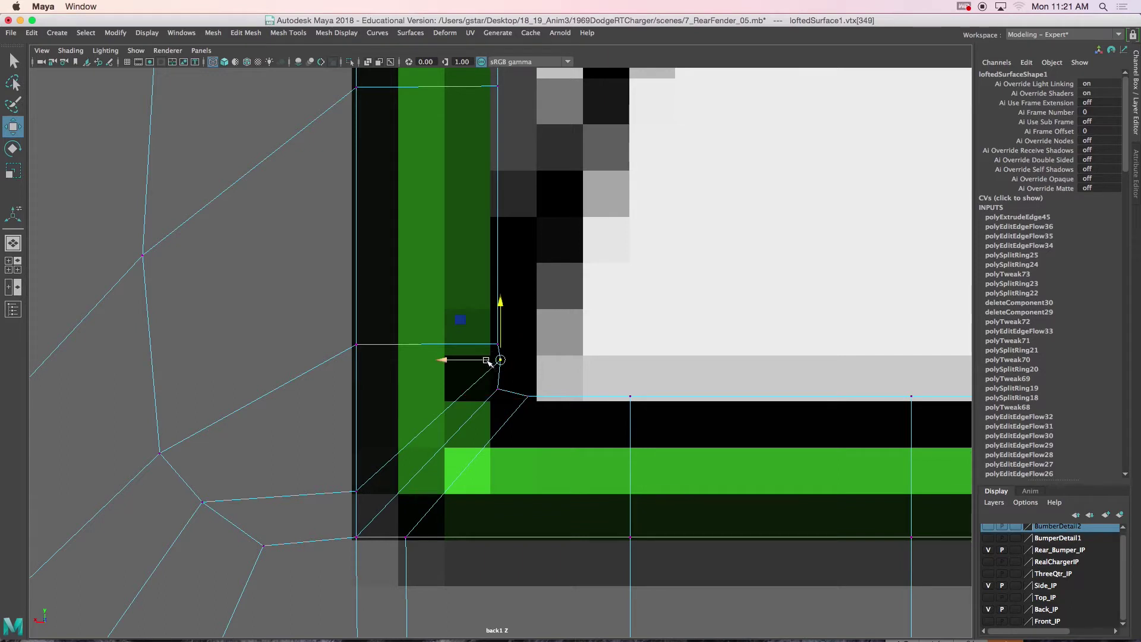
pyautogui.moveTo(480, 362); pyautogui.dragTo(478, 361)
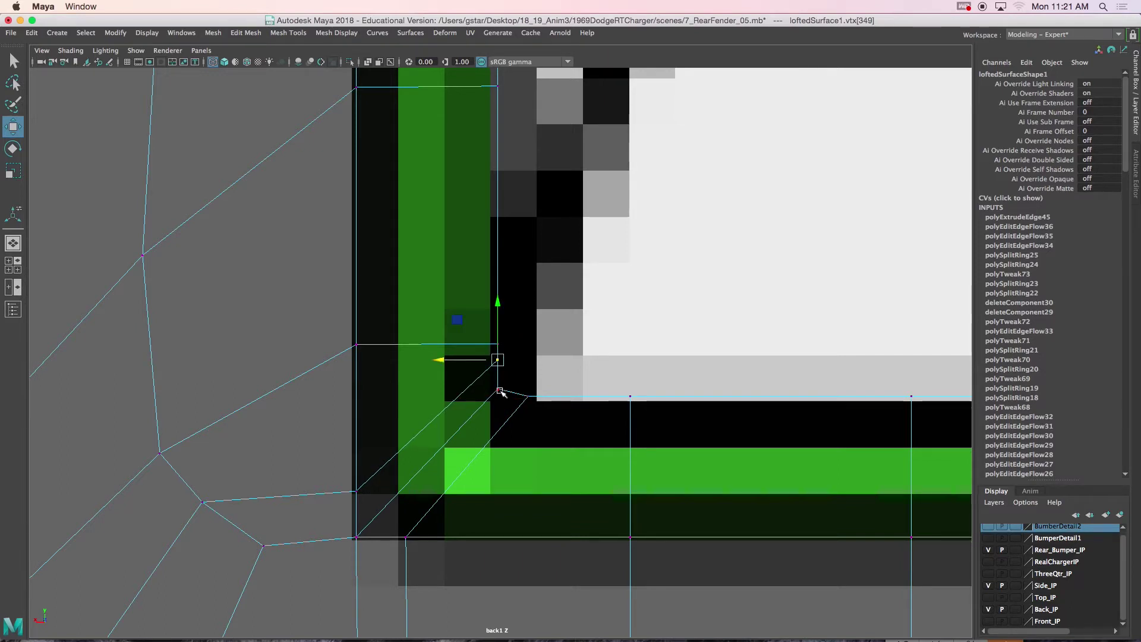
pyautogui.moveTo(497, 359); pyautogui.dragTo(501, 405)
# Step: Adjust the depth of the lowest side vertex of the extruded corner in the perspective view
pyautogui.click(498, 360)
pyautogui.press('space')
pyautogui.press('space')
pyautogui.keyDown('alt'); pyautogui.moveTo(686, 235); pyautogui.dragTo(607, 294); pyautogui.keyUp('alt')
pyautogui.scroll(2, 613, 267)
pyautogui.scroll(-2, 610, 270)
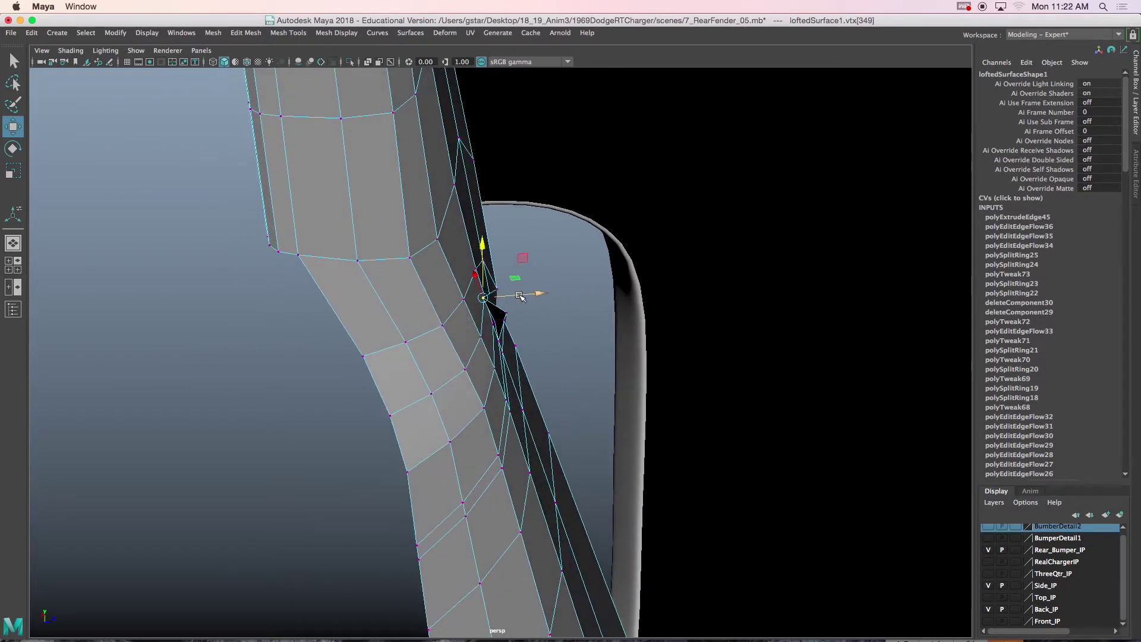
pyautogui.moveTo(518, 294); pyautogui.dragTo(516, 328)
# Step: Adjust the depth of the neighbouring extruded corner vertices so they follow the side edge of the opening
pyautogui.click(507, 333)
pyautogui.keyDown('alt'); pyautogui.moveTo(516, 345); pyautogui.dragTo(461, 357); pyautogui.keyUp('alt')
pyautogui.scroll(5, 537, 356)
pyautogui.scroll(-6, 537, 356)
pyautogui.scroll(8, 517, 357)
pyautogui.click(408, 296)
pyautogui.keyDown('alt'); pyautogui.moveTo(408, 296); pyautogui.dragTo(428, 317); pyautogui.keyUp('alt')
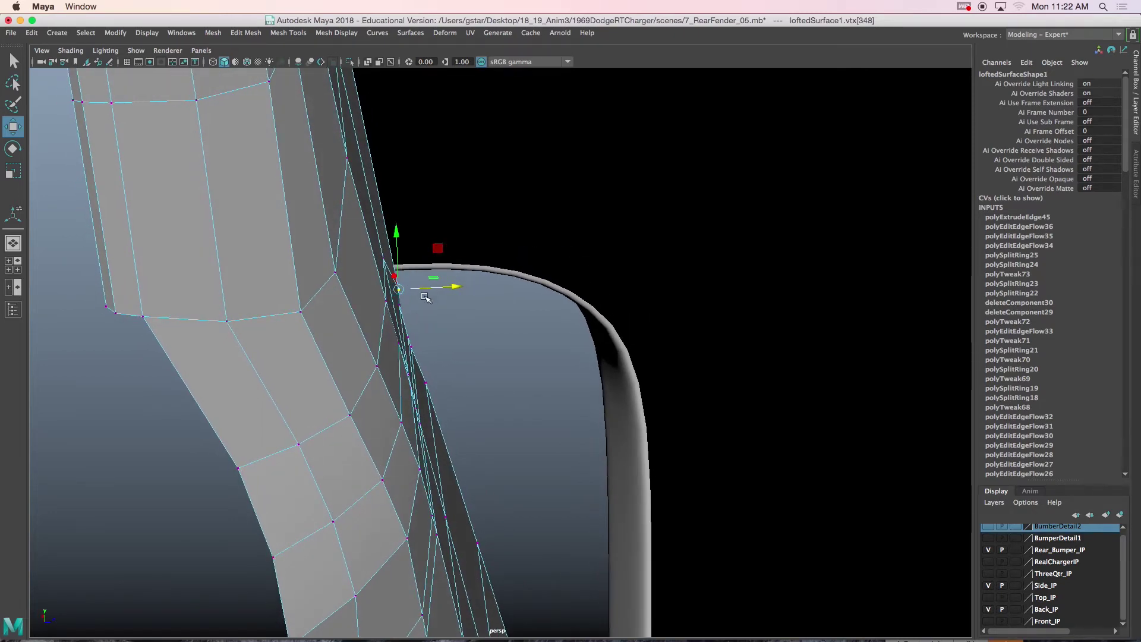
pyautogui.keyDown('alt'); pyautogui.moveTo(424, 303); pyautogui.dragTo(389, 295); pyautogui.keyUp('alt')
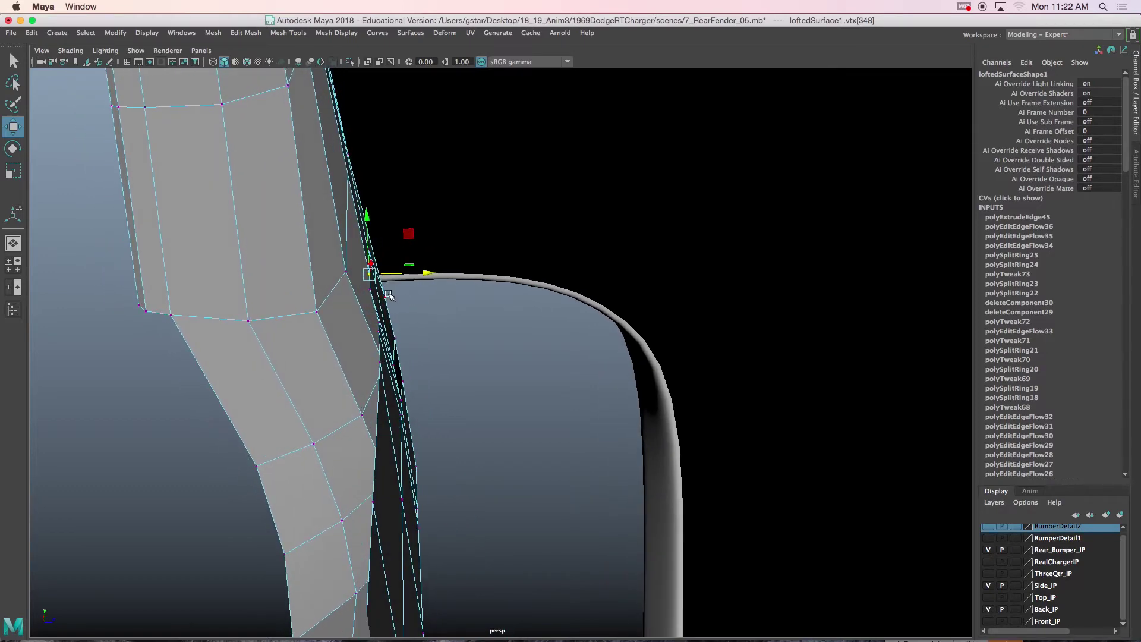
pyautogui.moveTo(389, 290)
pyautogui.mouseDown()
pyautogui.moveTo(378, 280)
pyautogui.moveTo(466, 301)
pyautogui.moveTo(293, 309)
pyautogui.moveTo(492, 297)
pyautogui.mouseUp()
pyautogui.scroll(-3, 603, 327)
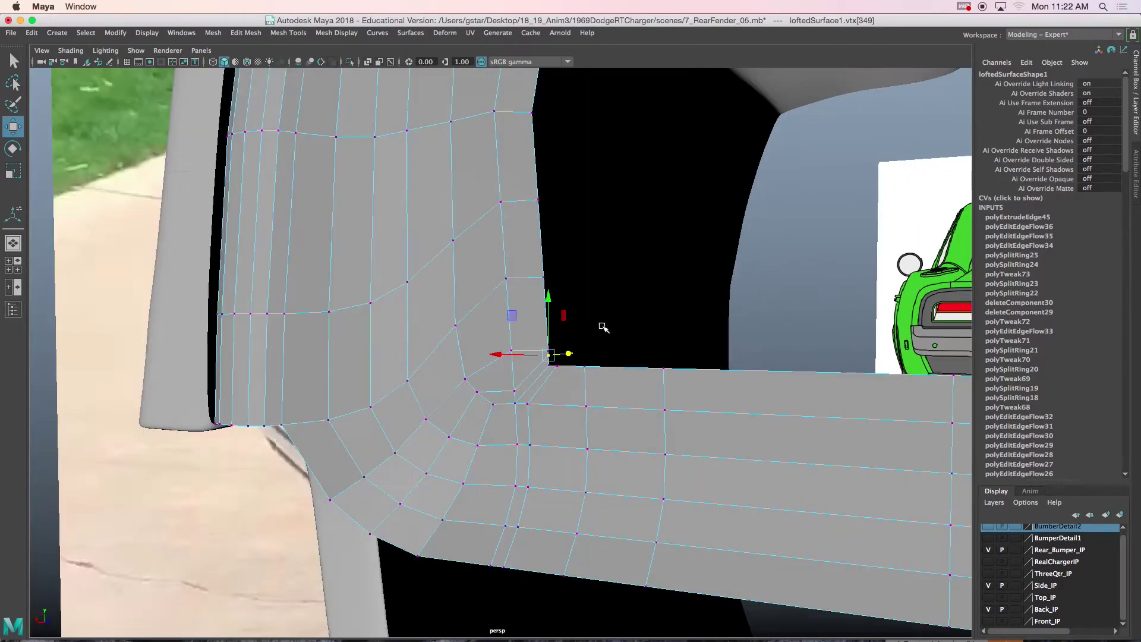
# Step: Raise the side vertex just above the extruded corner along the vertical edge of the opening, spacing it away from the corner
pyautogui.keyDown('alt'); pyautogui.moveTo(600, 324); pyautogui.dragTo(608, 364); pyautogui.keyUp('alt')
pyautogui.press('space')
pyautogui.press('space')
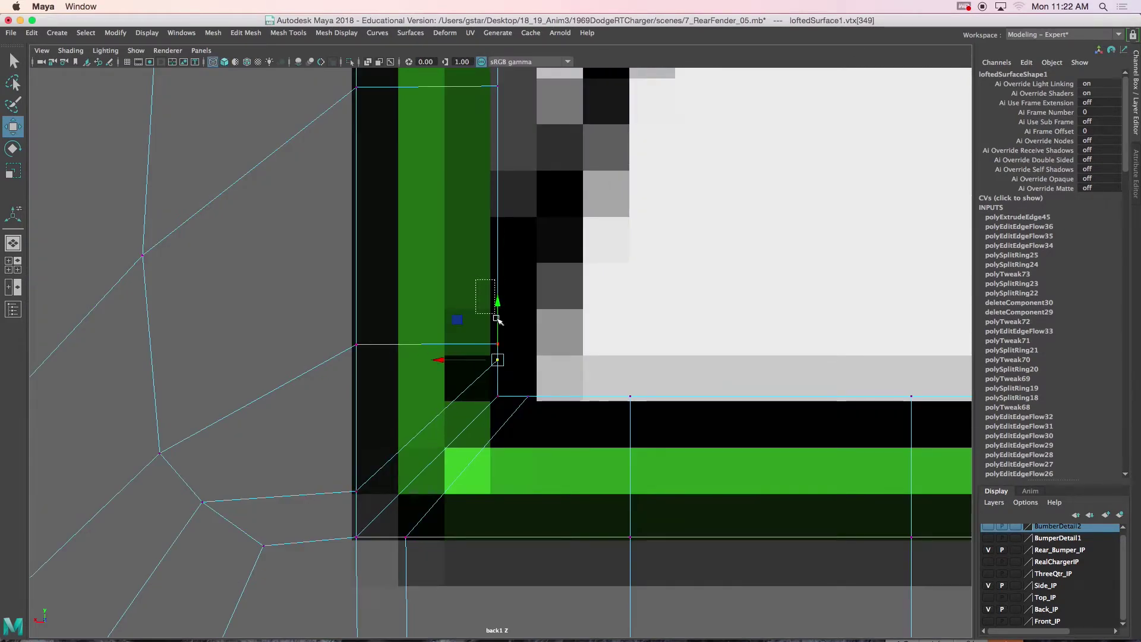
pyautogui.click(498, 345)
pyautogui.press('space')
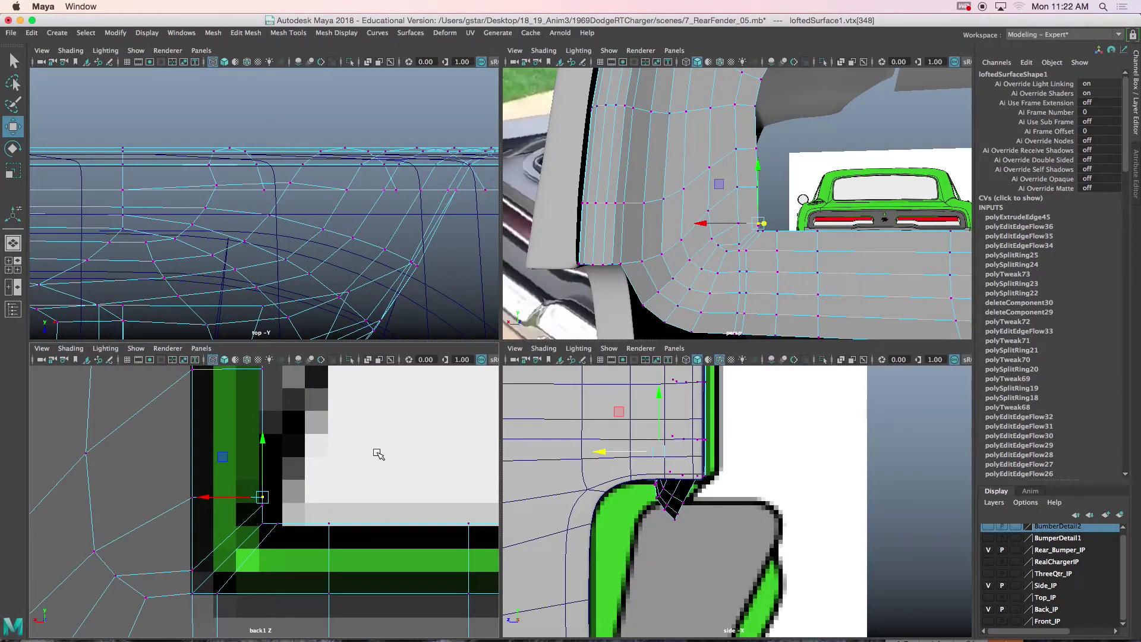
pyautogui.press('space')
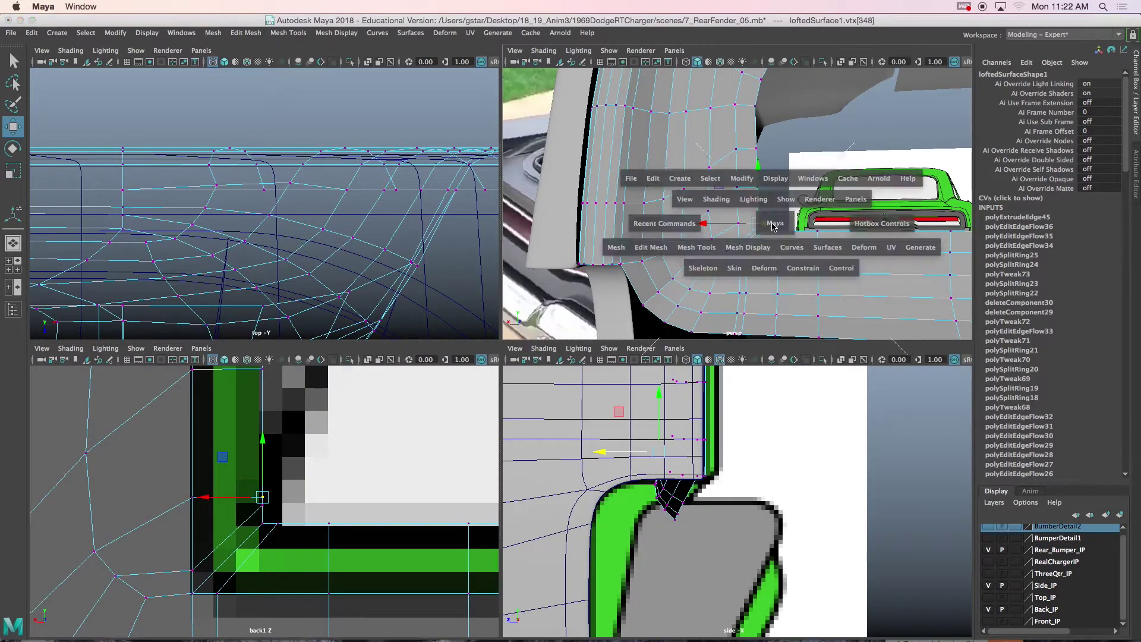
pyautogui.keyDown('alt'); pyautogui.moveTo(654, 273); pyautogui.dragTo(517, 330); pyautogui.keyUp('alt')
pyautogui.moveTo(517, 330)
pyautogui.keyDown('alt'); pyautogui.mouseDown(button='middle')
pyautogui.moveTo(534, 305)
pyautogui.moveTo(502, 338)
pyautogui.moveTo(525, 338)
pyautogui.mouseUp(button='middle'); pyautogui.keyUp('alt')
pyautogui.scroll(2, 520, 325)
pyautogui.scroll(-1, 520, 325)
pyautogui.click(387, 399)
pyautogui.keyDown('alt'); pyautogui.moveTo(411, 400); pyautogui.dragTo(575, 409); pyautogui.keyUp('alt')
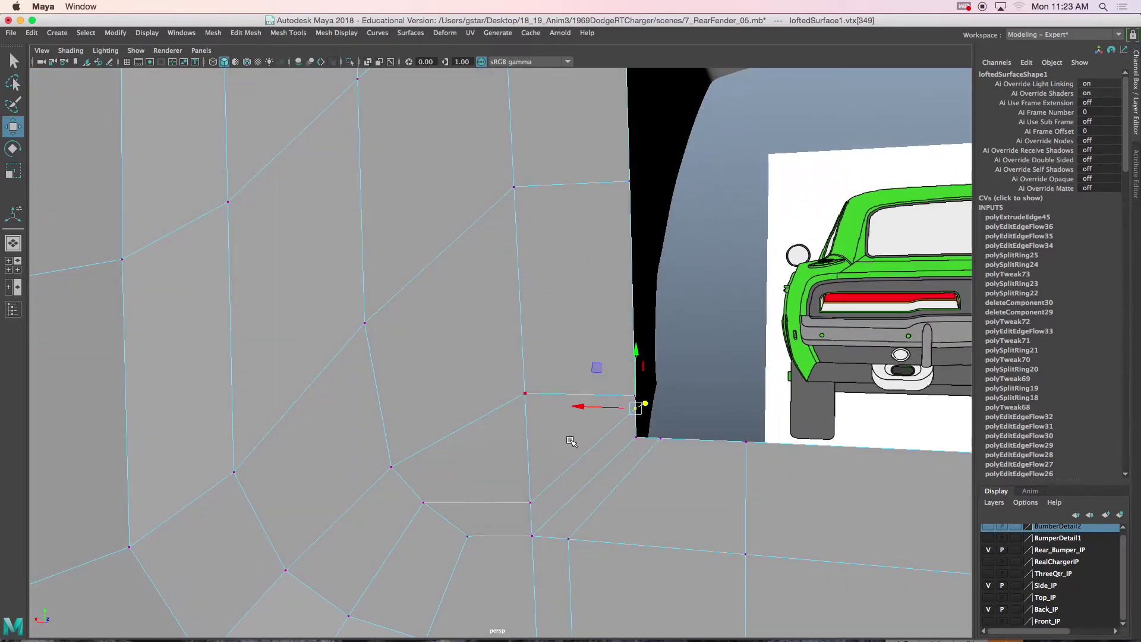
pyautogui.click(624, 395)
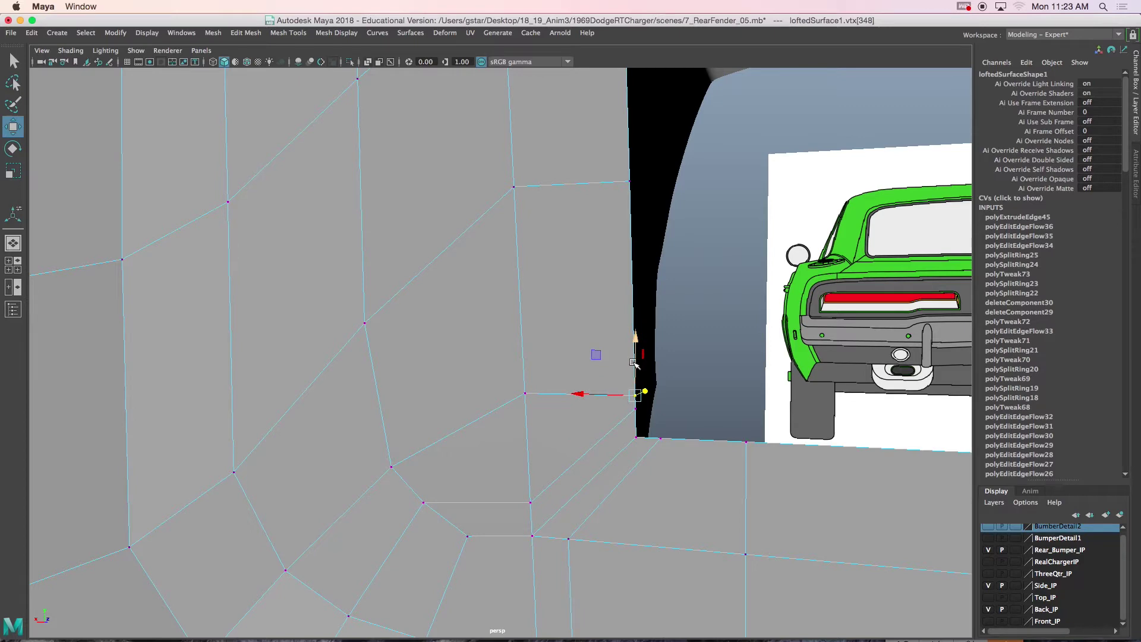
pyautogui.press('w')
pyautogui.moveTo(636, 393); pyautogui.dragTo(587, 400)
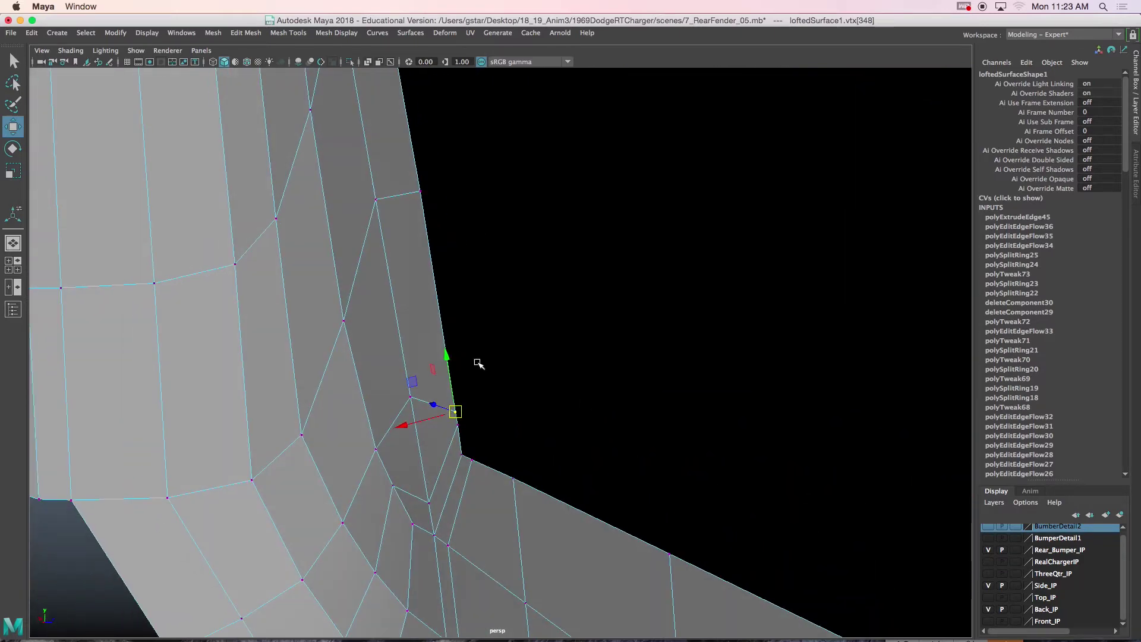
pyautogui.moveTo(444, 357); pyautogui.dragTo(507, 300)
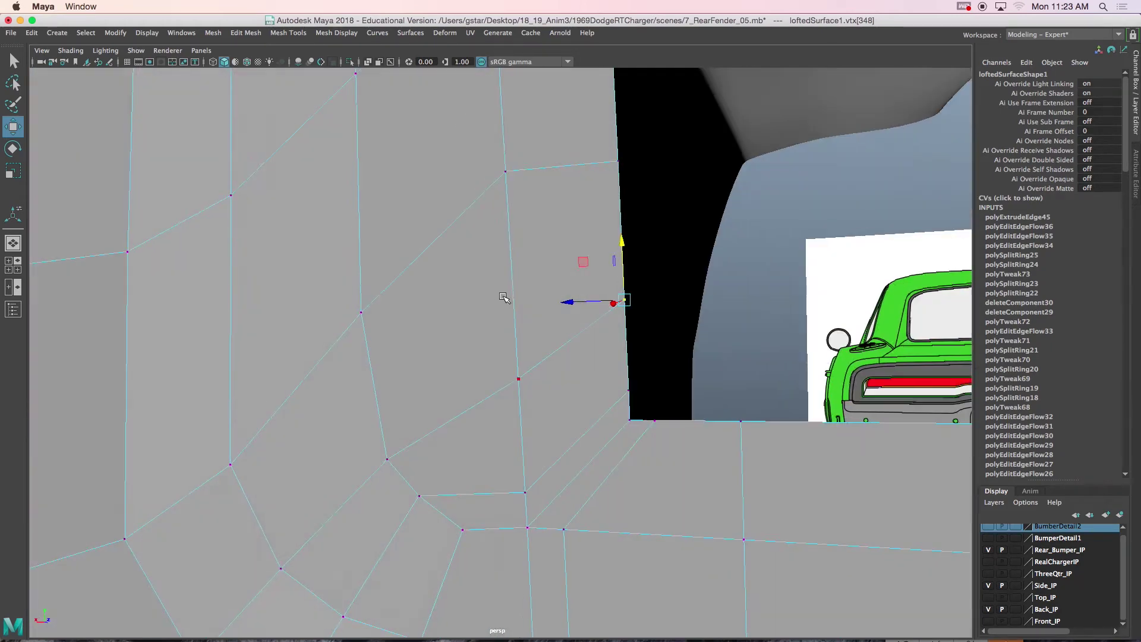
# Step: In the back view, shift the last extruded lower-edge vertex at the opening's inner lower corner to just short of the vertical side edge
pyautogui.scroll(-5, 505, 299)
pyautogui.press('space')
pyautogui.press('space')
pyautogui.scroll(-8, 552, 454)
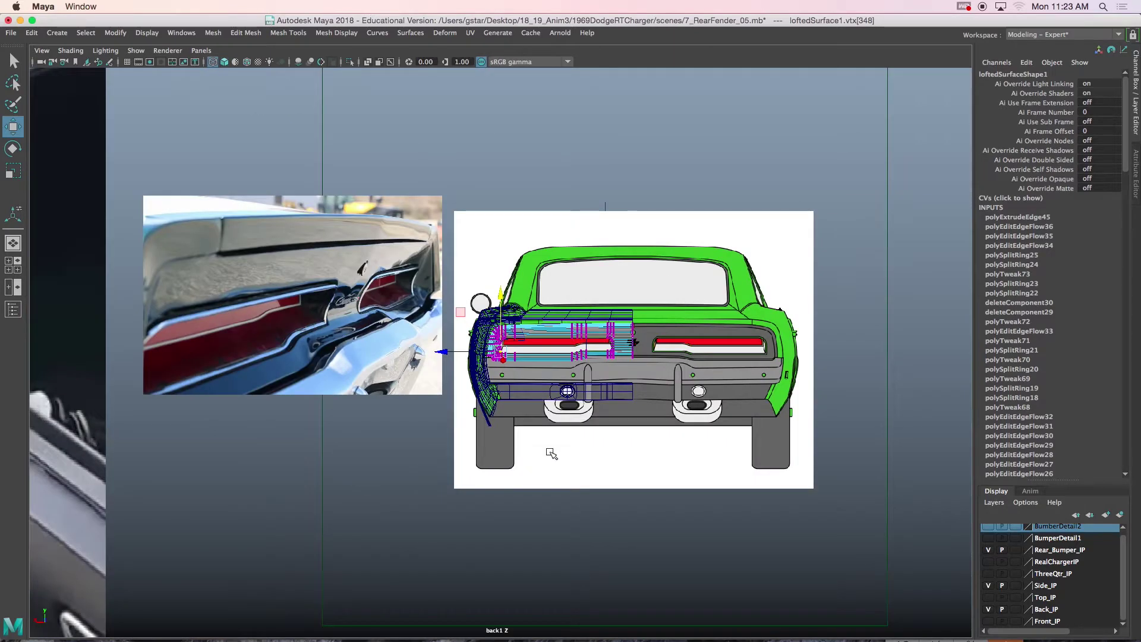
pyautogui.scroll(8, 633, 372)
pyautogui.scroll(10, 528, 371)
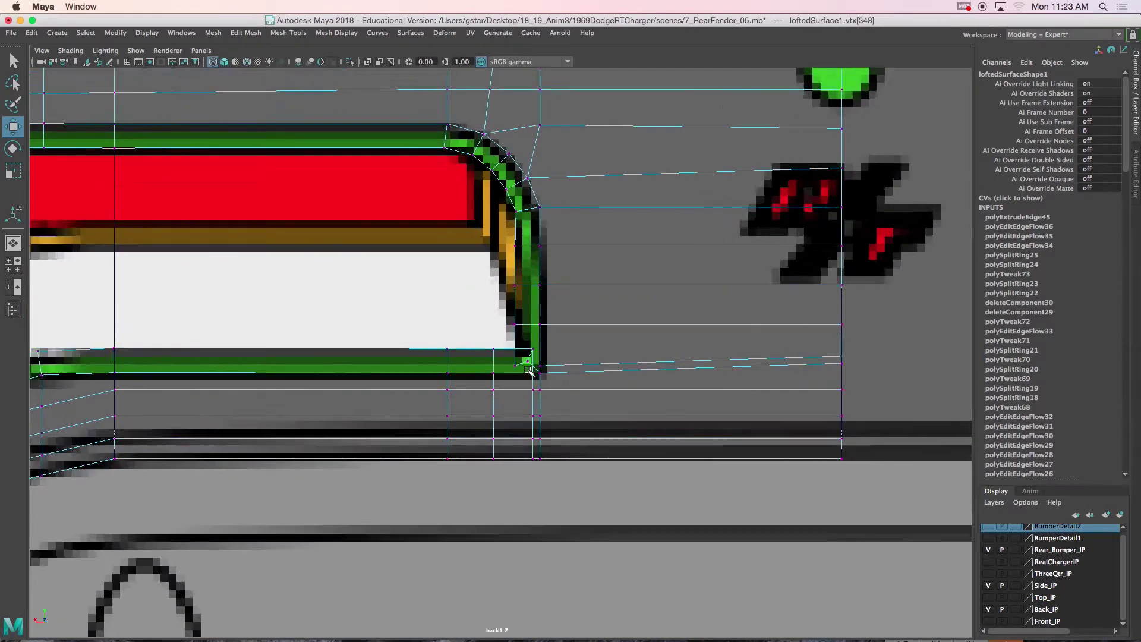
pyautogui.scroll(5, 529, 371)
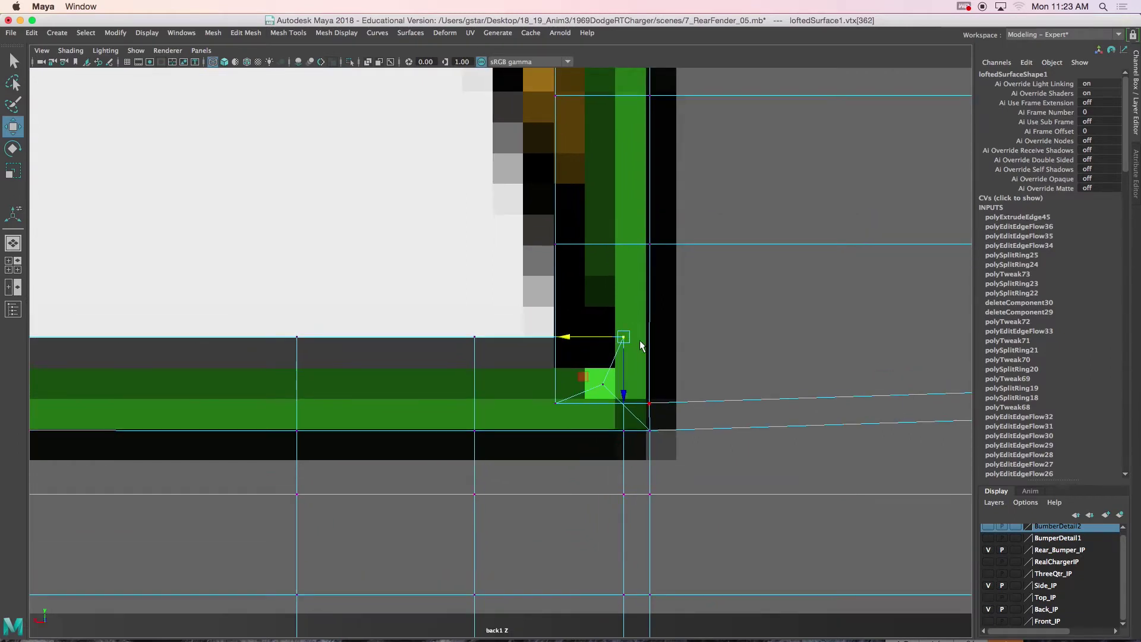
pyautogui.press('w')
pyautogui.moveTo(562, 372); pyautogui.dragTo(522, 374)
pyautogui.moveTo(565, 338); pyautogui.dragTo(481, 346)
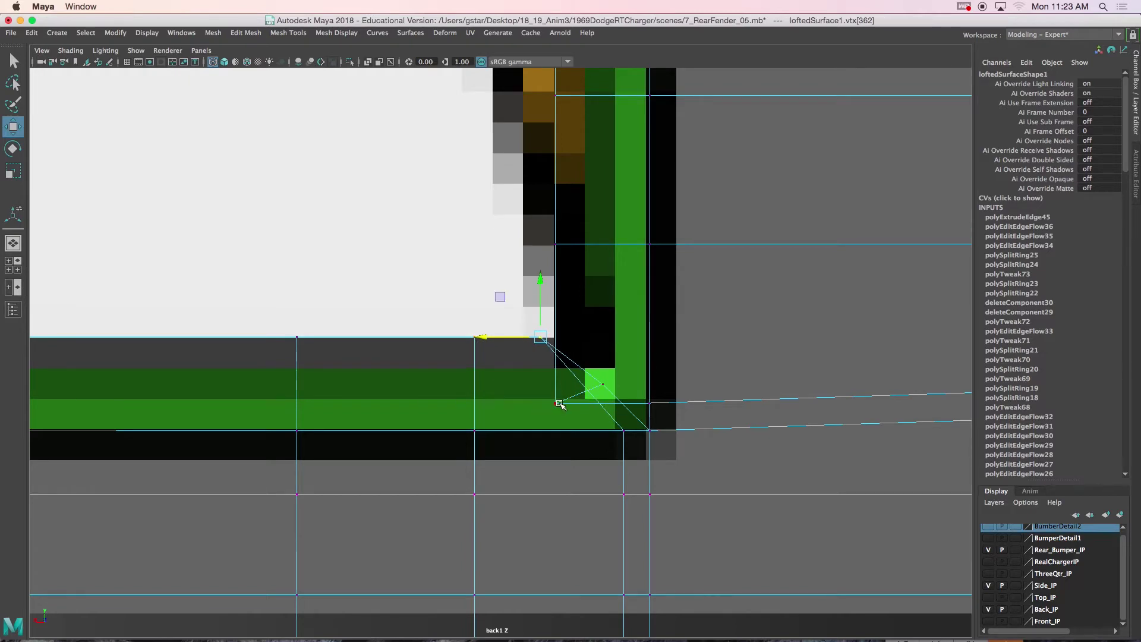
# Step: Raise the lowest extruded side vertex of the inner lower corner and adjust its depth in the perspective view
pyautogui.click(558, 405)
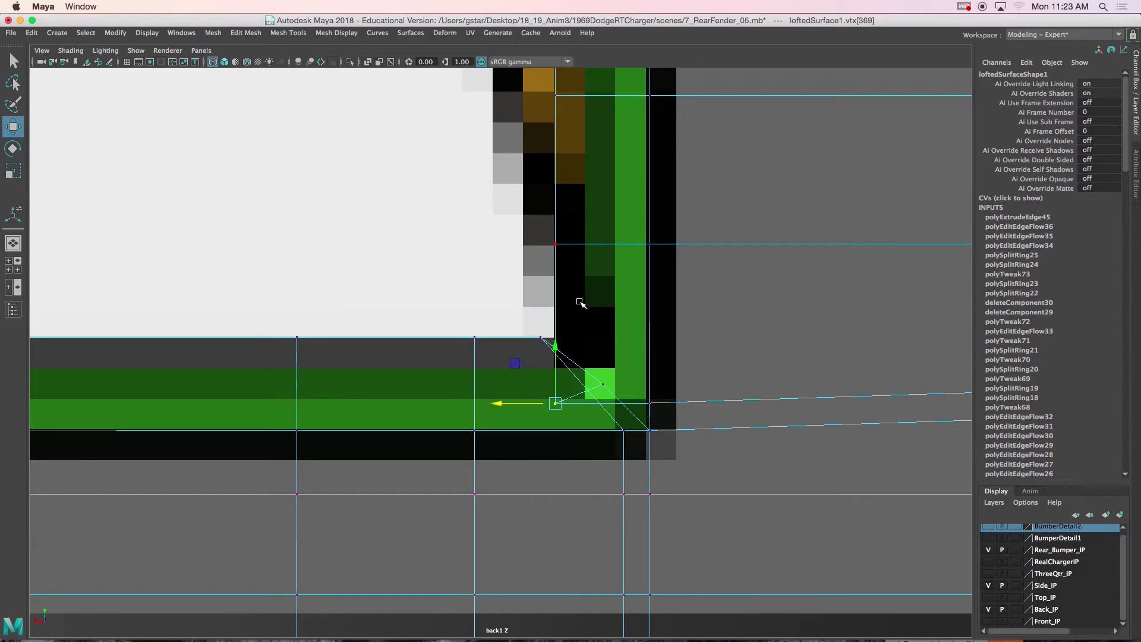
pyautogui.press('space')
pyautogui.press('space')
pyautogui.press('f')
pyautogui.keyDown('alt'); pyautogui.moveTo(664, 321); pyautogui.dragTo(732, 352); pyautogui.keyUp('alt')
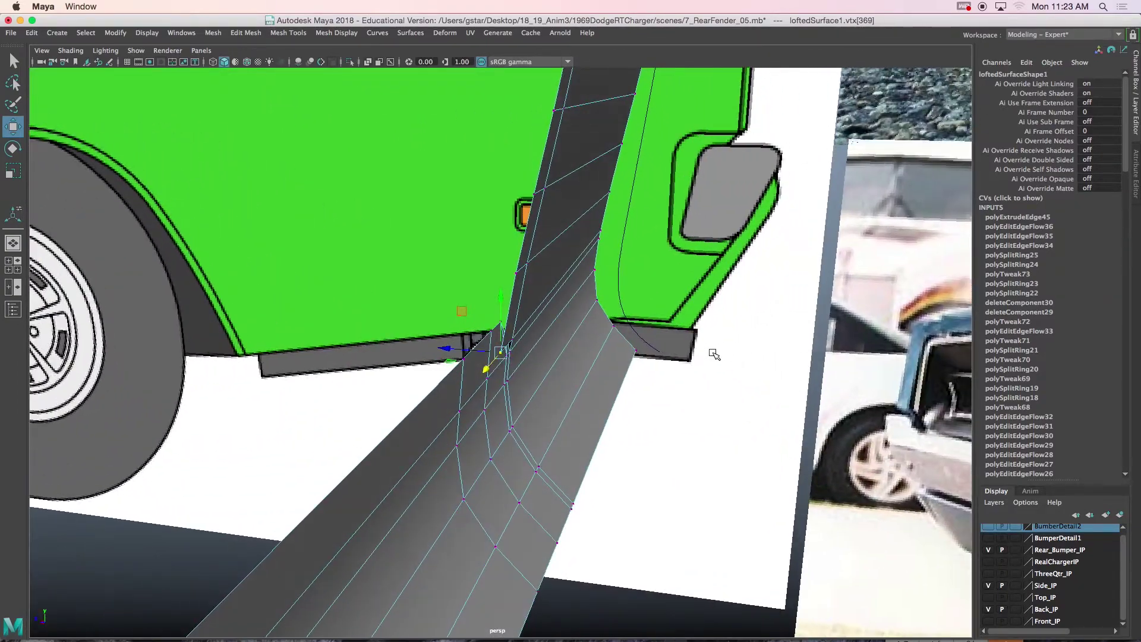
pyautogui.moveTo(582, 335); pyautogui.dragTo(522, 319)
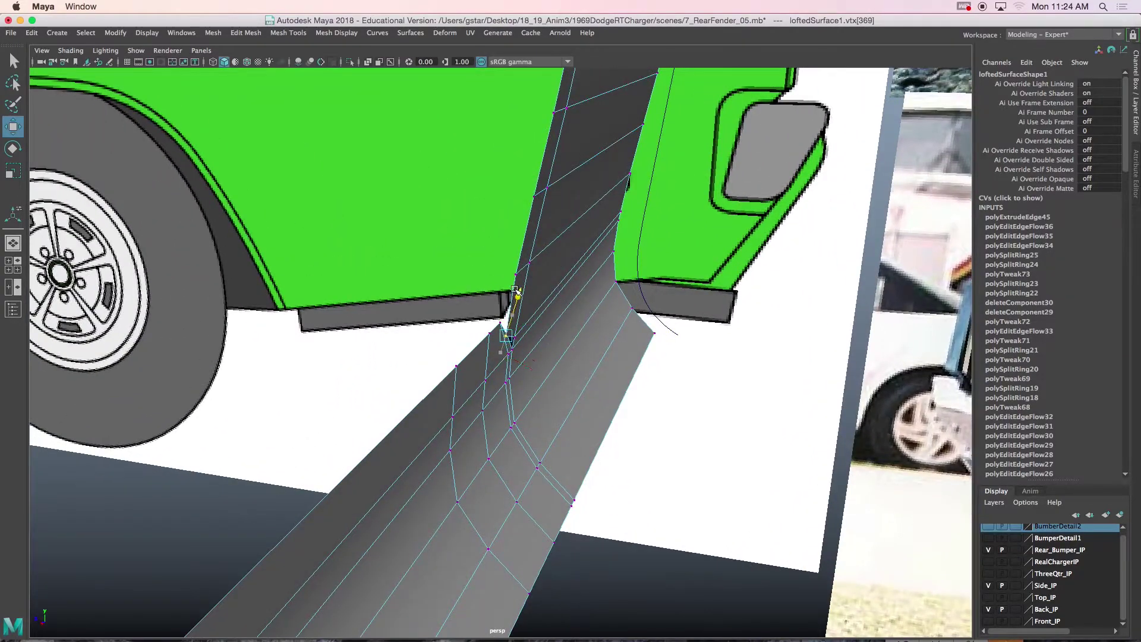
pyautogui.moveTo(518, 272)
pyautogui.keyDown('alt'); pyautogui.mouseDown()
pyautogui.moveTo(557, 292)
pyautogui.moveTo(544, 309)
pyautogui.moveTo(503, 266)
pyautogui.mouseUp(); pyautogui.keyUp('alt')
pyautogui.moveTo(542, 403); pyautogui.dragTo(530, 406)
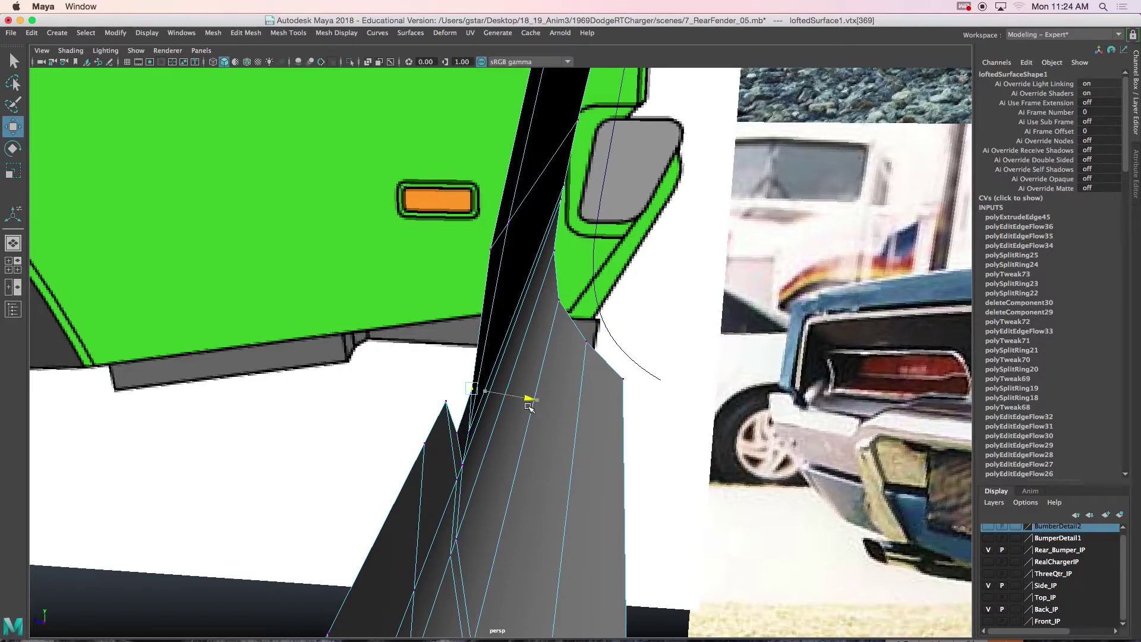
pyautogui.moveTo(526, 408)
pyautogui.keyDown('alt'); pyautogui.mouseDown()
pyautogui.moveTo(534, 399)
pyautogui.moveTo(419, 377)
pyautogui.mouseUp(); pyautogui.keyUp('alt')
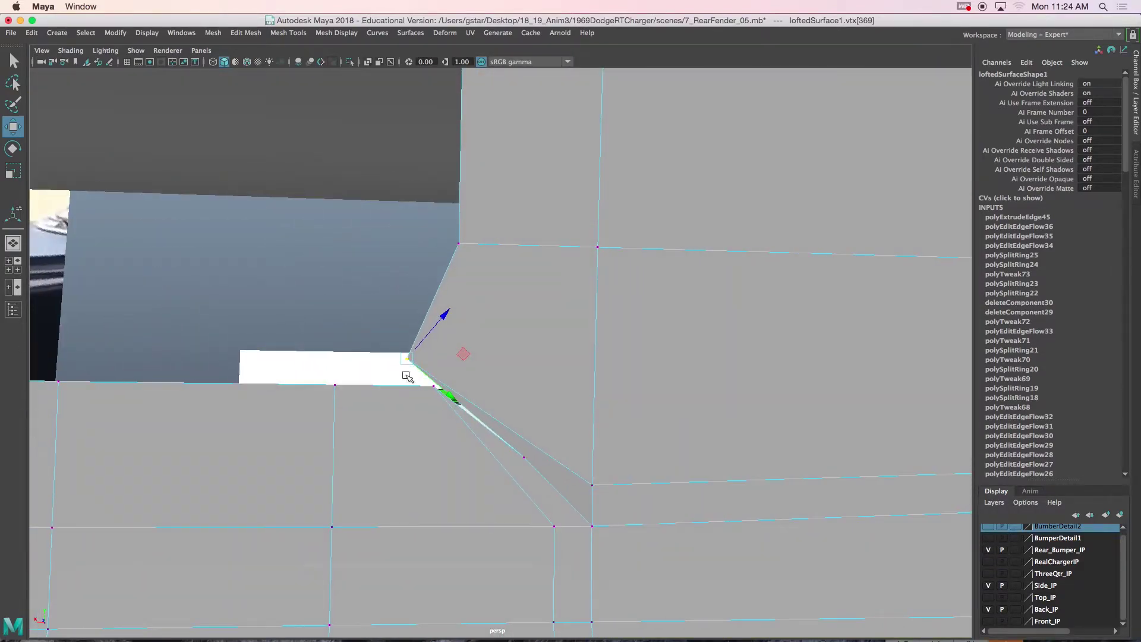
# Step: In the back view, align that side vertex with the vertical edge and move the vertex below it to the intersection with the lower edge
pyautogui.press('space')
pyautogui.press('space')
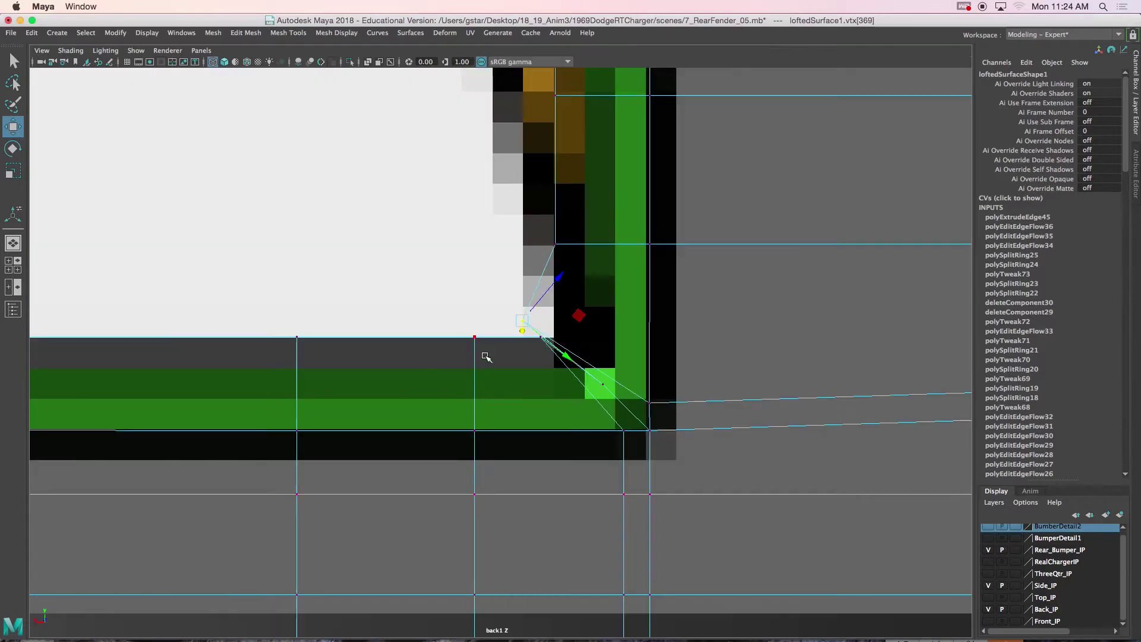
pyautogui.press('w')
pyautogui.moveTo(489, 355); pyautogui.dragTo(440, 352)
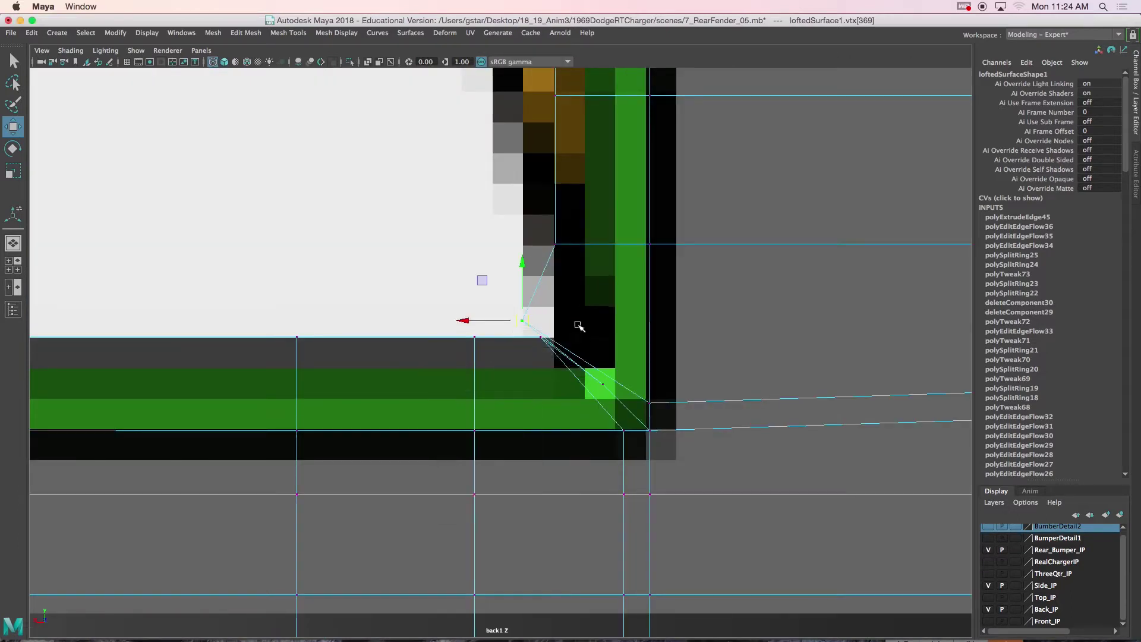
pyautogui.moveTo(479, 321); pyautogui.dragTo(542, 248)
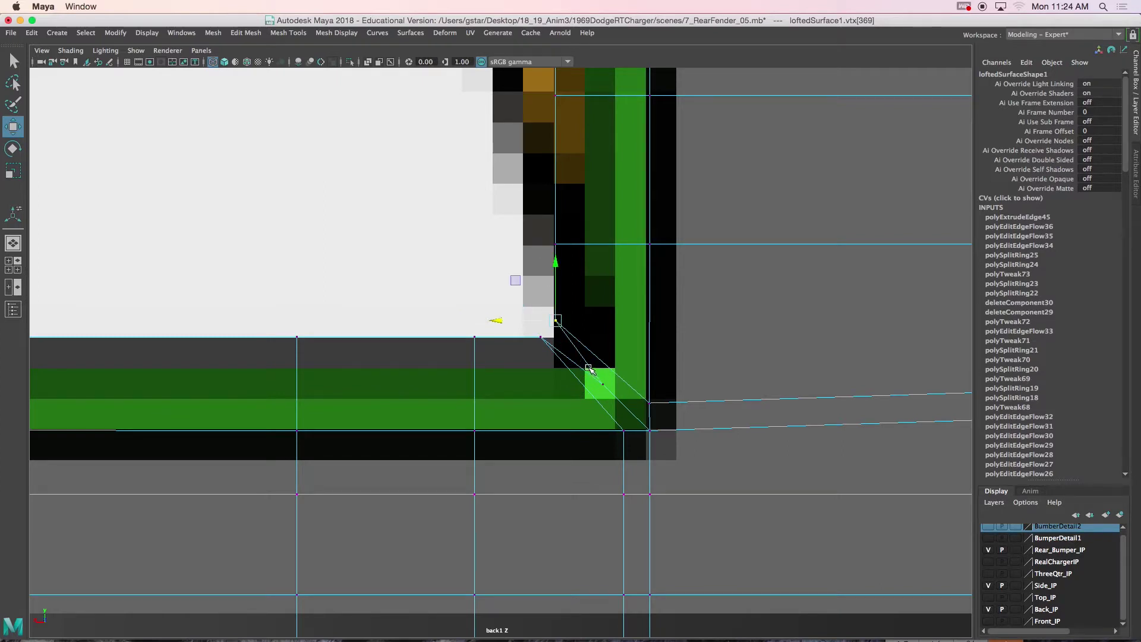
pyautogui.moveTo(607, 393); pyautogui.dragTo(607, 394)
pyautogui.moveTo(566, 346); pyautogui.dragTo(518, 302, button='middle')
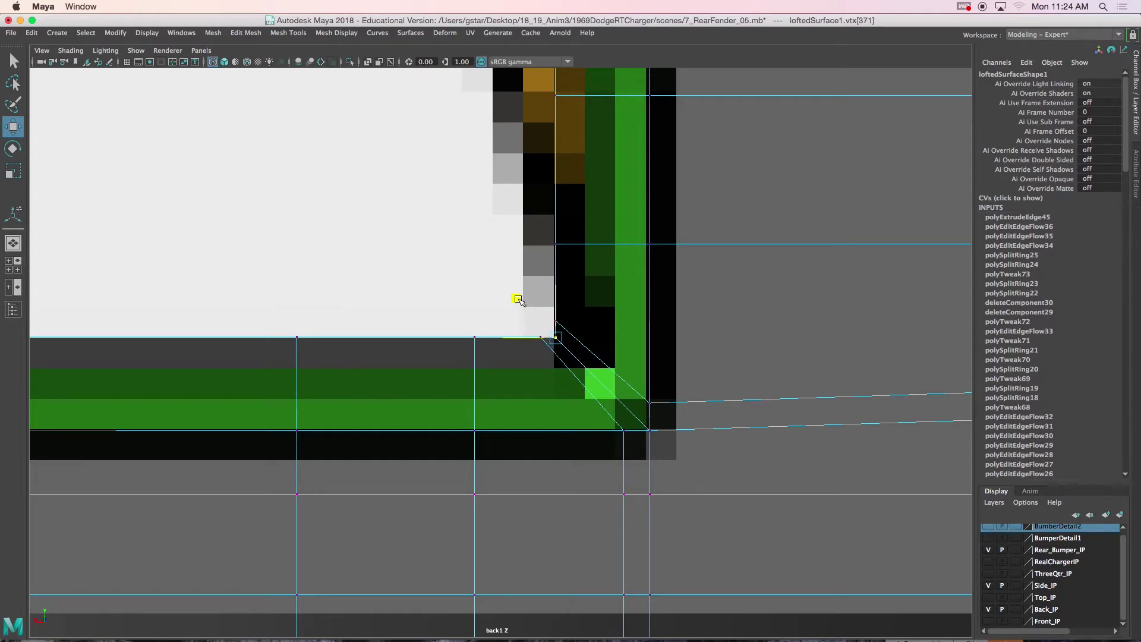
pyautogui.scroll(5, 586, 344)
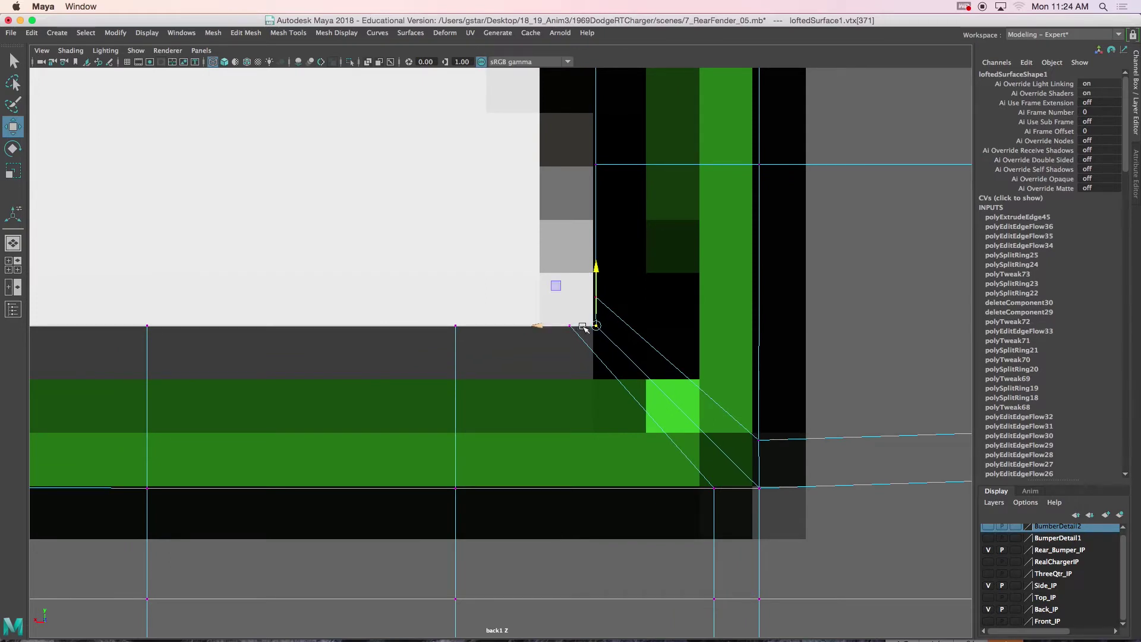
# Step: Adjust the depth of the inner corner vertex and the side vertex above it so they follow the opening's edges
pyautogui.press('space')
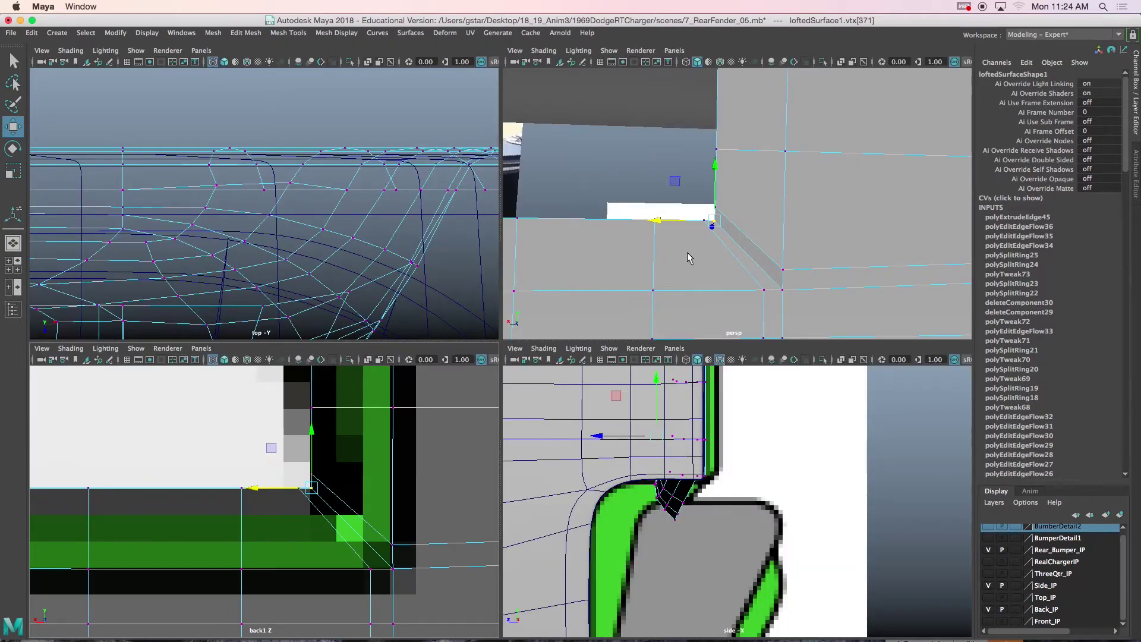
pyautogui.press('space')
pyautogui.keyDown('alt'); pyautogui.moveTo(636, 273); pyautogui.dragTo(580, 399); pyautogui.keyUp('alt')
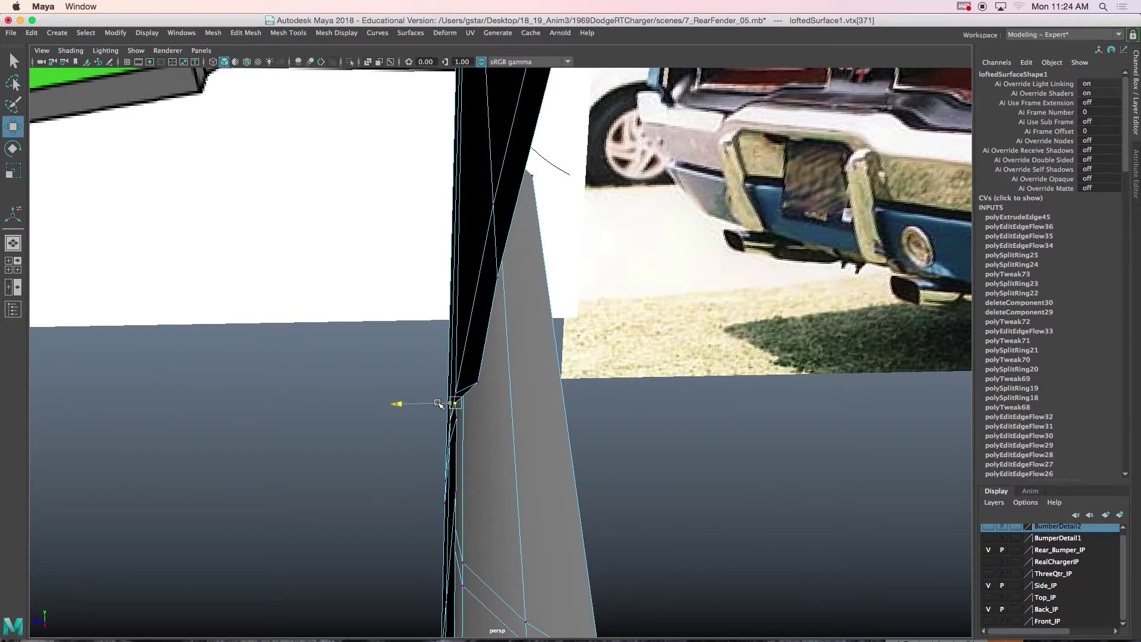
pyautogui.keyDown('alt'); pyautogui.moveTo(439, 404); pyautogui.dragTo(475, 401); pyautogui.keyUp('alt')
pyautogui.click(472, 381)
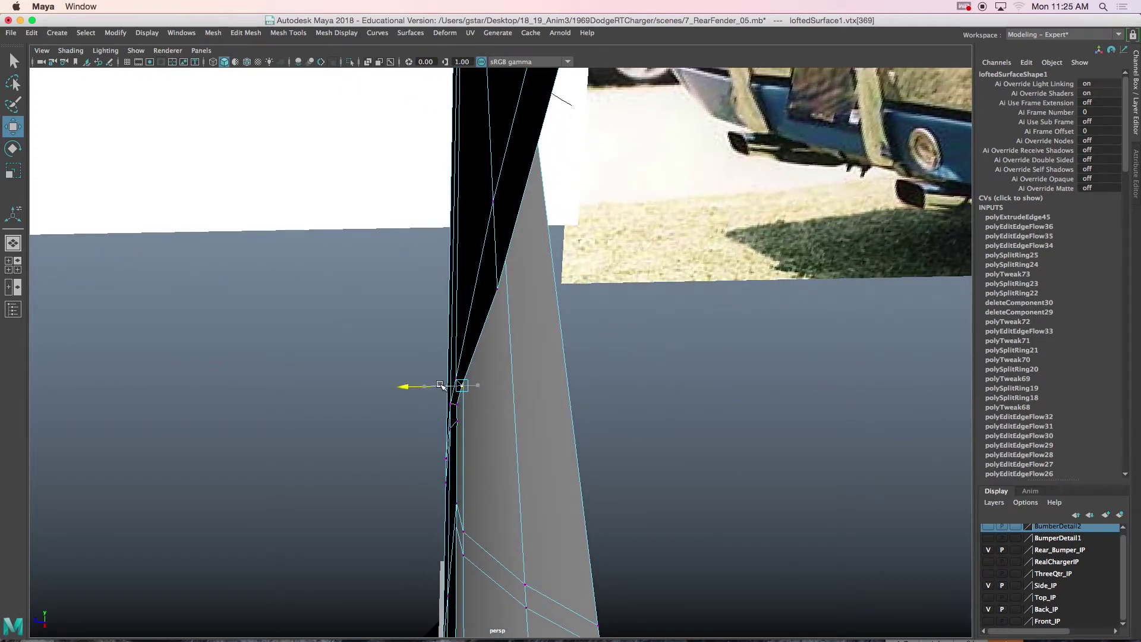
pyautogui.keyDown('alt'); pyautogui.moveTo(441, 385); pyautogui.dragTo(329, 358); pyautogui.keyUp('alt')
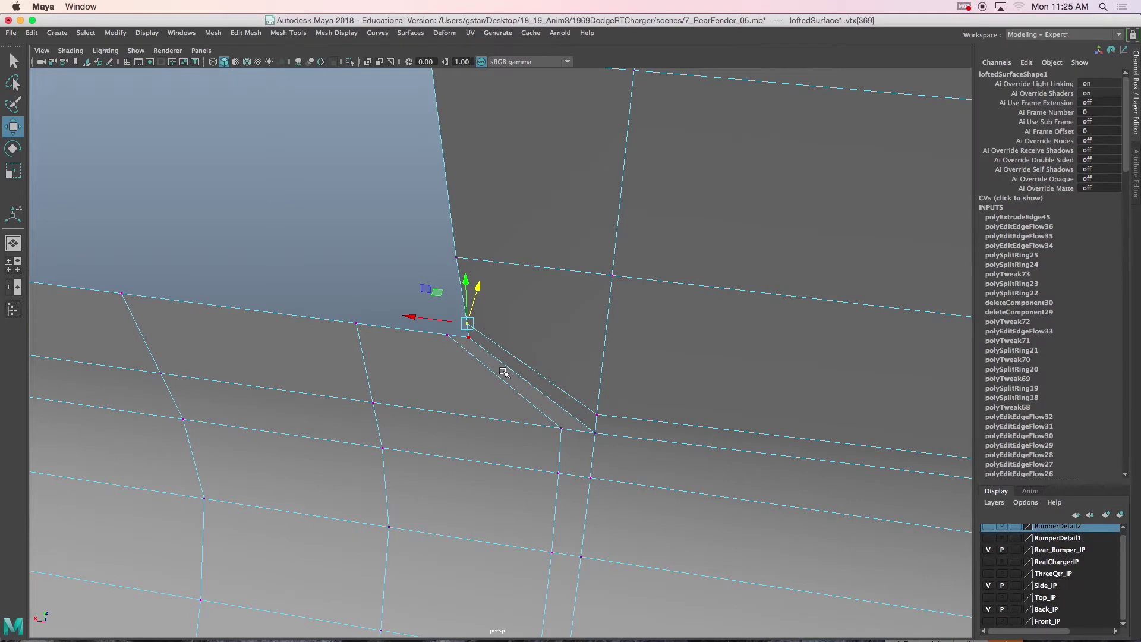
# Step: Select all border vertices along the lower edge of the tail light opening and flatten the row by scaling it in depth
pyautogui.moveTo(394, 318); pyautogui.dragTo(393, 317)
pyautogui.press('f')
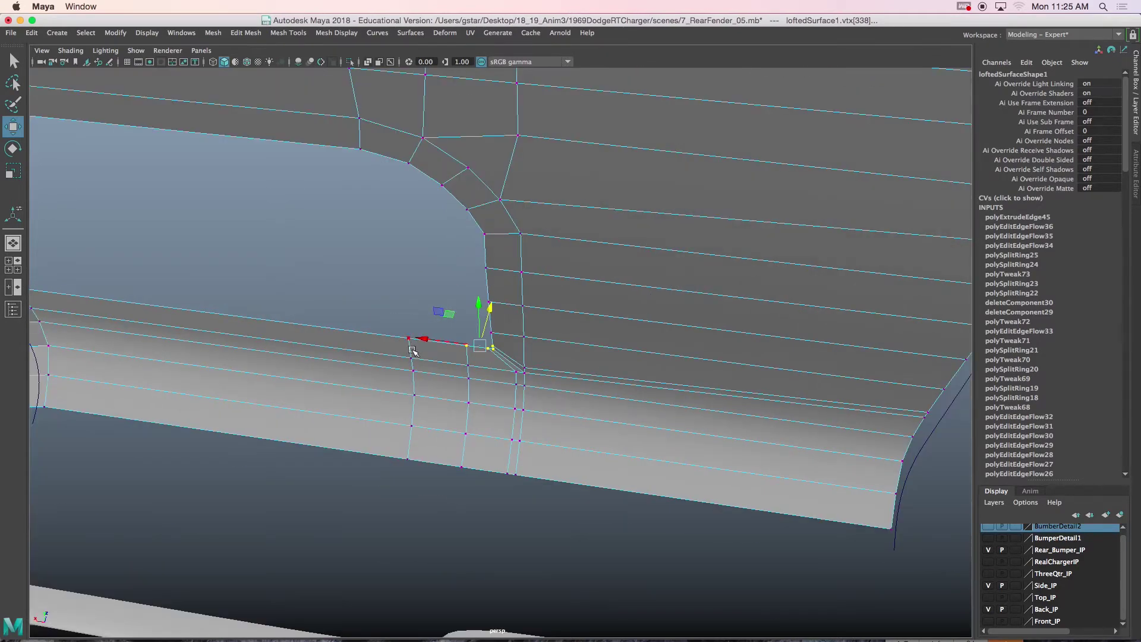
pyautogui.keyDown('alt'); pyautogui.moveTo(400, 342); pyautogui.dragTo(370, 367, button='right'); pyautogui.keyUp('alt')
pyautogui.keyDown('alt'); pyautogui.moveTo(370, 367); pyautogui.dragTo(488, 327, button='middle'); pyautogui.keyUp('alt')
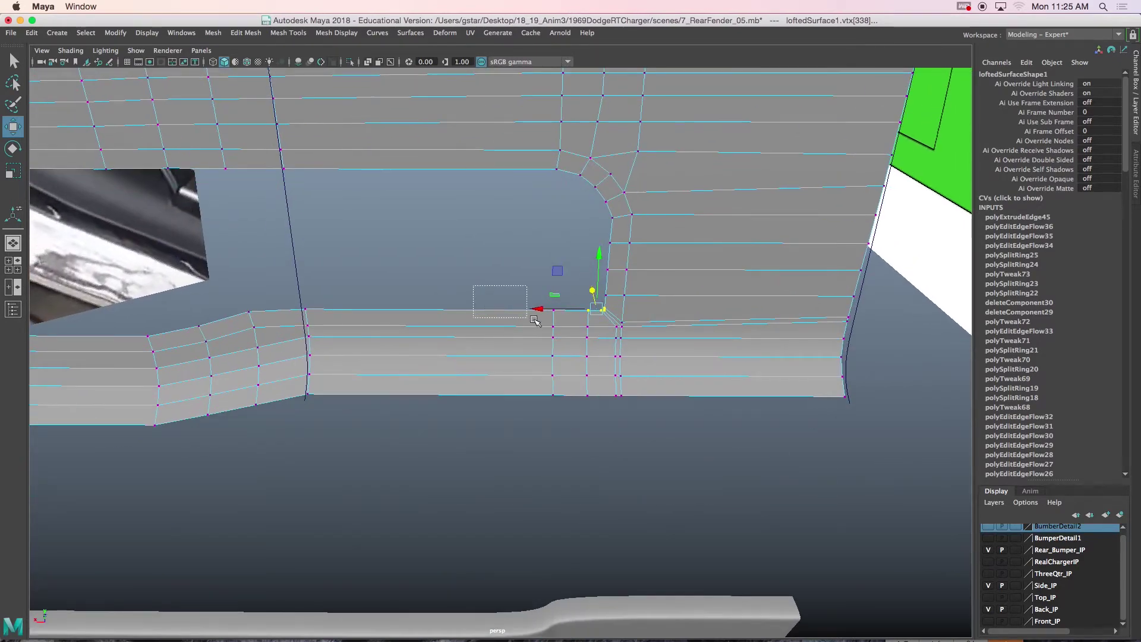
pyautogui.keyDown('alt'); pyautogui.moveTo(552, 318); pyautogui.dragTo(363, 328); pyautogui.keyUp('alt')
pyautogui.keyDown('alt'); pyautogui.moveTo(363, 328); pyautogui.dragTo(430, 323, button='middle'); pyautogui.keyUp('alt')
pyautogui.keyDown('shift'); pyautogui.moveTo(336, 300); pyautogui.dragTo(411, 323); pyautogui.keyUp('shift')
pyautogui.keyDown('alt'); pyautogui.moveTo(411, 322); pyautogui.dragTo(505, 321, button='middle'); pyautogui.keyUp('alt')
pyautogui.keyDown('alt'); pyautogui.moveTo(505, 321); pyautogui.dragTo(355, 312); pyautogui.keyUp('alt')
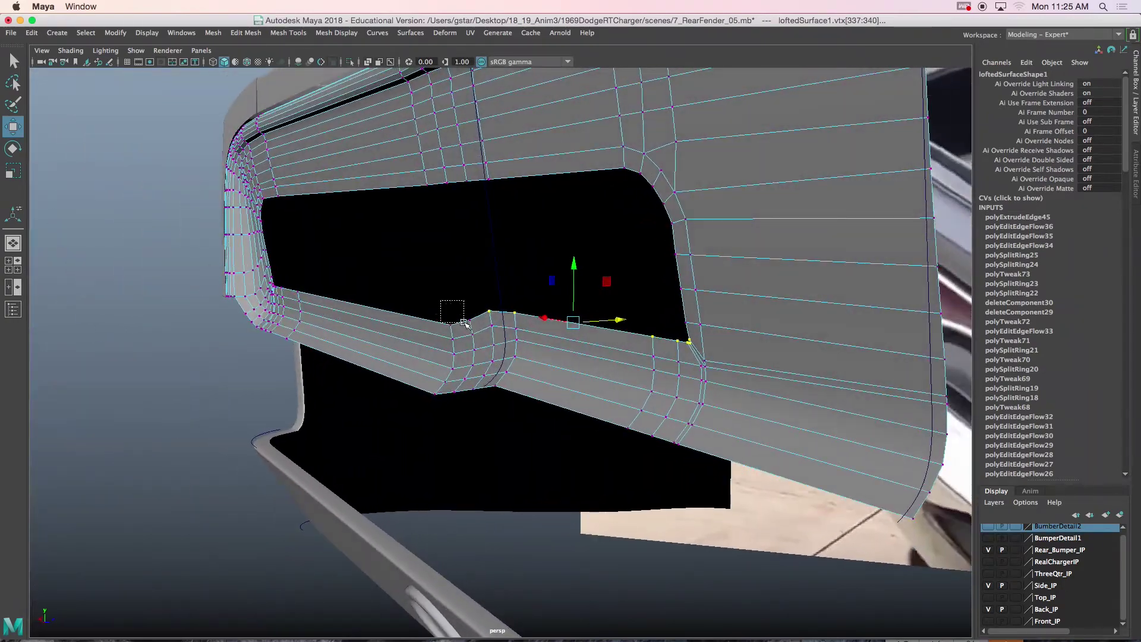
pyautogui.keyDown('shift'); pyautogui.moveTo(473, 328); pyautogui.dragTo(474, 329); pyautogui.keyUp('shift')
pyautogui.keyDown('alt'); pyautogui.moveTo(307, 306); pyautogui.dragTo(387, 321, button='middle'); pyautogui.keyUp('alt')
pyautogui.keyDown('alt'); pyautogui.moveTo(387, 321); pyautogui.dragTo(534, 334); pyautogui.keyUp('alt')
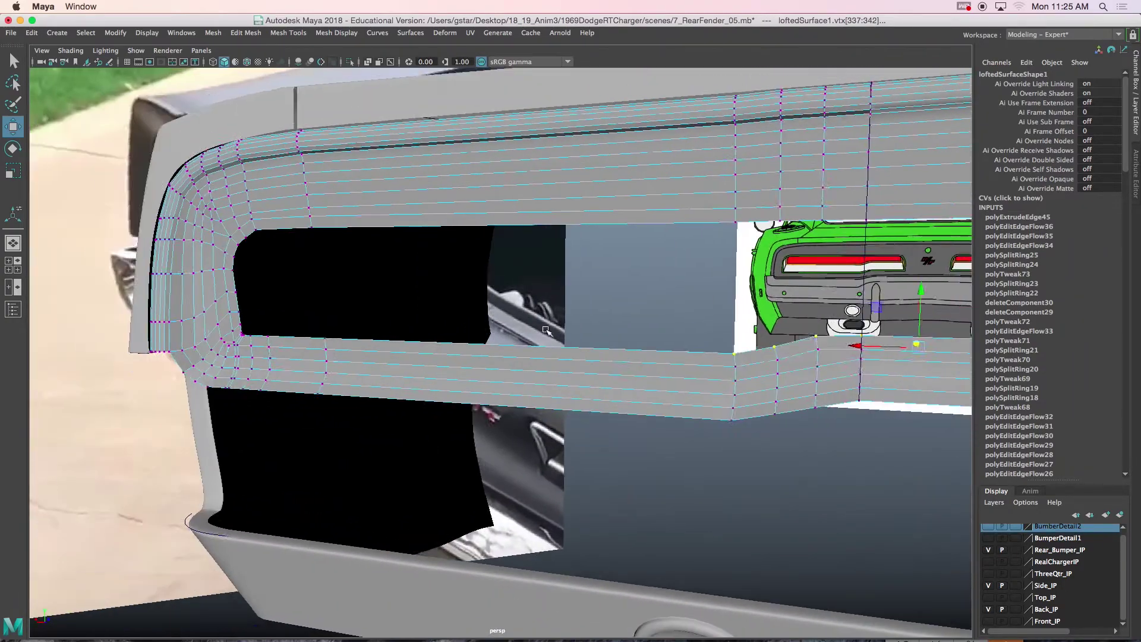
pyautogui.keyDown('alt'); pyautogui.moveTo(535, 334); pyautogui.dragTo(627, 355, button='middle'); pyautogui.keyUp('alt')
pyautogui.keyDown('alt'); pyautogui.moveTo(626, 354); pyautogui.dragTo(659, 355, button='right'); pyautogui.keyUp('alt')
pyautogui.keyDown('shift'); pyautogui.moveTo(379, 336); pyautogui.dragTo(484, 350); pyautogui.keyUp('shift')
pyautogui.keyDown('alt'); pyautogui.moveTo(445, 375); pyautogui.dragTo(647, 422); pyautogui.keyUp('alt')
pyautogui.scroll(5, 594, 422)
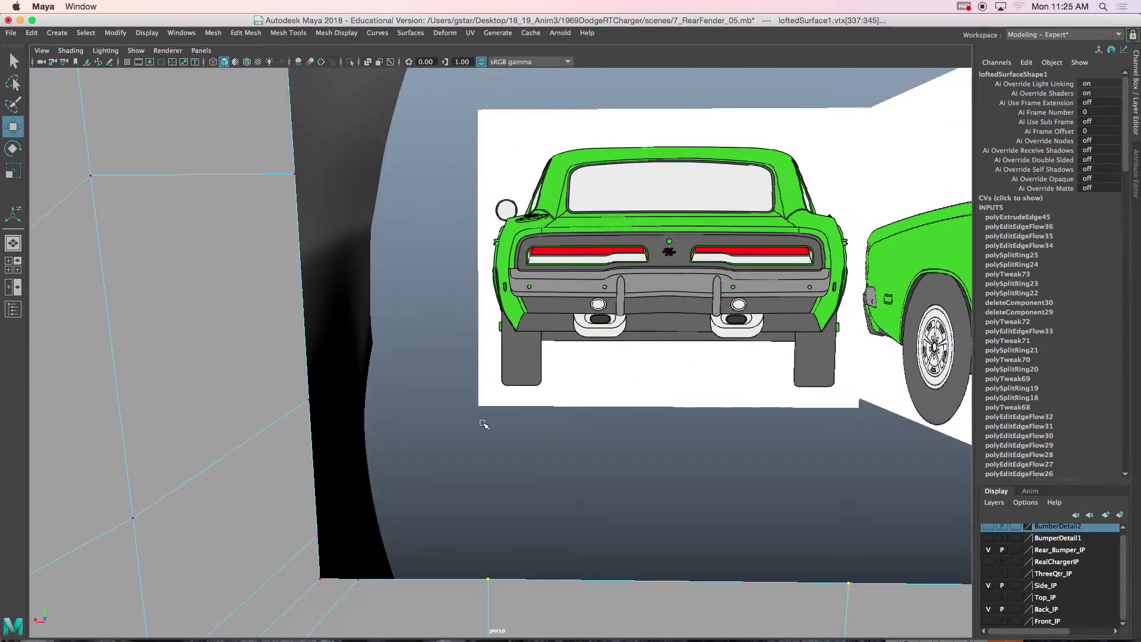
pyautogui.scroll(-3, 527, 420)
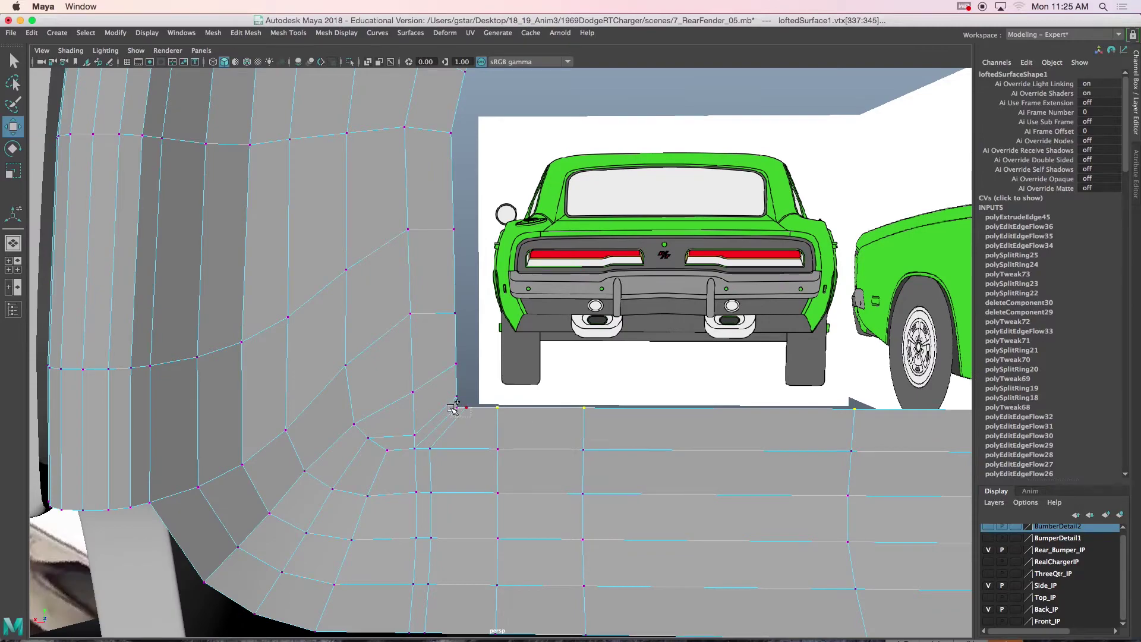
pyautogui.keyDown('alt'); pyautogui.moveTo(493, 426); pyautogui.dragTo(597, 424); pyautogui.keyUp('alt')
pyautogui.press('r')
pyautogui.keyDown('alt'); pyautogui.moveTo(617, 354); pyautogui.dragTo(619, 353); pyautogui.keyUp('alt')
pyautogui.keyDown('alt'); pyautogui.moveTo(618, 353); pyautogui.dragTo(617, 372, button='middle'); pyautogui.keyUp('alt')
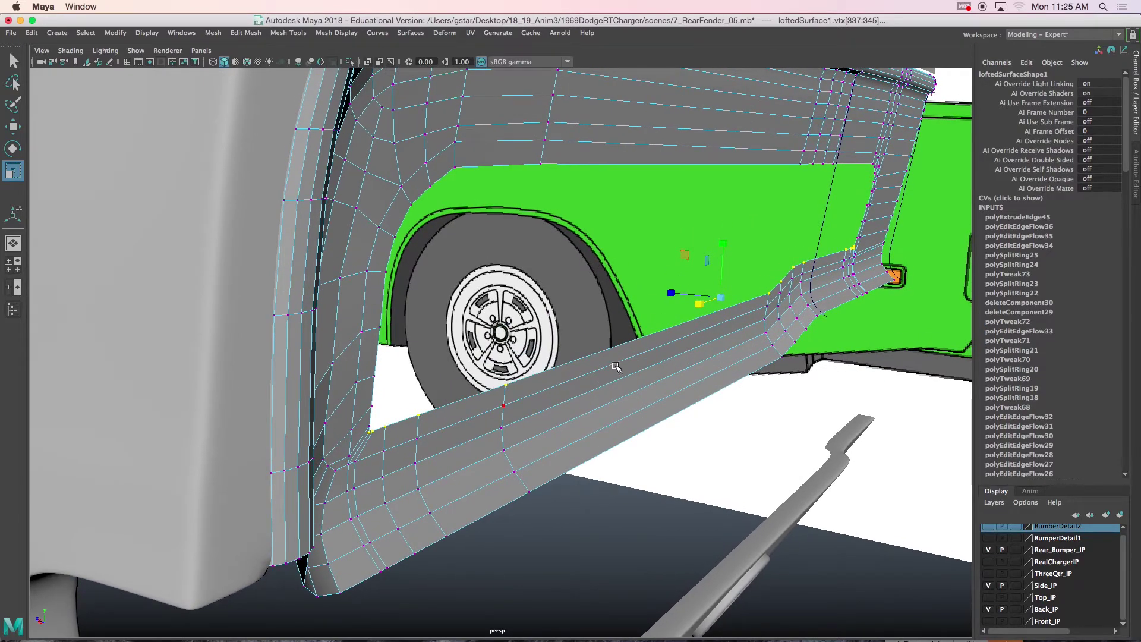
pyautogui.moveTo(677, 291); pyautogui.dragTo(720, 296)
# Step: Move the flattened row of lower-edge vertices slightly in depth
pyautogui.press('w')
pyautogui.moveTo(510, 400)
pyautogui.keyDown('alt'); pyautogui.mouseDown()
pyautogui.moveTo(517, 382)
pyautogui.moveTo(511, 401)
pyautogui.mouseUp(); pyautogui.keyUp('alt')
pyautogui.keyDown('alt'); pyautogui.moveTo(510, 406); pyautogui.dragTo(531, 357, button='middle'); pyautogui.keyUp('alt')
pyautogui.scroll(3, 531, 356)
pyautogui.moveTo(527, 368)
pyautogui.keyDown('alt'); pyautogui.mouseDown()
pyautogui.moveTo(533, 347)
pyautogui.moveTo(535, 376)
pyautogui.mouseUp(); pyautogui.keyUp('alt')
pyautogui.moveTo(535, 376)
pyautogui.keyDown('alt'); pyautogui.mouseDown(button='middle')
pyautogui.moveTo(515, 331)
pyautogui.moveTo(519, 377)
pyautogui.mouseUp(button='middle'); pyautogui.keyUp('alt')
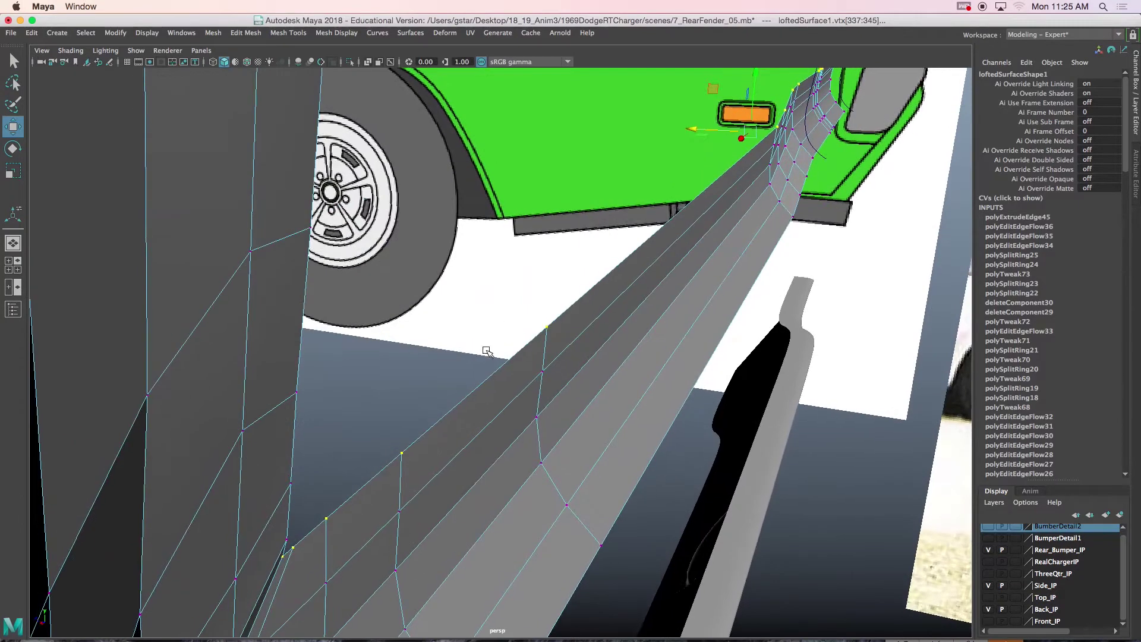
pyautogui.moveTo(689, 127); pyautogui.dragTo(693, 129, button='middle')
pyautogui.keyDown('alt'); pyautogui.moveTo(692, 129); pyautogui.dragTo(417, 290); pyautogui.keyUp('alt')
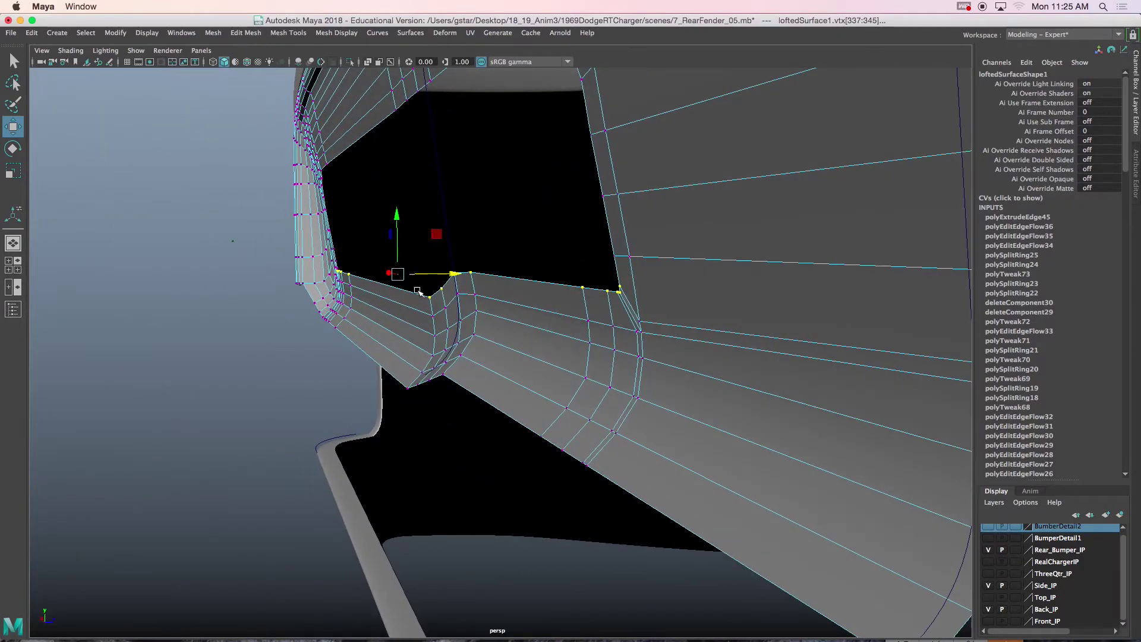
# Step: Return the mesh to object mode, deselect it and inspect the shading around the opening's inner lower corner
pyautogui.moveTo(429, 336); pyautogui.dragTo(498, 286, button='right')
pyautogui.click(291, 388)
pyautogui.keyDown('alt'); pyautogui.moveTo(402, 382); pyautogui.dragTo(433, 377); pyautogui.keyUp('alt')
pyautogui.keyDown('alt'); pyautogui.moveTo(516, 370); pyautogui.dragTo(324, 407, button='middle'); pyautogui.keyUp('alt')
pyautogui.keyDown('alt'); pyautogui.moveTo(548, 360); pyautogui.dragTo(533, 366, button='middle'); pyautogui.keyUp('alt')
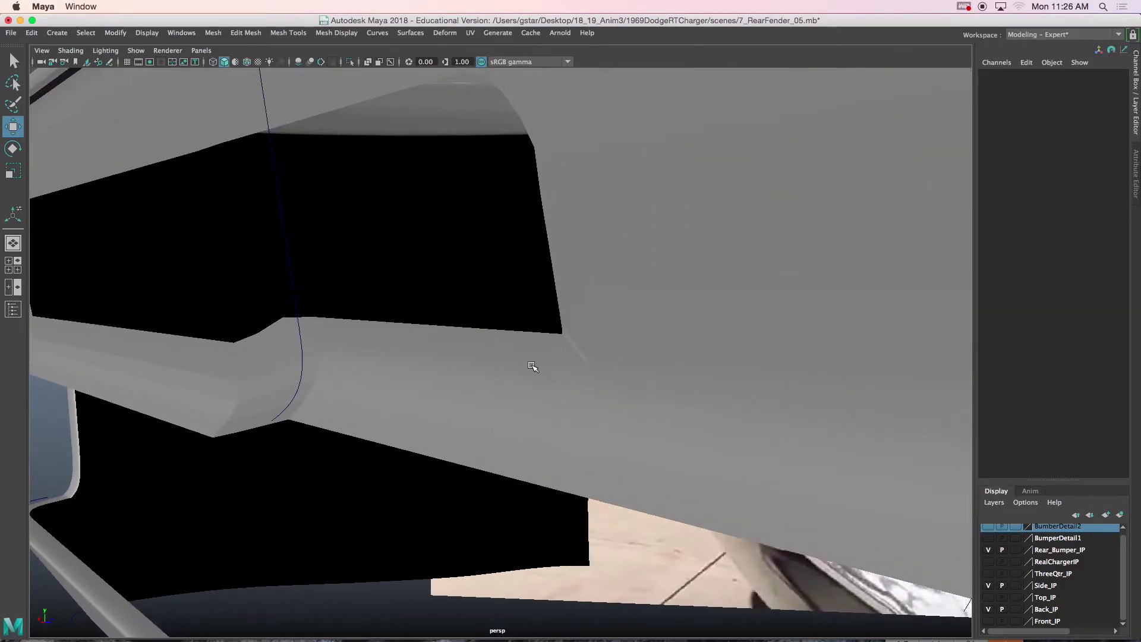
# Step: Apply Harden Edge to the whole rear bumper mesh and check its shading around the tail light opening
pyautogui.click(533, 366)
pyautogui.scroll(-5, 532, 366)
pyautogui.keyDown('alt'); pyautogui.moveTo(531, 367); pyautogui.dragTo(569, 368); pyautogui.keyUp('alt')
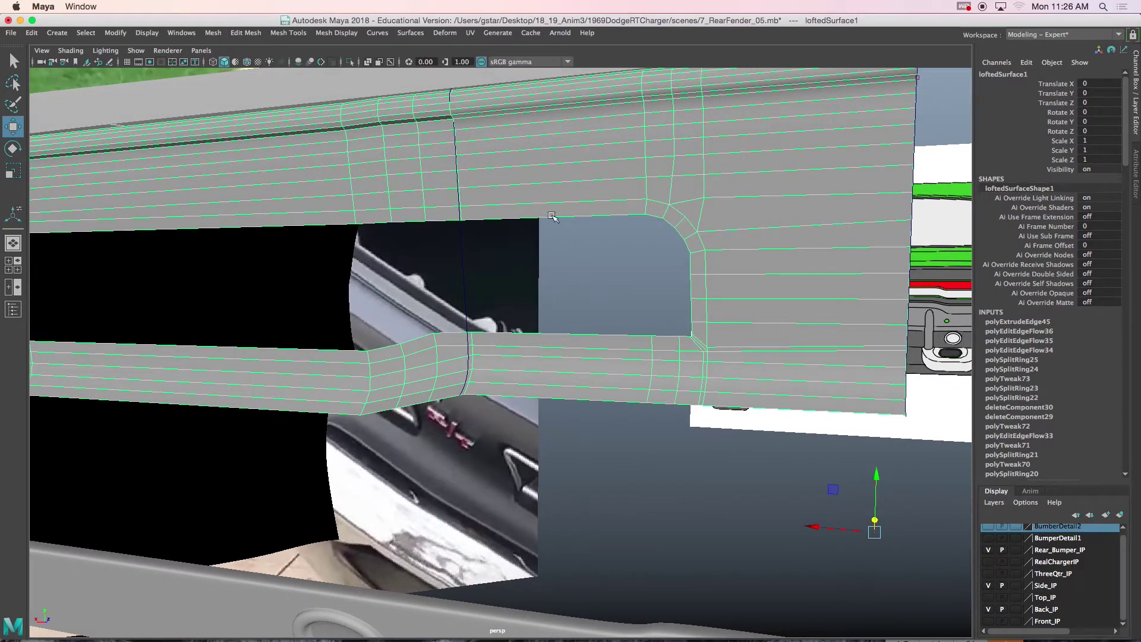
pyautogui.click(326, 33)
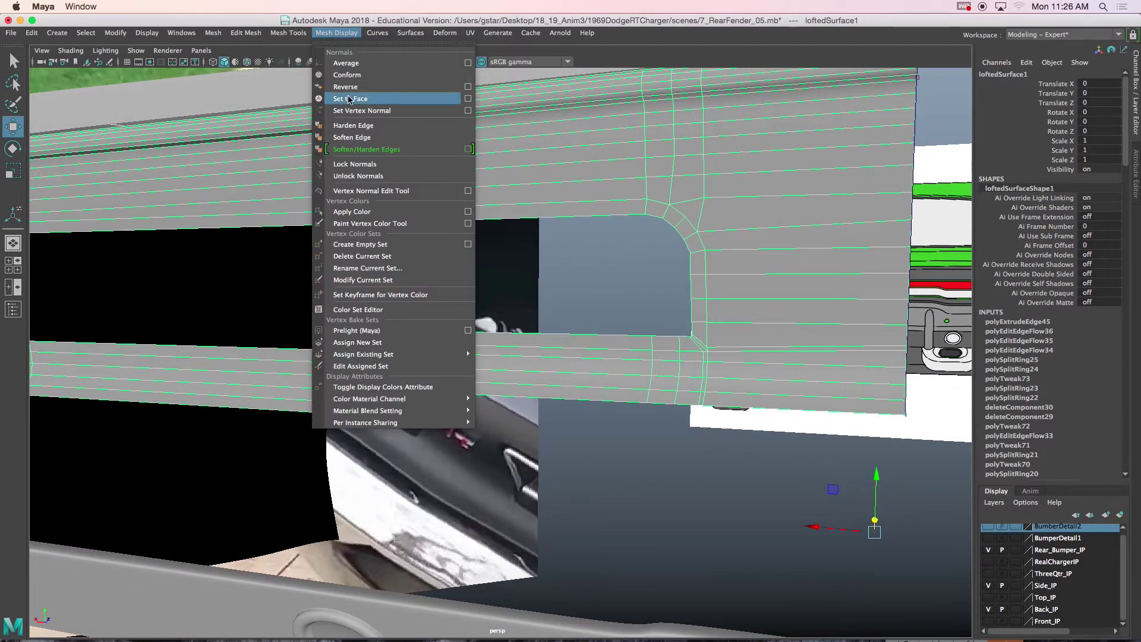
pyautogui.click(356, 125)
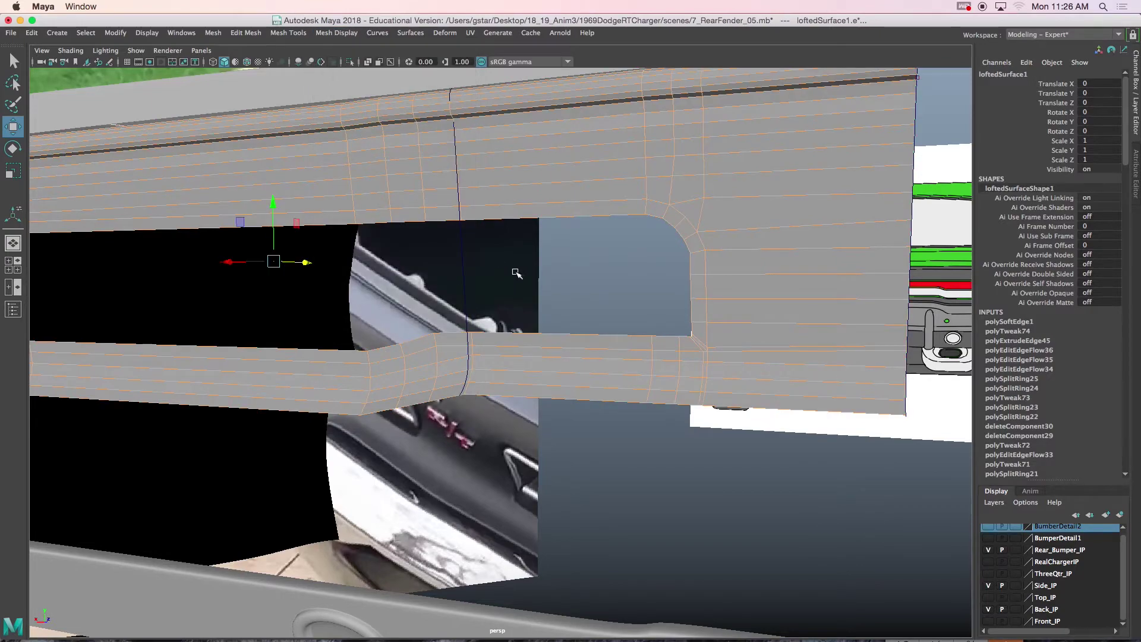
pyautogui.moveTo(517, 186); pyautogui.dragTo(577, 166, button='right')
pyautogui.click(627, 278)
pyautogui.keyDown('alt'); pyautogui.moveTo(619, 322); pyautogui.dragTo(640, 232); pyautogui.keyUp('alt')
pyautogui.click(642, 216)
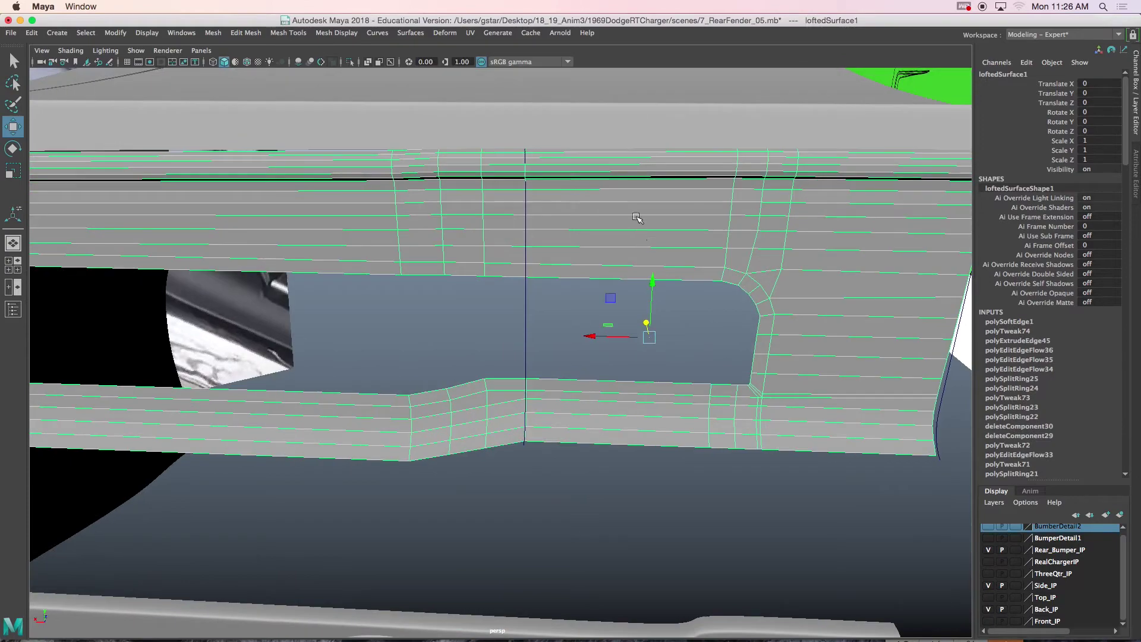
# Step: Apply Soften Edge to the whole rear bumper mesh and inspect its shading while deselected
pyautogui.click(336, 32)
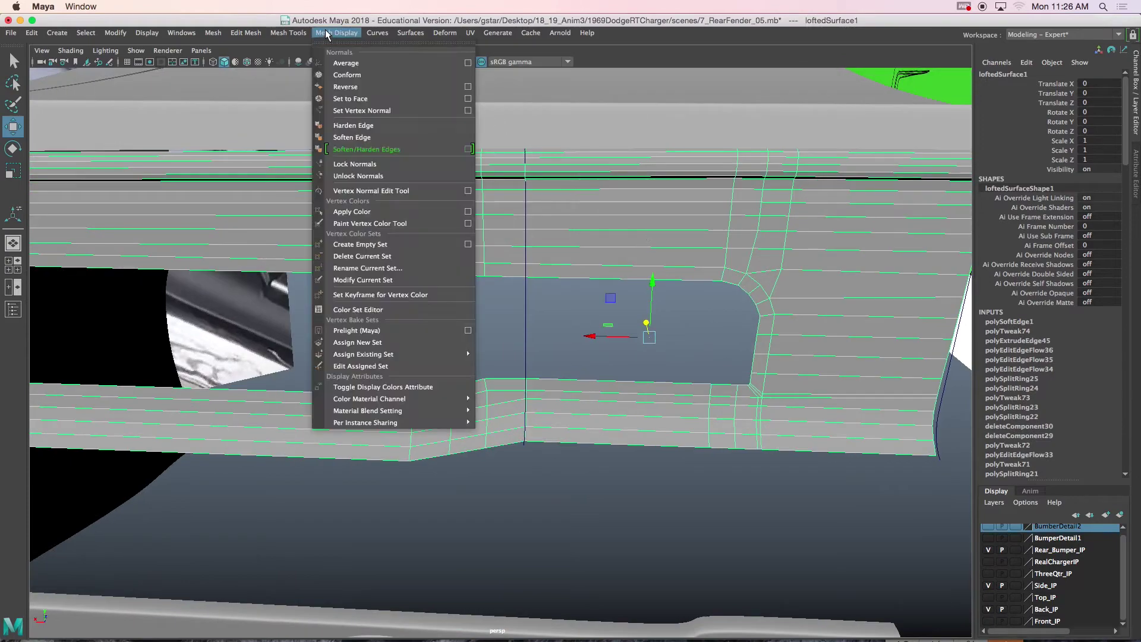
pyautogui.click(357, 133)
pyautogui.click(606, 389)
pyautogui.keyDown('alt'); pyautogui.moveTo(606, 389); pyautogui.dragTo(607, 437); pyautogui.keyUp('alt')
pyautogui.click(639, 380)
pyautogui.click(649, 420)
pyautogui.moveTo(508, 280)
pyautogui.keyDown('alt'); pyautogui.mouseDown()
pyautogui.moveTo(536, 281)
pyautogui.moveTo(499, 270)
pyautogui.mouseUp(); pyautogui.keyUp('alt')
pyautogui.click(543, 280)
# Step: Start the Insert Edge Loop tool on the bumper mesh and set it to place multiple equally spaced loops
pyautogui.keyDown('alt'); pyautogui.moveTo(499, 270); pyautogui.dragTo(446, 272, button='right'); pyautogui.keyUp('alt')
pyautogui.scroll(5, 499, 287)
pyautogui.scroll(5, 469, 250)
pyautogui.press('1')
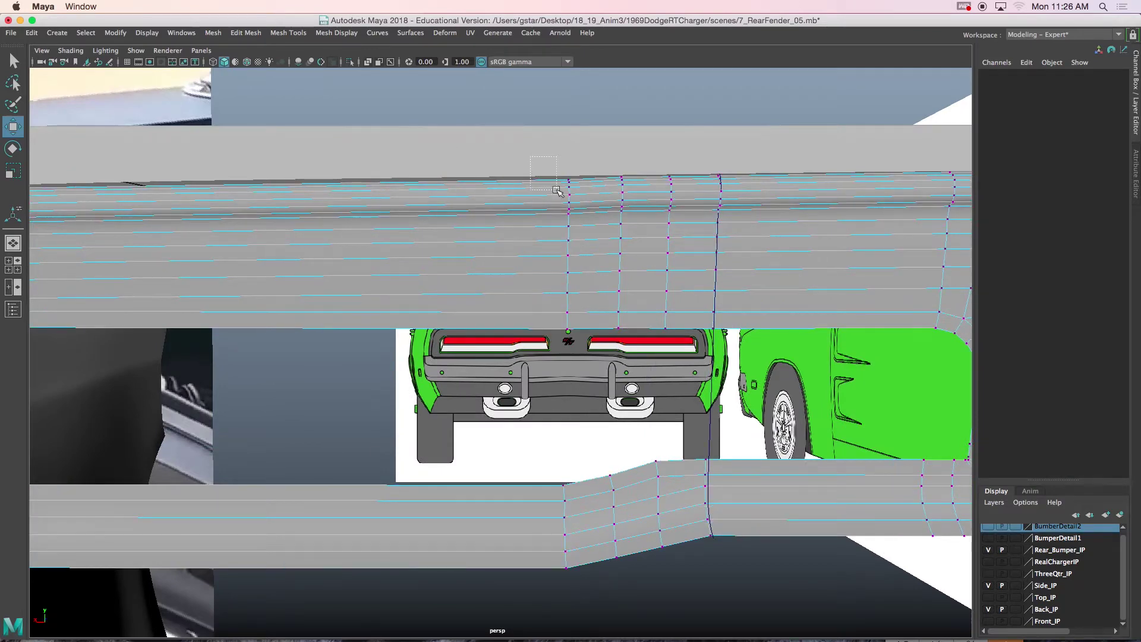
pyautogui.moveTo(578, 209); pyautogui.dragTo(580, 209)
pyautogui.keyDown('alt'); pyautogui.moveTo(580, 208); pyautogui.dragTo(614, 204, button='middle'); pyautogui.keyUp('alt')
pyautogui.moveTo(484, 227); pyautogui.dragTo(503, 223, button='right')
pyautogui.keyDown('alt'); pyautogui.moveTo(504, 258); pyautogui.dragTo(475, 261, button='middle'); pyautogui.keyUp('alt')
pyautogui.keyDown('shift'); pyautogui.moveTo(479, 262); pyautogui.dragTo(430, 282, button='right'); pyautogui.keyUp('shift')
pyautogui.scroll(-2, 432, 283)
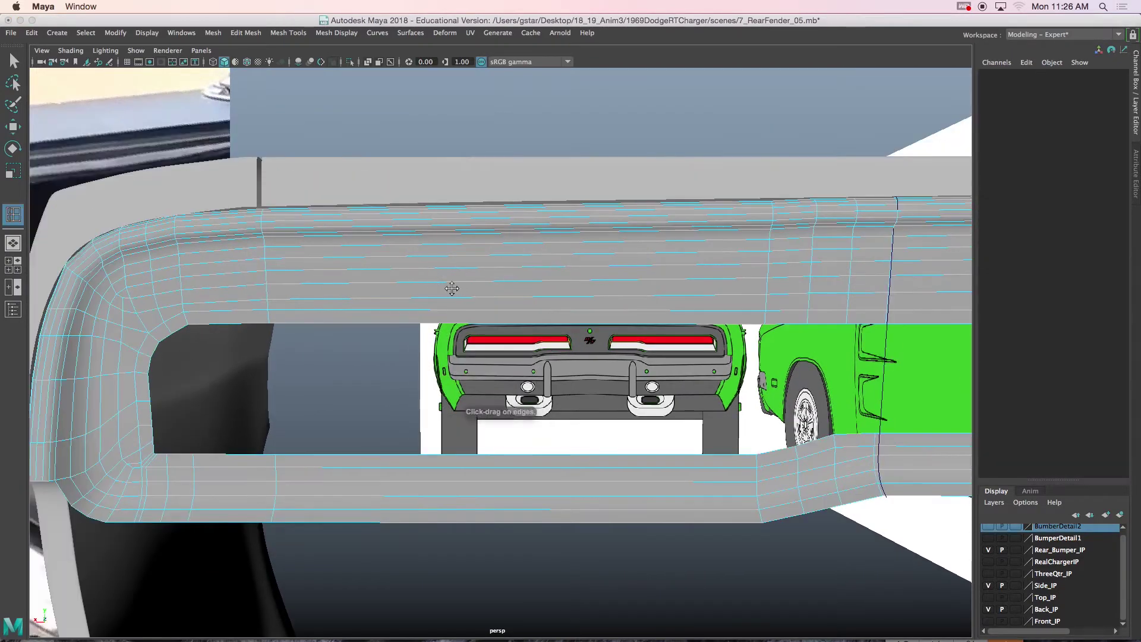
pyautogui.scroll(-2, 456, 292)
pyautogui.keyDown('alt'); pyautogui.moveTo(462, 365); pyautogui.dragTo(415, 354, button='middle'); pyautogui.keyUp('alt')
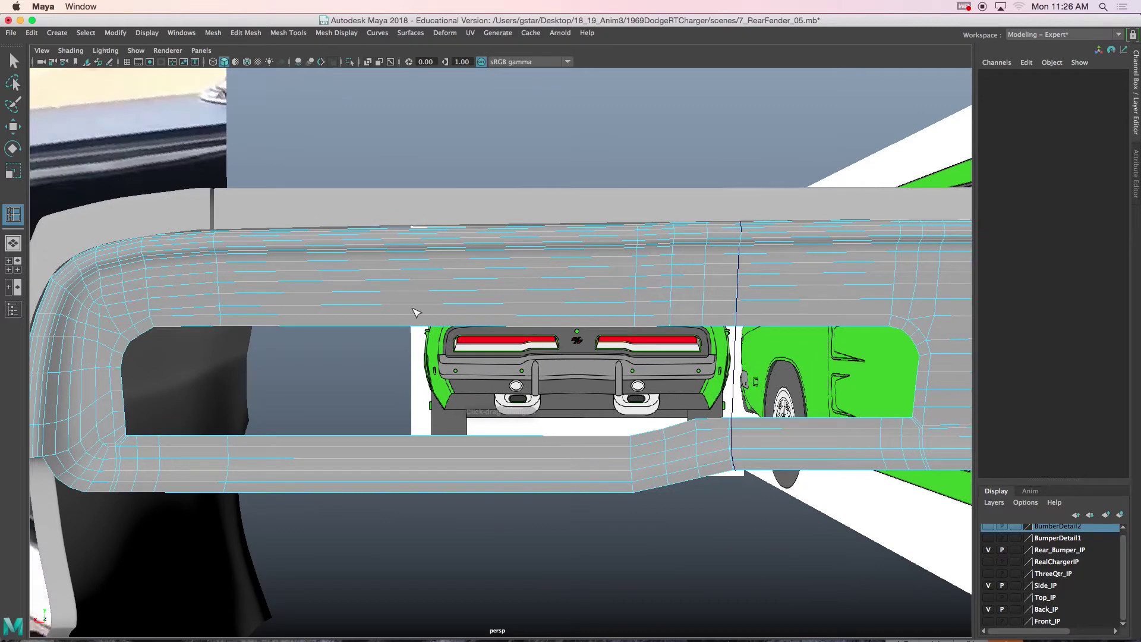
pyautogui.doubleClick(20, 218)
pyautogui.click(163, 209)
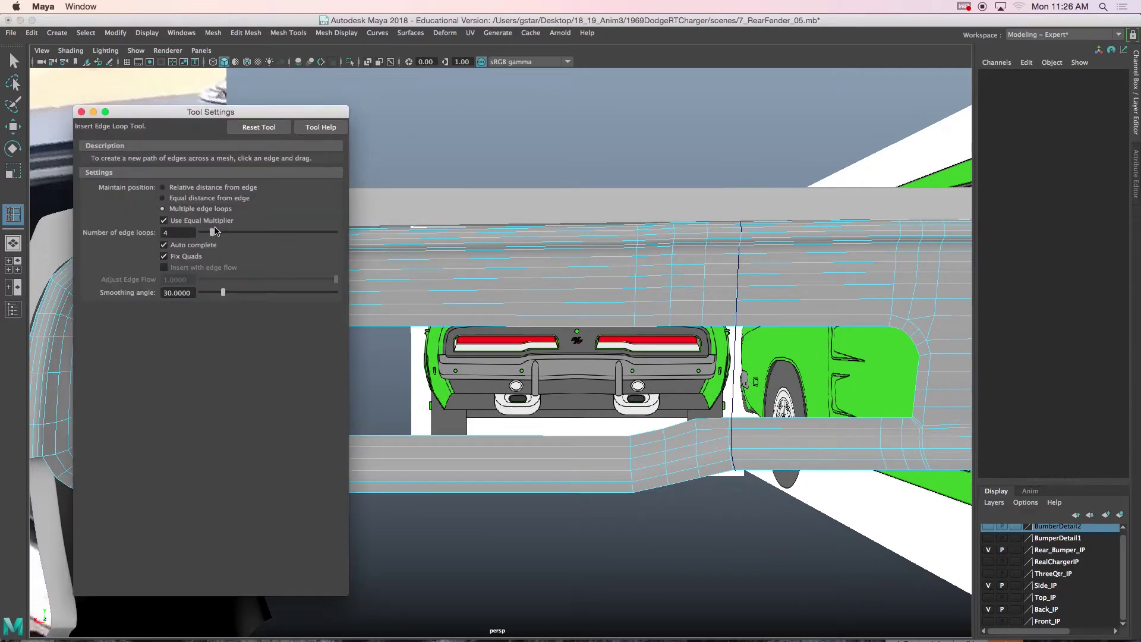
pyautogui.moveTo(210, 111); pyautogui.dragTo(395, 433)
# Step: Try two evenly spaced edge loops across the long upper section of the bumper, and undo them
pyautogui.click(418, 319)
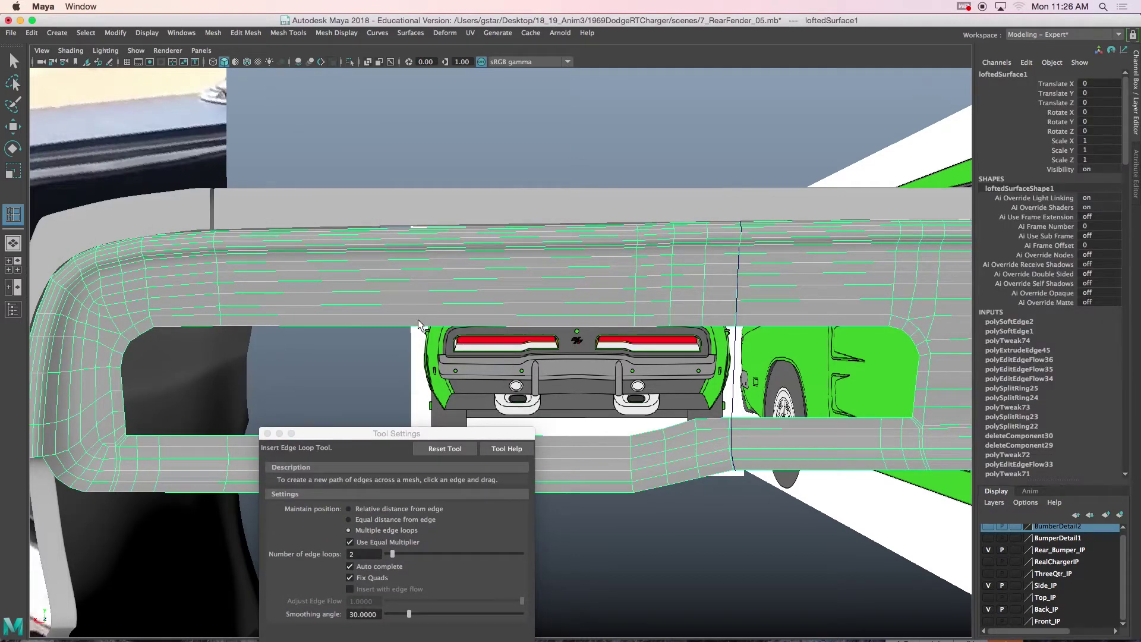
pyautogui.keyDown('alt'); pyautogui.moveTo(420, 364); pyautogui.dragTo(414, 297, button='middle'); pyautogui.keyUp('alt')
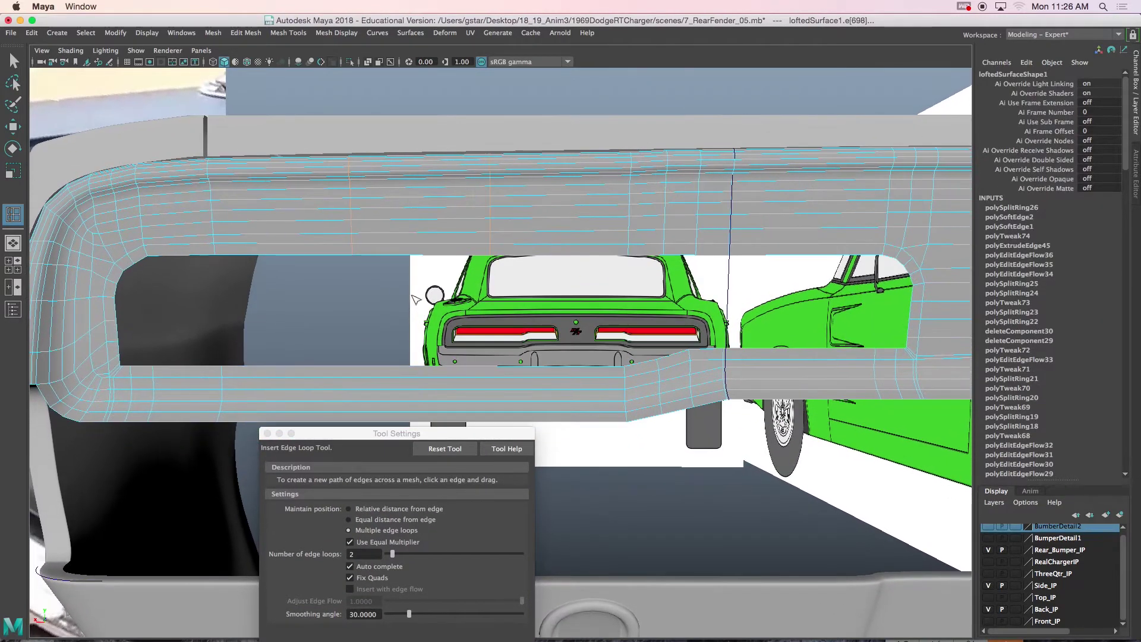
pyautogui.press('super+z')
# Step: Set the number of edge loops to 3 and insert them across the long upper and lower sections of the bumper
pyautogui.click(395, 554)
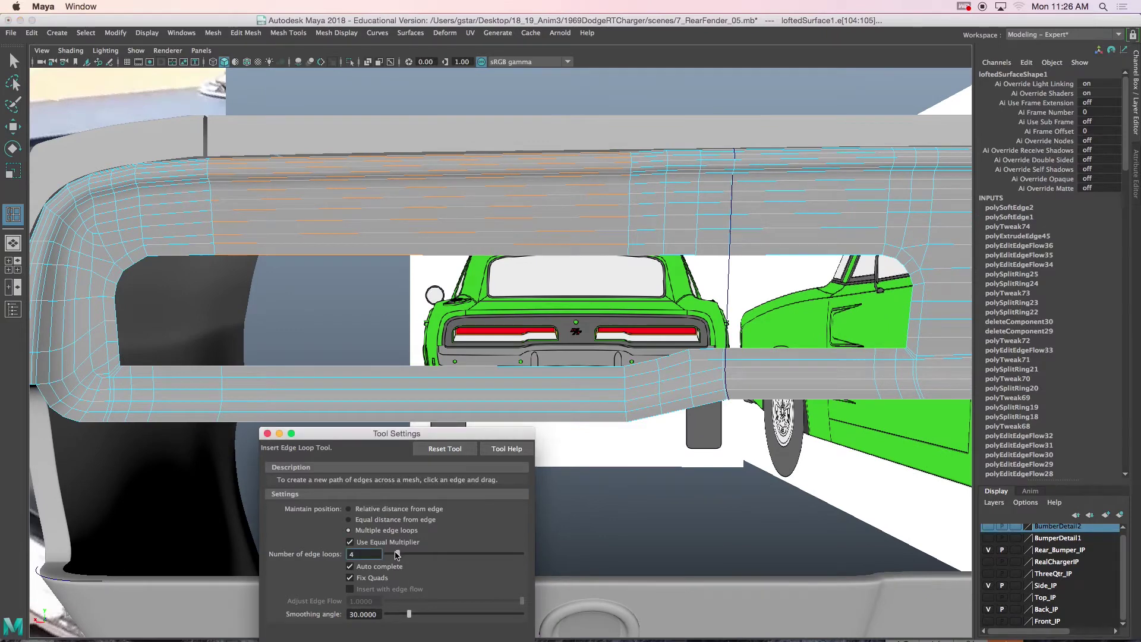
pyautogui.click(397, 260)
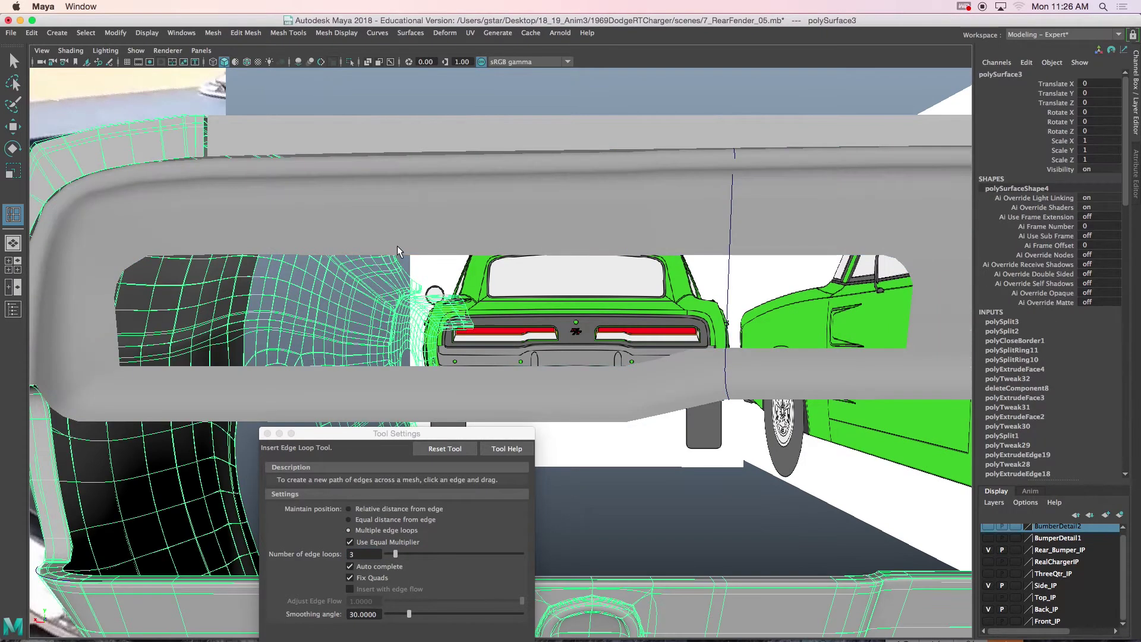
pyautogui.click(397, 251)
pyautogui.click(420, 381)
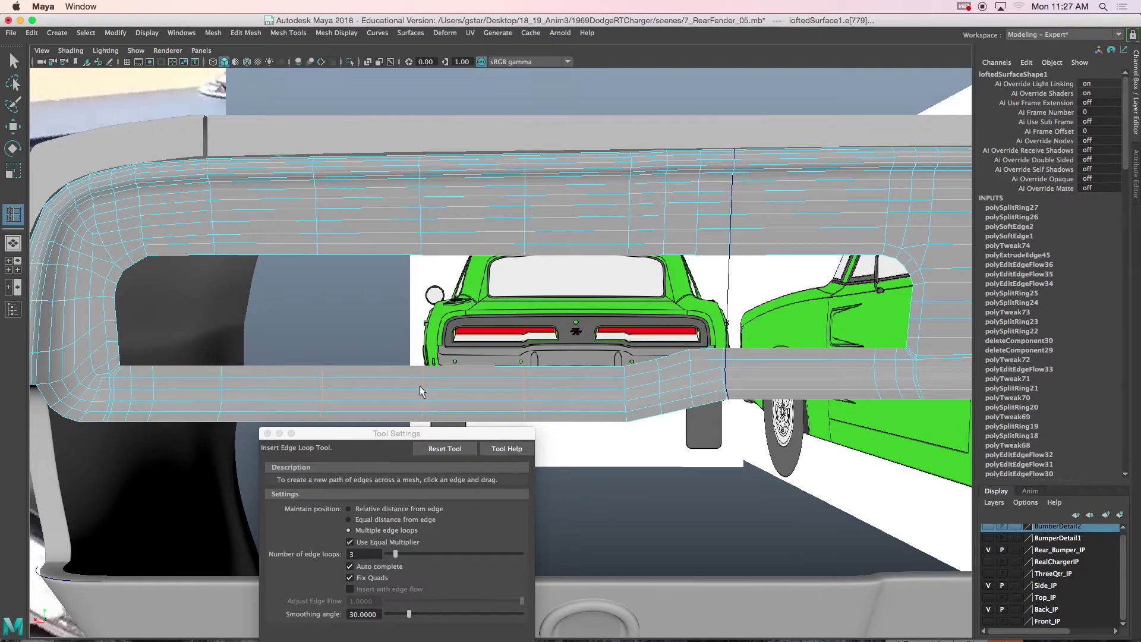
pyautogui.click(268, 433)
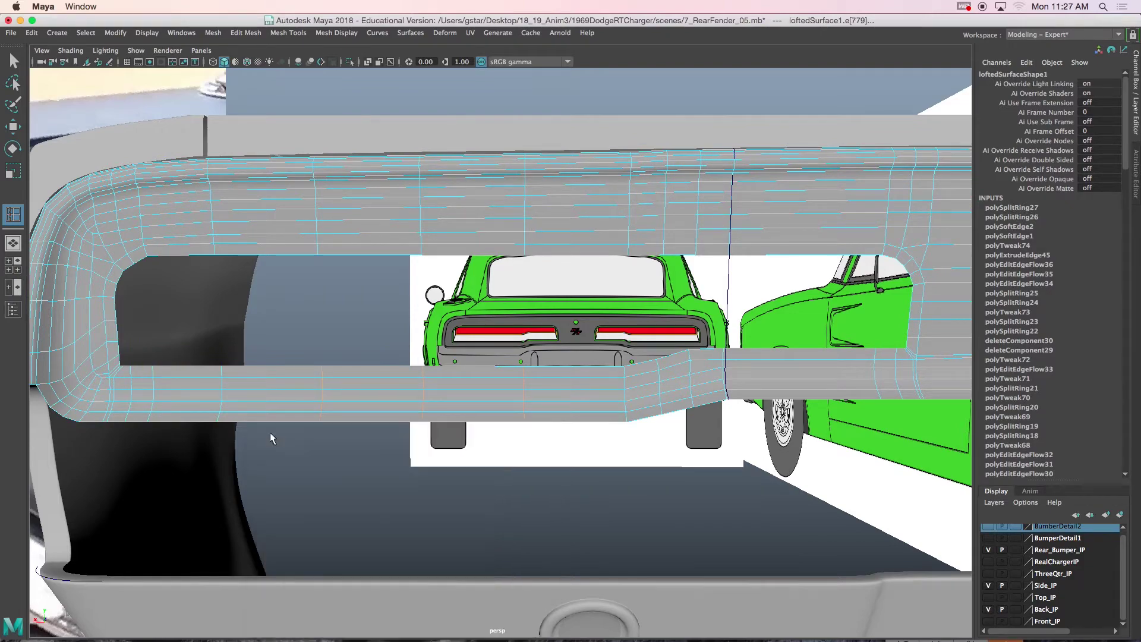
# Step: Switch to the back view with shaded display, framing the bumper's upper edge where it meets the panel above
pyautogui.press('w')
pyautogui.scroll(-3, 383, 363)
pyautogui.press('space')
pyautogui.press('space')
pyautogui.press('space')
pyautogui.scroll(-5, 298, 442)
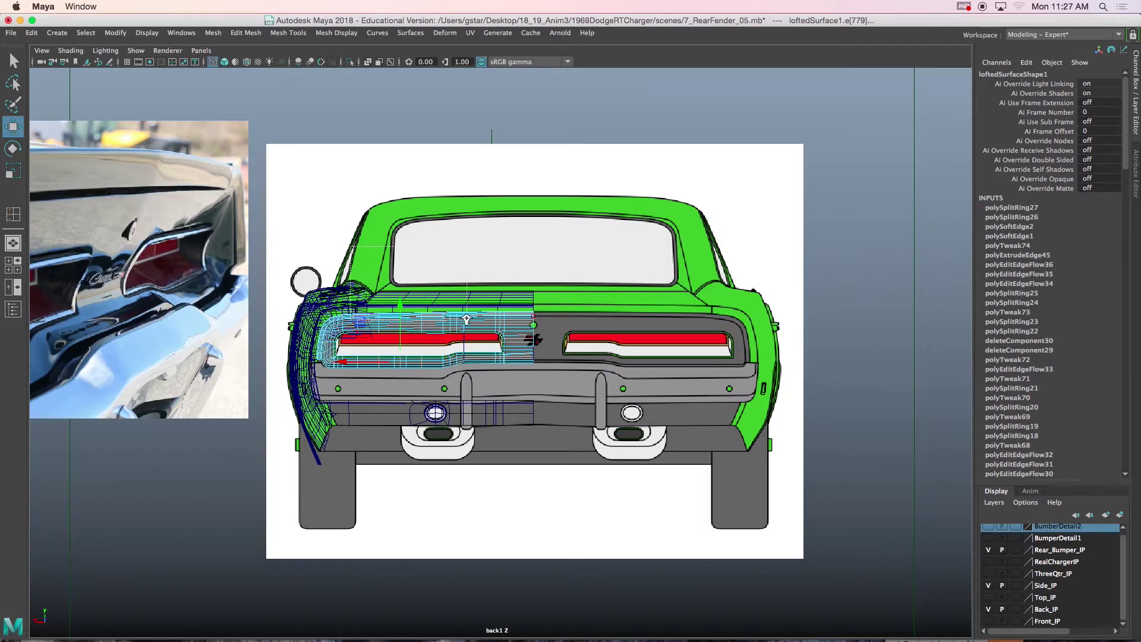
pyautogui.scroll(8, 477, 314)
pyautogui.press('5')
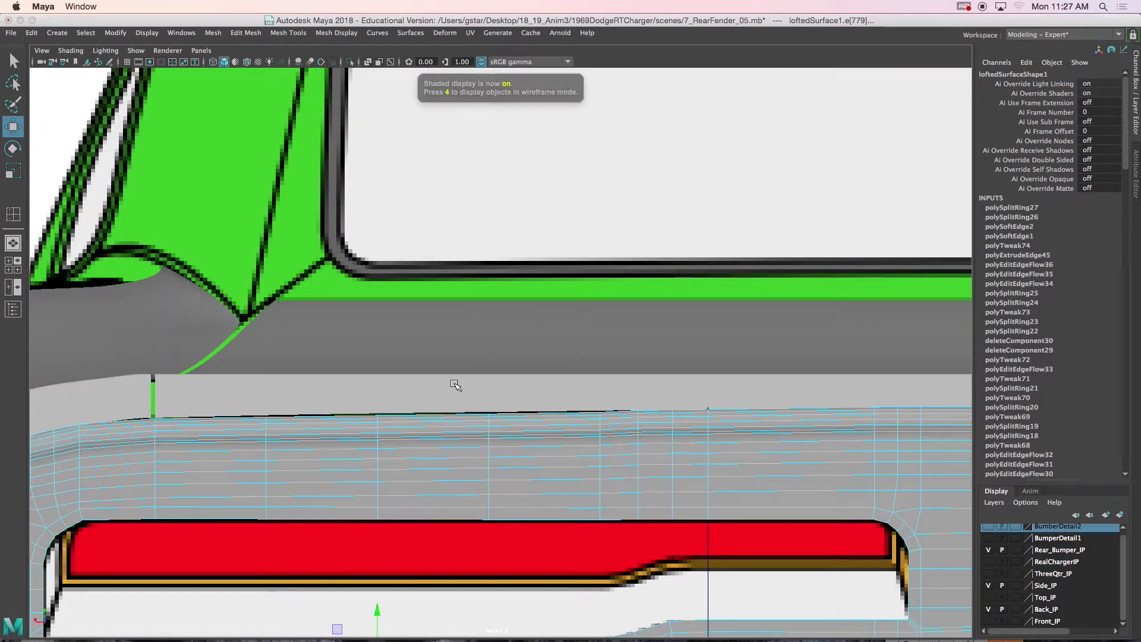
pyautogui.keyDown('alt'); pyautogui.moveTo(439, 423); pyautogui.dragTo(450, 323, button='middle'); pyautogui.keyUp('alt')
pyautogui.scroll(4, 390, 354)
pyautogui.keyDown('alt'); pyautogui.moveTo(336, 355); pyautogui.dragTo(445, 363, button='middle'); pyautogui.keyUp('alt')
pyautogui.scroll(1, 446, 362)
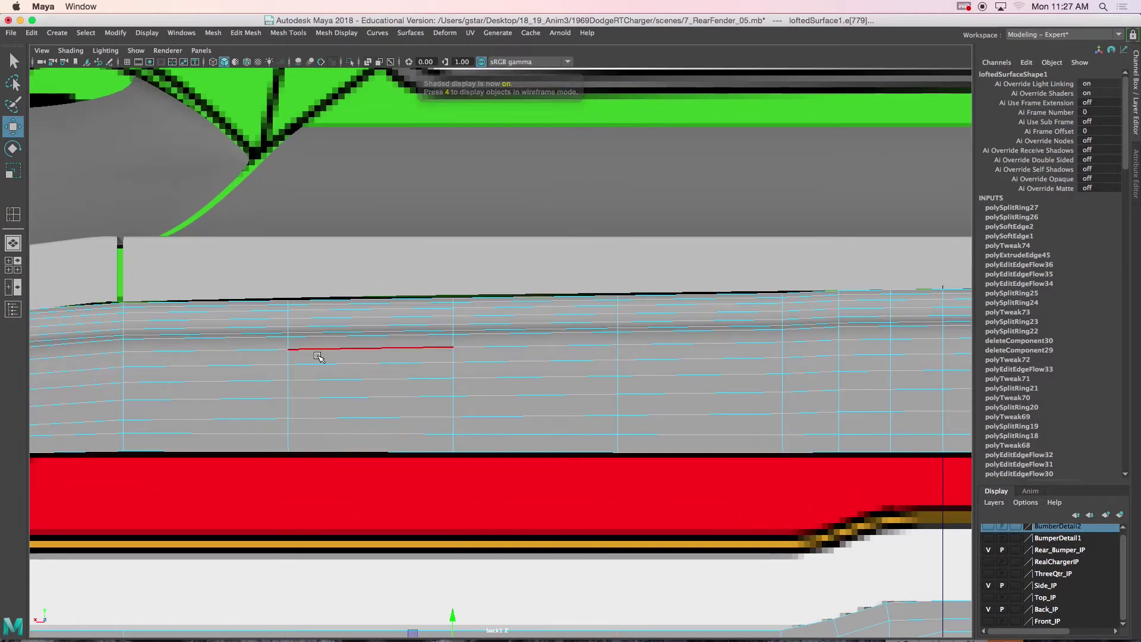
# Step: Raise the upper vertices of the outermost new edge loop slightly to meet the panel above, using smooth preview
pyautogui.keyDown('alt'); pyautogui.moveTo(321, 353); pyautogui.dragTo(385, 343, button='middle'); pyautogui.keyUp('alt')
pyautogui.moveTo(360, 303); pyautogui.dragTo(323, 301, button='right')
pyautogui.scroll(1, 317, 296)
pyautogui.moveTo(308, 260); pyautogui.dragTo(363, 328)
pyautogui.scroll(1, 331, 307)
pyautogui.keyDown('alt'); pyautogui.moveTo(331, 307); pyautogui.dragTo(415, 306, button='middle'); pyautogui.keyUp('alt')
pyautogui.press('3')
pyautogui.moveTo(413, 244); pyautogui.dragTo(413, 240)
# Step: Raise the upper vertices of the other two new edge loops and the adjacent inner loop slightly toward the panel above
pyautogui.keyDown('alt'); pyautogui.moveTo(464, 276); pyautogui.dragTo(338, 261, button='middle'); pyautogui.keyUp('alt')
pyautogui.moveTo(434, 255); pyautogui.dragTo(497, 310)
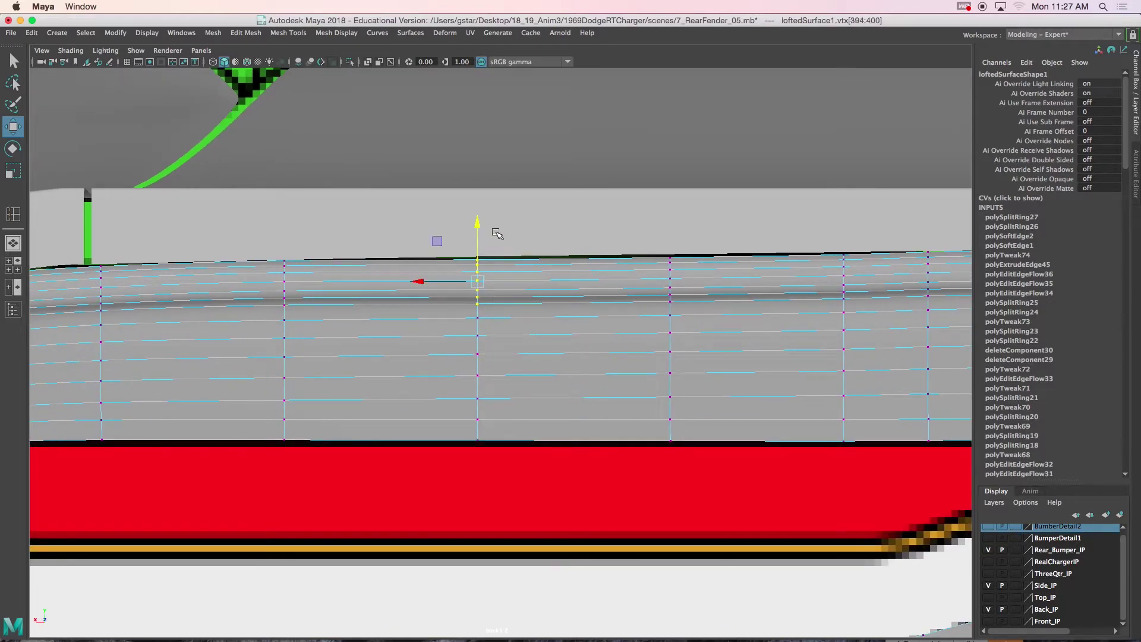
pyautogui.moveTo(480, 222); pyautogui.dragTo(480, 220)
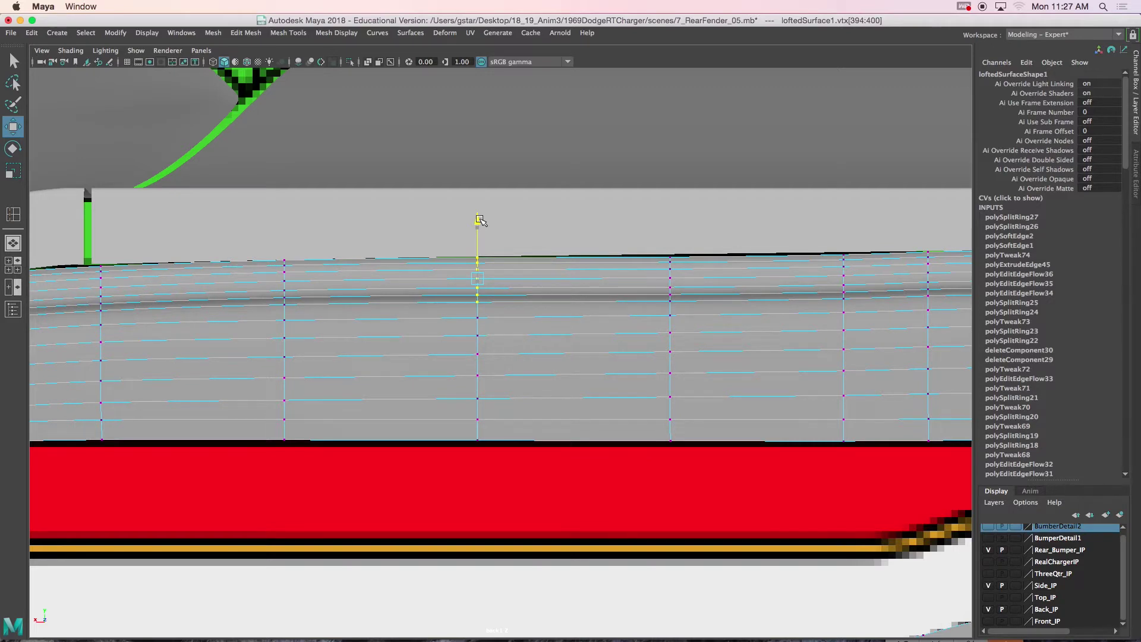
pyautogui.moveTo(480, 220); pyautogui.dragTo(480, 220)
pyautogui.moveTo(631, 245); pyautogui.dragTo(693, 308)
pyautogui.moveTo(670, 220); pyautogui.dragTo(669, 218)
pyautogui.moveTo(870, 306); pyautogui.dragTo(785, 245)
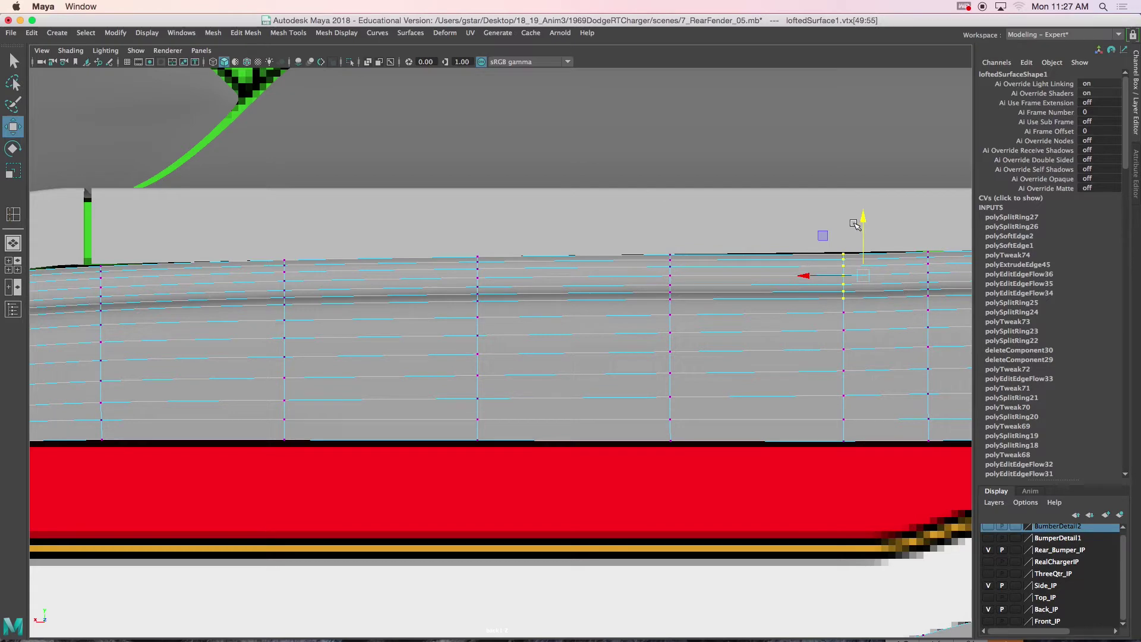
pyautogui.moveTo(862, 221); pyautogui.dragTo(862, 218)
# Step: Nudge the upper vertices of the two columns above the step in the opening, and of the column beside them, upward
pyautogui.keyDown('alt'); pyautogui.moveTo(750, 287); pyautogui.dragTo(627, 295, button='middle'); pyautogui.keyUp('alt')
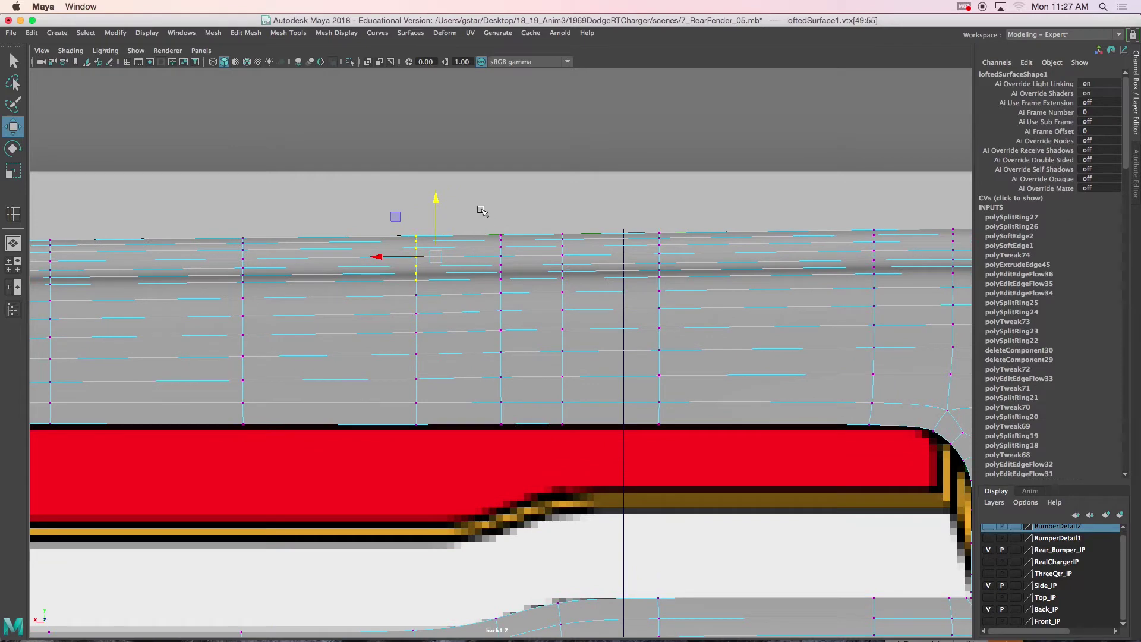
pyautogui.moveTo(561, 265); pyautogui.dragTo(591, 281)
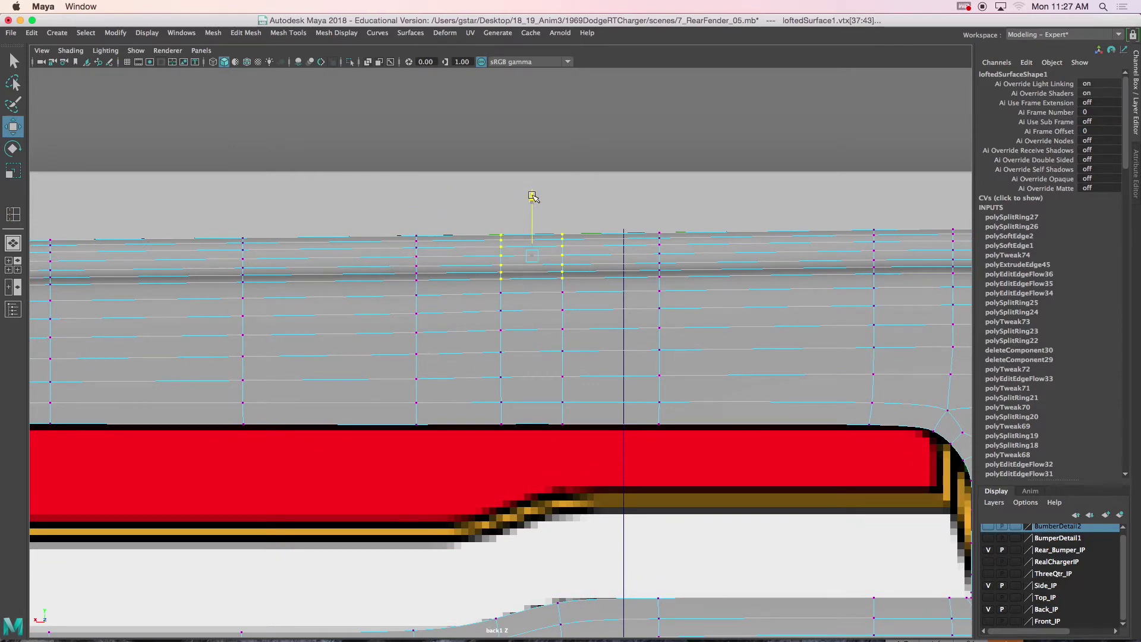
pyautogui.keyDown('alt'); pyautogui.moveTo(594, 212); pyautogui.dragTo(395, 223, button='middle'); pyautogui.keyUp('alt')
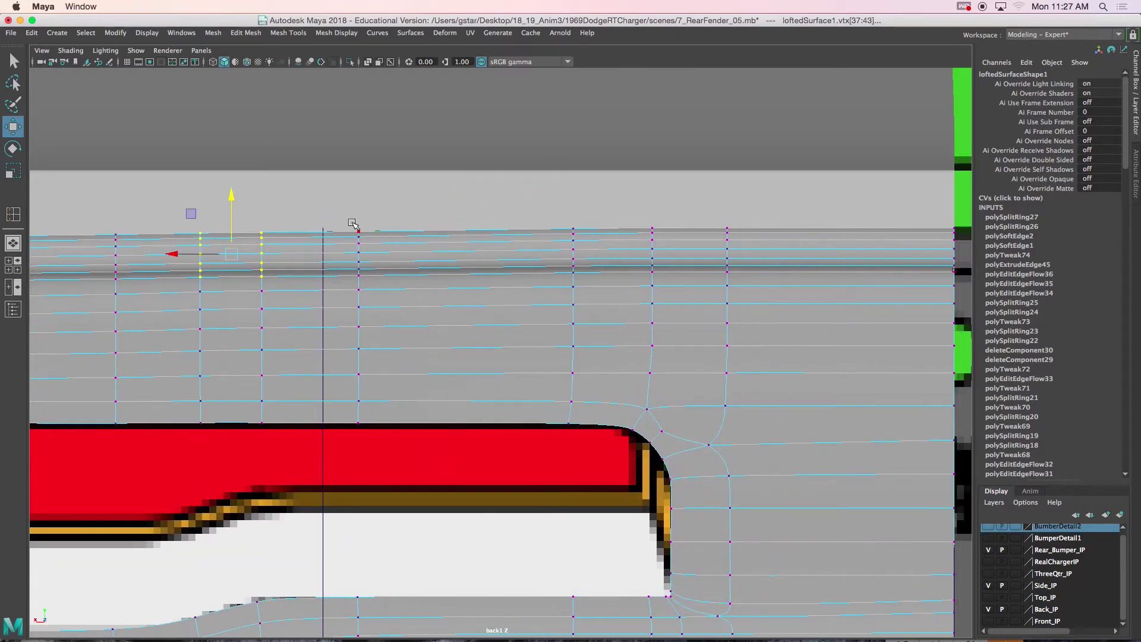
pyautogui.moveTo(401, 262); pyautogui.dragTo(414, 282)
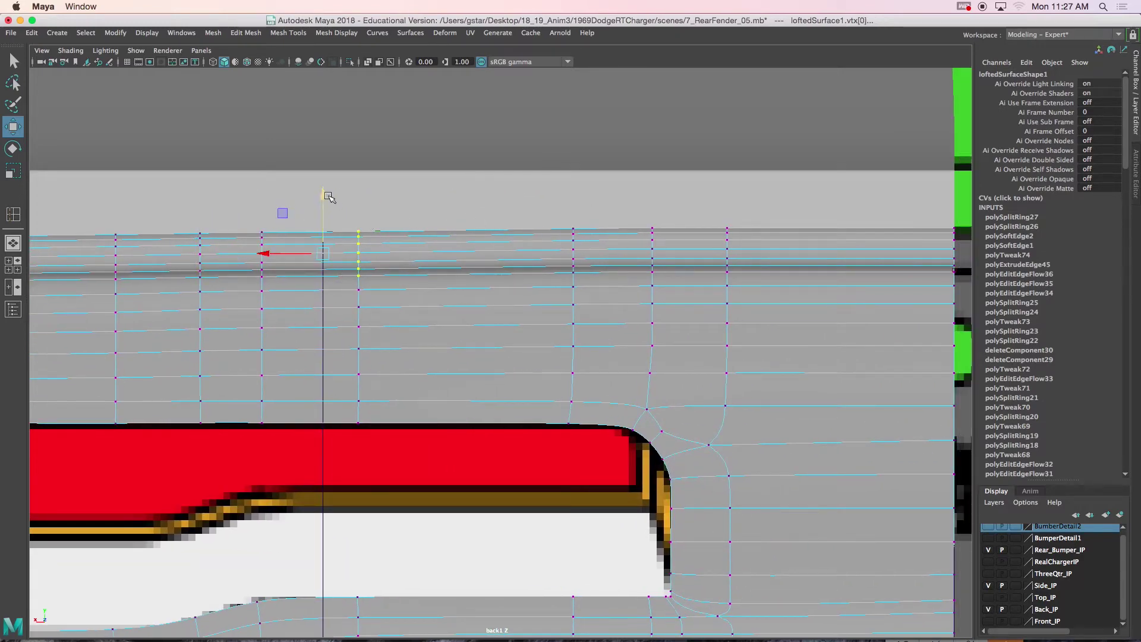
# Step: Turn off smooth preview and insert a single edge loop near the bumper's upper outer corner using Equal distance from edge
pyautogui.keyDown('alt'); pyautogui.moveTo(53, 290); pyautogui.dragTo(732, 285, button='middle'); pyautogui.keyUp('alt')
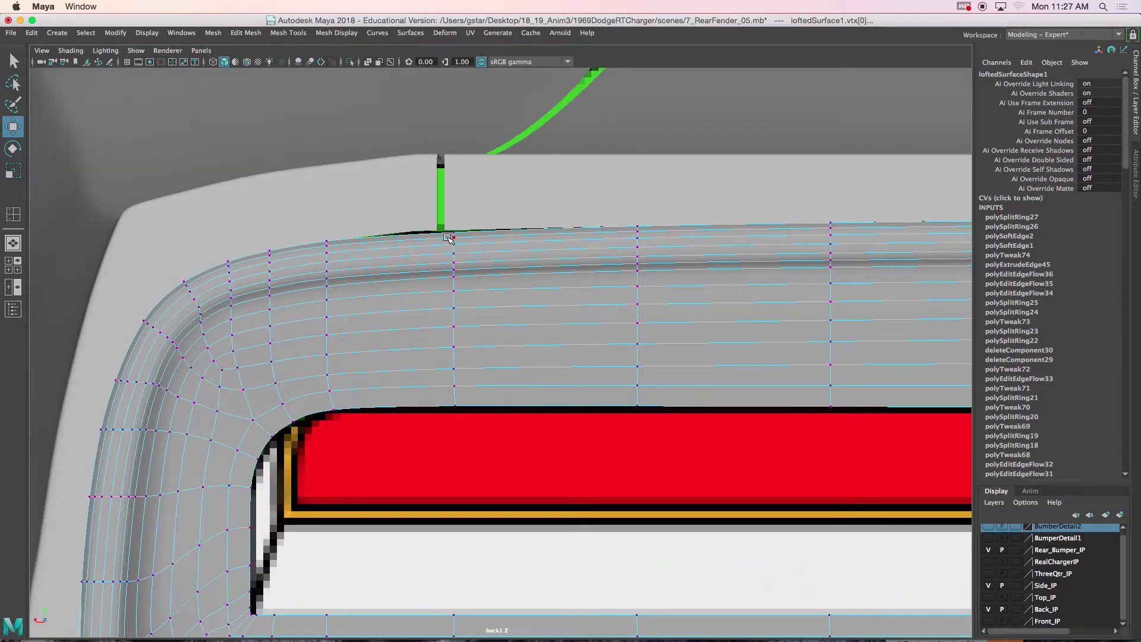
pyautogui.scroll(2, 449, 238)
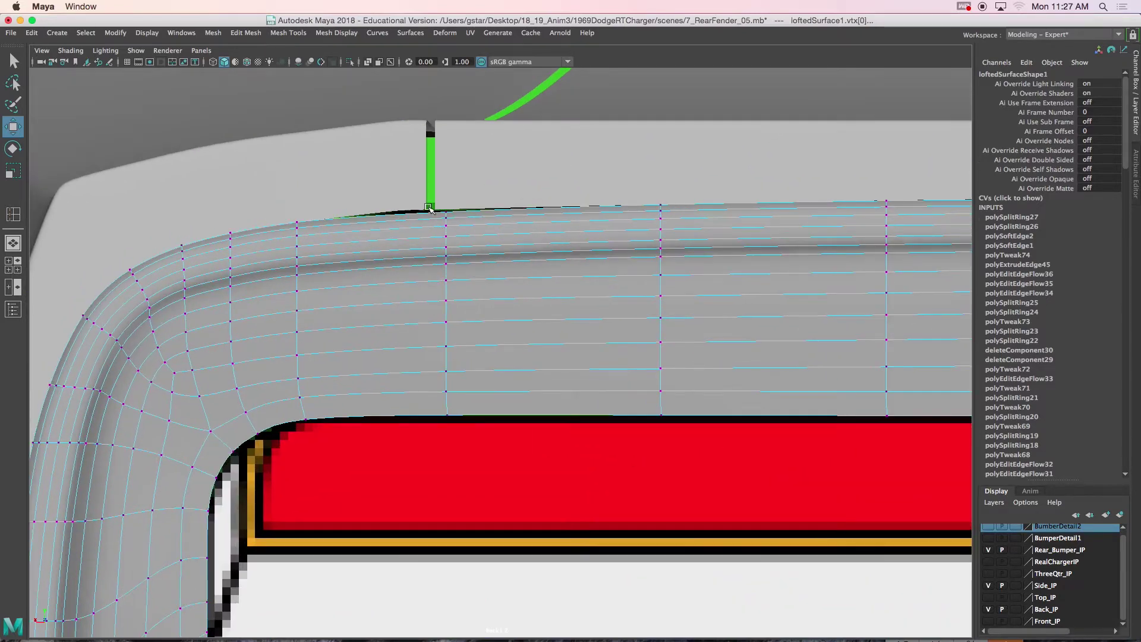
pyautogui.press('1')
pyautogui.scroll(1, 403, 243)
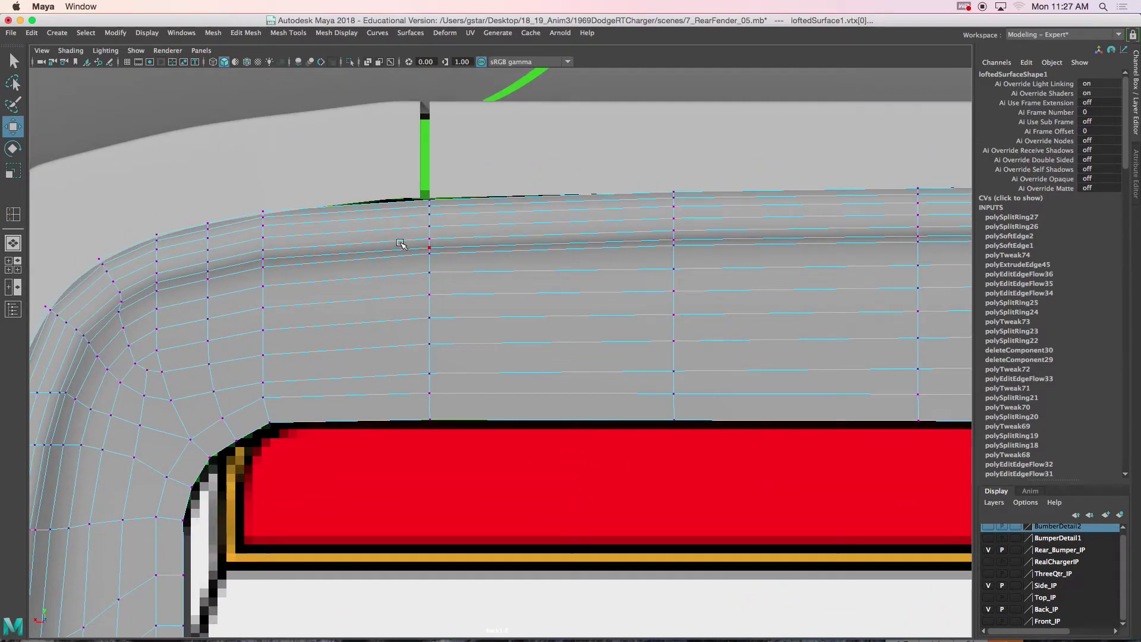
pyautogui.moveTo(386, 236); pyautogui.dragTo(439, 218, button='right')
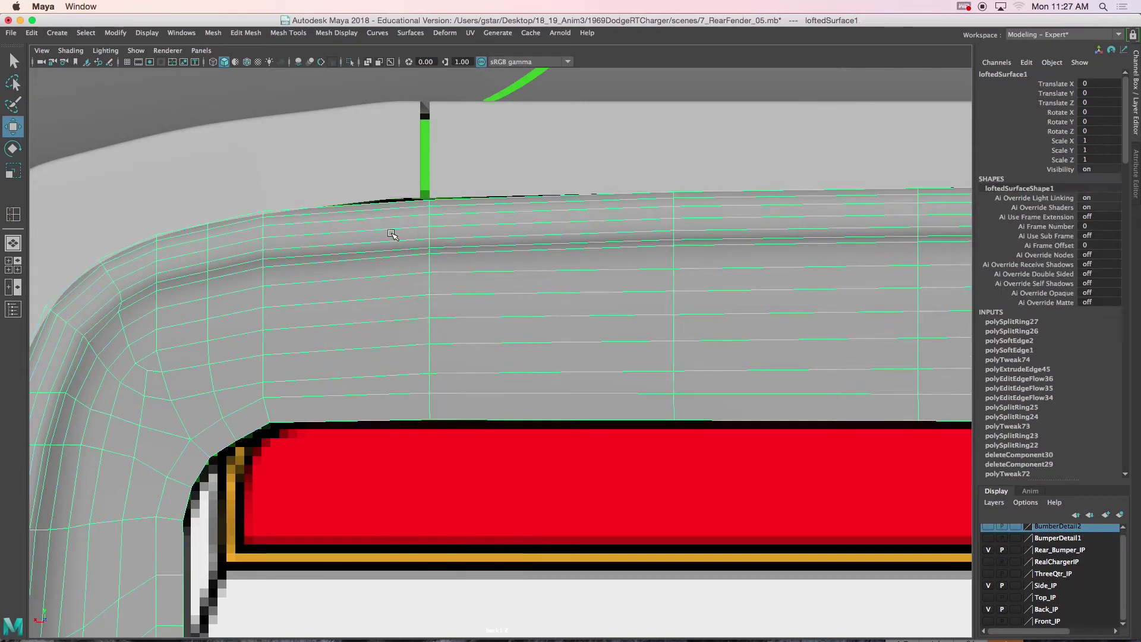
pyautogui.doubleClick(13, 214)
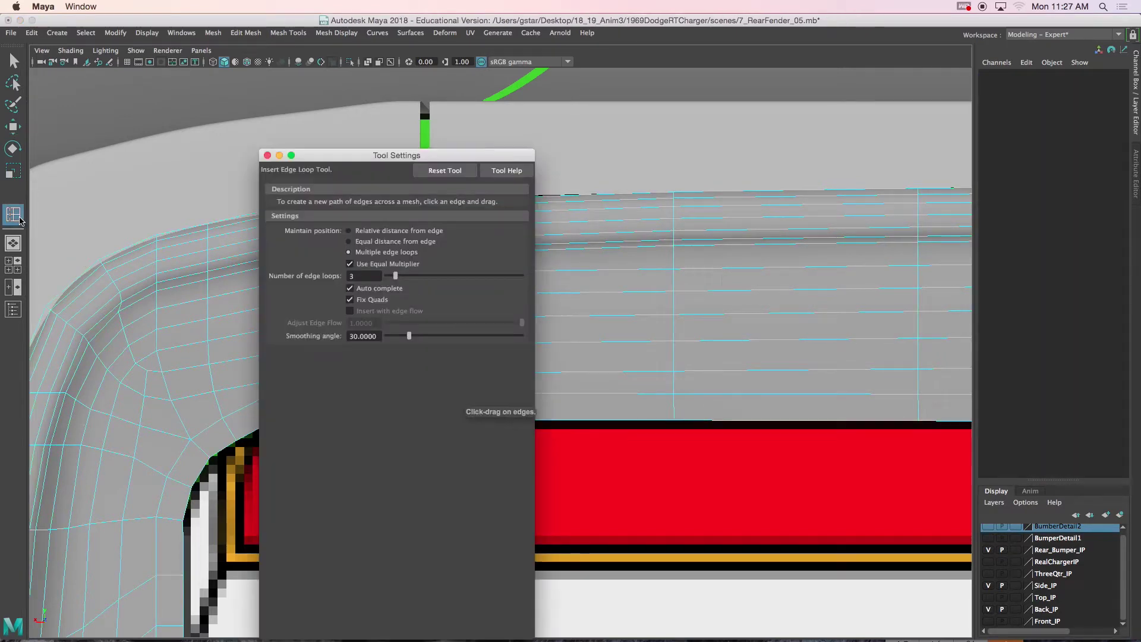
pyautogui.click(366, 240)
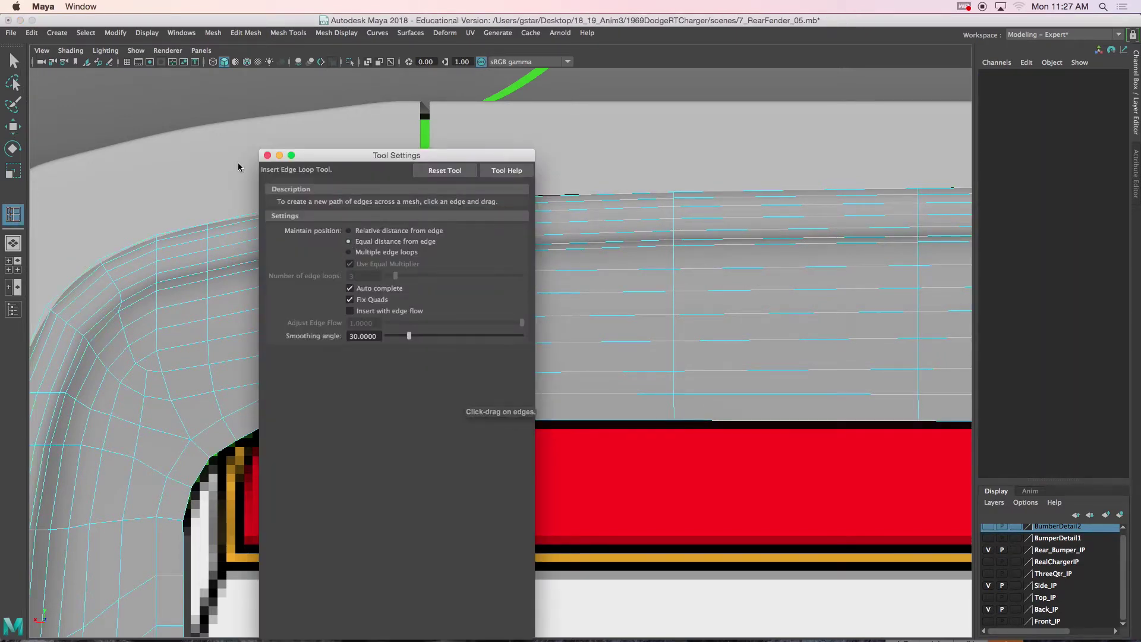
pyautogui.click(268, 155)
pyautogui.click(352, 236)
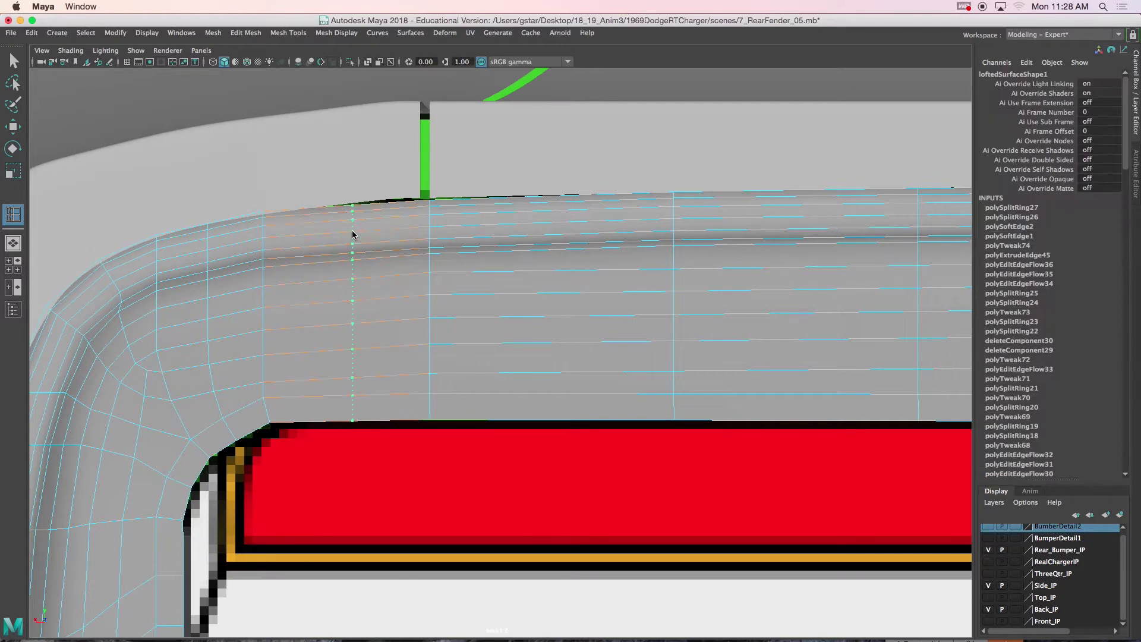
pyautogui.press('w')
# Step: Raise the upper vertices of the new corner edge loop and the adjacent inner column toward the panel above, using smooth preview
pyautogui.moveTo(367, 238); pyautogui.dragTo(342, 239, button='right')
pyautogui.moveTo(331, 184); pyautogui.dragTo(388, 266)
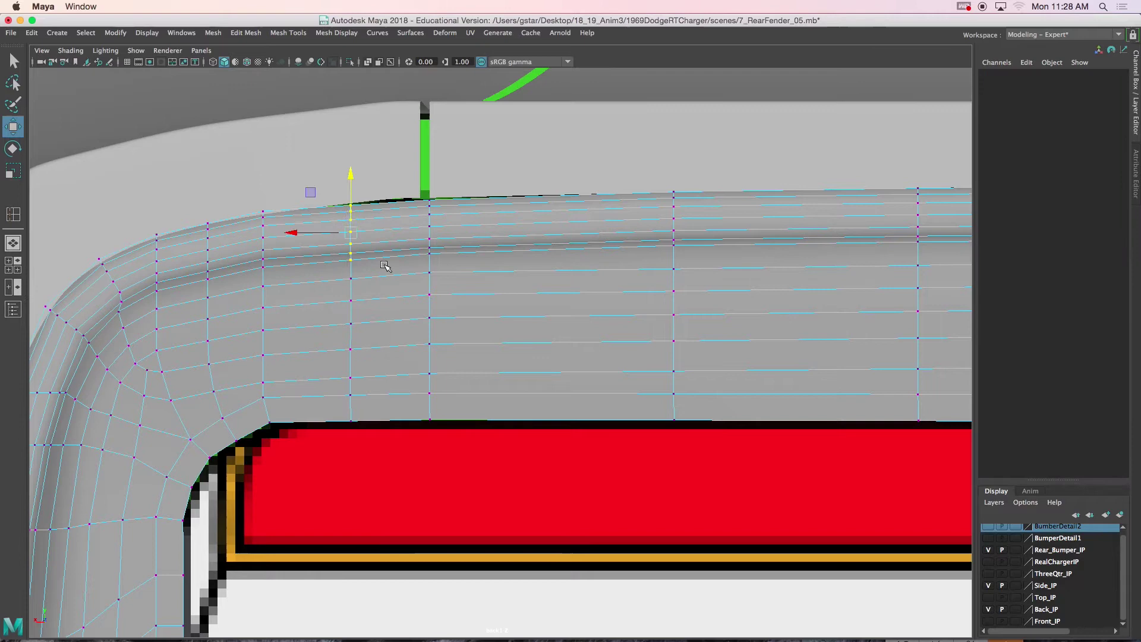
pyautogui.moveTo(358, 176); pyautogui.dragTo(356, 174)
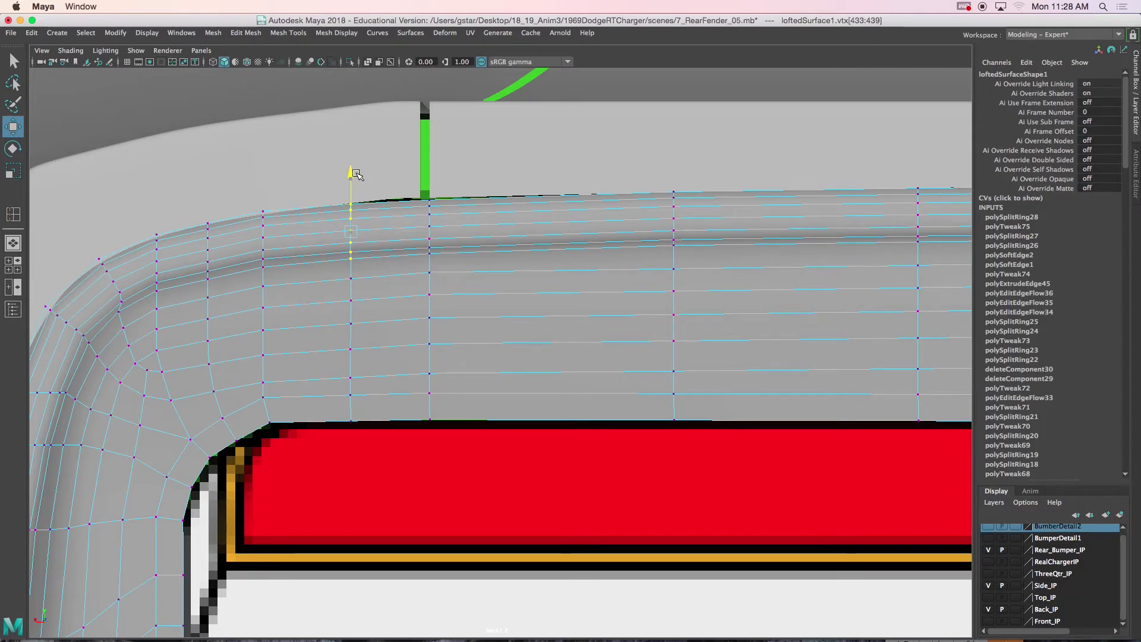
pyautogui.moveTo(355, 174); pyautogui.dragTo(457, 261)
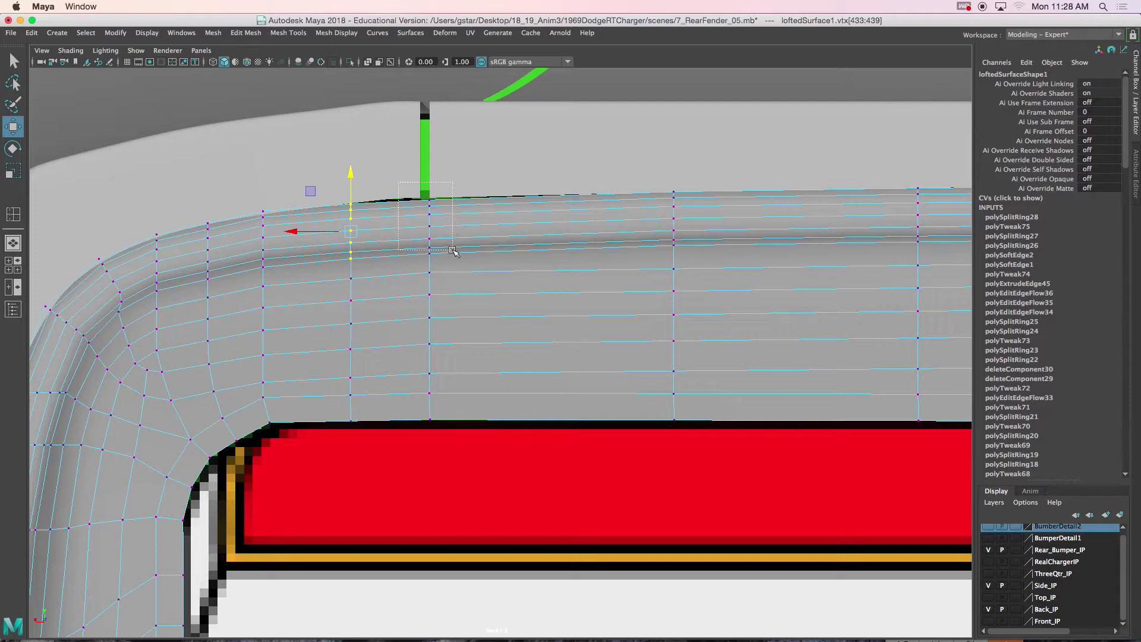
pyautogui.moveTo(431, 172); pyautogui.dragTo(430, 170)
pyautogui.press('3')
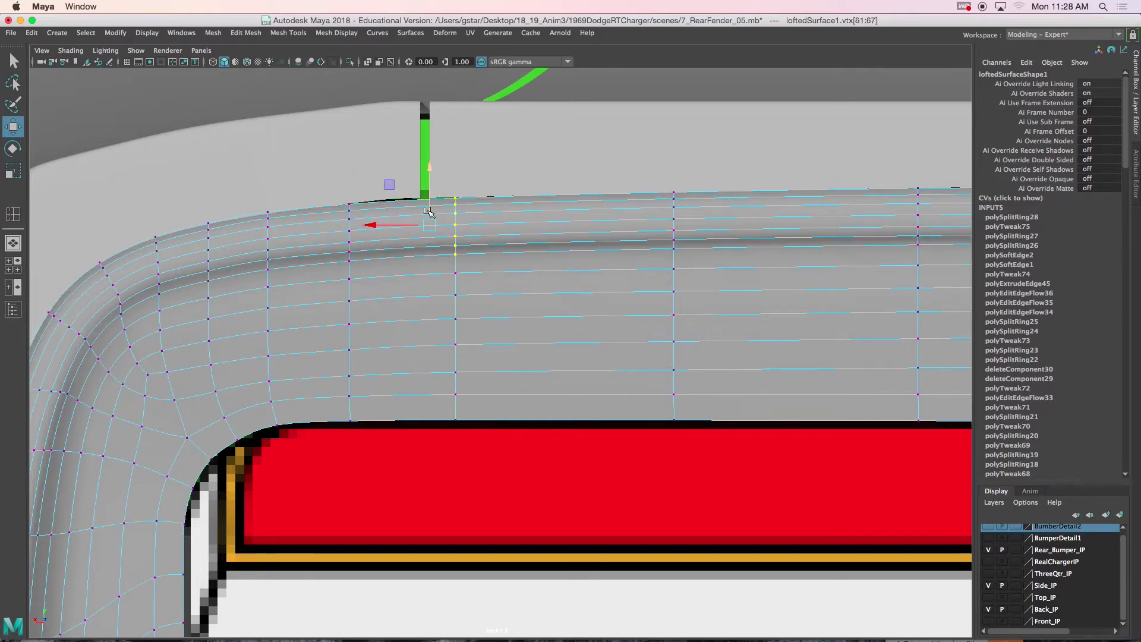
# Step: Return to object mode and check the smoothed bumper around the tail light opening against the rear reference drawing in wireframe
pyautogui.scroll(-5, 429, 224)
pyautogui.scroll(4, 487, 366)
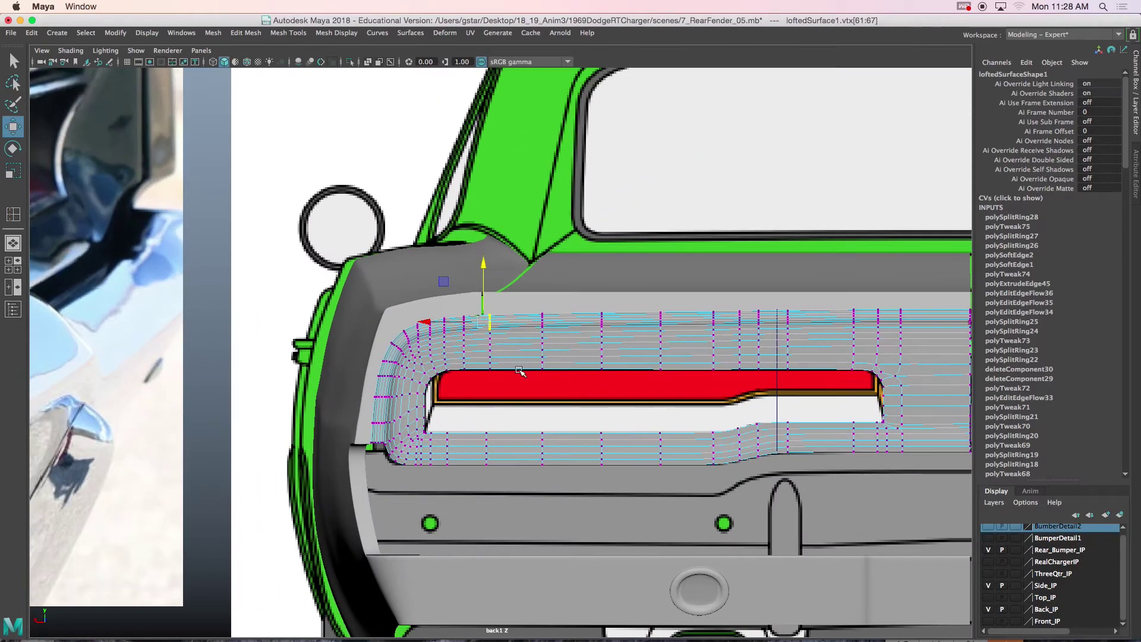
pyautogui.scroll(5, 487, 366)
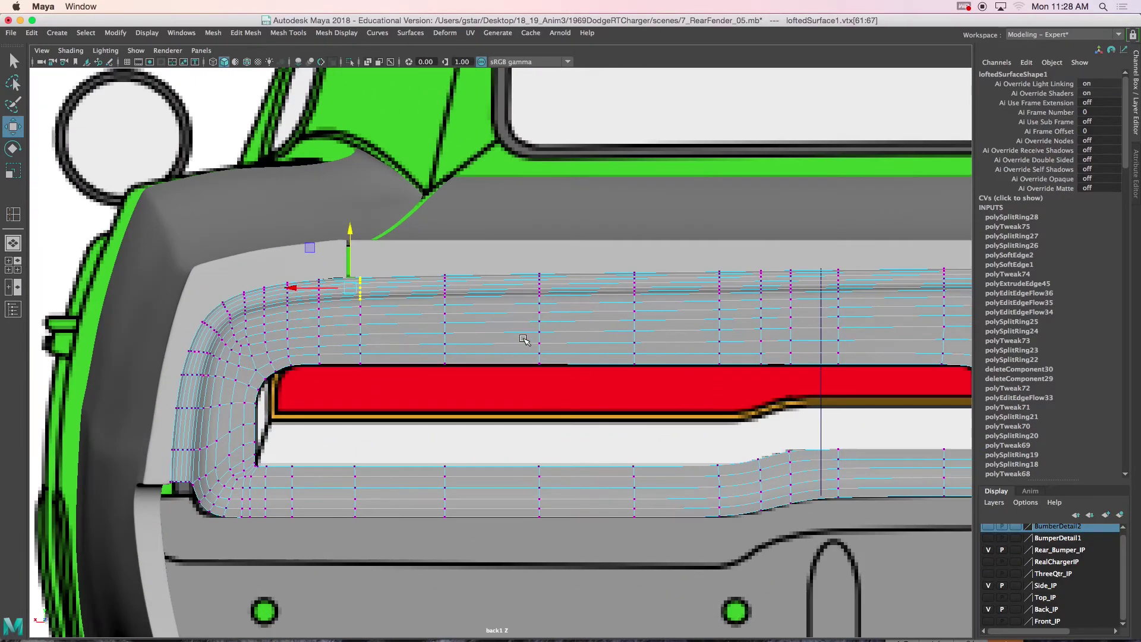
pyautogui.moveTo(498, 303); pyautogui.dragTo(535, 279, button='right')
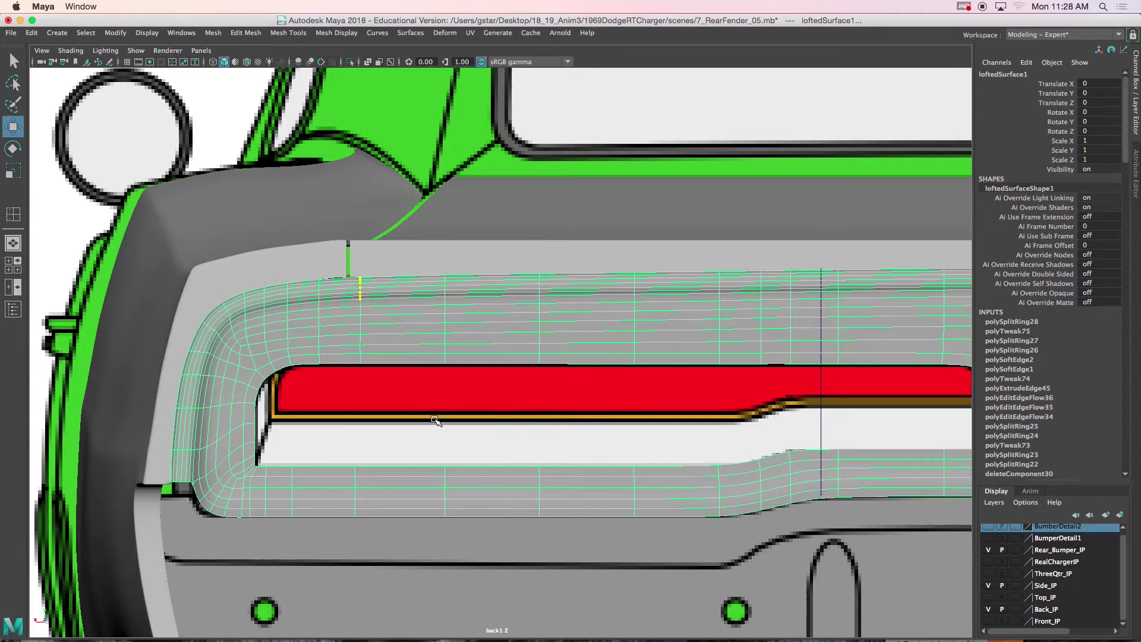
pyautogui.scroll(5, 505, 369)
pyautogui.press('4')
pyautogui.keyDown('alt'); pyautogui.moveTo(417, 387); pyautogui.dragTo(441, 370, button='middle'); pyautogui.keyUp('alt')
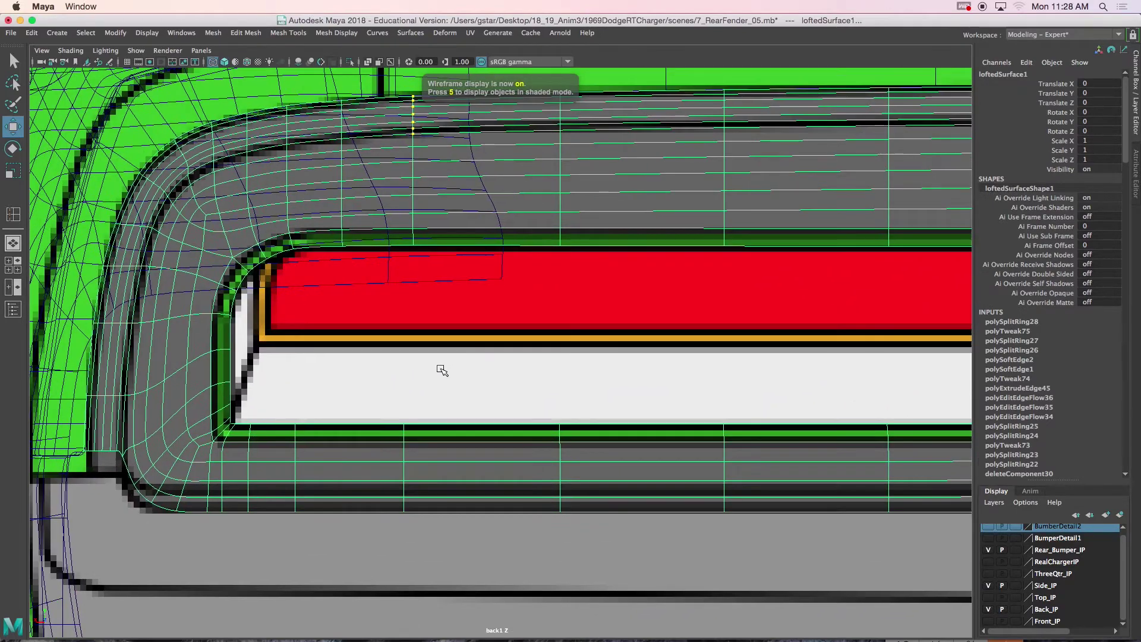
# Step: Examine the opening's inner rim in the perspective view and compare it with the tail light in the reference photo
pyautogui.press('space')
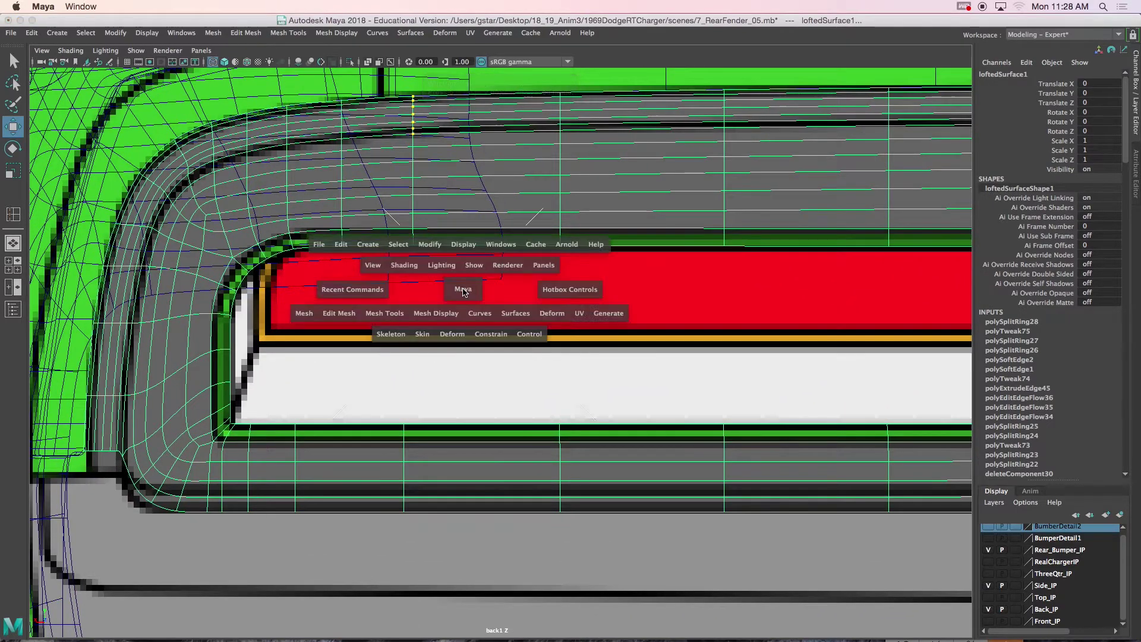
pyautogui.press('space')
pyautogui.scroll(-5, 702, 271)
pyautogui.keyDown('alt'); pyautogui.moveTo(663, 311); pyautogui.dragTo(643, 318); pyautogui.keyUp('alt')
pyautogui.keyDown('alt'); pyautogui.moveTo(587, 333); pyautogui.dragTo(719, 299, button='middle'); pyautogui.keyUp('alt')
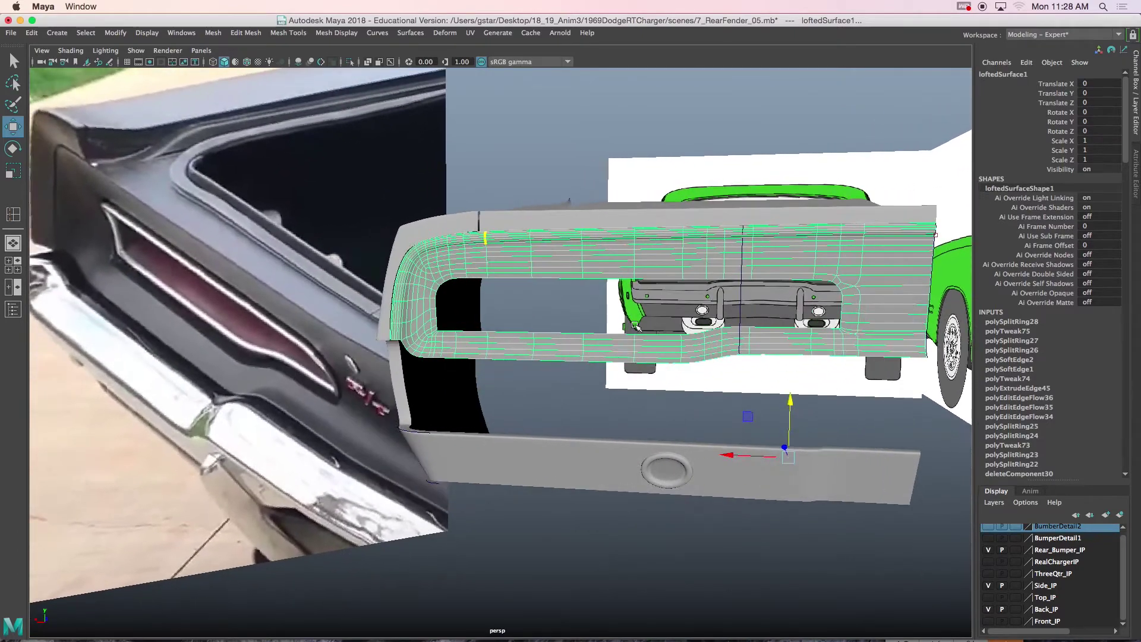
pyautogui.scroll(5, 509, 342)
pyautogui.keyDown('alt'); pyautogui.moveTo(493, 344); pyautogui.dragTo(600, 337, button='middle'); pyautogui.keyUp('alt')
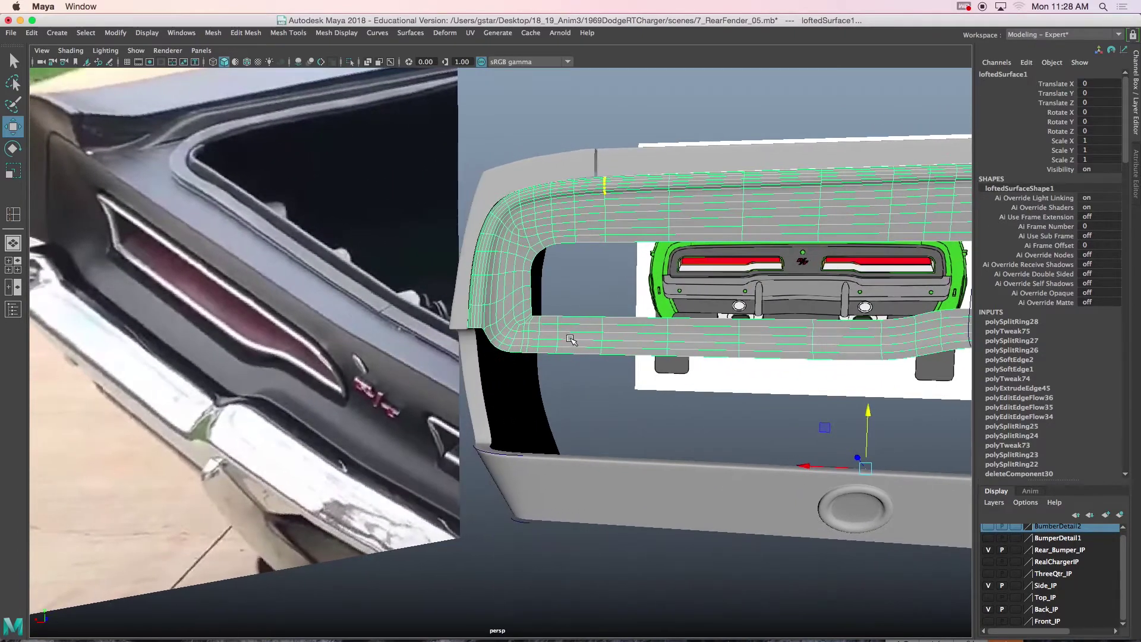
pyautogui.scroll(4, 574, 340)
pyautogui.moveTo(581, 316)
pyautogui.keyDown('alt'); pyautogui.mouseDown()
pyautogui.moveTo(497, 321)
pyautogui.moveTo(579, 320)
pyautogui.mouseUp(); pyautogui.keyUp('alt')
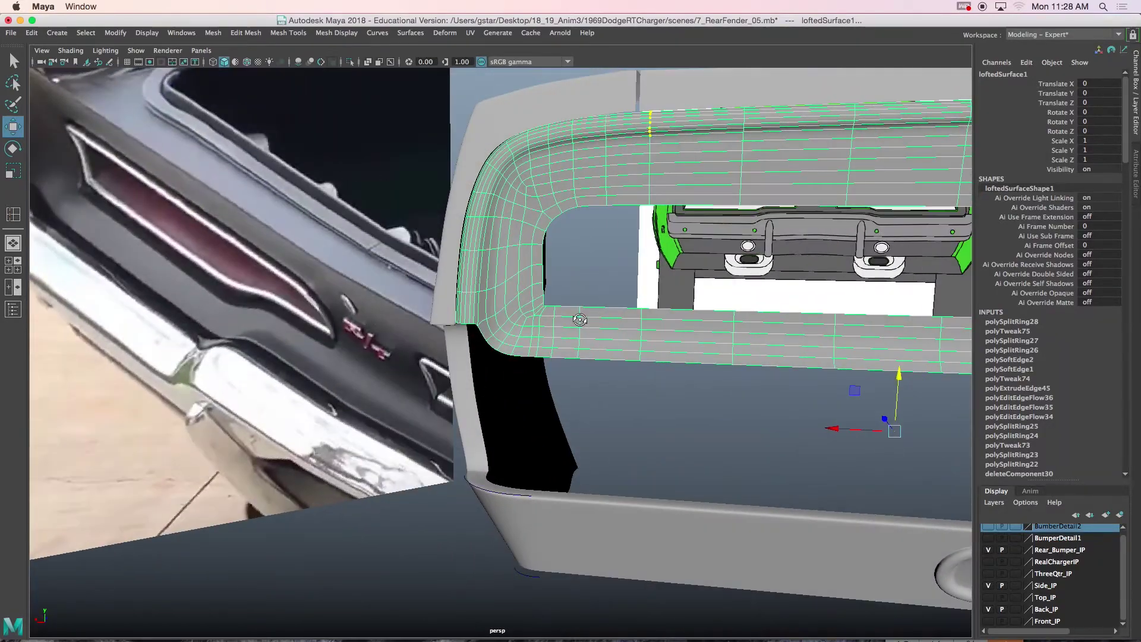
pyautogui.click(335, 342)
pyautogui.keyDown('alt'); pyautogui.moveTo(76, 156); pyautogui.dragTo(104, 166); pyautogui.keyUp('alt')
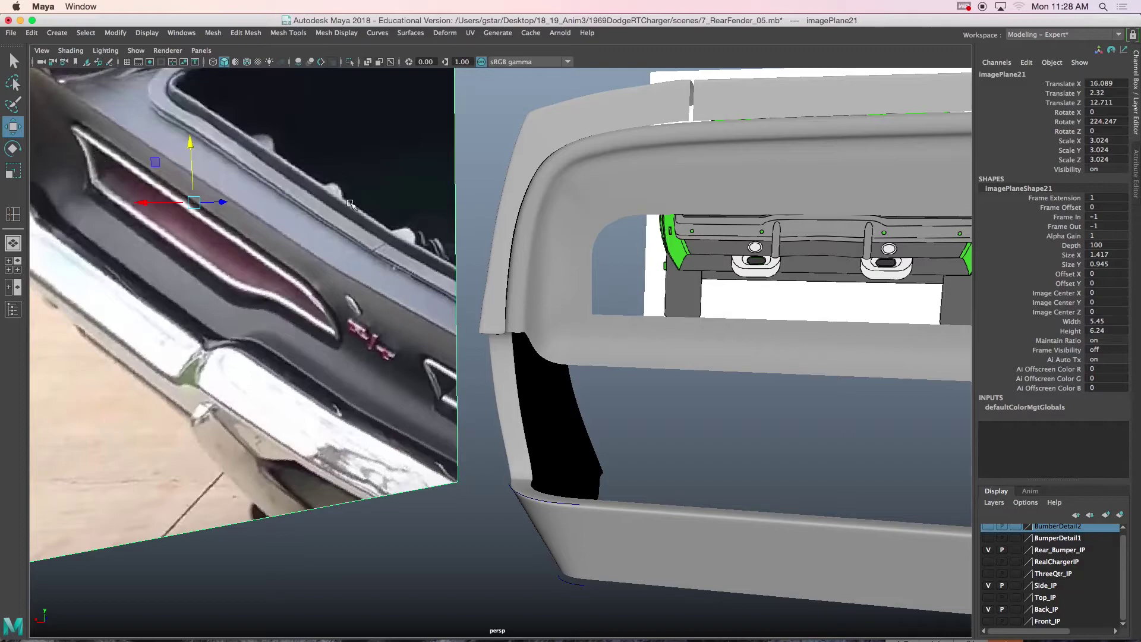
pyautogui.click(585, 245)
pyautogui.keyDown('alt'); pyautogui.moveTo(585, 245); pyautogui.dragTo(575, 271); pyautogui.keyUp('alt')
pyautogui.keyDown('alt'); pyautogui.moveTo(562, 271); pyautogui.dragTo(634, 274); pyautogui.keyUp('alt')
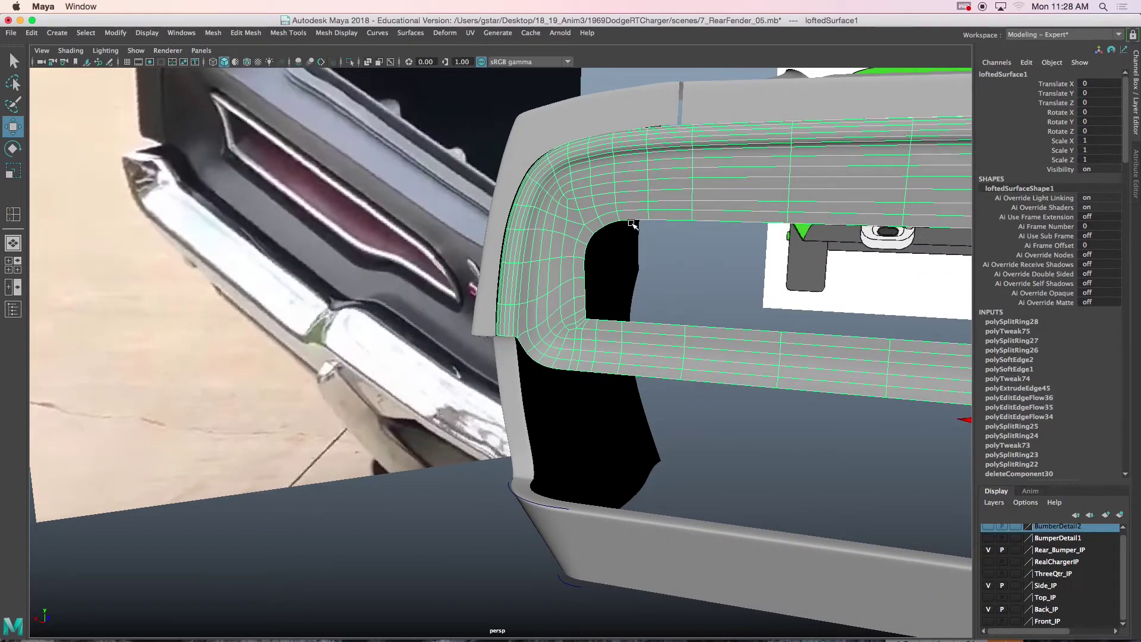
# Step: Select the innermost ring of faces around the tail light opening and extract it as a separate object
pyautogui.moveTo(631, 214); pyautogui.dragTo(608, 244, button='right')
pyautogui.doubleClick(588, 240)
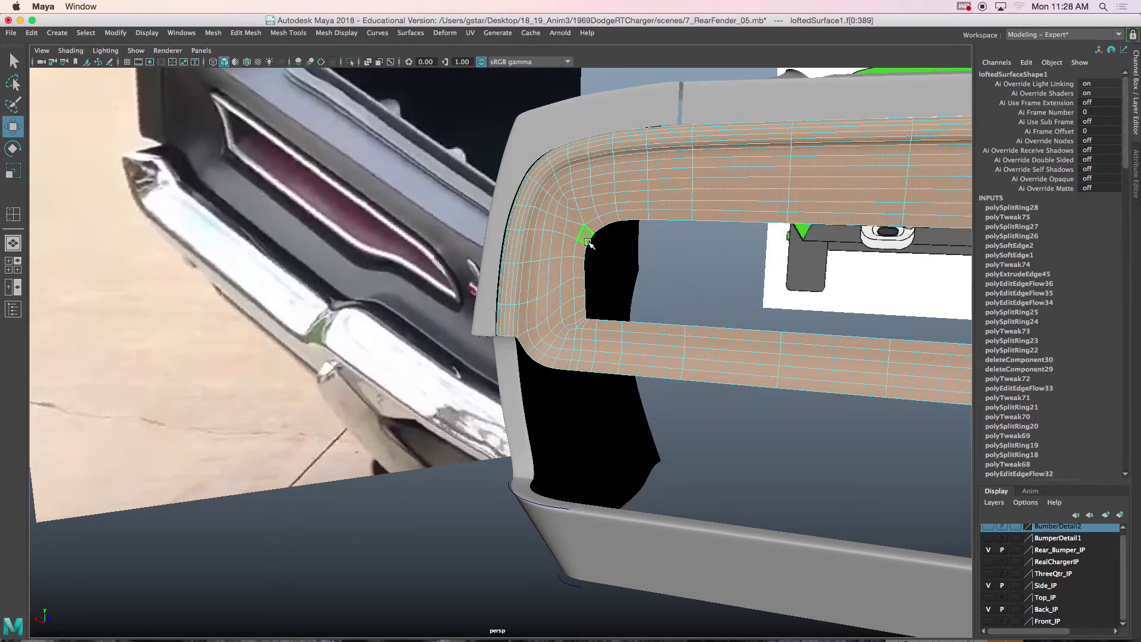
pyautogui.doubleClick(585, 239)
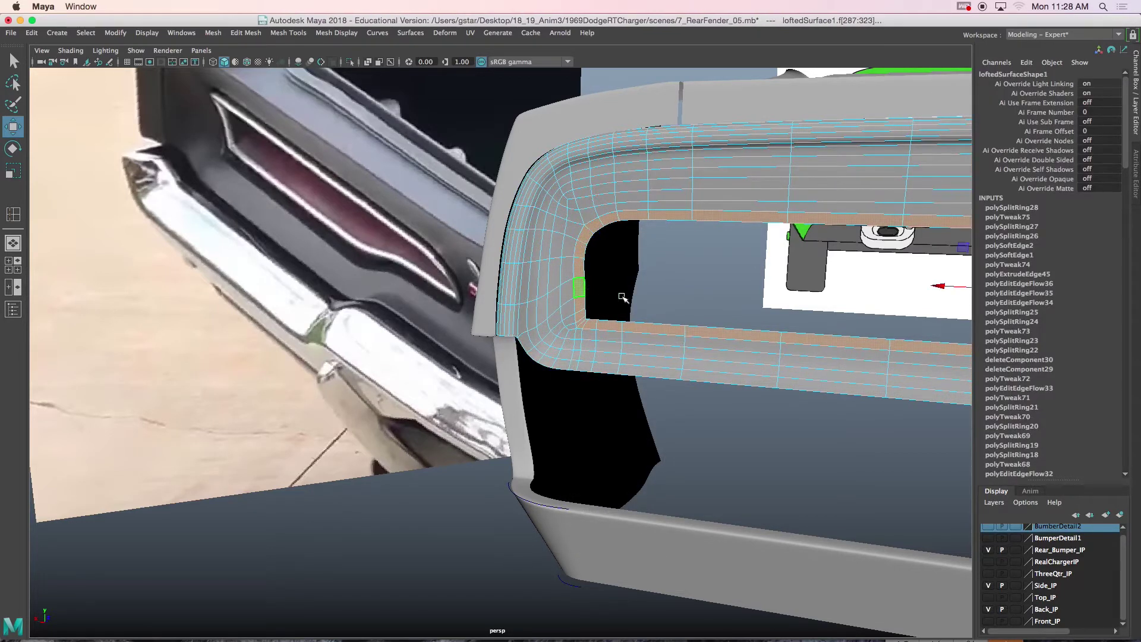
pyautogui.keyDown('alt'); pyautogui.moveTo(600, 291); pyautogui.dragTo(640, 287); pyautogui.keyUp('alt')
pyautogui.press('space')
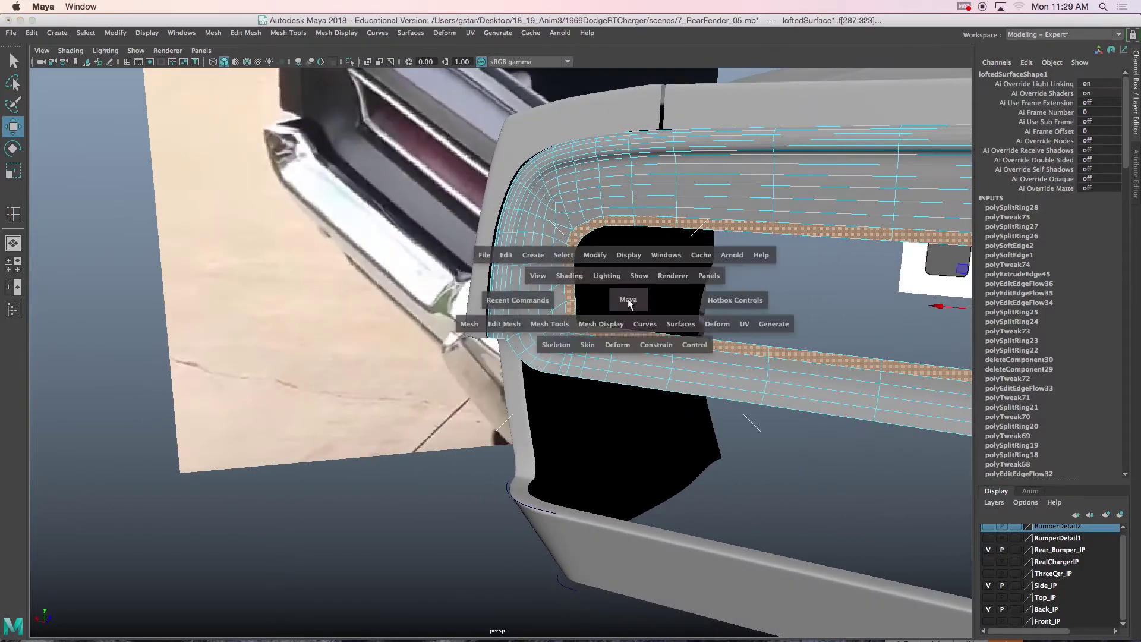
pyautogui.press('space')
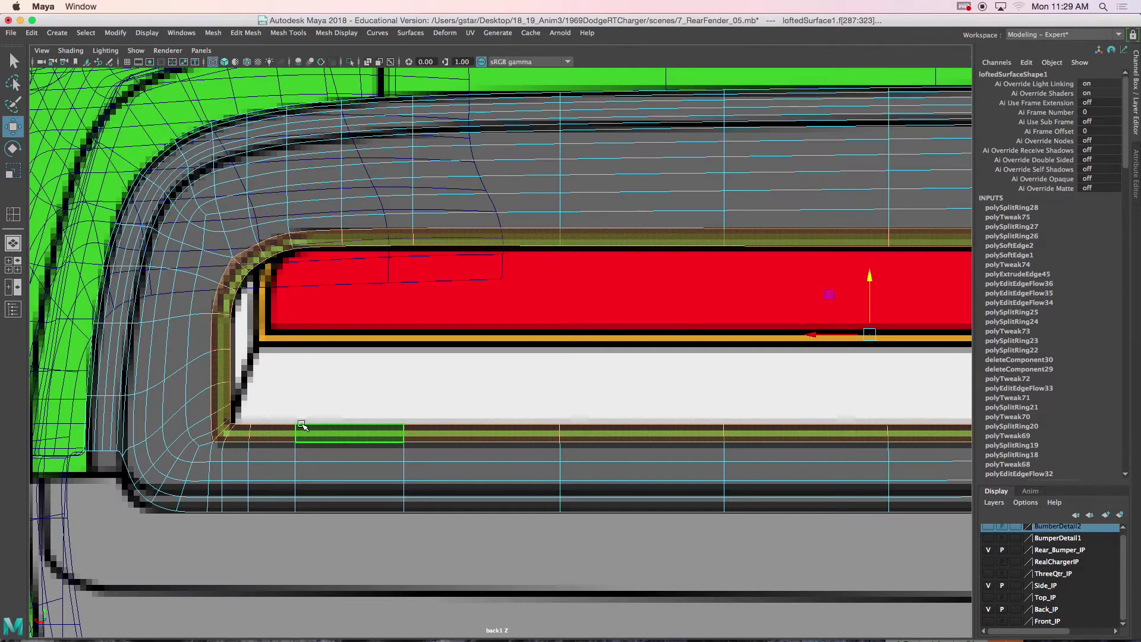
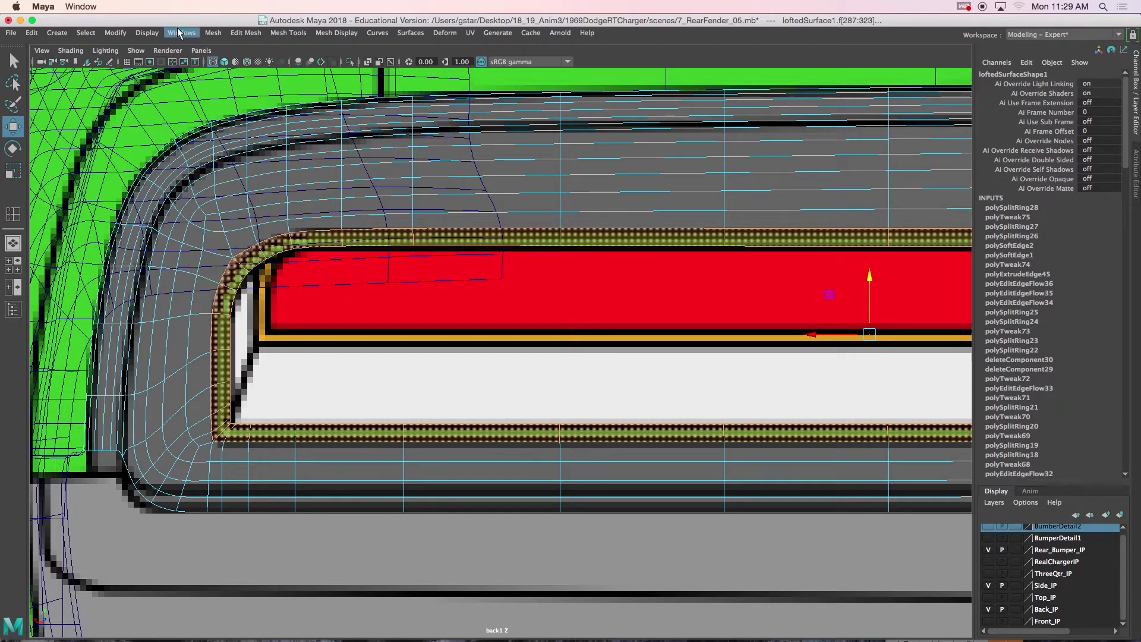
pyautogui.click(251, 34)
pyautogui.click(259, 367)
# Step: Select the extracted trim ring, center its pivot and move it out in front of the bumper
pyautogui.moveTo(287, 241); pyautogui.dragTo(324, 227, button='right')
pyautogui.click(304, 240)
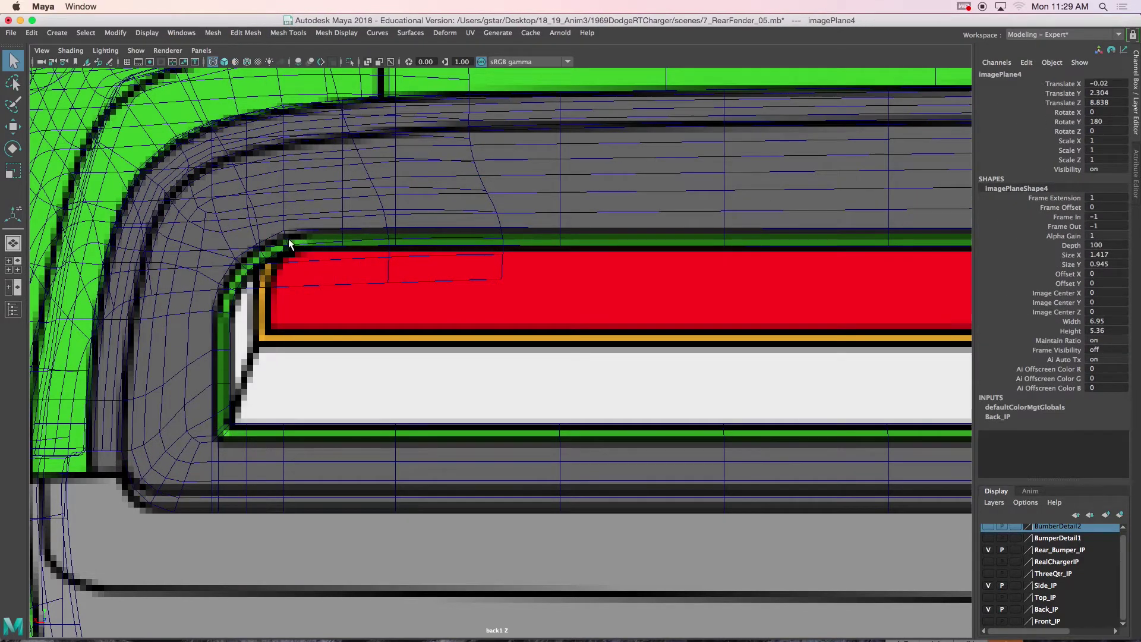
pyautogui.click(287, 238)
pyautogui.press('space')
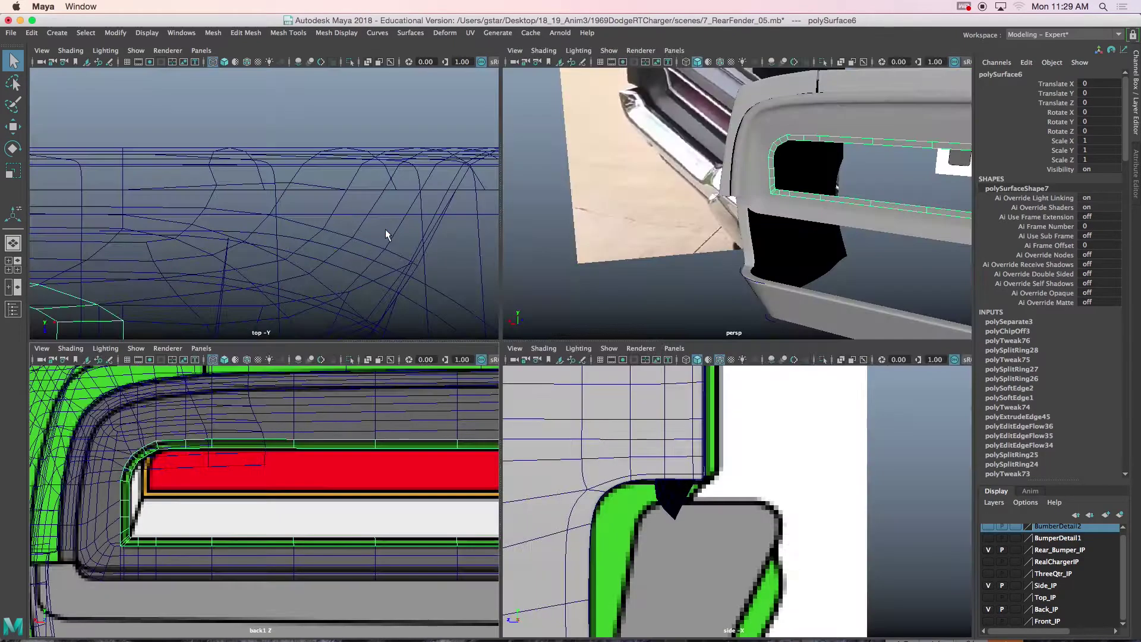
pyautogui.press('space')
pyautogui.scroll(5, 680, 285)
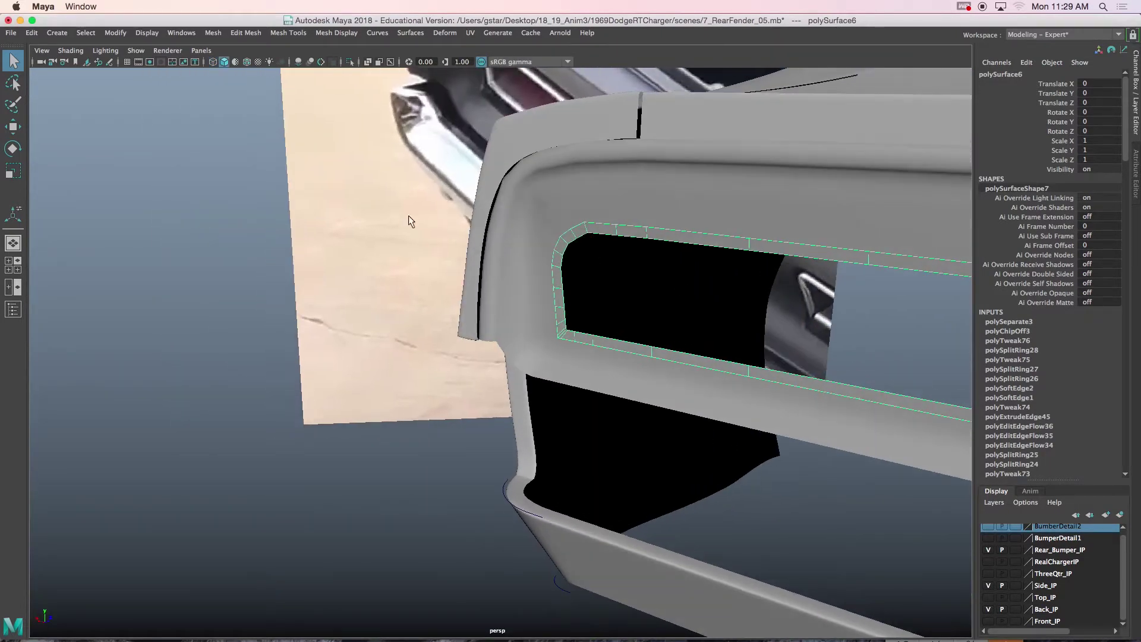
pyautogui.click(115, 32)
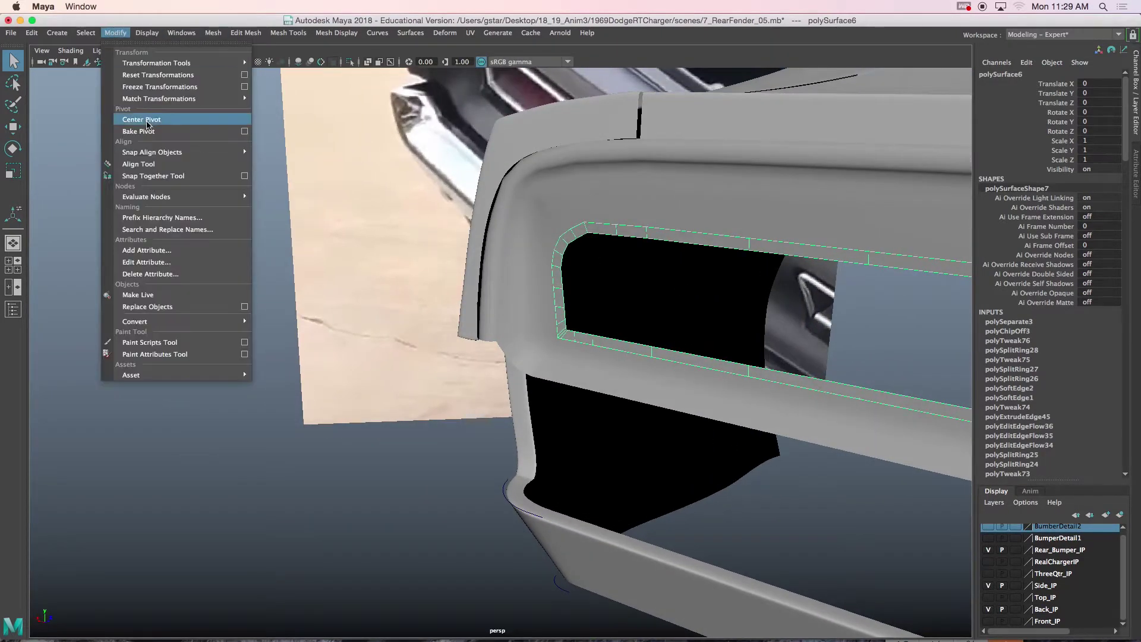
pyautogui.click(152, 120)
pyautogui.keyDown('alt'); pyautogui.moveTo(580, 373); pyautogui.dragTo(554, 357); pyautogui.keyUp('alt')
pyautogui.press('w')
pyautogui.keyDown('alt'); pyautogui.moveTo(563, 301); pyautogui.dragTo(609, 300); pyautogui.keyUp('alt')
# Step: Select the bumper's face loop bordering the tail light opening and extrude it back into the body
pyautogui.click(586, 268)
pyautogui.click(581, 250)
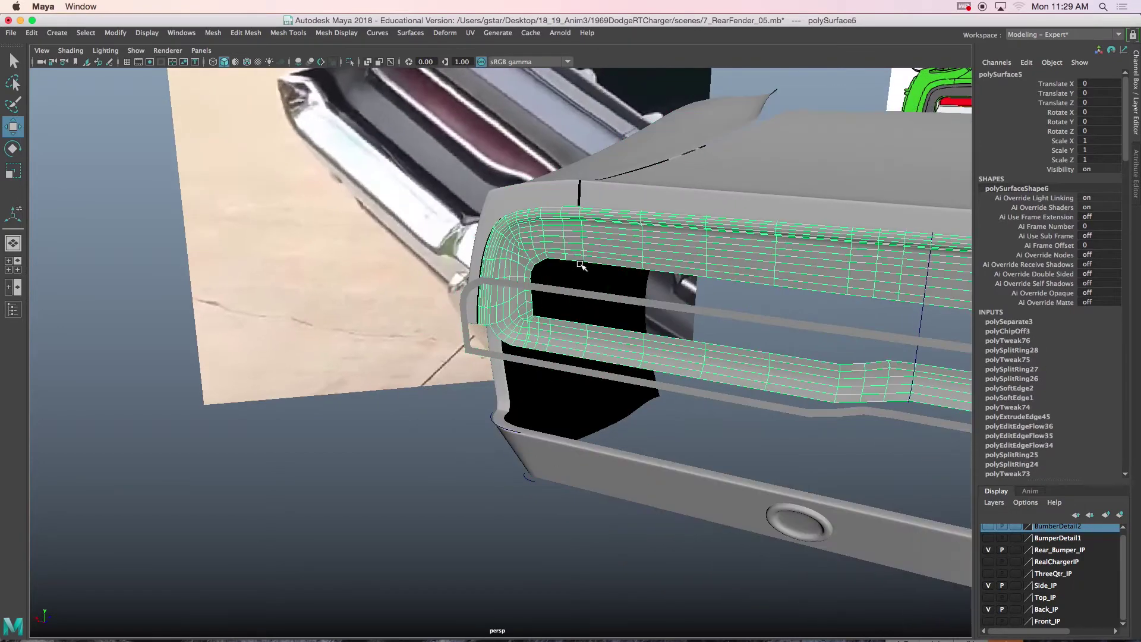
pyautogui.keyDown('alt'); pyautogui.moveTo(582, 257); pyautogui.dragTo(556, 276, button='middle'); pyautogui.keyUp('alt')
pyautogui.scroll(4, 555, 275)
pyautogui.moveTo(532, 226); pyautogui.dragTo(535, 253, button='right')
pyautogui.click(512, 229)
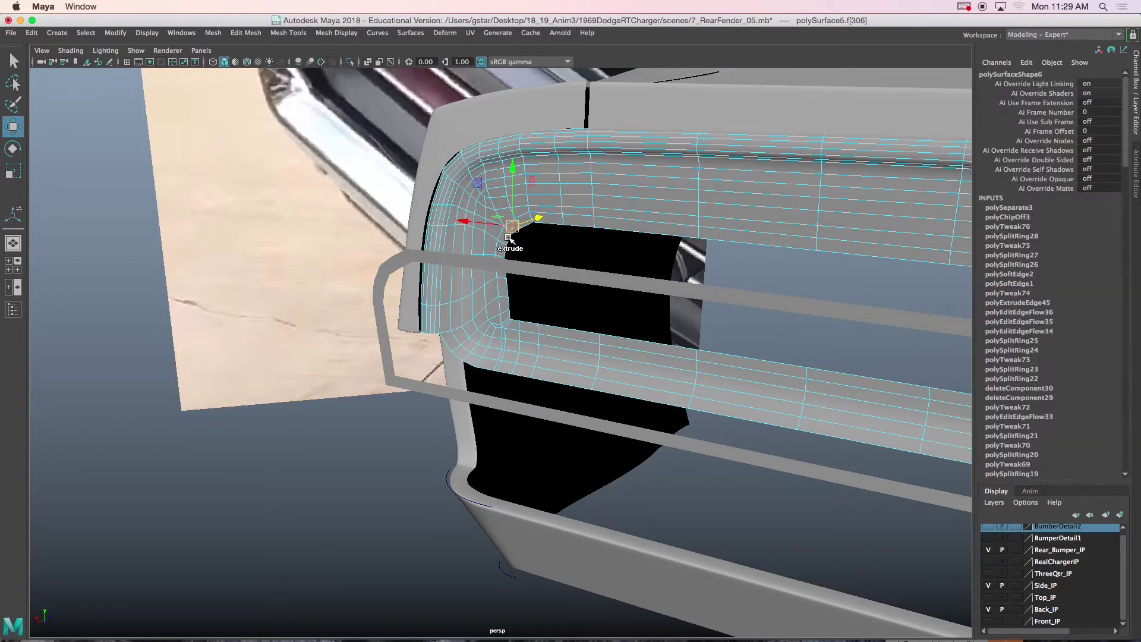
pyautogui.keyDown('shift'); pyautogui.doubleClick(504, 241); pyautogui.keyUp('shift')
pyautogui.keyDown('alt'); pyautogui.moveTo(502, 242); pyautogui.dragTo(458, 239); pyautogui.keyUp('alt')
pyautogui.moveTo(602, 303); pyautogui.dragTo(614, 306)
# Step: Select the extrusion's inner wall faces facing the opening and delete them
pyautogui.keyDown('alt'); pyautogui.moveTo(613, 305); pyautogui.dragTo(600, 265); pyautogui.keyUp('alt')
pyautogui.click(607, 258)
pyautogui.keyDown('shift'); pyautogui.doubleClick(606, 278); pyautogui.keyUp('shift')
pyautogui.keyDown('alt'); pyautogui.moveTo(628, 287); pyautogui.dragTo(530, 352, button='middle'); pyautogui.keyUp('alt')
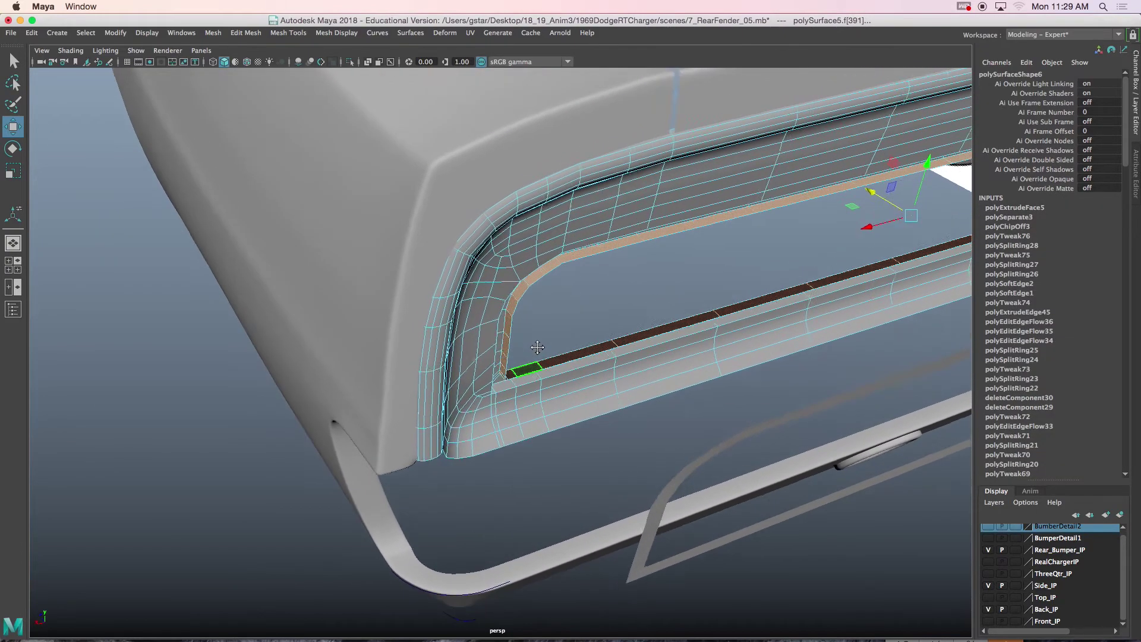
pyautogui.press('Delete')
# Step: Select the recessed ring of faces around the opening and move it along its depth axis to adjust the recess
pyautogui.keyDown('alt'); pyautogui.moveTo(536, 365); pyautogui.dragTo(450, 345); pyautogui.keyUp('alt')
pyautogui.click(441, 322)
pyautogui.hotkey('ctrl', 'e')
pyautogui.keyDown('shift'); pyautogui.click(433, 292); pyautogui.keyUp('shift')
pyautogui.keyDown('alt'); pyautogui.moveTo(450, 317); pyautogui.dragTo(478, 345); pyautogui.keyUp('alt')
pyautogui.click(483, 346)
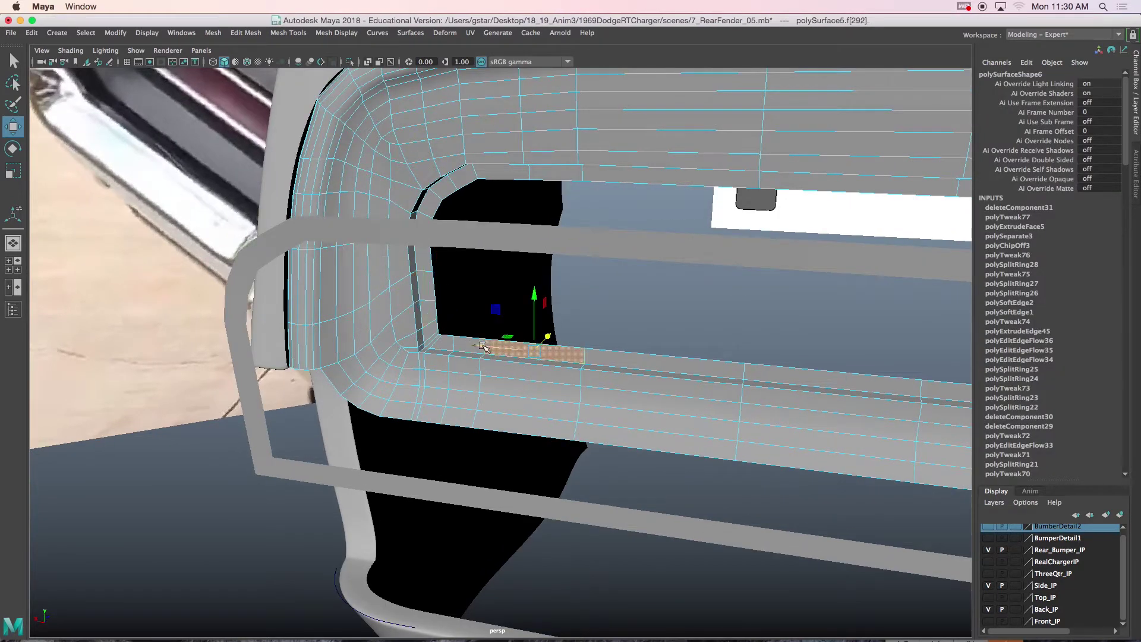
pyautogui.doubleClick(599, 357)
pyautogui.keyDown('alt'); pyautogui.moveTo(601, 359); pyautogui.dragTo(683, 369); pyautogui.keyUp('alt')
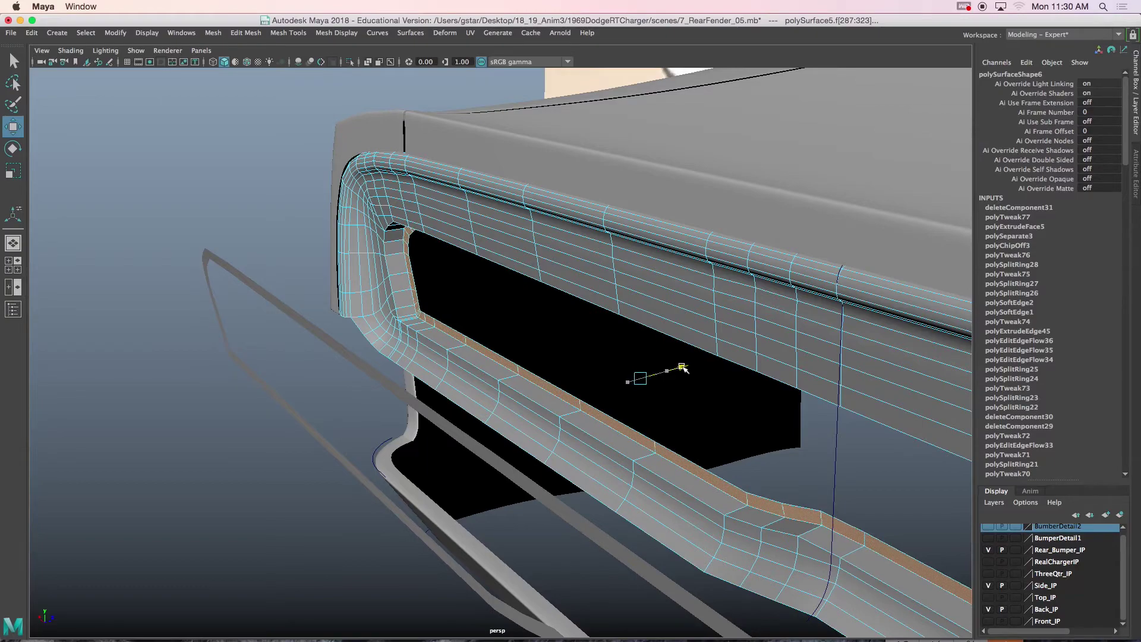
pyautogui.keyDown('alt'); pyautogui.moveTo(515, 316); pyautogui.dragTo(456, 334); pyautogui.keyUp('alt')
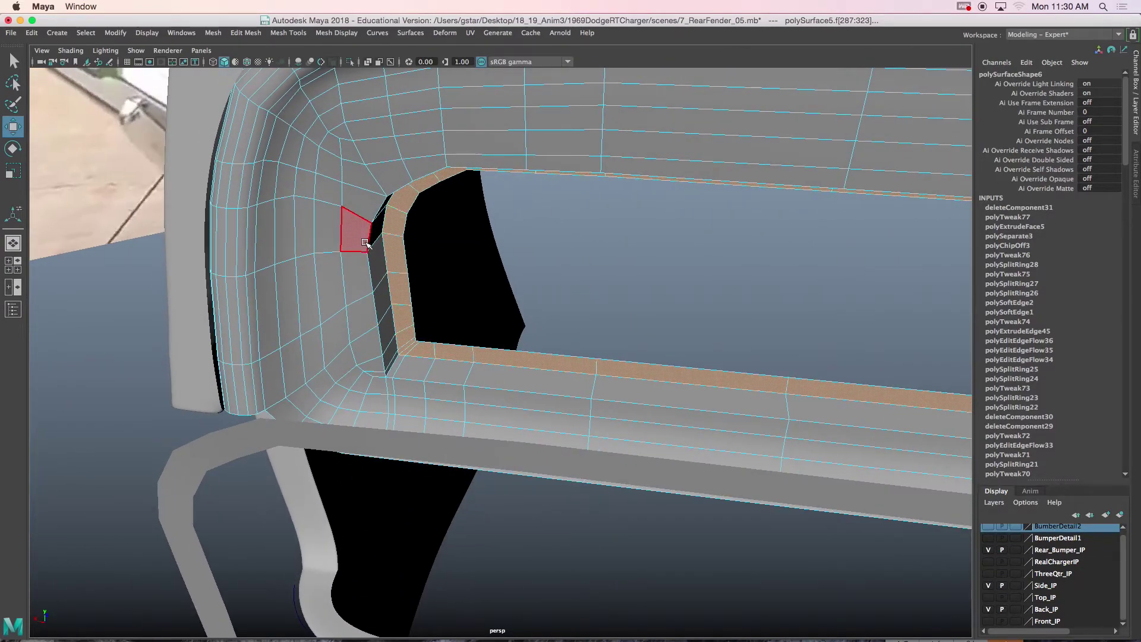
pyautogui.moveTo(372, 240)
pyautogui.keyDown('alt'); pyautogui.mouseDown()
pyautogui.moveTo(414, 242)
pyautogui.moveTo(369, 250)
pyautogui.mouseUp(); pyautogui.keyUp('alt')
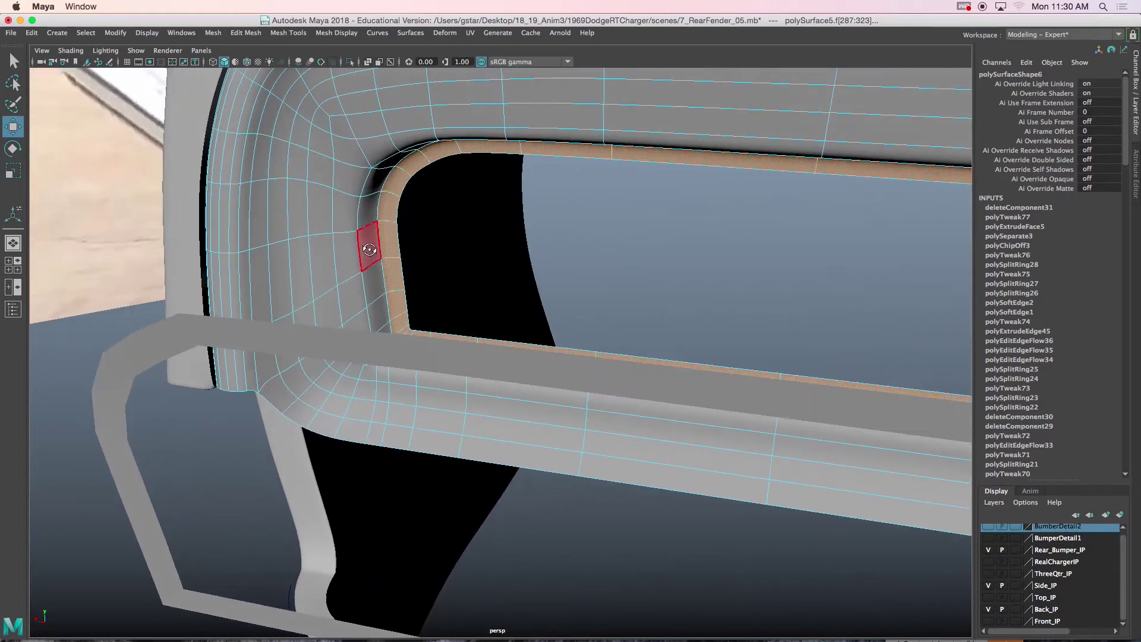
# Step: Select the front rim edge loop around the recessed opening, including its edges along the lower side and inner end
pyautogui.moveTo(365, 214); pyautogui.dragTo(365, 178, button='right')
pyautogui.click(359, 212)
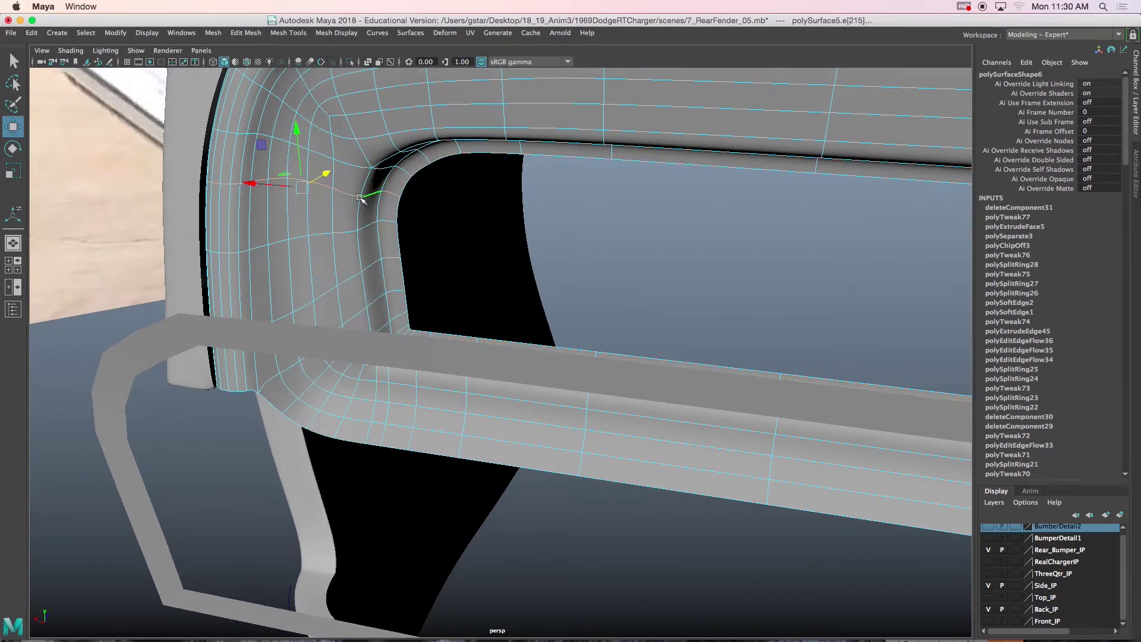
pyautogui.doubleClick(367, 214)
pyautogui.keyDown('alt'); pyautogui.moveTo(380, 164); pyautogui.dragTo(416, 345); pyautogui.keyUp('alt')
pyautogui.keyDown('shift'); pyautogui.doubleClick(424, 362); pyautogui.keyUp('shift')
pyautogui.keyDown('alt'); pyautogui.moveTo(496, 385); pyautogui.dragTo(569, 449); pyautogui.keyUp('alt')
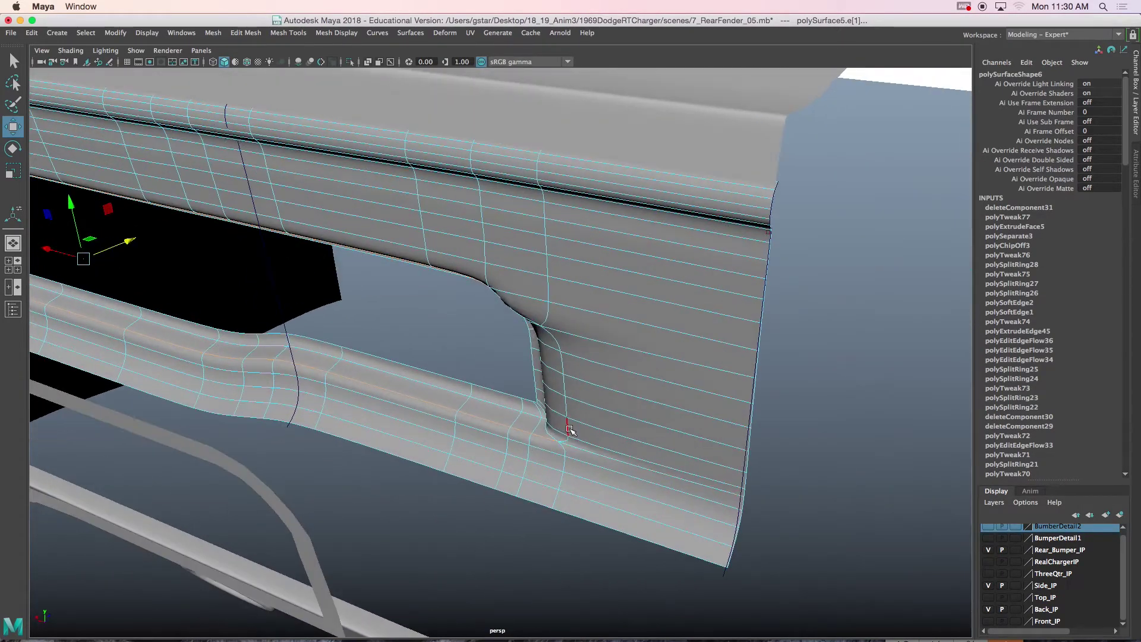
pyautogui.scroll(6, 562, 398)
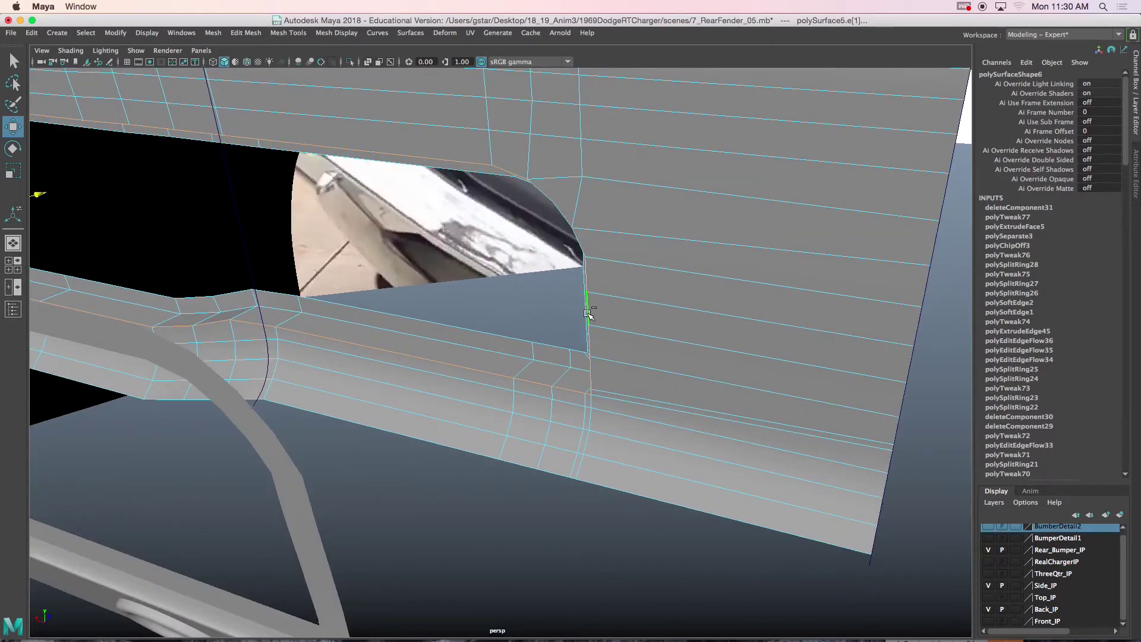
# Step: Try to crease the selected edge loop around the taillight opening using the Crease Tool with smooth mesh preview on
pyautogui.scroll(3, 571, 240)
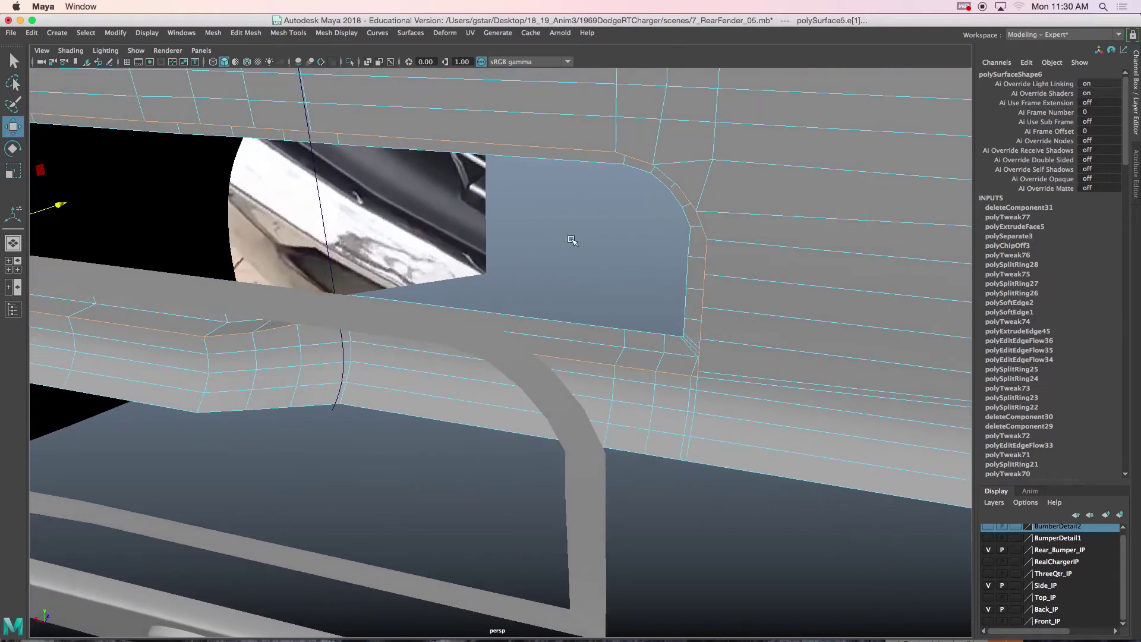
pyautogui.scroll(-3, 648, 190)
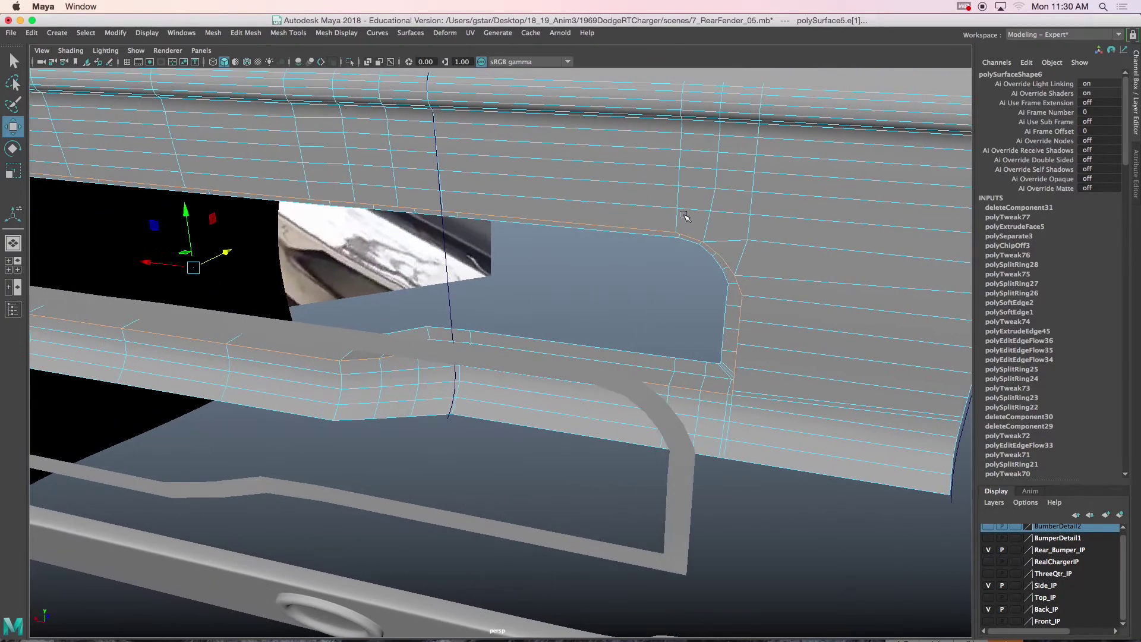
pyautogui.keyDown('alt'); pyautogui.moveTo(680, 235); pyautogui.dragTo(586, 284); pyautogui.keyUp('alt')
pyautogui.press('3')
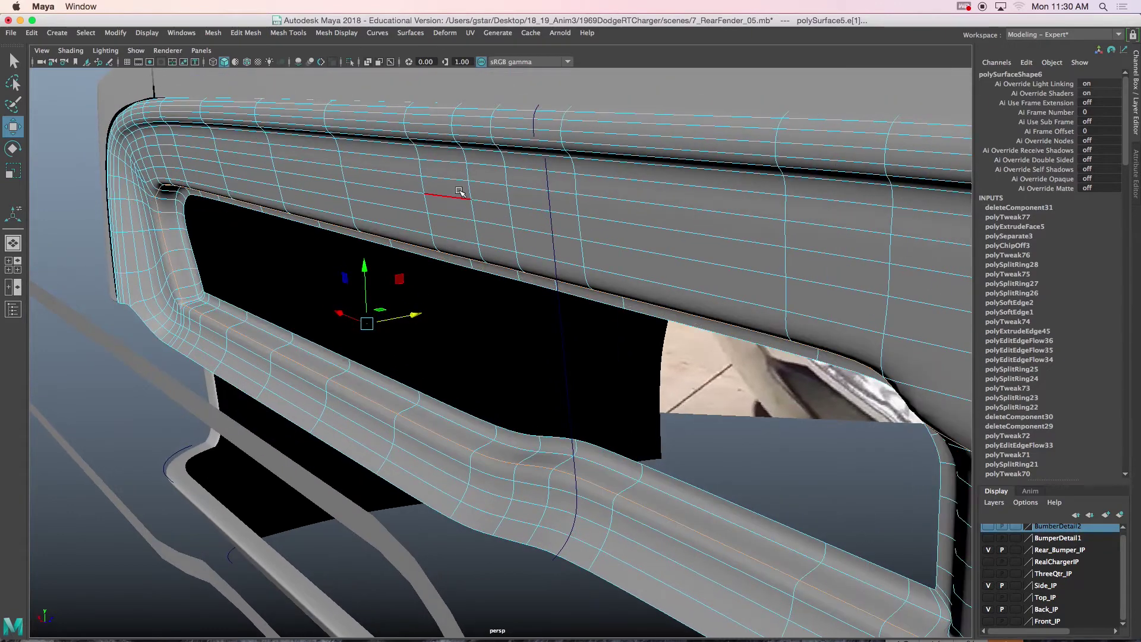
pyautogui.click(217, 35)
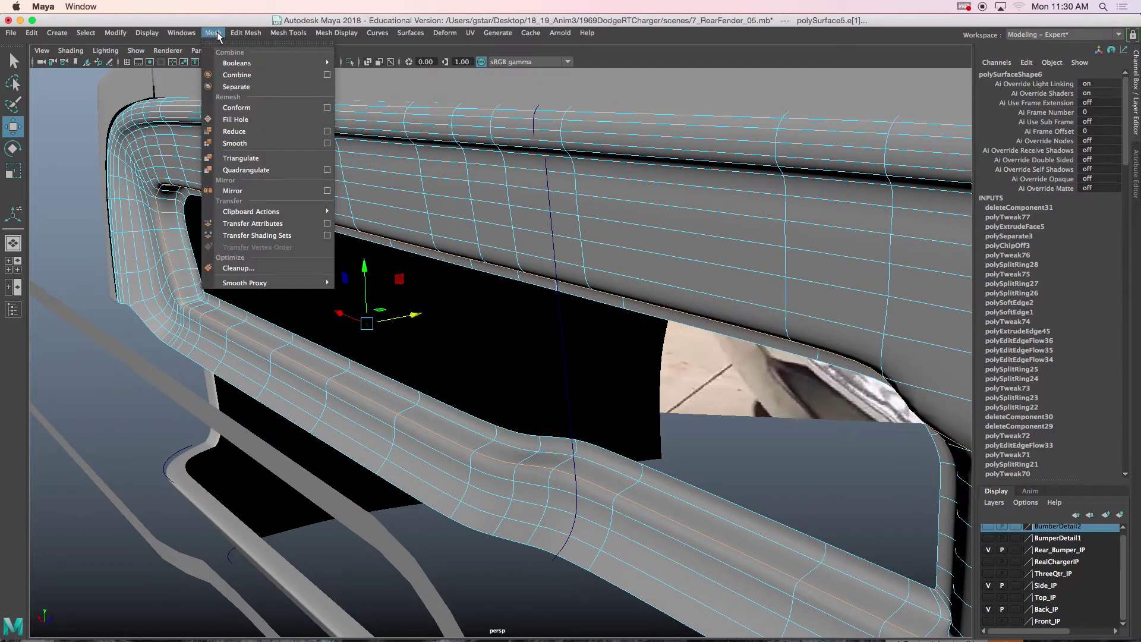
pyautogui.moveTo(252, 35)
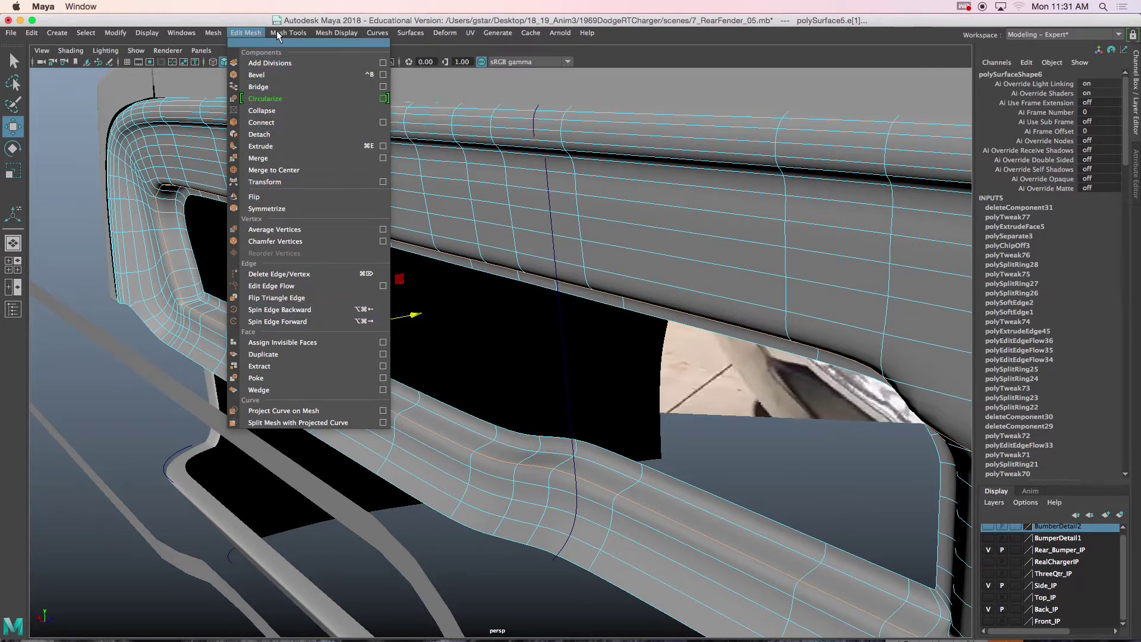
pyautogui.moveTo(288, 33)
pyautogui.click(298, 102)
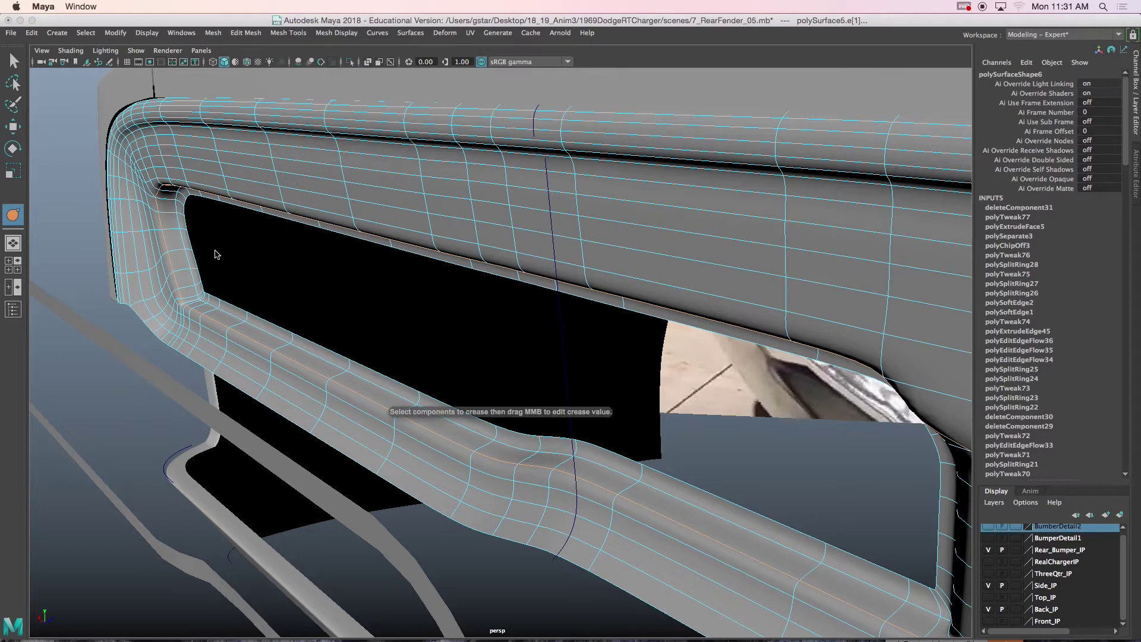
pyautogui.keyDown('alt'); pyautogui.moveTo(216, 254); pyautogui.dragTo(207, 252); pyautogui.keyUp('alt')
pyautogui.moveTo(146, 257); pyautogui.dragTo(390, 265, button='middle')
# Step: Examine the creased rim and corners of the taillight opening in the smoothed preview
pyautogui.press('w')
pyautogui.scroll(-5, 375, 264)
pyautogui.keyDown('alt'); pyautogui.moveTo(367, 263); pyautogui.dragTo(410, 260); pyautogui.keyUp('alt')
pyautogui.keyDown('alt'); pyautogui.moveTo(410, 259); pyautogui.dragTo(285, 257, button='middle'); pyautogui.keyUp('alt')
pyautogui.keyDown('alt'); pyautogui.moveTo(410, 265); pyautogui.dragTo(505, 274, button='right'); pyautogui.keyUp('alt')
pyautogui.keyDown('alt'); pyautogui.moveTo(505, 275); pyautogui.dragTo(383, 276, button='middle'); pyautogui.keyUp('alt')
pyautogui.keyDown('alt'); pyautogui.moveTo(384, 276); pyautogui.dragTo(452, 276); pyautogui.keyUp('alt')
pyautogui.keyDown('alt'); pyautogui.moveTo(540, 289); pyautogui.dragTo(611, 326); pyautogui.keyUp('alt')
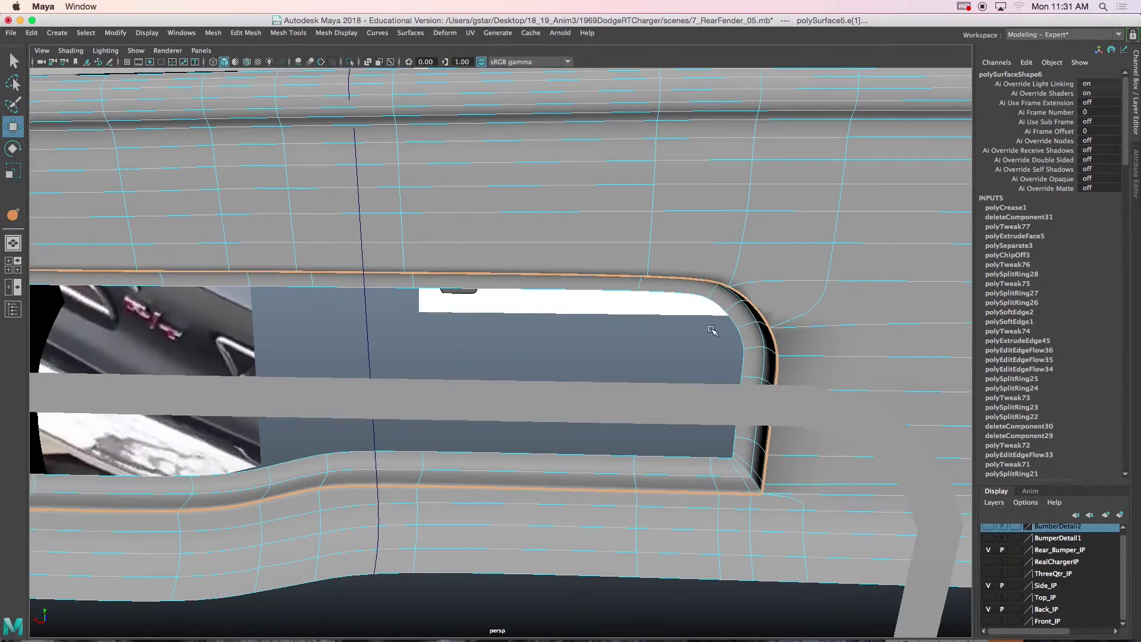
# Step: Undo the crease on the opening's edge loop and return the panel to unsmoothed display
pyautogui.hotkey('ctrl', 'z')
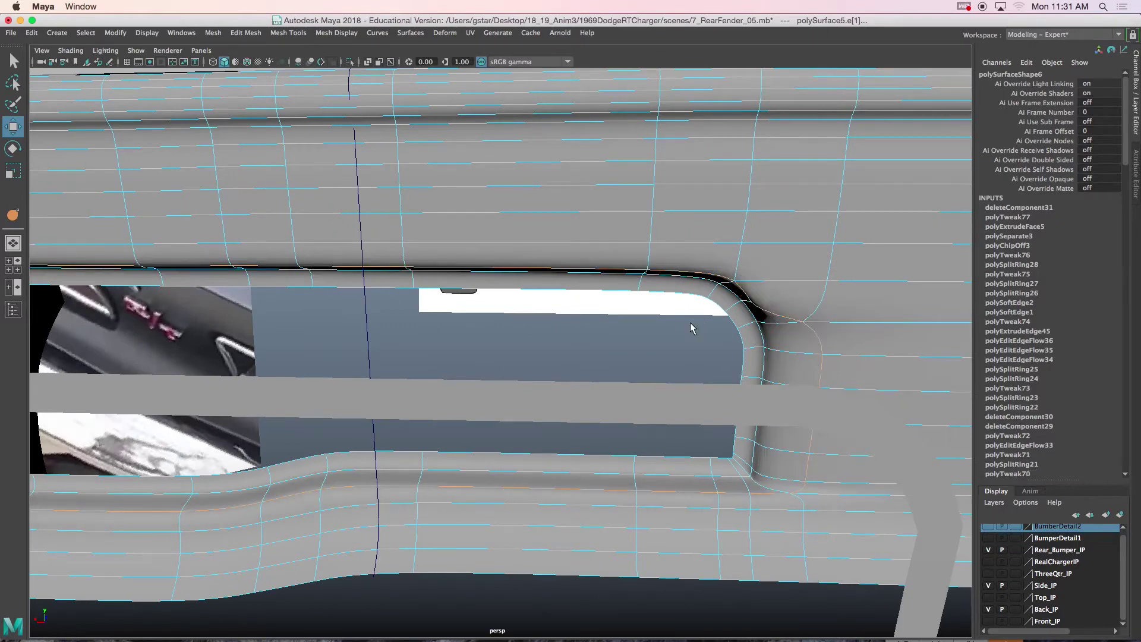
pyautogui.press('1')
pyautogui.scroll(-5, 687, 326)
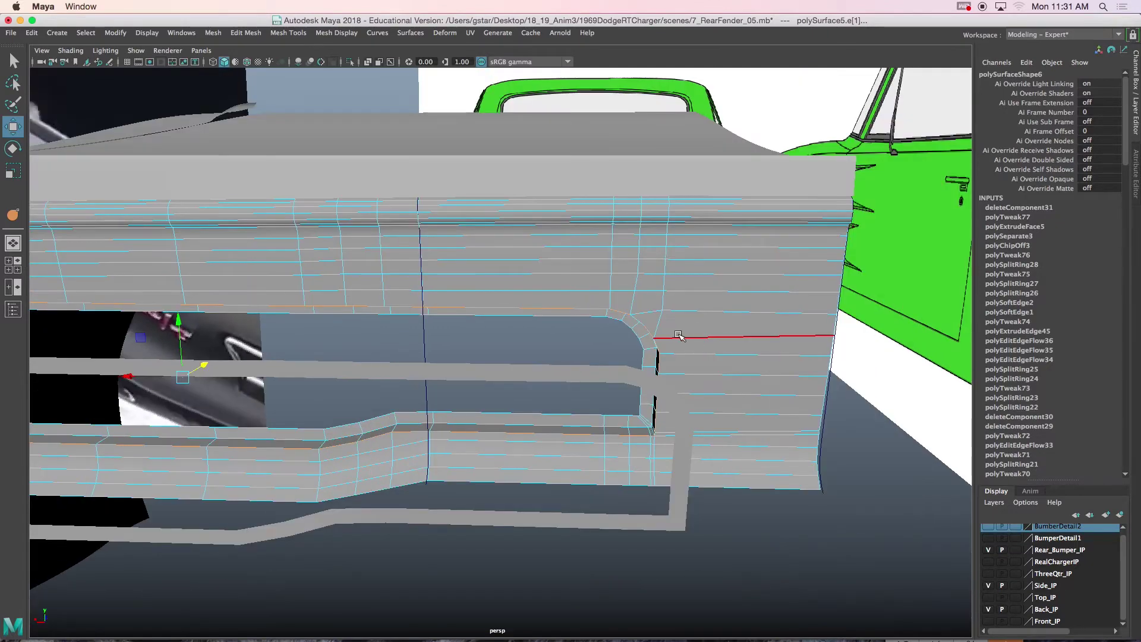
pyautogui.hotkey('ctrl', 'z')
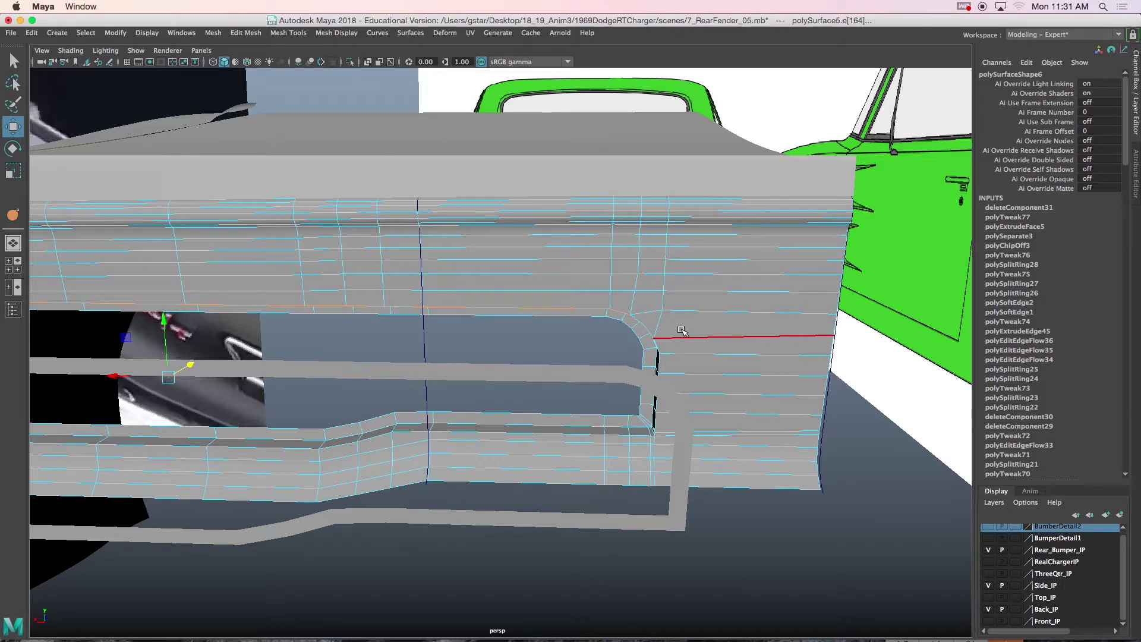
# Step: Check the Undo queue settings in the Preferences and save the preferences
pyautogui.moveTo(621, 294); pyautogui.dragTo(632, 299, button='right')
pyautogui.click(182, 33)
pyautogui.moveTo(204, 138)
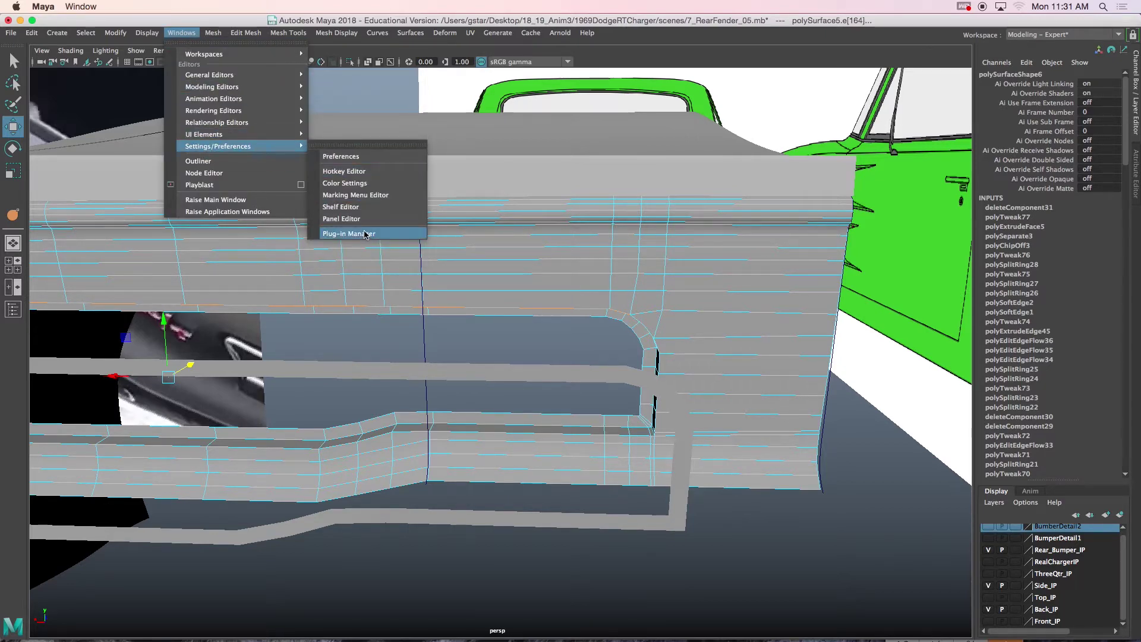
pyautogui.click(344, 156)
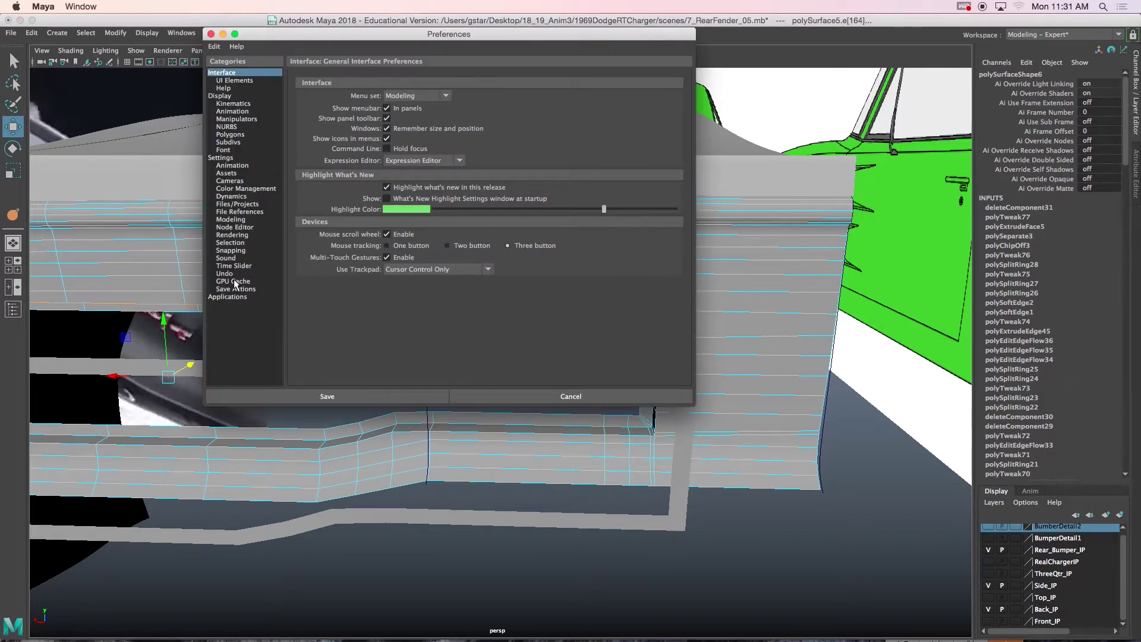
pyautogui.click(225, 273)
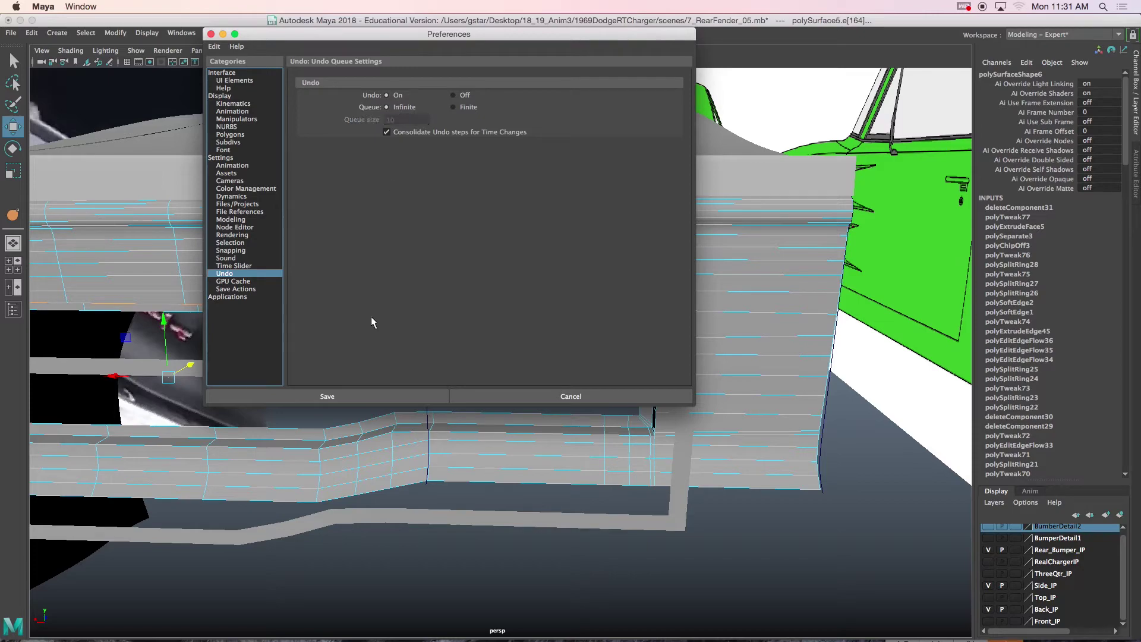
pyautogui.click(327, 396)
# Step: Select the two inner face loops lining the taillight opening's rim and delete them
pyautogui.moveTo(435, 395)
pyautogui.keyDown('alt'); pyautogui.mouseDown()
pyautogui.moveTo(458, 387)
pyautogui.moveTo(449, 410)
pyautogui.moveTo(455, 399)
pyautogui.mouseUp(); pyautogui.keyUp('alt')
pyautogui.moveTo(540, 302); pyautogui.dragTo(540, 333, button='right')
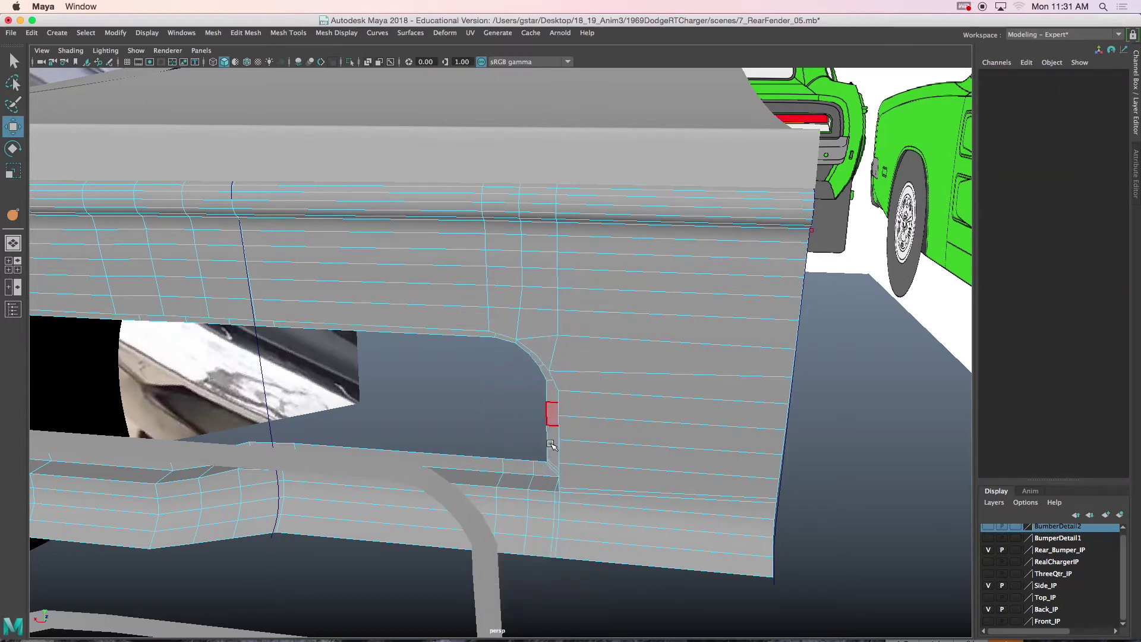
pyautogui.click(556, 406)
pyautogui.hotkey('ctrl', 'z')
pyautogui.keyDown('alt'); pyautogui.moveTo(553, 447); pyautogui.dragTo(557, 444); pyautogui.keyUp('alt')
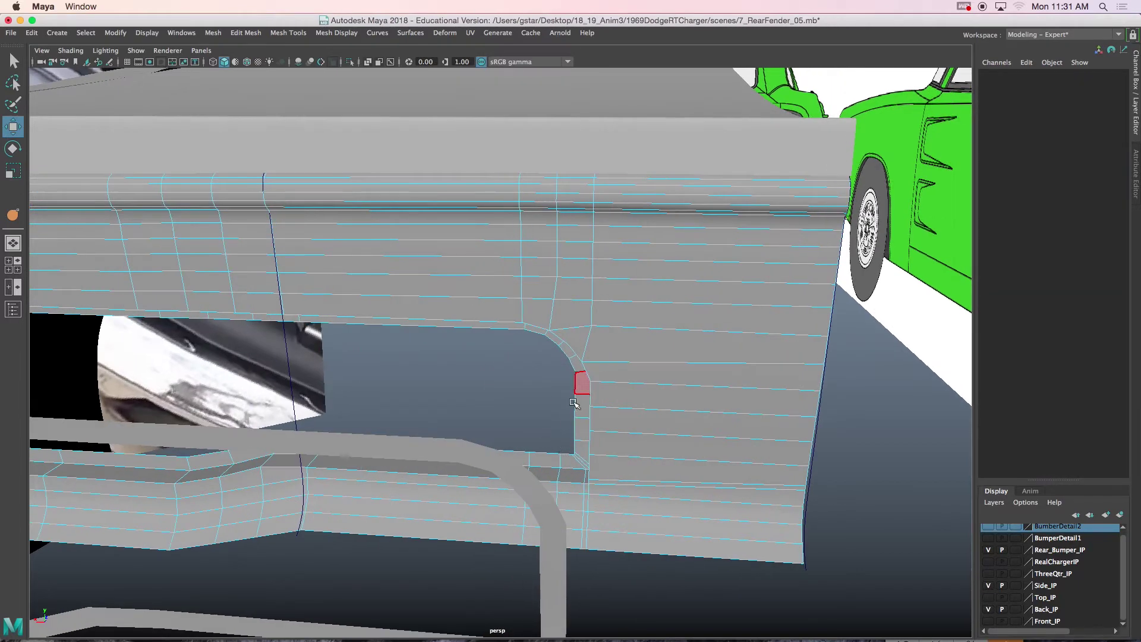
pyautogui.click(575, 393)
pyautogui.keyDown('shift'); pyautogui.doubleClick(581, 409); pyautogui.keyUp('shift')
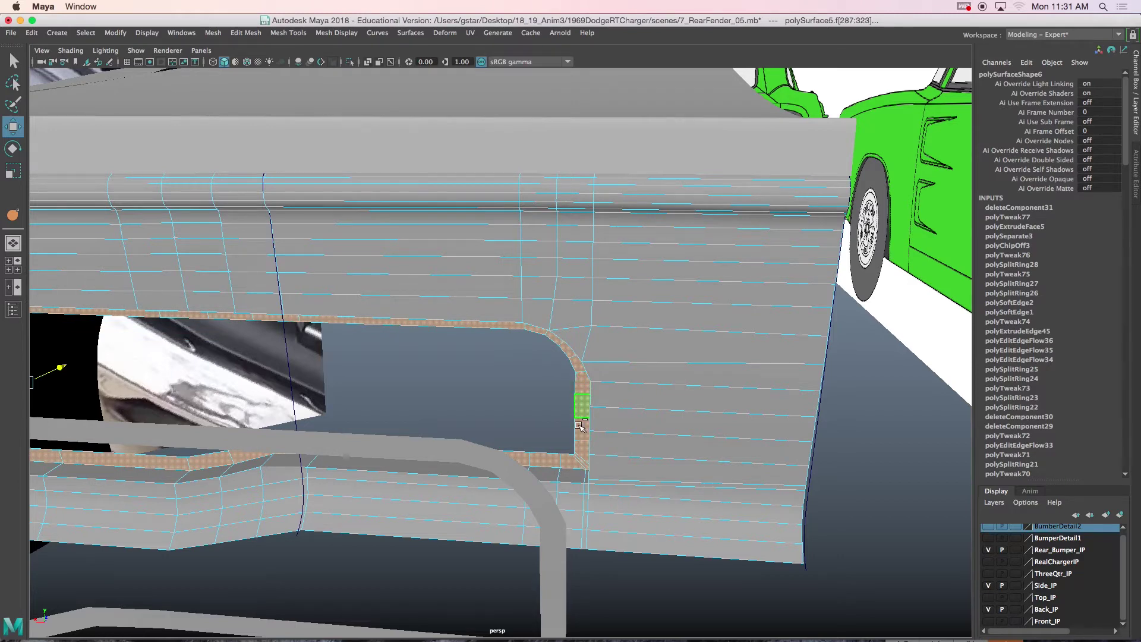
pyautogui.hotkey('ctrl', 'z')
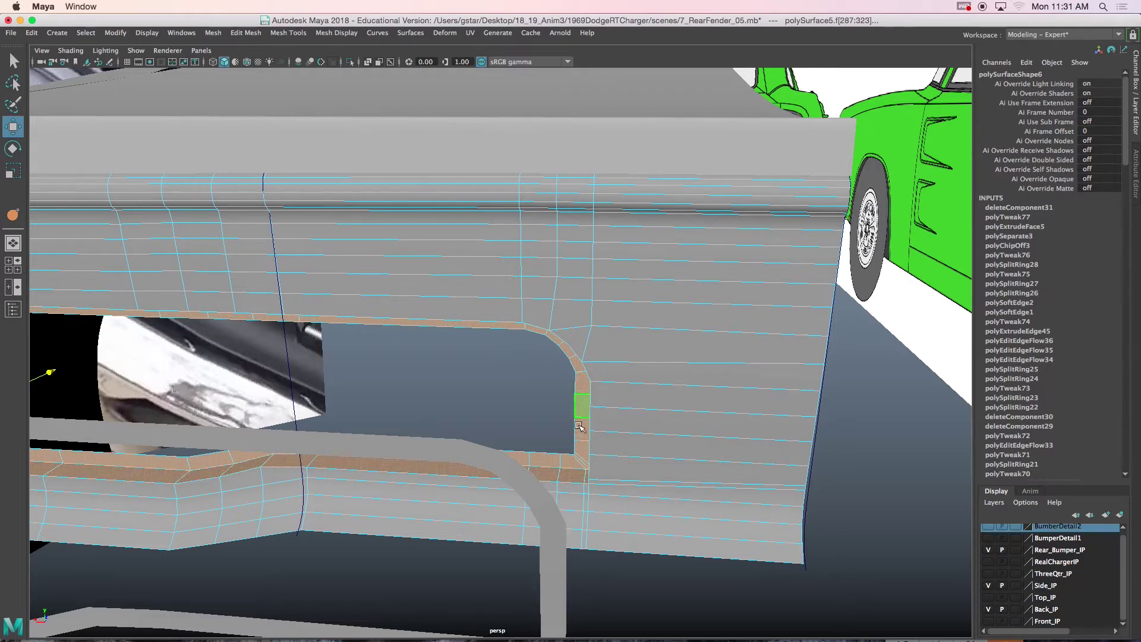
pyautogui.keyDown('alt'); pyautogui.moveTo(579, 428); pyautogui.dragTo(586, 428); pyautogui.keyUp('alt')
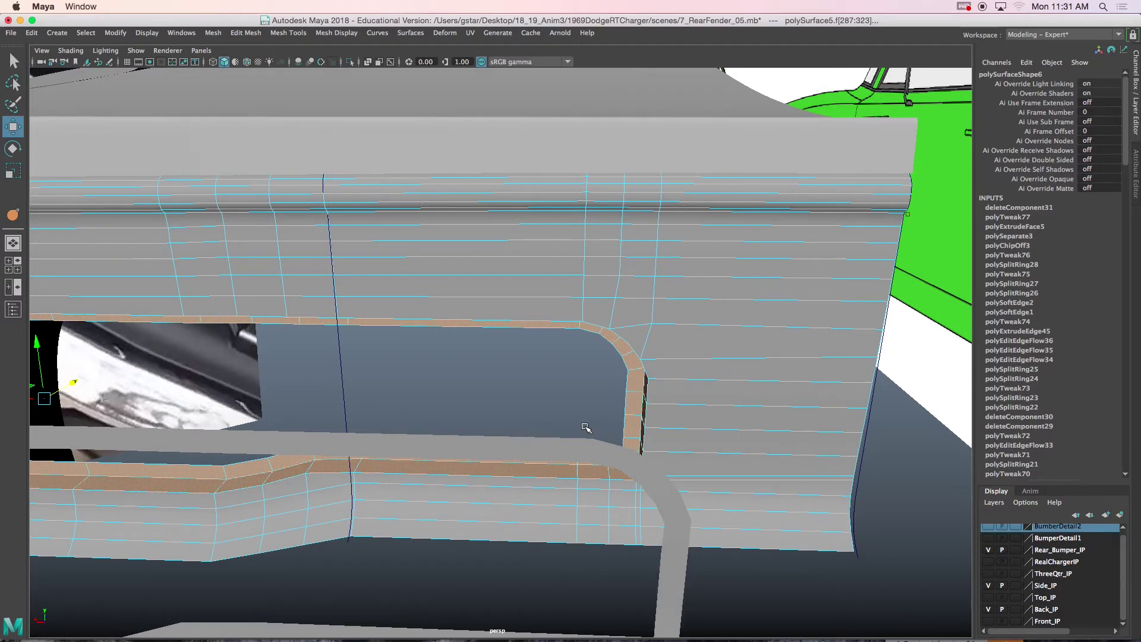
pyautogui.click(586, 428)
# Step: Extrude the border edge loop of the taillight opening with a Local Translate Y of 0.005
pyautogui.moveTo(595, 302); pyautogui.dragTo(577, 309, button='right')
pyautogui.doubleClick(564, 320)
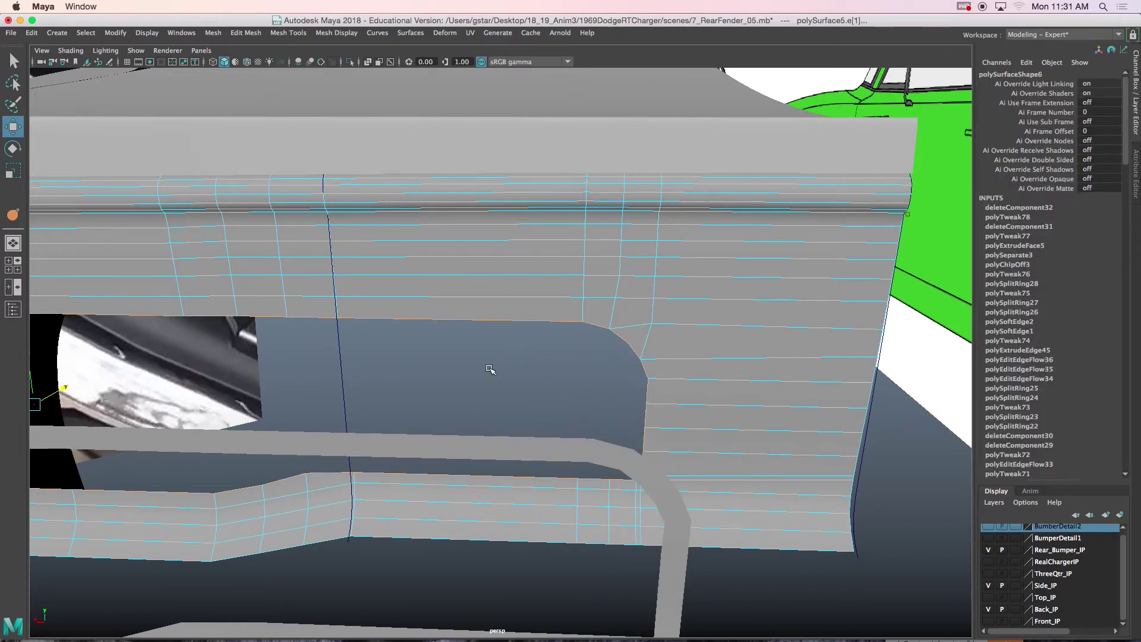
pyautogui.keyDown('alt'); pyautogui.moveTo(441, 381); pyautogui.dragTo(417, 365); pyautogui.keyUp('alt')
pyautogui.hotkey('ctrl', 'e')
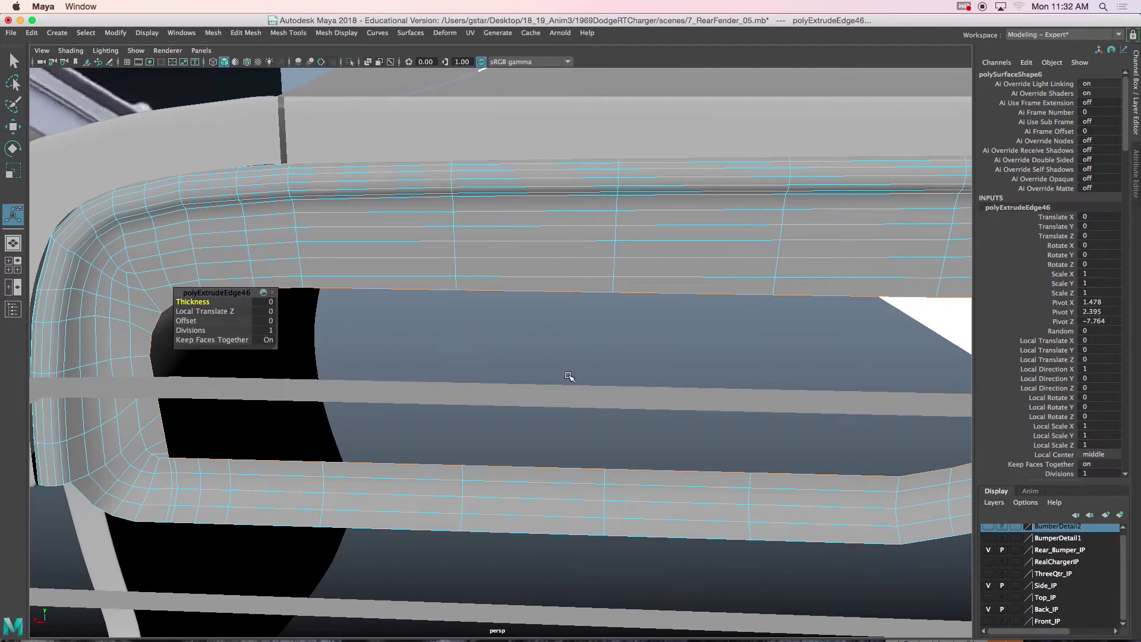
pyautogui.keyDown('alt'); pyautogui.moveTo(560, 367); pyautogui.dragTo(297, 374, button='middle'); pyautogui.keyUp('alt')
pyautogui.keyDown('alt'); pyautogui.moveTo(496, 374); pyautogui.dragTo(483, 363, button='middle'); pyautogui.keyUp('alt')
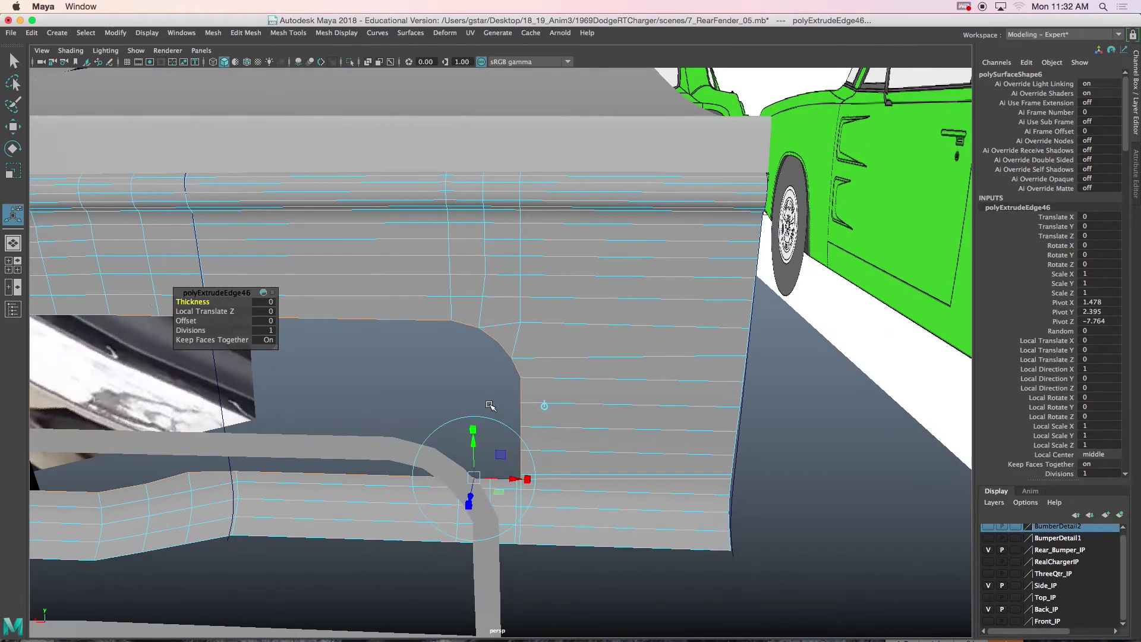
pyautogui.keyDown('alt'); pyautogui.moveTo(520, 464); pyautogui.dragTo(491, 453); pyautogui.keyUp('alt')
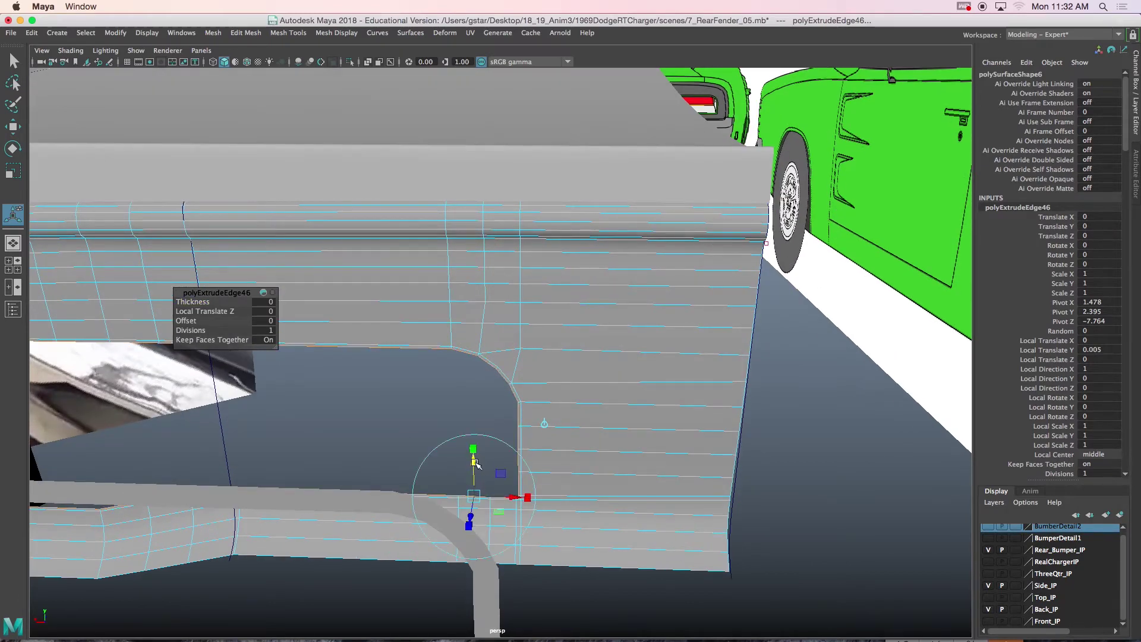
# Step: In the back view, move the extruded vertex at the opening's lower outer corner to square it with the neighbouring edges
pyautogui.scroll(2, 458, 419)
pyautogui.keyDown('alt'); pyautogui.moveTo(458, 420); pyautogui.dragTo(478, 315, button='middle'); pyautogui.keyUp('alt')
pyautogui.press('space')
pyautogui.press('space')
pyautogui.scroll(4, 313, 479)
pyautogui.scroll(1, 305, 359)
pyautogui.moveTo(235, 371); pyautogui.dragTo(311, 324)
pyautogui.keyDown('alt'); pyautogui.moveTo(211, 342); pyautogui.dragTo(342, 244, button='middle'); pyautogui.keyUp('alt')
pyautogui.scroll(5, 224, 302)
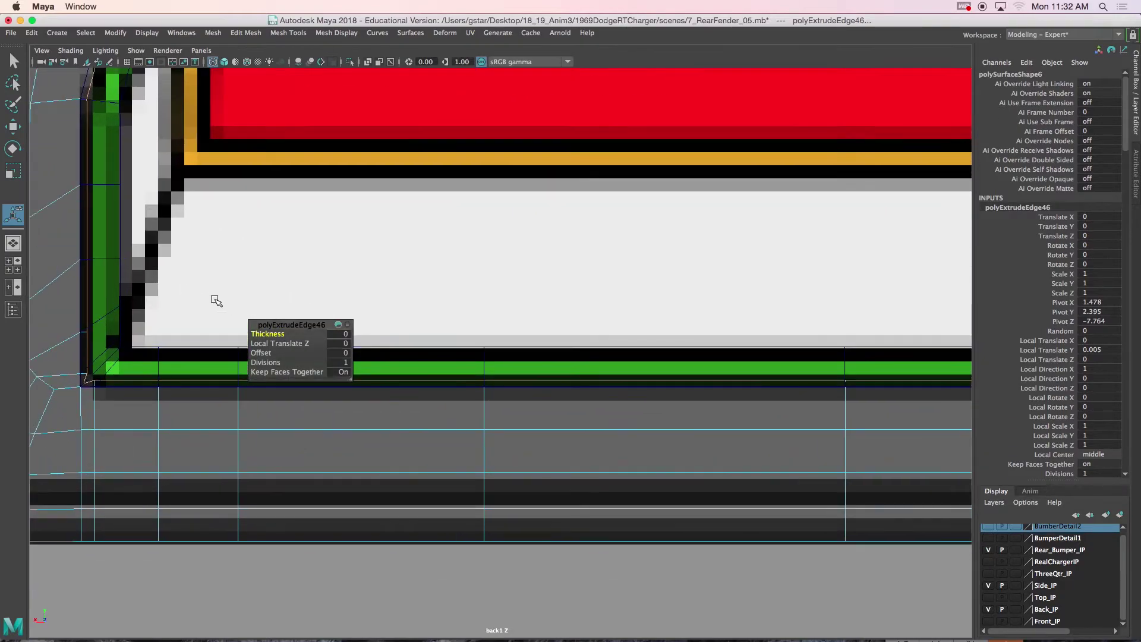
pyautogui.scroll(-10, 224, 302)
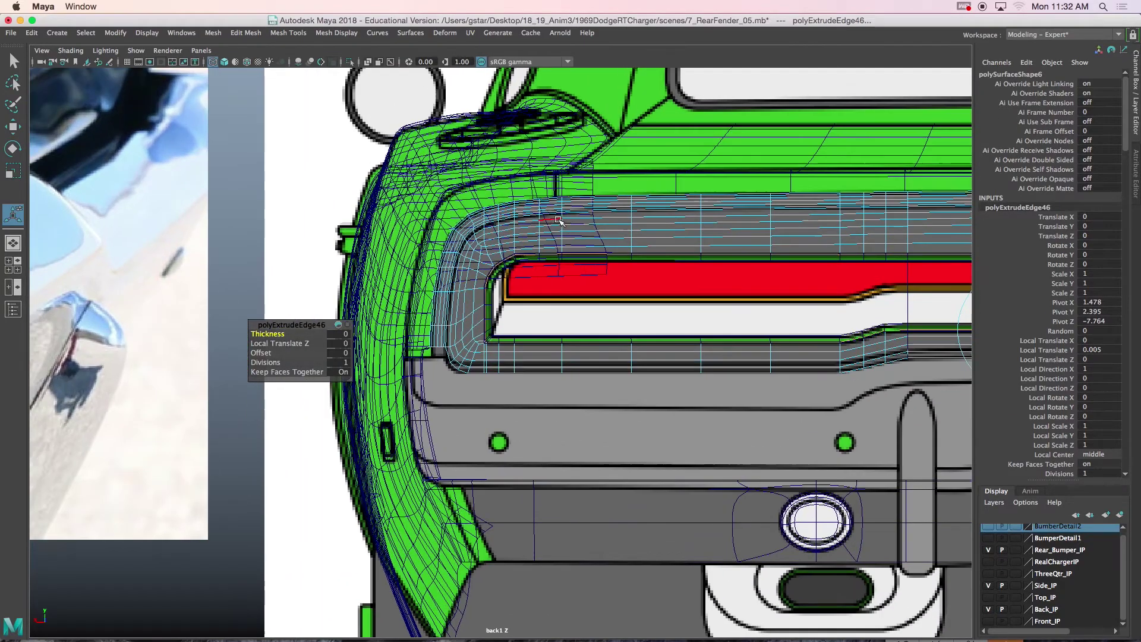
pyautogui.scroll(8, 559, 220)
pyautogui.scroll(5, 493, 337)
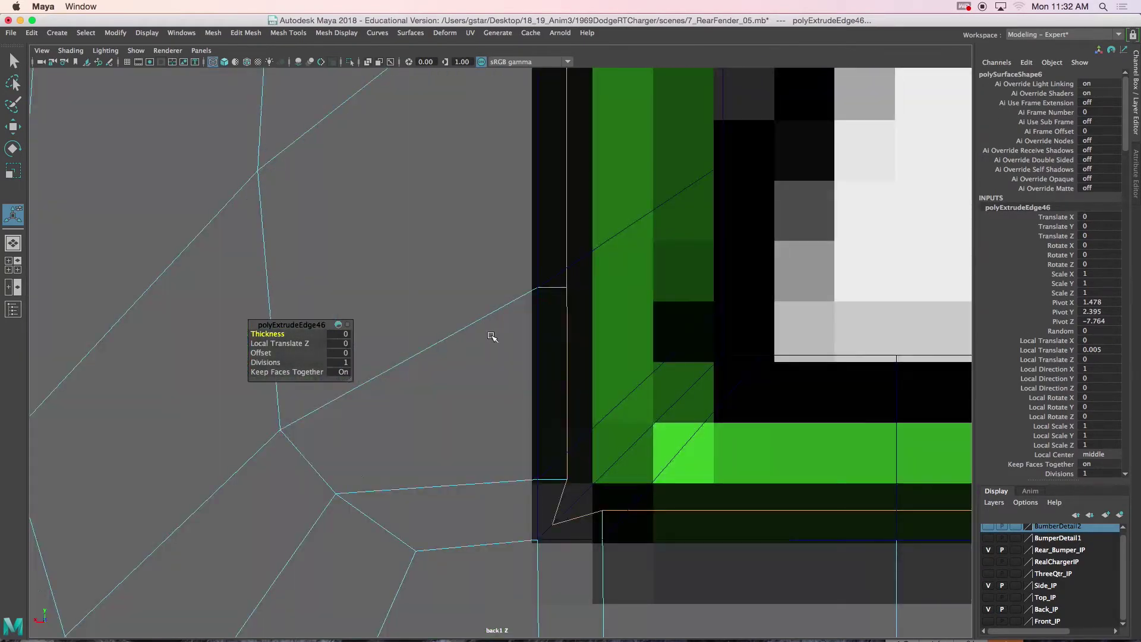
pyautogui.keyDown('alt'); pyautogui.moveTo(554, 382); pyautogui.dragTo(547, 338, button='middle'); pyautogui.keyUp('alt')
pyautogui.moveTo(551, 340); pyautogui.dragTo(494, 324, button='right')
pyautogui.click(535, 469)
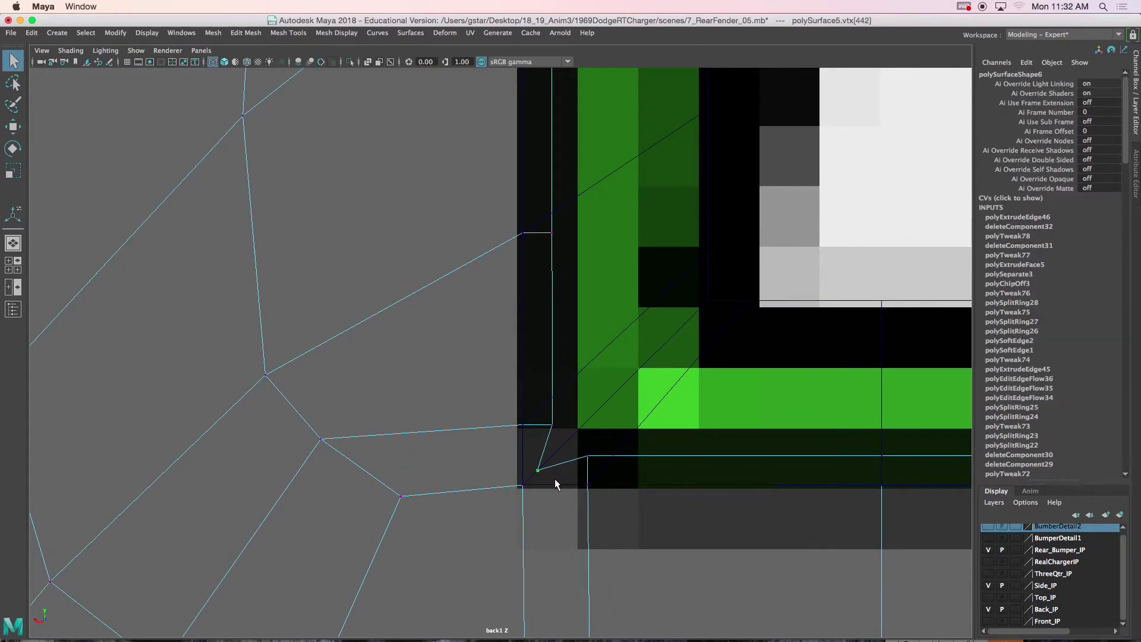
pyautogui.press('w')
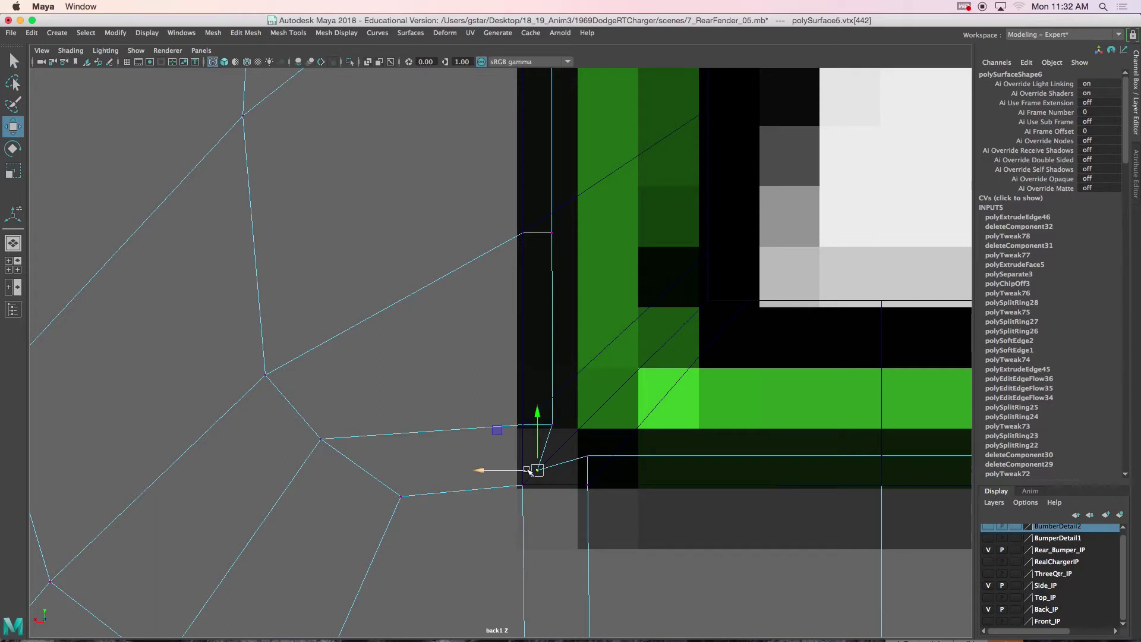
pyautogui.moveTo(529, 459); pyautogui.dragTo(559, 443)
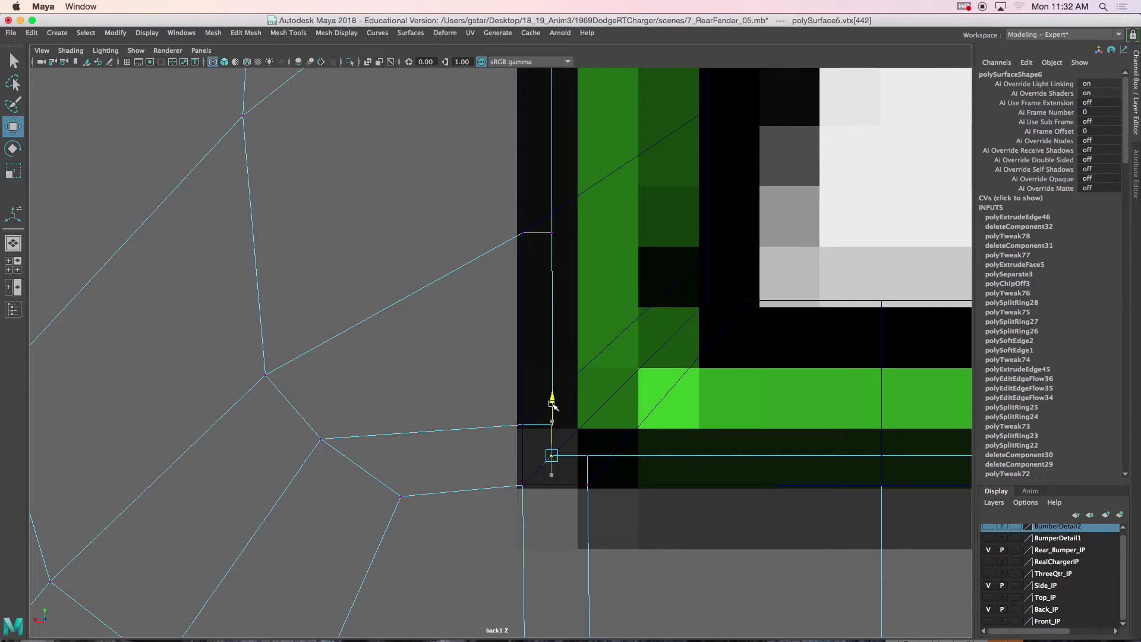
# Step: Move the extruded vertex at the opening's lower inner corner near the car's centre to align with the adjacent edges
pyautogui.press('a')
pyautogui.keyDown('alt'); pyautogui.moveTo(608, 399); pyautogui.dragTo(502, 392, button='middle'); pyautogui.keyUp('alt')
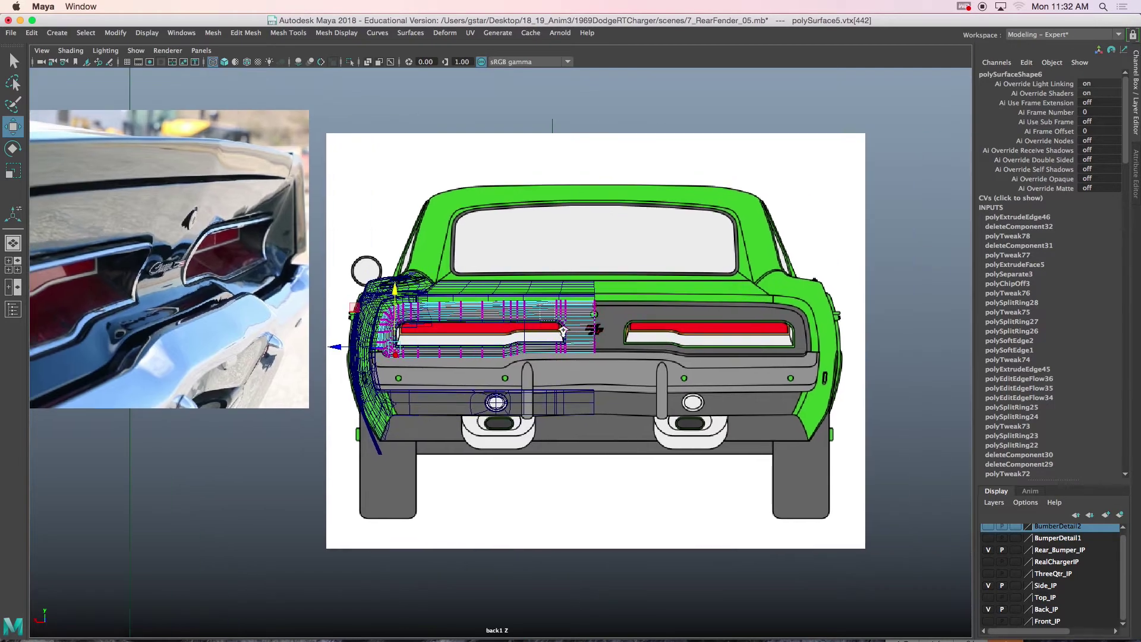
pyautogui.scroll(15, 563, 330)
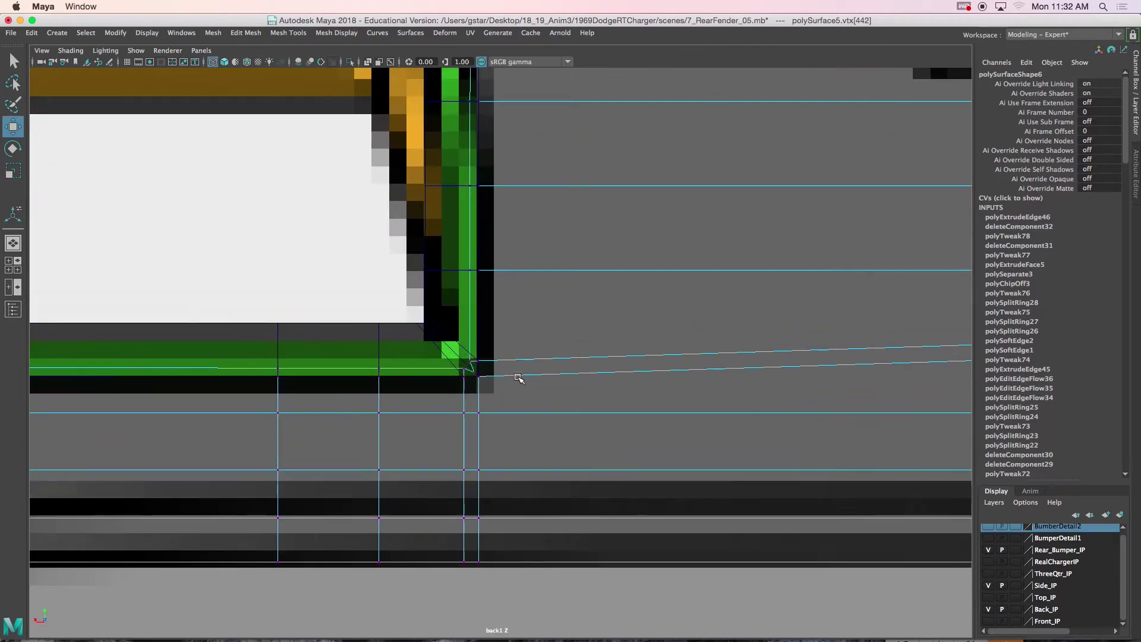
pyautogui.scroll(4, 519, 378)
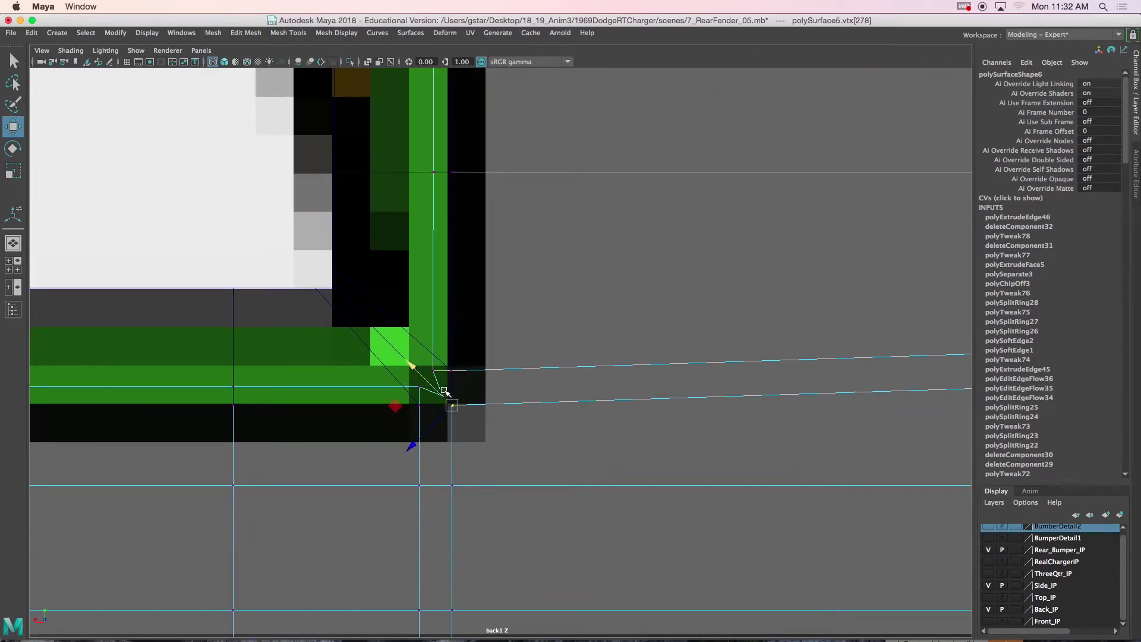
pyautogui.click(444, 388)
pyautogui.scroll(2, 428, 398)
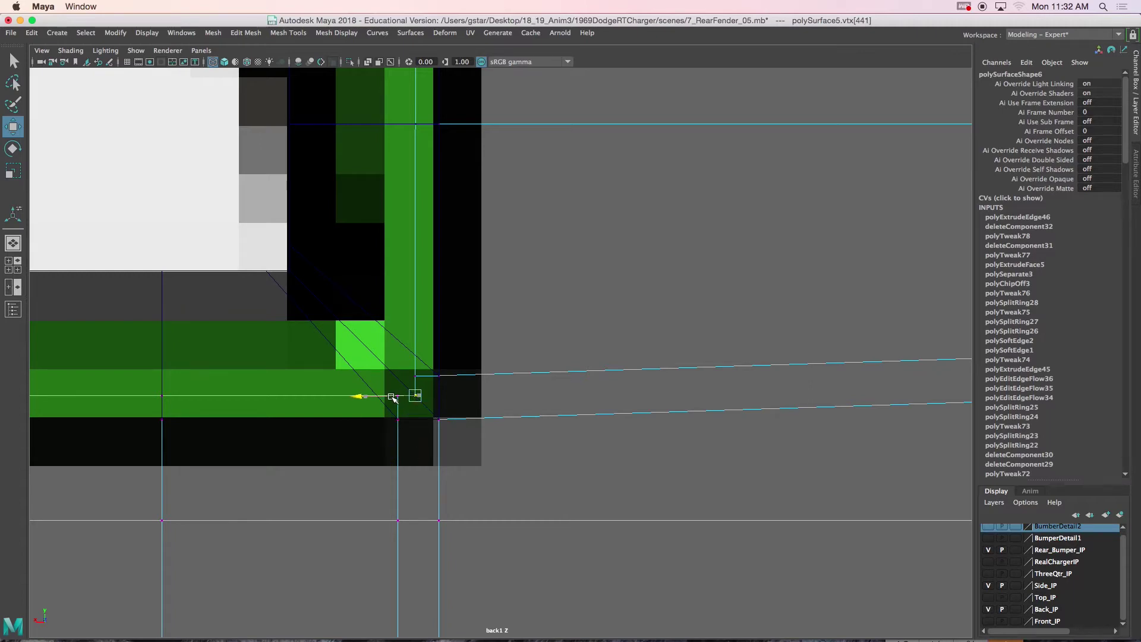
# Step: In the perspective view, extrude the taillight opening's border edge loop and pull it about 0.005 inward along Z
pyautogui.press('space')
pyautogui.press('space')
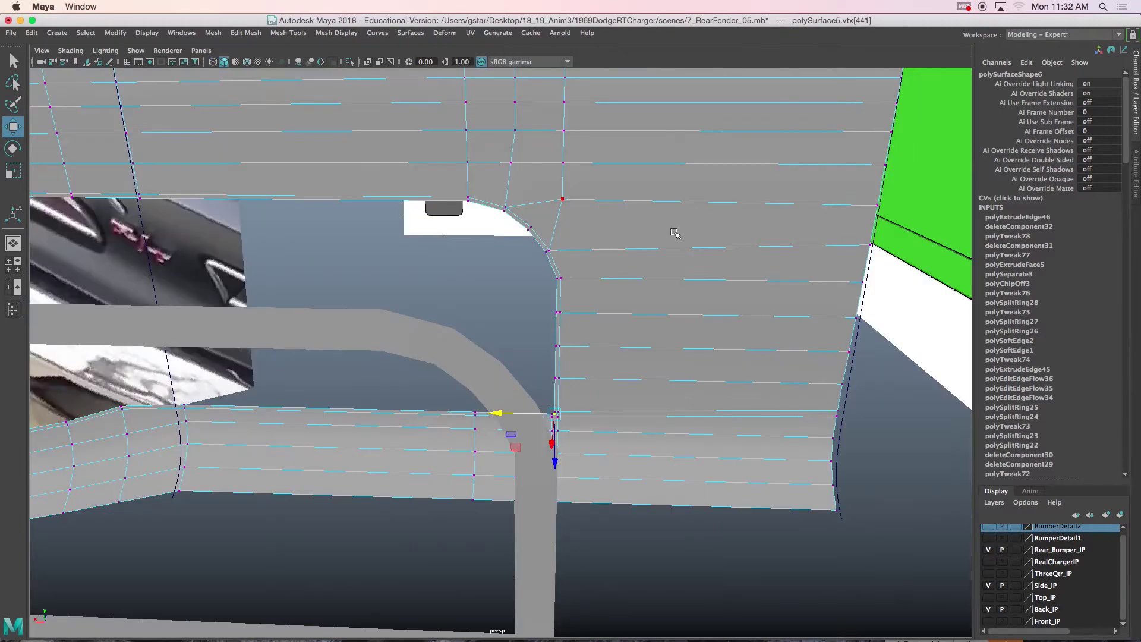
pyautogui.scroll(3, 677, 239)
pyautogui.moveTo(678, 229); pyautogui.dragTo(678, 194, button='right')
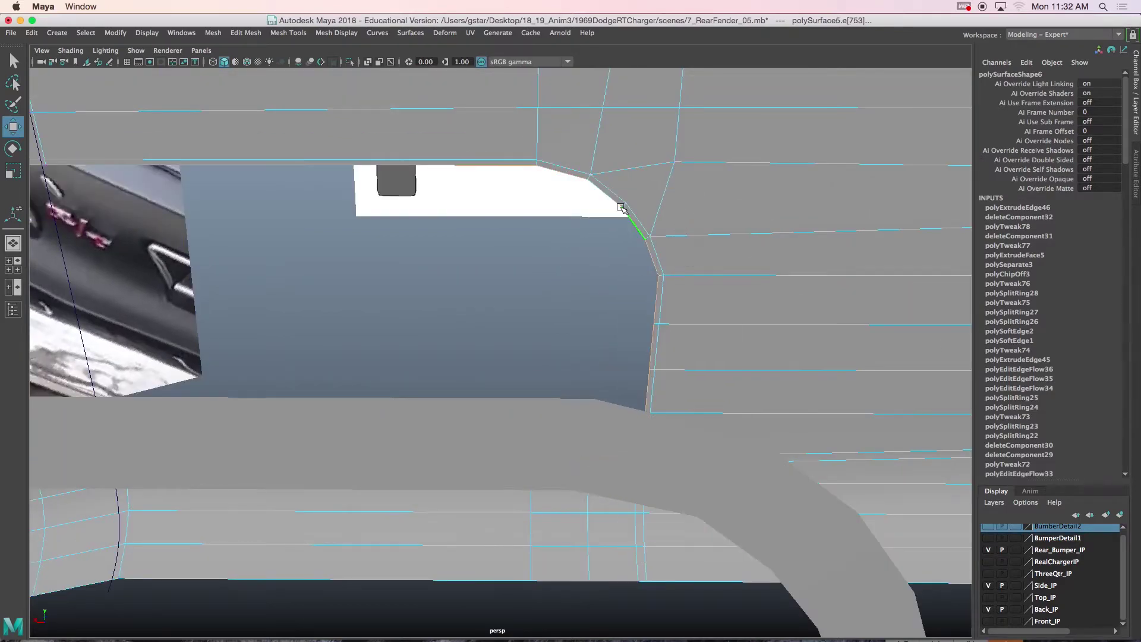
pyautogui.scroll(-5, 612, 199)
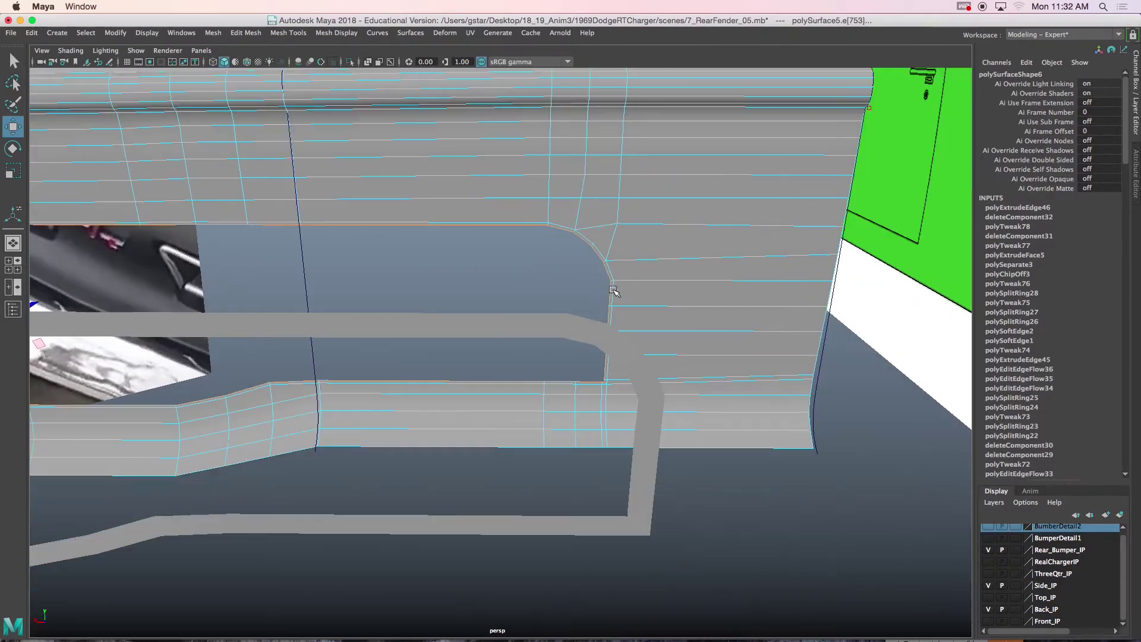
pyautogui.keyDown('alt'); pyautogui.moveTo(613, 292); pyautogui.dragTo(672, 300); pyautogui.keyUp('alt')
pyautogui.hotkey('ctrl', 'e')
pyautogui.keyDown('alt'); pyautogui.moveTo(561, 331); pyautogui.dragTo(561, 341); pyautogui.keyUp('alt')
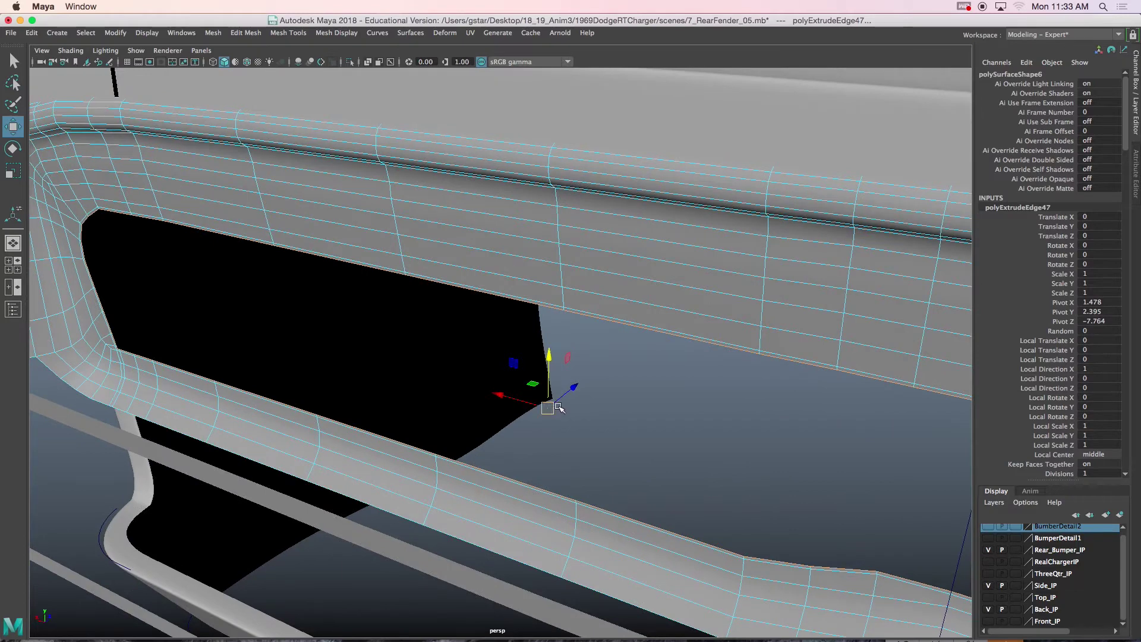
pyautogui.moveTo(558, 406); pyautogui.dragTo(514, 410)
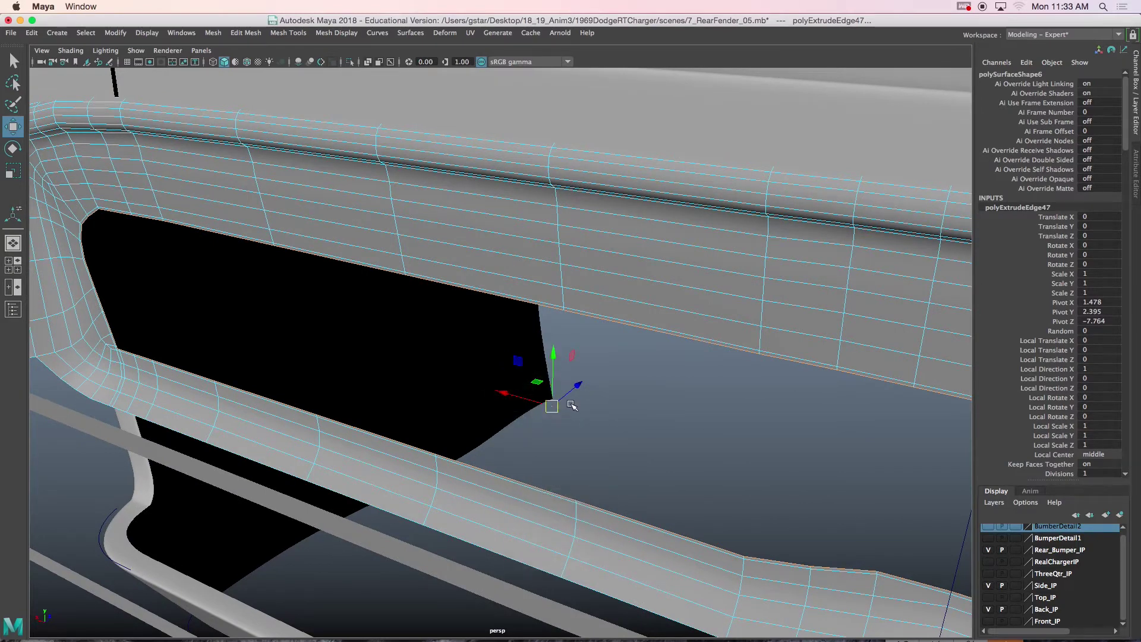
pyautogui.moveTo(575, 388); pyautogui.dragTo(539, 358)
pyautogui.scroll(3, 539, 358)
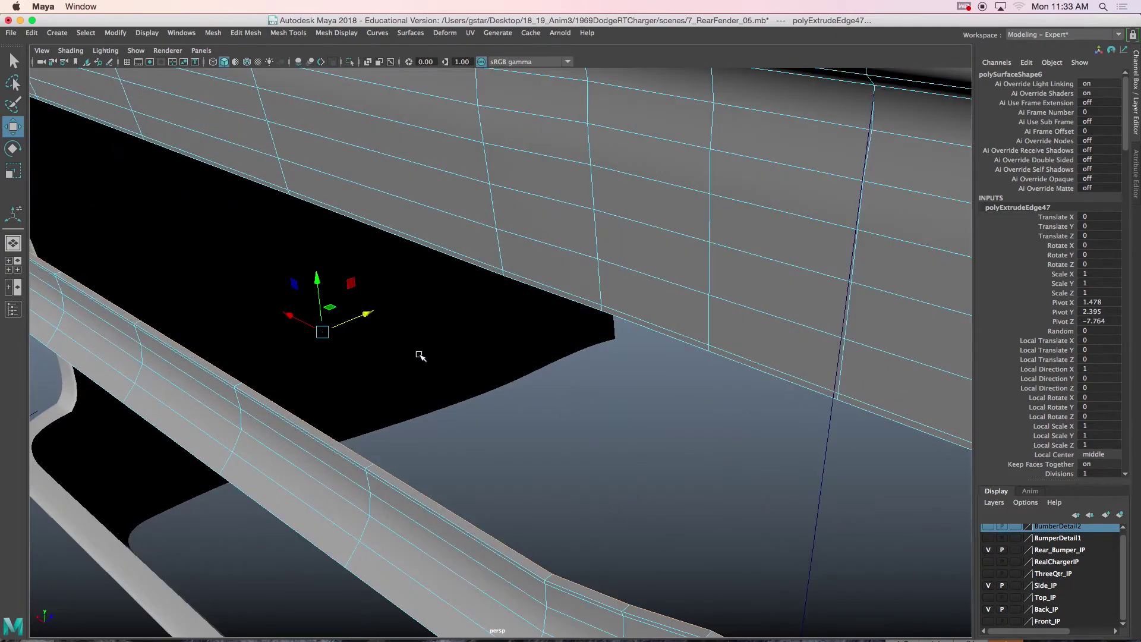
pyautogui.keyDown('alt'); pyautogui.moveTo(420, 356); pyautogui.dragTo(475, 336, button='middle'); pyautogui.keyUp('alt')
pyautogui.scroll(3, 475, 336)
pyautogui.moveTo(476, 244); pyautogui.dragTo(470, 250)
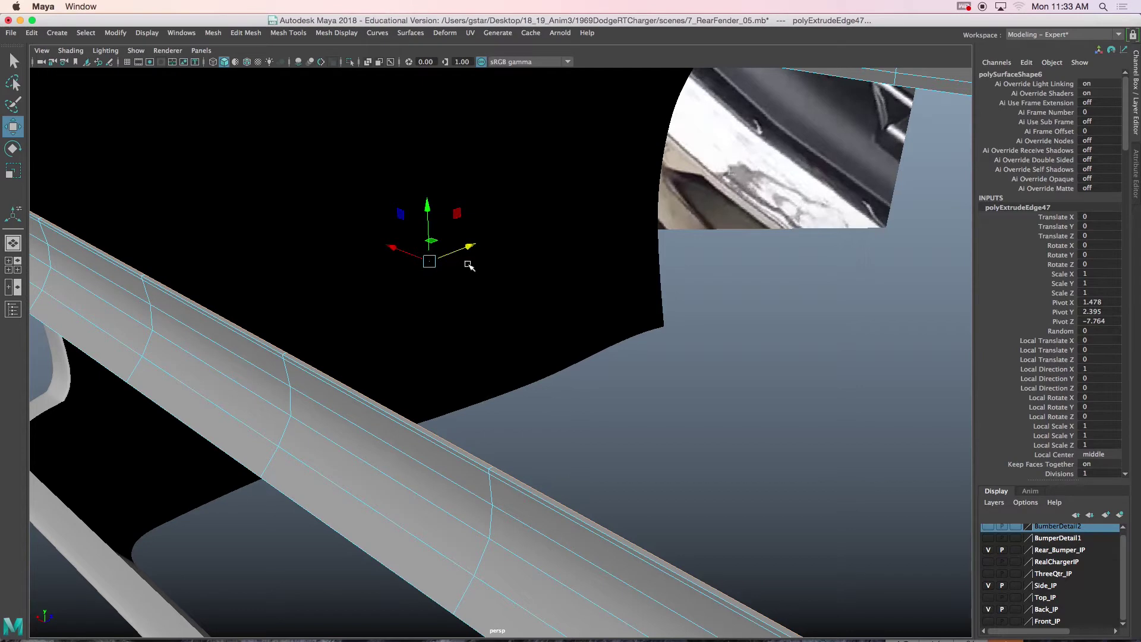
# Step: Extrude the opening's border edges again deeper into the body along Z and preview the rear panel smoothed
pyautogui.hotkey('ctrl', 'e')
pyautogui.press('w')
pyautogui.scroll(-3, 423, 323)
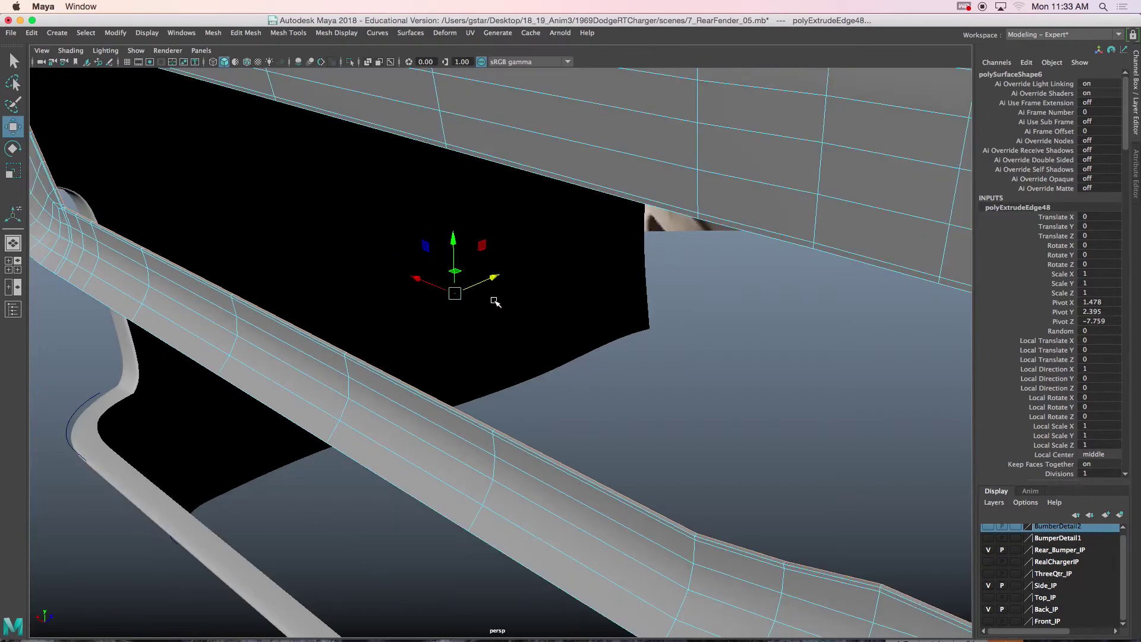
pyautogui.moveTo(492, 284); pyautogui.dragTo(517, 285)
pyautogui.scroll(-5, 504, 296)
pyautogui.moveTo(492, 122); pyautogui.dragTo(516, 116, button='right')
pyautogui.press('3')
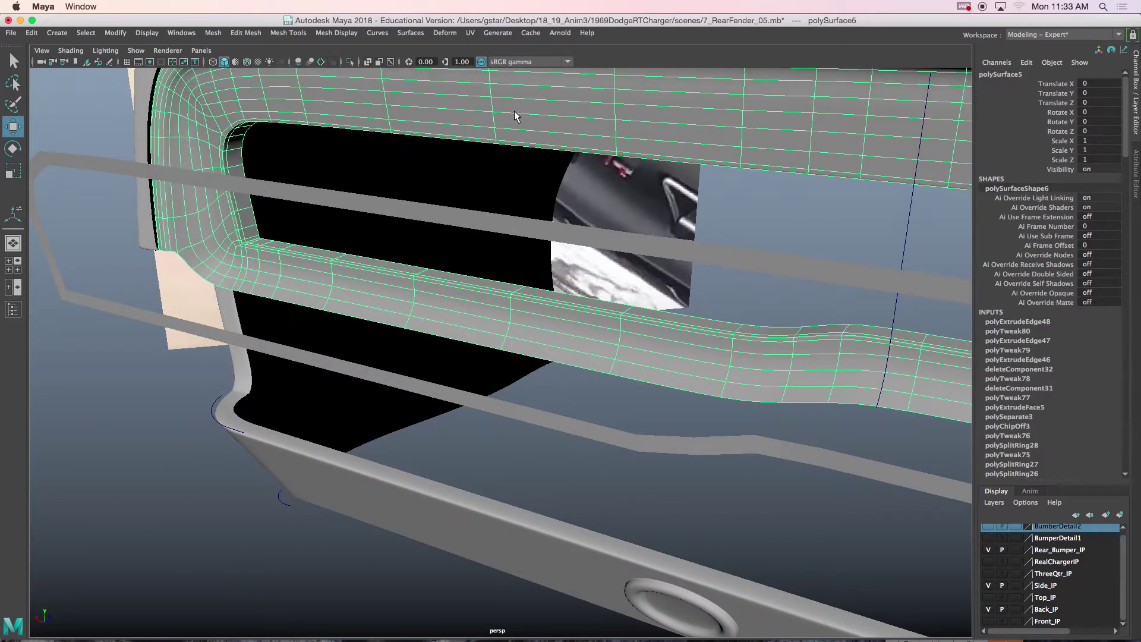
# Step: Examine the smoothed rim of the taillight opening and the edge layout around its upper outer corner
pyautogui.click(612, 163)
pyautogui.keyDown('alt'); pyautogui.moveTo(612, 163); pyautogui.dragTo(410, 330); pyautogui.keyUp('alt')
pyautogui.keyDown('alt'); pyautogui.moveTo(410, 329); pyautogui.dragTo(436, 331, button='middle'); pyautogui.keyUp('alt')
pyautogui.keyDown('alt'); pyautogui.moveTo(436, 331); pyautogui.dragTo(383, 328); pyautogui.keyUp('alt')
pyautogui.keyDown('alt'); pyautogui.moveTo(328, 239); pyautogui.dragTo(441, 284, button='middle'); pyautogui.keyUp('alt')
pyautogui.click(450, 234)
pyautogui.keyDown('alt'); pyautogui.moveTo(450, 234); pyautogui.dragTo(427, 258); pyautogui.keyUp('alt')
pyautogui.click(186, 233)
pyautogui.moveTo(331, 250)
pyautogui.keyDown('alt'); pyautogui.mouseDown()
pyautogui.moveTo(327, 235)
pyautogui.moveTo(314, 240)
pyautogui.moveTo(350, 237)
pyautogui.mouseUp(); pyautogui.keyUp('alt')
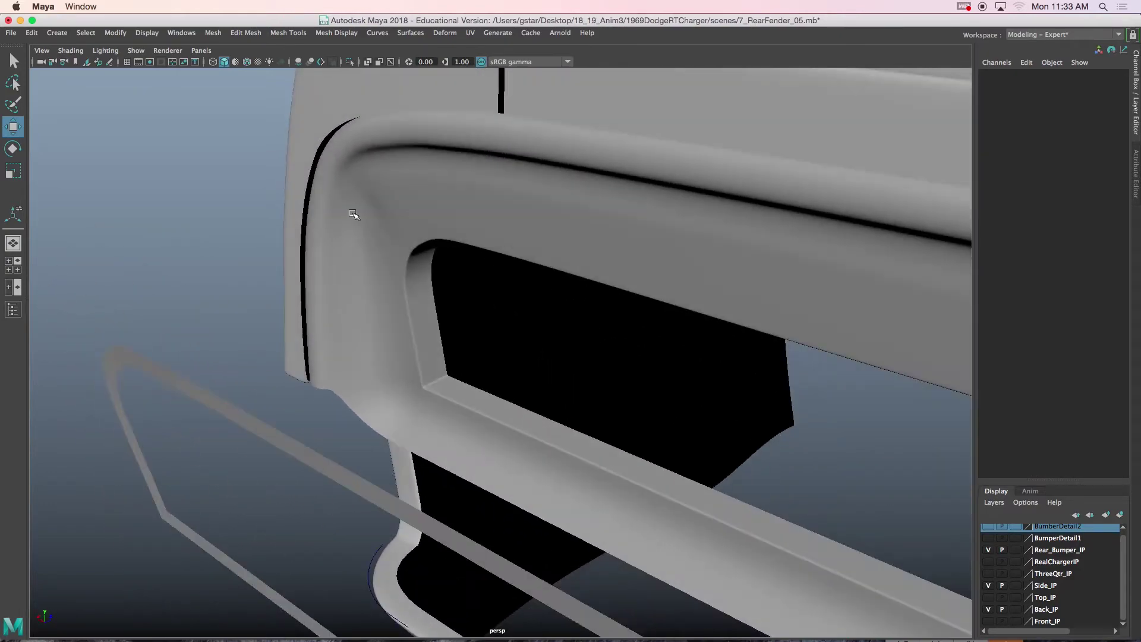
pyautogui.click(357, 217)
pyautogui.keyDown('alt'); pyautogui.moveTo(360, 217); pyautogui.dragTo(397, 247, button='middle'); pyautogui.keyUp('alt')
pyautogui.scroll(4, 399, 245)
pyautogui.keyDown('alt'); pyautogui.moveTo(399, 245); pyautogui.dragTo(369, 173); pyautogui.keyUp('alt')
pyautogui.keyDown('alt'); pyautogui.moveTo(369, 173); pyautogui.dragTo(412, 244, button='middle'); pyautogui.keyUp('alt')
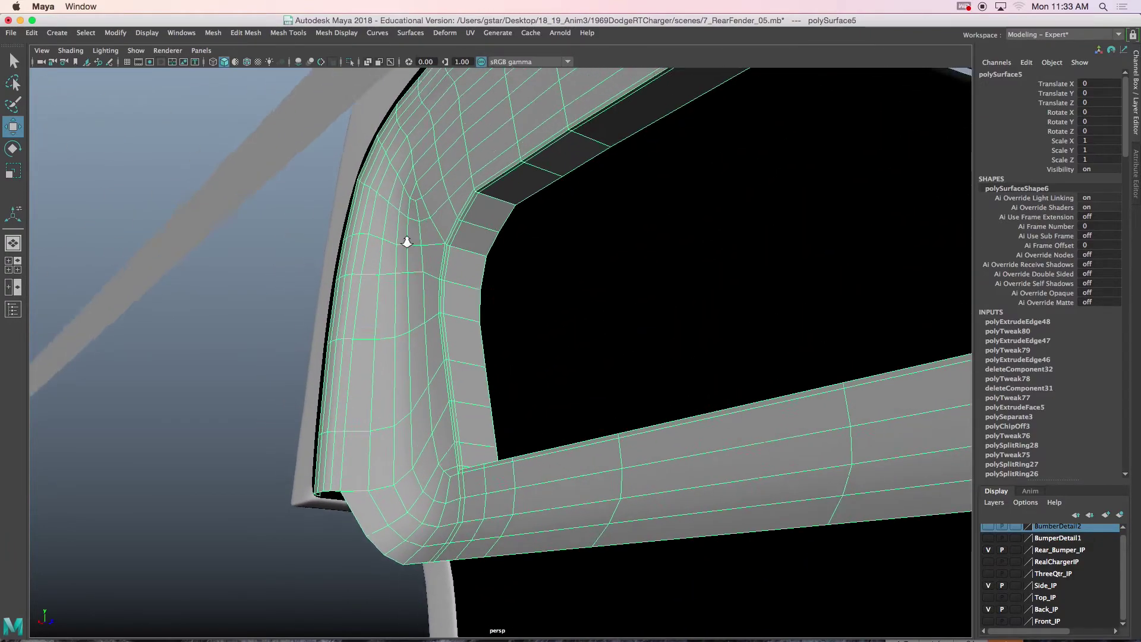
pyautogui.keyDown('alt'); pyautogui.moveTo(412, 244); pyautogui.dragTo(410, 255, button='right'); pyautogui.keyUp('alt')
pyautogui.keyDown('alt'); pyautogui.moveTo(410, 255); pyautogui.dragTo(455, 293, button='middle'); pyautogui.keyUp('alt')
pyautogui.keyDown('alt'); pyautogui.moveTo(454, 294); pyautogui.dragTo(461, 296, button='right'); pyautogui.keyUp('alt')
pyautogui.keyDown('alt'); pyautogui.moveTo(460, 296); pyautogui.dragTo(426, 250); pyautogui.keyUp('alt')
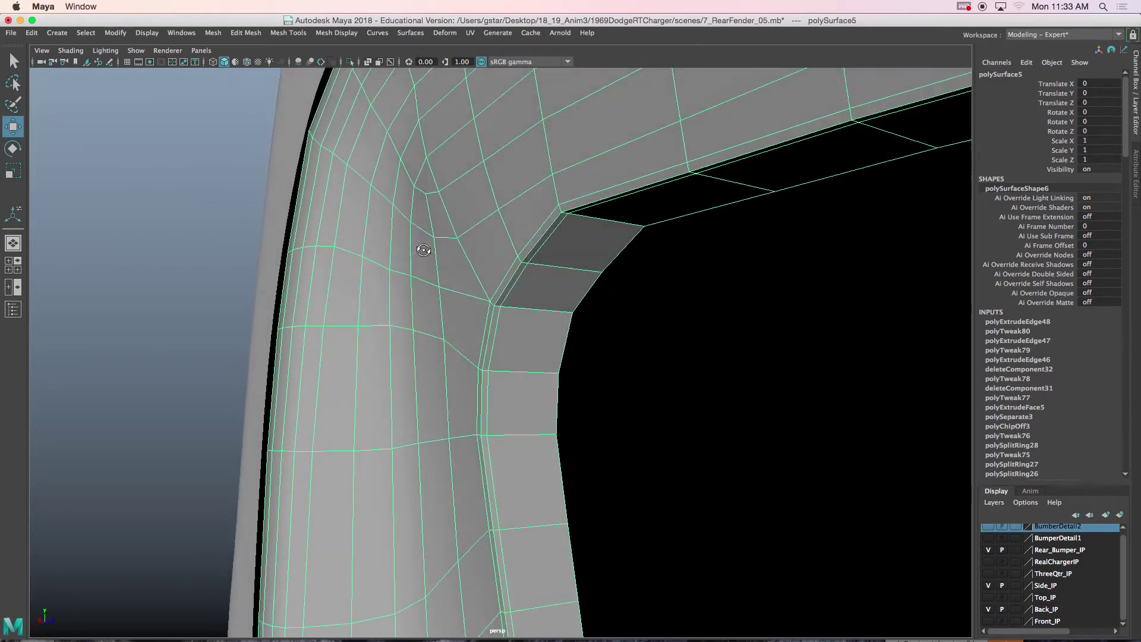
pyautogui.rightClick(417, 231)
pyautogui.click(416, 260)
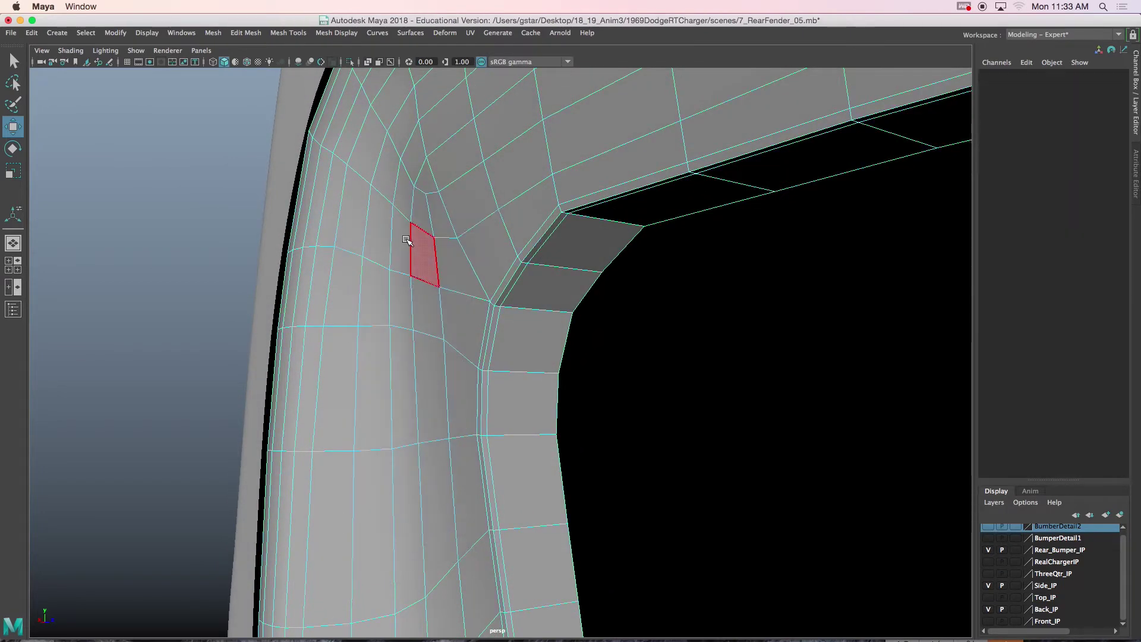
pyautogui.keyDown('alt'); pyautogui.moveTo(416, 241); pyautogui.dragTo(534, 342); pyautogui.keyUp('alt')
pyautogui.scroll(-10, 428, 269)
pyautogui.keyDown('alt'); pyautogui.moveTo(534, 342); pyautogui.dragTo(461, 265, button='middle'); pyautogui.keyUp('alt')
pyautogui.moveTo(460, 266); pyautogui.dragTo(495, 245, button='right')
# Step: Move the separated taillight trim ring back into the rear panel's opening at Translate Z 0.02
pyautogui.click(314, 284)
pyautogui.keyDown('alt'); pyautogui.moveTo(316, 286); pyautogui.dragTo(370, 297); pyautogui.keyUp('alt')
pyautogui.click(430, 305)
pyautogui.press('space')
pyautogui.press('space')
pyautogui.scroll(-5, 383, 400)
pyautogui.press('f')
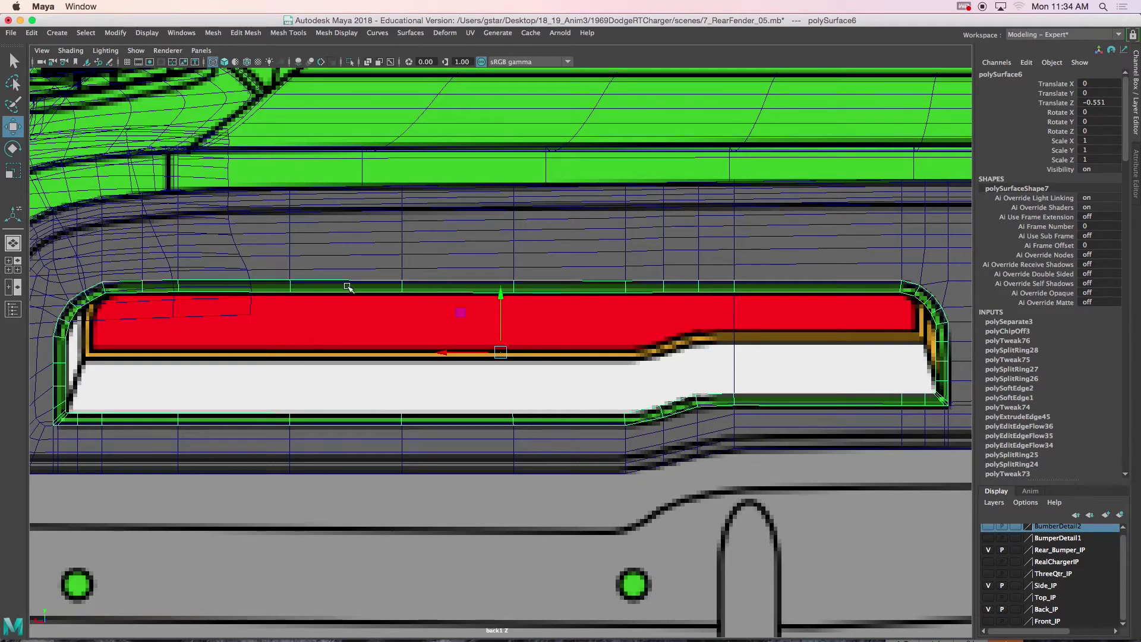
pyautogui.press('space')
pyautogui.press('space')
pyautogui.keyDown('alt'); pyautogui.moveTo(641, 242); pyautogui.dragTo(615, 247); pyautogui.keyUp('alt')
pyautogui.keyDown('alt'); pyautogui.moveTo(582, 297); pyautogui.dragTo(636, 240, button='middle'); pyautogui.keyUp('alt')
pyautogui.moveTo(520, 326); pyautogui.dragTo(631, 297)
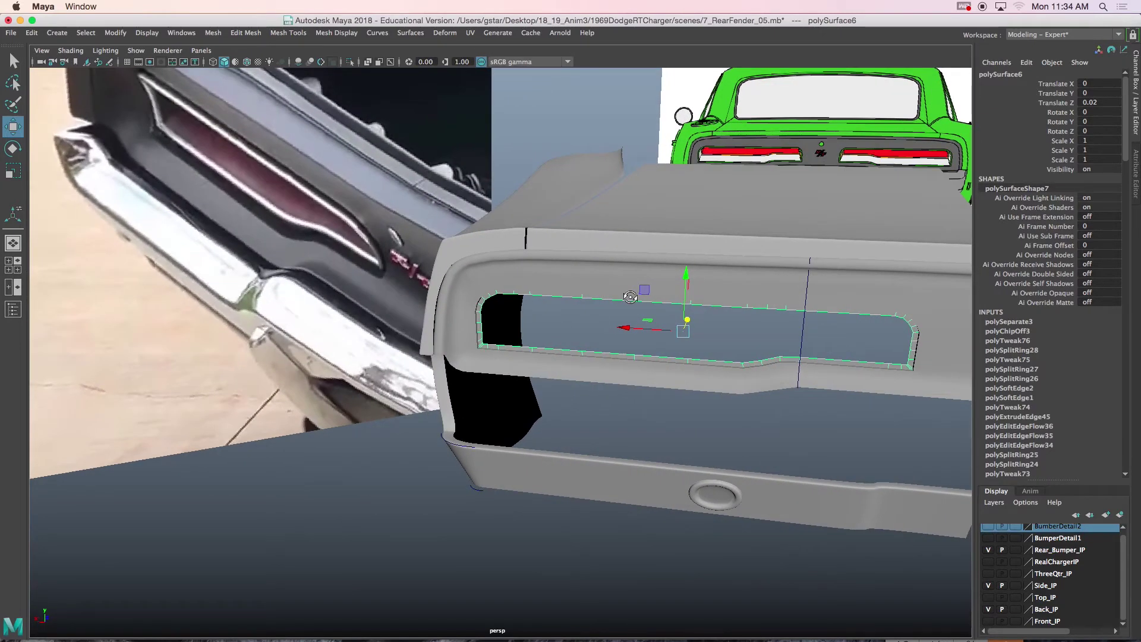
# Step: Isolate the taillight trim ring so that only its mesh is displayed, and frame its outer end
pyautogui.keyDown('alt'); pyautogui.moveTo(631, 297); pyautogui.dragTo(553, 320); pyautogui.keyUp('alt')
pyautogui.scroll(3, 552, 321)
pyautogui.keyDown('alt'); pyautogui.moveTo(552, 321); pyautogui.dragTo(594, 346, button='middle'); pyautogui.keyUp('alt')
pyautogui.scroll(4, 594, 346)
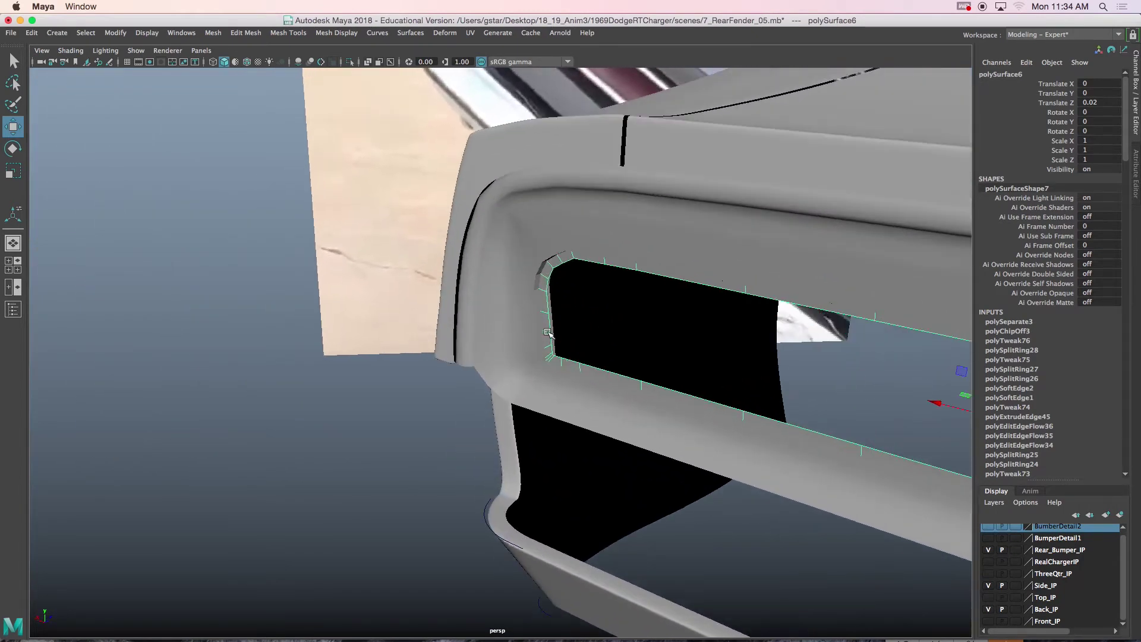
pyautogui.hotkey('ctrl', '1')
pyautogui.keyDown('alt'); pyautogui.moveTo(584, 341); pyautogui.dragTo(612, 284); pyautogui.keyUp('alt')
# Step: Move vertices along the trim ring's outer end in depth to even out its curve, and return to object mode
pyautogui.moveTo(612, 284); pyautogui.dragTo(556, 280, button='right')
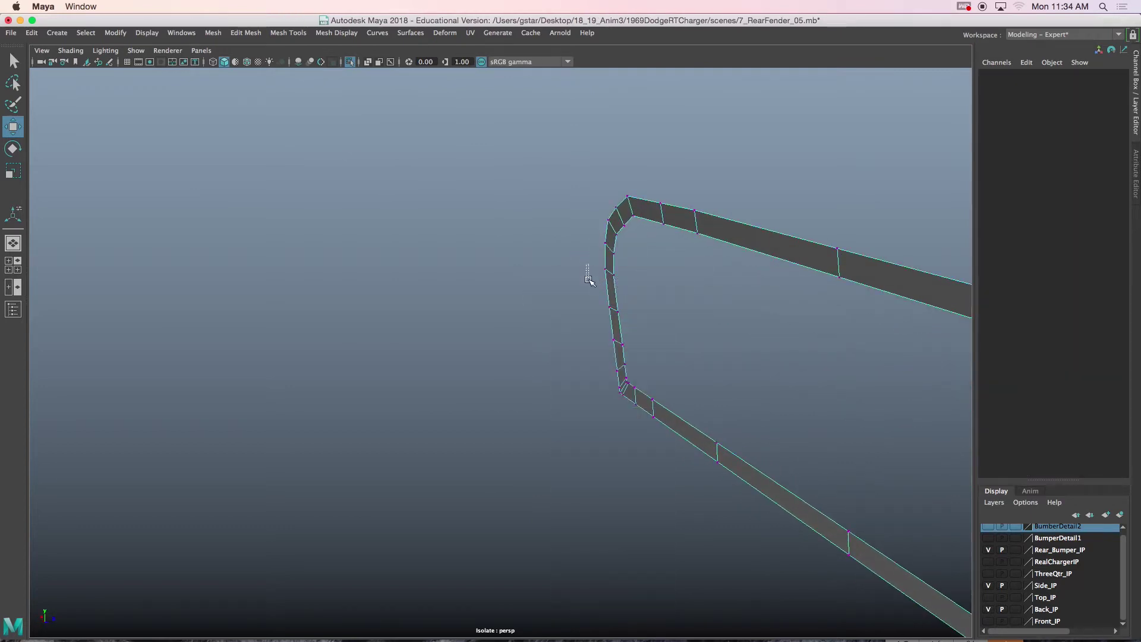
pyautogui.moveTo(628, 344); pyautogui.dragTo(583, 260)
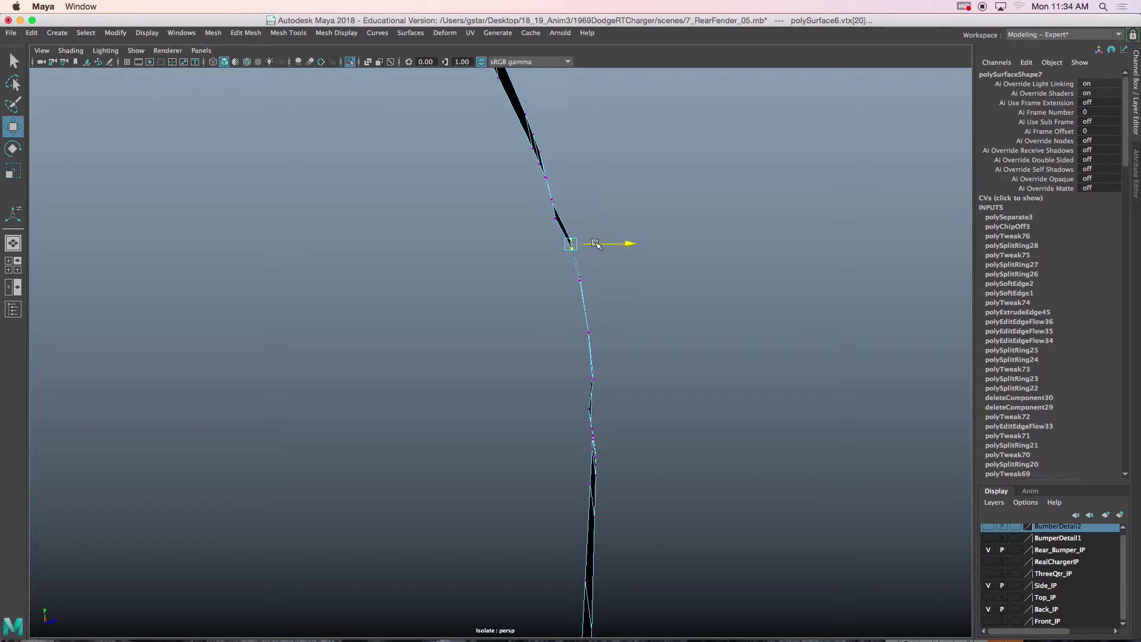
pyautogui.keyDown('alt'); pyautogui.moveTo(580, 307); pyautogui.dragTo(519, 349); pyautogui.keyUp('alt')
pyautogui.keyDown('alt'); pyautogui.moveTo(520, 349); pyautogui.dragTo(639, 335); pyautogui.keyUp('alt')
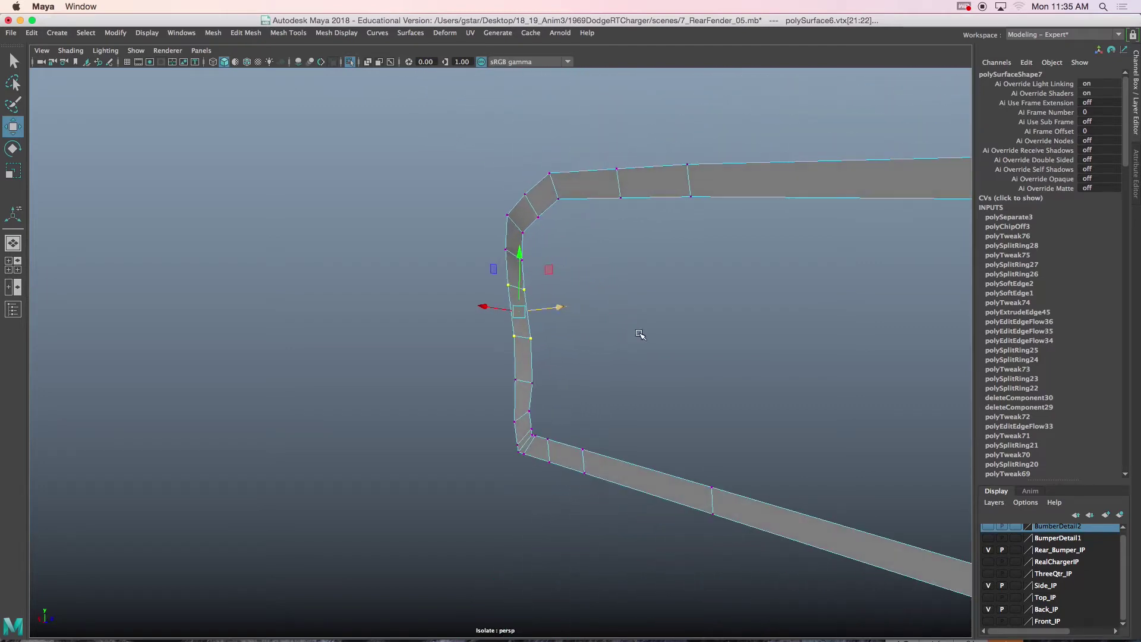
pyautogui.moveTo(552, 197); pyautogui.dragTo(581, 176, button='right')
pyautogui.scroll(-5, 582, 176)
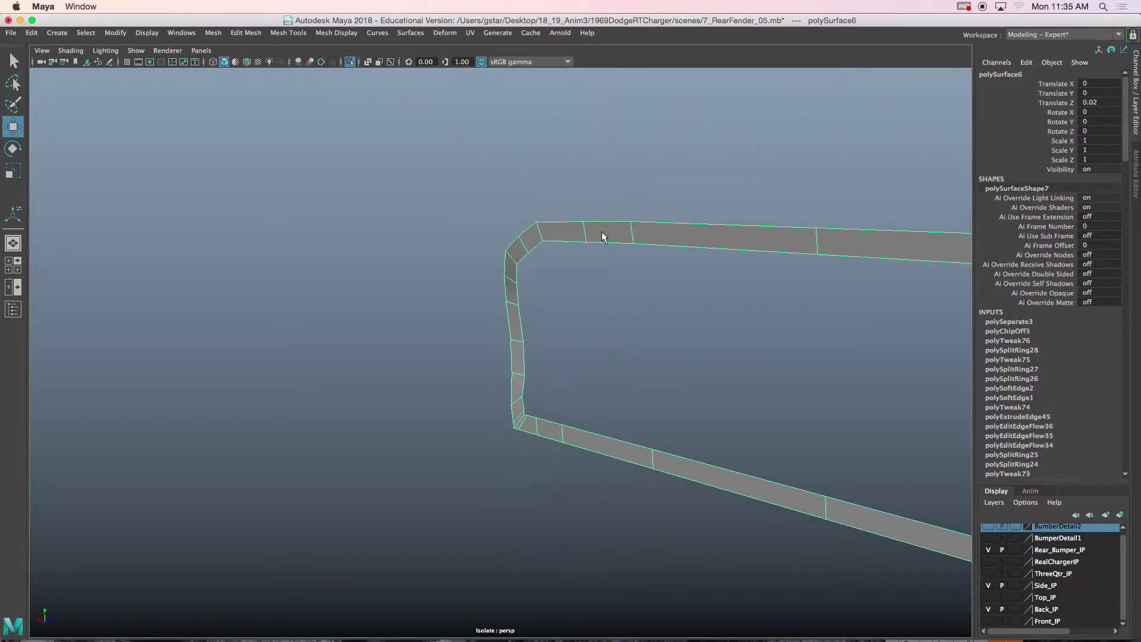
# Step: Extrude all of the trim ring's faces twice in succession, pulling each extrusion a short distance outward along Z
pyautogui.scroll(-3, 632, 339)
pyautogui.keyDown('alt'); pyautogui.moveTo(631, 338); pyautogui.dragTo(484, 328, button='middle'); pyautogui.keyUp('alt')
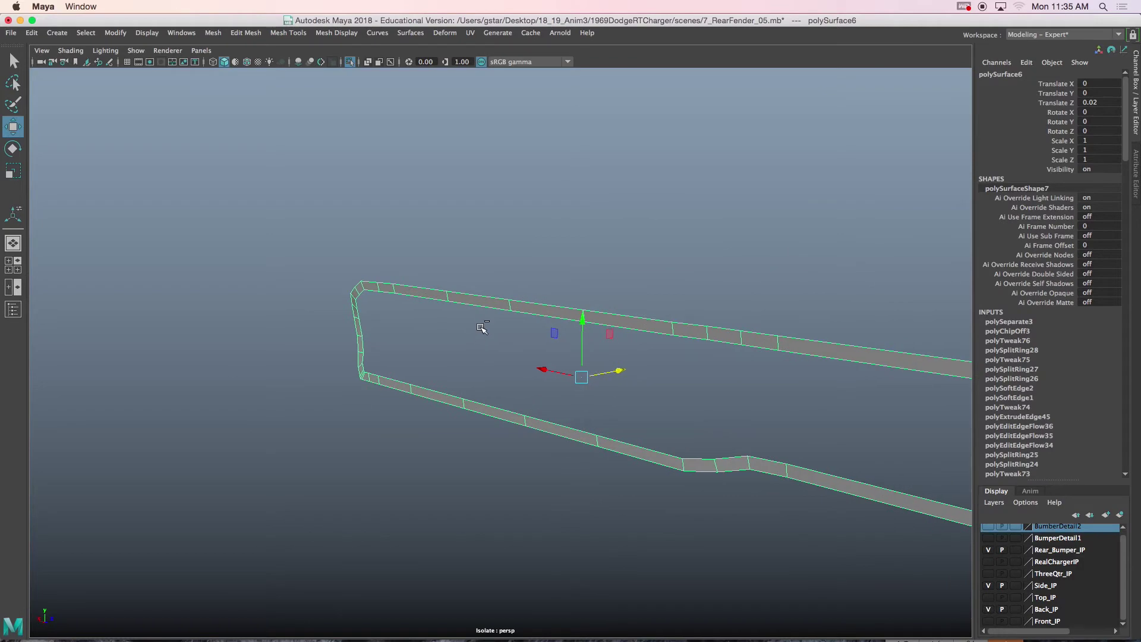
pyautogui.hotkey('ctrl', 'e')
pyautogui.keyDown('alt'); pyautogui.moveTo(511, 362); pyautogui.dragTo(466, 336); pyautogui.keyUp('alt')
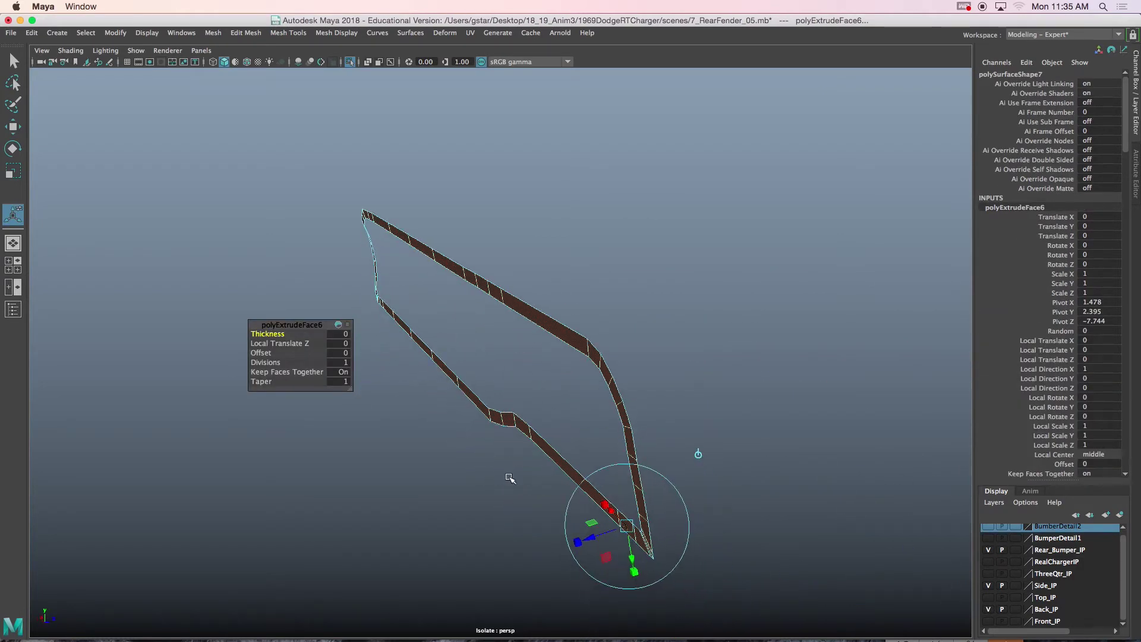
pyautogui.keyDown('alt'); pyautogui.moveTo(550, 489); pyautogui.dragTo(539, 440, button='middle'); pyautogui.keyUp('alt')
pyautogui.press('w')
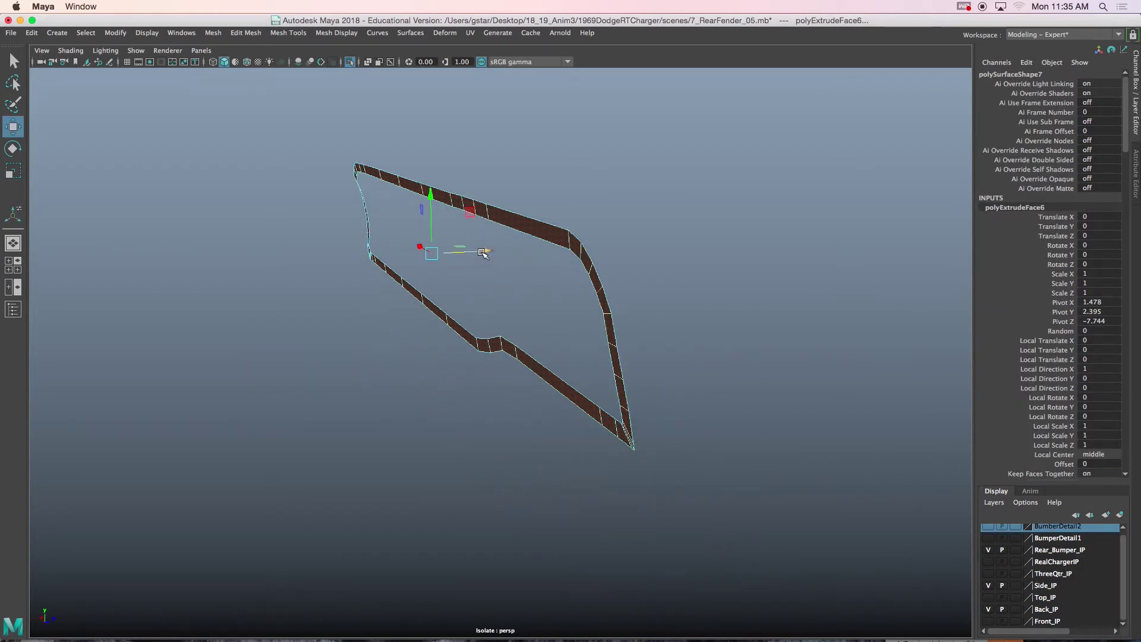
pyautogui.moveTo(484, 252); pyautogui.dragTo(482, 252)
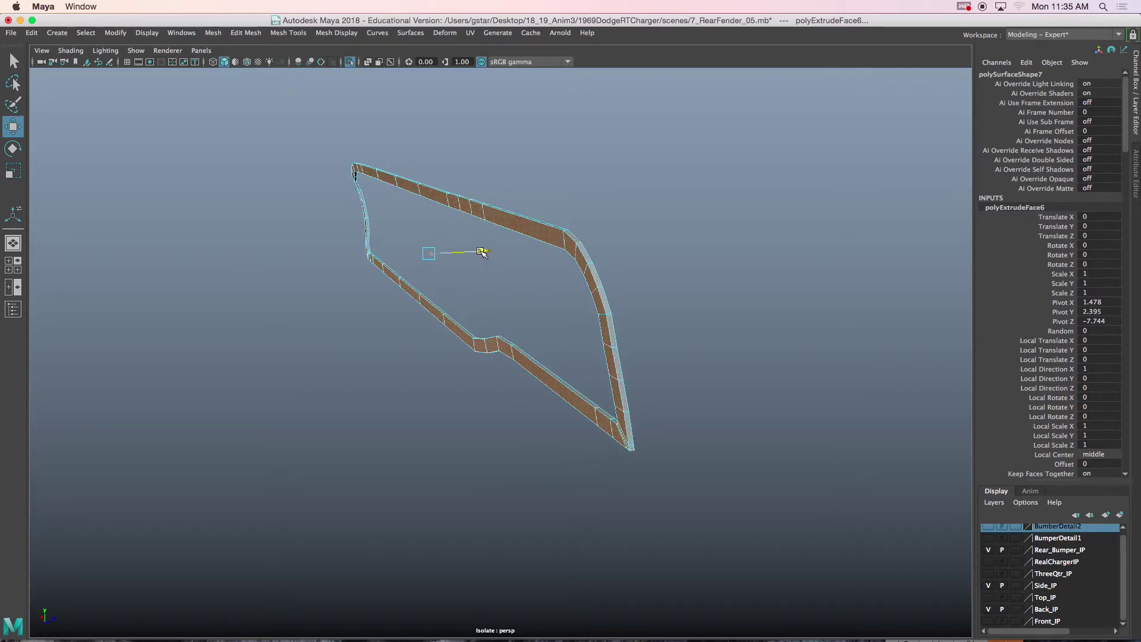
pyautogui.scroll(5, 481, 251)
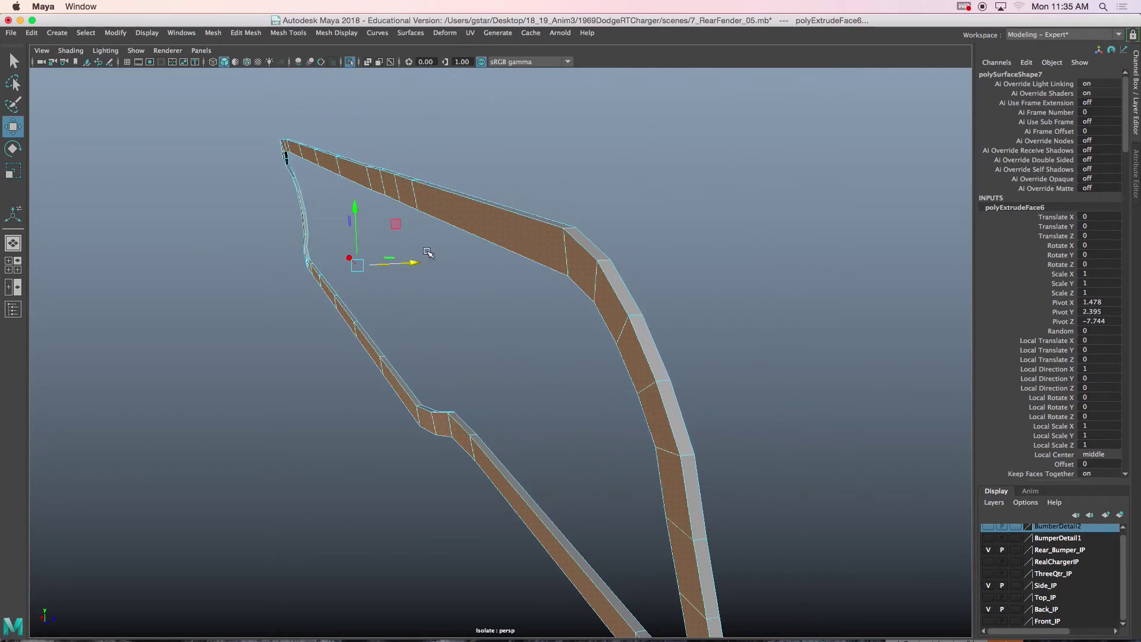
pyautogui.moveTo(416, 266); pyautogui.dragTo(416, 265)
pyautogui.hotkey('ctrl', 'e')
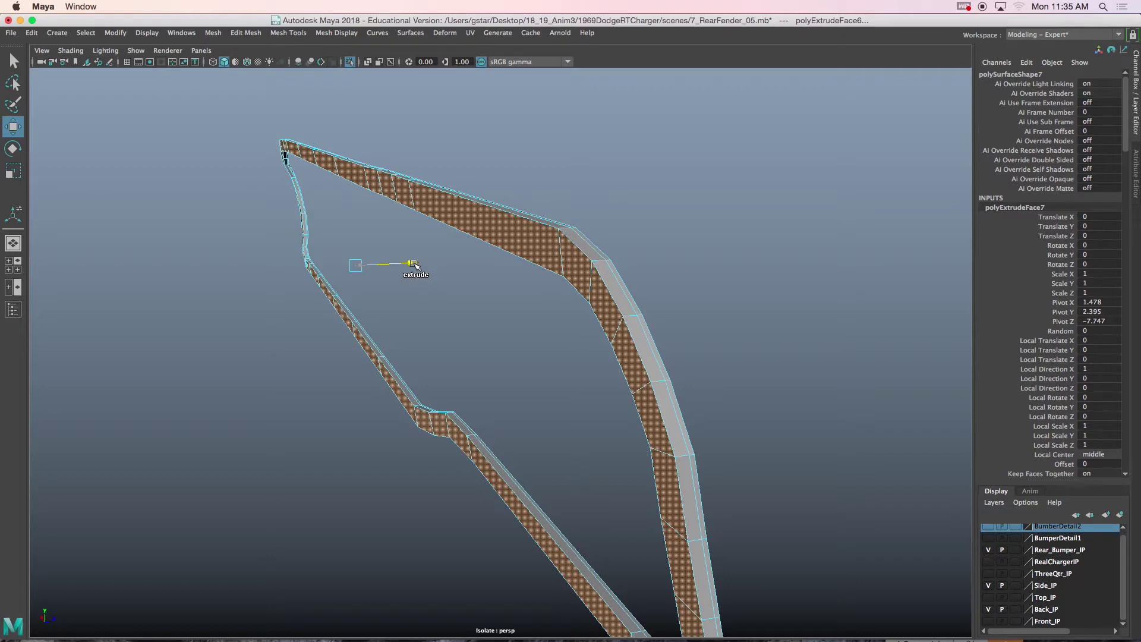
pyautogui.moveTo(414, 263); pyautogui.dragTo(262, 274)
# Step: Select the full face loop on the back of the extruded trim ring and delete it
pyautogui.keyDown('alt'); pyautogui.moveTo(262, 275); pyautogui.dragTo(321, 265, button='middle'); pyautogui.keyUp('alt')
pyautogui.click(302, 263)
pyautogui.scroll(3, 262, 290)
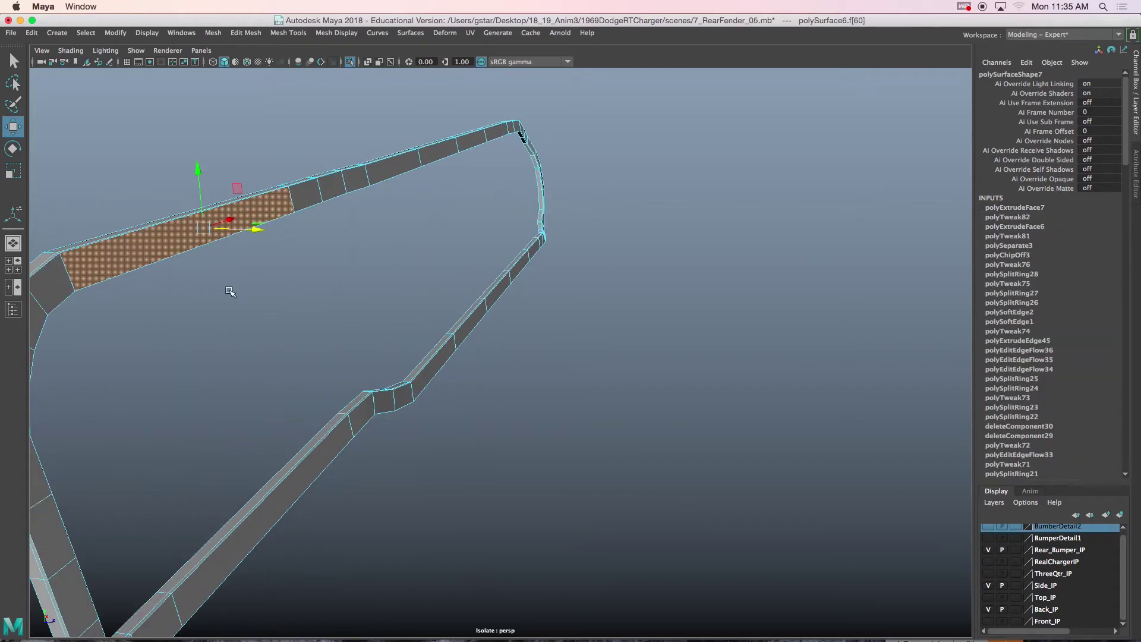
pyautogui.doubleClick(62, 278)
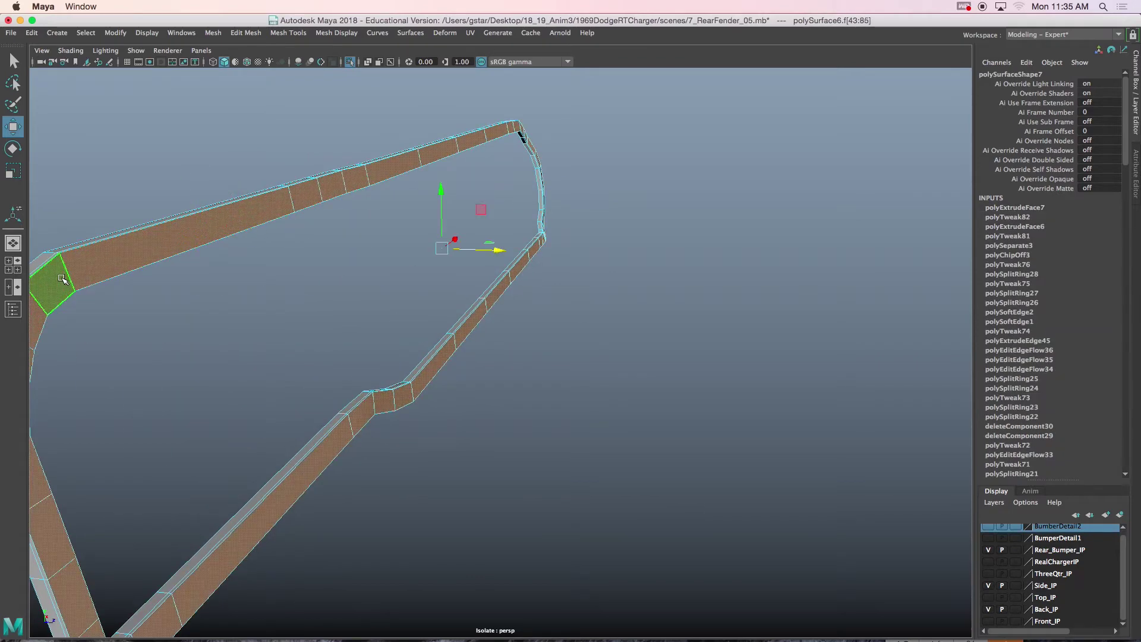
pyautogui.press('Delete')
# Step: Preview the trim ring smoothed and end its isolation to show it in place with the rear panel
pyautogui.keyDown('alt'); pyautogui.moveTo(145, 285); pyautogui.dragTo(467, 245); pyautogui.keyUp('alt')
pyautogui.moveTo(571, 263); pyautogui.dragTo(606, 239, button='right')
pyautogui.press('3')
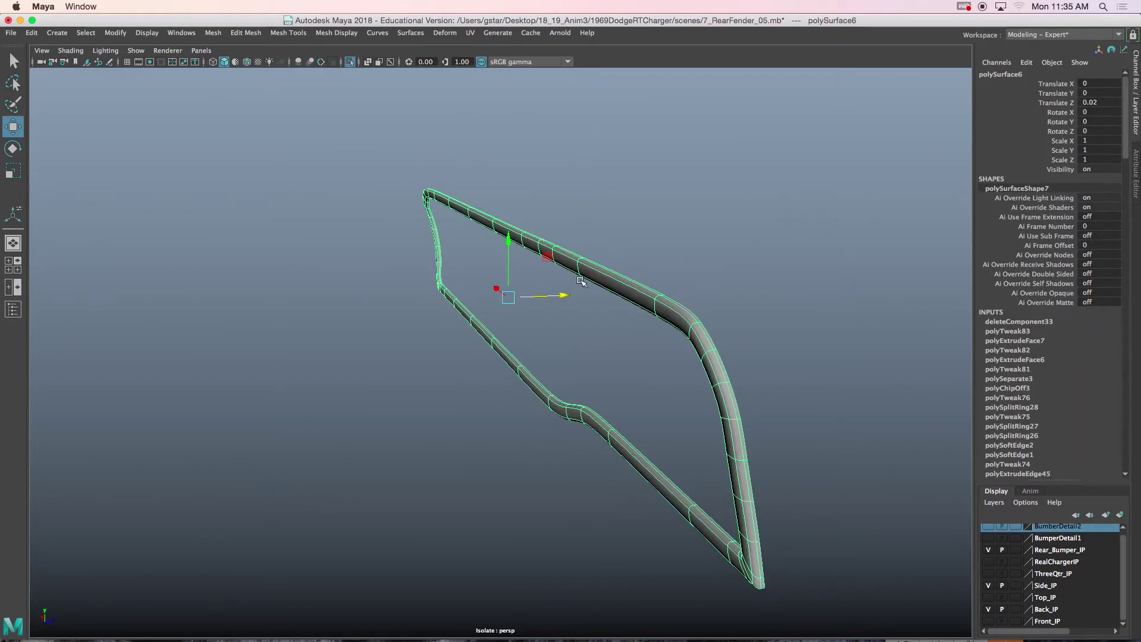
pyautogui.press('space')
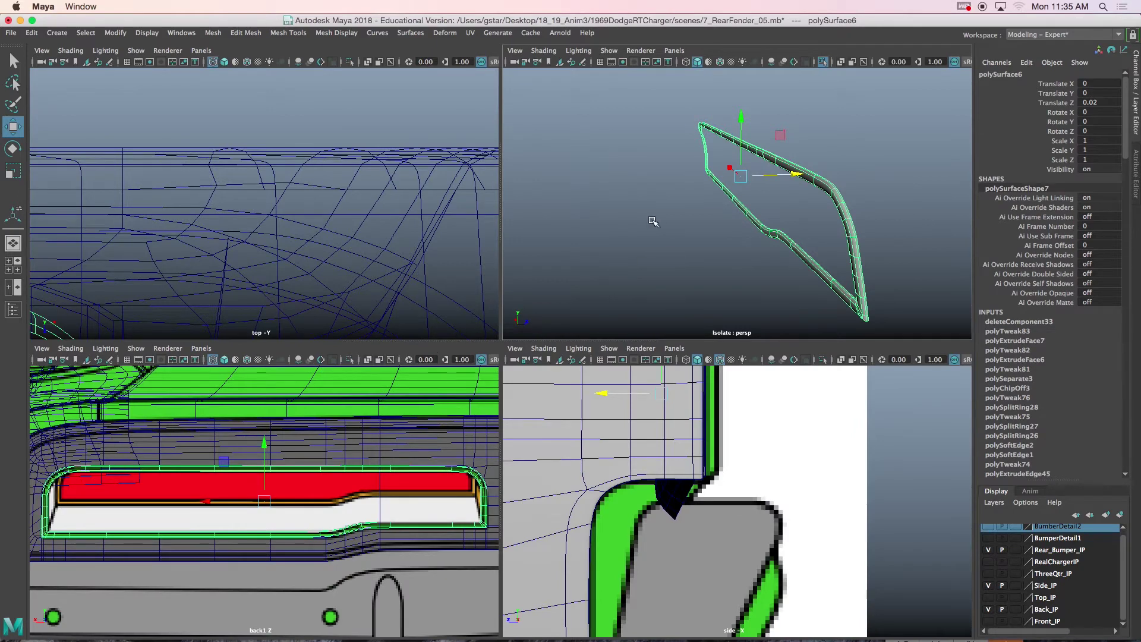
pyautogui.press('space')
pyautogui.hotkey('ctrl', '1')
pyautogui.keyDown('alt'); pyautogui.moveTo(557, 292); pyautogui.dragTo(585, 280); pyautogui.keyUp('alt')
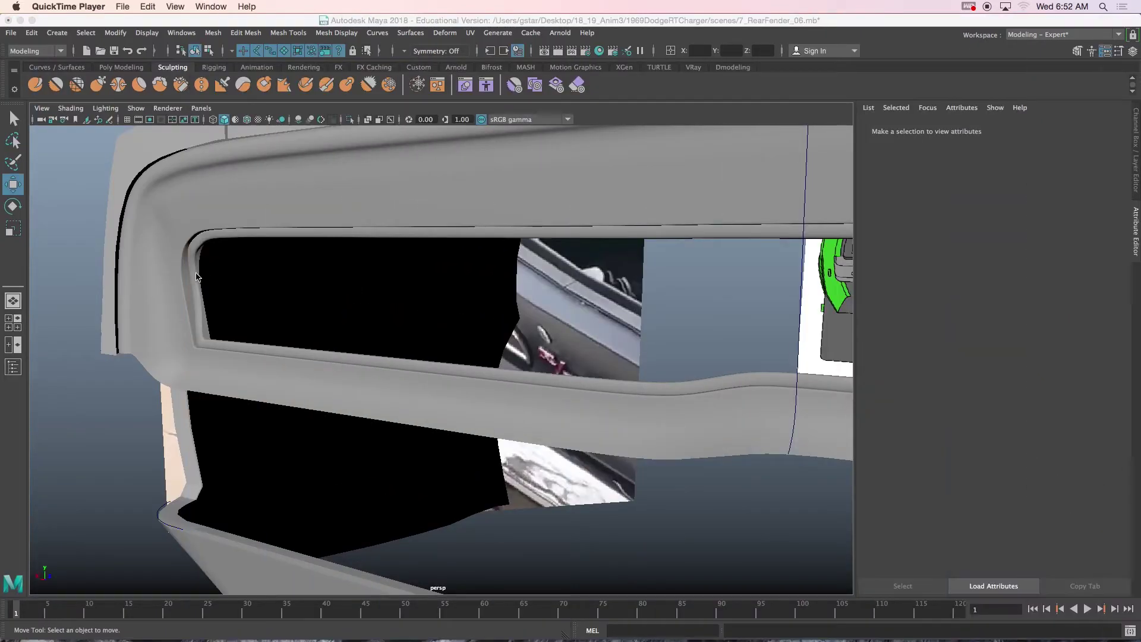
# Step: Examine how the trim ring's outer end fits inside the taillight opening, and select the surrounding rear panel
pyautogui.click(197, 278)
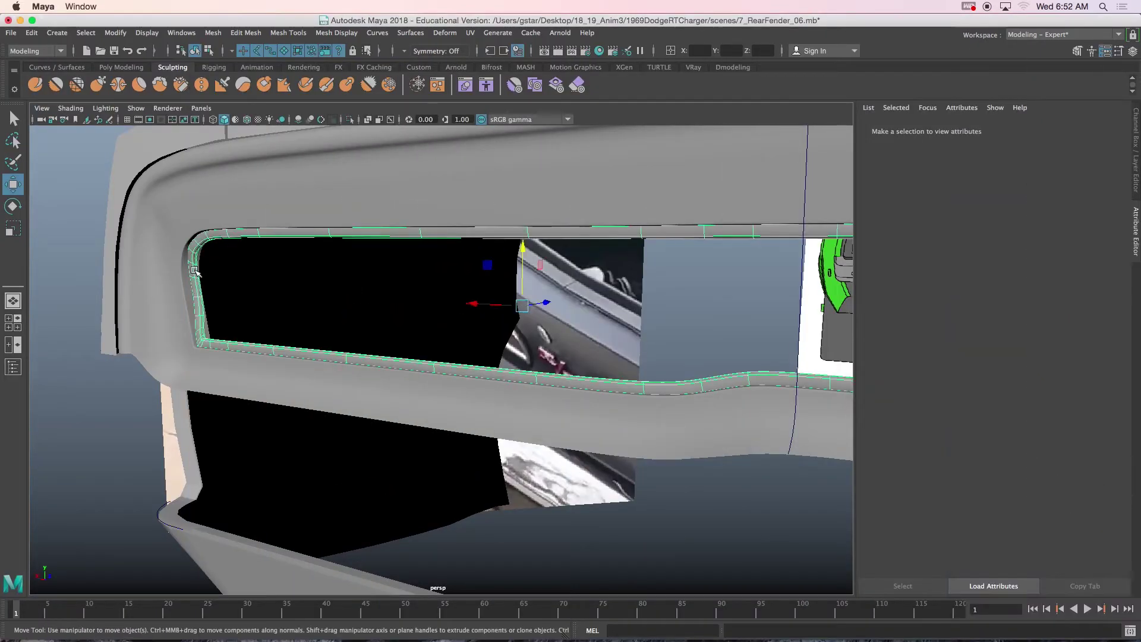
pyautogui.press('f')
pyautogui.keyDown('alt'); pyautogui.moveTo(273, 346); pyautogui.dragTo(267, 348); pyautogui.keyUp('alt')
pyautogui.scroll(5, 267, 348)
pyautogui.keyDown('alt'); pyautogui.moveTo(166, 341); pyautogui.dragTo(578, 377, button='middle'); pyautogui.keyUp('alt')
pyautogui.scroll(3, 362, 370)
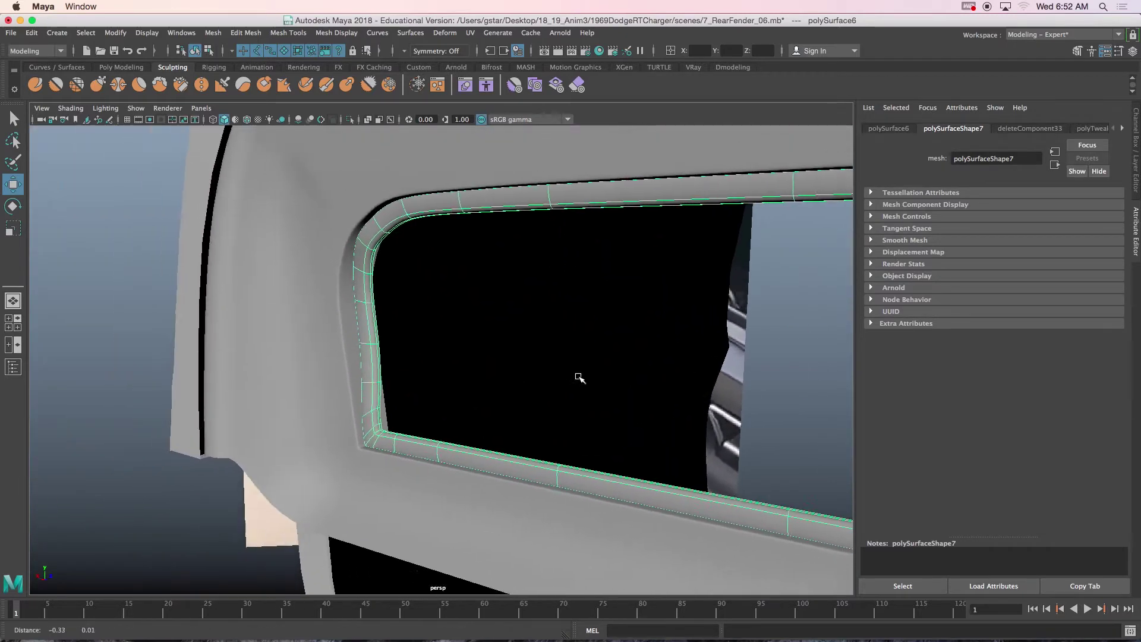
pyautogui.keyDown('alt'); pyautogui.moveTo(578, 377); pyautogui.dragTo(517, 377); pyautogui.keyUp('alt')
pyautogui.keyDown('alt'); pyautogui.moveTo(561, 366); pyautogui.dragTo(340, 344, button='middle'); pyautogui.keyUp('alt')
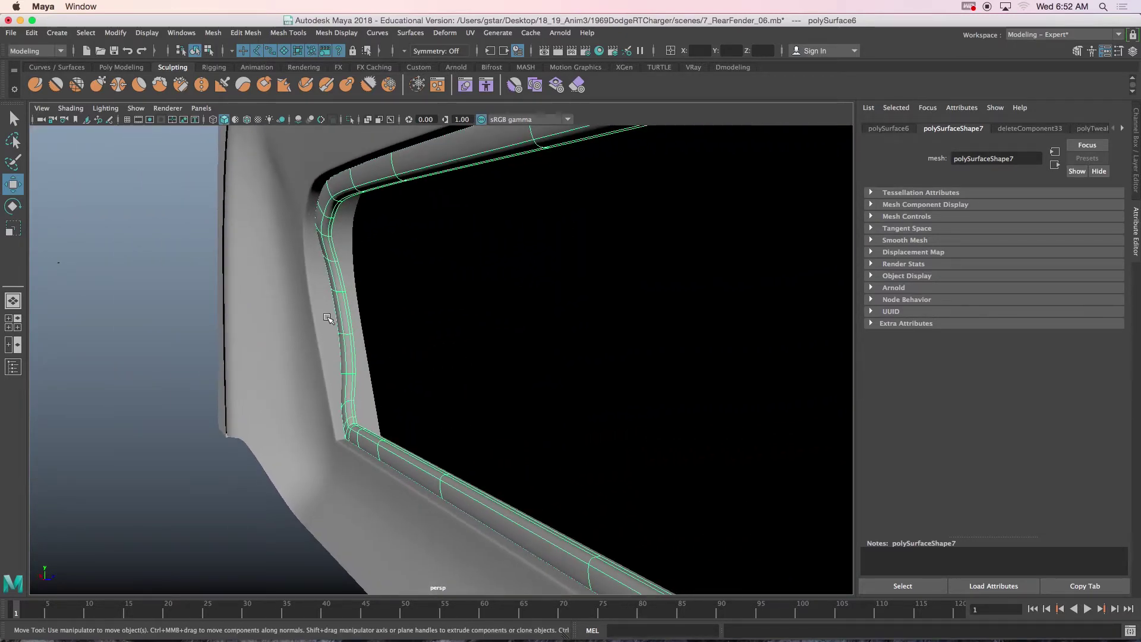
pyautogui.click(313, 273)
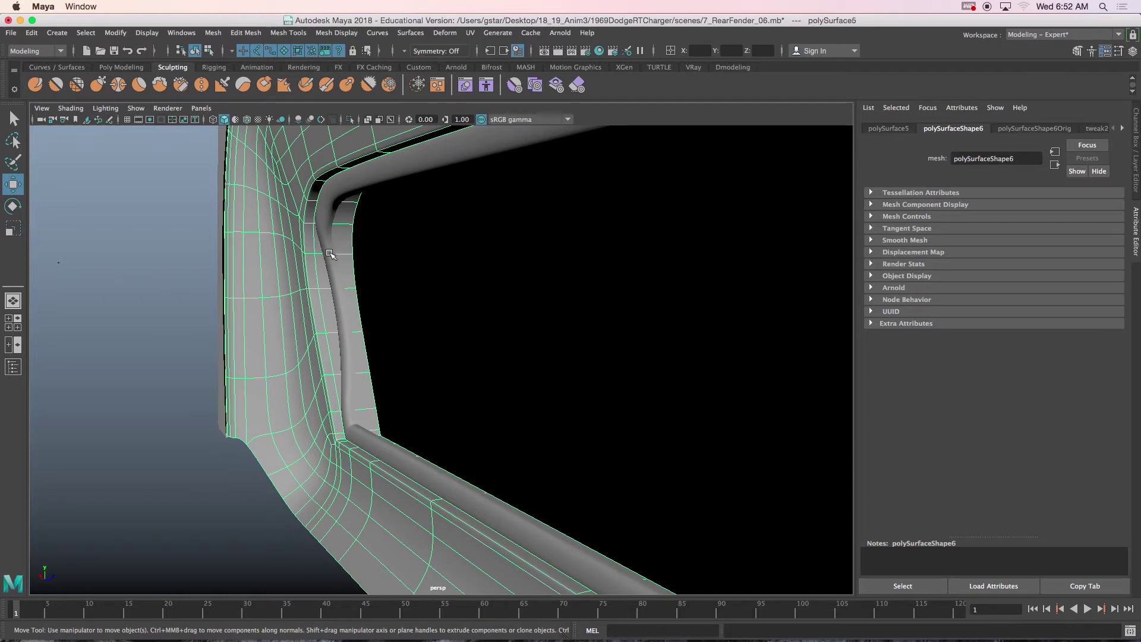
# Step: Compare the outer end of the taillight opening and its trim ring with the reference photo
pyautogui.keyDown('alt'); pyautogui.moveTo(363, 338); pyautogui.dragTo(455, 346); pyautogui.keyUp('alt')
pyautogui.keyDown('alt'); pyautogui.moveTo(431, 309); pyautogui.dragTo(535, 352, button='middle'); pyautogui.keyUp('alt')
pyautogui.scroll(5, 421, 293)
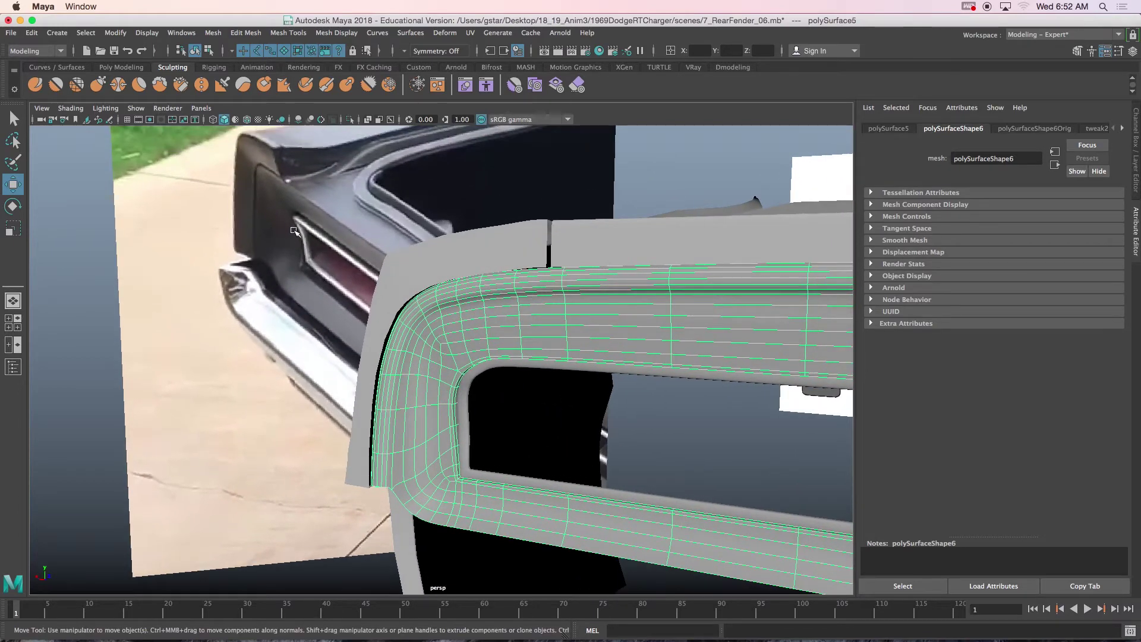
pyautogui.scroll(6, 444, 351)
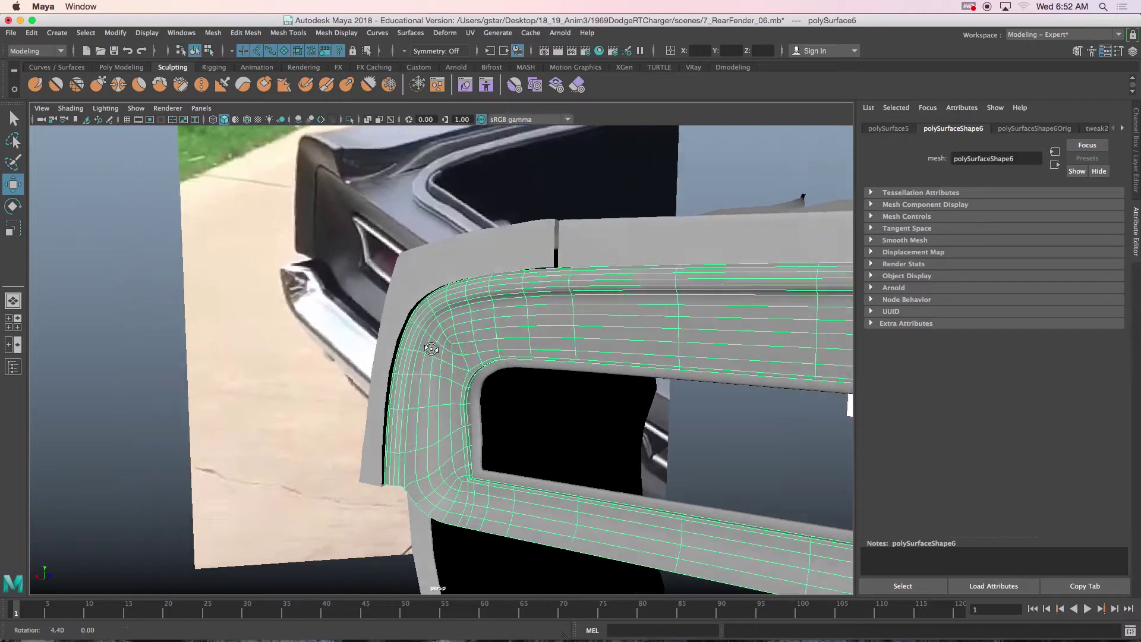
pyautogui.keyDown('alt'); pyautogui.moveTo(545, 427); pyautogui.dragTo(446, 311, button='middle'); pyautogui.keyUp('alt')
pyautogui.scroll(3, 445, 314)
pyautogui.scroll(2, 445, 314)
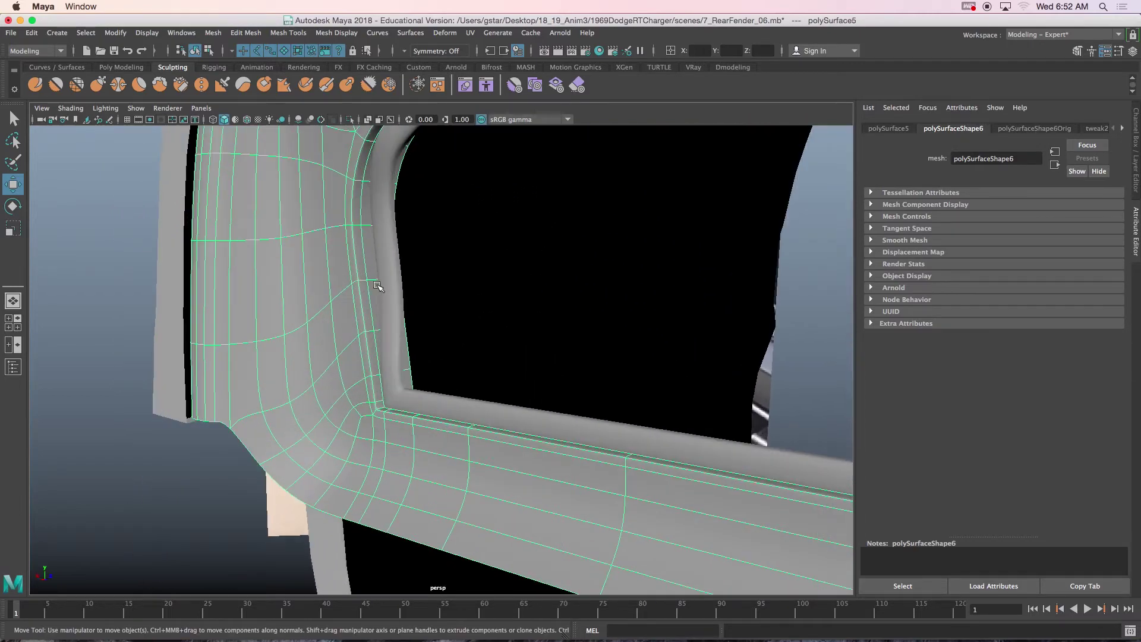
# Step: Select the faces at the outer end of the taillight opening's inner rim and turn on soft selection
pyautogui.rightClick(375, 281)
pyautogui.moveTo(374, 306); pyautogui.dragTo(374, 310, button='right')
pyautogui.scroll(-4, 374, 311)
pyautogui.keyDown('alt'); pyautogui.moveTo(360, 309); pyautogui.dragTo(384, 307); pyautogui.keyUp('alt')
pyautogui.keyDown('alt'); pyautogui.moveTo(384, 307); pyautogui.dragTo(526, 369, button='middle'); pyautogui.keyUp('alt')
pyautogui.scroll(5, 526, 369)
pyautogui.keyDown('alt'); pyautogui.moveTo(550, 359); pyautogui.dragTo(520, 356); pyautogui.keyUp('alt')
pyautogui.keyDown('alt'); pyautogui.moveTo(637, 355); pyautogui.dragTo(469, 332, button='middle'); pyautogui.keyUp('alt')
pyautogui.scroll(-2, 493, 334)
pyautogui.keyDown('alt'); pyautogui.moveTo(496, 335); pyautogui.dragTo(581, 341); pyautogui.keyUp('alt')
pyautogui.keyDown('alt'); pyautogui.moveTo(581, 341); pyautogui.dragTo(635, 357, button='middle'); pyautogui.keyUp('alt')
pyautogui.press('b')
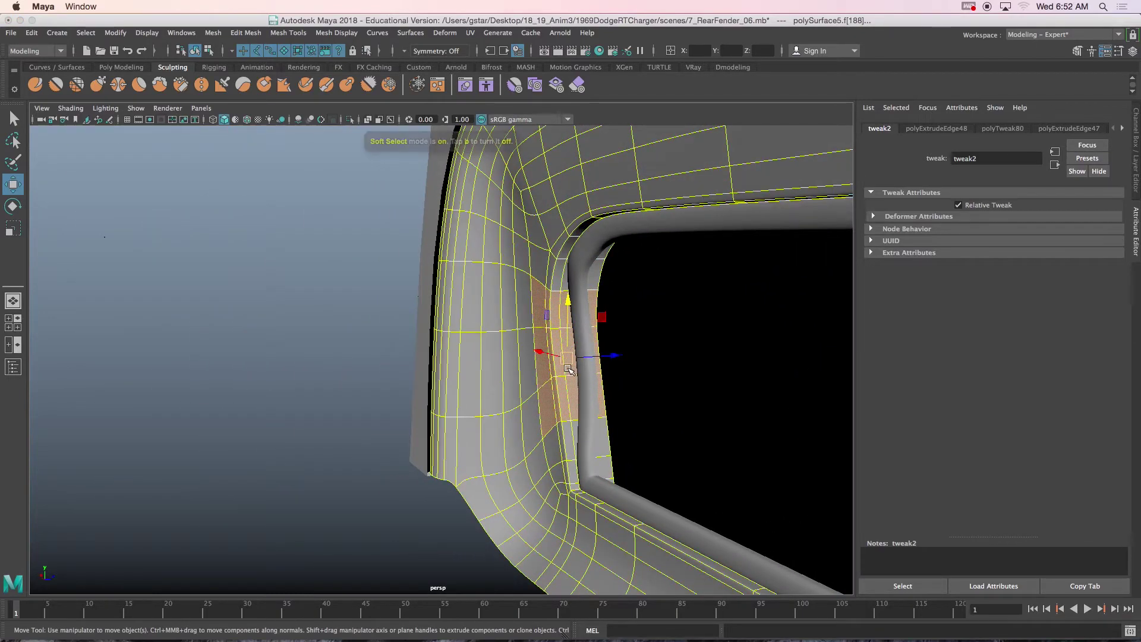
# Step: Reduce the soft selection falloff radius to about 0.13 so it covers only the outer end of the opening
pyautogui.keyDown('alt'); pyautogui.moveTo(569, 371); pyautogui.dragTo(593, 382); pyautogui.keyUp('alt')
pyautogui.scroll(-2, 594, 383)
pyautogui.press('b')
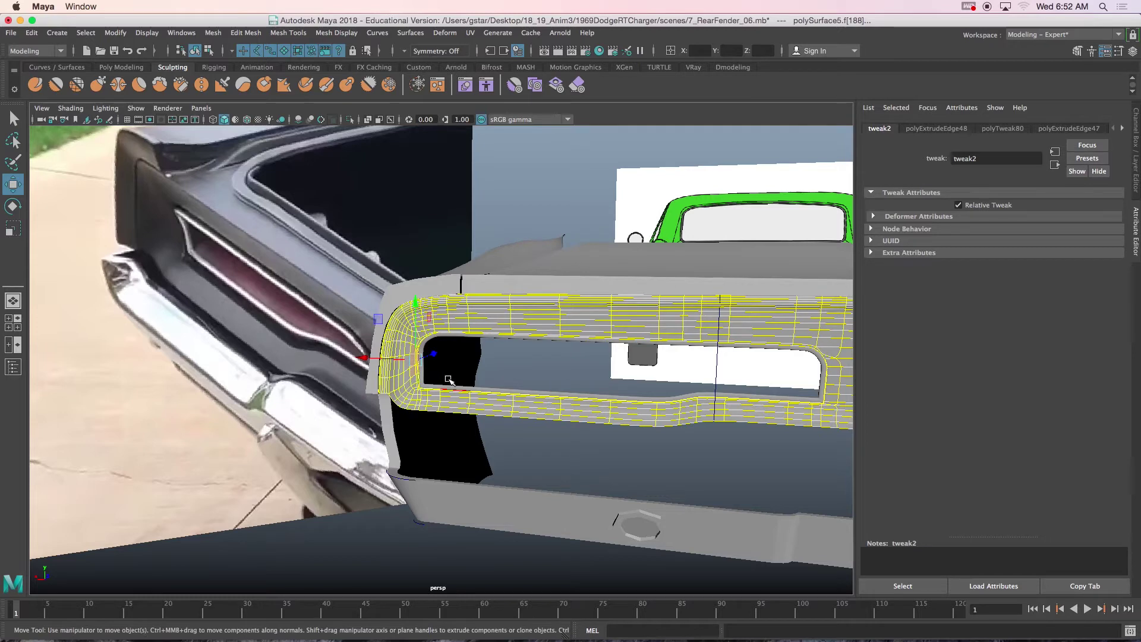
pyautogui.scroll(-3, 416, 378)
pyautogui.scroll(-5, 410, 385)
pyautogui.press('b')
pyautogui.moveTo(498, 380); pyautogui.dragTo(169, 382)
pyautogui.scroll(5, 402, 383)
pyautogui.scroll(2, 403, 383)
pyautogui.press('b')
pyautogui.moveTo(402, 383); pyautogui.dragTo(295, 381)
pyautogui.scroll(5, 360, 382)
pyautogui.press('b')
pyautogui.moveTo(431, 387); pyautogui.dragTo(420, 387)
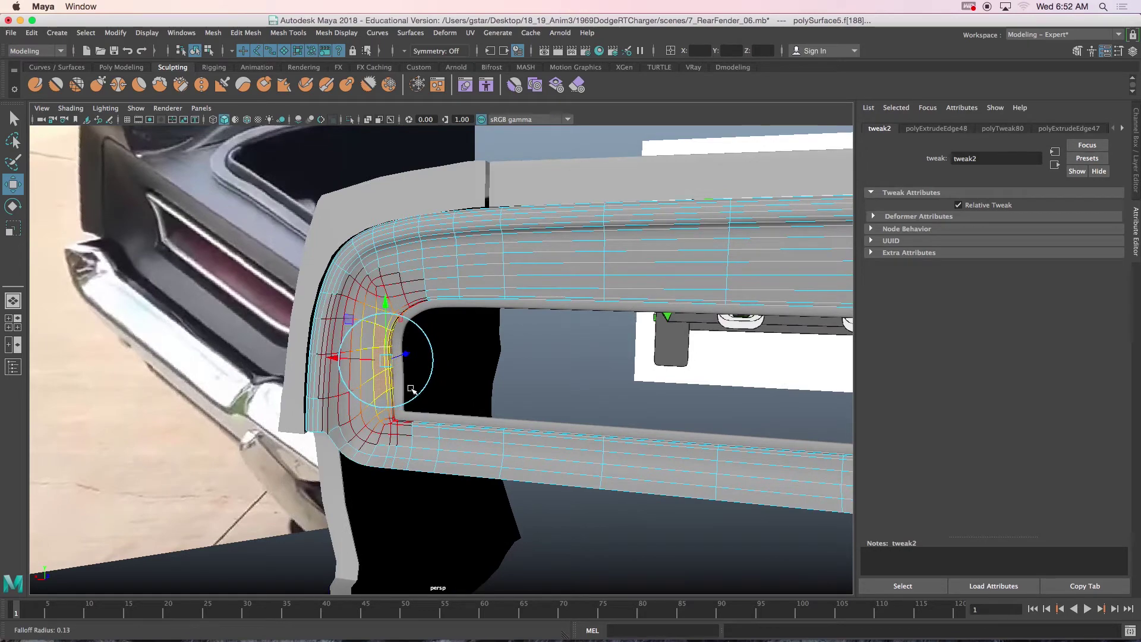
# Step: Move the soft-selected rim faces along Z so the rim follows the trim ring's outer end
pyautogui.scroll(5, 411, 389)
pyautogui.keyDown('alt'); pyautogui.moveTo(387, 367); pyautogui.dragTo(333, 367); pyautogui.keyUp('alt')
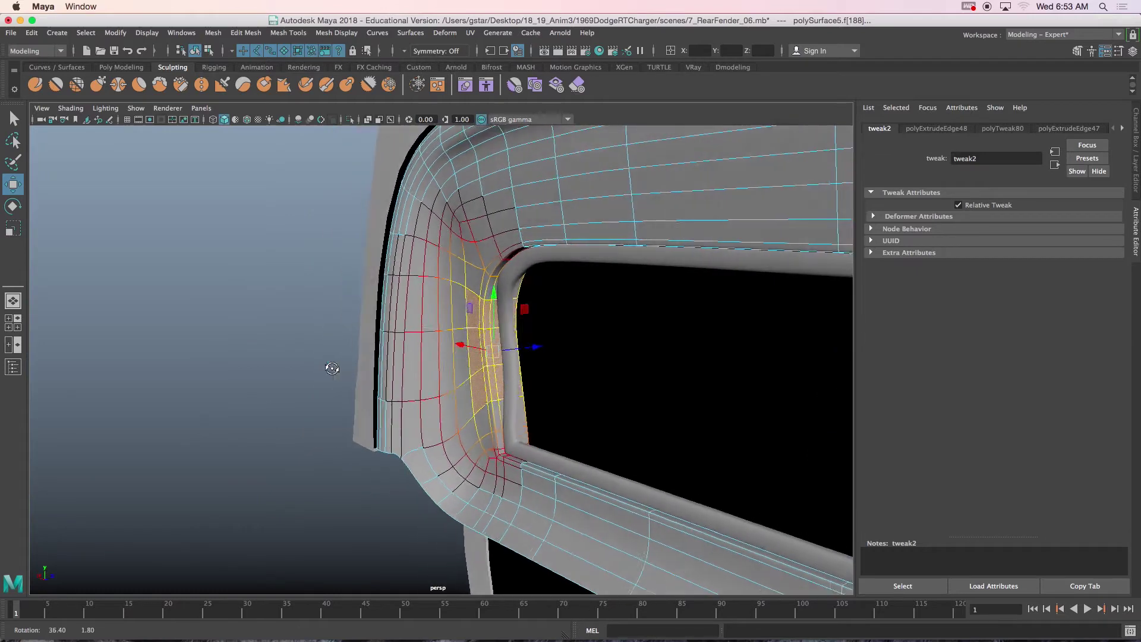
pyautogui.scroll(6, 495, 372)
pyautogui.keyDown('alt'); pyautogui.moveTo(495, 372); pyautogui.dragTo(453, 328); pyautogui.keyUp('alt')
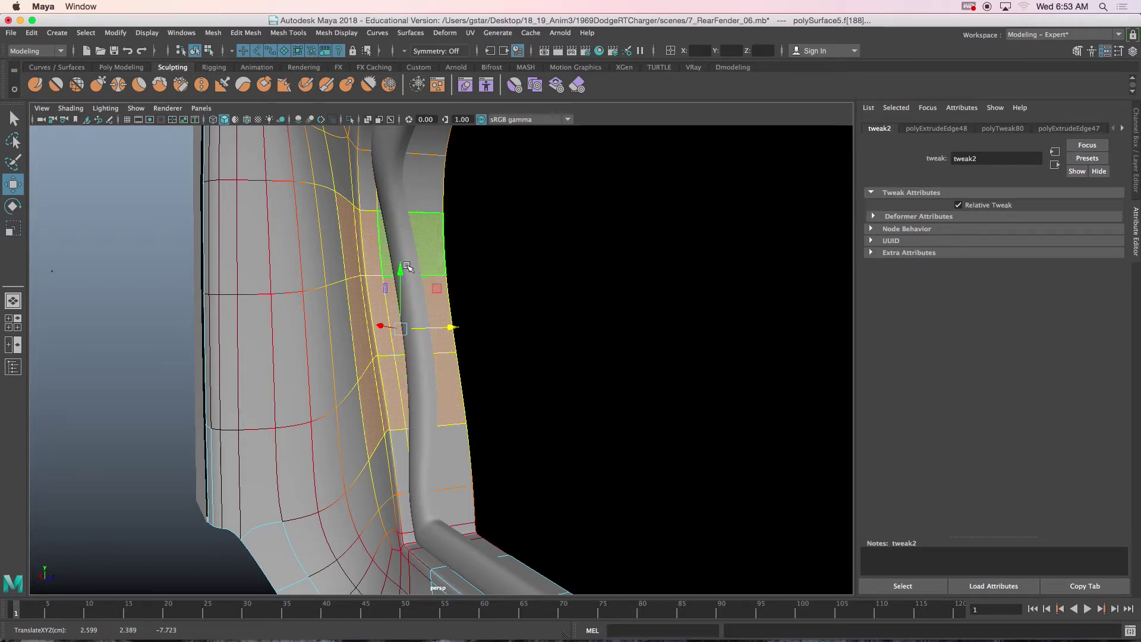
# Step: Deselect the upper and lower rim faces and move the remaining ones slightly further along Z toward the trim ring
pyautogui.scroll(-2, 378, 283)
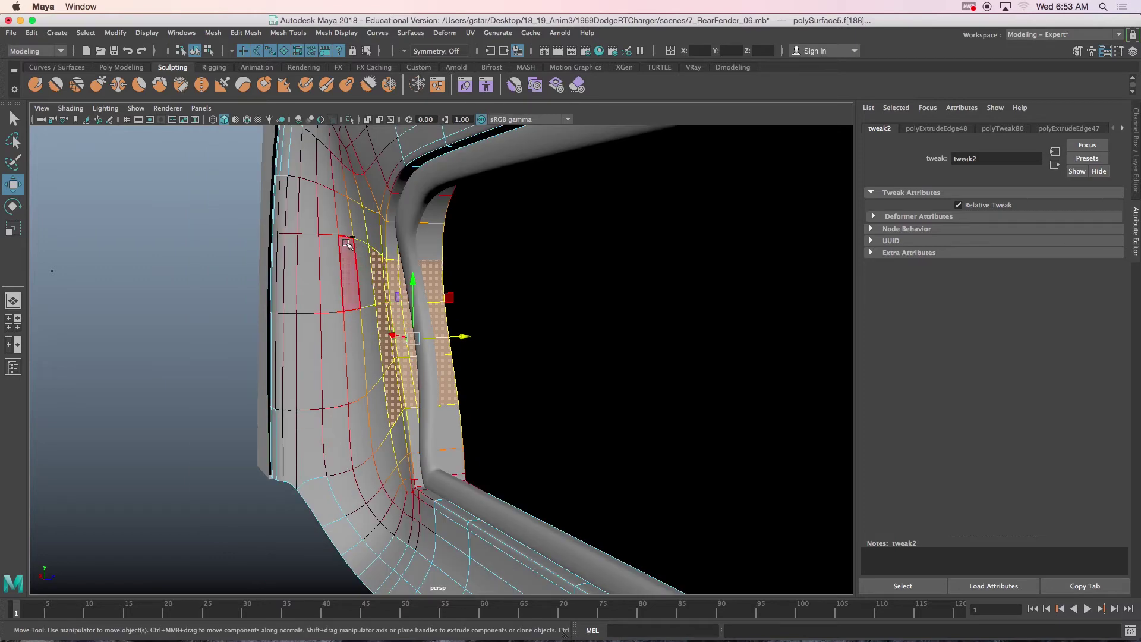
pyautogui.keyDown('ctrl'); pyautogui.moveTo(429, 274); pyautogui.dragTo(429, 273); pyautogui.keyUp('ctrl')
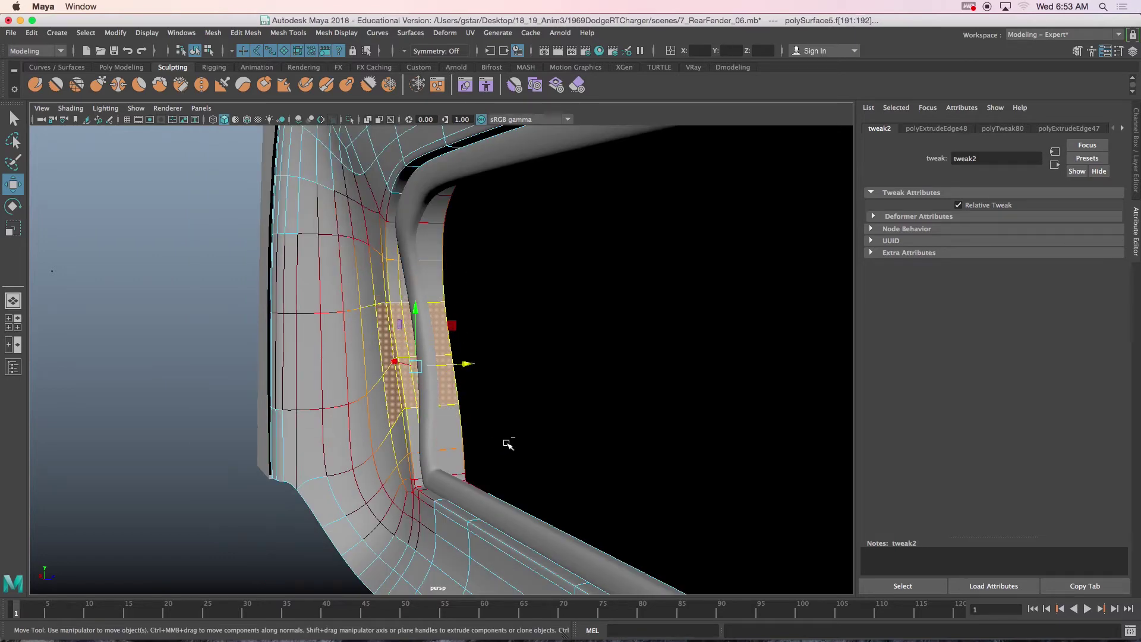
pyautogui.keyDown('ctrl'); pyautogui.moveTo(391, 399); pyautogui.dragTo(420, 389); pyautogui.keyUp('ctrl')
pyautogui.scroll(3, 410, 395)
pyautogui.scroll(-2, 416, 391)
pyautogui.moveTo(473, 335); pyautogui.dragTo(488, 334)
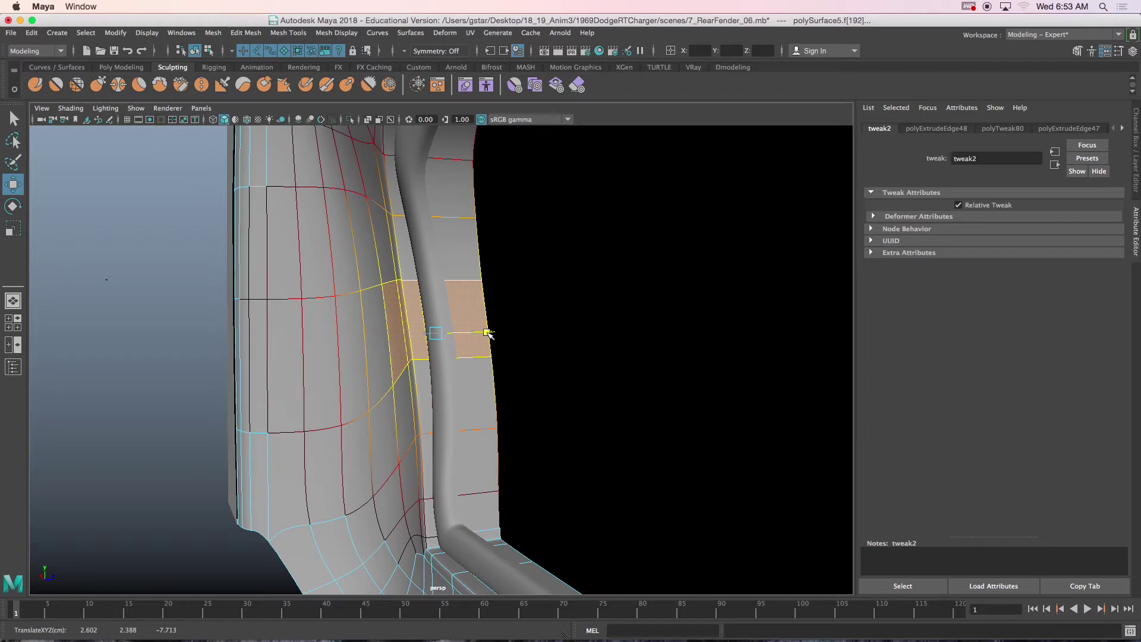
pyautogui.moveTo(488, 334); pyautogui.dragTo(492, 334)
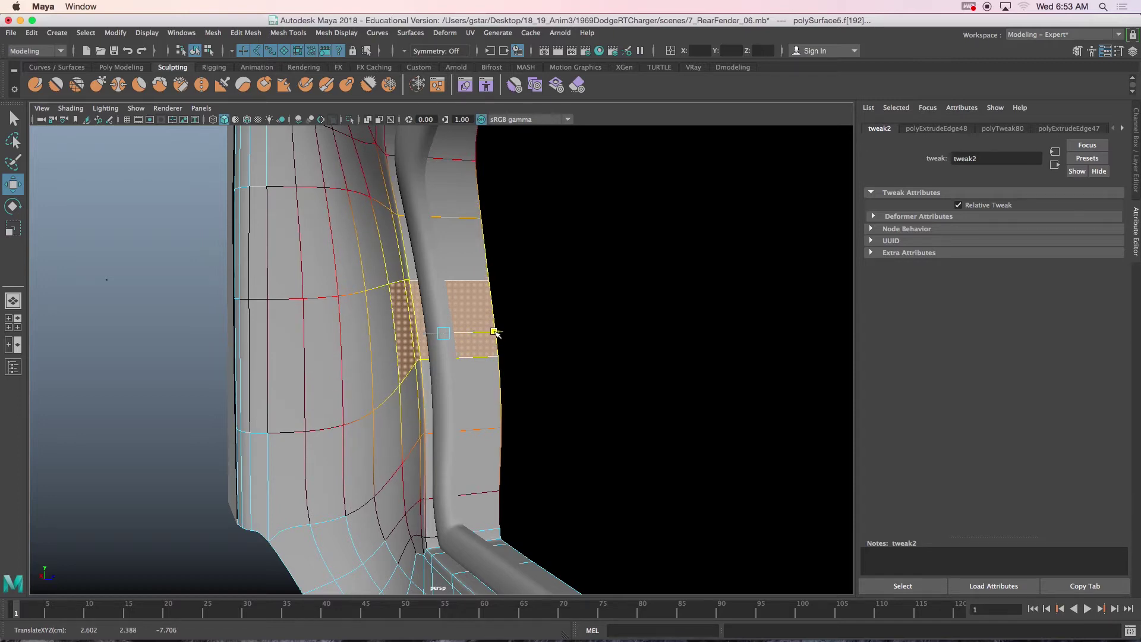
# Step: Return the rear panel to object mode and check the rim and trim ring fit from several angles
pyautogui.keyDown('alt'); pyautogui.moveTo(496, 334); pyautogui.dragTo(429, 336, button='right'); pyautogui.keyUp('alt')
pyautogui.keyDown('alt'); pyautogui.moveTo(429, 336); pyautogui.dragTo(501, 336); pyautogui.keyUp('alt')
pyautogui.moveTo(356, 269)
pyautogui.keyDown('alt'); pyautogui.mouseDown()
pyautogui.moveTo(257, 244)
pyautogui.moveTo(369, 232)
pyautogui.moveTo(353, 257)
pyautogui.mouseUp(); pyautogui.keyUp('alt')
pyautogui.moveTo(349, 245); pyautogui.dragTo(389, 231, button='right')
pyautogui.scroll(-4, 456, 331)
pyautogui.click(454, 337)
pyautogui.keyDown('alt'); pyautogui.moveTo(454, 337); pyautogui.dragTo(403, 337); pyautogui.keyUp('alt')
pyautogui.click(442, 304)
pyautogui.keyDown('alt'); pyautogui.moveTo(356, 295); pyautogui.dragTo(377, 298); pyautogui.keyUp('alt')
pyautogui.keyDown('alt'); pyautogui.moveTo(376, 297); pyautogui.dragTo(479, 336, button='middle'); pyautogui.keyUp('alt')
pyautogui.scroll(2, 487, 324)
pyautogui.keyDown('alt'); pyautogui.moveTo(503, 295); pyautogui.dragTo(502, 205); pyautogui.keyUp('alt')
# Step: Preview the rear fender smoothed and compare its upper corner with the reference photo
pyautogui.click(503, 206)
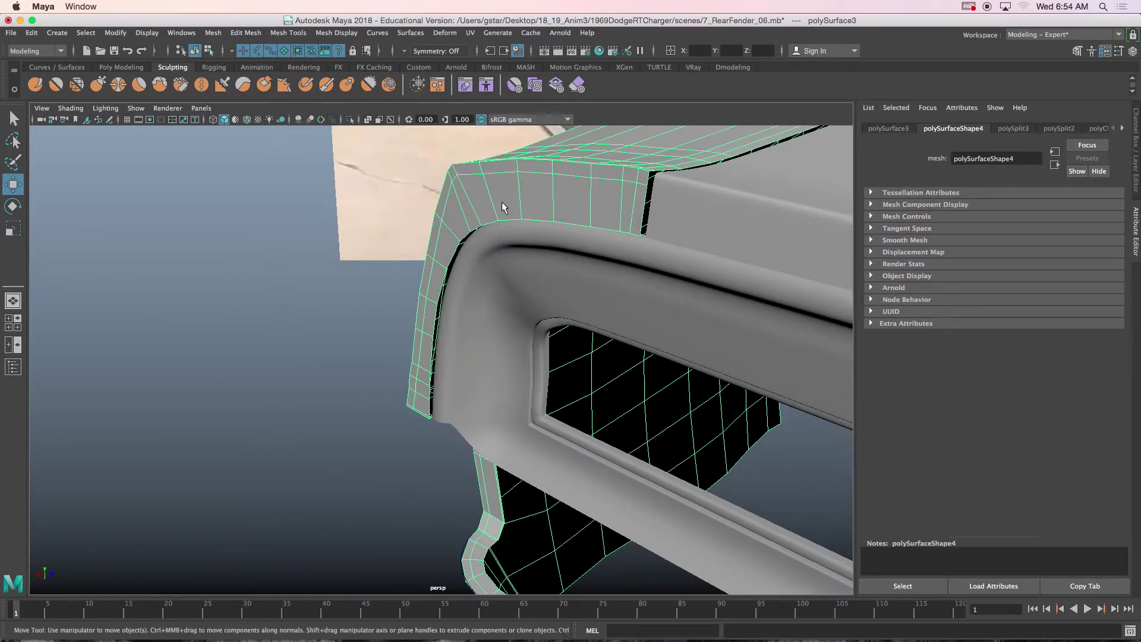
pyautogui.press('3')
pyautogui.keyDown('alt'); pyautogui.moveTo(479, 188); pyautogui.dragTo(427, 208); pyautogui.keyUp('alt')
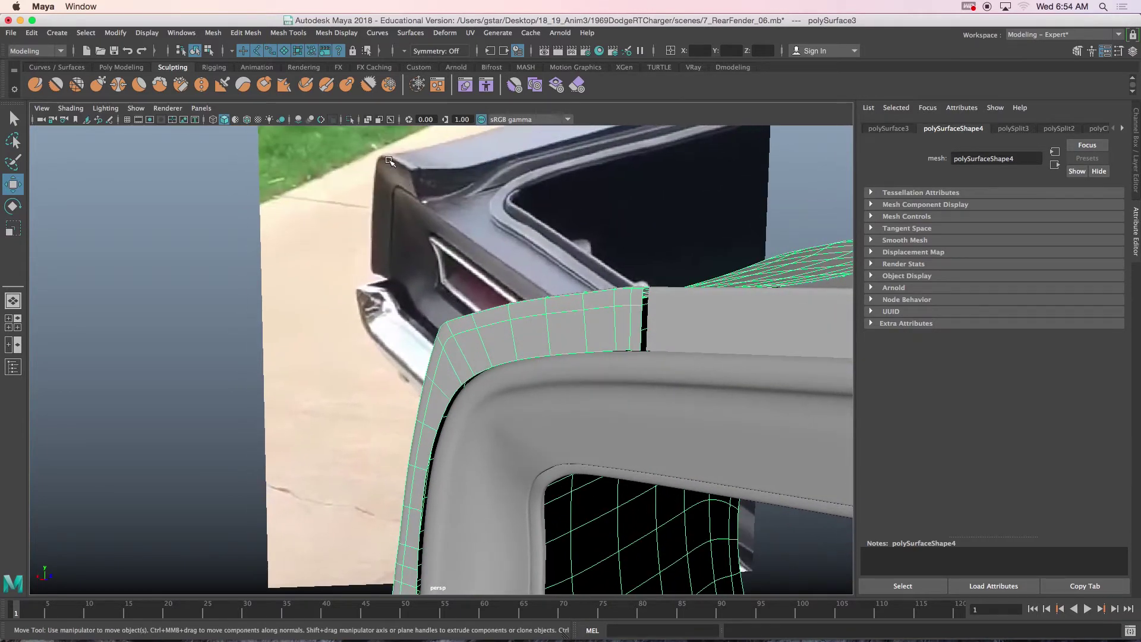
# Step: Show the rear fender unsmoothed and select its inner border edges running alongside the taillight panel
pyautogui.keyDown('alt'); pyautogui.moveTo(514, 370); pyautogui.dragTo(519, 309); pyautogui.keyUp('alt')
pyautogui.moveTo(519, 301); pyautogui.dragTo(523, 258, button='right')
pyautogui.click(561, 345)
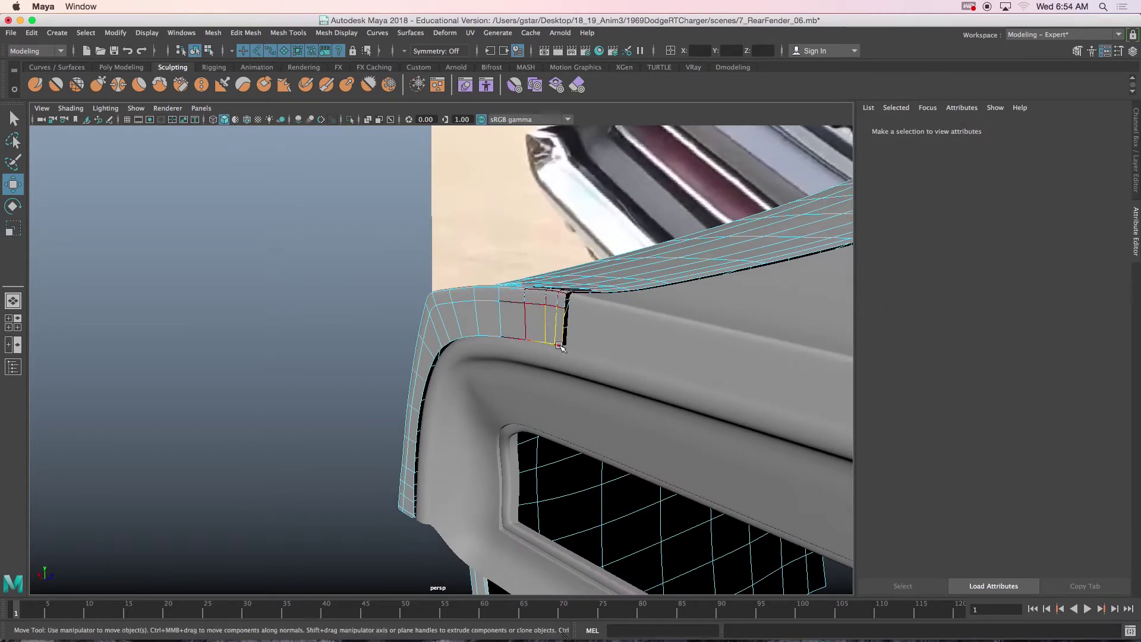
pyautogui.press('1')
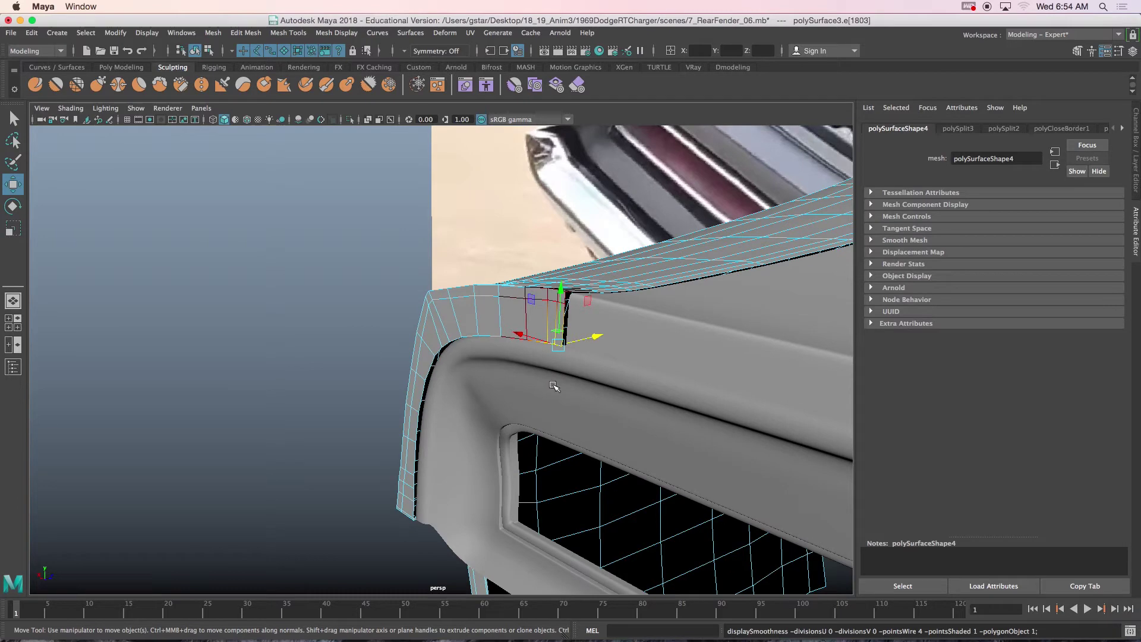
pyautogui.keyDown('alt'); pyautogui.moveTo(523, 413); pyautogui.dragTo(593, 297, button='middle'); pyautogui.keyUp('alt')
pyautogui.scroll(10, 594, 328)
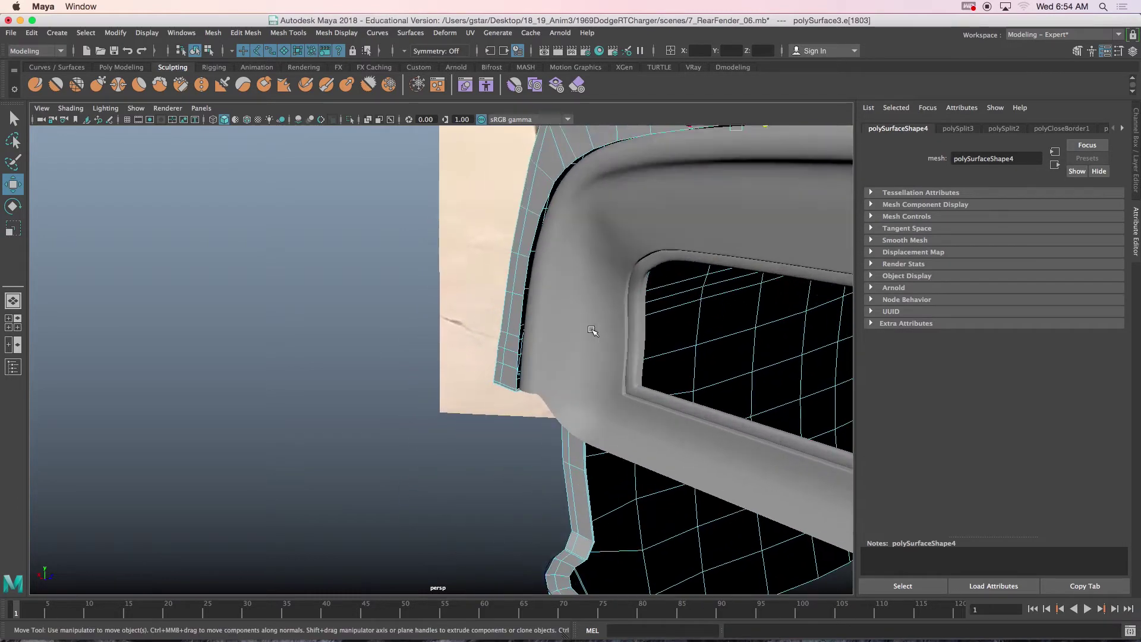
pyautogui.keyDown('alt'); pyautogui.moveTo(585, 389); pyautogui.dragTo(505, 298, button='middle'); pyautogui.keyUp('alt')
pyautogui.scroll(3, 507, 325)
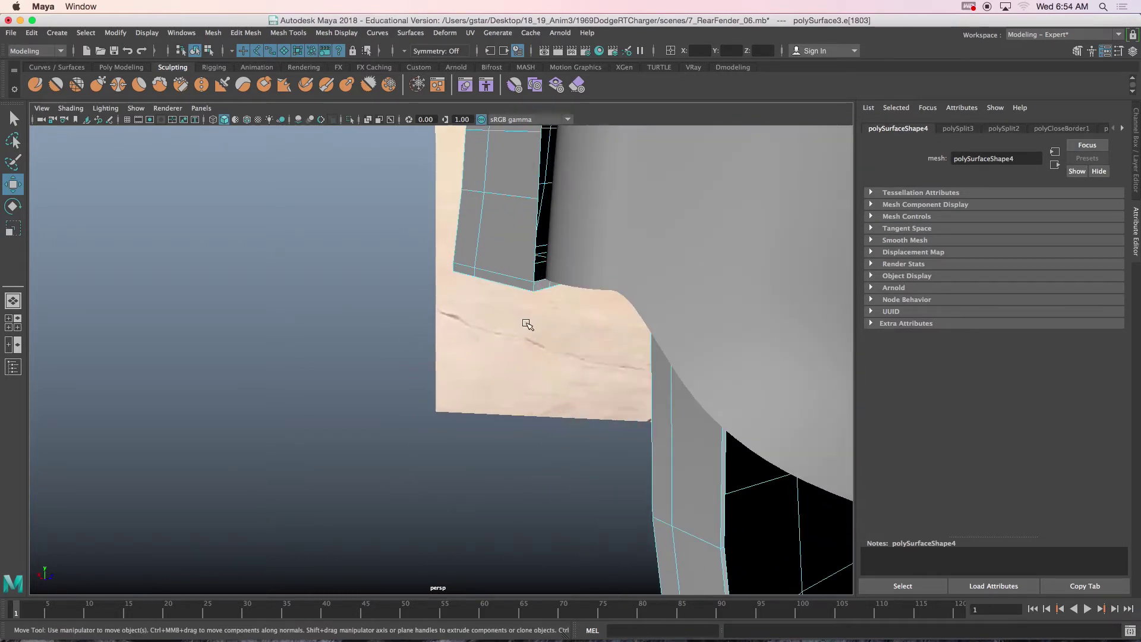
pyautogui.keyDown('shift'); pyautogui.click(536, 286); pyautogui.keyUp('shift')
pyautogui.click(535, 286)
pyautogui.keyDown('shift'); pyautogui.click(534, 209); pyautogui.keyUp('shift')
# Step: Add the trunk panel's lower rear border edges to the edge selection and show the panels unsmoothed
pyautogui.scroll(-5, 560, 214)
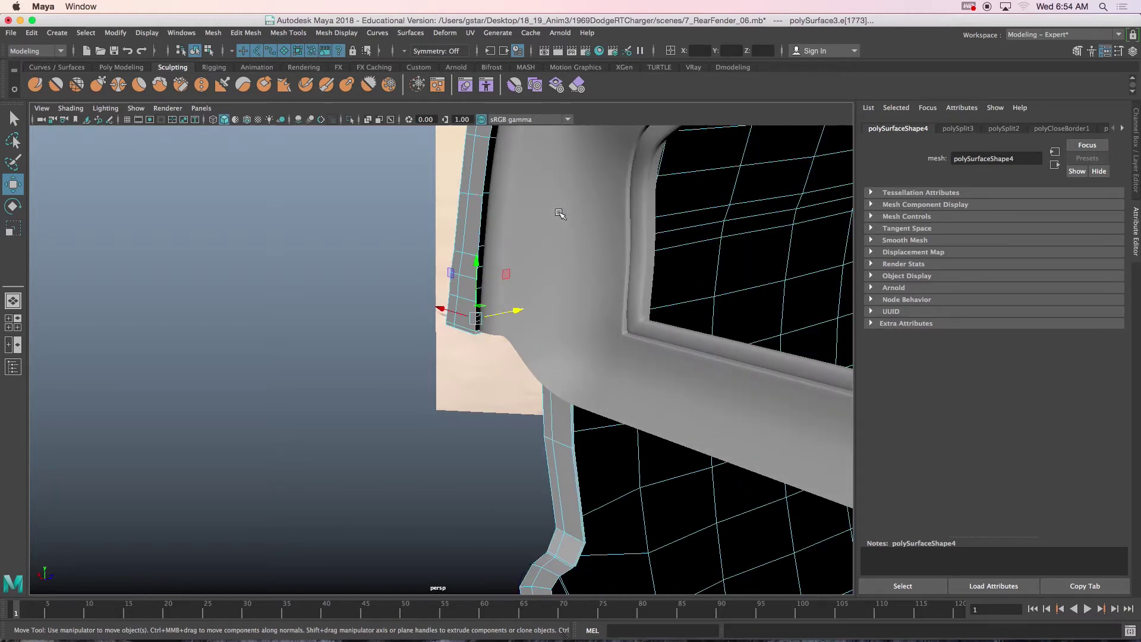
pyautogui.keyDown('alt'); pyautogui.moveTo(555, 201); pyautogui.dragTo(501, 358, button='middle'); pyautogui.keyUp('alt')
pyautogui.keyDown('alt'); pyautogui.moveTo(515, 275); pyautogui.dragTo(485, 326); pyautogui.keyUp('alt')
pyautogui.keyDown('alt'); pyautogui.moveTo(571, 256); pyautogui.dragTo(492, 288); pyautogui.keyUp('alt')
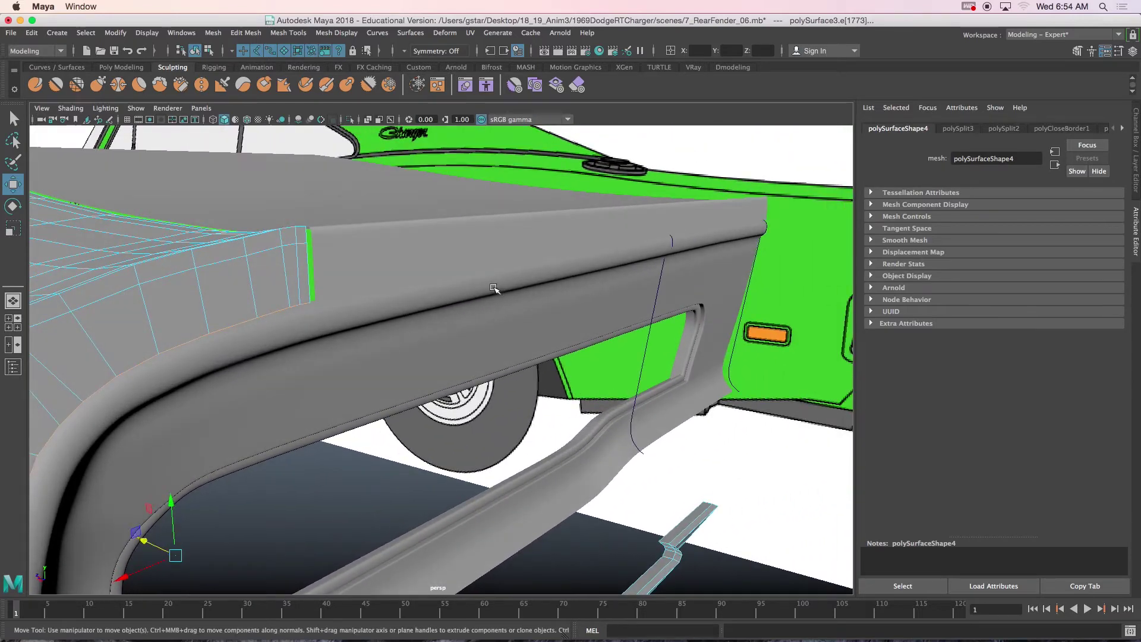
pyautogui.rightClick(431, 242)
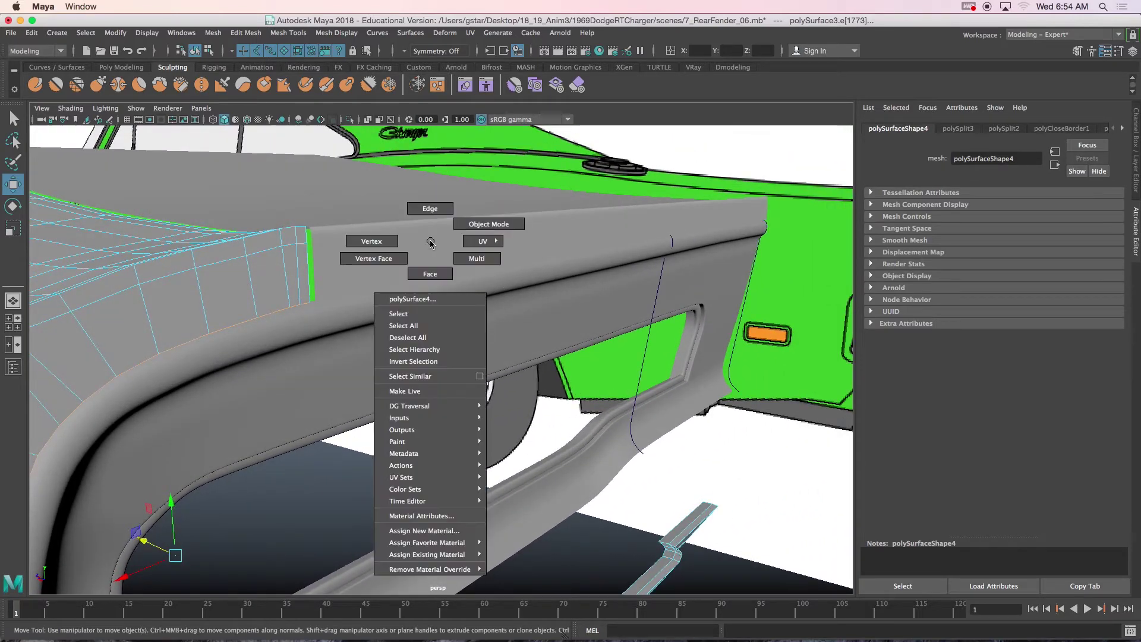
pyautogui.click(433, 208)
pyautogui.keyDown('shift'); pyautogui.click(370, 284); pyautogui.keyUp('shift')
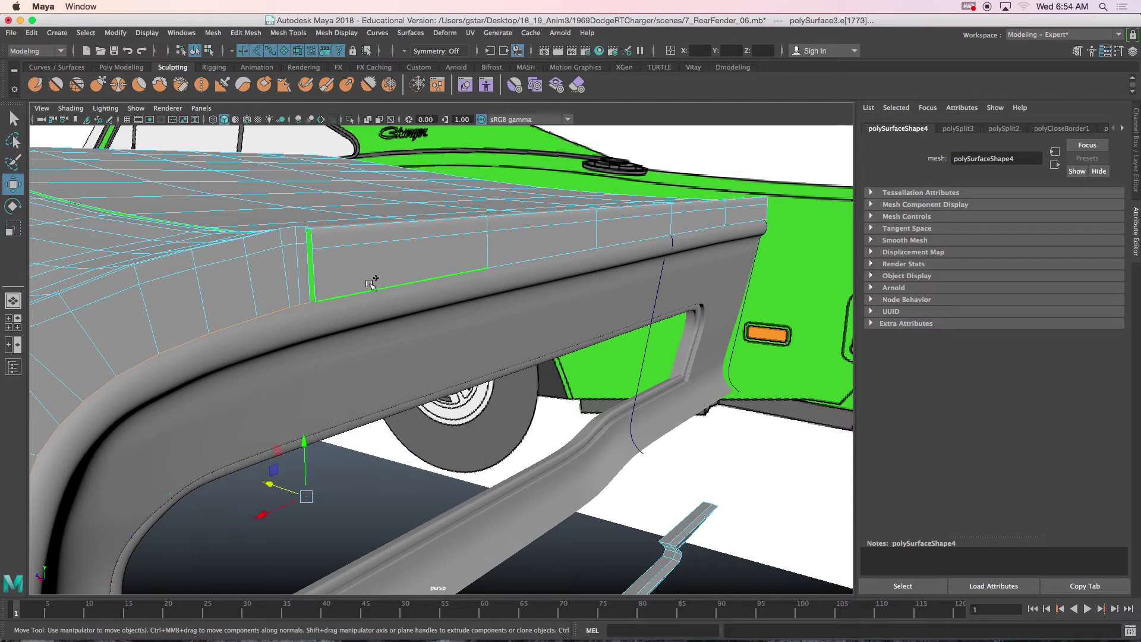
pyautogui.keyDown('shift'); pyautogui.click(747, 223); pyautogui.keyUp('shift')
pyautogui.press('f')
pyautogui.press('1')
# Step: Turn off soft selection and move the selected fender and trunk border edges along Z to fit the taillight panel
pyautogui.keyDown('alt'); pyautogui.moveTo(488, 327); pyautogui.dragTo(302, 319); pyautogui.keyUp('alt')
pyautogui.keyDown('alt'); pyautogui.moveTo(438, 342); pyautogui.dragTo(429, 276, button='middle'); pyautogui.keyUp('alt')
pyautogui.keyDown('alt'); pyautogui.moveTo(430, 276); pyautogui.dragTo(540, 328); pyautogui.keyUp('alt')
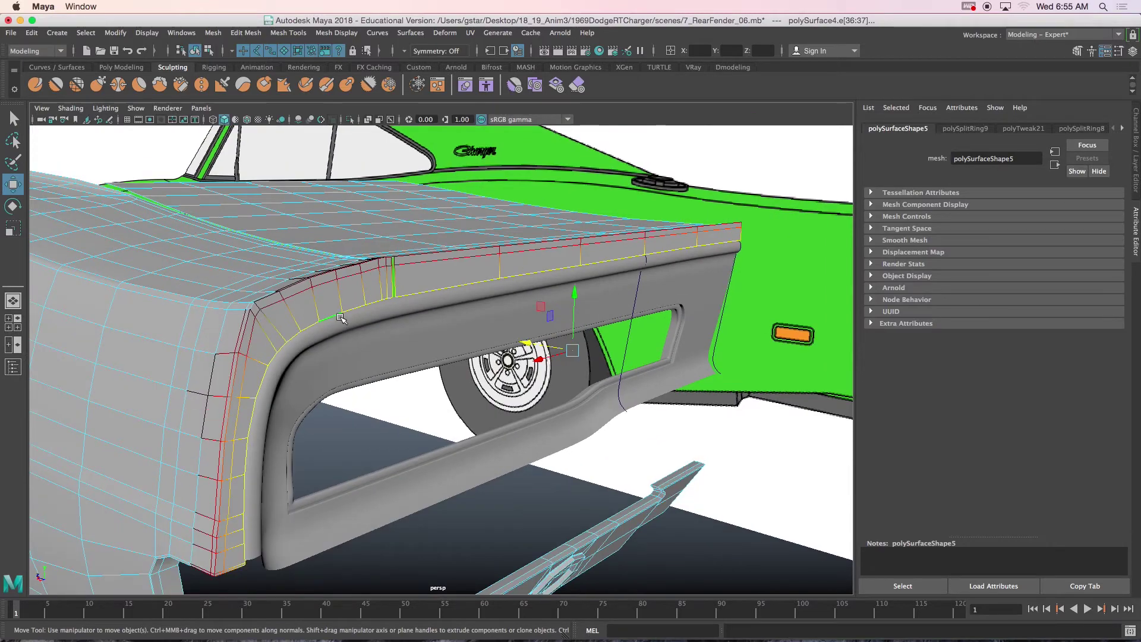
pyautogui.press('b')
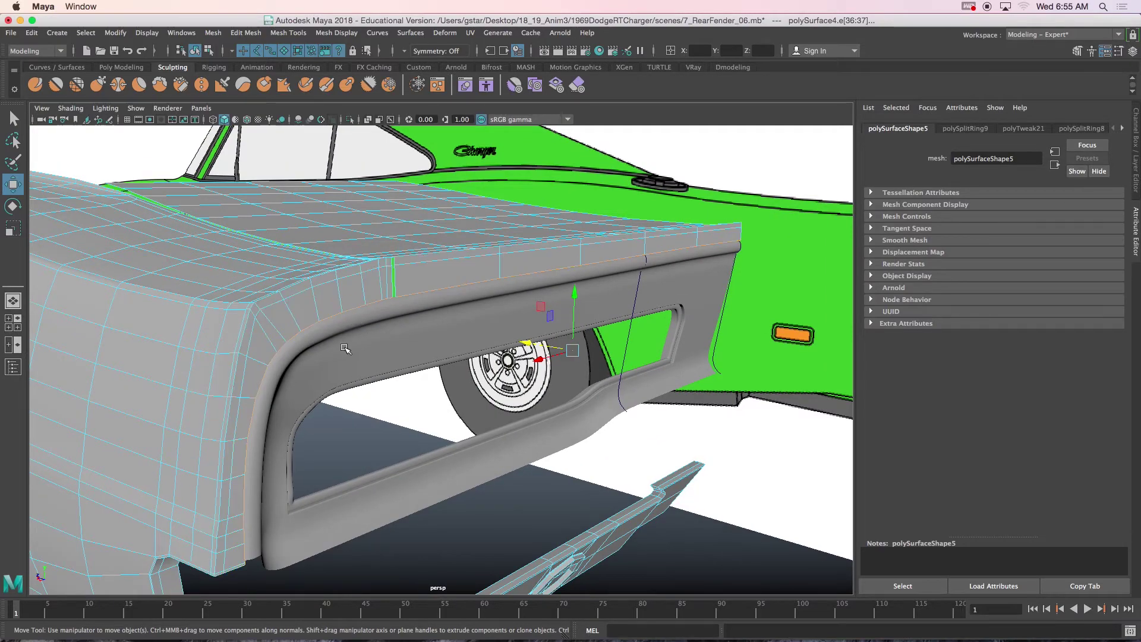
pyautogui.keyDown('alt'); pyautogui.moveTo(417, 347); pyautogui.dragTo(469, 339); pyautogui.keyUp('alt')
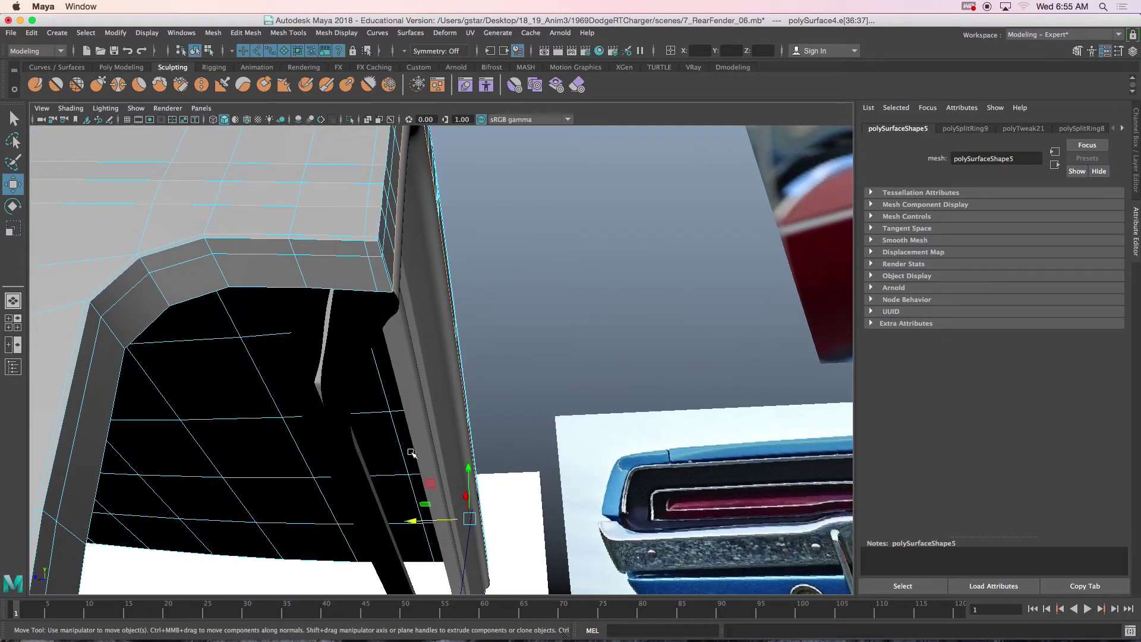
pyautogui.moveTo(412, 521); pyautogui.dragTo(410, 523)
pyautogui.keyDown('alt'); pyautogui.moveTo(437, 309); pyautogui.dragTo(208, 349); pyautogui.keyUp('alt')
pyautogui.moveTo(316, 320)
pyautogui.keyDown('alt'); pyautogui.mouseDown()
pyautogui.moveTo(301, 313)
pyautogui.moveTo(304, 322)
pyautogui.mouseUp(); pyautogui.keyUp('alt')
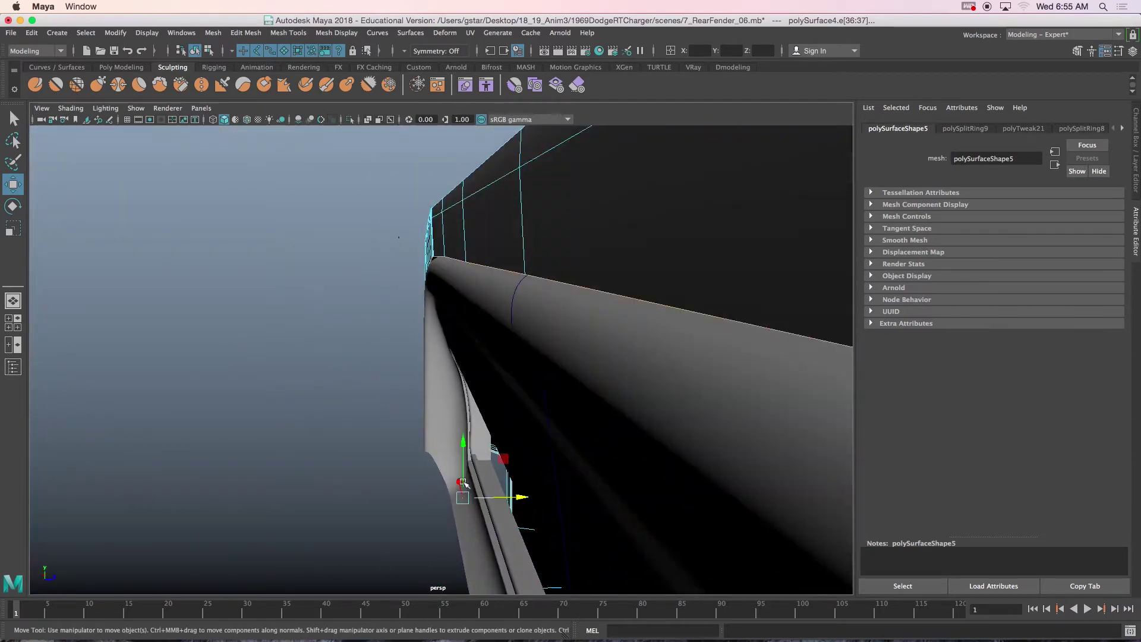
pyautogui.moveTo(496, 498); pyautogui.dragTo(556, 286)
pyautogui.moveTo(532, 244)
pyautogui.keyDown('alt'); pyautogui.mouseDown()
pyautogui.moveTo(504, 245)
pyautogui.moveTo(516, 255)
pyautogui.mouseUp(); pyautogui.keyUp('alt')
pyautogui.click(516, 255)
pyautogui.moveTo(556, 226); pyautogui.dragTo(618, 179, button='right')
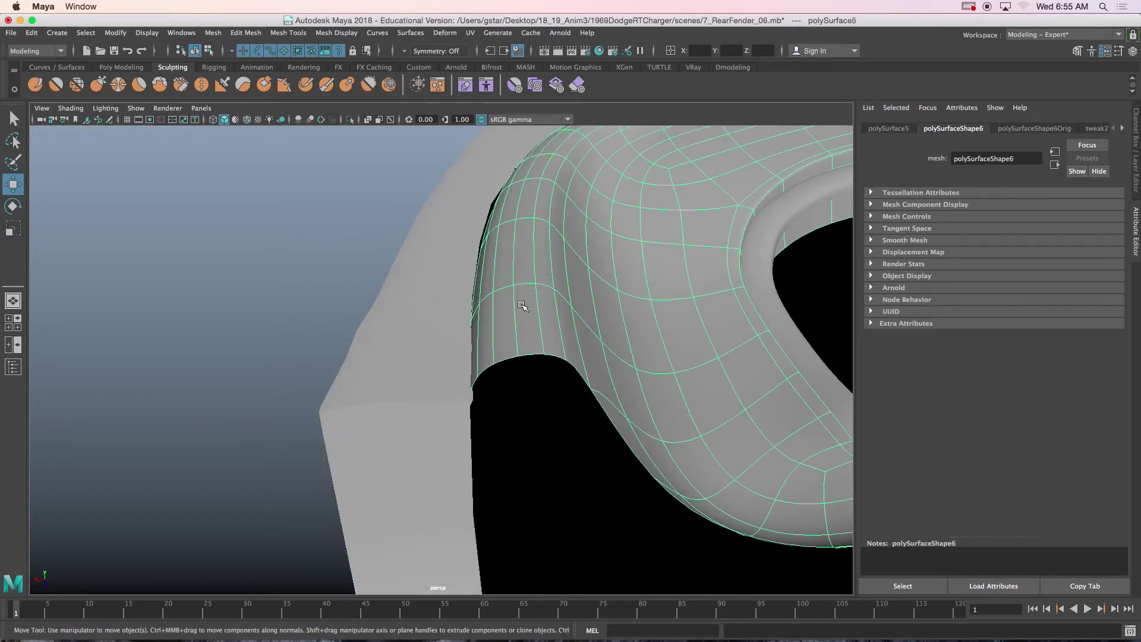
# Step: Select the vertices along the rear panel's lower outer end and move them along X toward the fender
pyautogui.moveTo(517, 302); pyautogui.dragTo(462, 302, button='right')
pyautogui.scroll(-5, 494, 390)
pyautogui.keyDown('alt'); pyautogui.moveTo(494, 390); pyautogui.dragTo(418, 387); pyautogui.keyUp('alt')
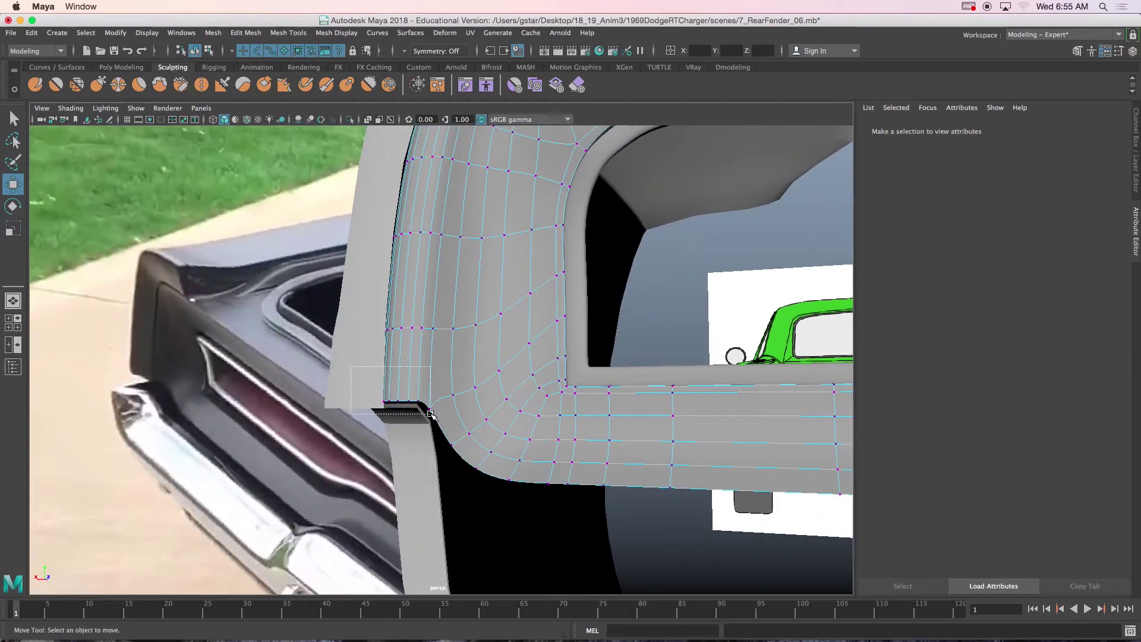
pyautogui.moveTo(433, 414); pyautogui.dragTo(411, 436)
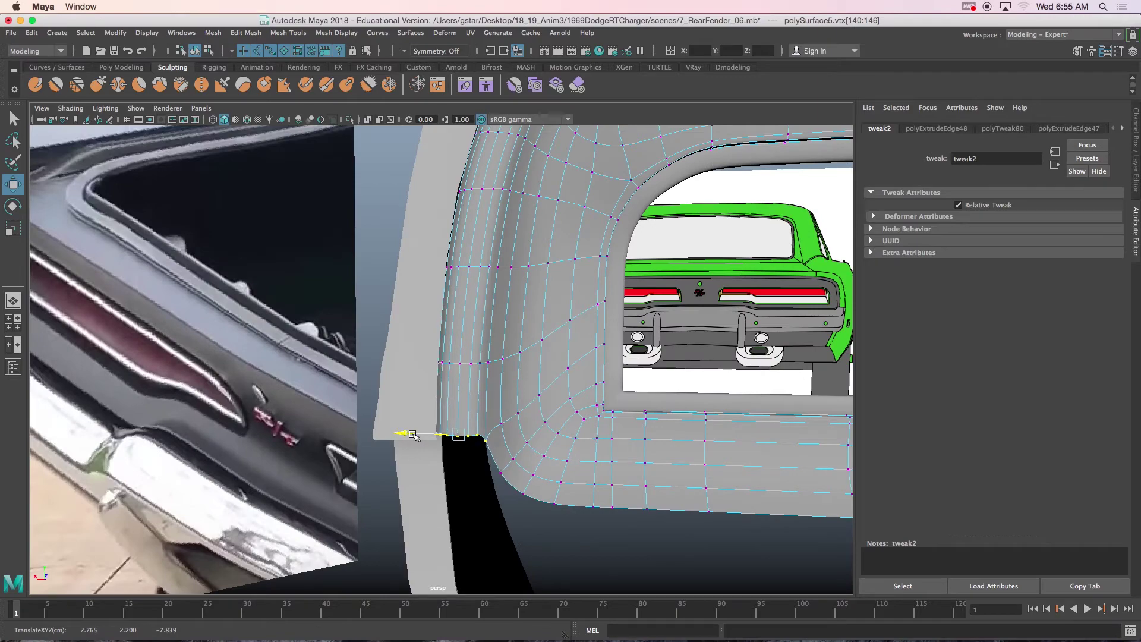
pyautogui.keyDown('alt'); pyautogui.moveTo(414, 435); pyautogui.dragTo(416, 289); pyautogui.keyUp('alt')
pyautogui.moveTo(415, 289); pyautogui.dragTo(473, 270, button='right')
# Step: Duplicate the trim ring and raise the copy along Y in the back view to the red taillight's lower border
pyautogui.click(388, 344)
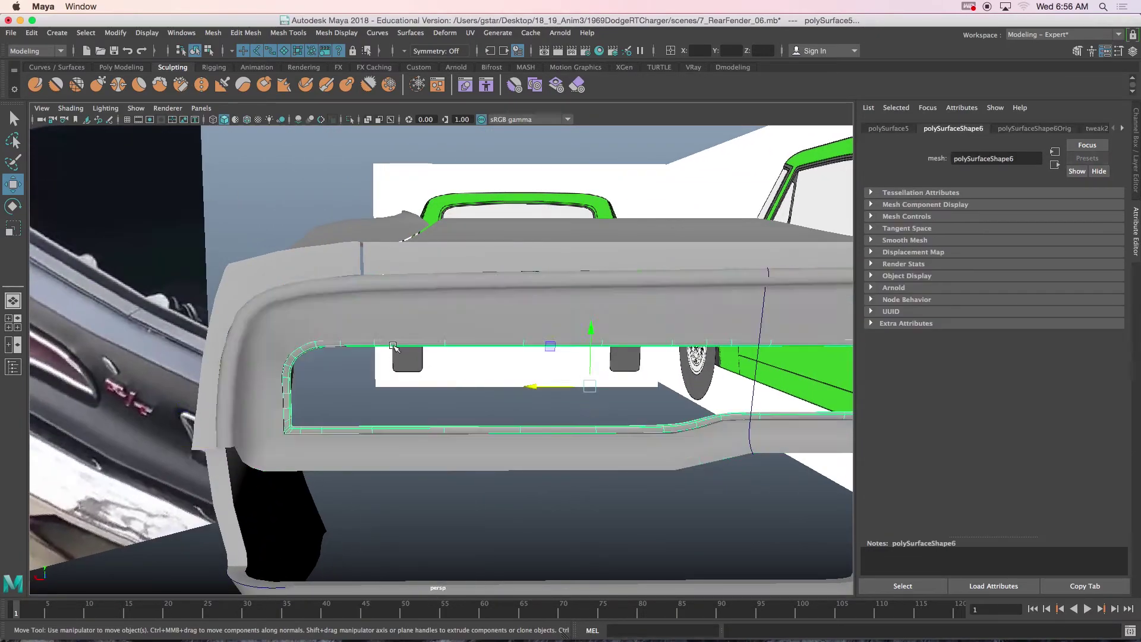
pyautogui.scroll(3, 388, 352)
pyautogui.keyDown('alt'); pyautogui.moveTo(389, 352); pyautogui.dragTo(469, 352); pyautogui.keyUp('alt')
pyautogui.press('space')
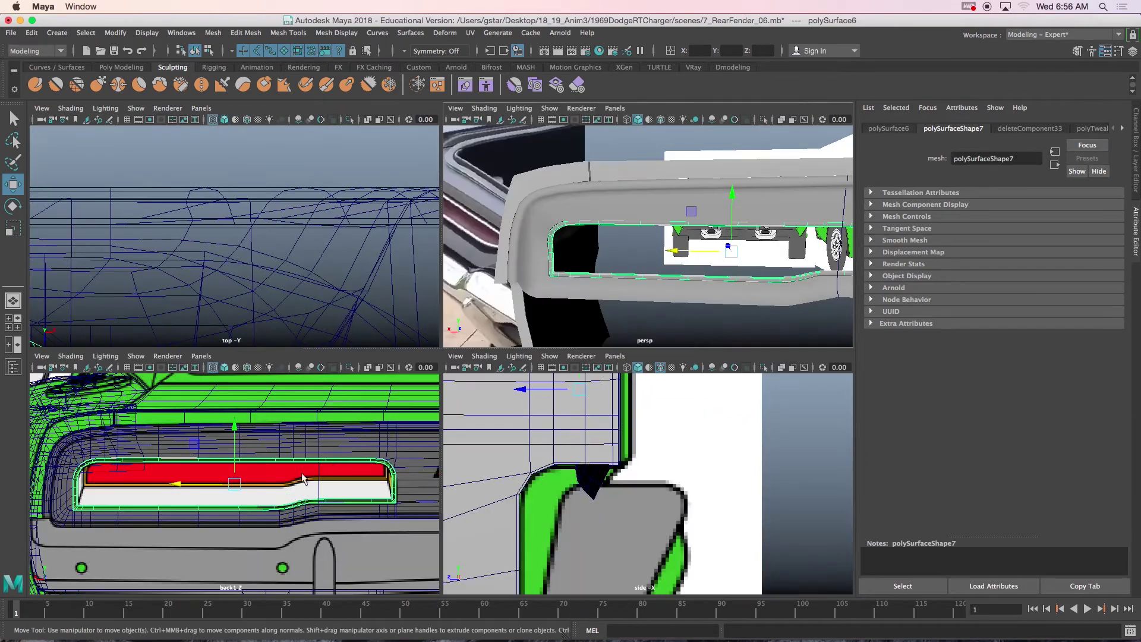
pyautogui.press('space')
pyautogui.click(409, 337)
pyautogui.moveTo(441, 303); pyautogui.dragTo(443, 260)
pyautogui.scroll(5, 470, 338)
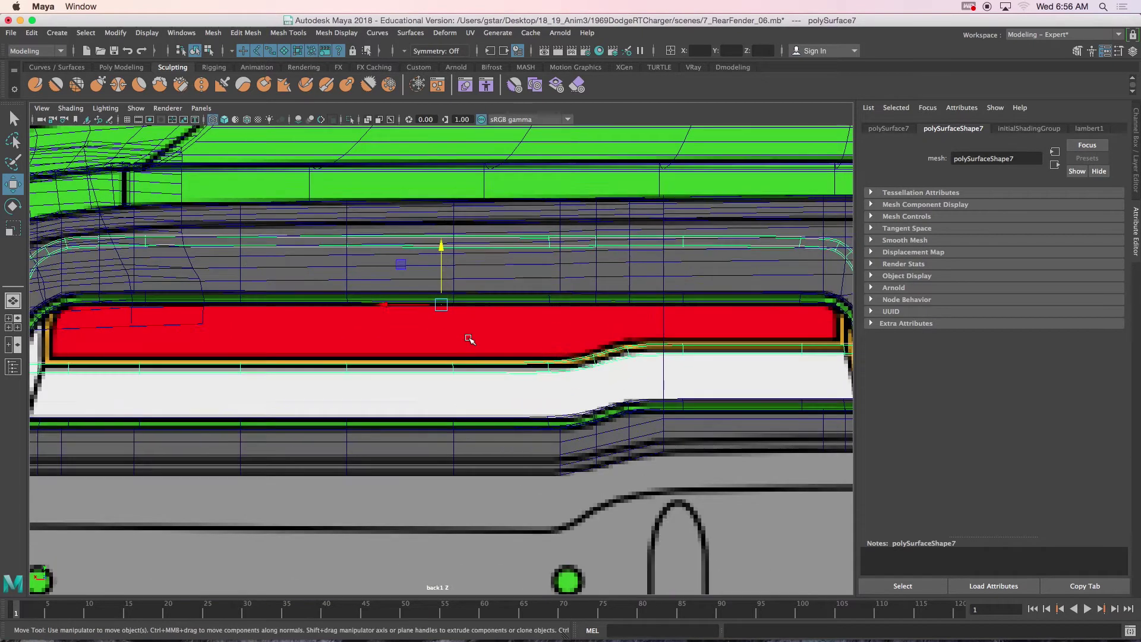
pyautogui.moveTo(441, 240); pyautogui.dragTo(442, 235)
# Step: Select the copied ring's lower vertices on the raised stretch beyond the bend and adjust them along Y to the reference
pyautogui.keyDown('alt'); pyautogui.moveTo(651, 328); pyautogui.dragTo(333, 278, button='middle'); pyautogui.keyUp('alt')
pyautogui.scroll(2, 314, 272)
pyautogui.moveTo(334, 275); pyautogui.dragTo(279, 274, button='right')
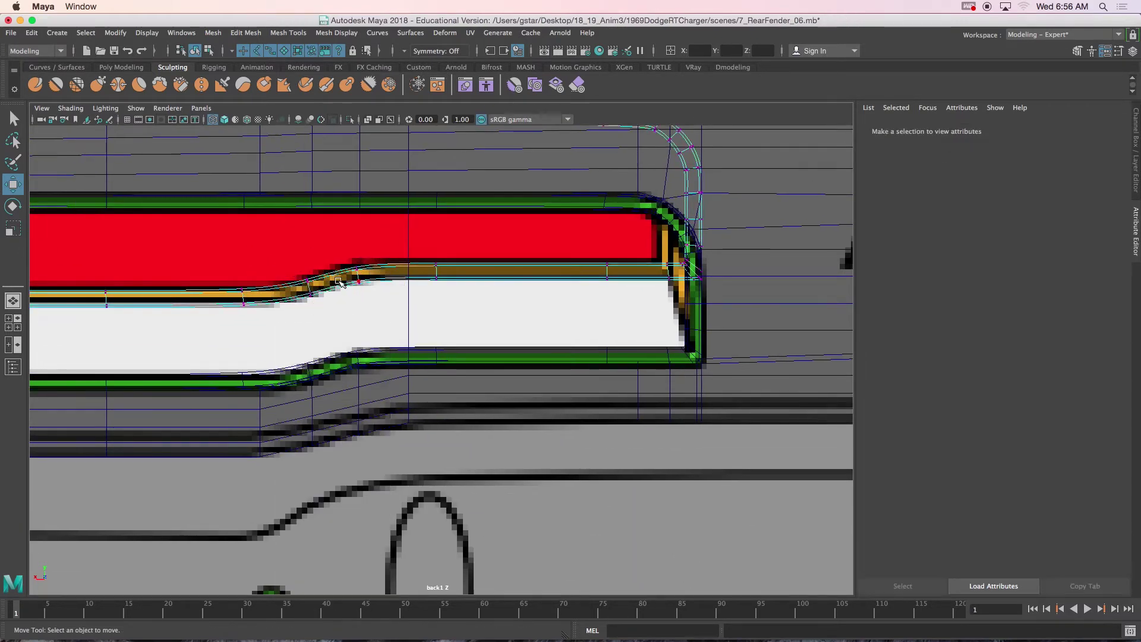
pyautogui.moveTo(351, 282); pyautogui.dragTo(370, 306)
pyautogui.moveTo(358, 219); pyautogui.dragTo(358, 219)
pyautogui.keyDown('shift'); pyautogui.moveTo(417, 256); pyautogui.dragTo(472, 309); pyautogui.keyUp('shift')
pyautogui.keyDown('shift'); pyautogui.moveTo(712, 315); pyautogui.dragTo(712, 316); pyautogui.keyUp('shift')
pyautogui.moveTo(527, 211); pyautogui.dragTo(525, 209)
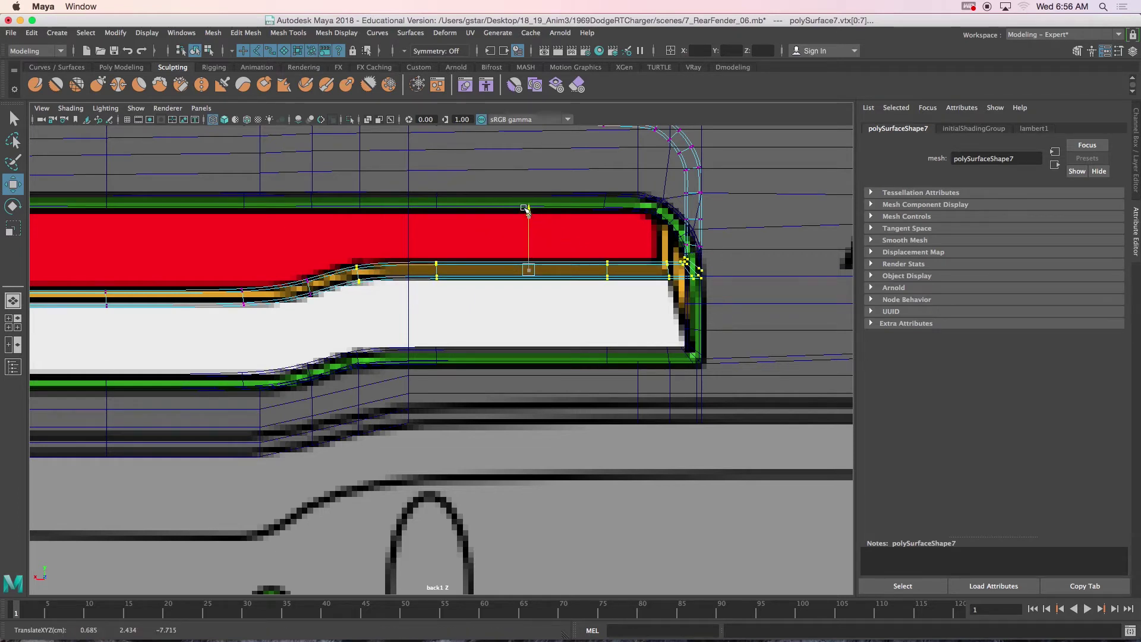
# Step: Switch the back view to shaded display with the wireframe overlaid around the copied ring's bend
pyautogui.moveTo(204, 264); pyautogui.dragTo(257, 362)
pyautogui.press('5')
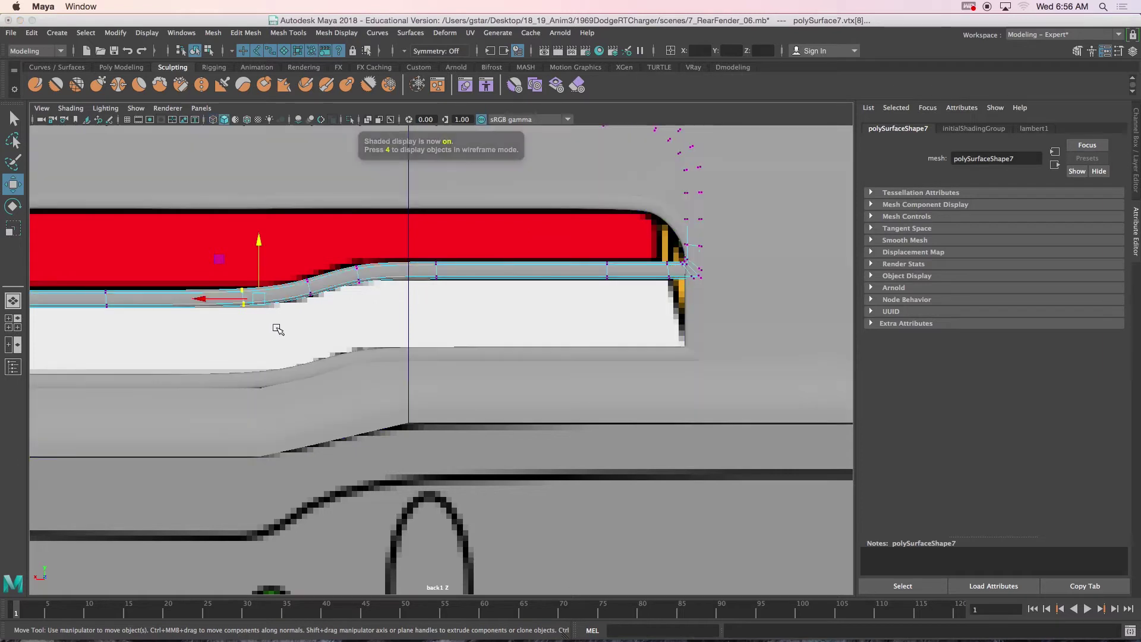
pyautogui.scroll(5, 278, 335)
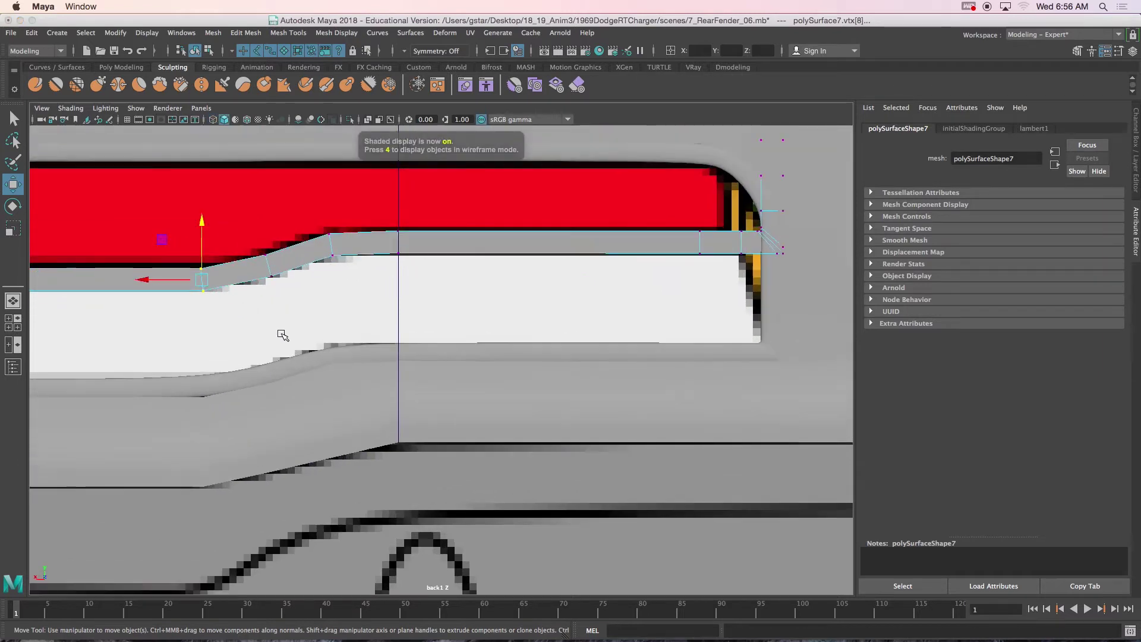
pyautogui.moveTo(309, 300); pyautogui.dragTo(310, 264, button='right')
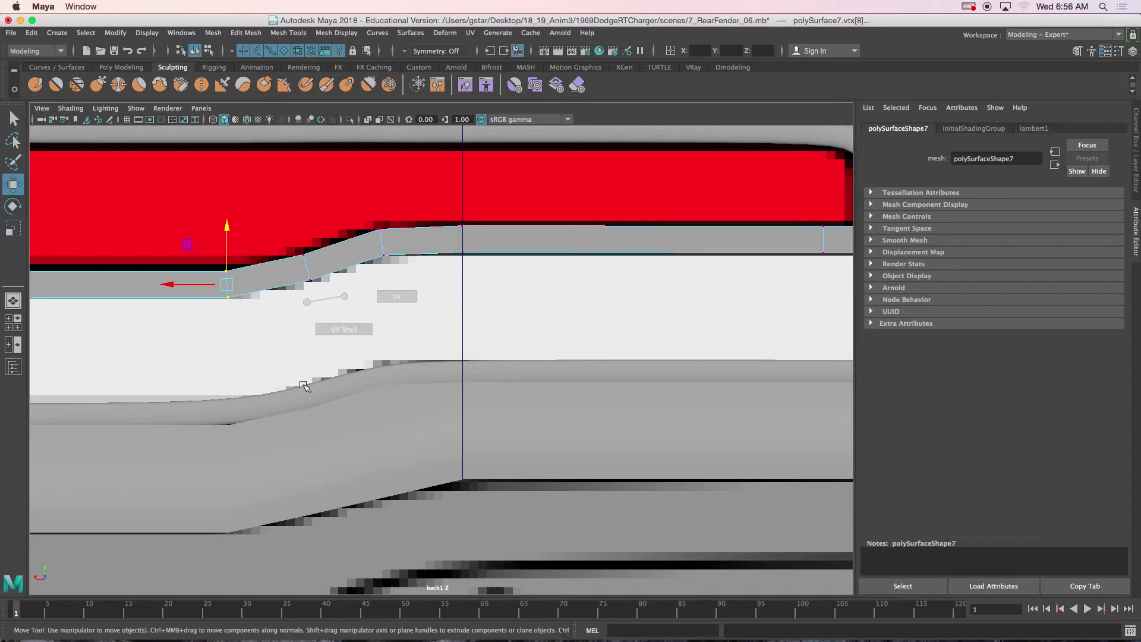
pyautogui.click(247, 119)
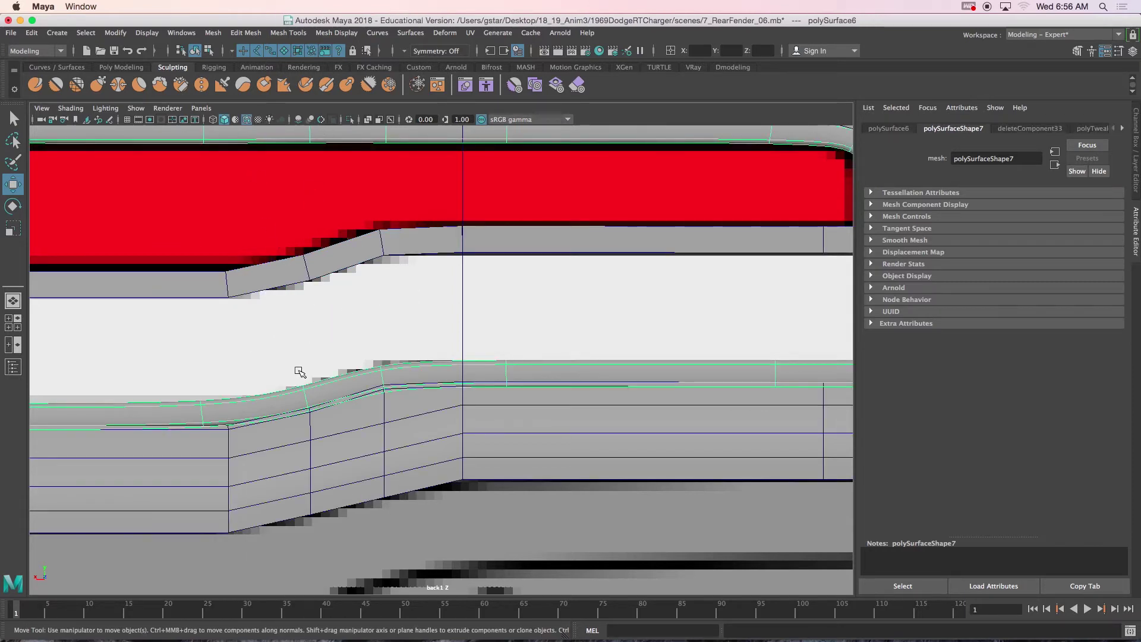
pyautogui.keyDown('alt'); pyautogui.moveTo(277, 417); pyautogui.dragTo(331, 376, button='middle'); pyautogui.keyUp('alt')
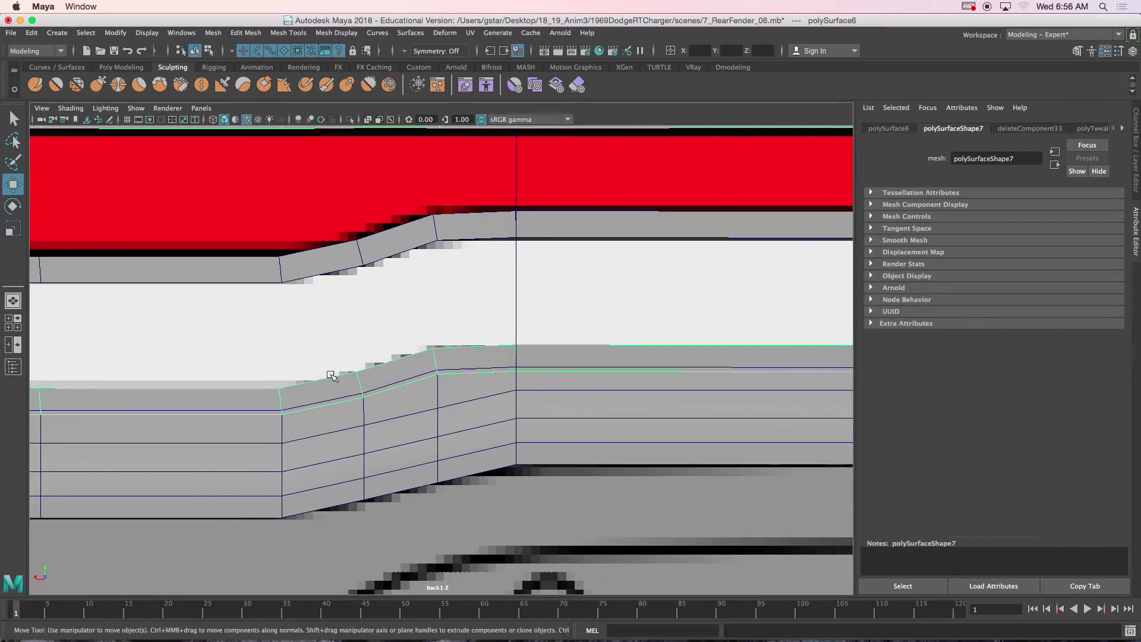
pyautogui.scroll(1, 308, 278)
pyautogui.click(326, 254)
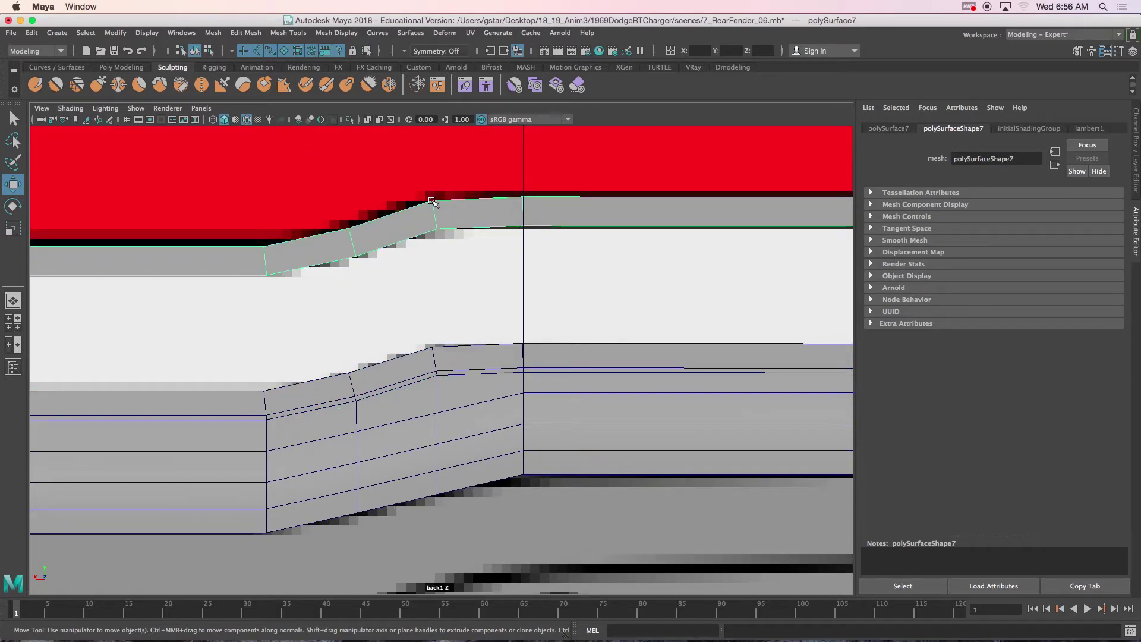
# Step: Compare the copied ring's bend with the reference and the original ring, using wireframe, smooth preview and shaded display
pyautogui.press('4')
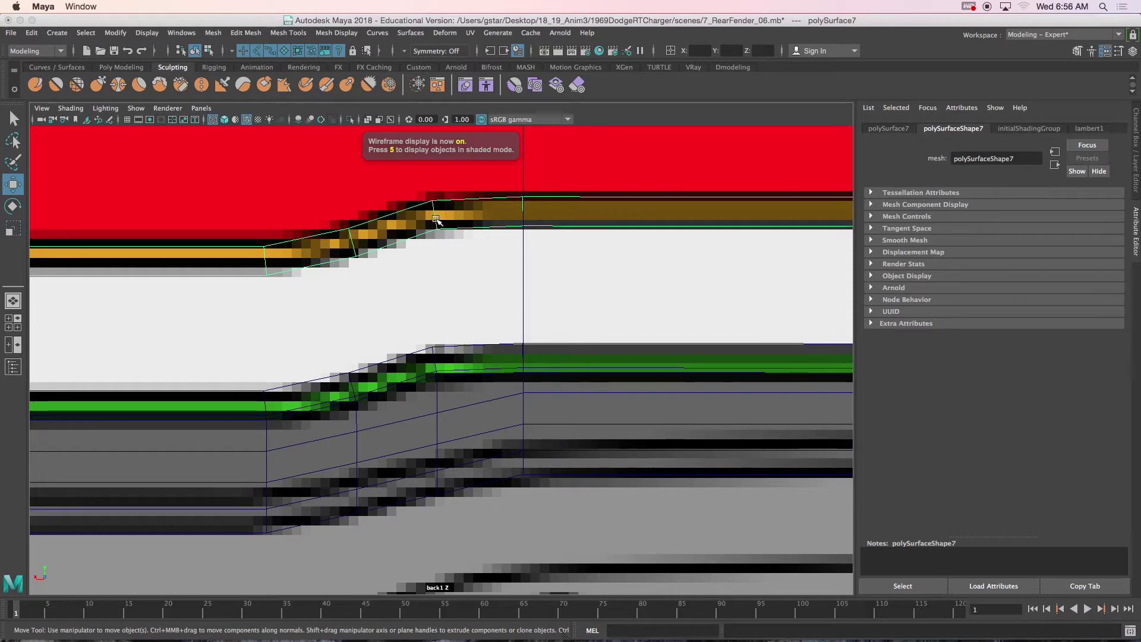
pyautogui.press('3')
pyautogui.press('1')
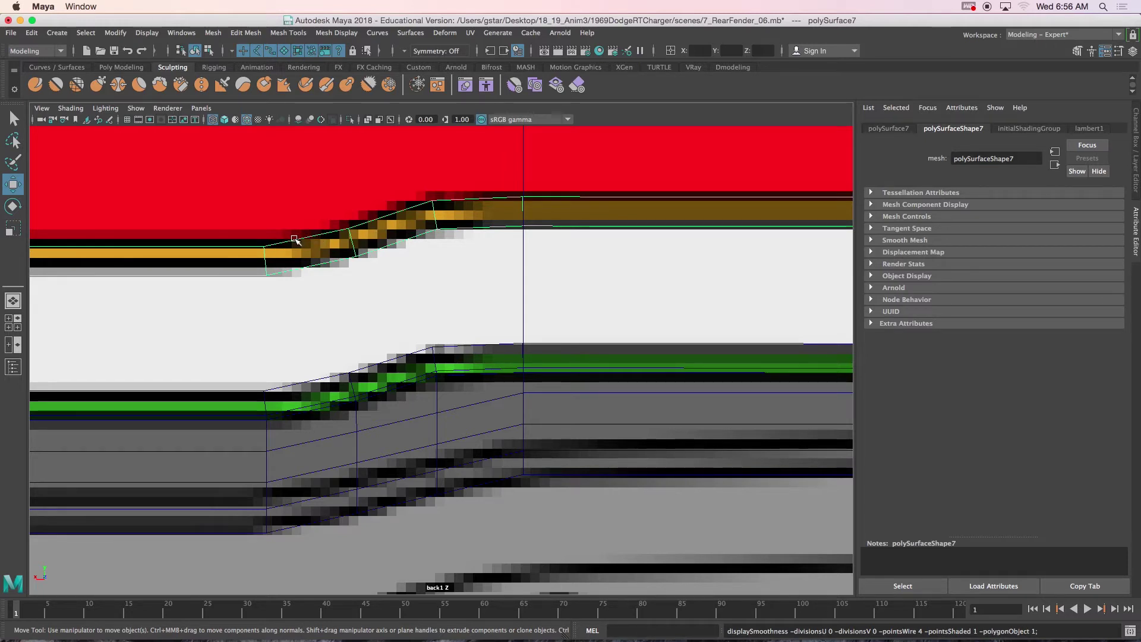
pyautogui.moveTo(294, 240); pyautogui.dragTo(238, 242, button='right')
pyautogui.moveTo(243, 229); pyautogui.dragTo(284, 312)
pyautogui.press('5')
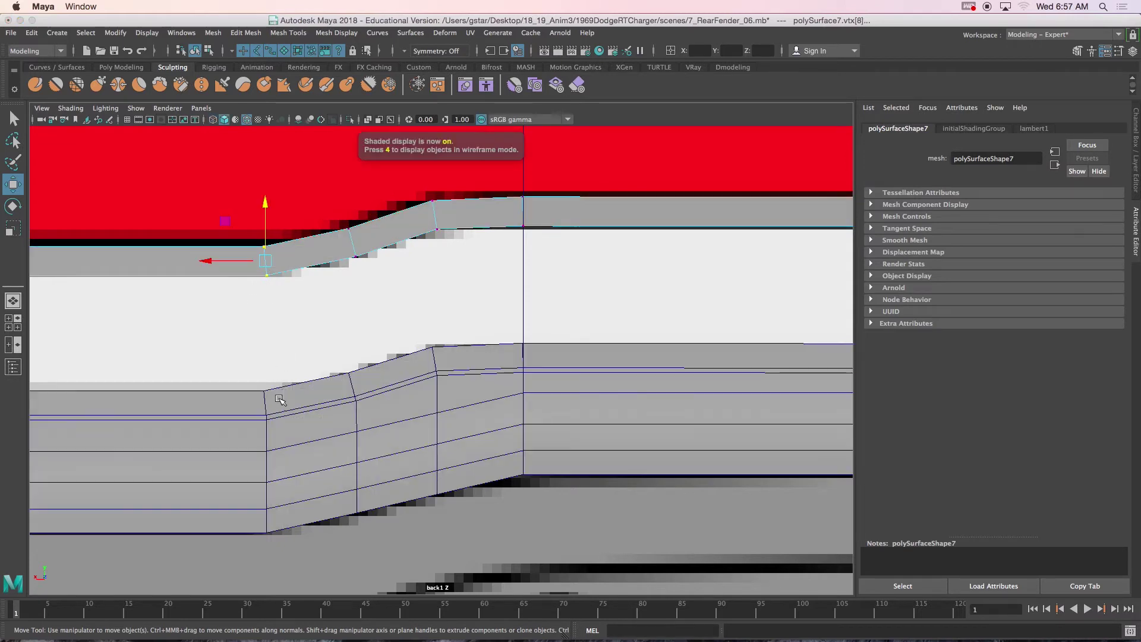
pyautogui.moveTo(277, 398); pyautogui.dragTo(240, 402, button='right')
pyautogui.moveTo(233, 365); pyautogui.dragTo(277, 455)
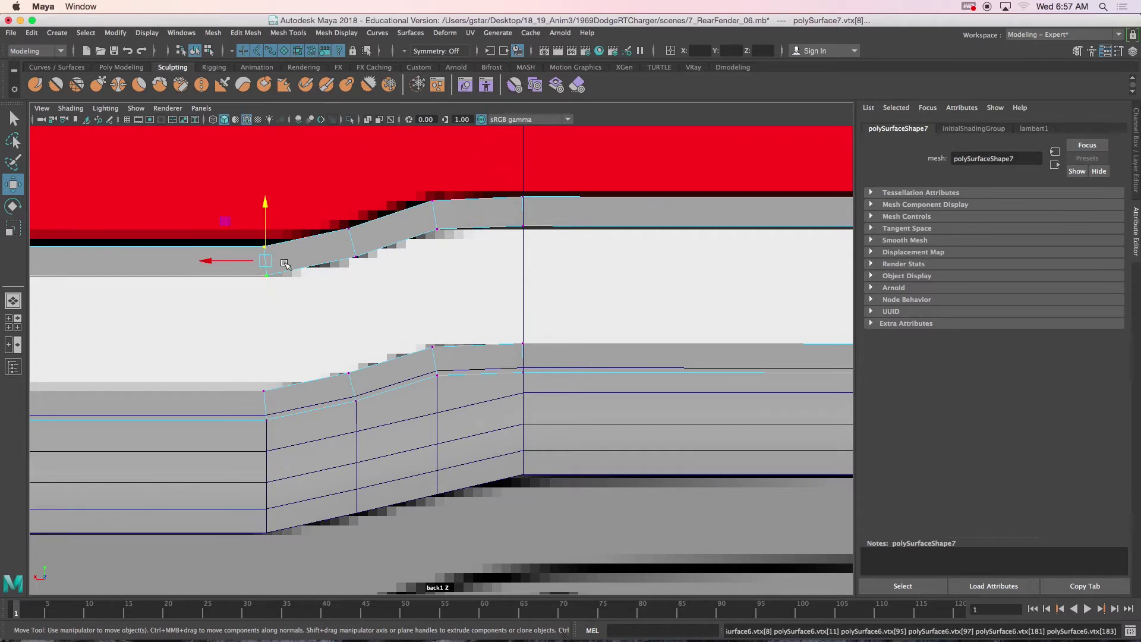
# Step: Try to add offset edge loops on both sides of the copied ring's lower bend edge
pyautogui.moveTo(285, 264); pyautogui.dragTo(342, 233, button='right')
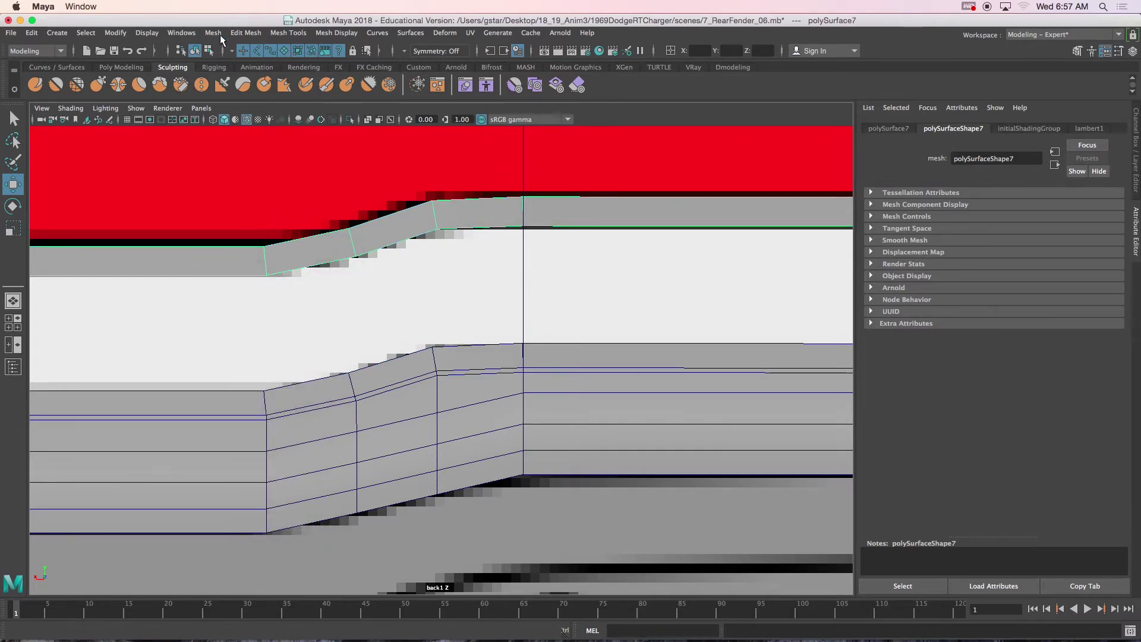
pyautogui.click(290, 33)
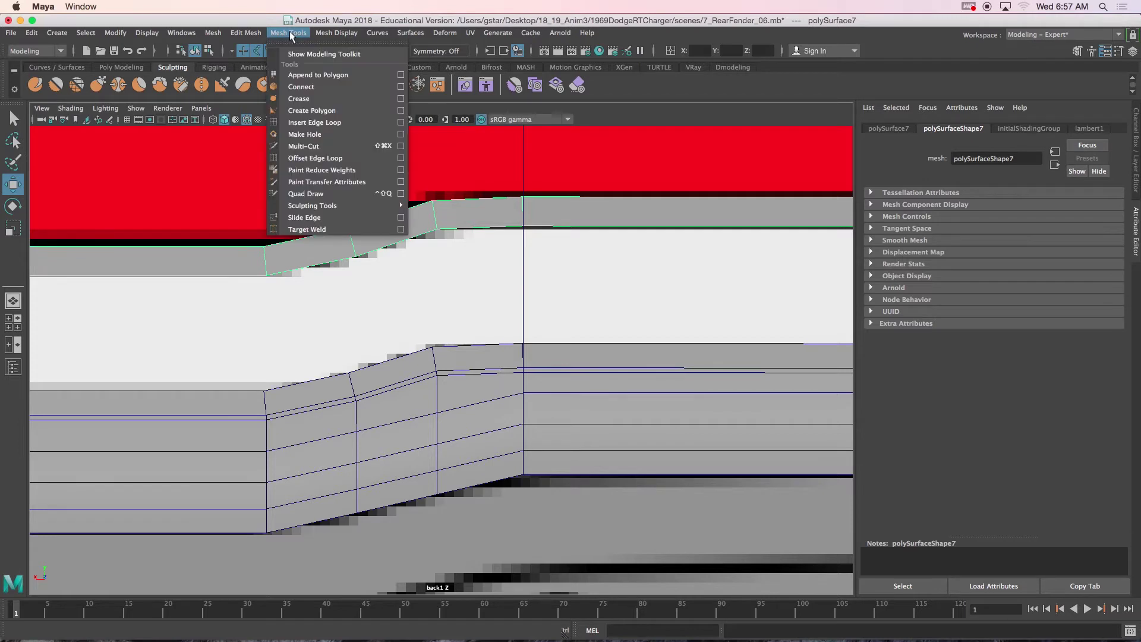
pyautogui.click(313, 158)
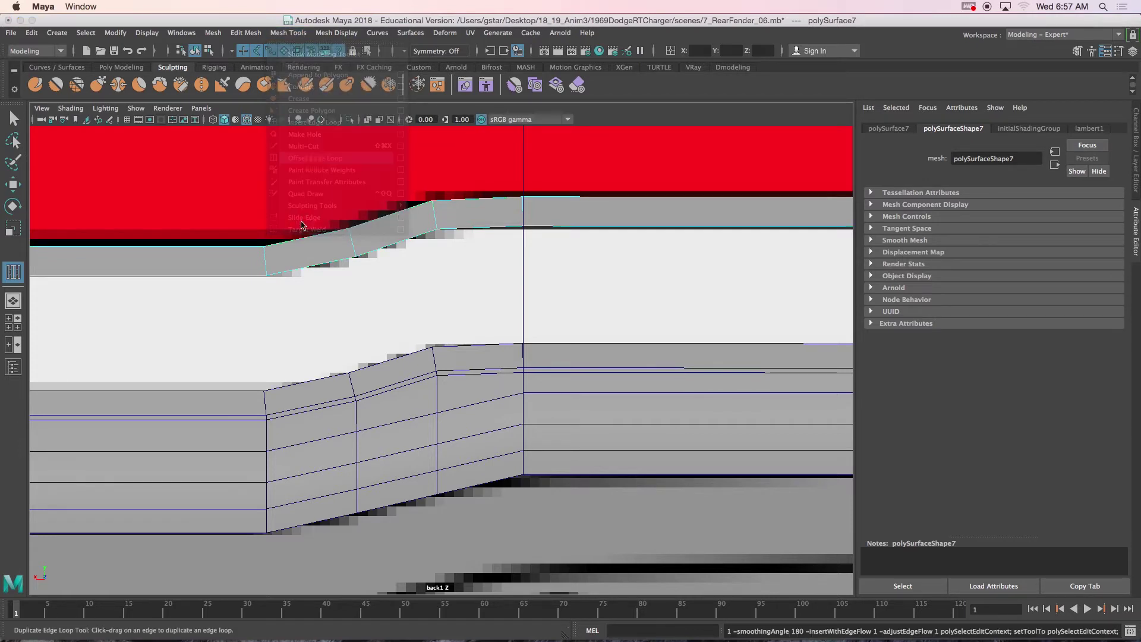
pyautogui.click(265, 260)
pyautogui.moveTo(265, 256); pyautogui.dragTo(300, 256)
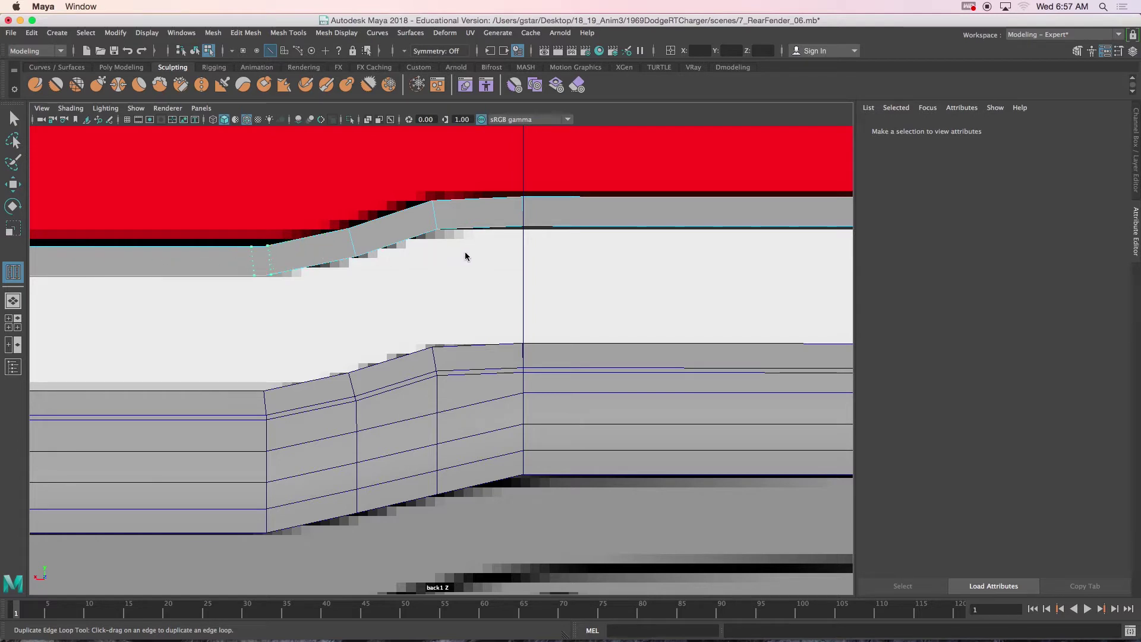
pyautogui.moveTo(466, 256); pyautogui.dragTo(466, 252)
pyautogui.hotkey('ctrl', 'z')
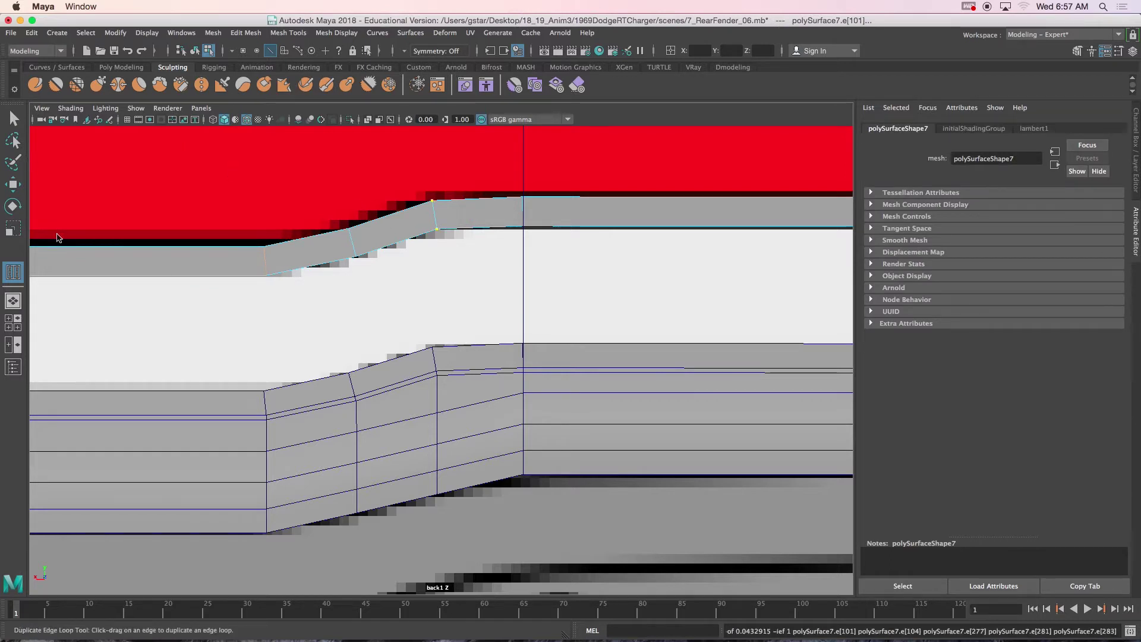
# Step: Insert edge loops close to both sides of the copied ring's two bend edges
pyautogui.click(295, 33)
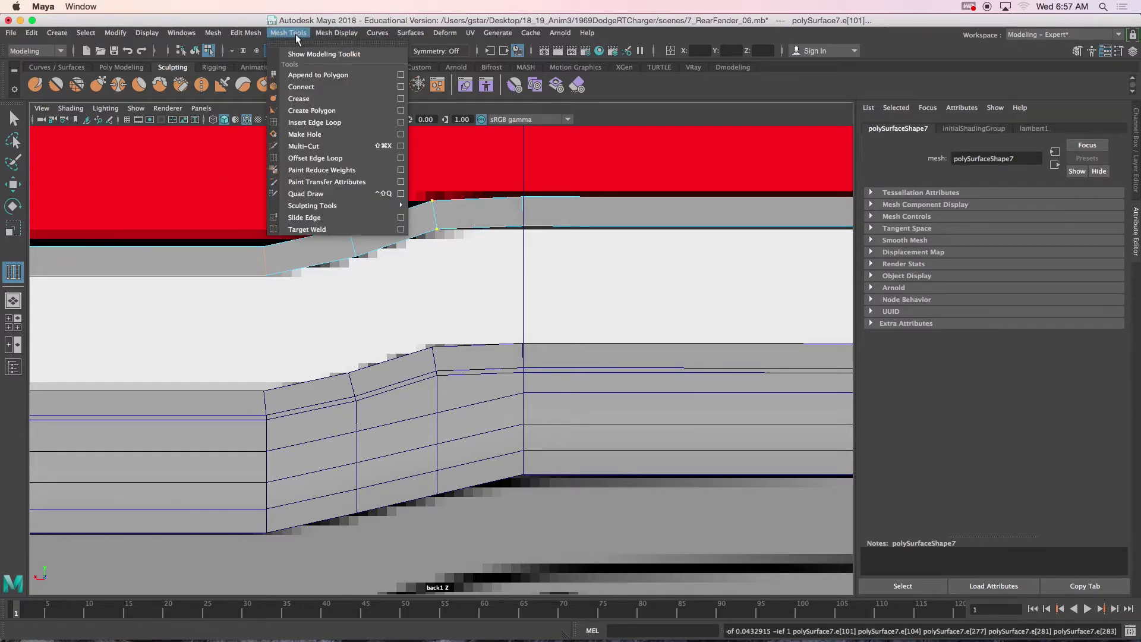
pyautogui.click(300, 123)
pyautogui.scroll(4, 372, 229)
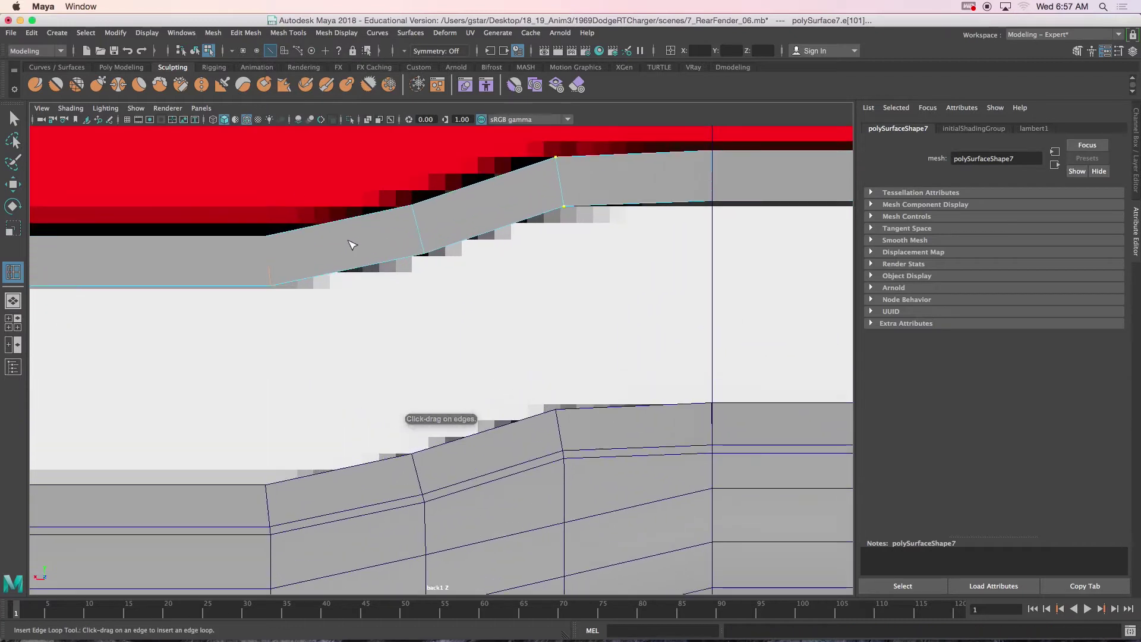
pyautogui.click(275, 238)
pyautogui.click(258, 239)
pyautogui.keyDown('alt'); pyautogui.moveTo(476, 254); pyautogui.dragTo(434, 209, button='middle'); pyautogui.keyUp('alt')
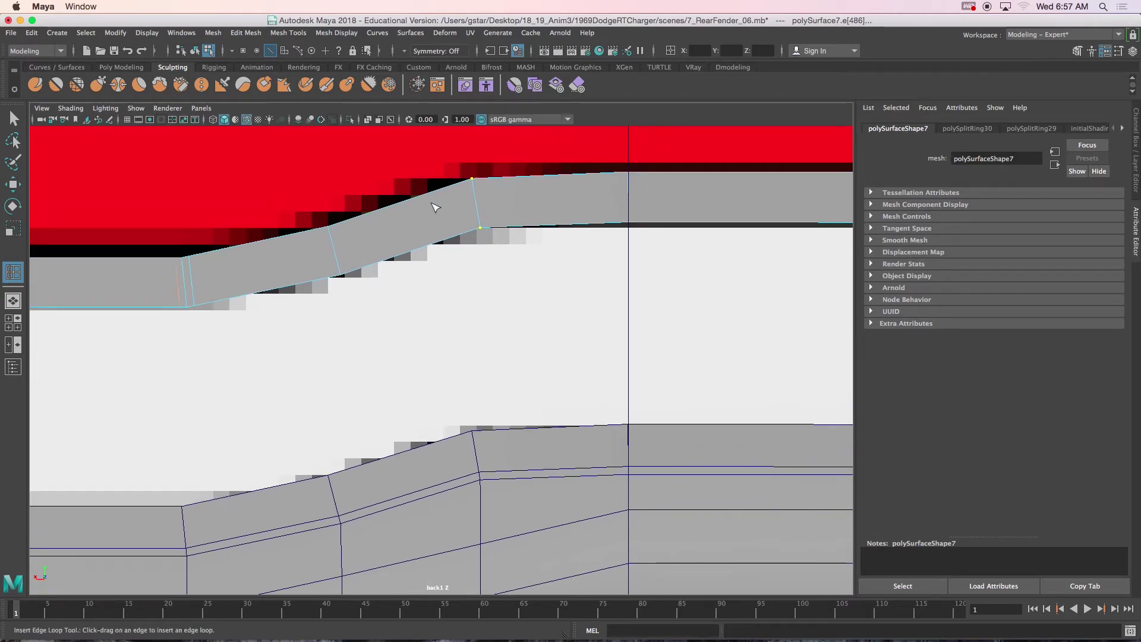
pyautogui.click(467, 185)
pyautogui.click(481, 177)
# Step: Insert matching edge loops beside both bends of the original ring below and turn on its smooth preview
pyautogui.click(462, 440)
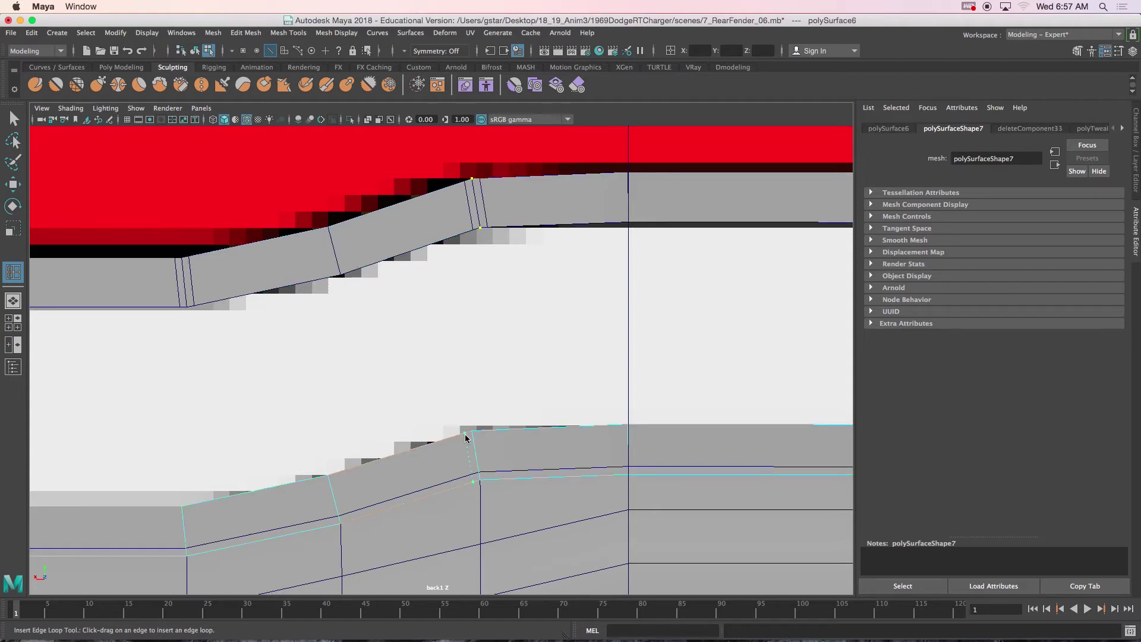
pyautogui.click(481, 434)
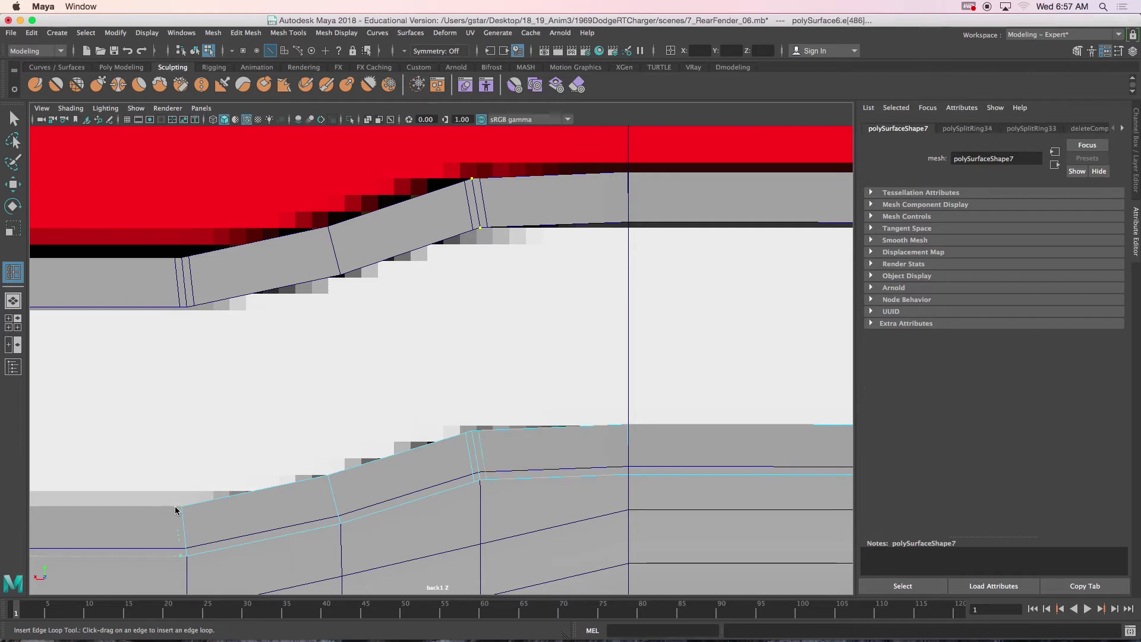
pyautogui.moveTo(175, 510); pyautogui.dragTo(185, 510)
pyautogui.press('3')
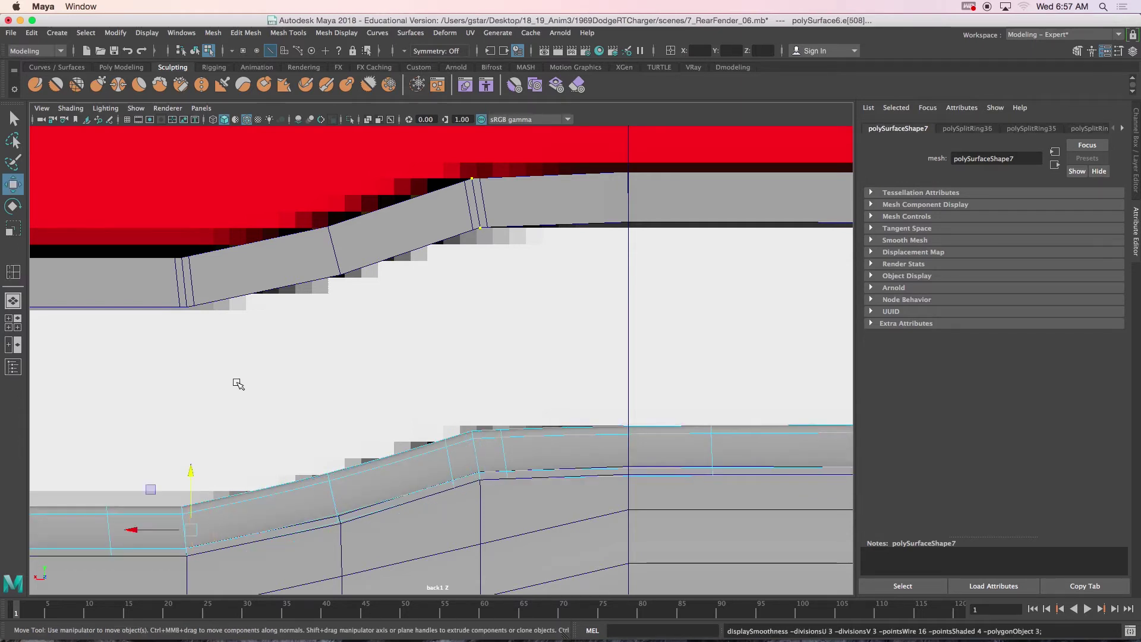
# Step: Turn on smooth preview for the copied ring and review both rings across the whole taillight
pyautogui.moveTo(231, 280); pyautogui.dragTo(269, 259, button='right')
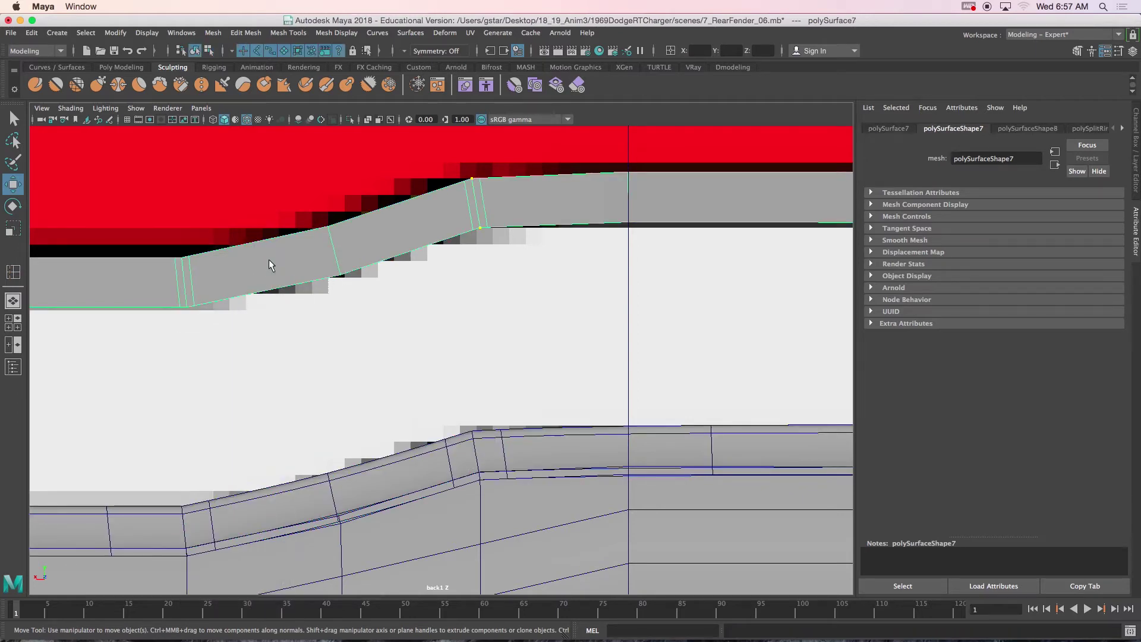
pyautogui.press('3')
pyautogui.scroll(-15, 292, 257)
pyautogui.scroll(15, 333, 294)
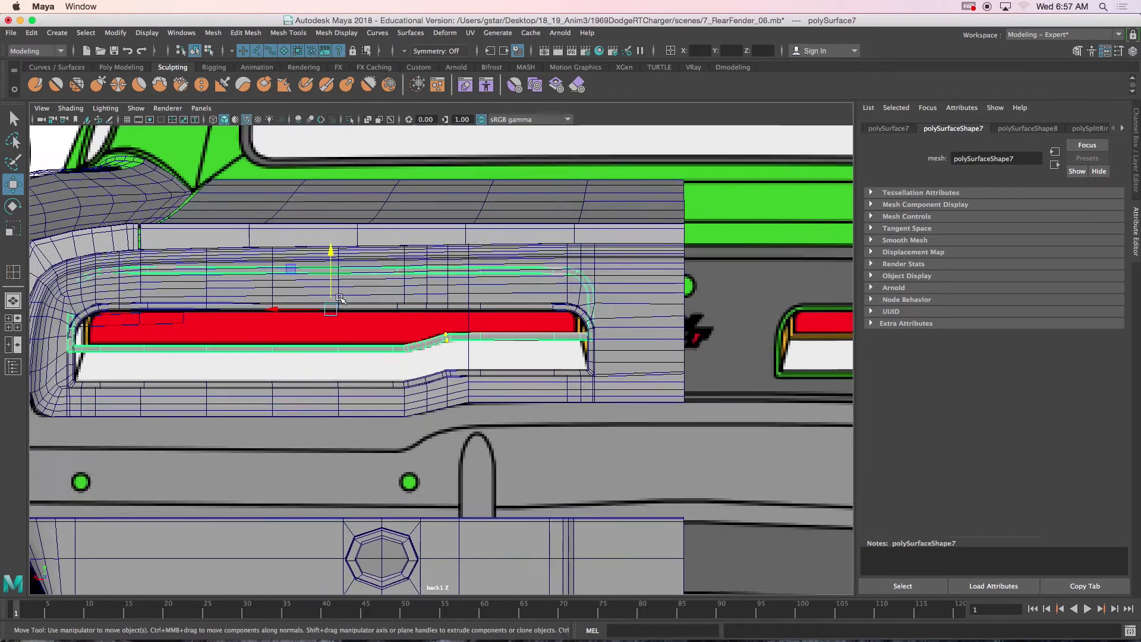
pyautogui.moveTo(388, 302); pyautogui.dragTo(436, 283, button='right')
pyautogui.click(404, 167)
pyautogui.scroll(-15, 404, 167)
pyautogui.scroll(10, 447, 249)
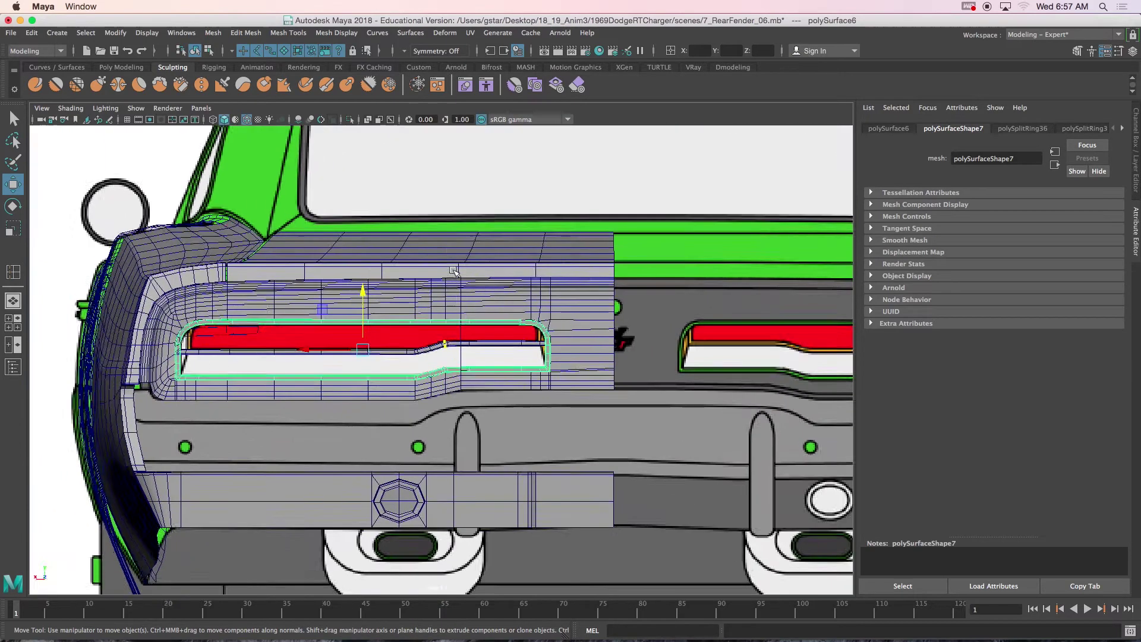
# Step: Select the vertices at the copied ring's end nearest the car's centre and move them inward along X to the reference
pyautogui.click(526, 340)
pyautogui.keyDown('alt'); pyautogui.moveTo(526, 340); pyautogui.dragTo(465, 338, button='middle'); pyautogui.keyUp('alt')
pyautogui.scroll(2, 467, 337)
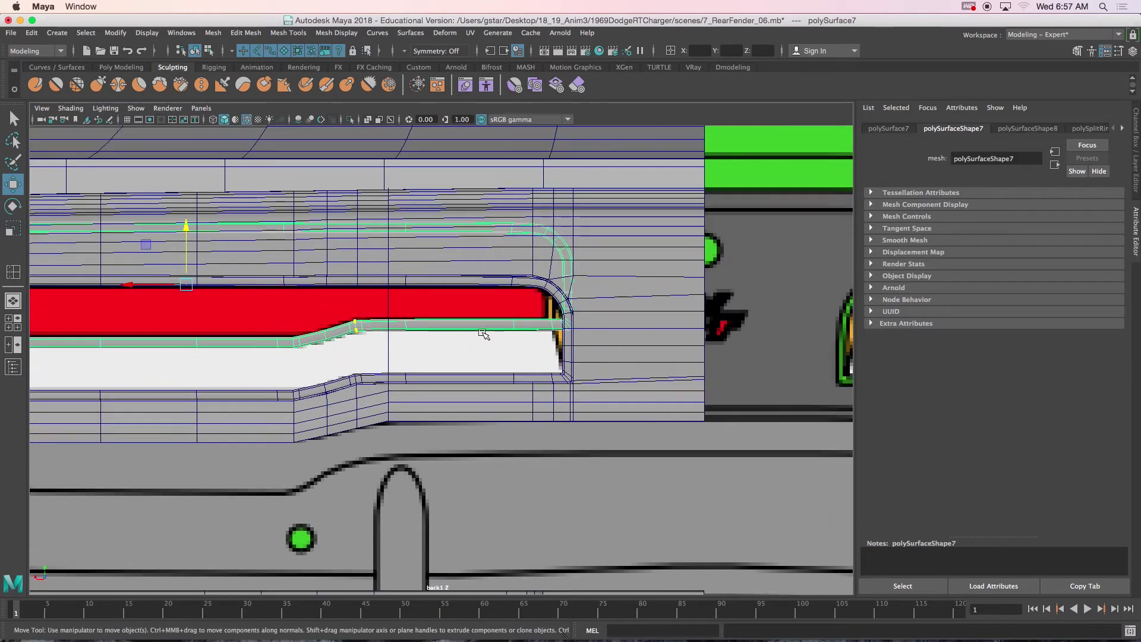
pyautogui.moveTo(511, 327); pyautogui.dragTo(454, 301, button='right')
pyautogui.moveTo(475, 173); pyautogui.dragTo(571, 331)
pyautogui.scroll(1, 571, 331)
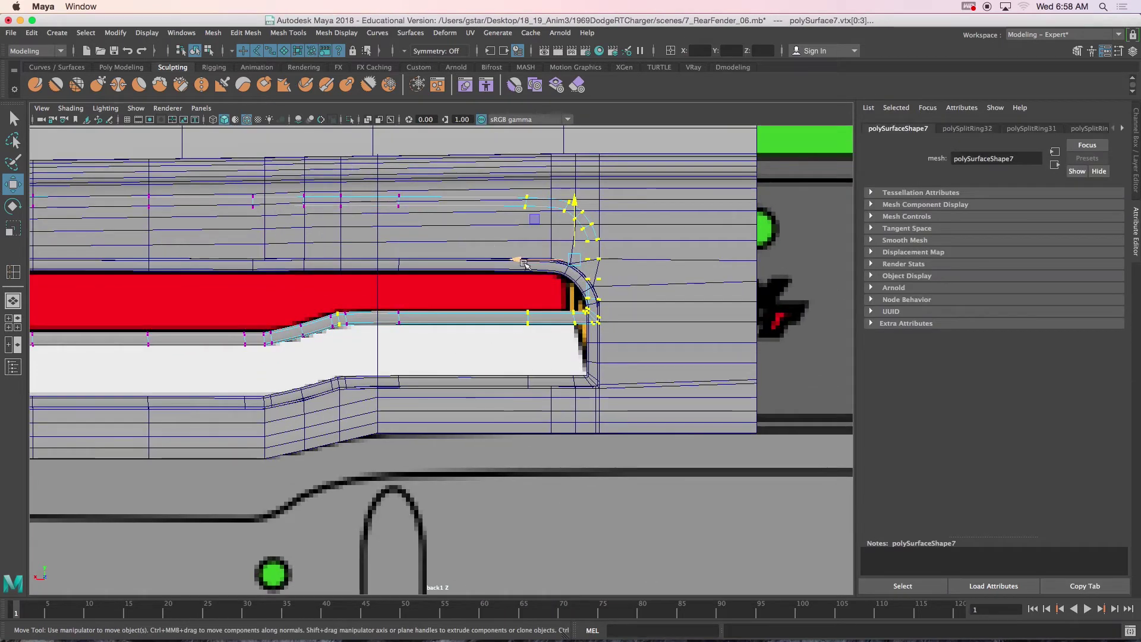
pyautogui.moveTo(521, 261); pyautogui.dragTo(494, 257)
# Step: Select the vertices at the copied ring's fender end and move them inward along X to the red taillight's edge
pyautogui.keyDown('alt'); pyautogui.moveTo(512, 219); pyautogui.dragTo(781, 214, button='middle'); pyautogui.keyUp('alt')
pyautogui.keyDown('alt'); pyautogui.moveTo(377, 257); pyautogui.dragTo(716, 255, button='middle'); pyautogui.keyUp('alt')
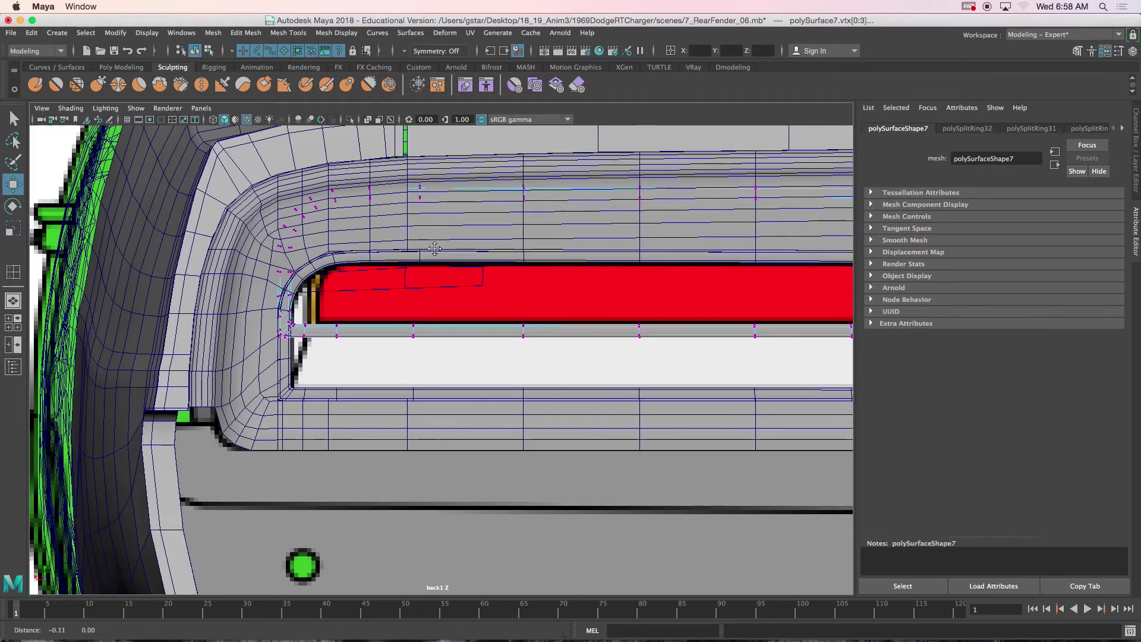
pyautogui.moveTo(231, 153); pyautogui.dragTo(471, 351)
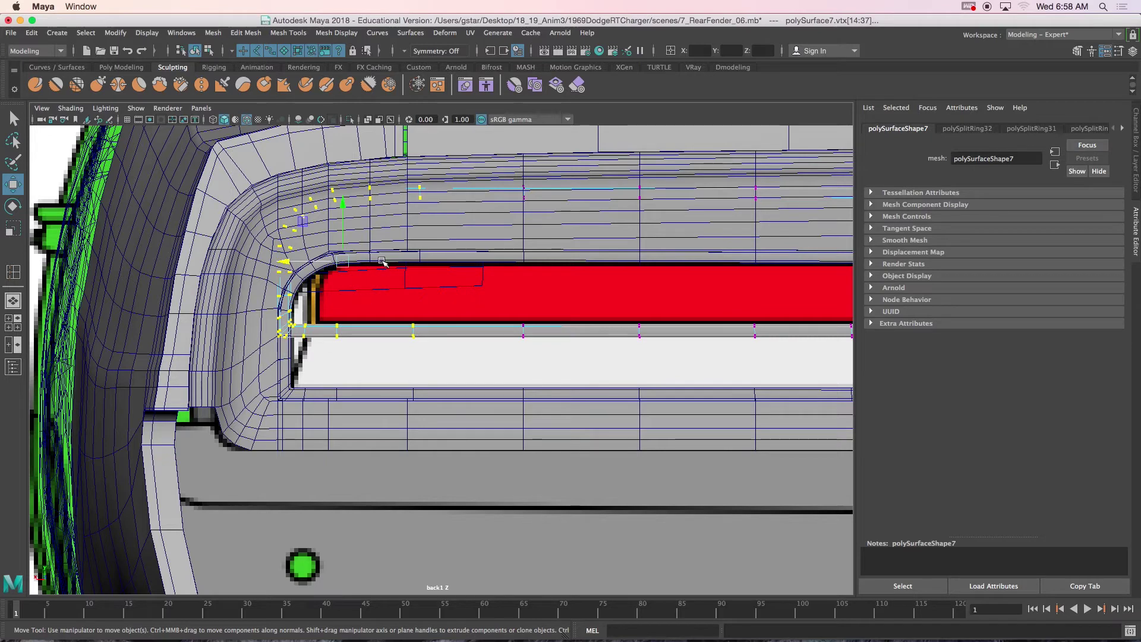
pyautogui.moveTo(281, 255); pyautogui.dragTo(317, 261)
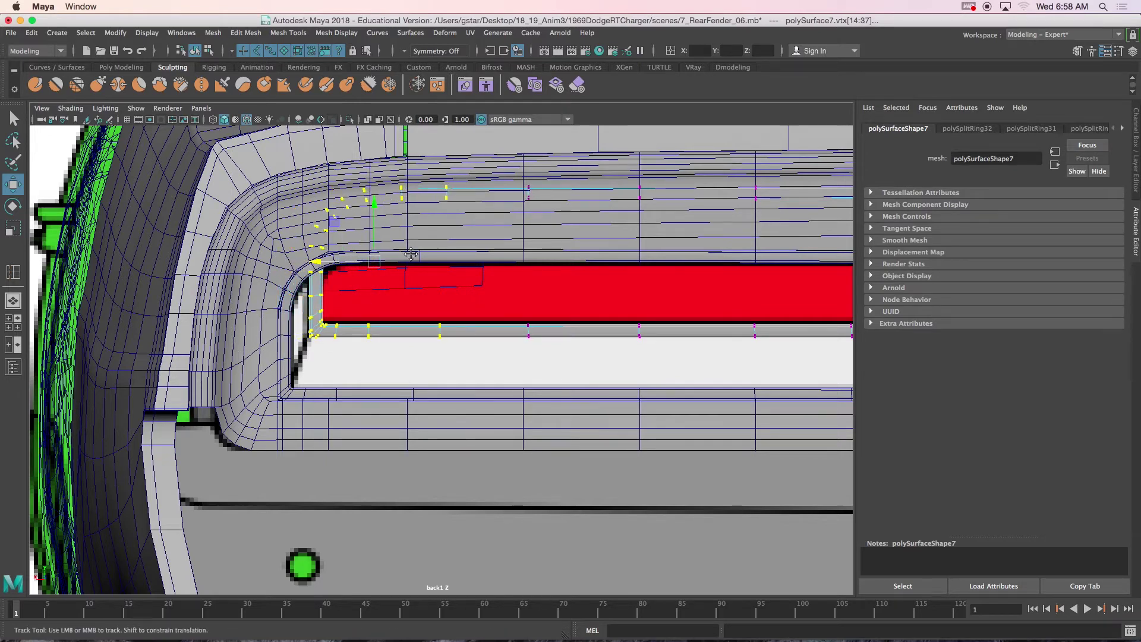
pyautogui.keyDown('alt'); pyautogui.moveTo(432, 257); pyautogui.dragTo(262, 260, button='middle'); pyautogui.keyUp('alt')
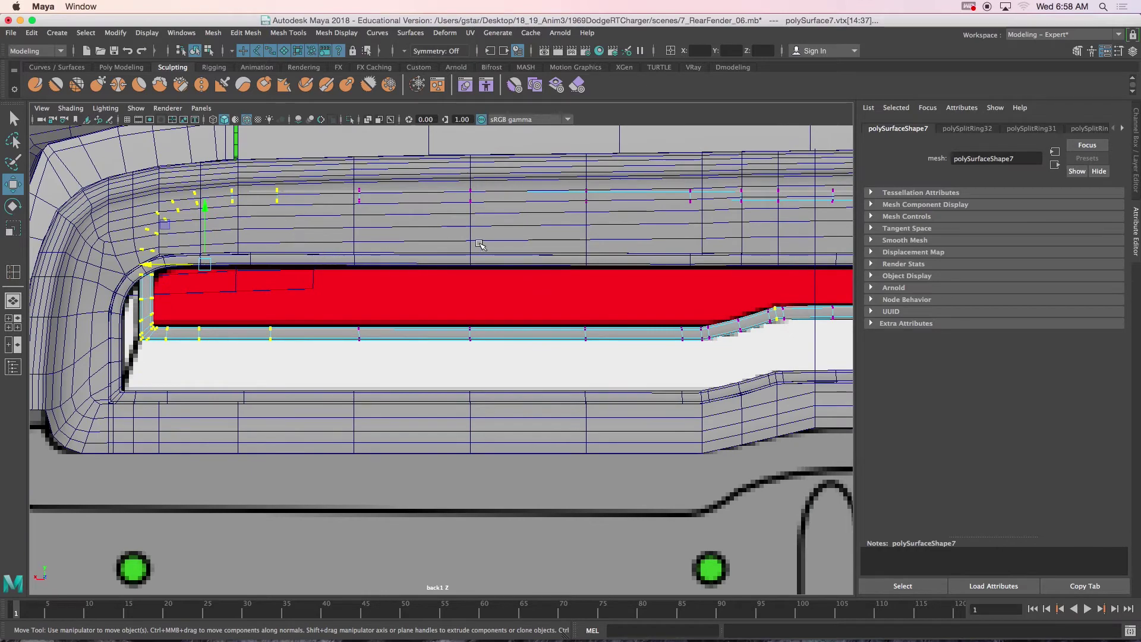
# Step: Check the copied ring against the taillight opening in the perspective view
pyautogui.keyDown('alt'); pyautogui.moveTo(487, 245); pyautogui.dragTo(323, 247, button='middle'); pyautogui.keyUp('alt')
pyautogui.press('space')
pyautogui.press('space')
pyautogui.keyDown('alt'); pyautogui.moveTo(642, 257); pyautogui.dragTo(570, 279); pyautogui.keyUp('alt')
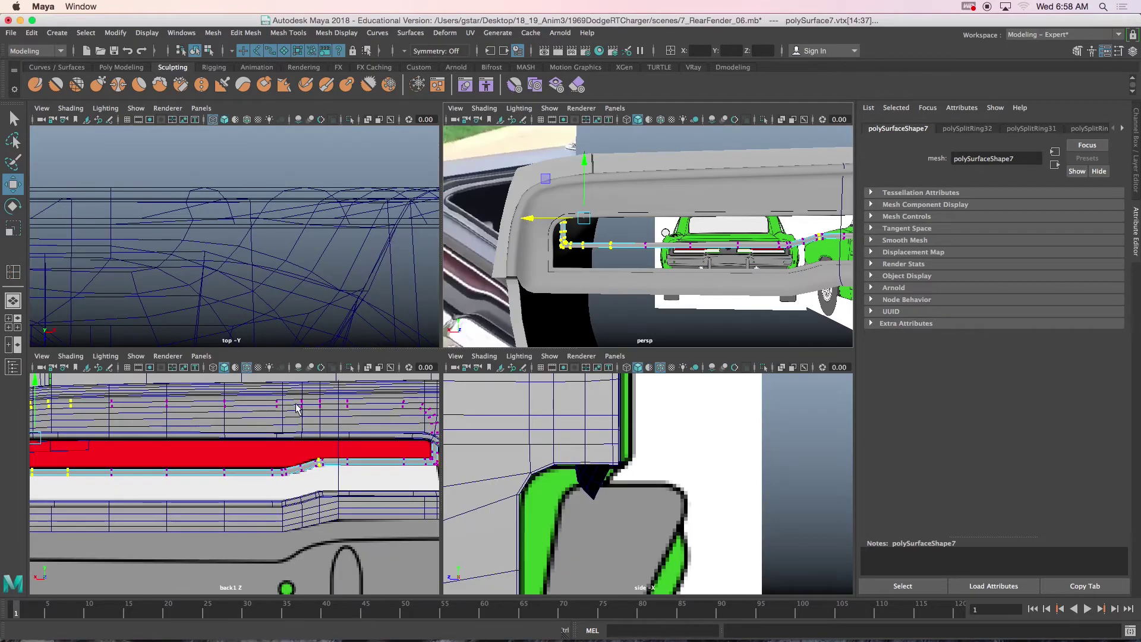
pyautogui.press('space')
pyautogui.scroll(5, 336, 261)
pyautogui.keyDown('alt'); pyautogui.moveTo(335, 261); pyautogui.dragTo(371, 255, button='middle'); pyautogui.keyUp('alt')
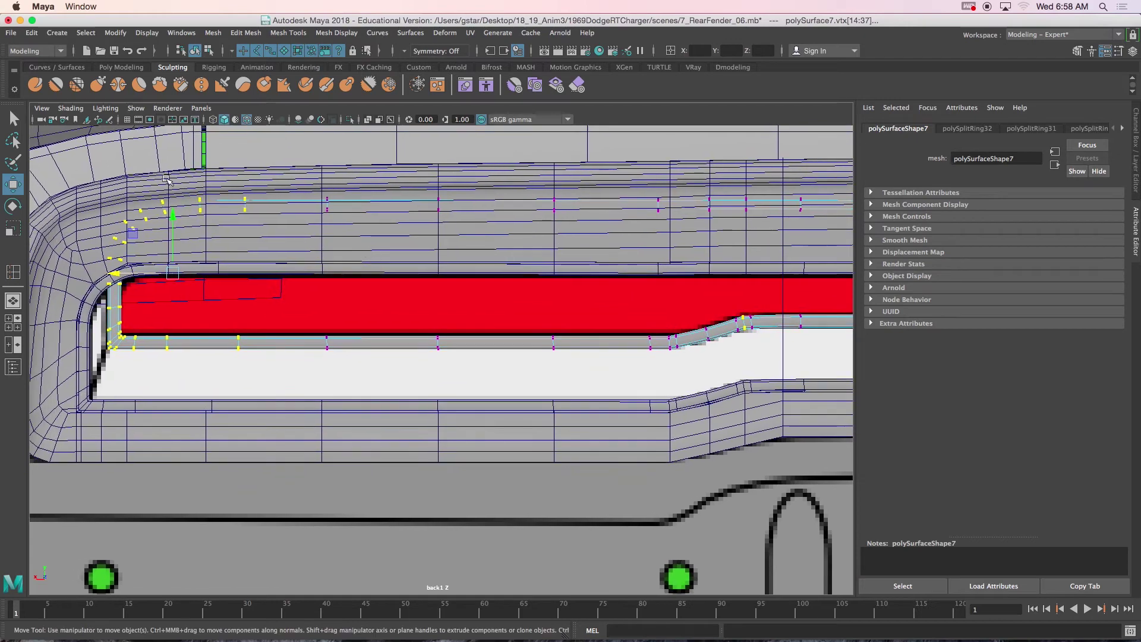
# Step: Select the copied ring's upper vertices, including both rounded corners, in wireframe and lower them along Y
pyautogui.moveTo(268, 289); pyautogui.dragTo(269, 291)
pyautogui.keyDown('shift'); pyautogui.moveTo(328, 202); pyautogui.dragTo(580, 274); pyautogui.keyUp('shift')
pyautogui.keyDown('alt'); pyautogui.moveTo(636, 247); pyautogui.dragTo(413, 268, button='middle'); pyautogui.keyUp('alt')
pyautogui.press('4')
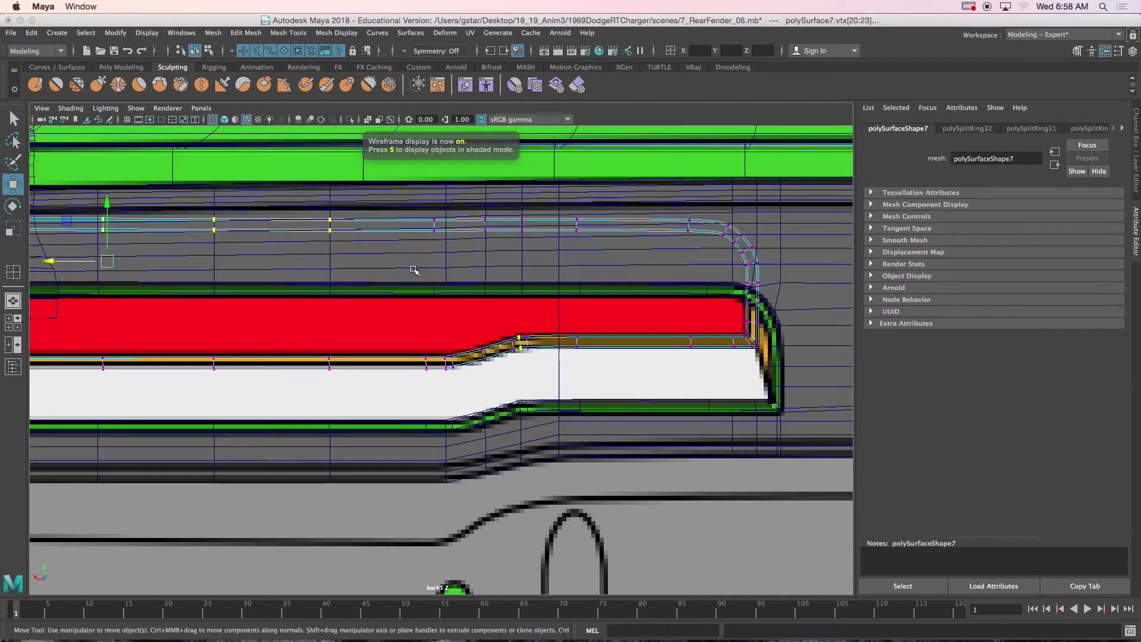
pyautogui.moveTo(599, 274); pyautogui.dragTo(790, 290)
pyautogui.moveTo(322, 202); pyautogui.dragTo(322, 211)
# Step: Lower the selected upper vertices of the copied ring further along Y, closer to the top of the red taillight
pyautogui.press('1')
pyautogui.keyDown('alt'); pyautogui.moveTo(463, 244); pyautogui.dragTo(639, 240, button='middle'); pyautogui.keyUp('alt')
pyautogui.keyDown('alt'); pyautogui.moveTo(391, 265); pyautogui.dragTo(430, 261, button='middle'); pyautogui.keyUp('alt')
pyautogui.moveTo(537, 211); pyautogui.dragTo(534, 223)
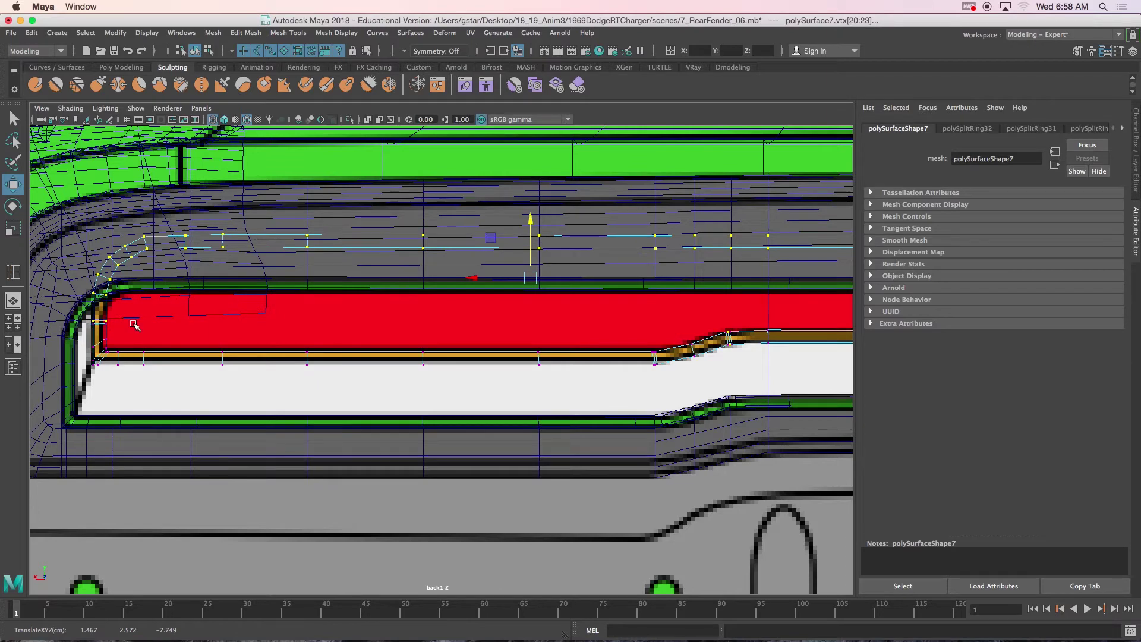
pyautogui.moveTo(538, 222); pyautogui.dragTo(531, 217)
# Step: Add the vertices on both ends of the copied ring to the selection and lower them along Y with the upper vertices
pyautogui.moveTo(77, 319); pyautogui.dragTo(117, 330)
pyautogui.keyDown('alt'); pyautogui.moveTo(443, 330); pyautogui.dragTo(303, 331, button='middle'); pyautogui.keyUp('alt')
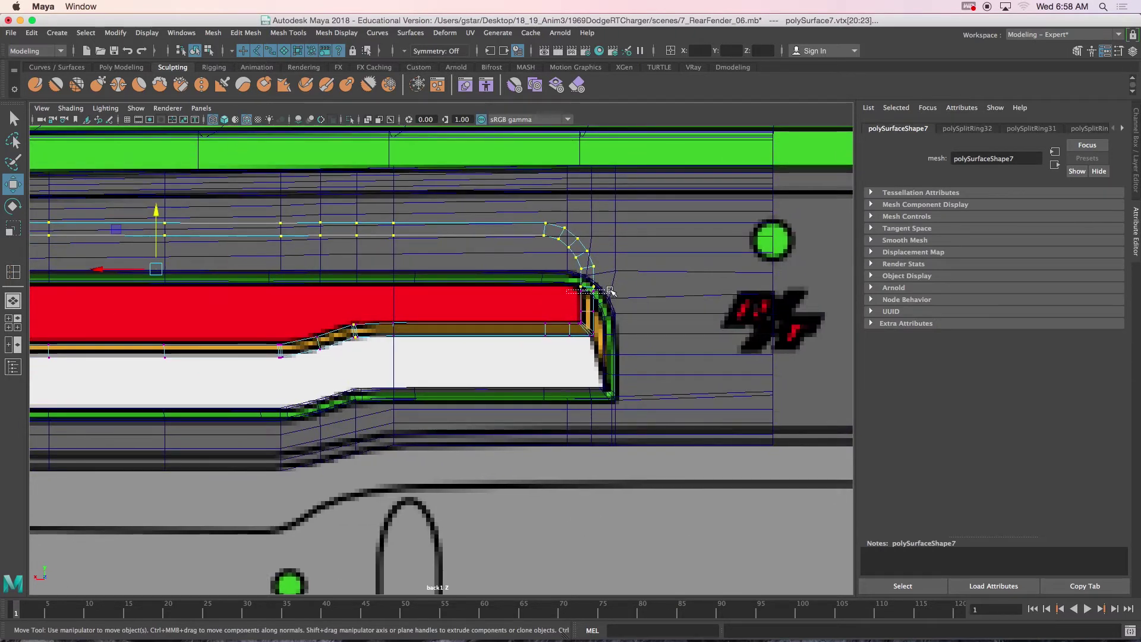
pyautogui.moveTo(156, 209); pyautogui.dragTo(154, 222)
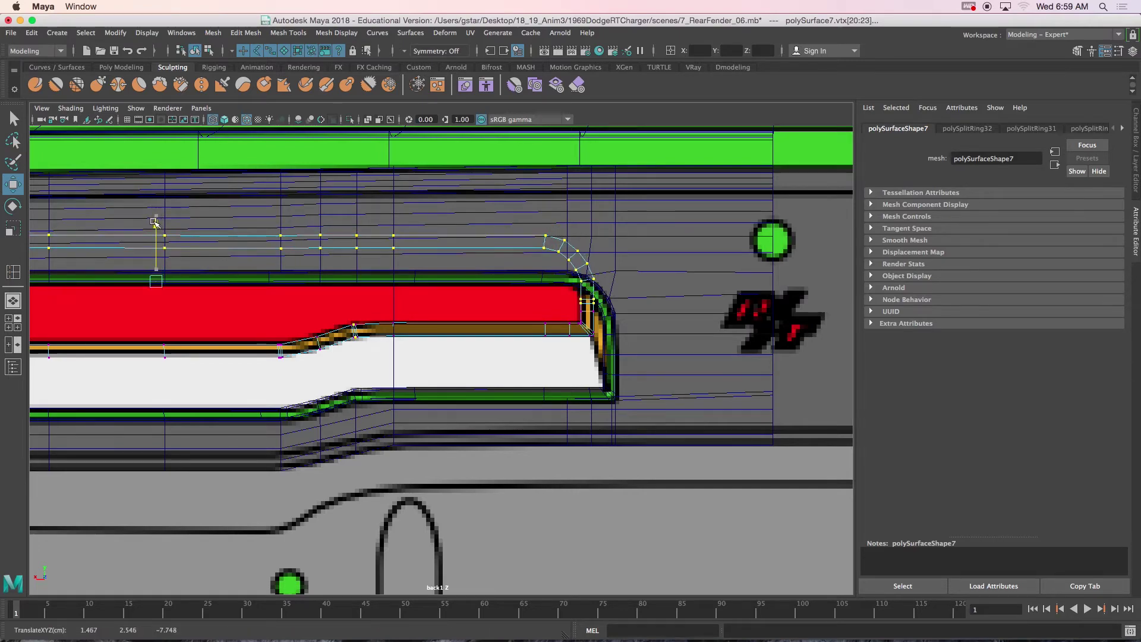
pyautogui.keyDown('alt'); pyautogui.moveTo(136, 258); pyautogui.dragTo(343, 243, button='middle'); pyautogui.keyUp('alt')
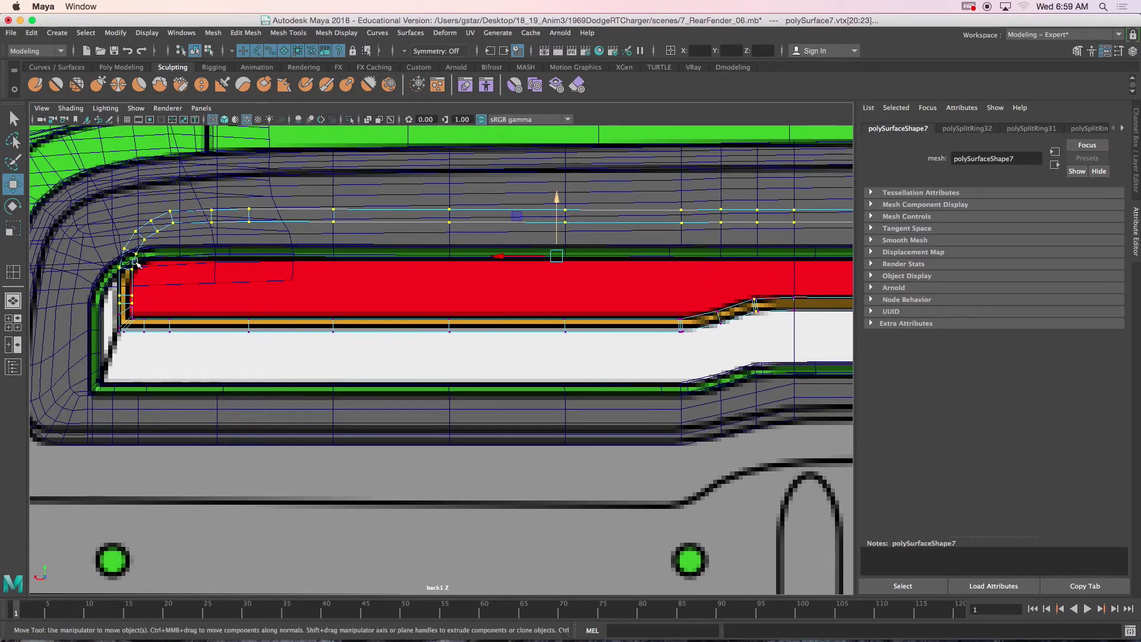
pyautogui.keyDown('alt'); pyautogui.moveTo(214, 256); pyautogui.dragTo(310, 259, button='middle'); pyautogui.keyUp('alt')
pyautogui.scroll(5, 310, 259)
pyautogui.keyDown('alt'); pyautogui.moveTo(213, 224); pyautogui.dragTo(322, 284, button='middle'); pyautogui.keyUp('alt')
pyautogui.scroll(2, 322, 284)
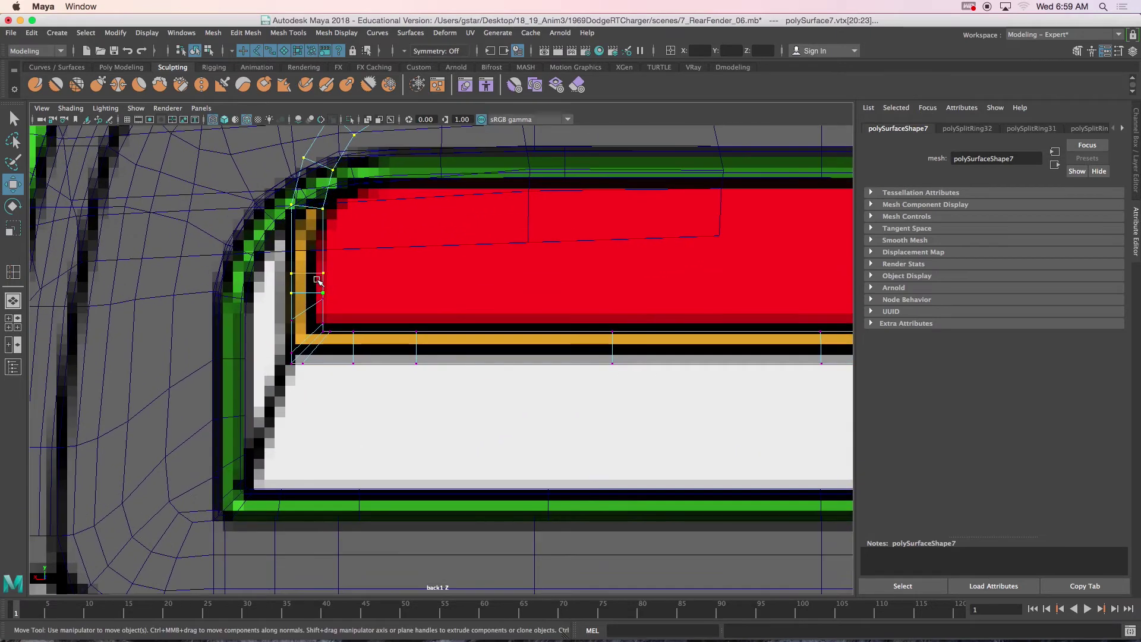
# Step: Return the copied ring to object mode and check it against the taillight opening in the perspective view
pyautogui.moveTo(305, 274); pyautogui.dragTo(344, 256, button='right')
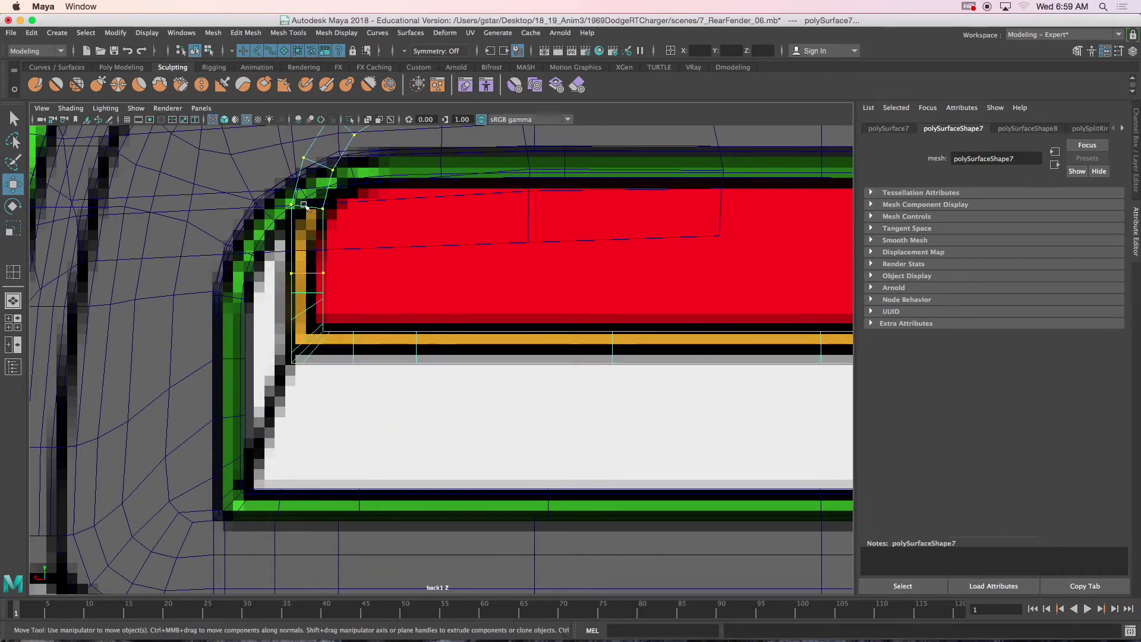
pyautogui.press('space')
pyautogui.press('space')
pyautogui.keyDown('alt'); pyautogui.moveTo(542, 250); pyautogui.dragTo(486, 317); pyautogui.keyUp('alt')
pyautogui.moveTo(507, 331); pyautogui.dragTo(454, 325, button='right')
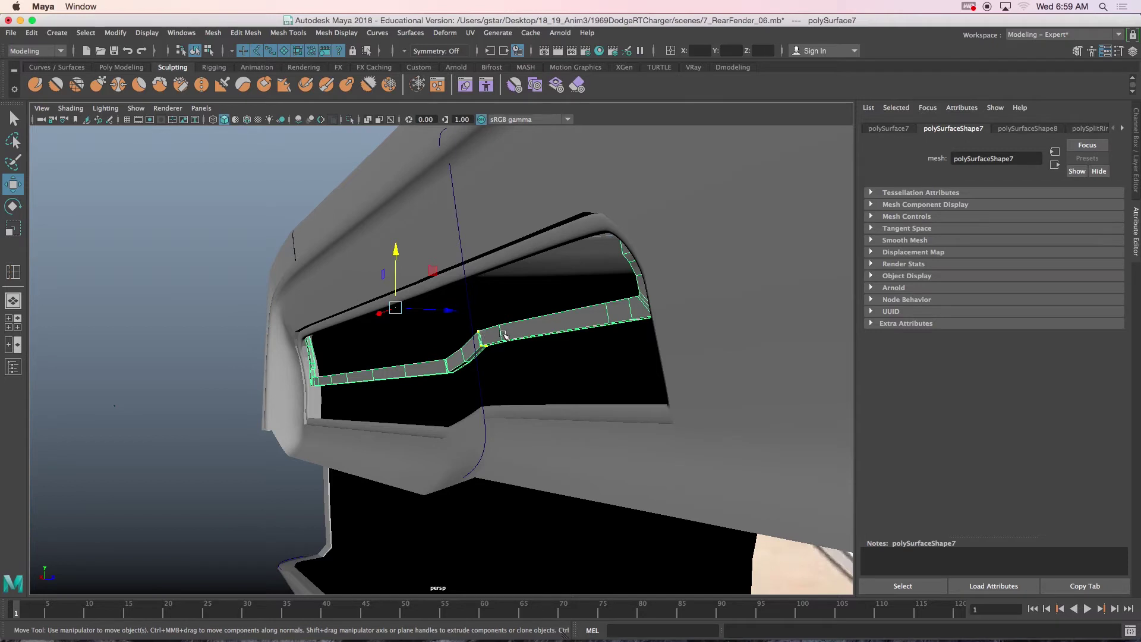
pyautogui.click(493, 376)
pyautogui.click(496, 334)
pyautogui.moveTo(438, 313); pyautogui.dragTo(572, 337)
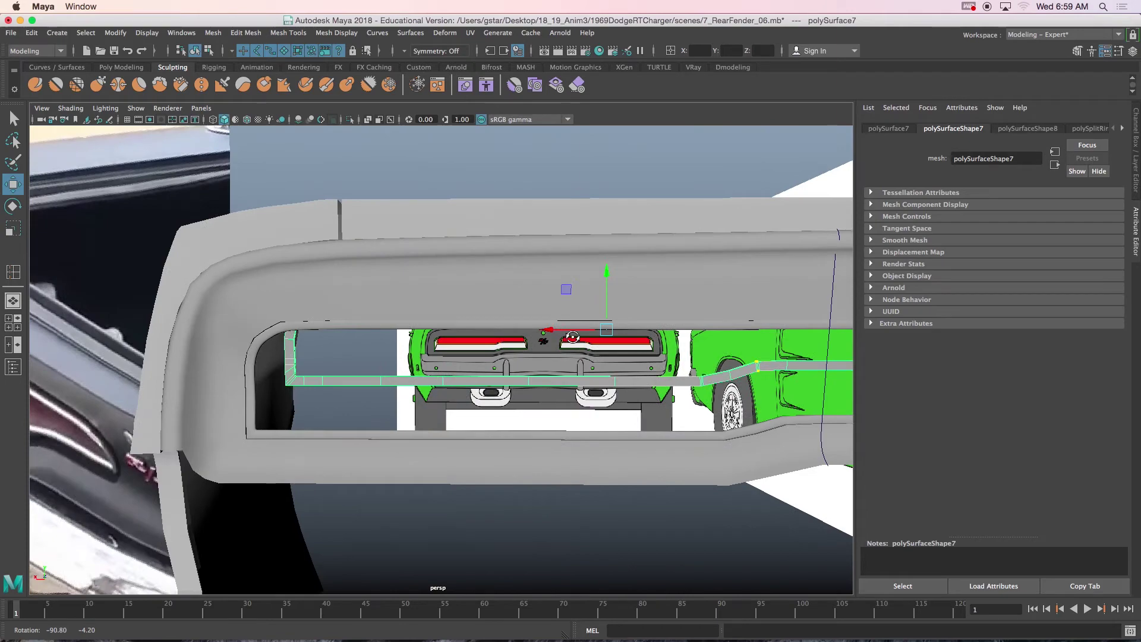
# Step: Examine the chrome trim around the red taillights in the blue Charger's rear reference photo
pyautogui.scroll(-10, 572, 337)
pyautogui.keyDown('alt'); pyautogui.moveTo(566, 341); pyautogui.dragTo(693, 337); pyautogui.keyUp('alt')
pyautogui.scroll(-2, 650, 302)
pyautogui.keyDown('alt'); pyautogui.moveTo(650, 301); pyautogui.dragTo(397, 189, button='middle'); pyautogui.keyUp('alt')
pyautogui.scroll(10, 466, 327)
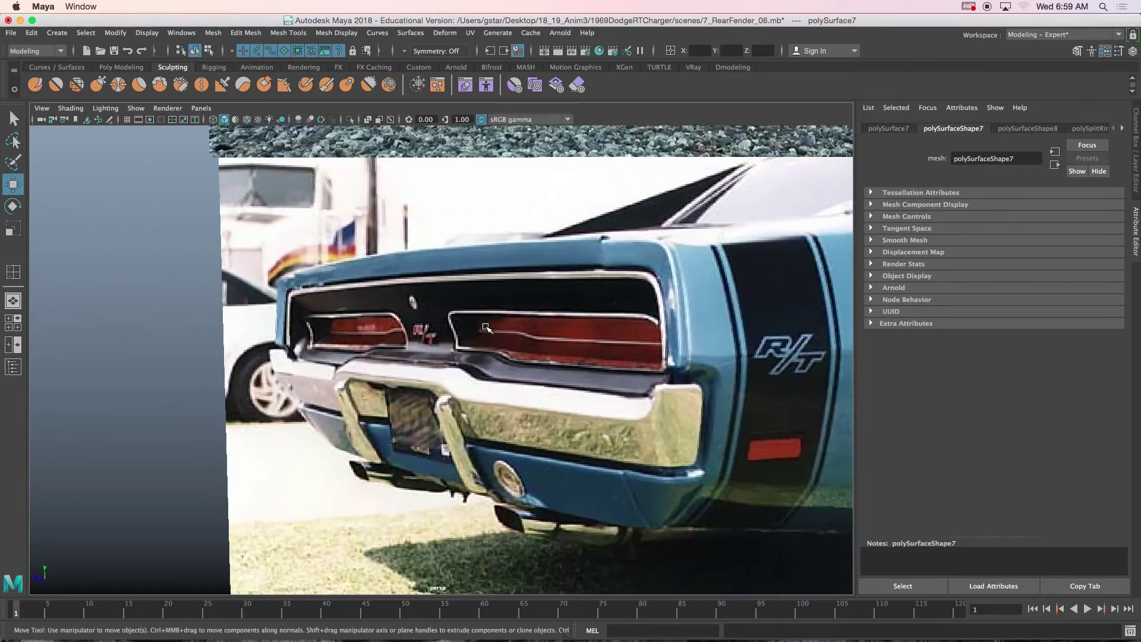
pyautogui.scroll(6, 486, 327)
pyautogui.scroll(-5, 565, 331)
pyautogui.scroll(5, 499, 326)
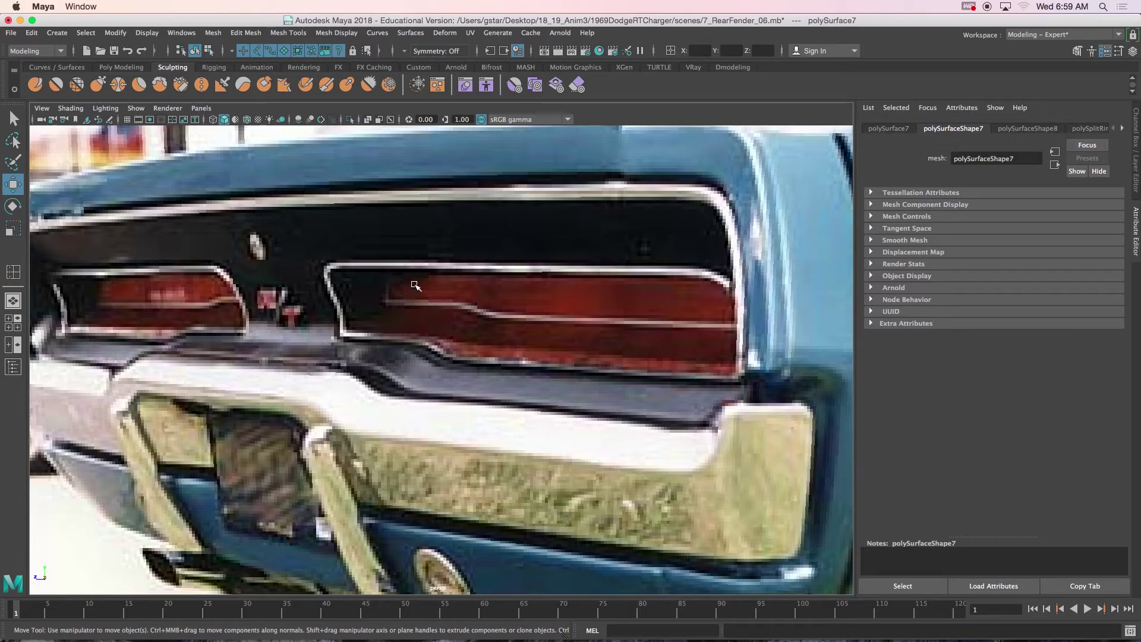
pyautogui.scroll(-10, 413, 286)
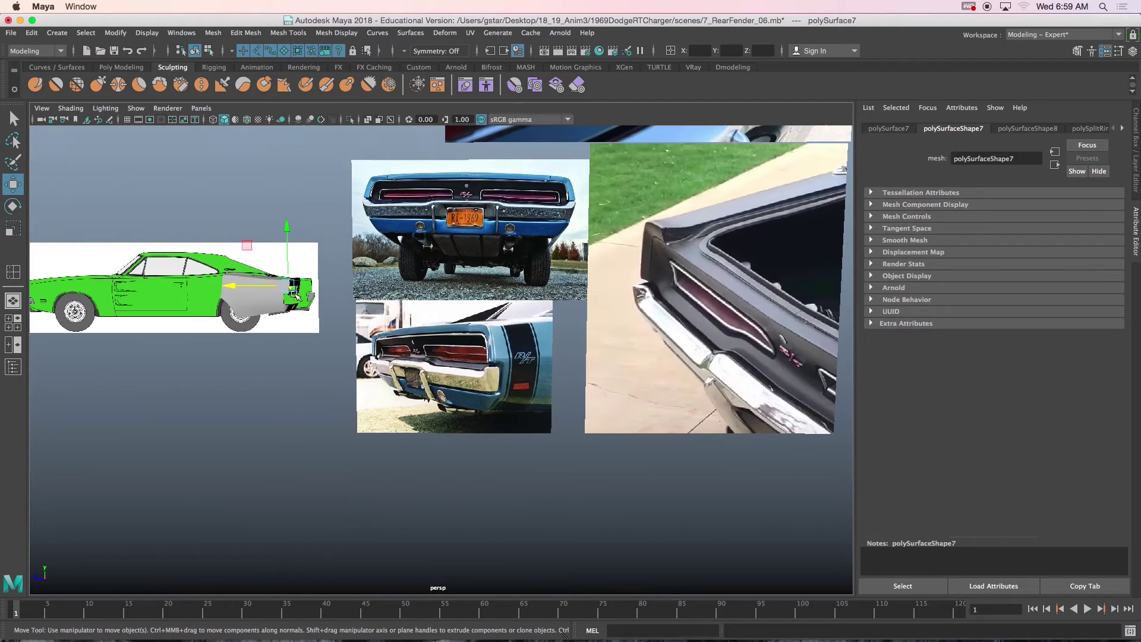
pyautogui.keyDown('alt'); pyautogui.moveTo(268, 304); pyautogui.dragTo(493, 300); pyautogui.keyUp('alt')
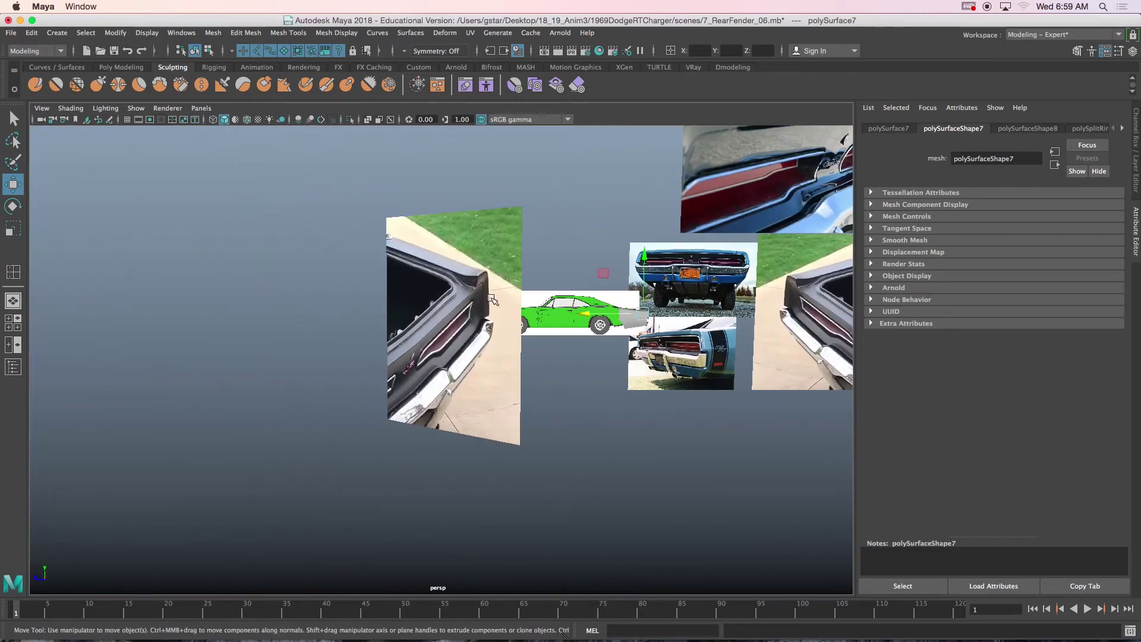
# Step: Frame the copied ring and move it along Z, deeper into the taillight opening
pyautogui.press('f')
pyautogui.scroll(-8, 439, 334)
pyautogui.keyDown('alt'); pyautogui.moveTo(585, 370); pyautogui.dragTo(465, 391); pyautogui.keyUp('alt')
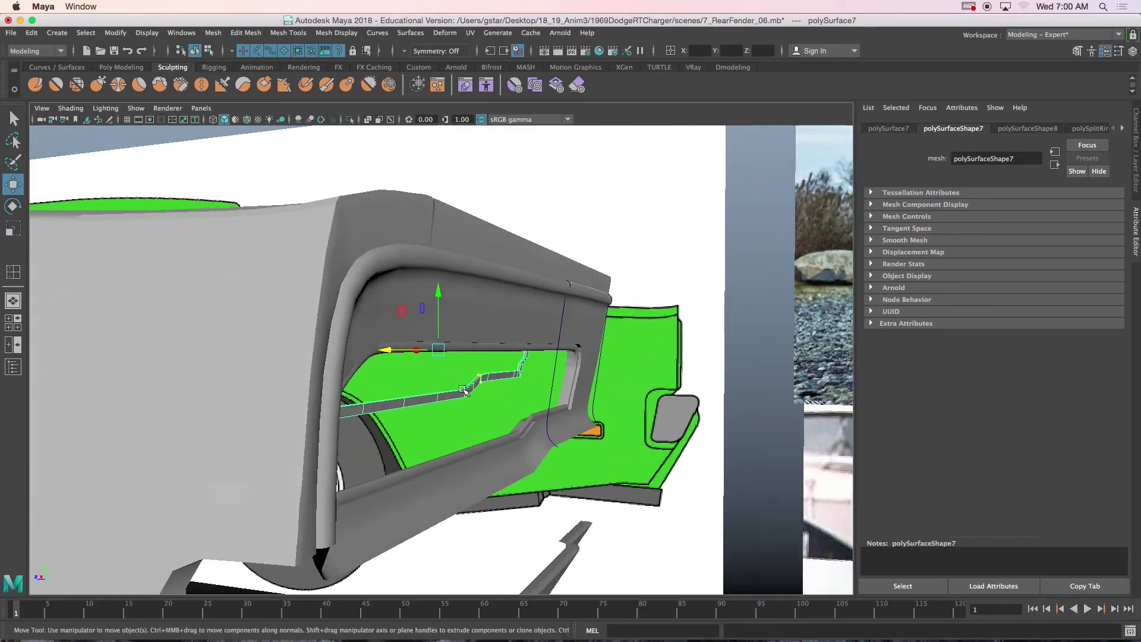
pyautogui.keyDown('alt'); pyautogui.moveTo(435, 350); pyautogui.dragTo(395, 346); pyautogui.keyUp('alt')
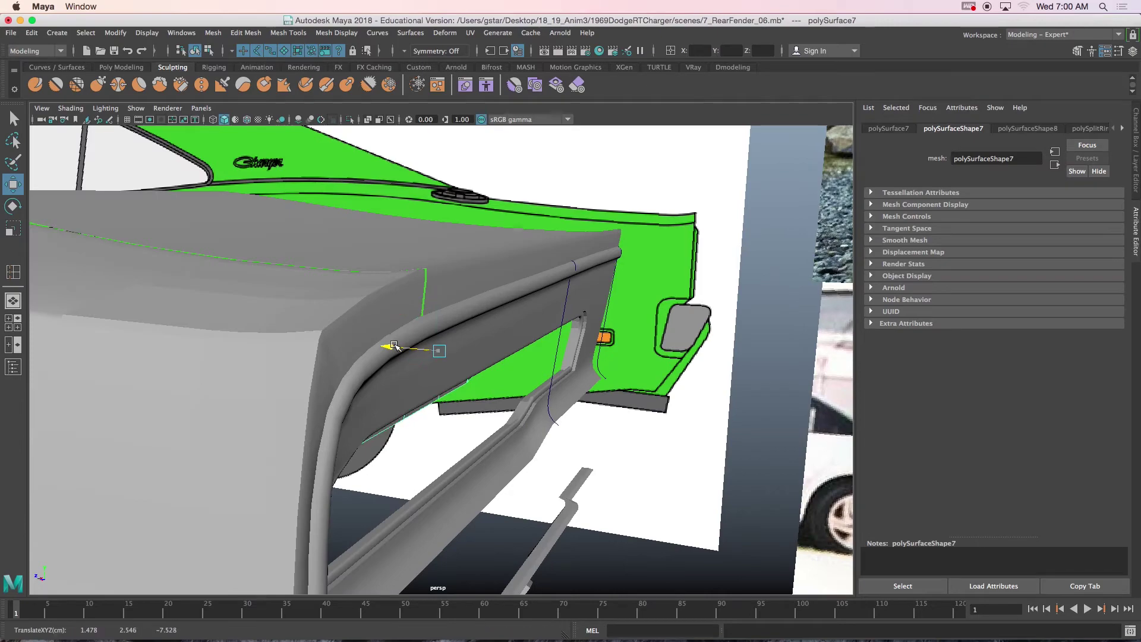
# Step: Isolate the original and copied trim rings together and select only the copied ring
pyautogui.click(517, 418)
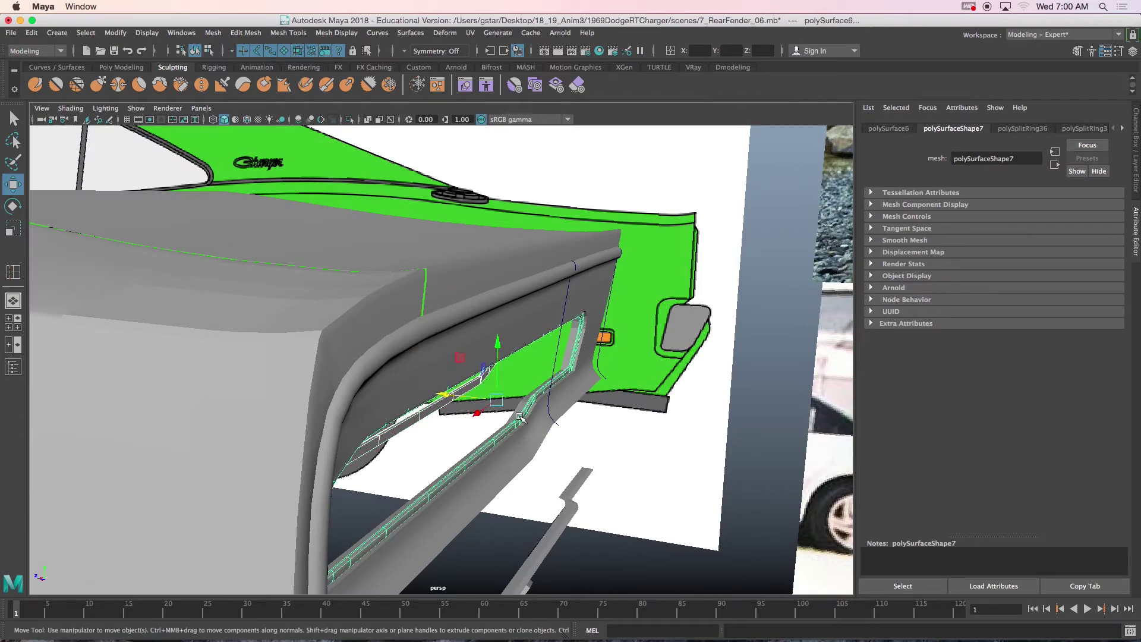
pyautogui.keyDown('alt'); pyautogui.moveTo(520, 413); pyautogui.dragTo(501, 410); pyautogui.keyUp('alt')
pyautogui.hotkey('ctrl', '1')
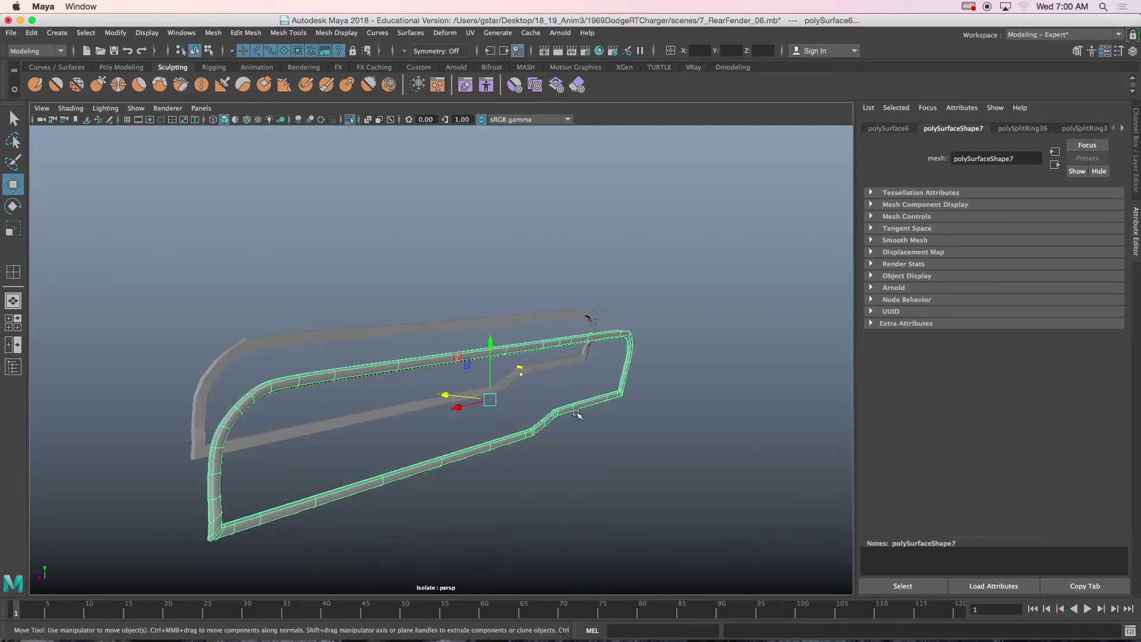
pyautogui.click(593, 423)
pyautogui.keyDown('alt'); pyautogui.moveTo(561, 418); pyautogui.dragTo(497, 341); pyautogui.keyUp('alt')
pyautogui.click(515, 347)
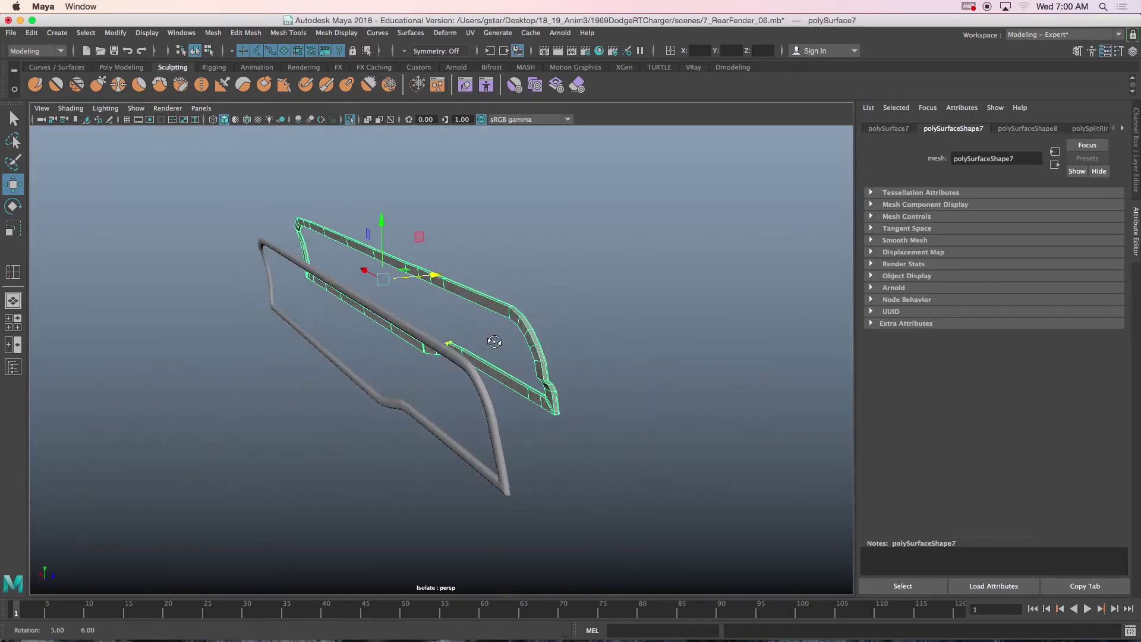
# Step: Examine the profile and corners of the two isolated trim rings up close
pyautogui.scroll(5, 486, 356)
pyautogui.scroll(4, 470, 367)
pyautogui.keyDown('alt'); pyautogui.moveTo(442, 366); pyautogui.dragTo(482, 394); pyautogui.keyUp('alt')
pyautogui.moveTo(561, 407); pyautogui.dragTo(502, 305, button='right')
pyautogui.moveTo(497, 308); pyautogui.dragTo(604, 449)
pyautogui.moveTo(594, 431); pyautogui.dragTo(652, 287, button='right')
pyautogui.click(636, 379)
pyautogui.click(604, 417)
pyautogui.scroll(-5, 603, 417)
pyautogui.scroll(-1, 604, 417)
pyautogui.click(565, 441)
pyautogui.keyDown('alt'); pyautogui.moveTo(566, 442); pyautogui.dragTo(501, 415); pyautogui.keyUp('alt')
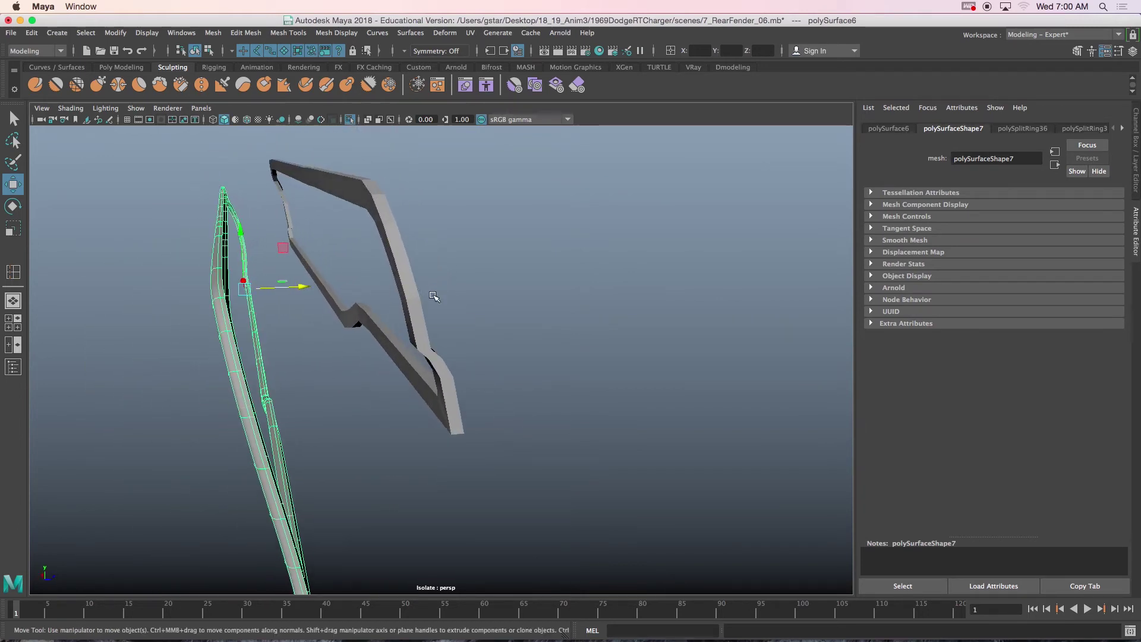
# Step: Select the narrow face loop along the copied ring's back edge, facing away from the original ring, and delete it
pyautogui.click(409, 271)
pyautogui.keyDown('alt'); pyautogui.moveTo(404, 257); pyautogui.dragTo(400, 257); pyautogui.keyUp('alt')
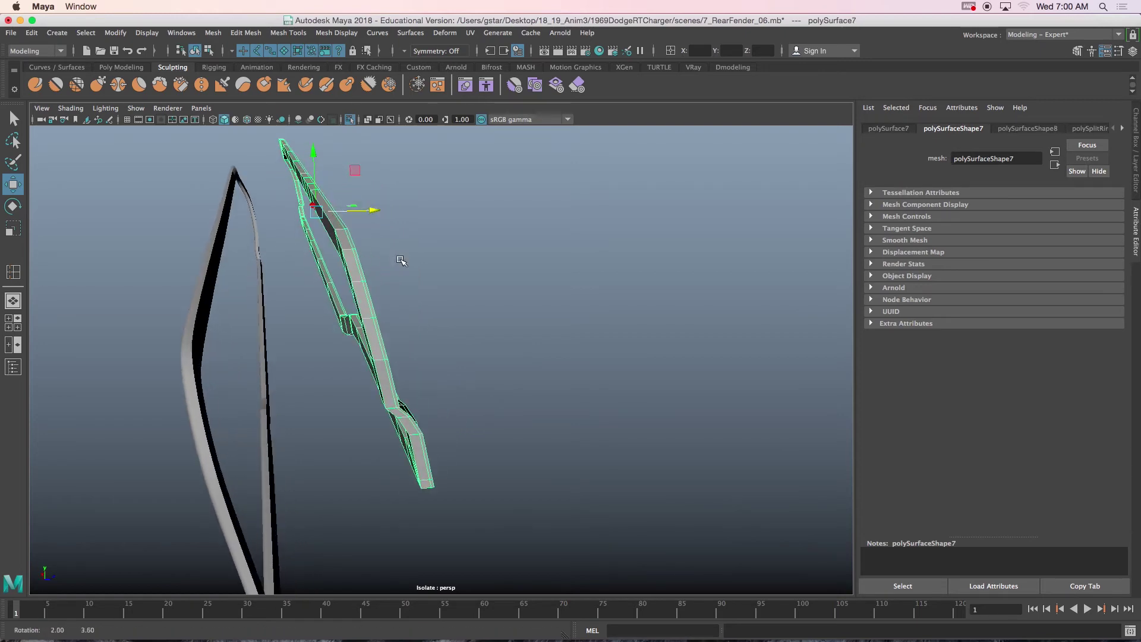
pyautogui.rightClick(355, 270)
pyautogui.moveTo(356, 294); pyautogui.dragTo(356, 295, button='right')
pyautogui.keyDown('alt'); pyautogui.moveTo(358, 293); pyautogui.dragTo(326, 260); pyautogui.keyUp('alt')
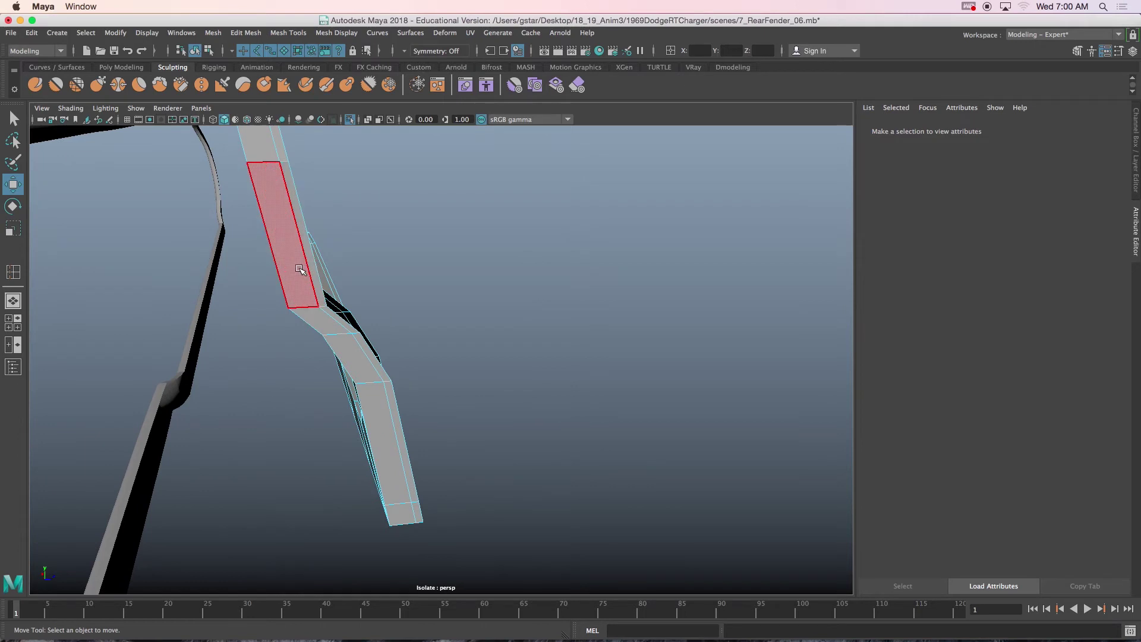
pyautogui.click(304, 271)
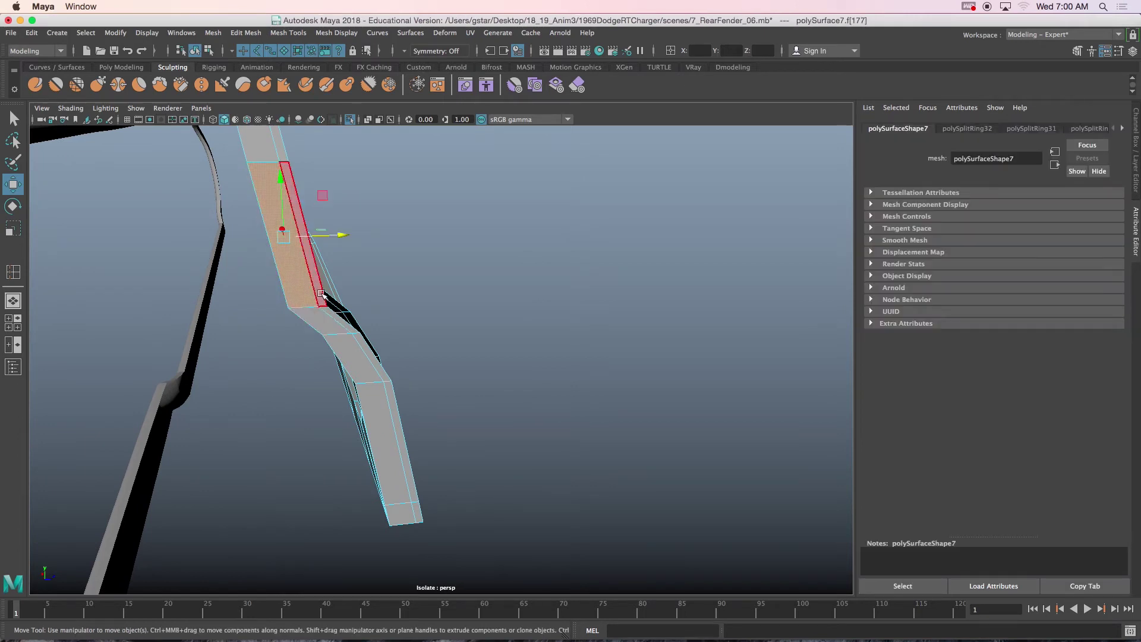
pyautogui.click(319, 292)
pyautogui.keyDown('alt'); pyautogui.moveTo(320, 292); pyautogui.dragTo(343, 356); pyautogui.keyUp('alt')
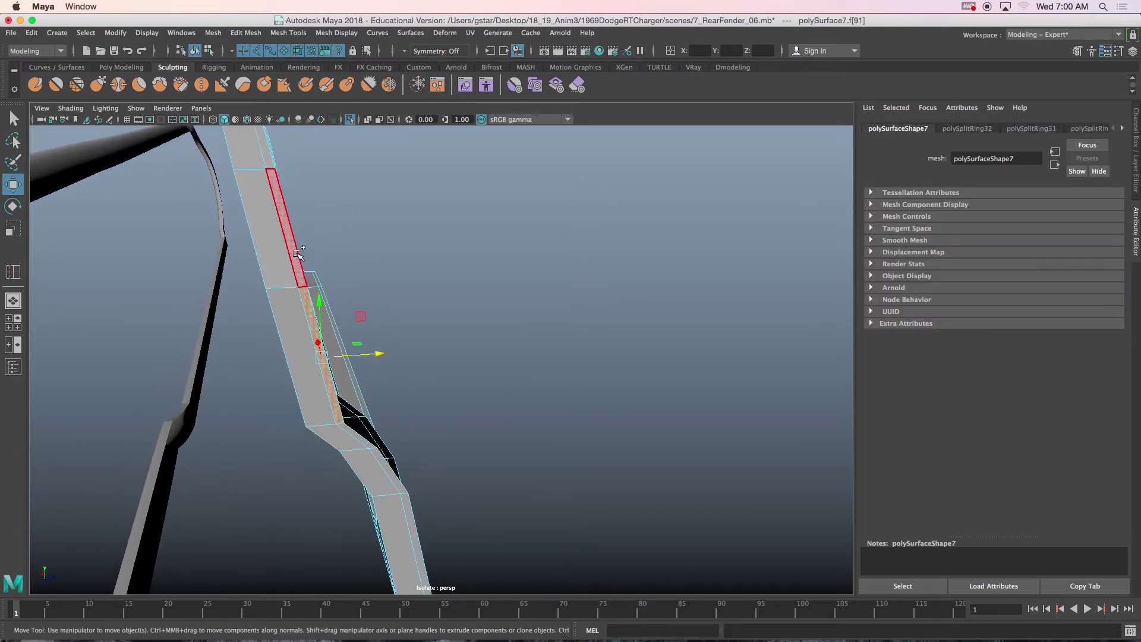
pyautogui.keyDown('shift'); pyautogui.doubleClick(292, 253); pyautogui.keyUp('shift')
pyautogui.keyDown('alt'); pyautogui.moveTo(287, 253); pyautogui.dragTo(291, 295); pyautogui.keyUp('alt')
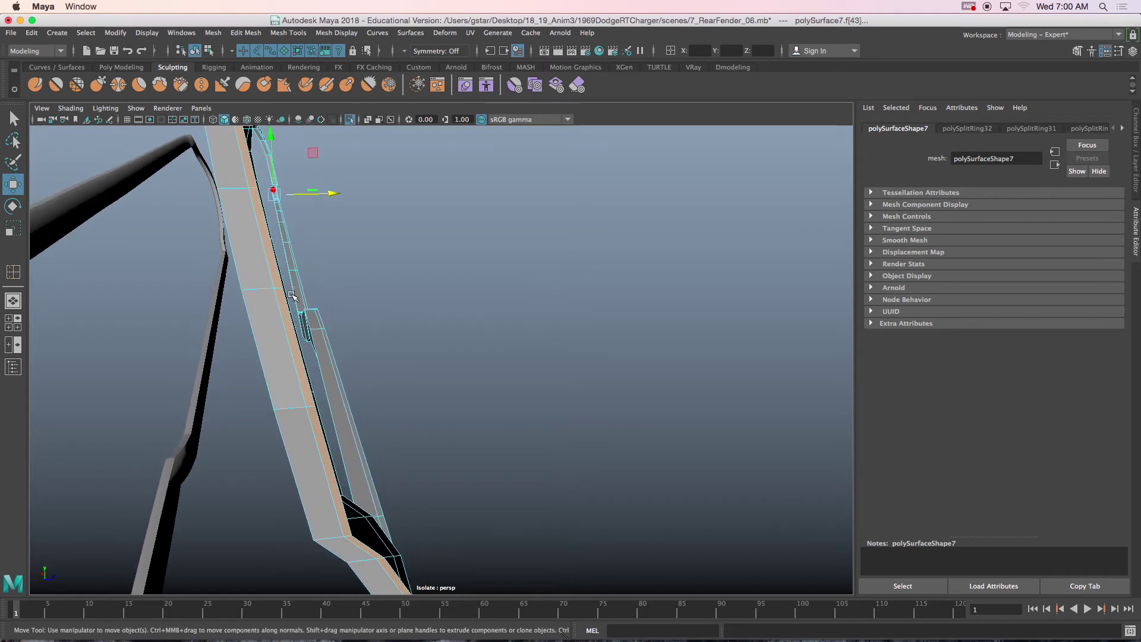
pyautogui.click(291, 296)
pyautogui.keyDown('alt'); pyautogui.moveTo(289, 299); pyautogui.dragTo(281, 244); pyautogui.keyUp('alt')
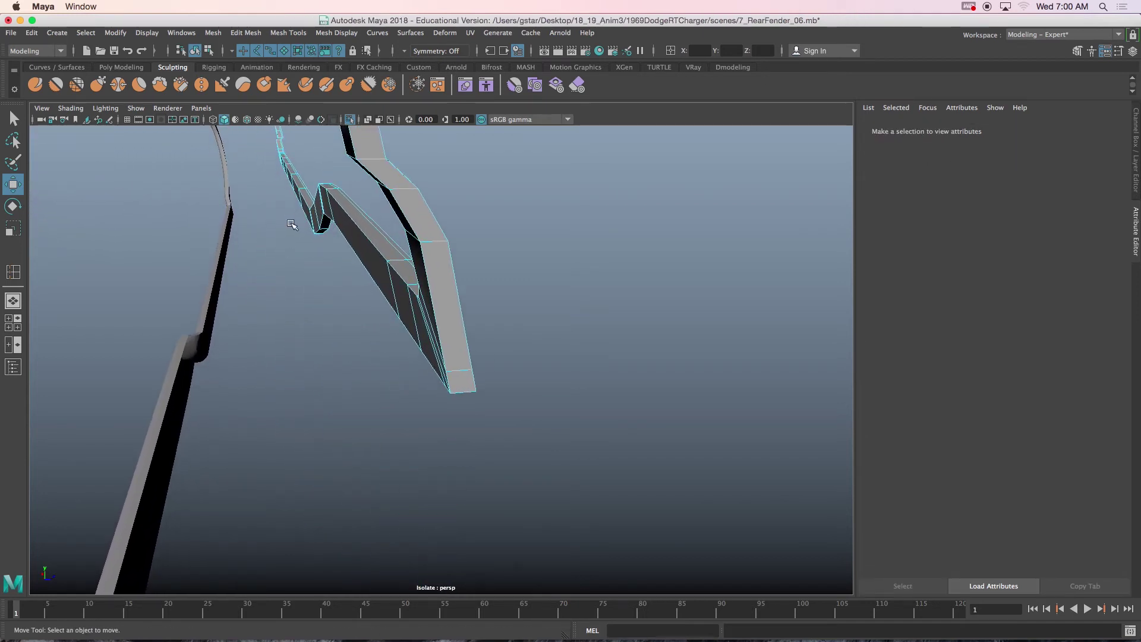
# Step: Turn off smooth preview on the original ring and preview the copied ring smoothed for comparison
pyautogui.click(206, 326)
pyautogui.keyDown('alt'); pyautogui.moveTo(199, 349); pyautogui.dragTo(211, 355); pyautogui.keyUp('alt')
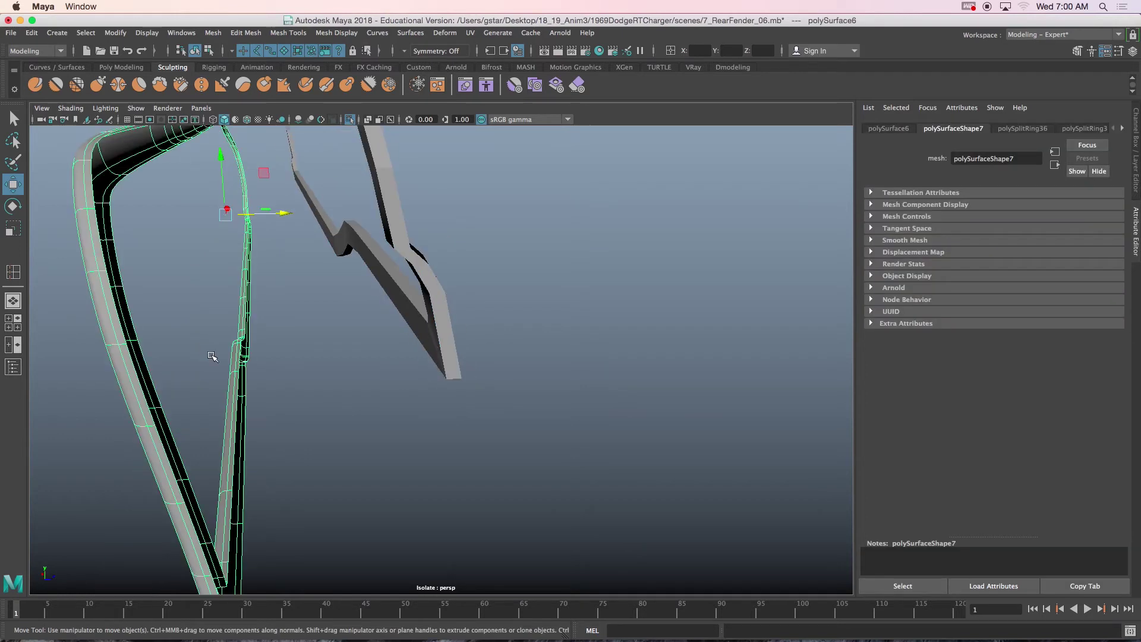
pyautogui.press('1')
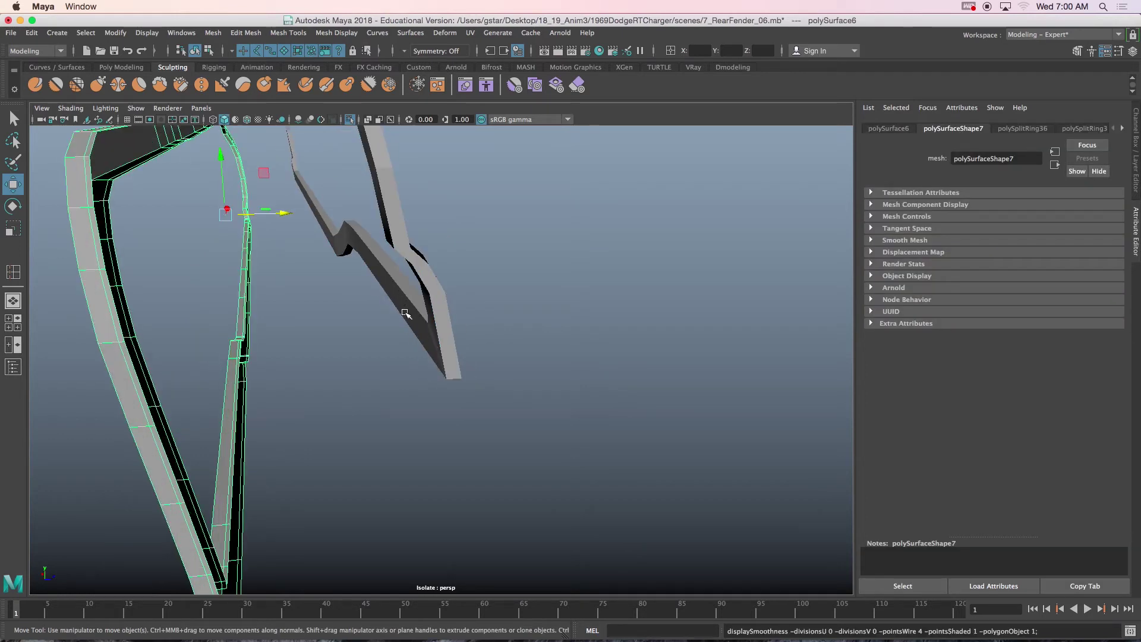
pyautogui.click(405, 313)
pyautogui.keyDown('alt'); pyautogui.moveTo(338, 283); pyautogui.dragTo(373, 294, button='middle'); pyautogui.keyUp('alt')
pyautogui.keyDown('alt'); pyautogui.moveTo(372, 294); pyautogui.dragTo(552, 292); pyautogui.keyUp('alt')
pyautogui.press('3')
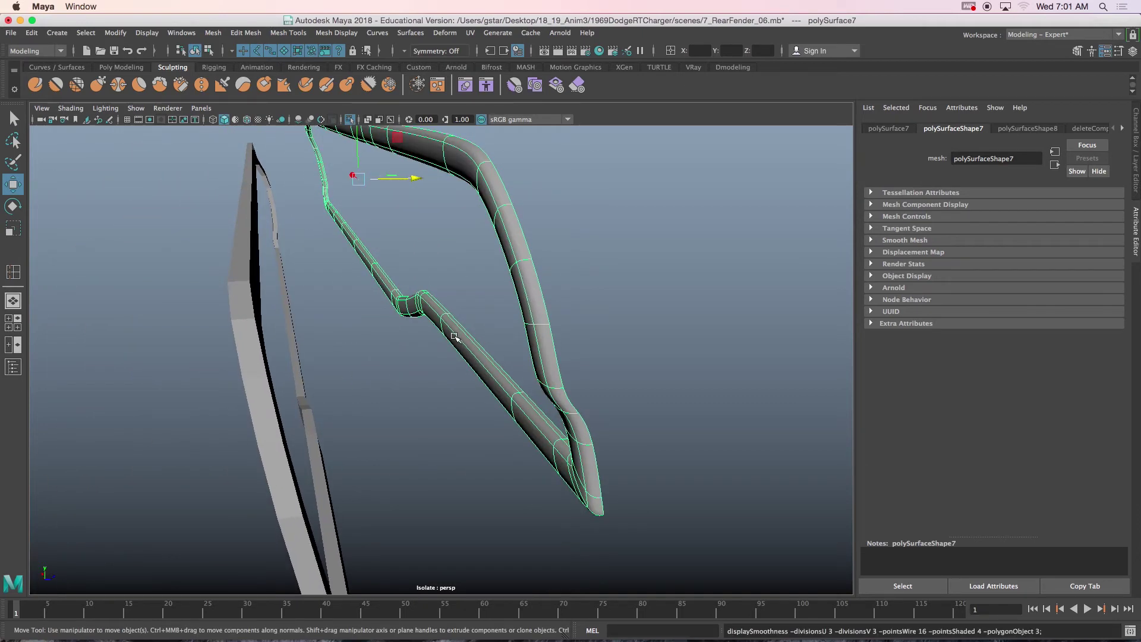
# Step: Turn off the copied ring's smooth preview and delete the remaining narrow face loop along its back edge
pyautogui.scroll(3, 455, 339)
pyautogui.moveTo(464, 337); pyautogui.dragTo(464, 270, button='right')
pyautogui.press('1')
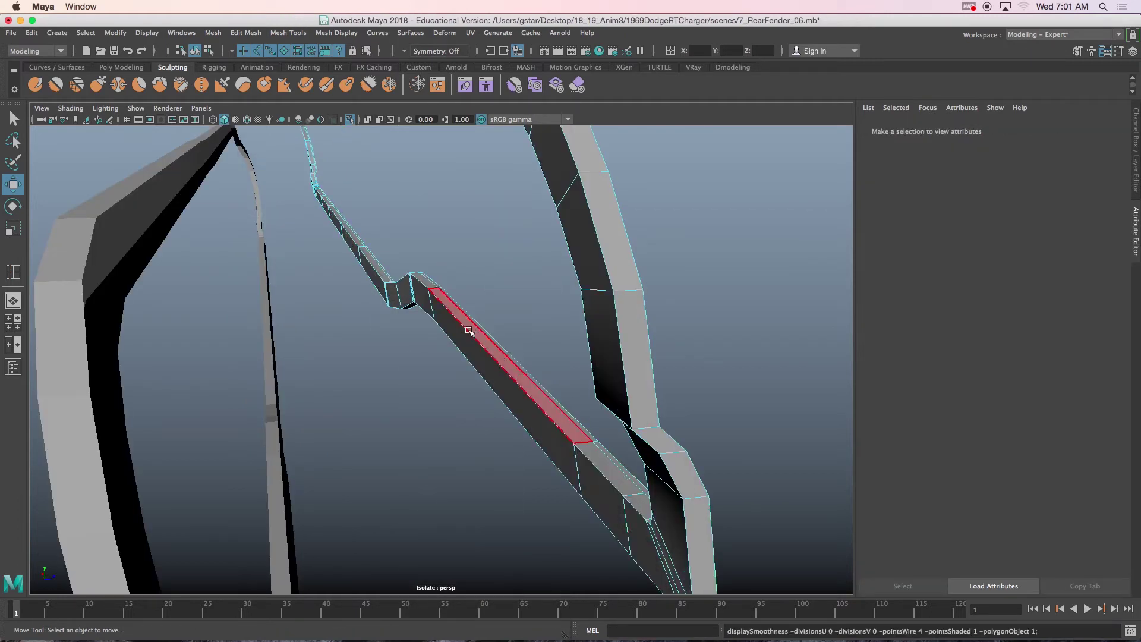
pyautogui.click(589, 429)
pyautogui.doubleClick(581, 423)
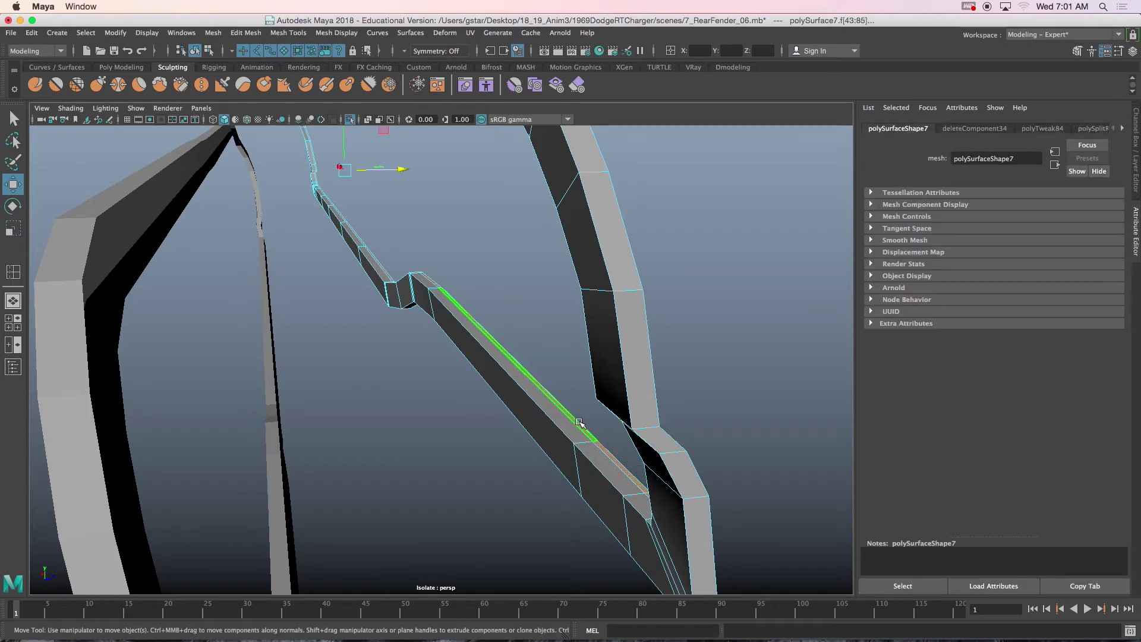
pyautogui.click(580, 425)
pyautogui.scroll(-3, 581, 425)
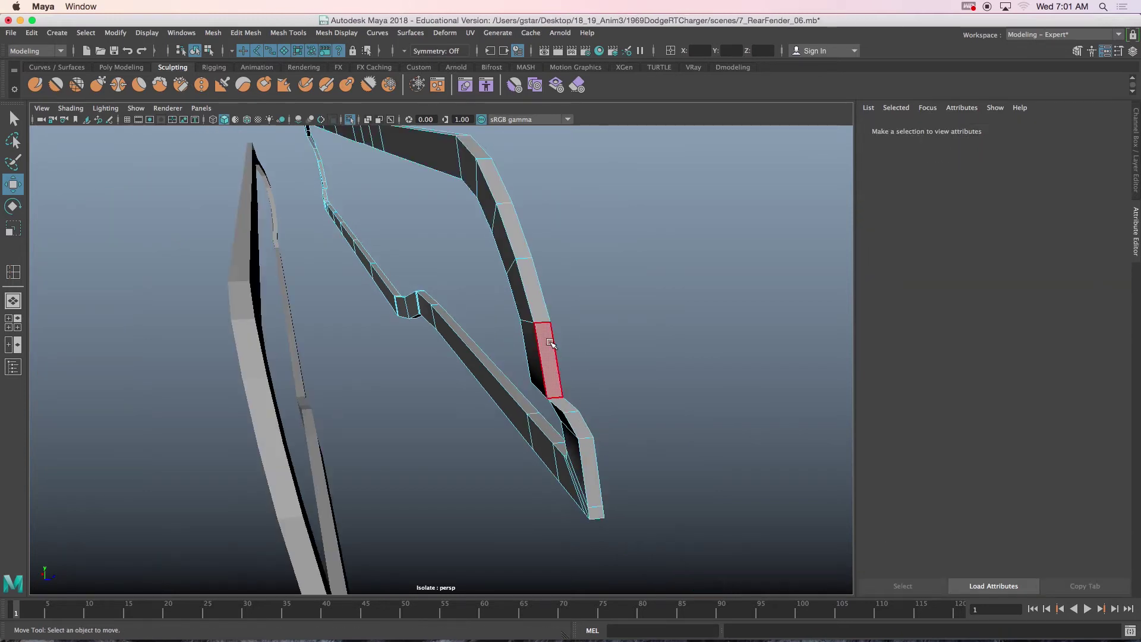
# Step: Examine the copied ring's remaining faces and bent fender-end corner from several angles
pyautogui.keyDown('alt'); pyautogui.moveTo(549, 335); pyautogui.dragTo(539, 331); pyautogui.keyUp('alt')
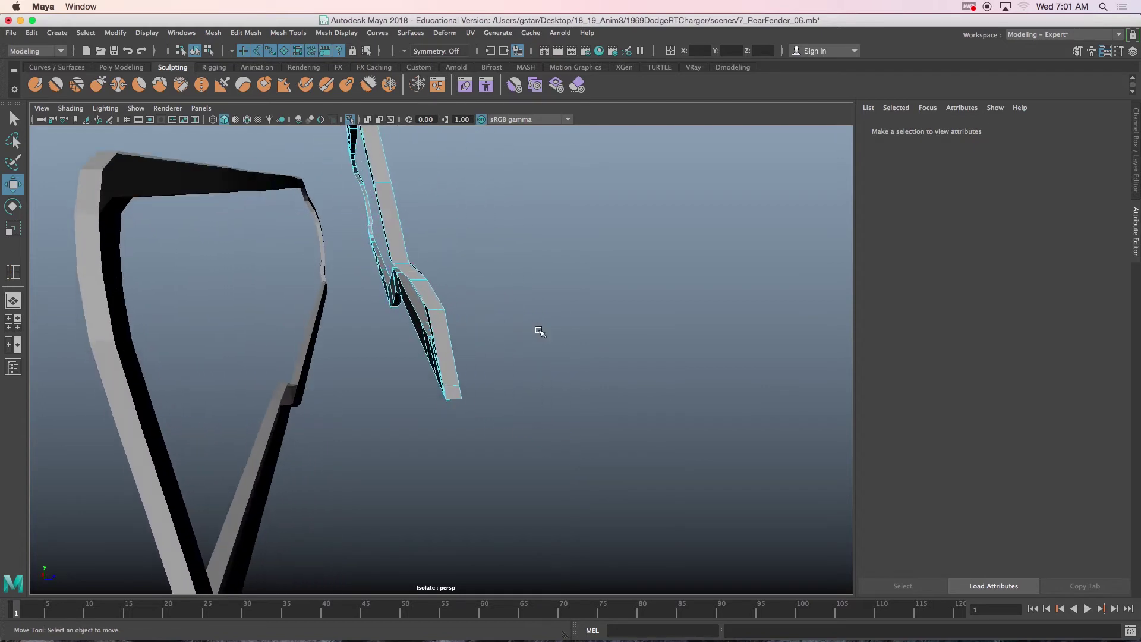
pyautogui.keyDown('alt'); pyautogui.moveTo(540, 331); pyautogui.dragTo(540, 353, button='middle'); pyautogui.keyUp('alt')
pyautogui.keyDown('alt'); pyautogui.moveTo(540, 353); pyautogui.dragTo(540, 353); pyautogui.keyUp('alt')
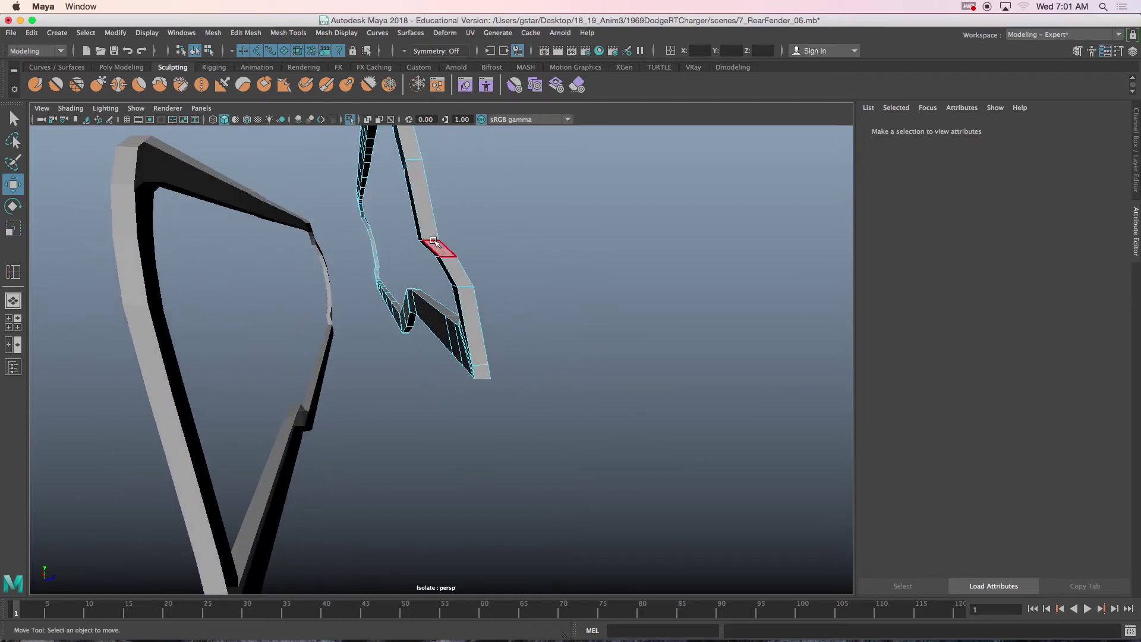
pyautogui.scroll(-4, 434, 241)
pyautogui.keyDown('alt'); pyautogui.moveTo(432, 251); pyautogui.dragTo(444, 255); pyautogui.keyUp('alt')
pyautogui.scroll(4, 479, 271)
pyautogui.keyDown('alt'); pyautogui.moveTo(494, 269); pyautogui.dragTo(482, 297, button='middle'); pyautogui.keyUp('alt')
pyautogui.keyDown('alt'); pyautogui.moveTo(472, 268); pyautogui.dragTo(468, 268); pyautogui.keyUp('alt')
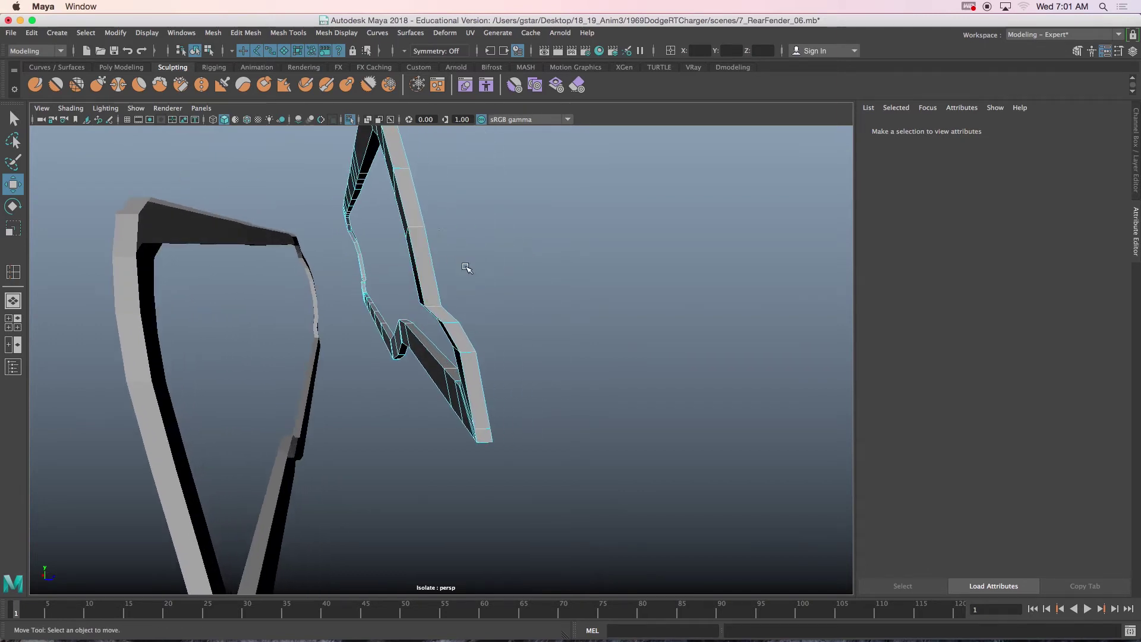
pyautogui.scroll(-3, 418, 220)
pyautogui.moveTo(335, 186); pyautogui.dragTo(589, 288)
pyautogui.scroll(3, 476, 268)
pyautogui.click(442, 271)
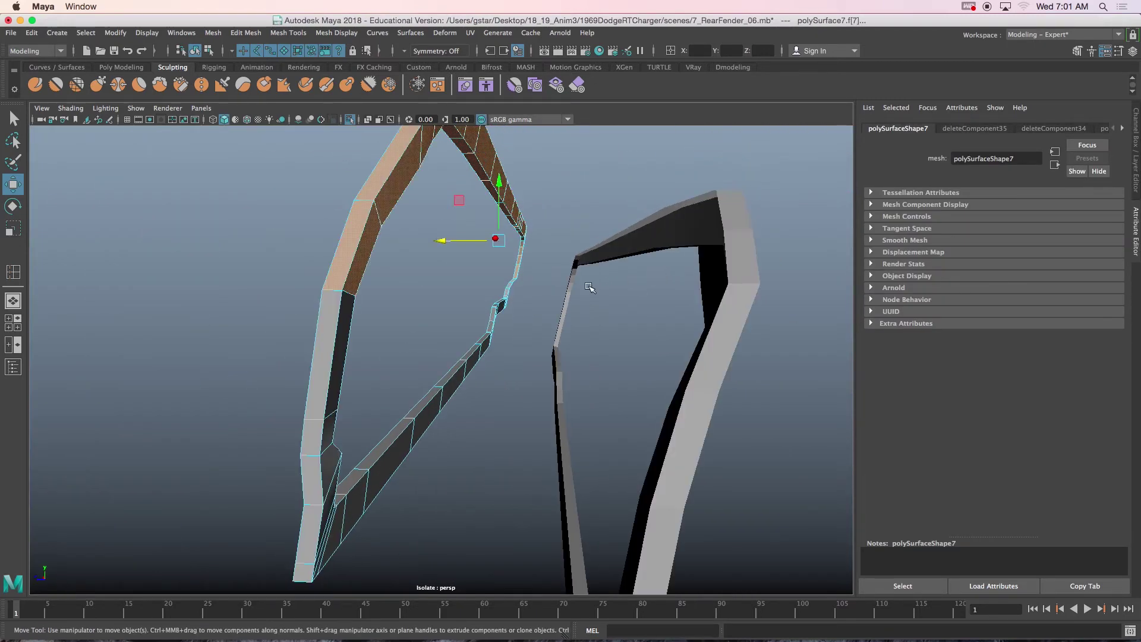
# Step: Delete the crosswise edge just above the bent fender-end corner of the copied ring
pyautogui.keyDown('alt'); pyautogui.moveTo(423, 244); pyautogui.dragTo(444, 247); pyautogui.keyUp('alt')
pyautogui.keyDown('alt'); pyautogui.moveTo(453, 300); pyautogui.dragTo(399, 273); pyautogui.keyUp('alt')
pyautogui.moveTo(398, 270); pyautogui.dragTo(397, 239, button='right')
pyautogui.click(399, 232)
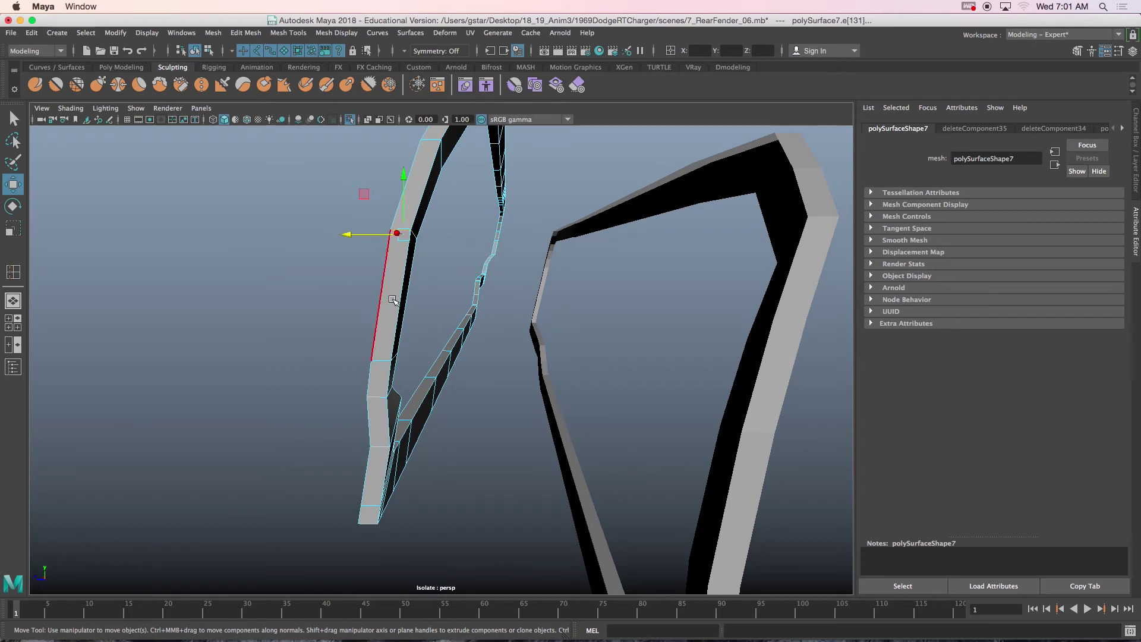
pyautogui.keyDown('alt'); pyautogui.moveTo(383, 378); pyautogui.dragTo(378, 378); pyautogui.keyUp('alt')
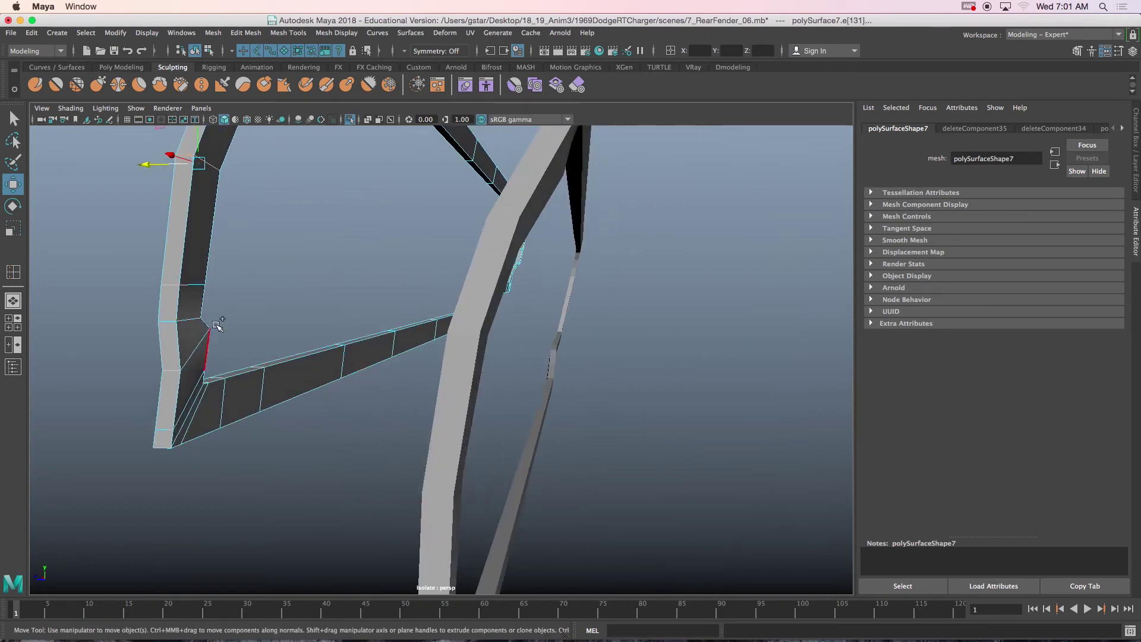
pyautogui.keyDown('alt'); pyautogui.moveTo(202, 338); pyautogui.dragTo(384, 324); pyautogui.keyUp('alt')
pyautogui.keyDown('alt'); pyautogui.moveTo(562, 345); pyautogui.dragTo(471, 336); pyautogui.keyUp('alt')
pyautogui.keyDown('alt'); pyautogui.moveTo(471, 336); pyautogui.dragTo(588, 350, button='middle'); pyautogui.keyUp('alt')
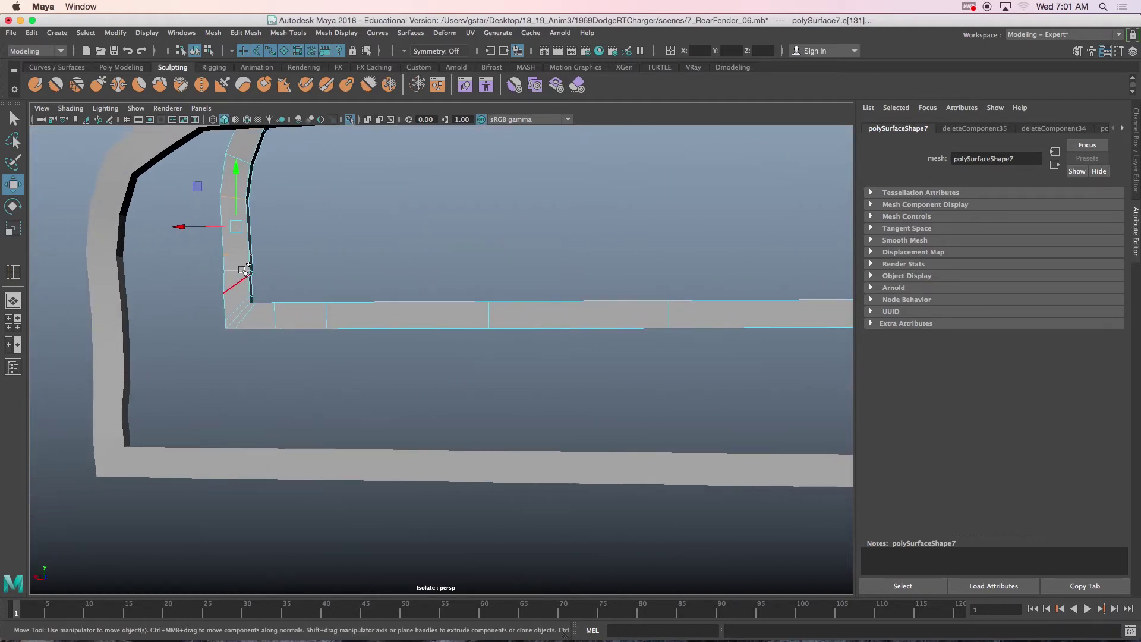
pyautogui.keyDown('alt'); pyautogui.moveTo(294, 287); pyautogui.dragTo(508, 337); pyautogui.keyUp('alt')
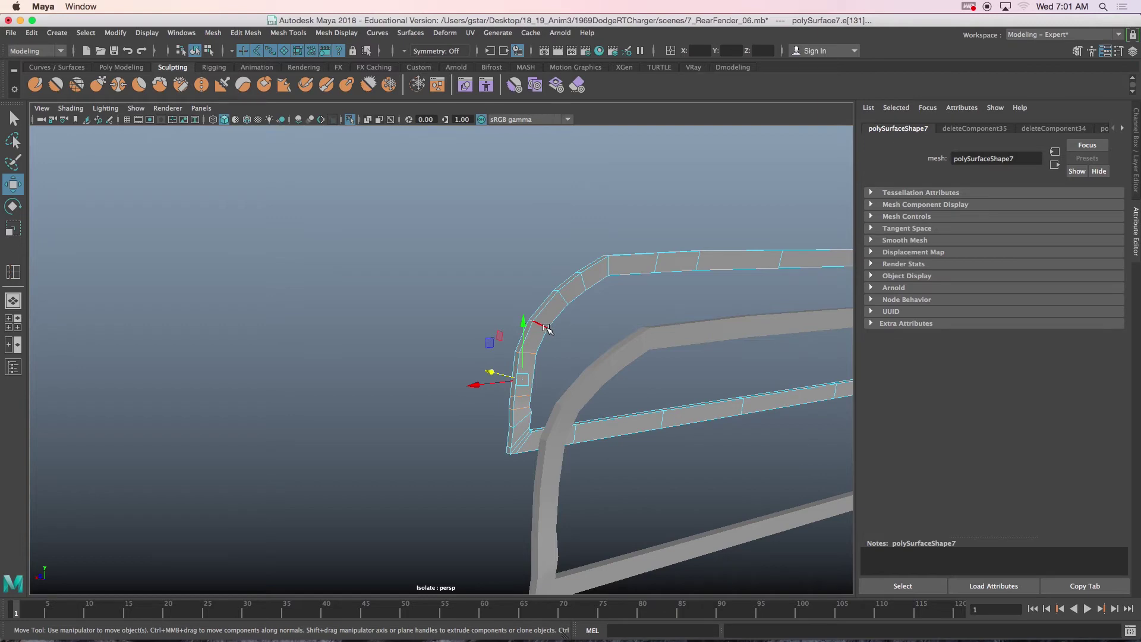
pyautogui.press('Delete')
pyautogui.keyDown('alt'); pyautogui.moveTo(570, 365); pyautogui.dragTo(476, 360); pyautogui.keyUp('alt')
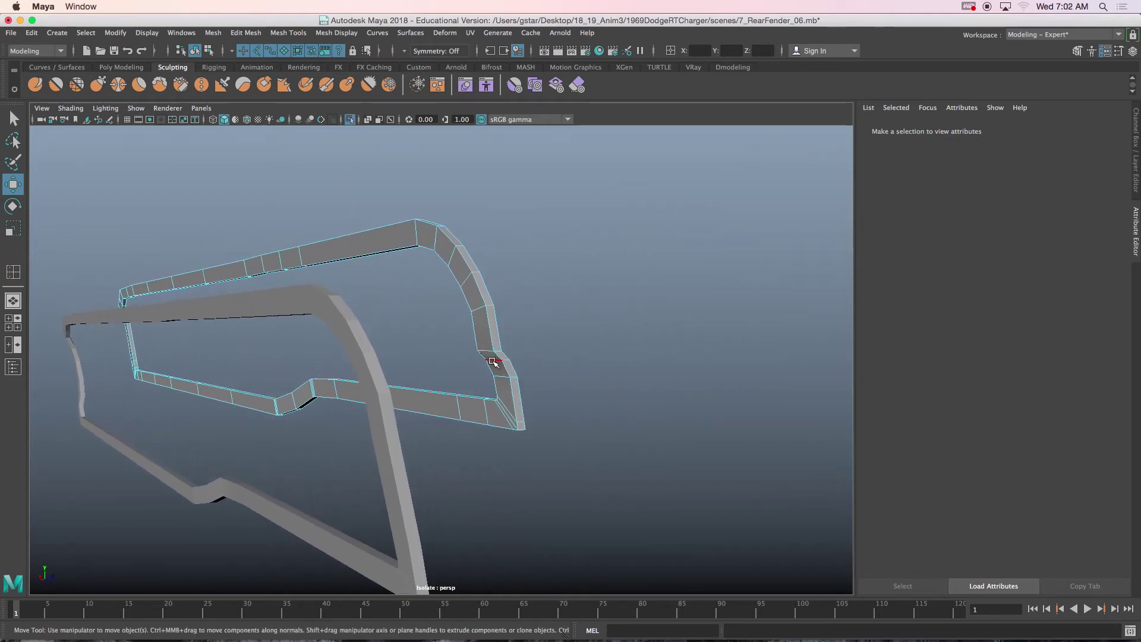
# Step: Delete the leftover edge at the kink of the copied ring's fender-end corner to straighten its inner side
pyautogui.click(493, 362)
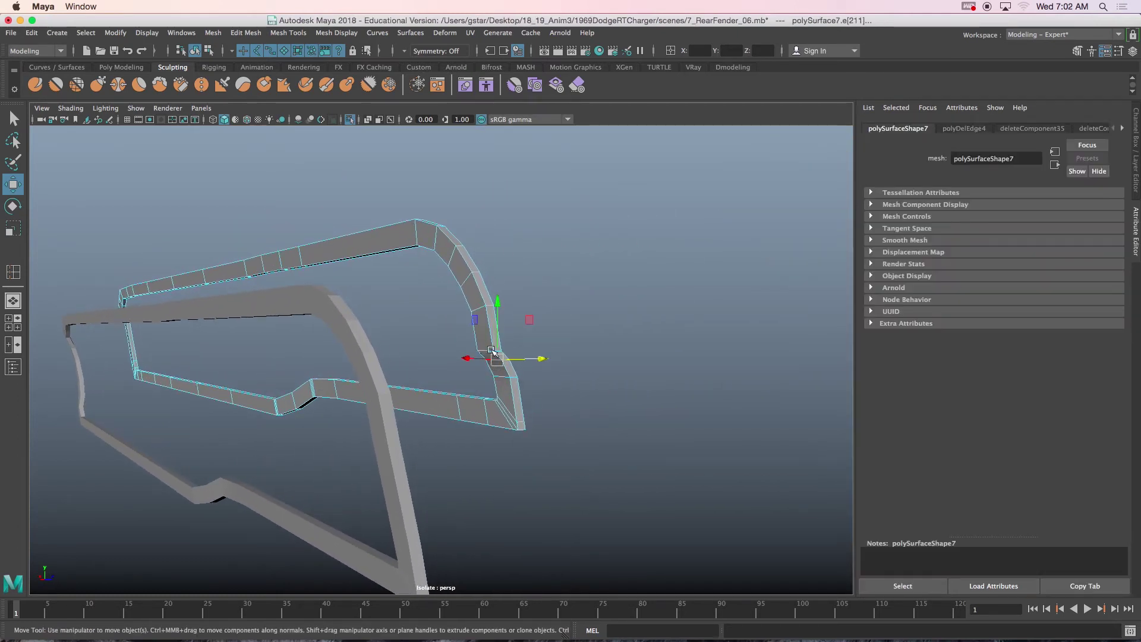
pyautogui.click(484, 350)
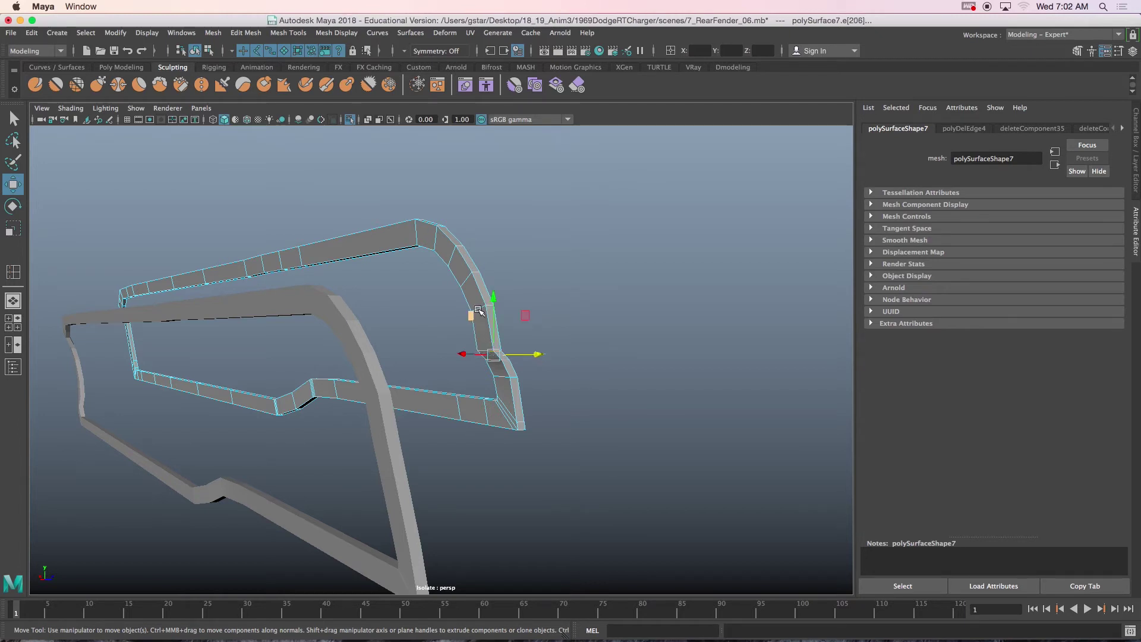
pyautogui.press('Delete')
pyautogui.keyDown('alt'); pyautogui.moveTo(503, 317); pyautogui.dragTo(395, 320); pyautogui.keyUp('alt')
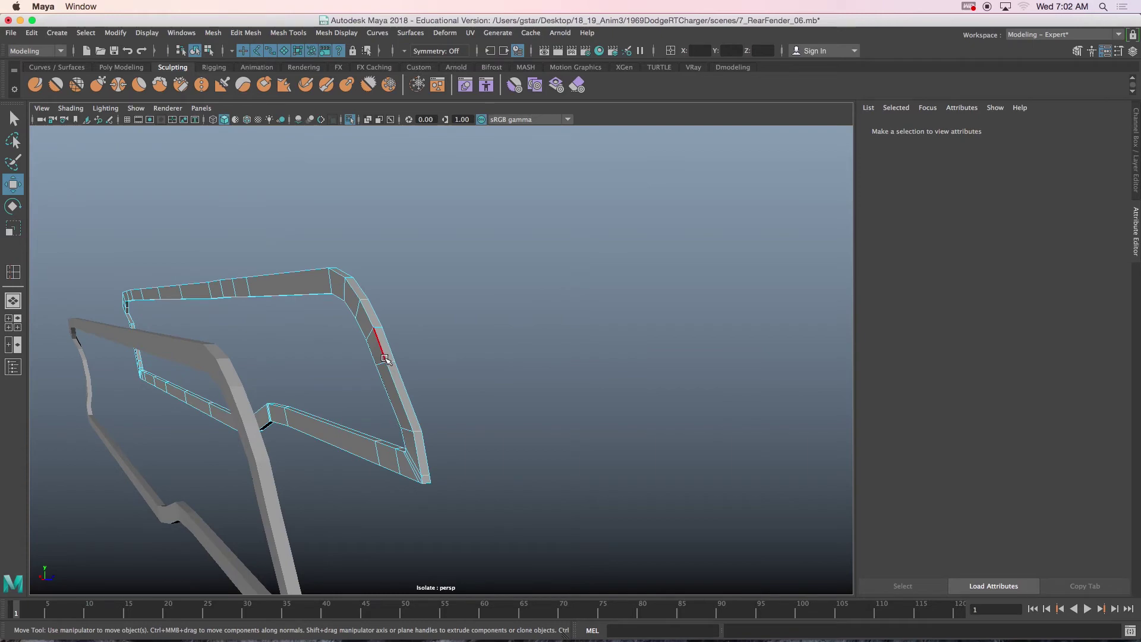
# Step: Extrude the original ring's inner edge loop towards the copied ring and raise the extruded edges
pyautogui.click(385, 359)
pyautogui.moveTo(385, 359)
pyautogui.keyDown('alt'); pyautogui.mouseDown()
pyautogui.moveTo(395, 376)
pyautogui.moveTo(404, 365)
pyautogui.mouseUp(); pyautogui.keyUp('alt')
pyautogui.click(375, 267)
pyautogui.rightClick(374, 266)
pyautogui.moveTo(375, 266); pyautogui.dragTo(374, 234, button='right')
pyautogui.keyDown('alt'); pyautogui.moveTo(417, 380); pyautogui.dragTo(393, 424); pyautogui.keyUp('alt')
pyautogui.keyDown('alt'); pyautogui.moveTo(393, 424); pyautogui.dragTo(417, 422, button='middle'); pyautogui.keyUp('alt')
pyautogui.keyDown('alt'); pyautogui.moveTo(418, 421); pyautogui.dragTo(299, 344); pyautogui.keyUp('alt')
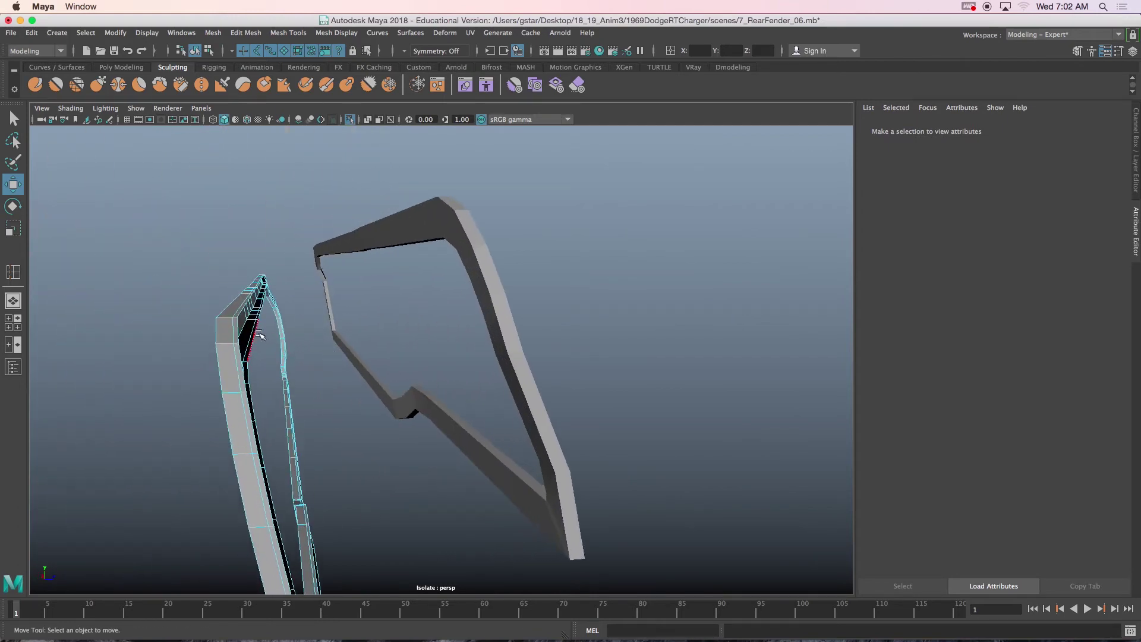
pyautogui.click(259, 339)
pyautogui.keyDown('alt'); pyautogui.moveTo(274, 358); pyautogui.dragTo(333, 365); pyautogui.keyUp('alt')
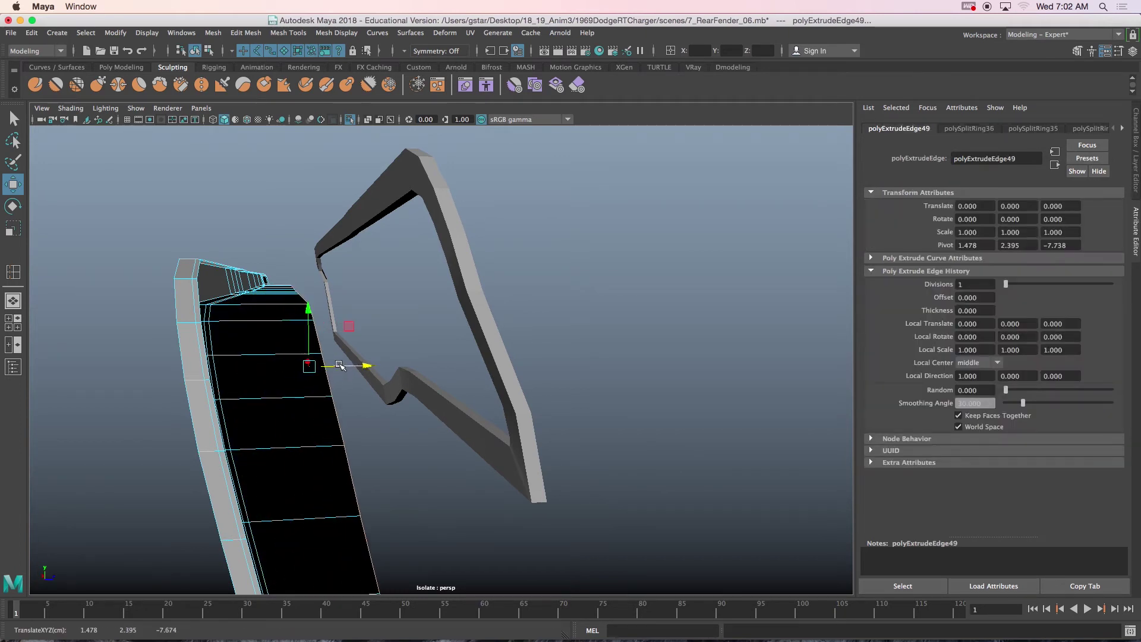
pyautogui.moveTo(311, 308); pyautogui.dragTo(311, 301)
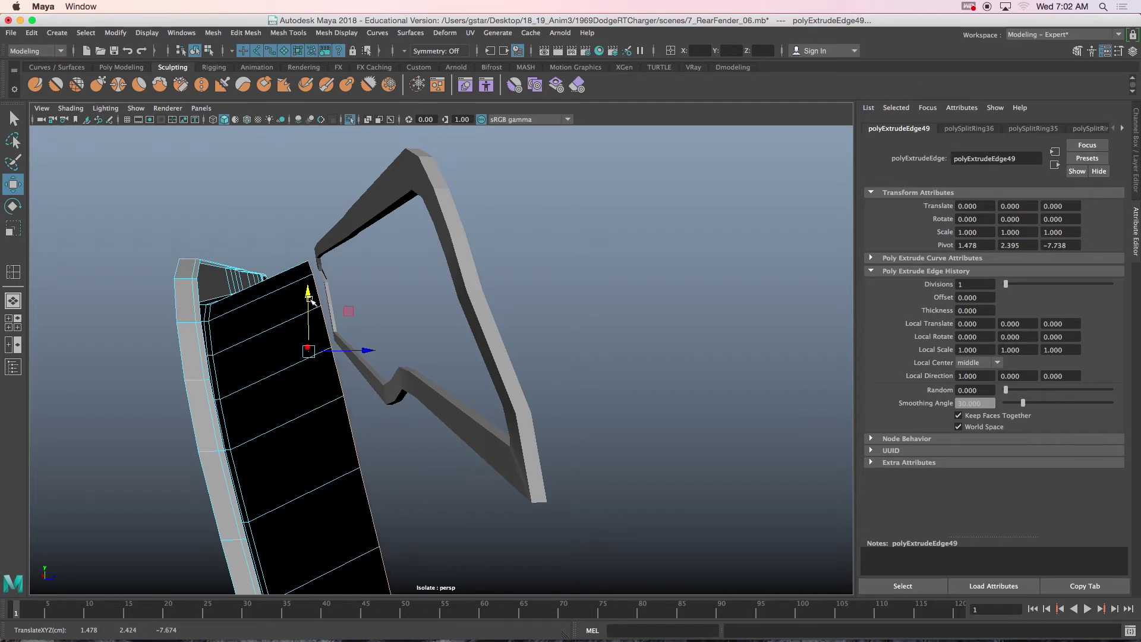
# Step: Show wireframes over the shaded rings and inspect the extruded strip from several angles
pyautogui.keyDown('alt'); pyautogui.moveTo(319, 373); pyautogui.dragTo(324, 388); pyautogui.keyUp('alt')
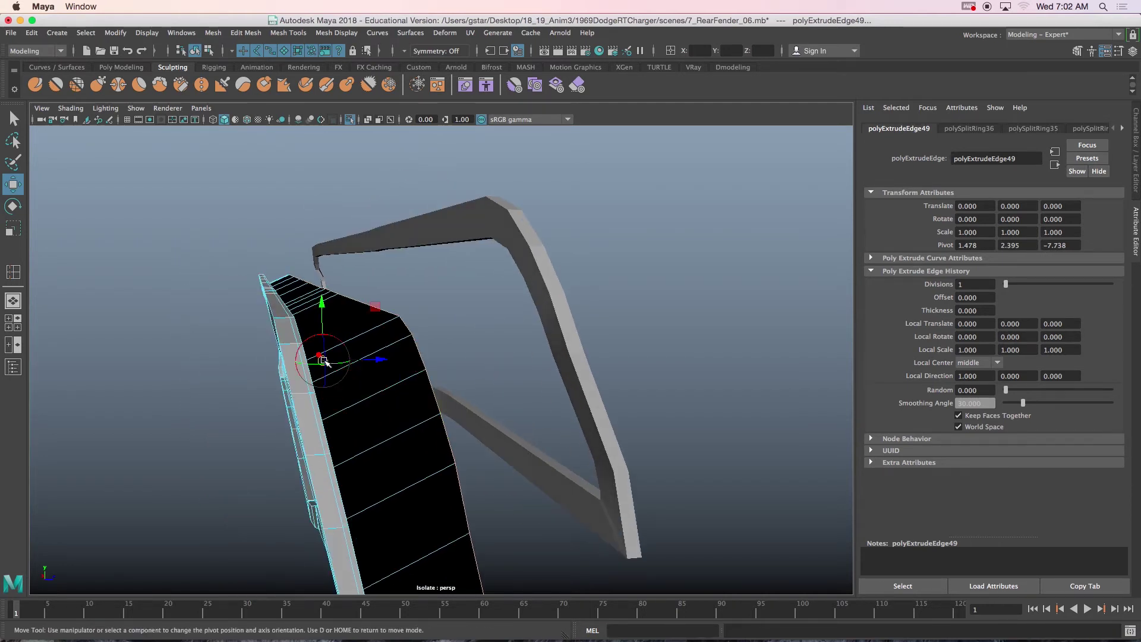
pyautogui.keyDown('alt'); pyautogui.moveTo(397, 318); pyautogui.dragTo(404, 358); pyautogui.keyUp('alt')
pyautogui.click(247, 118)
pyautogui.keyDown('alt'); pyautogui.moveTo(469, 331); pyautogui.dragTo(408, 322); pyautogui.keyUp('alt')
pyautogui.keyDown('alt'); pyautogui.moveTo(479, 323); pyautogui.dragTo(247, 321, button='middle'); pyautogui.keyUp('alt')
pyautogui.keyDown('alt'); pyautogui.moveTo(318, 337); pyautogui.dragTo(369, 319); pyautogui.keyUp('alt')
pyautogui.keyDown('alt'); pyautogui.moveTo(369, 319); pyautogui.dragTo(374, 332, button='middle'); pyautogui.keyUp('alt')
pyautogui.keyDown('alt'); pyautogui.moveTo(374, 331); pyautogui.dragTo(471, 351); pyautogui.keyUp('alt')
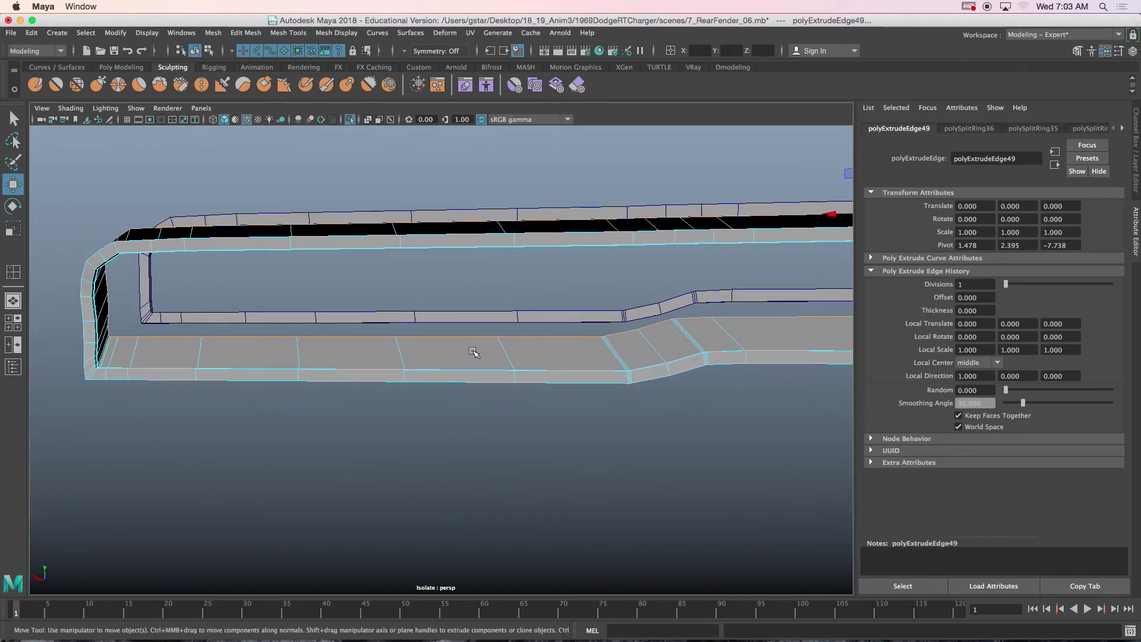
# Step: Scale the extruded edge loop to about 0.93 horizontally and about 0.83 vertically to approach the copied ring's outline
pyautogui.press('r')
pyautogui.press('f')
pyautogui.keyDown('alt'); pyautogui.moveTo(462, 343); pyautogui.dragTo(426, 330, button='middle'); pyautogui.keyUp('alt')
pyautogui.moveTo(504, 279); pyautogui.dragTo(506, 275)
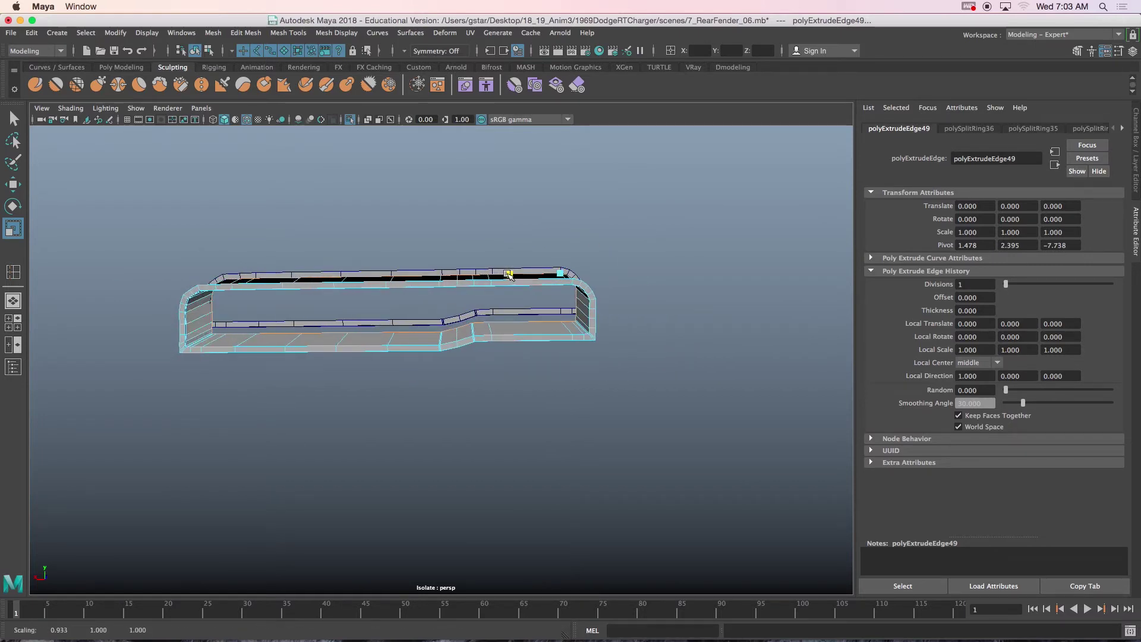
pyautogui.keyDown('alt'); pyautogui.moveTo(507, 284); pyautogui.dragTo(510, 289); pyautogui.keyUp('alt')
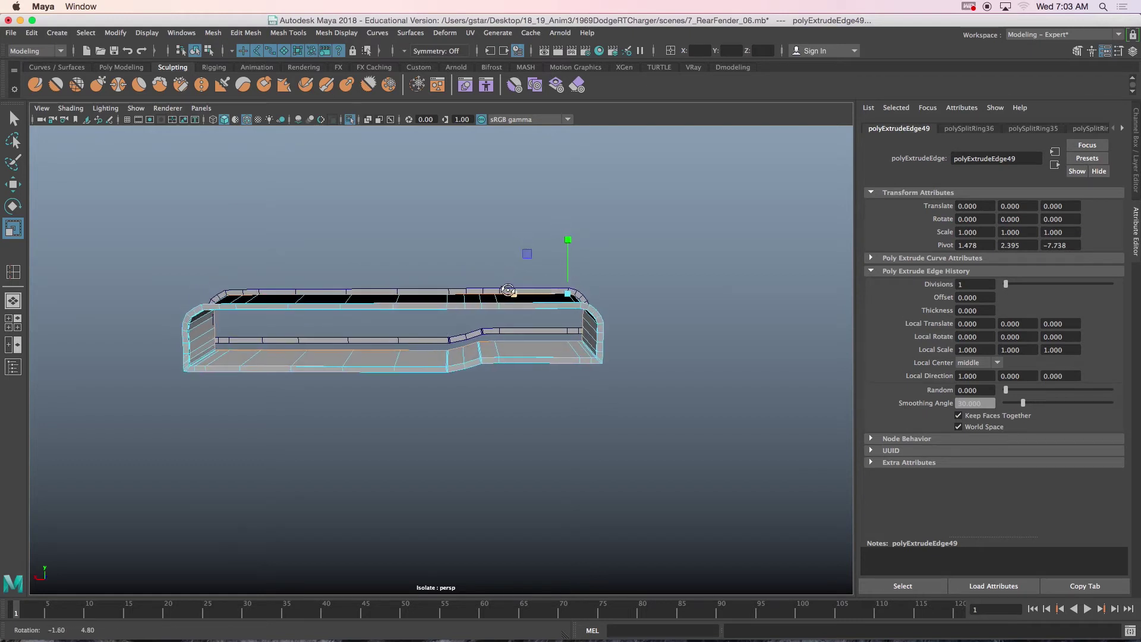
pyautogui.moveTo(568, 242); pyautogui.dragTo(569, 242)
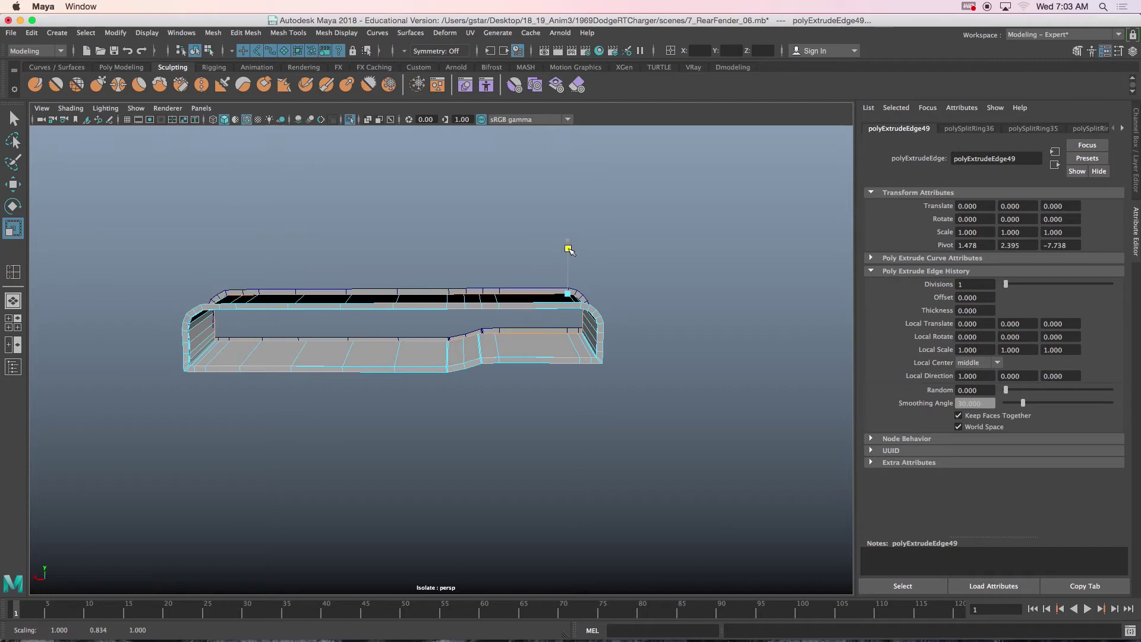
pyautogui.scroll(5, 502, 326)
# Step: Raise the extruded edge loop to the copied ring's upper edge and scale it vertically by about 1.17
pyautogui.press('w')
pyautogui.keyDown('alt'); pyautogui.moveTo(539, 321); pyautogui.dragTo(489, 324); pyautogui.keyUp('alt')
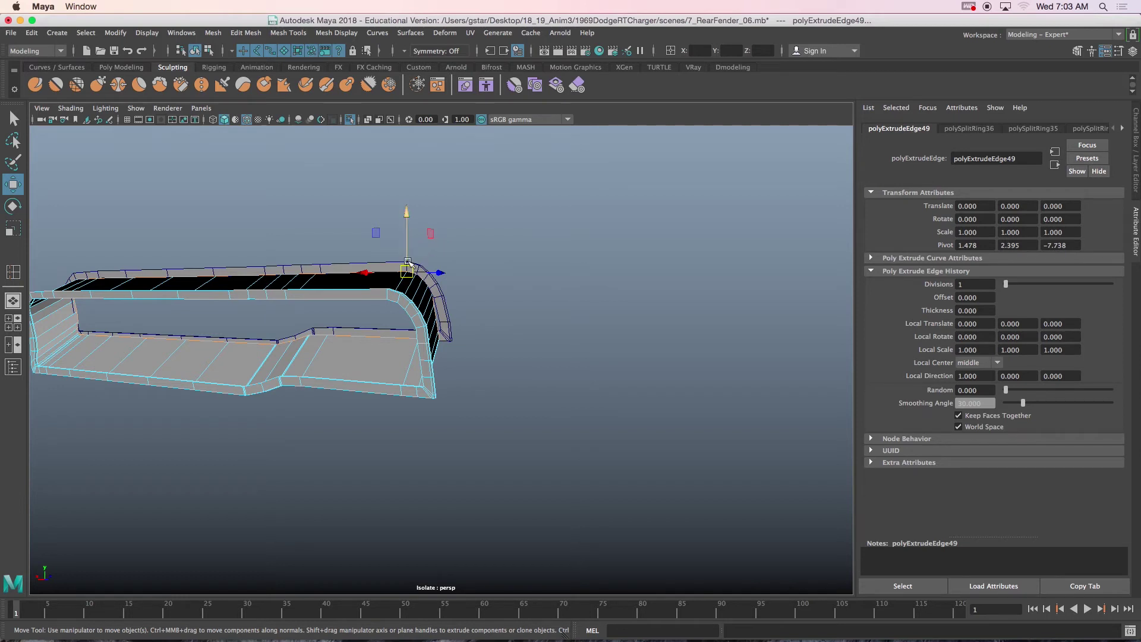
pyautogui.moveTo(408, 270); pyautogui.dragTo(407, 262)
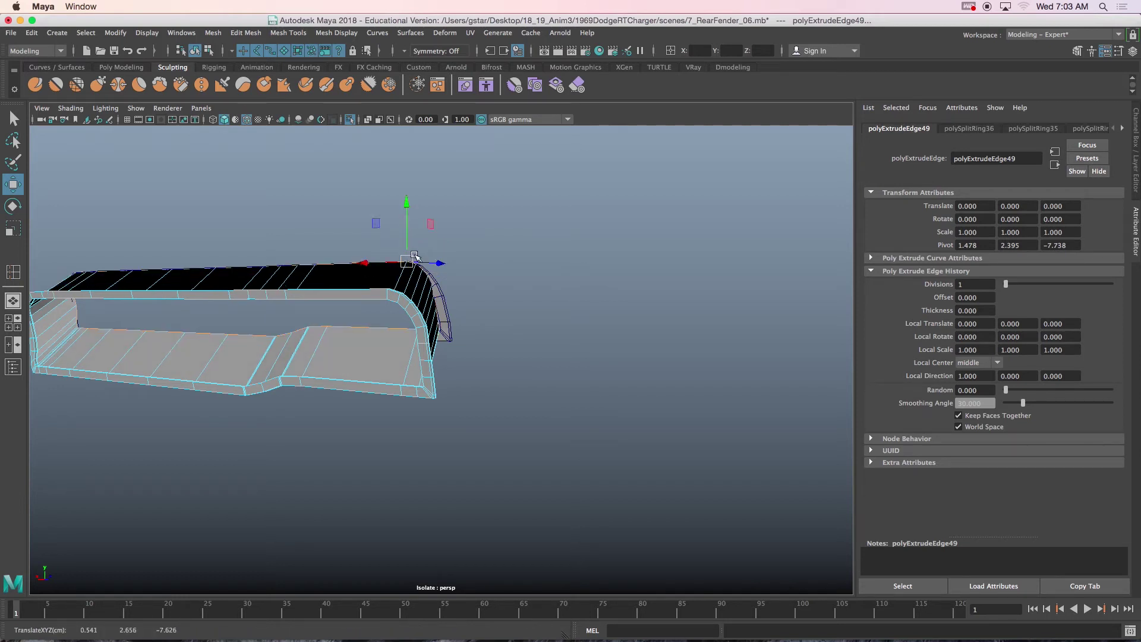
pyautogui.press('r')
pyautogui.moveTo(408, 209); pyautogui.dragTo(410, 205)
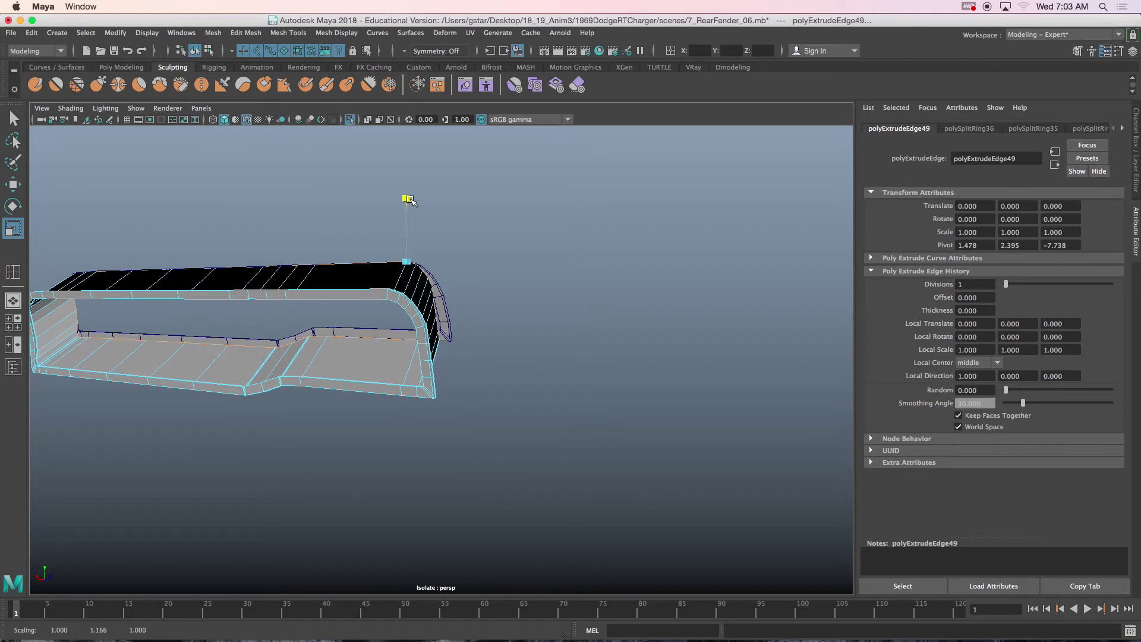
pyautogui.keyDown('alt'); pyautogui.moveTo(407, 233); pyautogui.dragTo(563, 221); pyautogui.keyUp('alt')
pyautogui.keyDown('alt'); pyautogui.moveTo(448, 277); pyautogui.dragTo(374, 268); pyautogui.keyUp('alt')
pyautogui.keyDown('alt'); pyautogui.moveTo(374, 268); pyautogui.dragTo(395, 297, button='middle'); pyautogui.keyUp('alt')
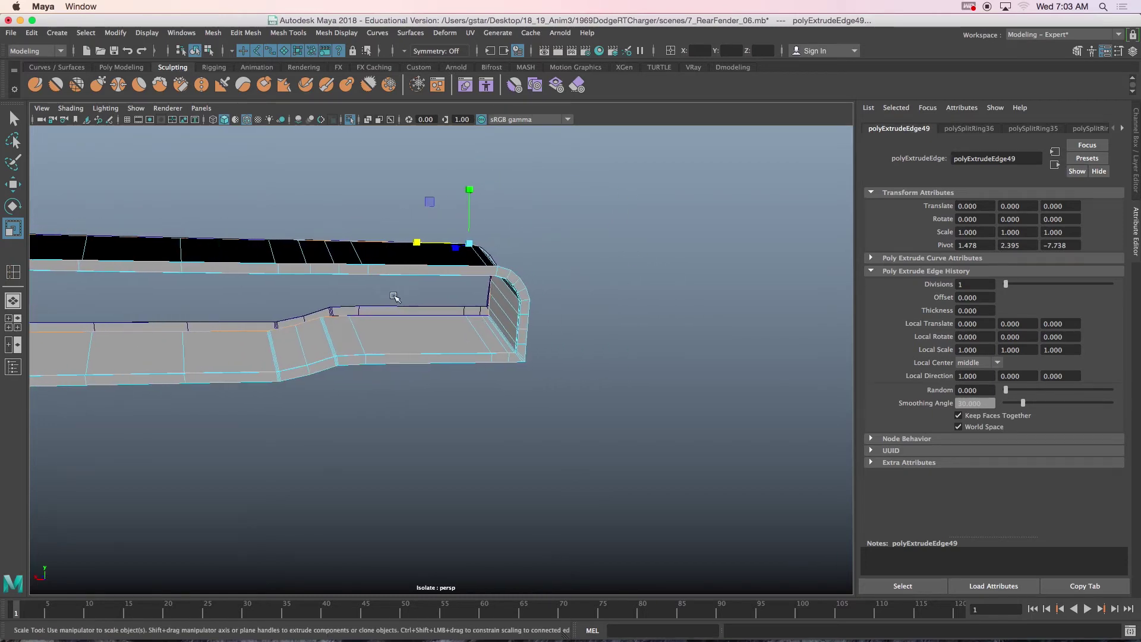
pyautogui.scroll(5, 395, 296)
pyautogui.keyDown('alt'); pyautogui.moveTo(420, 295); pyautogui.dragTo(602, 301); pyautogui.keyUp('alt')
# Step: Undo the scaling, moving and extrusion of the original ring's inner edge loop
pyautogui.hotkey('ctrl', 'z')
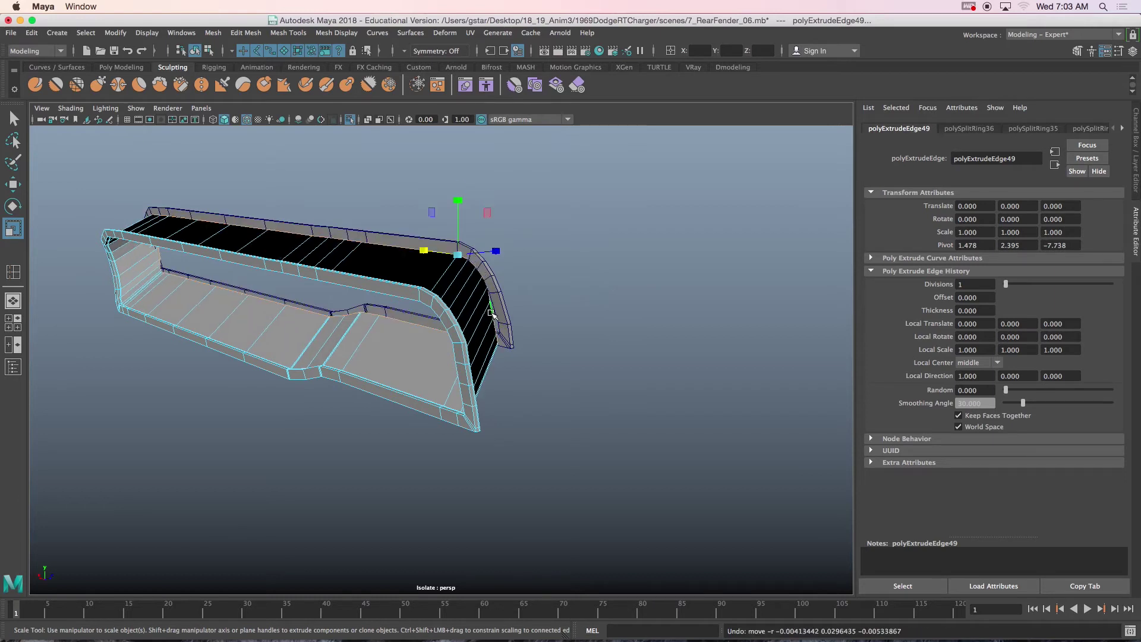
pyautogui.hotkey('ctrl', 'z')
pyautogui.hotkey('ctrl', 'z')
pyautogui.hotkey('ctrl', 'z')
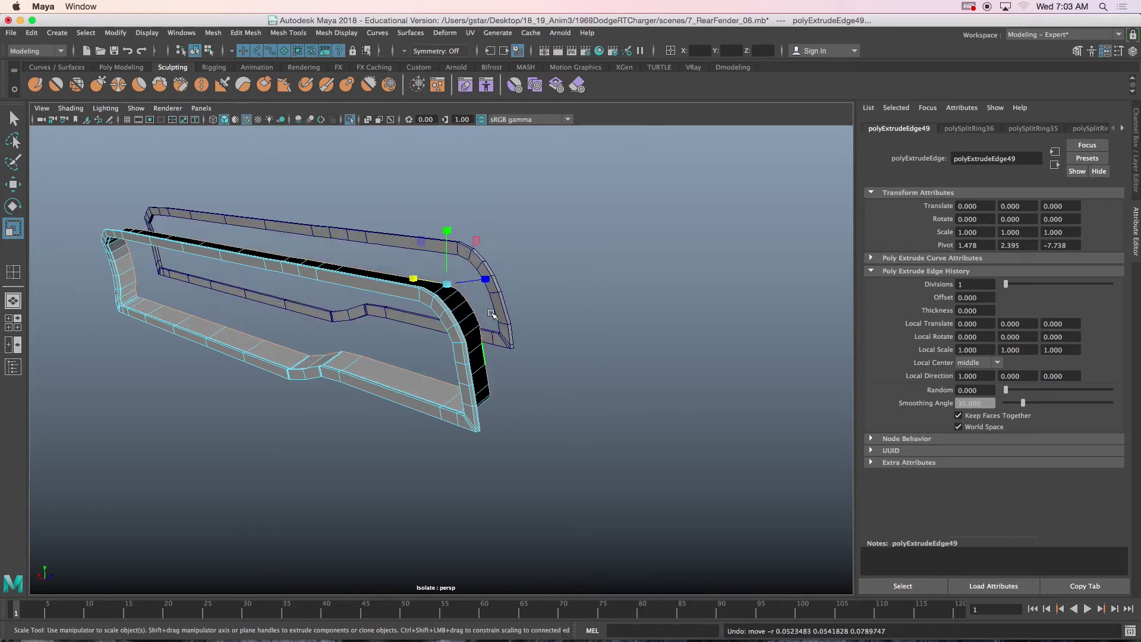
pyautogui.hotkey('ctrl', 'z')
pyautogui.hotkey('ctrl', 'z')
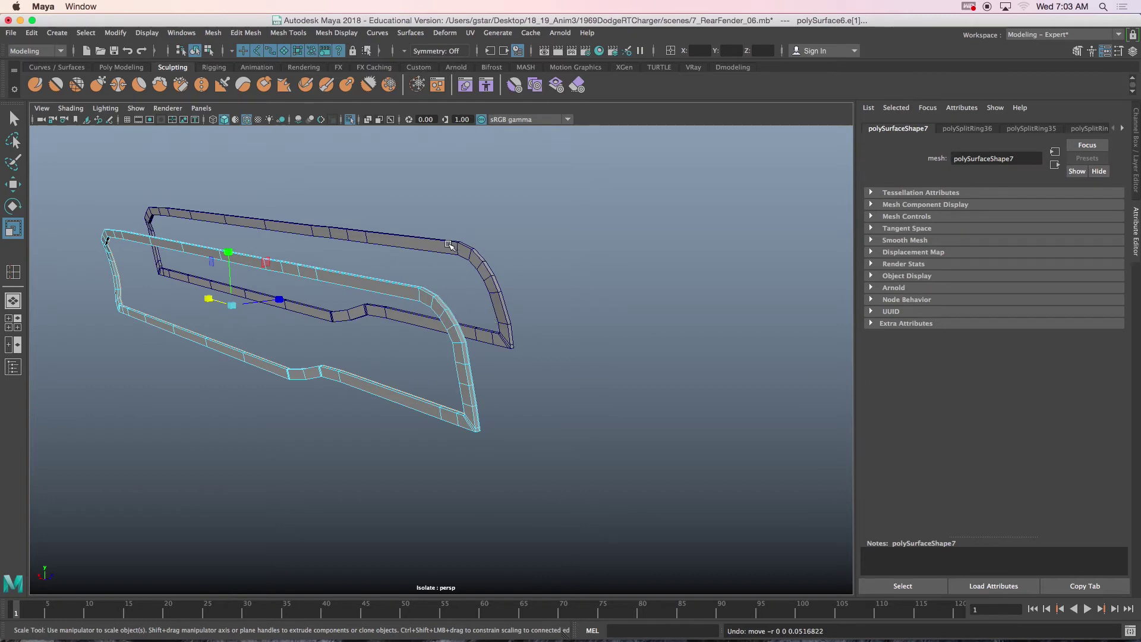
# Step: Select the smaller copied ring as a whole object and delete it
pyautogui.moveTo(448, 244); pyautogui.dragTo(505, 230, button='right')
pyautogui.click(454, 249)
pyautogui.moveTo(453, 291)
pyautogui.keyDown('alt'); pyautogui.mouseDown()
pyautogui.moveTo(407, 290)
pyautogui.moveTo(461, 290)
pyautogui.mouseUp(); pyautogui.keyUp('alt')
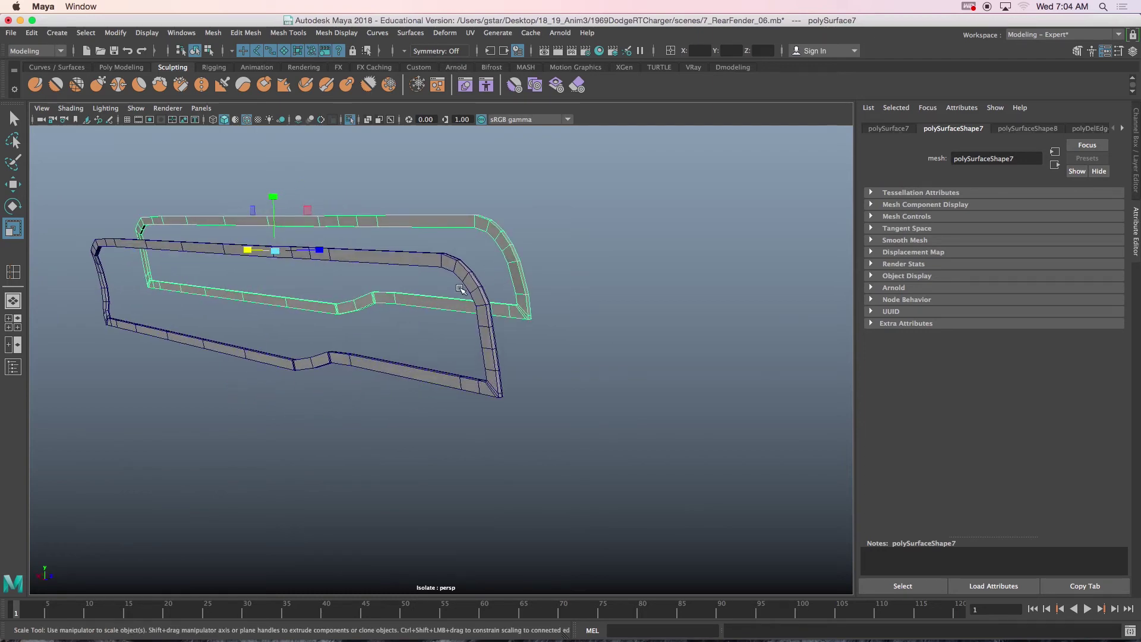
pyautogui.press('Delete')
# Step: Duplicate the original ring, scale the duplicate uniformly to about 0.92 and raise it to the red taillight's lower border in the back view
pyautogui.click(460, 272)
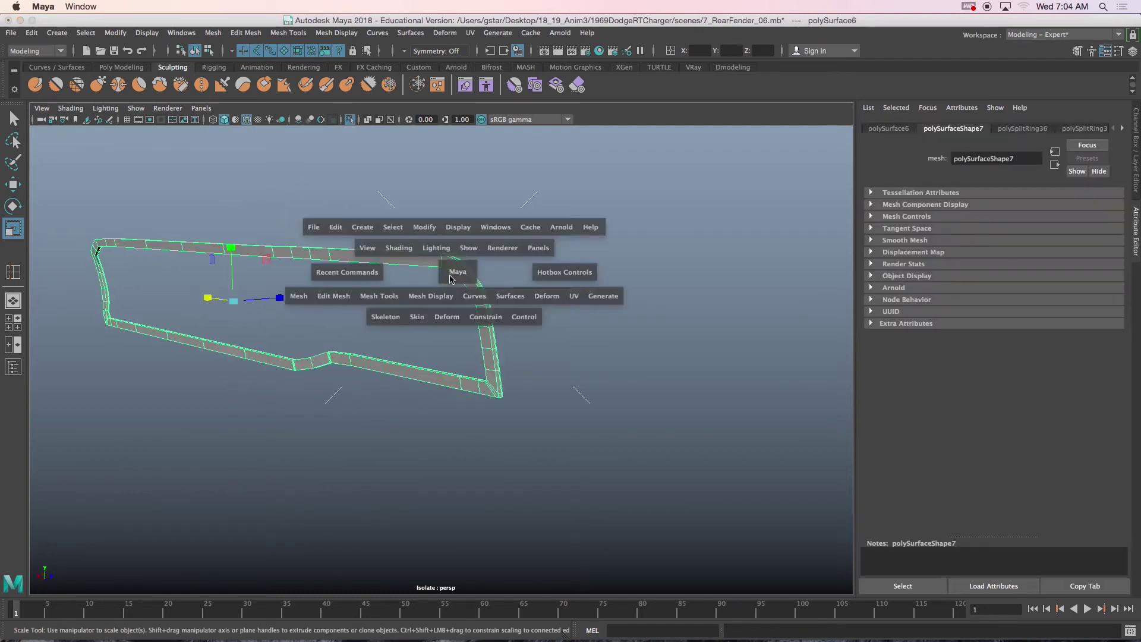
pyautogui.press('space')
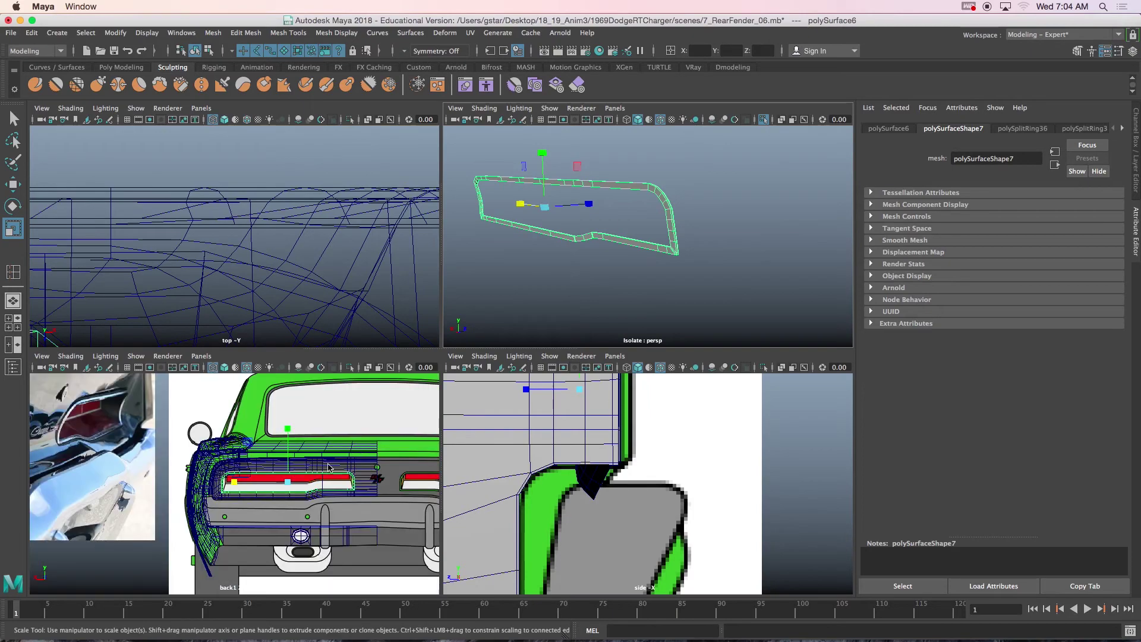
pyautogui.press('space')
pyautogui.scroll(6, 330, 425)
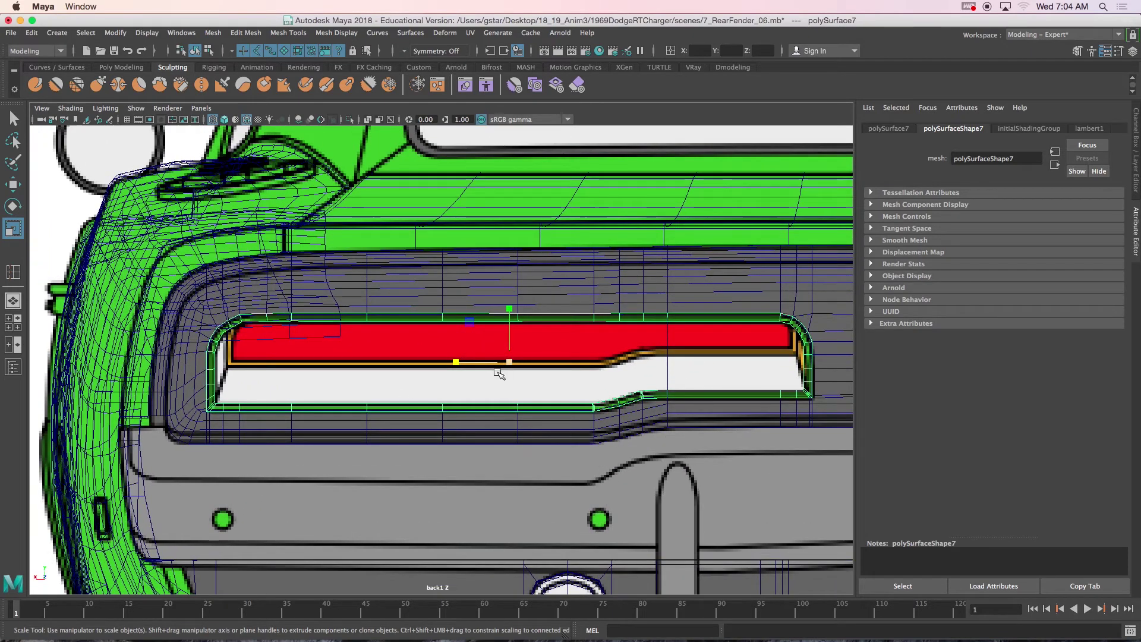
pyautogui.moveTo(508, 362); pyautogui.dragTo(482, 365)
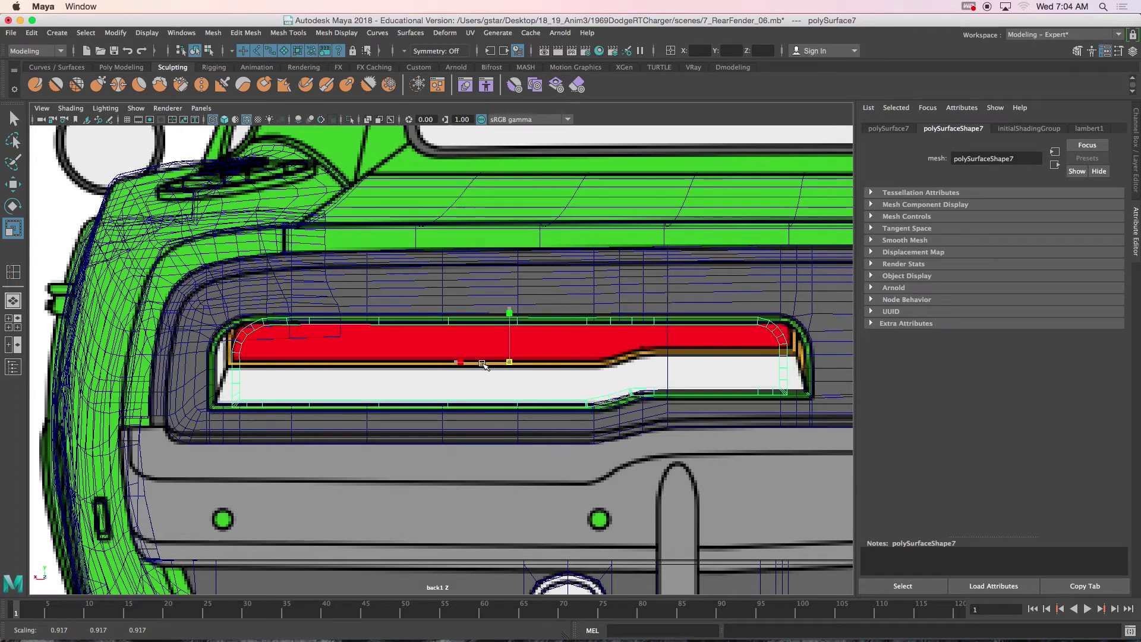
pyautogui.press('w')
pyautogui.moveTo(510, 316); pyautogui.dragTo(515, 274)
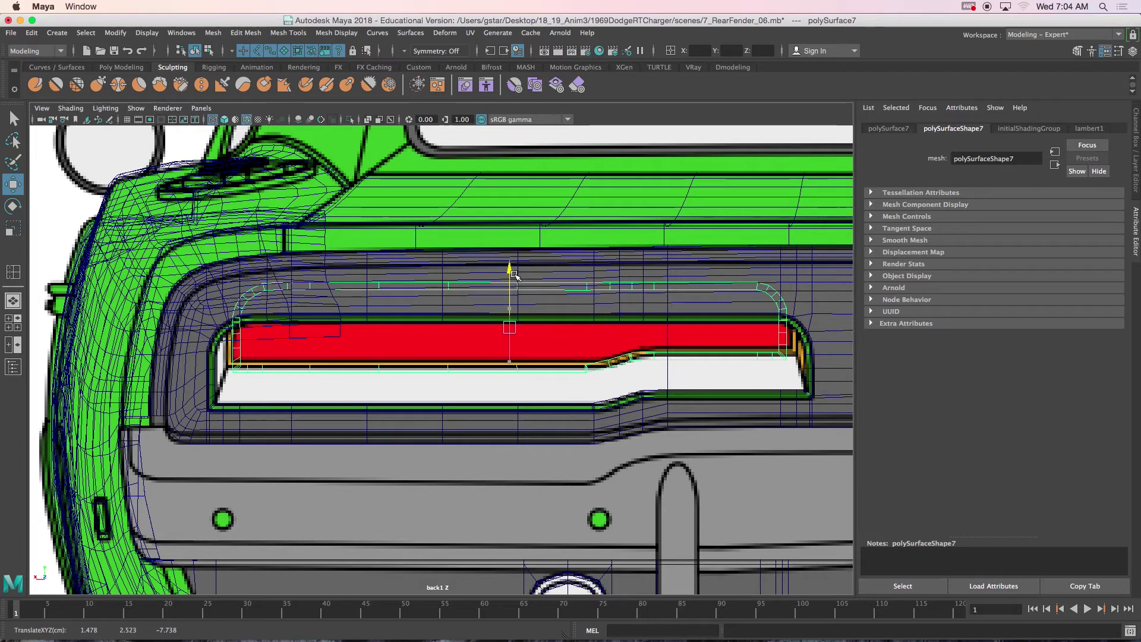
# Step: Try scaling the duplicate ring vertically by about 0.87 and undo the scaling
pyautogui.press('r')
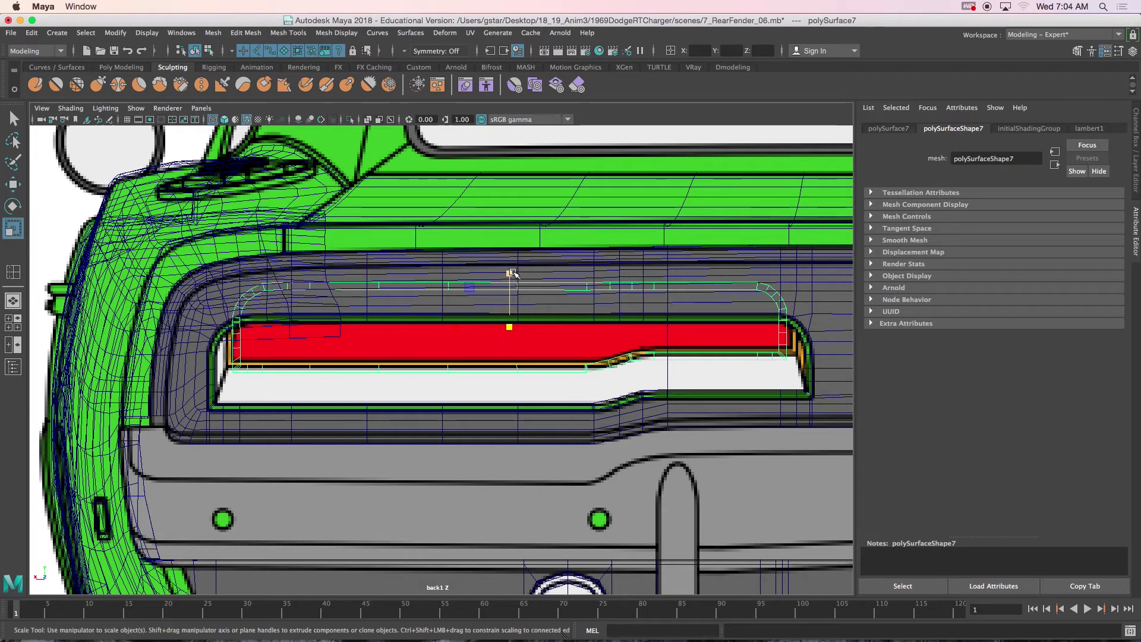
pyautogui.moveTo(510, 272); pyautogui.dragTo(510, 282)
pyautogui.hotkey('ctrl', 'z')
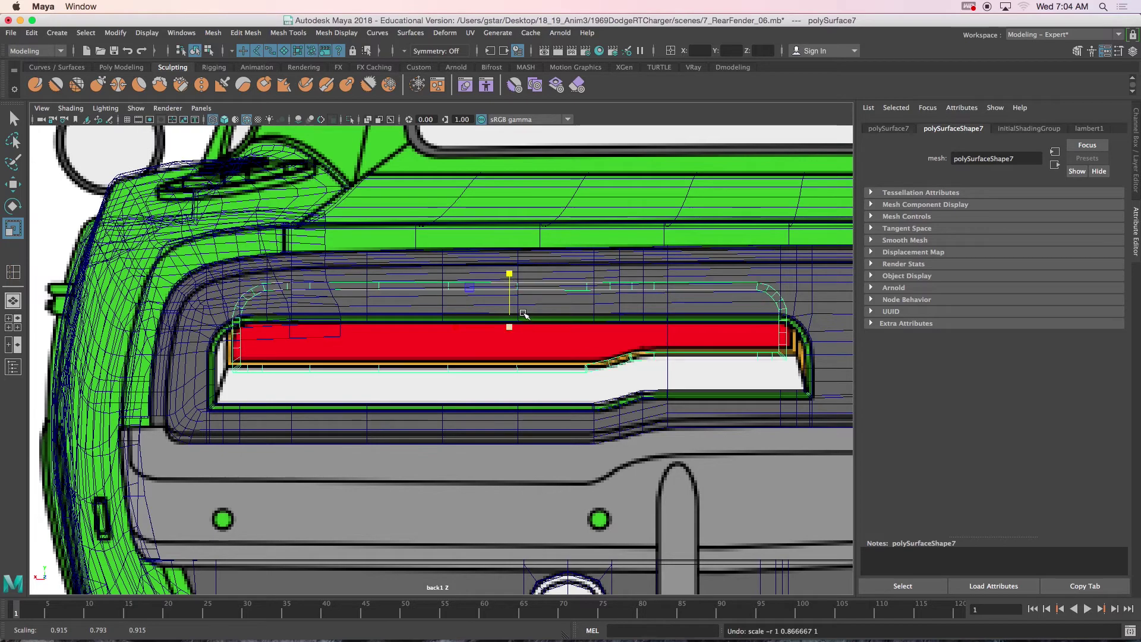
# Step: Move the duplicate ring along the car's depth axis away from the original ring in the perspective view
pyautogui.scroll(4, 512, 327)
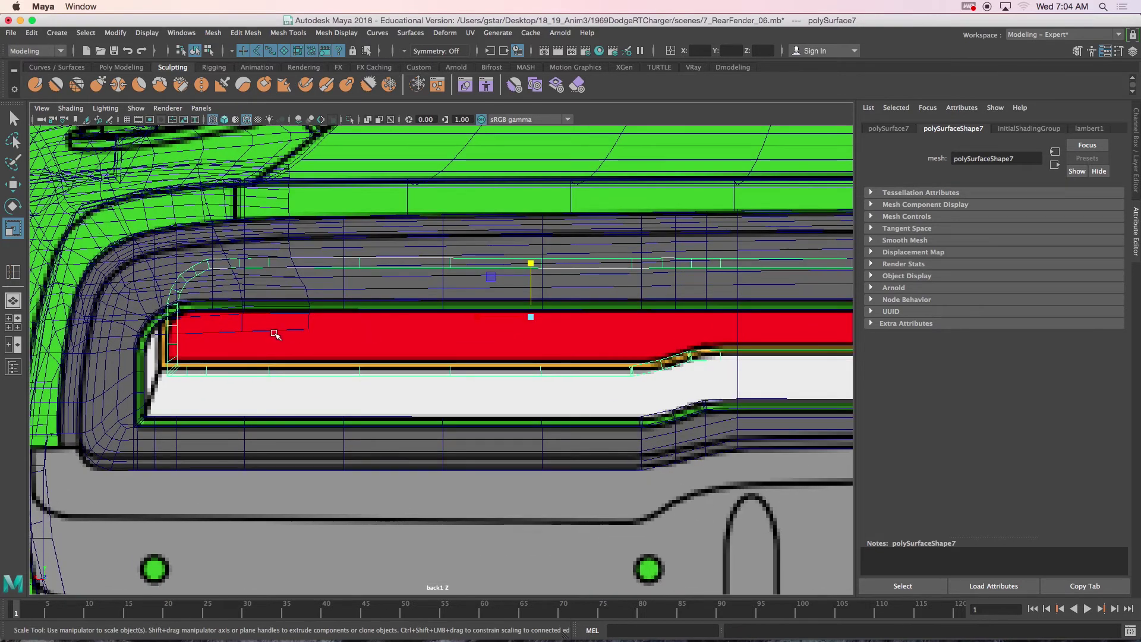
pyautogui.keyDown('alt'); pyautogui.moveTo(382, 348); pyautogui.dragTo(275, 339, button='middle'); pyautogui.keyUp('alt')
pyautogui.press('space')
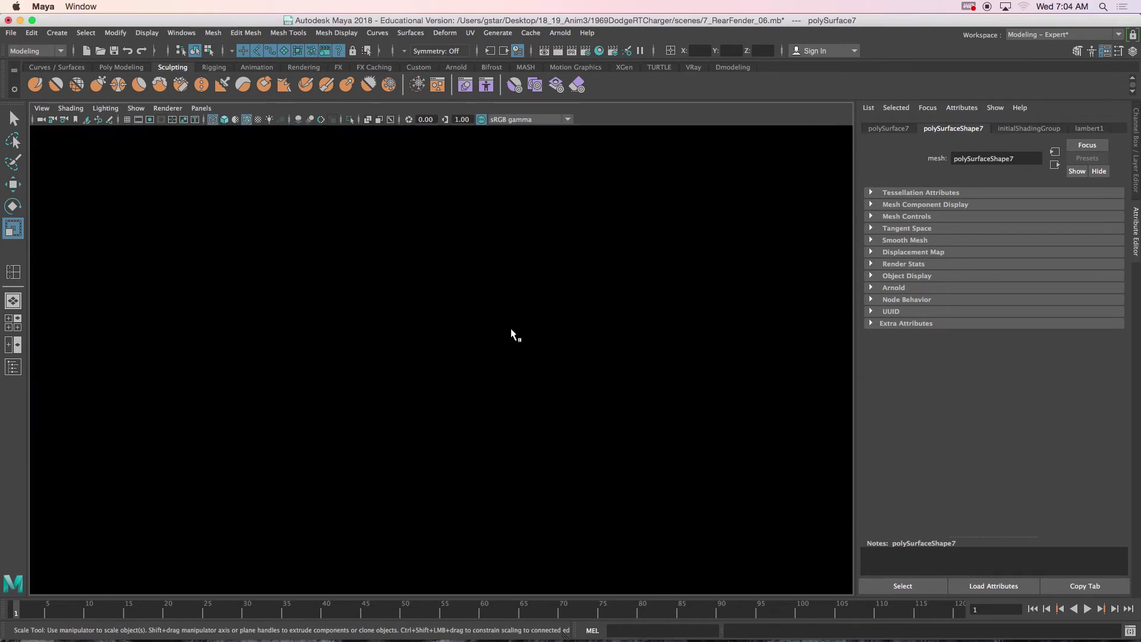
pyautogui.press('space')
pyautogui.keyDown('alt'); pyautogui.moveTo(560, 254); pyautogui.dragTo(382, 272); pyautogui.keyUp('alt')
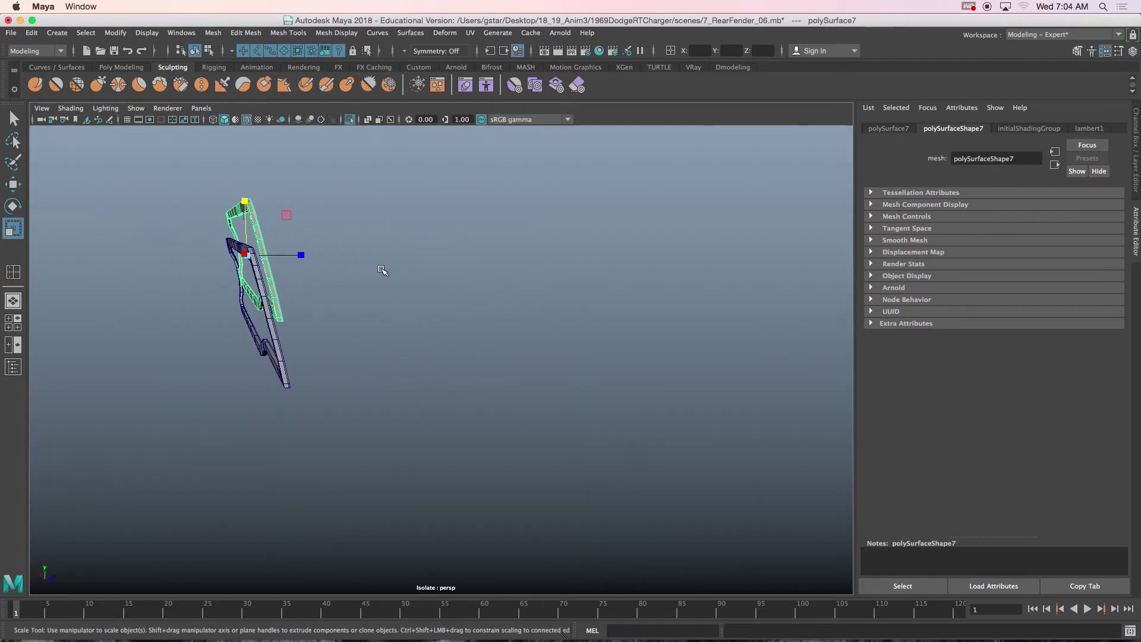
pyautogui.press('w')
pyautogui.moveTo(286, 252); pyautogui.dragTo(374, 251)
pyautogui.press('space')
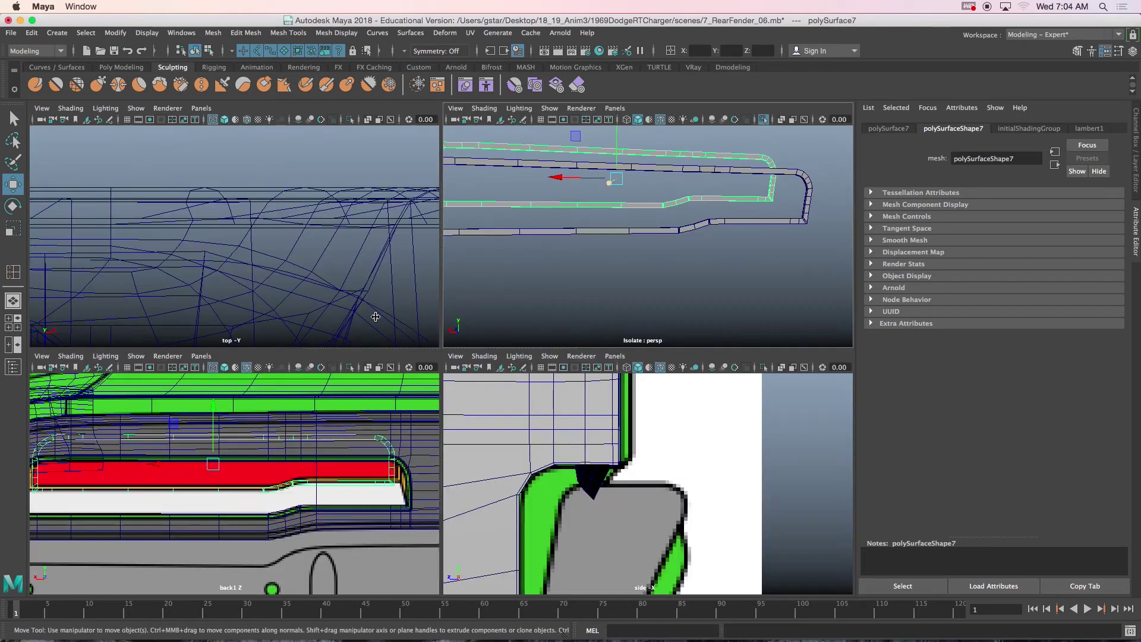
# Step: Examine the duplicate ring against the taillight outline in the back view and against the rear reference photo of the car
pyautogui.press('space')
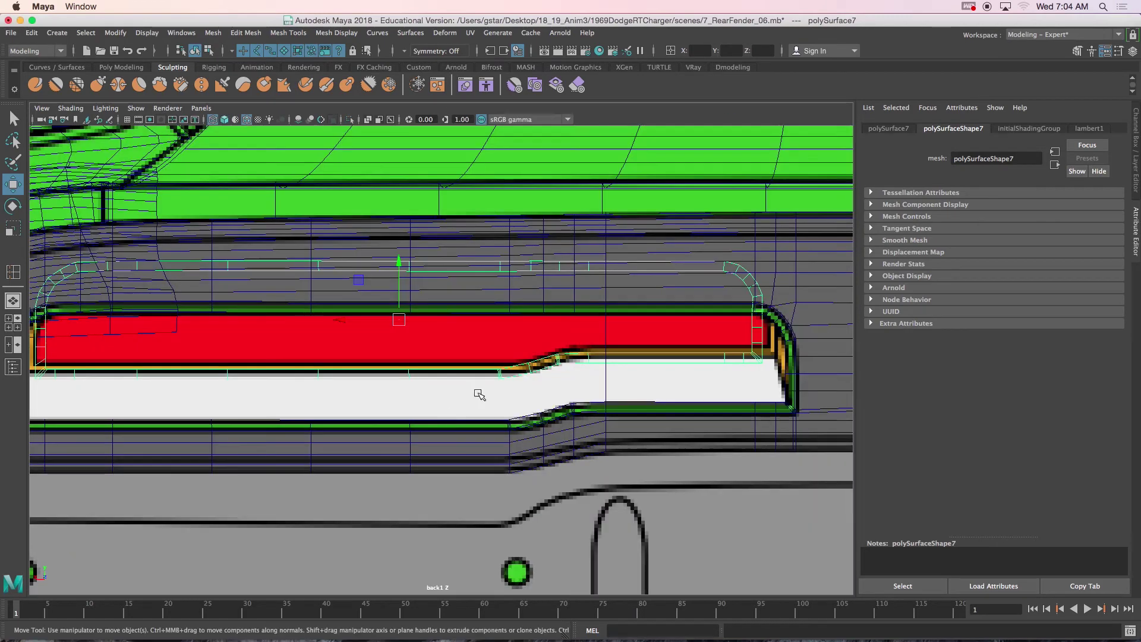
pyautogui.scroll(-4, 300, 350)
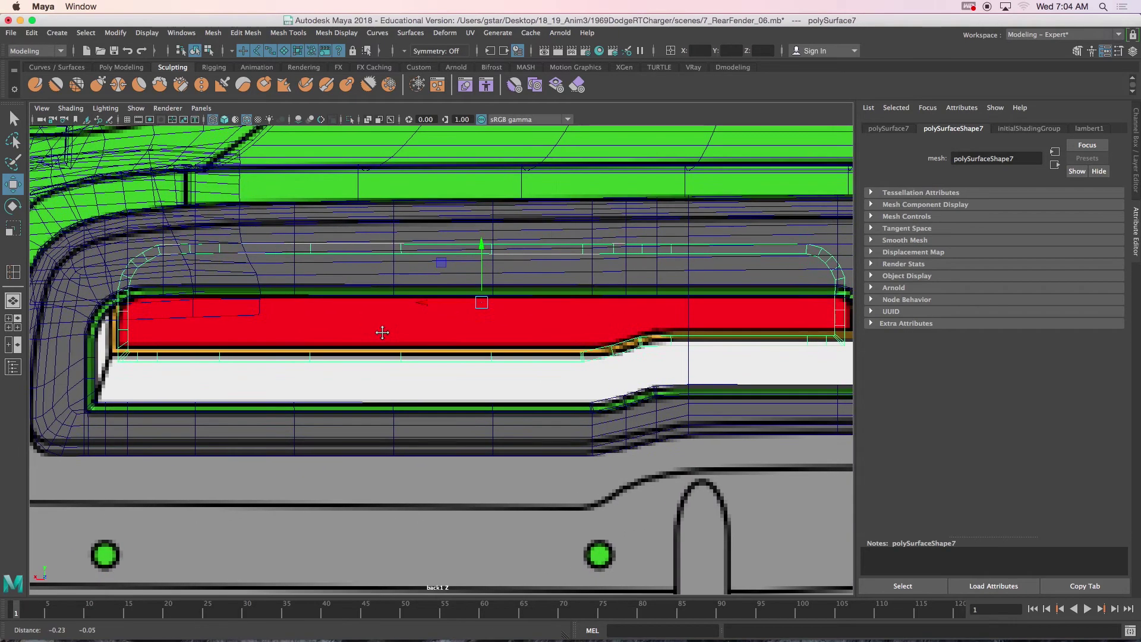
pyautogui.press('space')
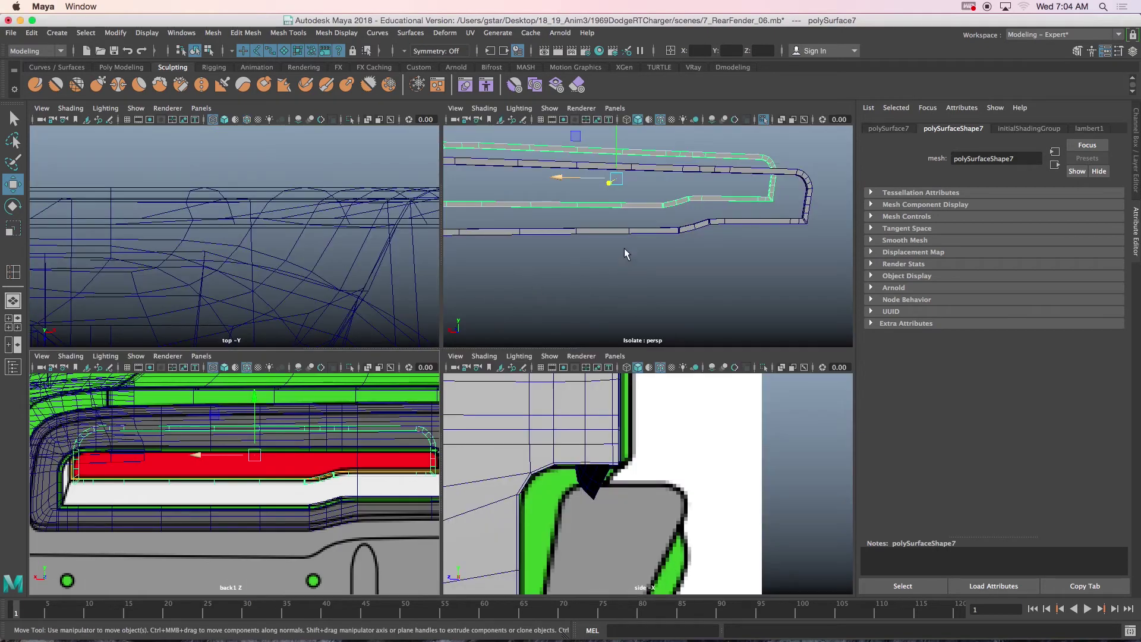
pyautogui.hotkey('ctrl', '1')
pyautogui.scroll(-5, 624, 247)
pyautogui.keyDown('alt'); pyautogui.moveTo(623, 247); pyautogui.dragTo(704, 264); pyautogui.keyUp('alt')
pyautogui.keyDown('alt'); pyautogui.moveTo(704, 265); pyautogui.dragTo(542, 270, button='middle'); pyautogui.keyUp('alt')
pyautogui.press('space')
pyautogui.keyDown('alt'); pyautogui.moveTo(487, 297); pyautogui.dragTo(494, 213, button='middle'); pyautogui.keyUp('alt')
pyautogui.scroll(1, 482, 422)
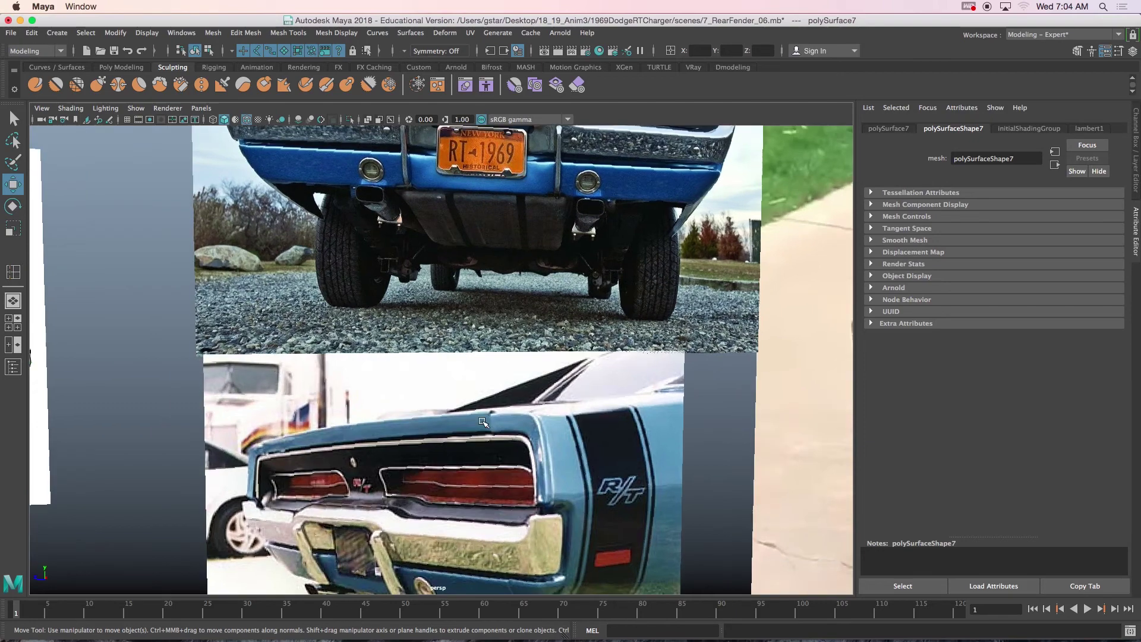
pyautogui.scroll(1, 482, 423)
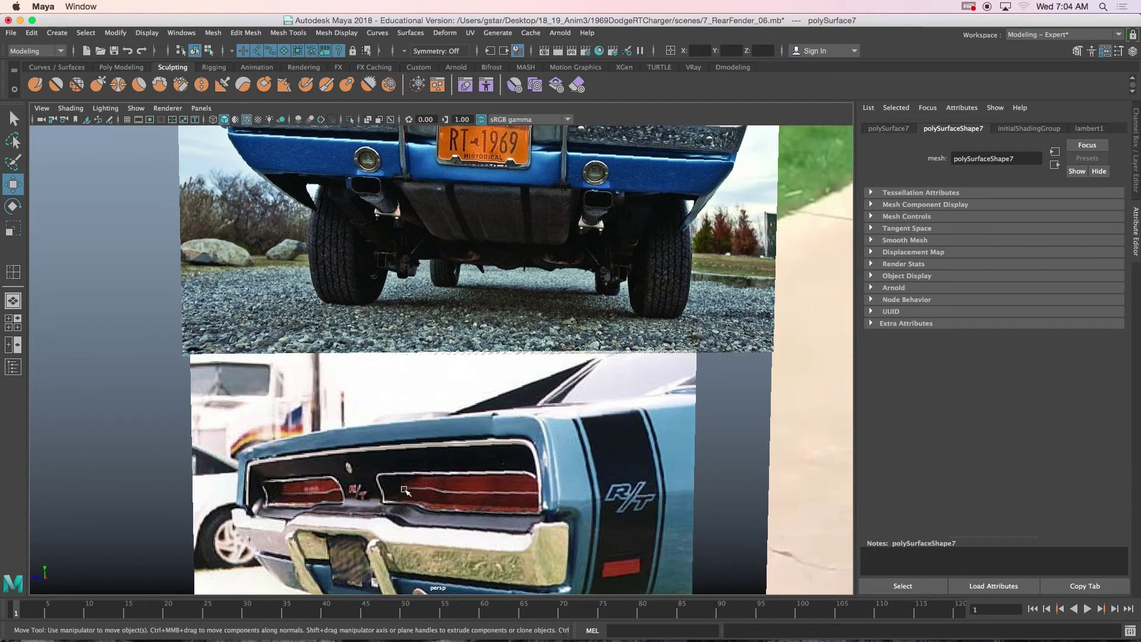
pyautogui.press('space')
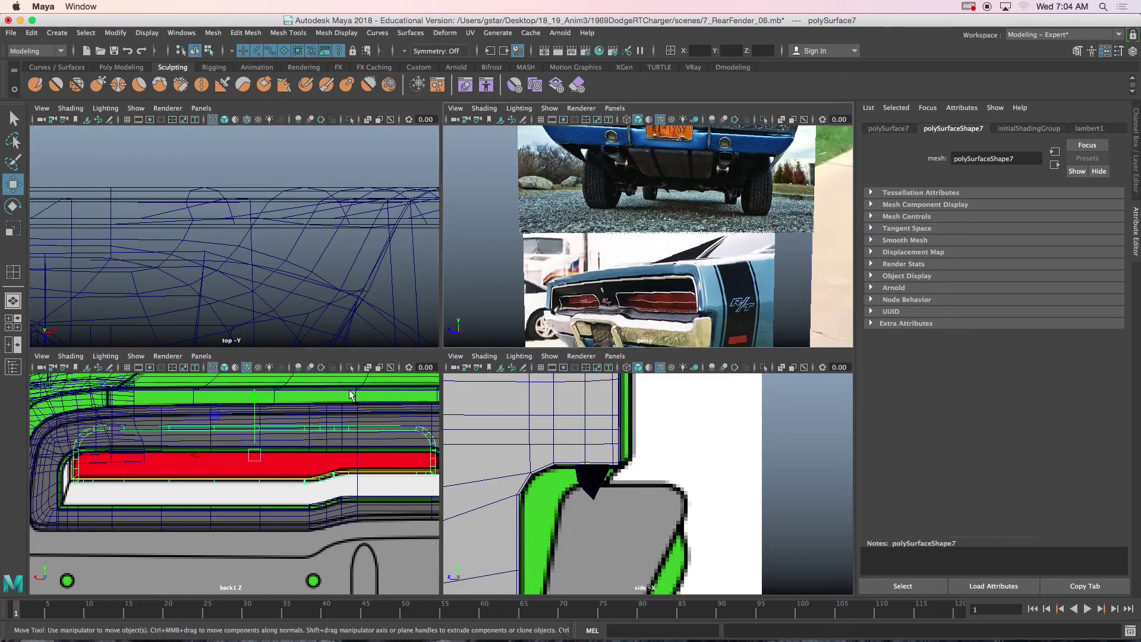
# Step: Enter vertex mode on the duplicate ring and select the vertices around its rounded upper corner near the fender
pyautogui.press('space')
pyautogui.keyDown('alt'); pyautogui.moveTo(594, 270); pyautogui.dragTo(526, 324); pyautogui.keyUp('alt')
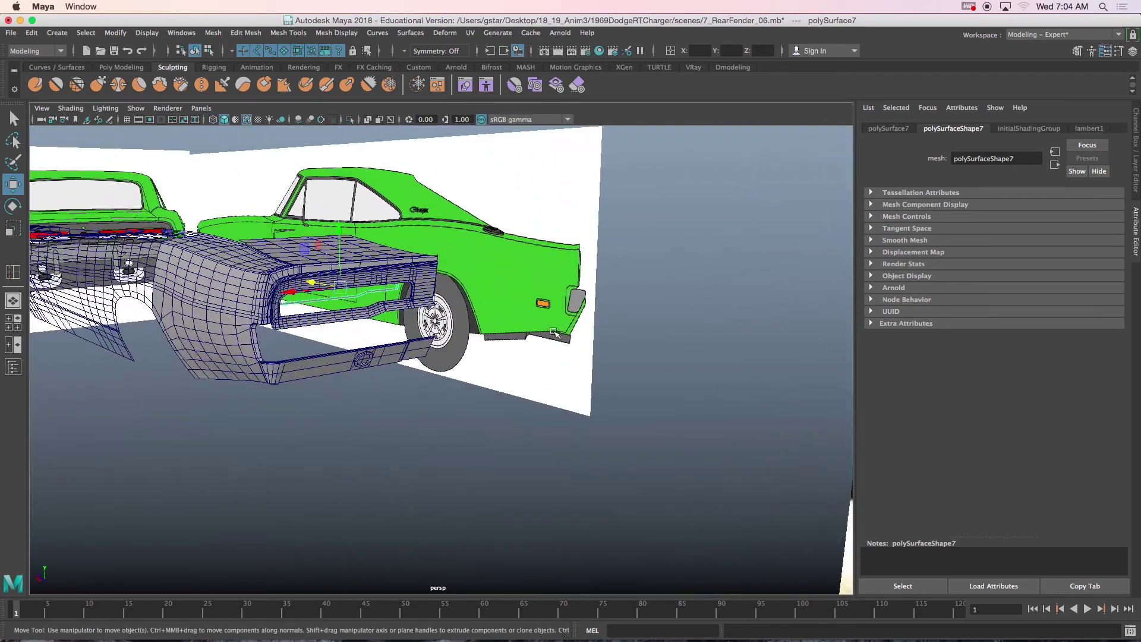
pyautogui.scroll(5, 502, 323)
pyautogui.keyDown('alt'); pyautogui.moveTo(479, 322); pyautogui.dragTo(595, 371, button='middle'); pyautogui.keyUp('alt')
pyautogui.scroll(4, 493, 234)
pyautogui.keyDown('alt'); pyautogui.moveTo(493, 234); pyautogui.dragTo(445, 245); pyautogui.keyUp('alt')
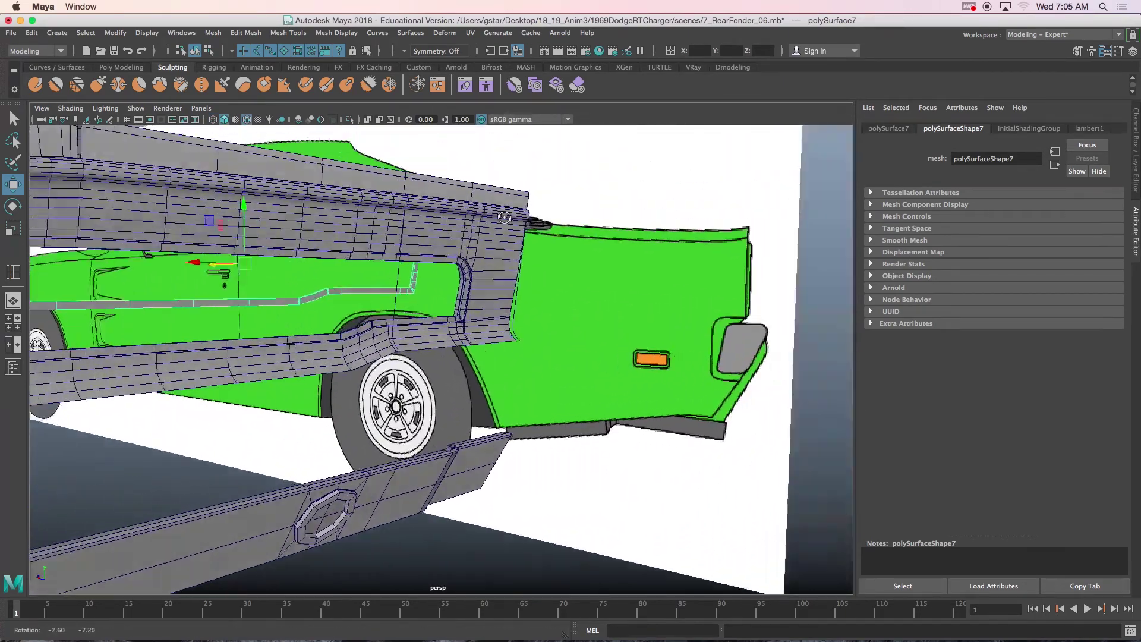
pyautogui.scroll(3, 444, 245)
pyautogui.moveTo(399, 228); pyautogui.dragTo(428, 219, button='right')
pyautogui.keyDown('alt'); pyautogui.moveTo(421, 228); pyautogui.dragTo(484, 323); pyautogui.keyUp('alt')
pyautogui.keyDown('alt'); pyautogui.moveTo(484, 323); pyautogui.dragTo(345, 342, button='middle'); pyautogui.keyUp('alt')
pyautogui.scroll(3, 345, 342)
pyautogui.scroll(2, 345, 342)
pyautogui.keyDown('alt'); pyautogui.moveTo(275, 323); pyautogui.dragTo(323, 339, button='middle'); pyautogui.keyUp('alt')
pyautogui.keyDown('alt'); pyautogui.moveTo(336, 377); pyautogui.dragTo(341, 331); pyautogui.keyUp('alt')
pyautogui.keyDown('alt'); pyautogui.moveTo(339, 427); pyautogui.dragTo(314, 236, button='middle'); pyautogui.keyUp('alt')
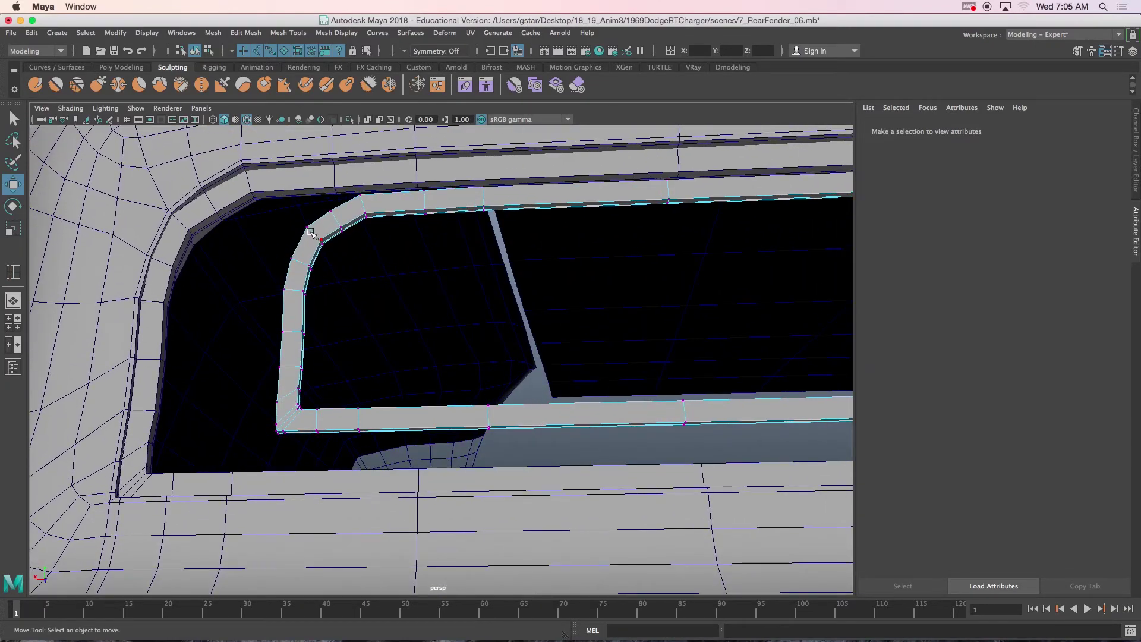
pyautogui.moveTo(496, 325); pyautogui.dragTo(503, 352)
pyautogui.click(429, 260)
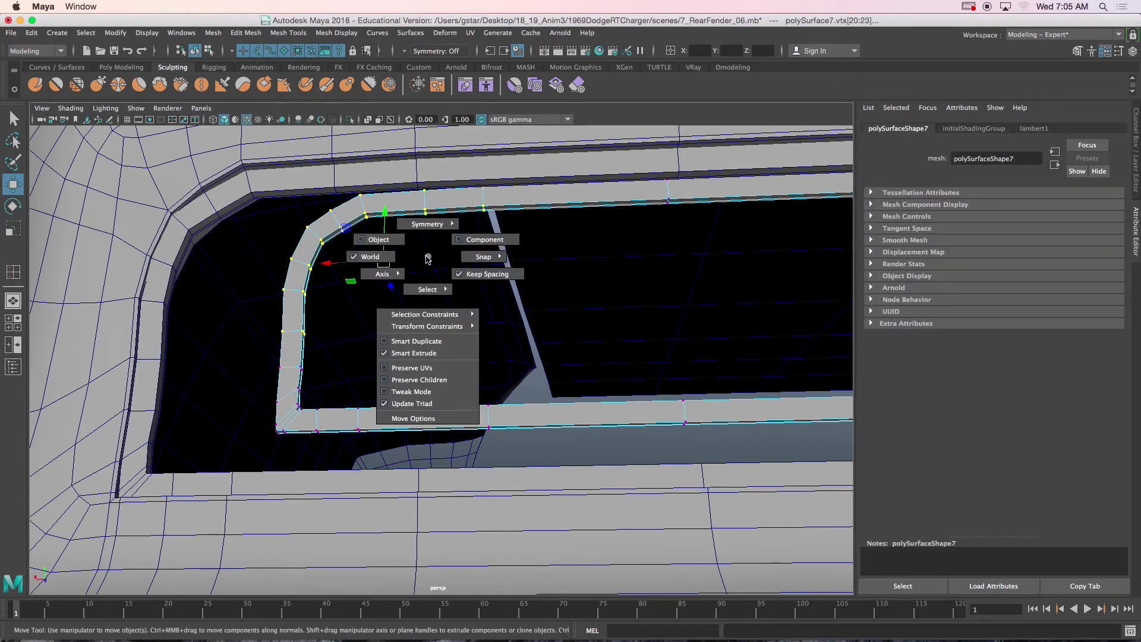
pyautogui.moveTo(385, 241); pyautogui.dragTo(389, 301)
# Step: Extend the vertex selection in the back view across the duplicate ring's whole upper edge and both rounded ends
pyautogui.scroll(-5, 571, 258)
pyautogui.press('space')
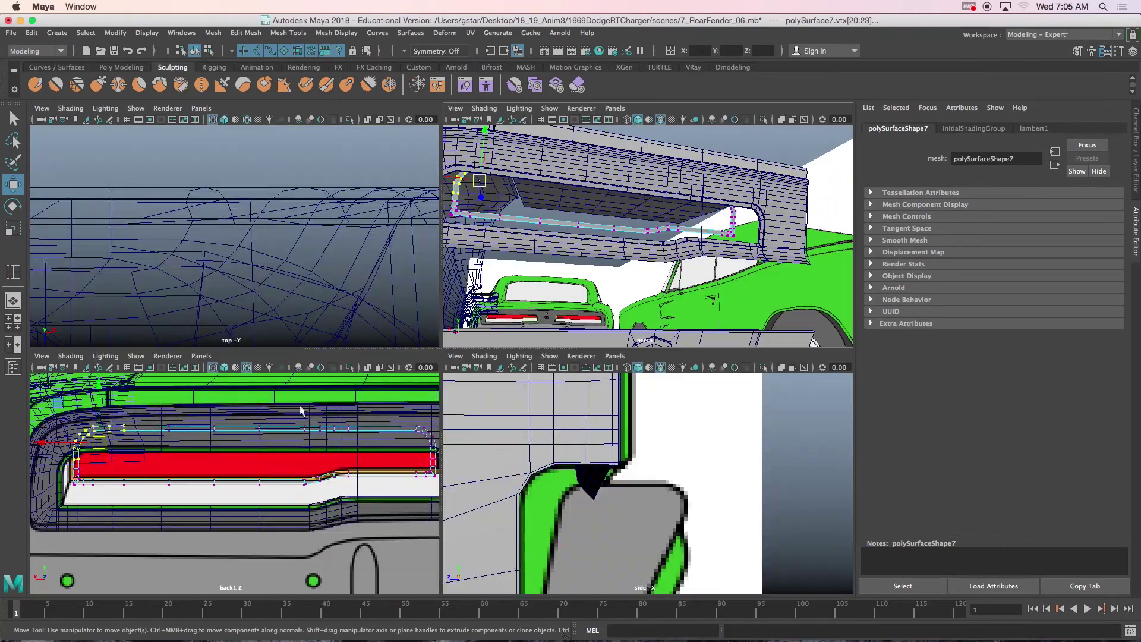
pyautogui.press('space')
pyautogui.keyDown('shift'); pyautogui.moveTo(500, 270); pyautogui.dragTo(731, 314); pyautogui.keyUp('shift')
pyautogui.keyDown('alt'); pyautogui.moveTo(772, 215); pyautogui.dragTo(676, 208, button='middle'); pyautogui.keyUp('alt')
pyautogui.keyDown('shift'); pyautogui.moveTo(788, 312); pyautogui.dragTo(788, 311); pyautogui.keyUp('shift')
pyautogui.keyDown('alt'); pyautogui.moveTo(340, 215); pyautogui.dragTo(540, 214, button='middle'); pyautogui.keyUp('alt')
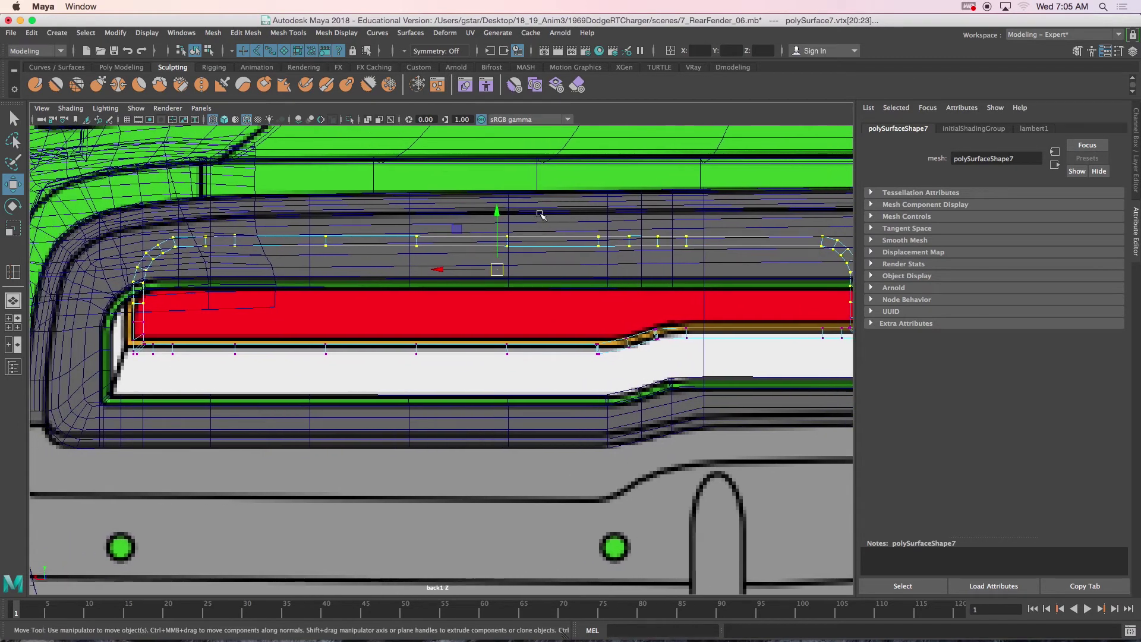
# Step: Lower the duplicate ring's selected upper and end vertices in the wireframe side view to reduce the ring's height
pyautogui.press('space')
pyautogui.press('space')
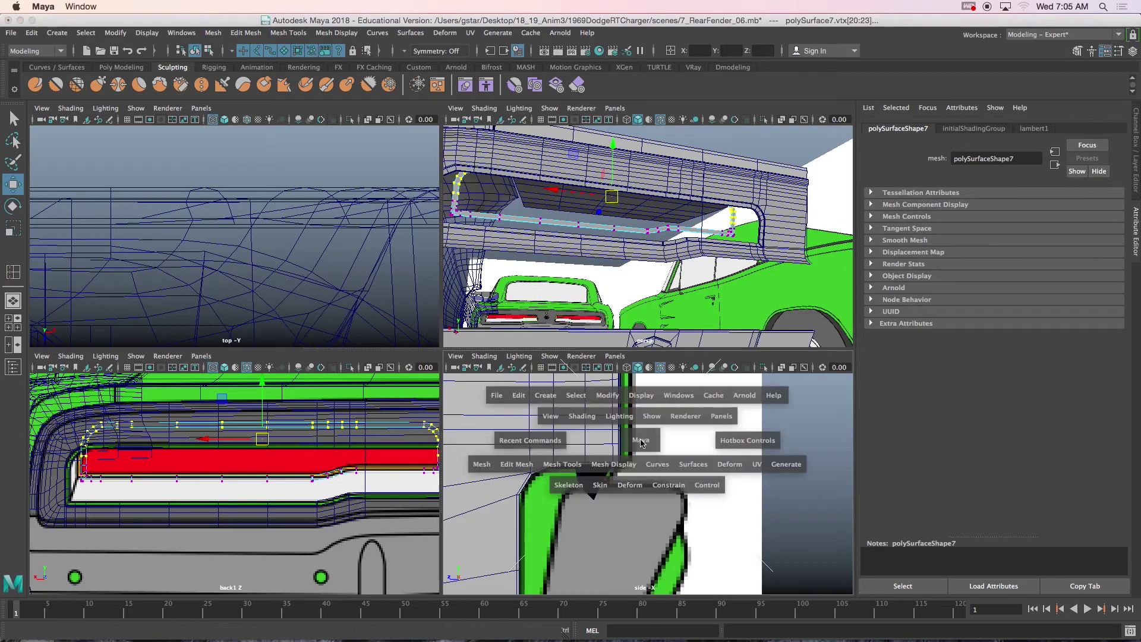
pyautogui.press('4')
pyautogui.keyDown('alt'); pyautogui.moveTo(194, 168); pyautogui.dragTo(298, 397, button='middle'); pyautogui.keyUp('alt')
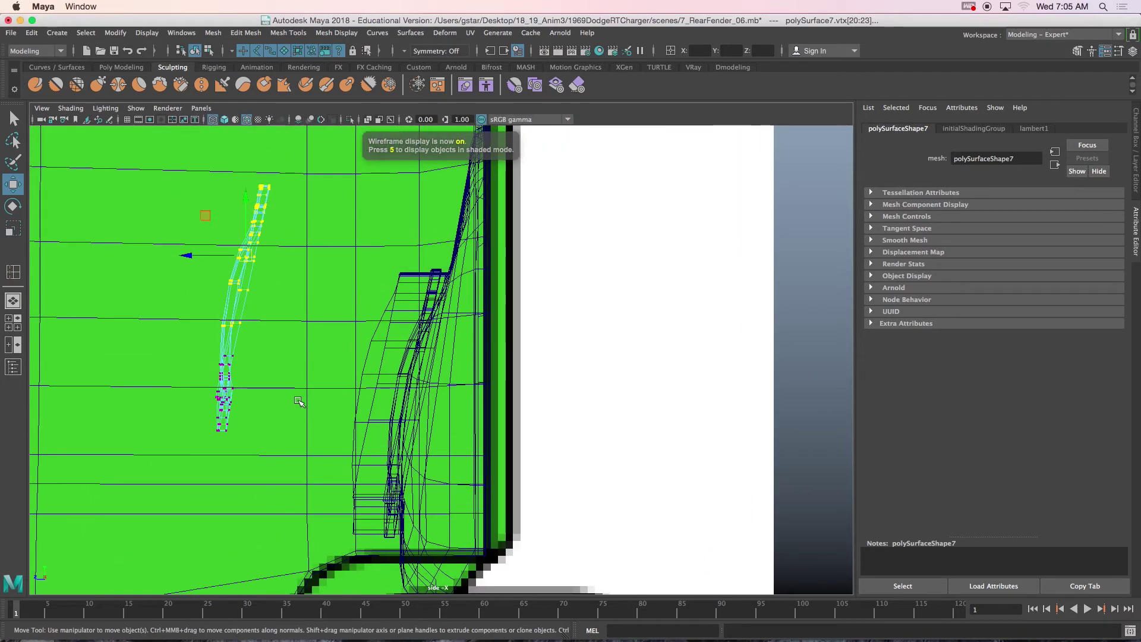
pyautogui.scroll(5, 298, 397)
pyautogui.keyDown('alt'); pyautogui.moveTo(143, 291); pyautogui.dragTo(304, 332, button='middle'); pyautogui.keyUp('alt')
pyautogui.scroll(2, 297, 321)
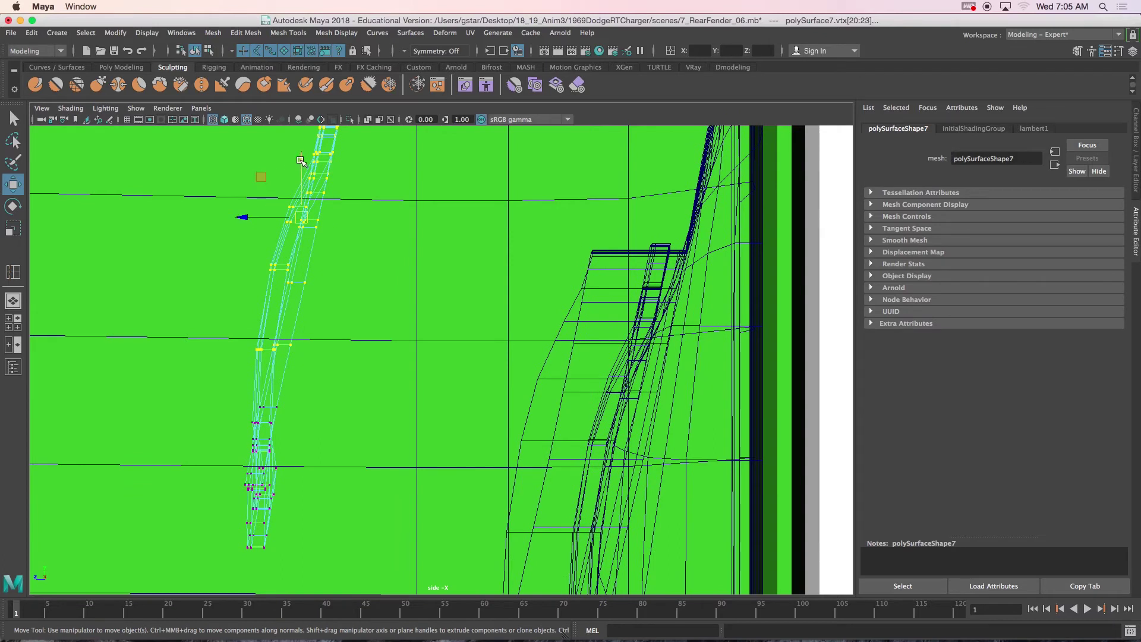
pyautogui.moveTo(262, 179); pyautogui.dragTo(261, 217, button='middle')
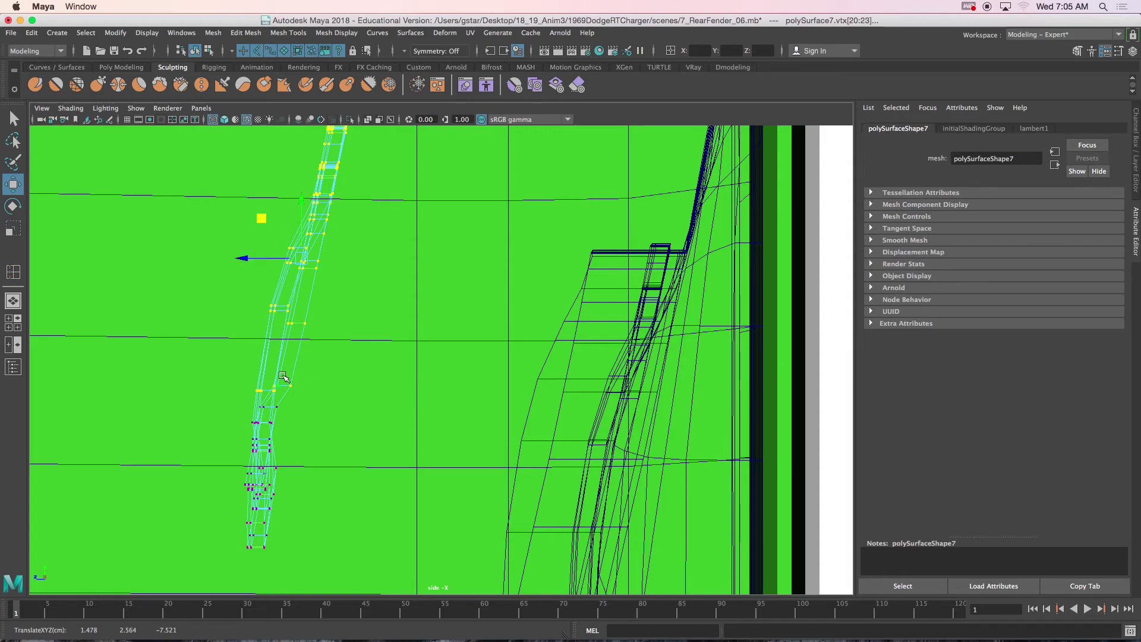
# Step: Move the selected ring vertices along the depth axis toward the rear panel opening in the perspective view
pyautogui.press('space')
pyautogui.press('space')
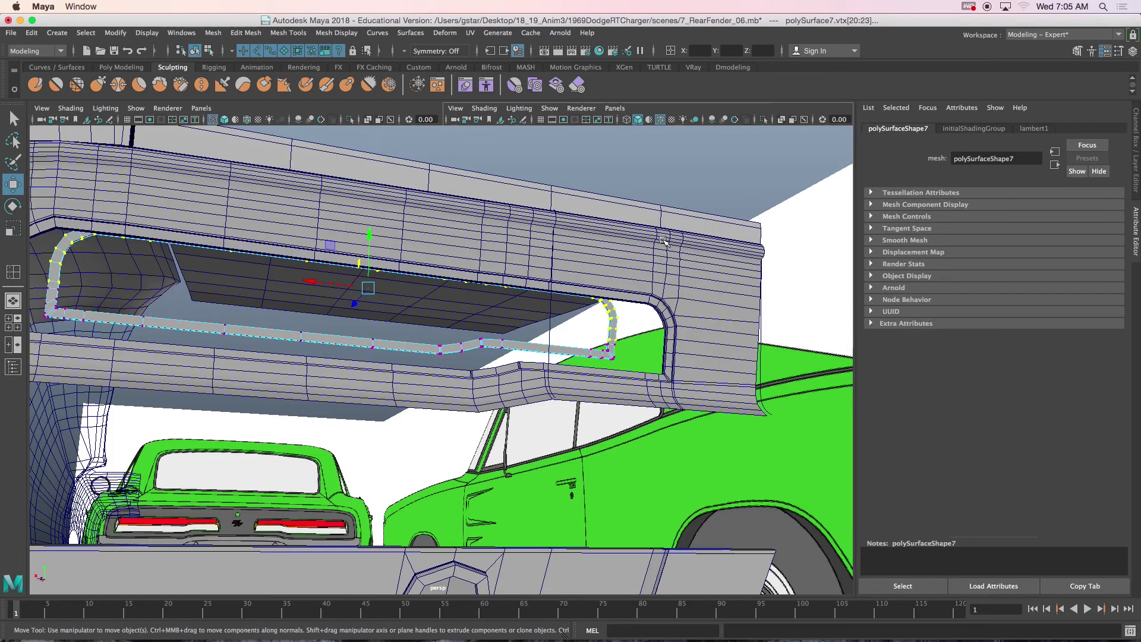
pyautogui.keyDown('alt'); pyautogui.moveTo(547, 281); pyautogui.dragTo(416, 265); pyautogui.keyUp('alt')
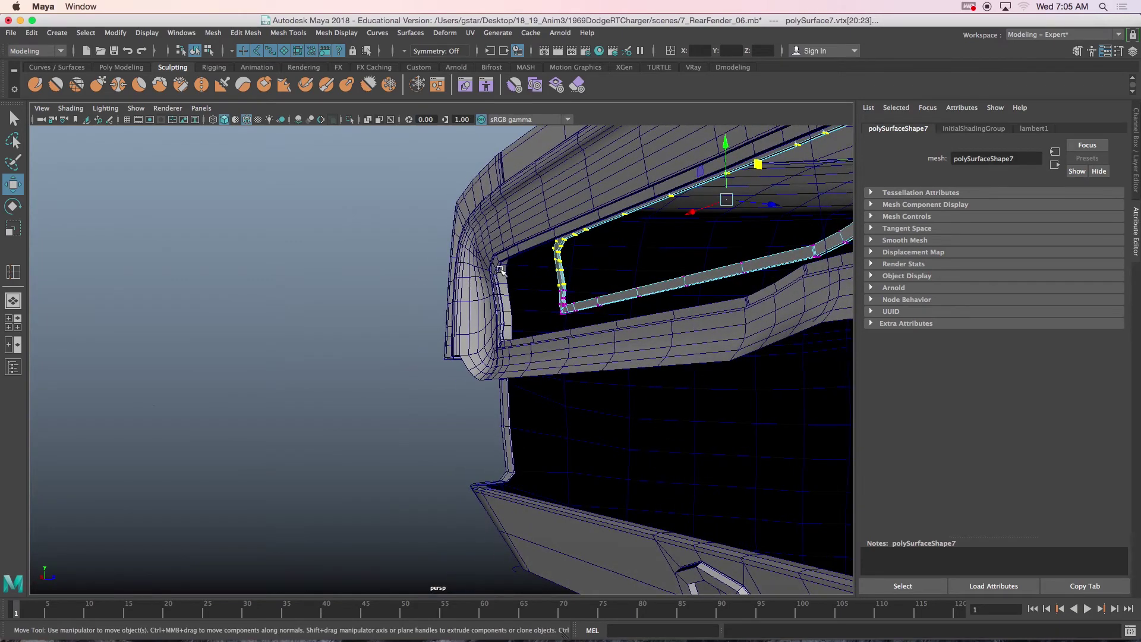
pyautogui.scroll(-3, 574, 270)
pyautogui.keyDown('alt'); pyautogui.moveTo(575, 270); pyautogui.dragTo(574, 270, button='middle'); pyautogui.keyUp('alt')
pyautogui.keyDown('alt'); pyautogui.moveTo(574, 270); pyautogui.dragTo(528, 275); pyautogui.keyUp('alt')
pyautogui.scroll(3, 491, 293)
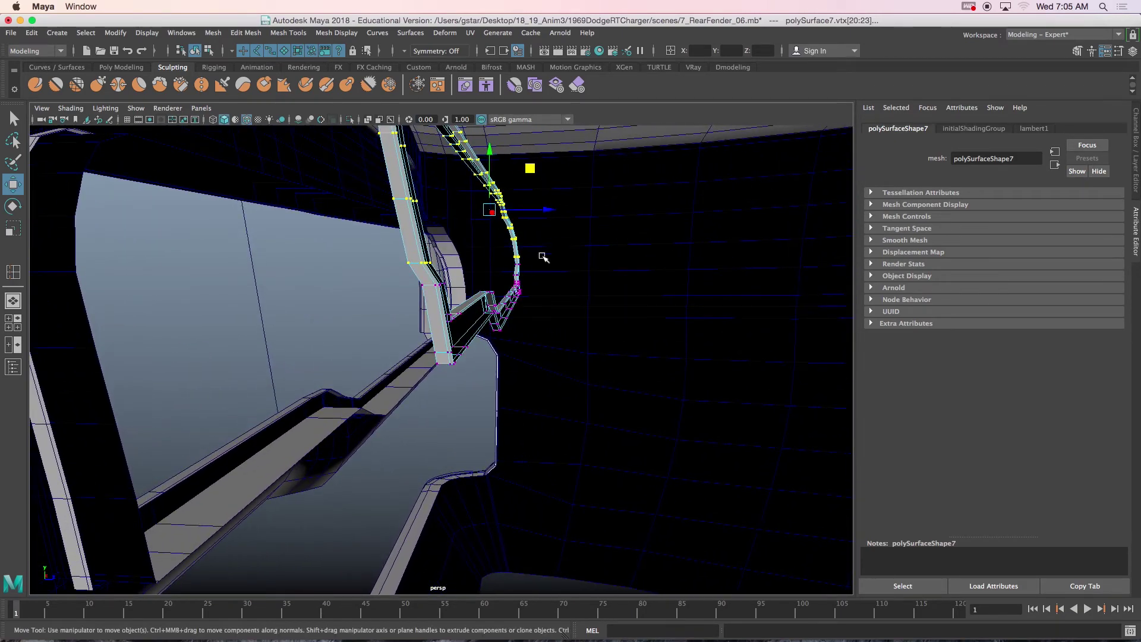
pyautogui.moveTo(552, 214); pyautogui.dragTo(472, 250)
pyautogui.scroll(-4, 523, 229)
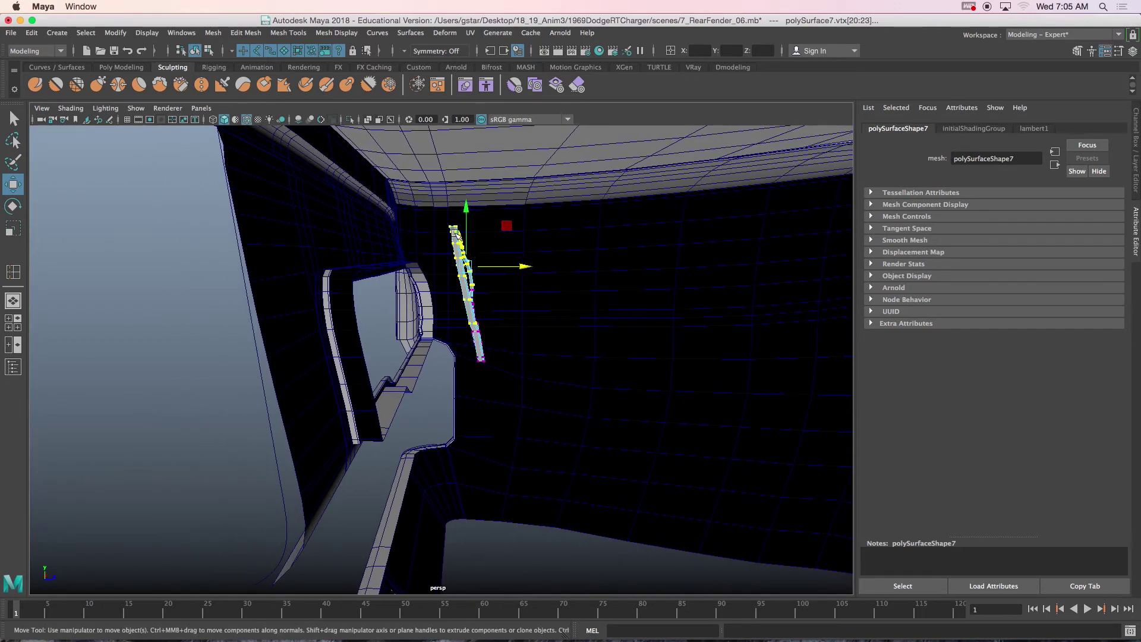
# Step: Isolate the duplicate ring together with the original trim ring and combine them into one mesh
pyautogui.rightClick(454, 234)
pyautogui.moveTo(454, 235); pyautogui.dragTo(506, 218, button='right')
pyautogui.keyDown('alt'); pyautogui.moveTo(470, 237); pyautogui.dragTo(467, 294); pyautogui.keyUp('alt')
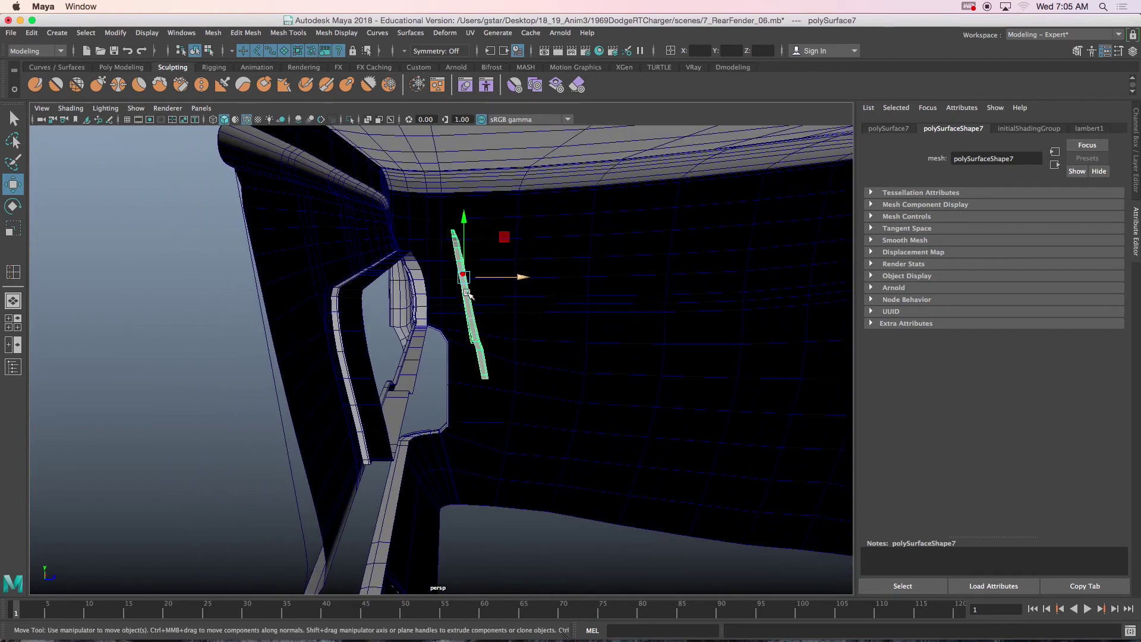
pyautogui.keyDown('shift'); pyautogui.click(398, 368); pyautogui.keyUp('shift')
pyautogui.hotkey('ctrl', '1')
pyautogui.moveTo(398, 369)
pyautogui.keyDown('alt'); pyautogui.mouseDown()
pyautogui.moveTo(439, 375)
pyautogui.moveTo(386, 368)
pyautogui.moveTo(416, 381)
pyautogui.mouseUp(); pyautogui.keyUp('alt')
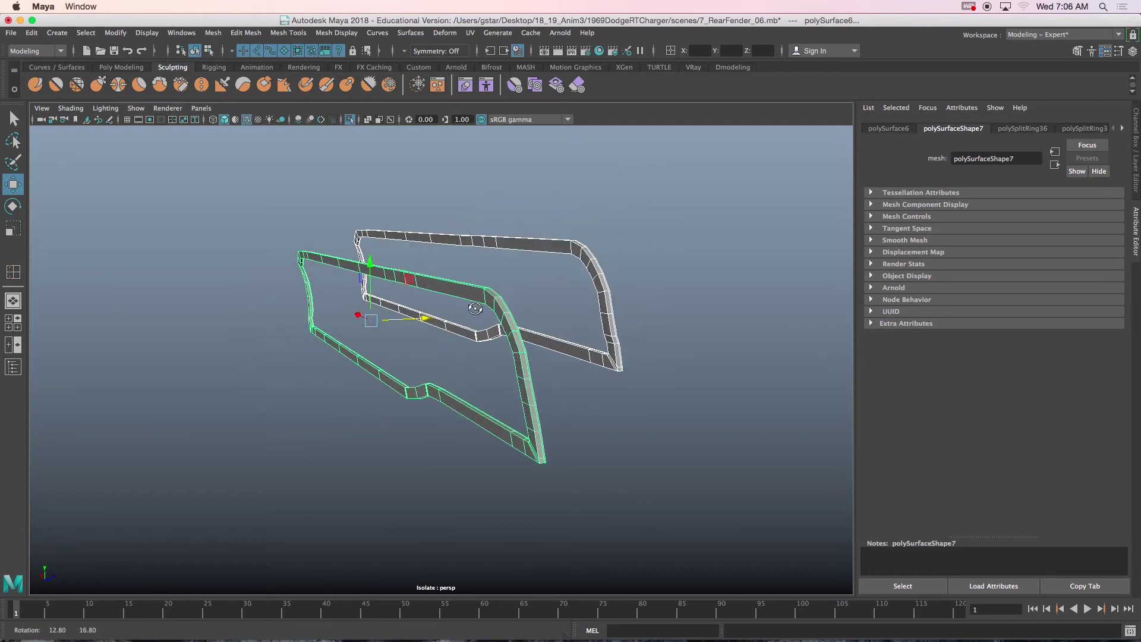
pyautogui.click(215, 34)
pyautogui.click(249, 73)
pyautogui.keyDown('alt'); pyautogui.moveTo(445, 206); pyautogui.dragTo(486, 275); pyautogui.keyUp('alt')
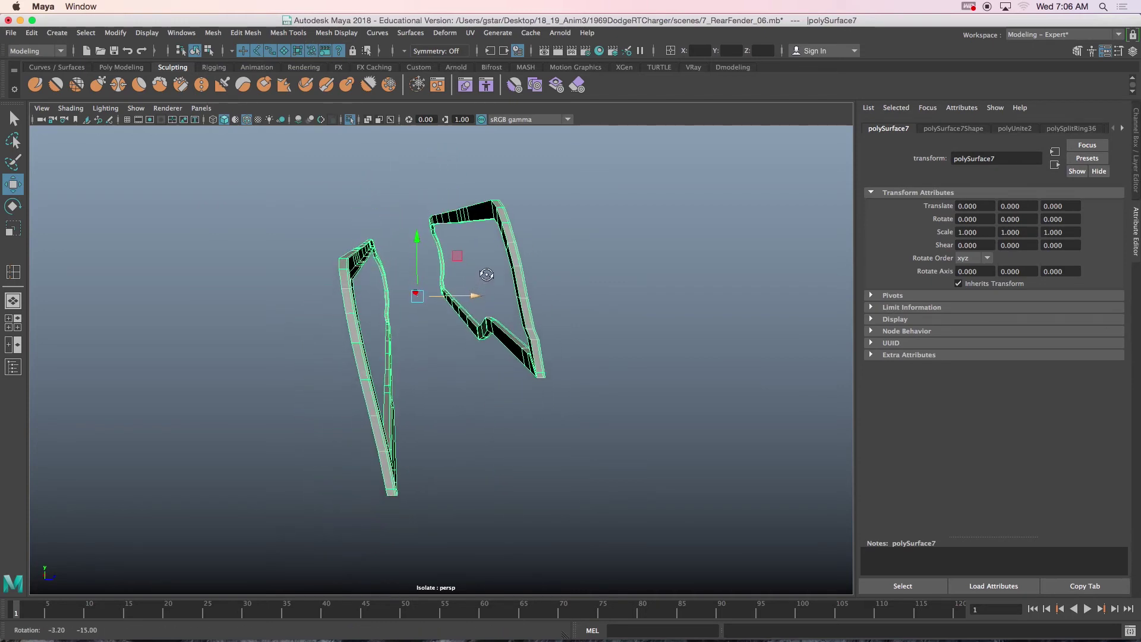
# Step: Select the facing edge loops on the two rings and try to bridge them
pyautogui.moveTo(369, 255); pyautogui.dragTo(375, 231, button='right')
pyautogui.scroll(5, 376, 261)
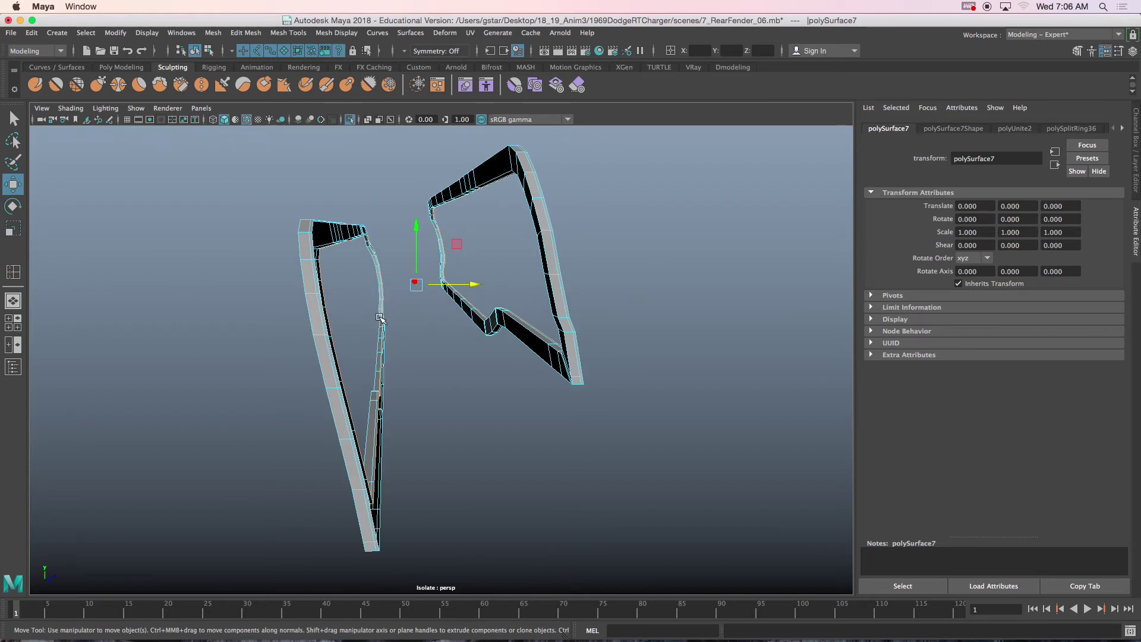
pyautogui.keyDown('alt'); pyautogui.moveTo(359, 386); pyautogui.dragTo(363, 417); pyautogui.keyUp('alt')
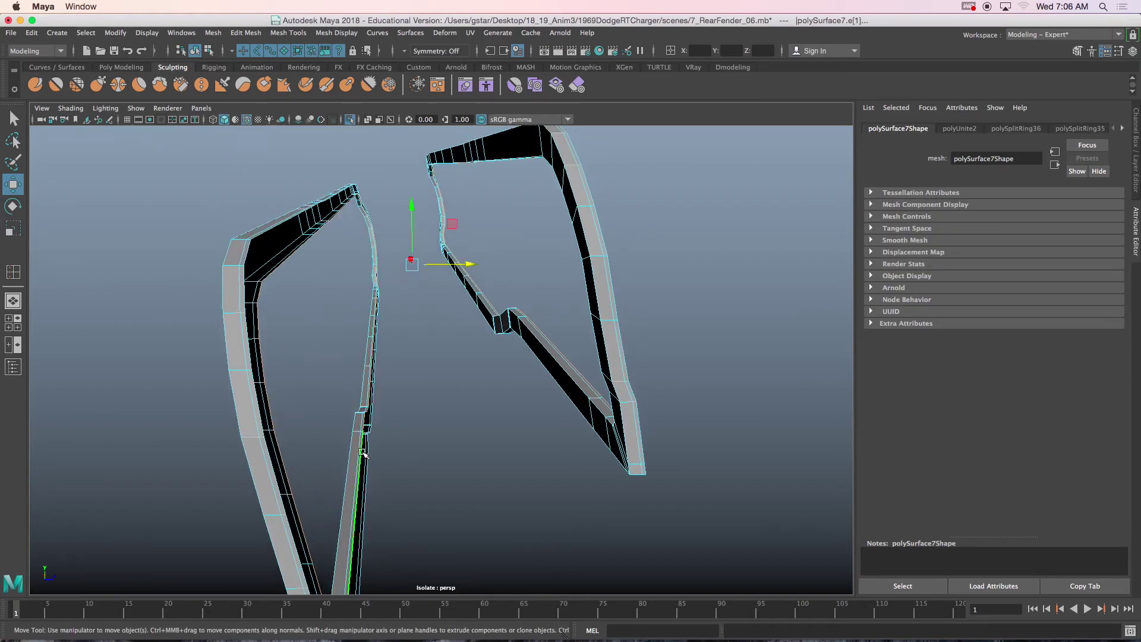
pyautogui.click(362, 453)
pyautogui.keyDown('alt'); pyautogui.moveTo(473, 230); pyautogui.dragTo(476, 237); pyautogui.keyUp('alt')
pyautogui.keyDown('alt'); pyautogui.moveTo(476, 237); pyautogui.dragTo(453, 255, button='middle'); pyautogui.keyUp('alt')
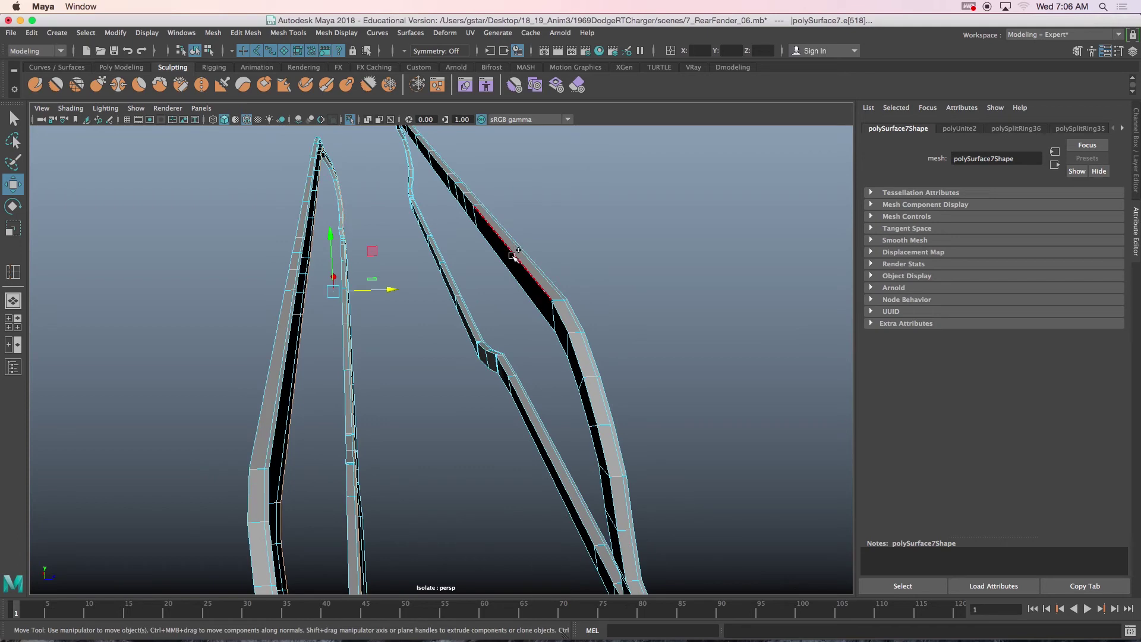
pyautogui.keyDown('alt'); pyautogui.moveTo(515, 319); pyautogui.dragTo(512, 302); pyautogui.keyUp('alt')
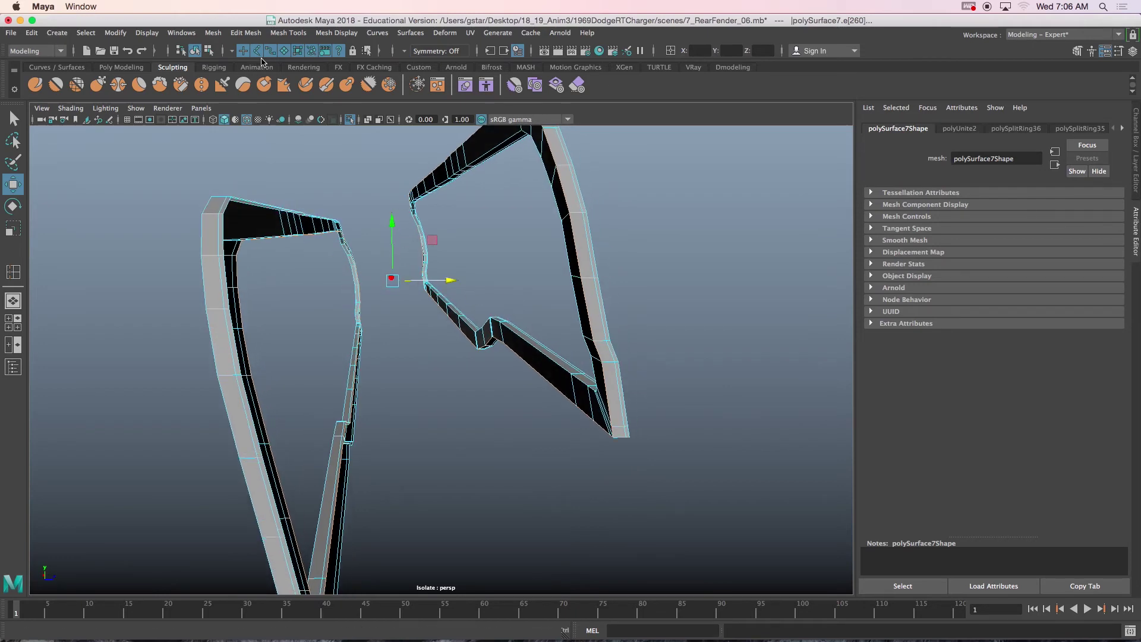
pyautogui.click(249, 33)
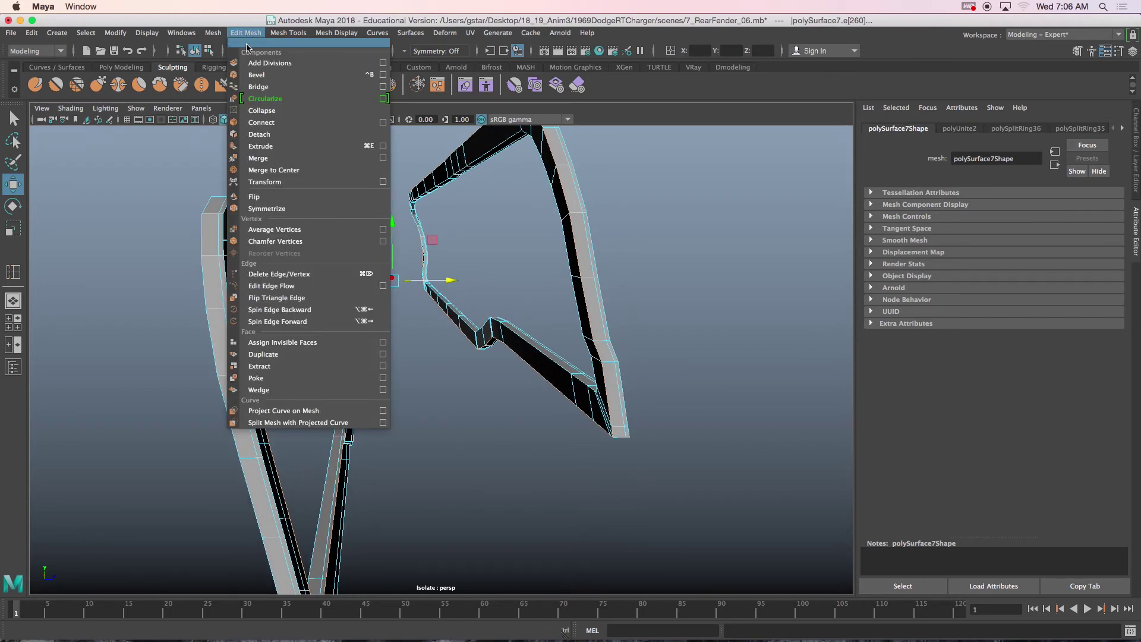
pyautogui.click(264, 87)
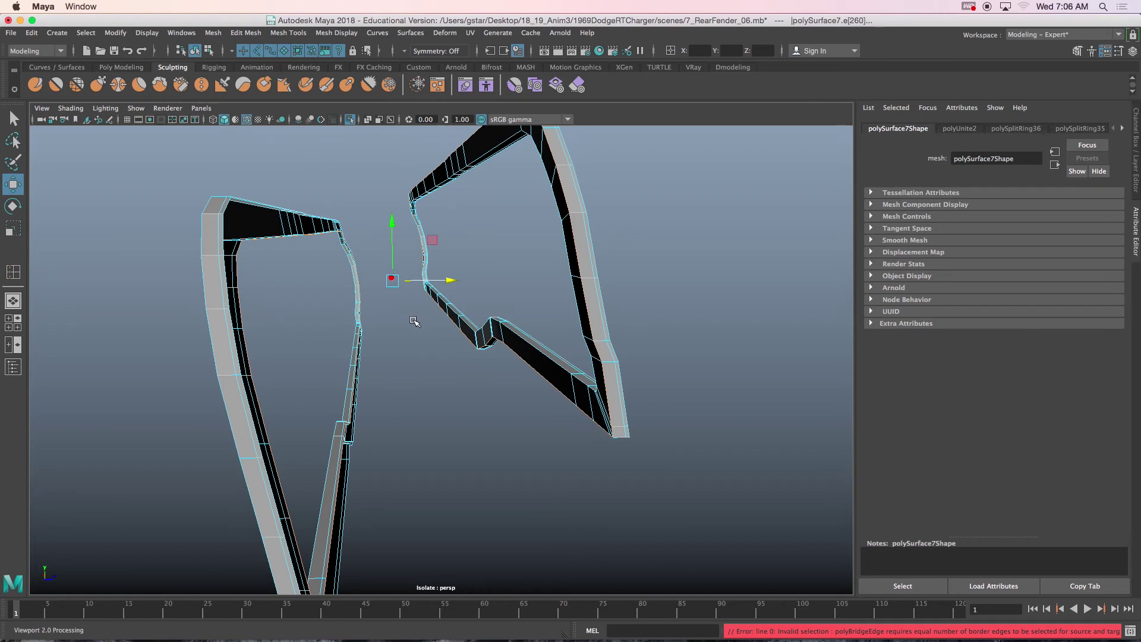
# Step: Extrude the larger ring's inner edge loop and snap the extruded border onto the smaller ring's corner using a relocated pivot
pyautogui.keyDown('alt'); pyautogui.moveTo(414, 321); pyautogui.dragTo(419, 289); pyautogui.keyUp('alt')
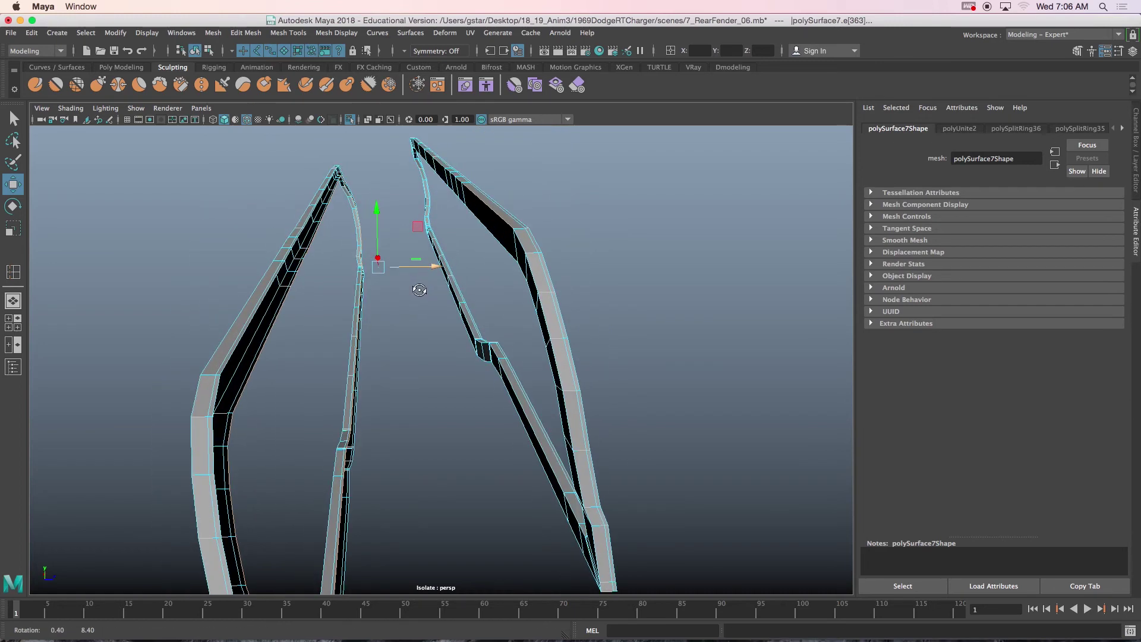
pyautogui.keyDown('alt'); pyautogui.moveTo(518, 260); pyautogui.dragTo(546, 280); pyautogui.keyUp('alt')
pyautogui.press('super+z')
pyautogui.keyDown('alt'); pyautogui.moveTo(472, 300); pyautogui.dragTo(413, 305); pyautogui.keyUp('alt')
pyautogui.moveTo(374, 246); pyautogui.dragTo(380, 206)
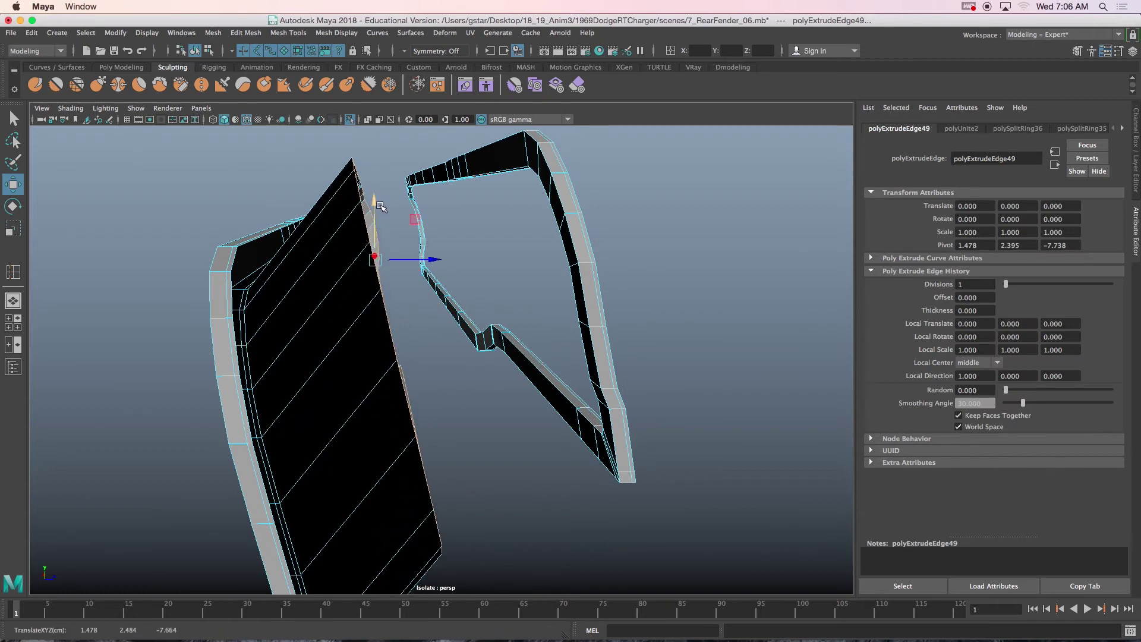
pyautogui.moveTo(415, 257)
pyautogui.mouseDown()
pyautogui.moveTo(474, 258)
pyautogui.moveTo(422, 239)
pyautogui.mouseUp()
pyautogui.press('d')
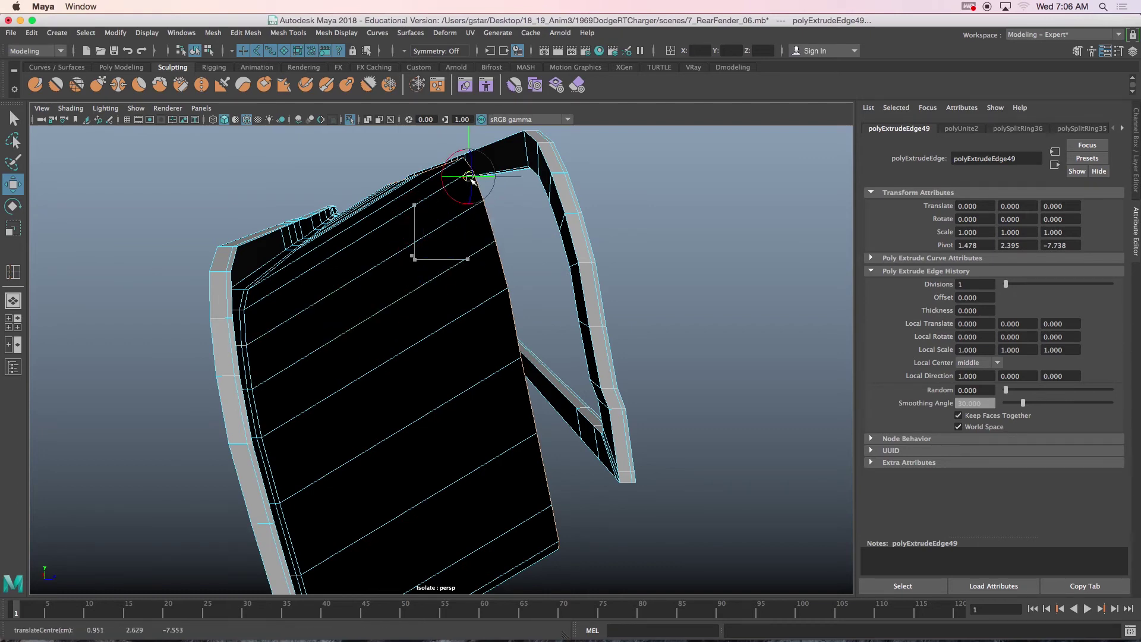
pyautogui.moveTo(473, 171); pyautogui.dragTo(539, 150)
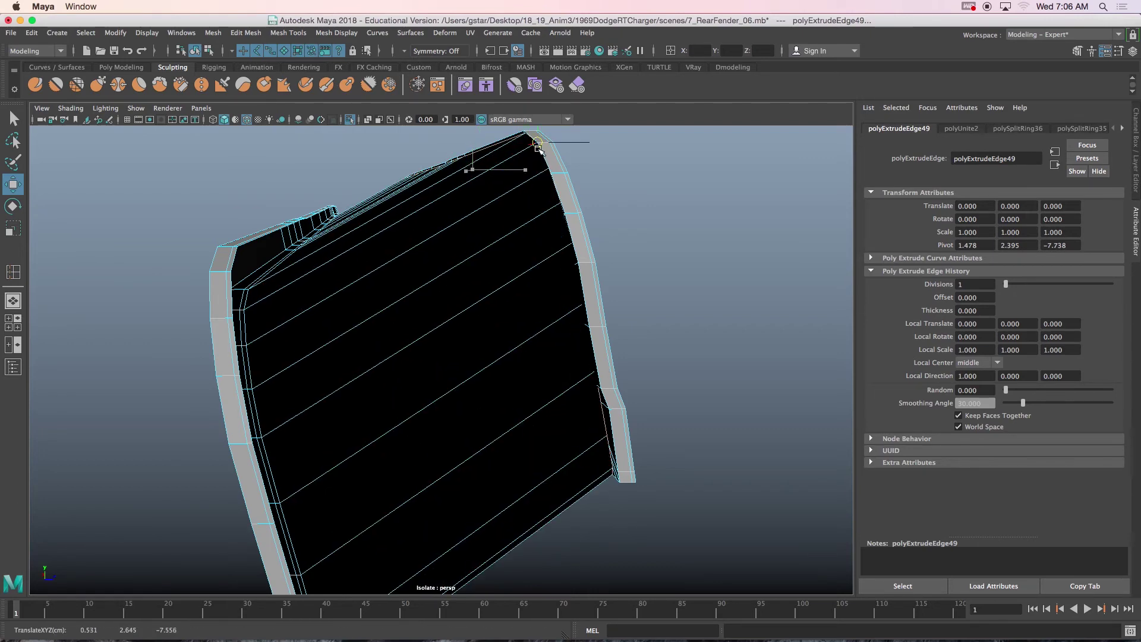
# Step: Examine in wireframe how the extruded border meets the smaller ring around the lower stepped section, with the whole mesh selected
pyautogui.keyDown('alt'); pyautogui.moveTo(519, 234); pyautogui.dragTo(619, 244); pyautogui.keyUp('alt')
pyautogui.scroll(5, 601, 374)
pyautogui.keyDown('alt'); pyautogui.moveTo(599, 374); pyautogui.dragTo(575, 382, button='middle'); pyautogui.keyUp('alt')
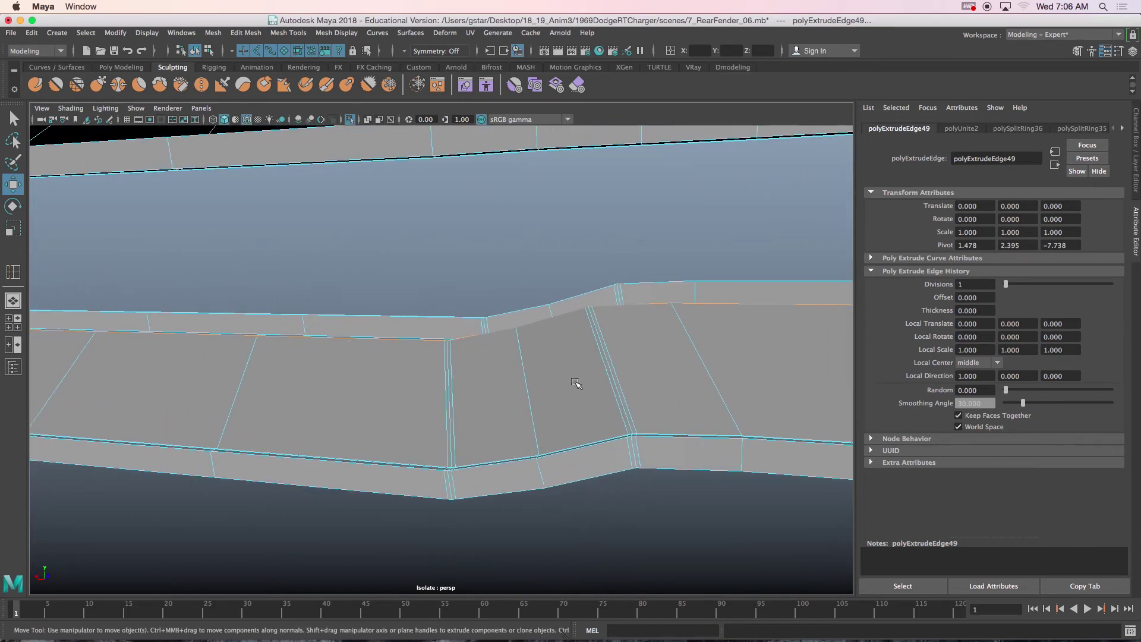
pyautogui.press('4')
pyautogui.keyDown('alt'); pyautogui.moveTo(575, 330); pyautogui.dragTo(573, 338); pyautogui.keyUp('alt')
pyautogui.keyDown('alt'); pyautogui.moveTo(573, 339); pyautogui.dragTo(547, 353, button='middle'); pyautogui.keyUp('alt')
pyautogui.scroll(5, 545, 351)
pyautogui.moveTo(713, 257); pyautogui.dragTo(733, 256, button='right')
pyautogui.keyDown('alt'); pyautogui.moveTo(694, 262); pyautogui.dragTo(605, 341); pyautogui.keyUp('alt')
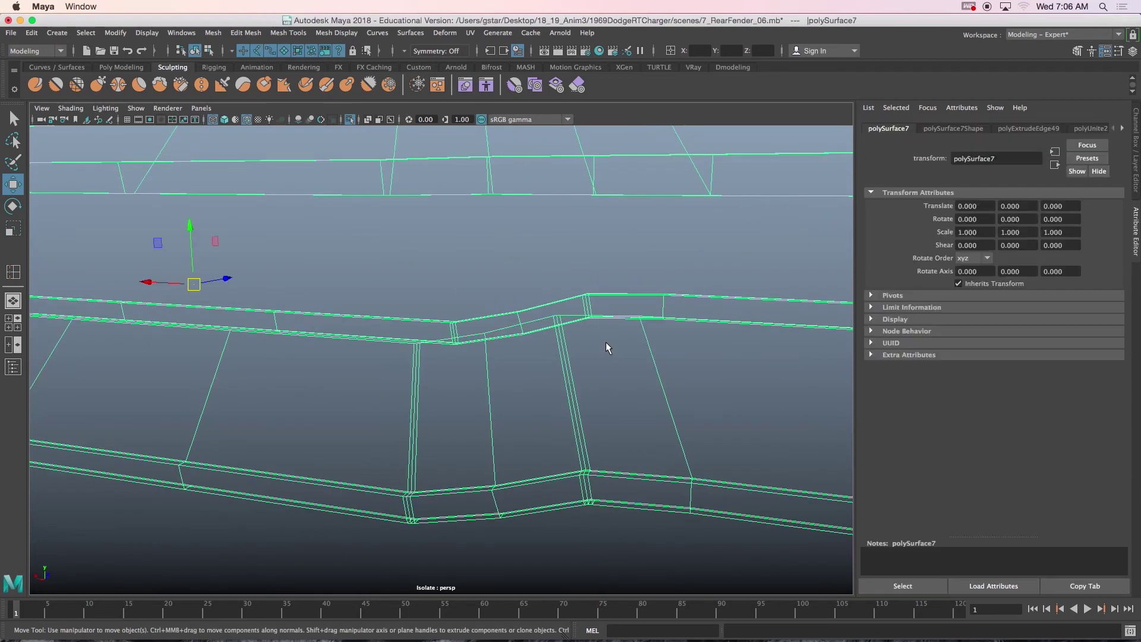
# Step: Separate the combined mesh and move the extruded border's vertices at the step's upper bend onto the smaller ring's bend
pyautogui.click(214, 33)
pyautogui.click(244, 88)
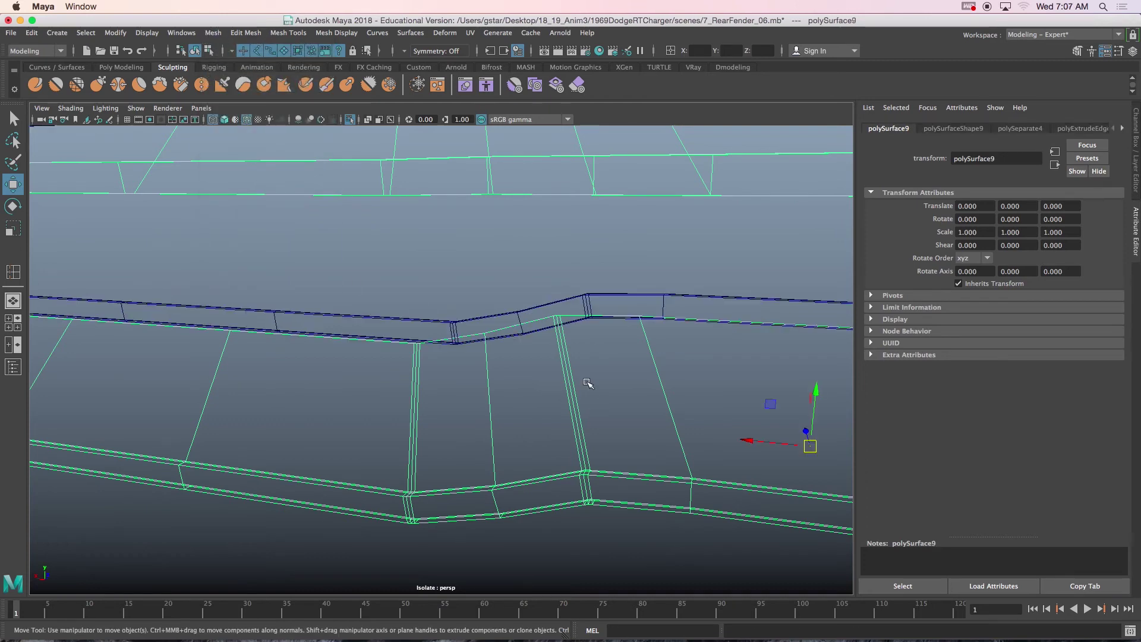
pyautogui.moveTo(565, 351); pyautogui.dragTo(518, 304, button='right')
pyautogui.moveTo(539, 307); pyautogui.dragTo(571, 326)
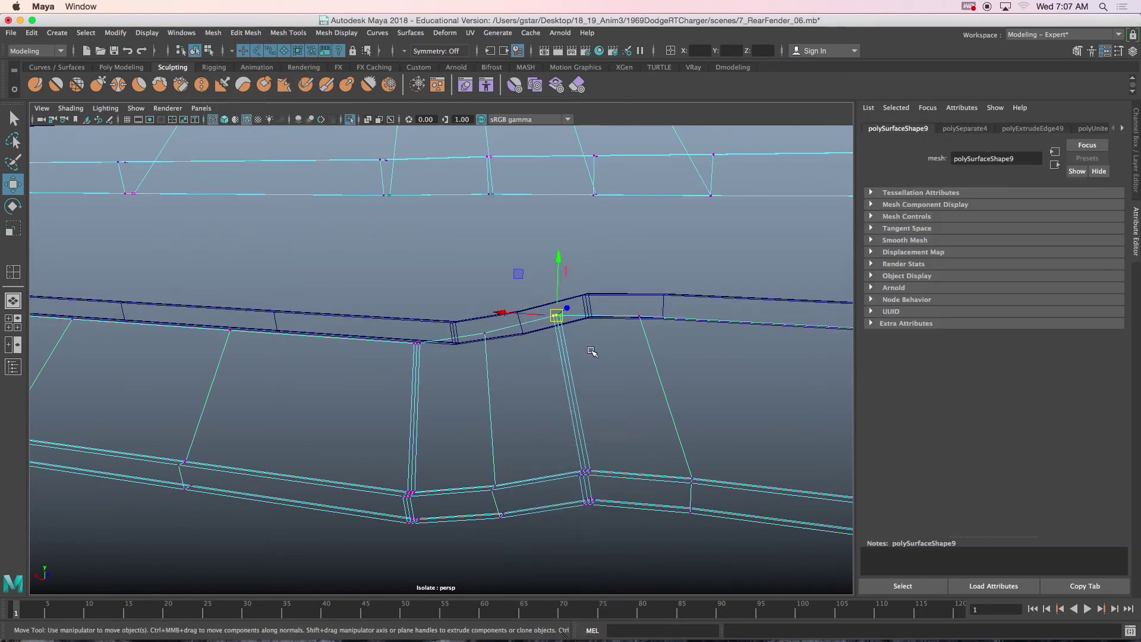
pyautogui.scroll(10, 552, 354)
pyautogui.scroll(-10, 576, 305)
pyautogui.keyDown('alt'); pyautogui.moveTo(588, 320); pyautogui.dragTo(569, 322, button='middle'); pyautogui.keyUp('alt')
pyautogui.moveTo(495, 261); pyautogui.dragTo(542, 234)
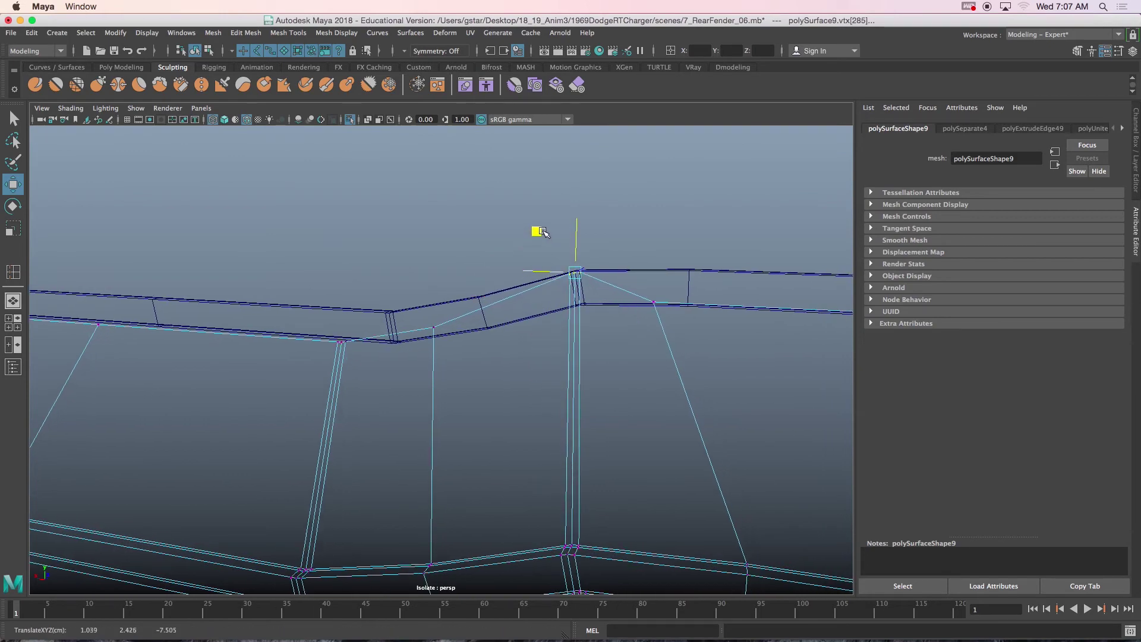
# Step: Move the border vertex just right of the step's upper bend over to the smaller ring's matching edge line
pyautogui.click(654, 302)
pyautogui.keyDown('alt'); pyautogui.moveTo(710, 328); pyautogui.dragTo(553, 303); pyautogui.keyUp('alt')
pyautogui.scroll(5, 531, 292)
pyautogui.keyDown('alt'); pyautogui.moveTo(522, 290); pyautogui.dragTo(600, 381, button='middle'); pyautogui.keyUp('alt')
pyautogui.keyDown('alt'); pyautogui.moveTo(534, 312); pyautogui.dragTo(544, 317); pyautogui.keyUp('alt')
pyautogui.moveTo(348, 266); pyautogui.dragTo(412, 209)
pyautogui.click(177, 204)
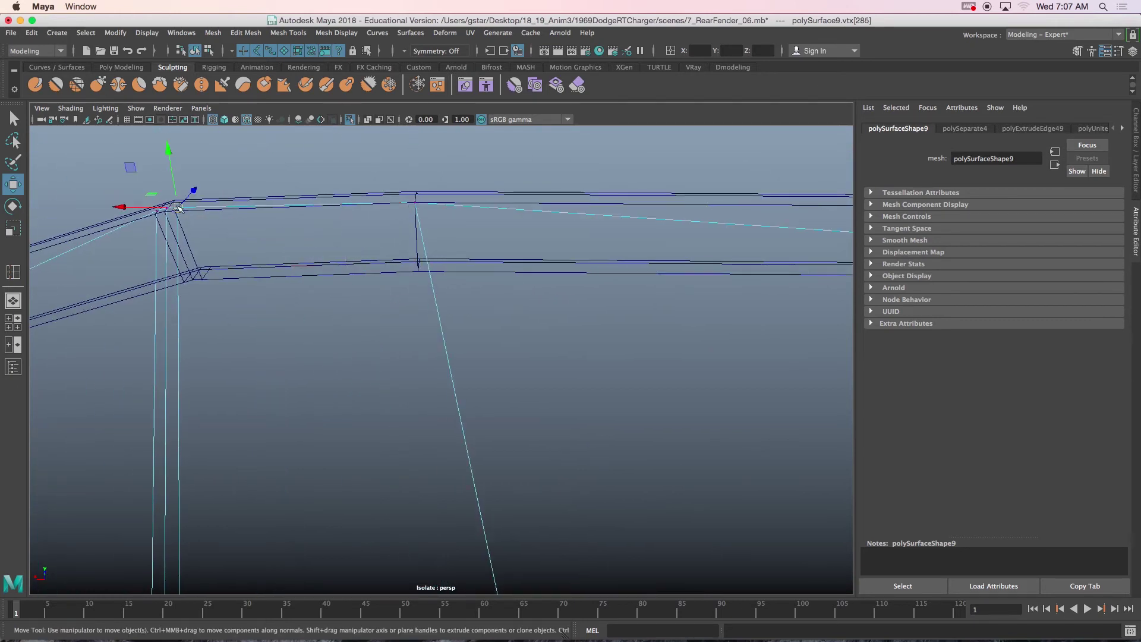
pyautogui.keyDown('alt'); pyautogui.moveTo(302, 249); pyautogui.dragTo(293, 239); pyautogui.keyUp('alt')
pyautogui.scroll(-7, 357, 190)
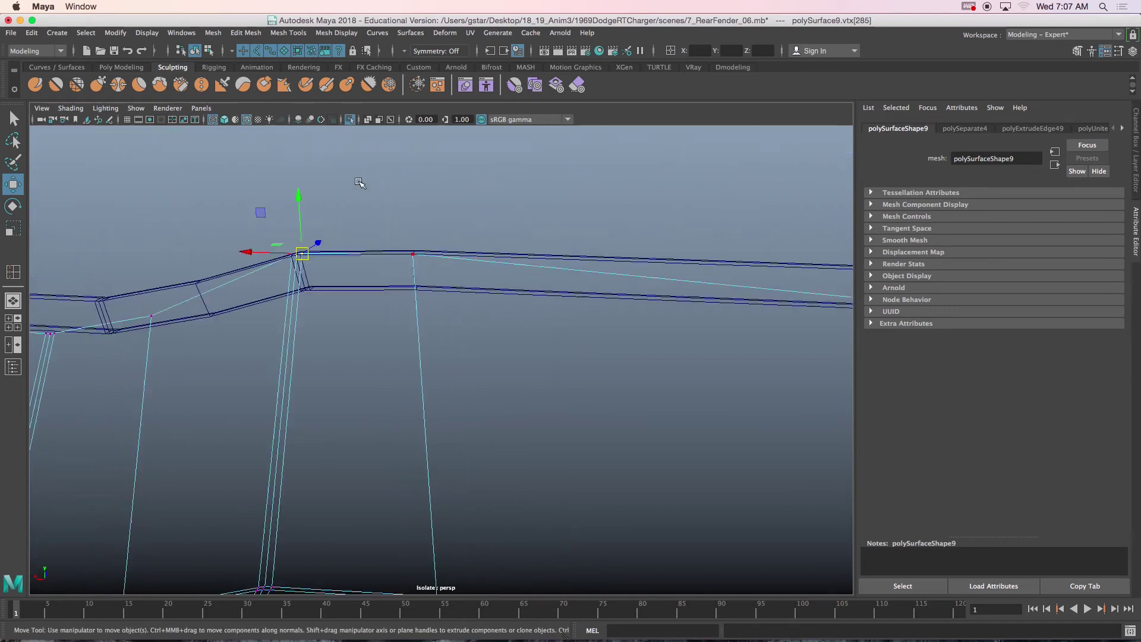
# Step: In shaded display, lower that vertex and the upper-bend vertices to the outer edge of the smaller ring's face
pyautogui.keyDown('alt'); pyautogui.moveTo(380, 226); pyautogui.dragTo(416, 266); pyautogui.keyUp('alt')
pyautogui.moveTo(465, 329); pyautogui.dragTo(465, 328)
pyautogui.moveTo(465, 328)
pyautogui.keyDown('alt'); pyautogui.mouseDown()
pyautogui.moveTo(430, 298)
pyautogui.moveTo(448, 301)
pyautogui.mouseUp(); pyautogui.keyUp('alt')
pyautogui.press('5')
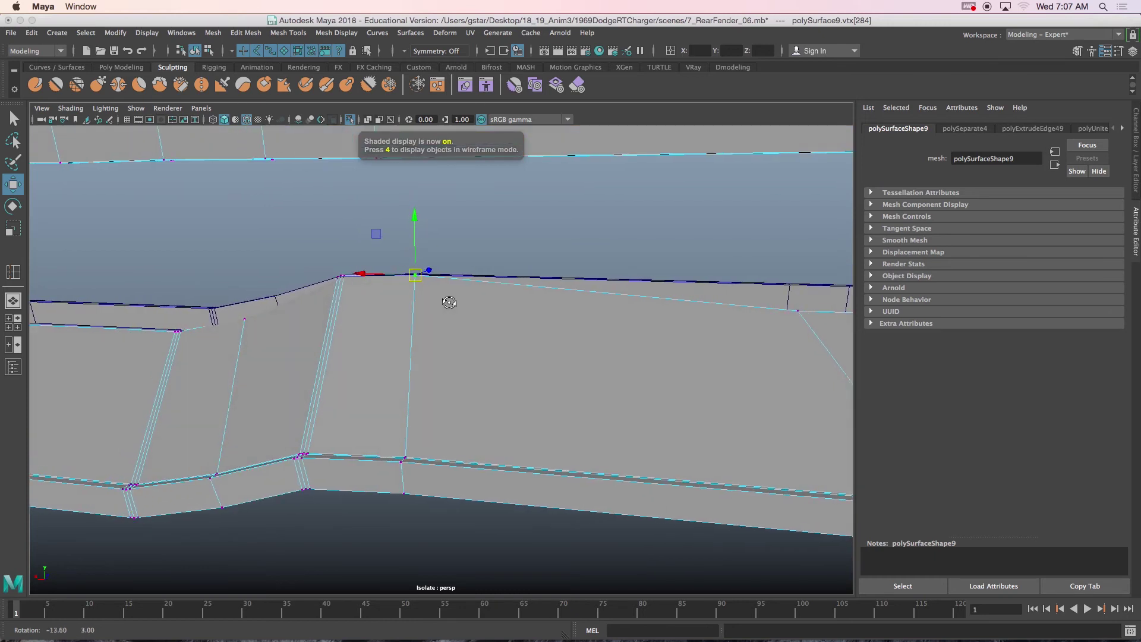
pyautogui.moveTo(415, 215); pyautogui.dragTo(414, 308)
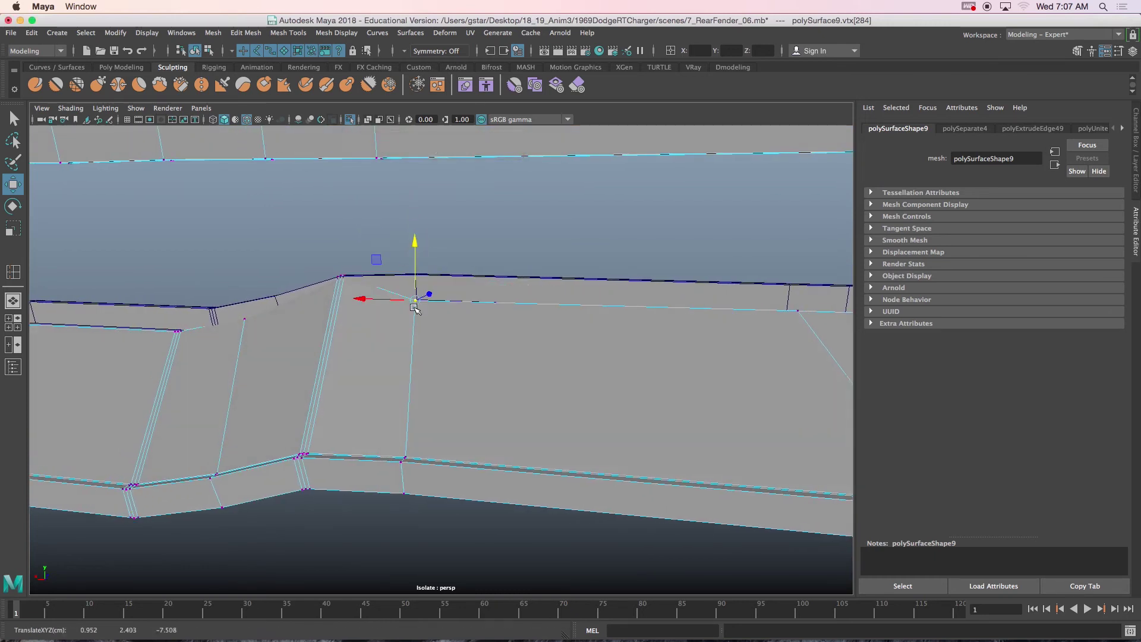
pyautogui.moveTo(325, 262); pyautogui.dragTo(356, 303)
pyautogui.moveTo(341, 253); pyautogui.dragTo(344, 278)
# Step: Adjust the remaining border vertices at the step's upper bend to line up with the smaller ring's support edges
pyautogui.scroll(3, 349, 316)
pyautogui.scroll(5, 375, 352)
pyautogui.scroll(-5, 376, 353)
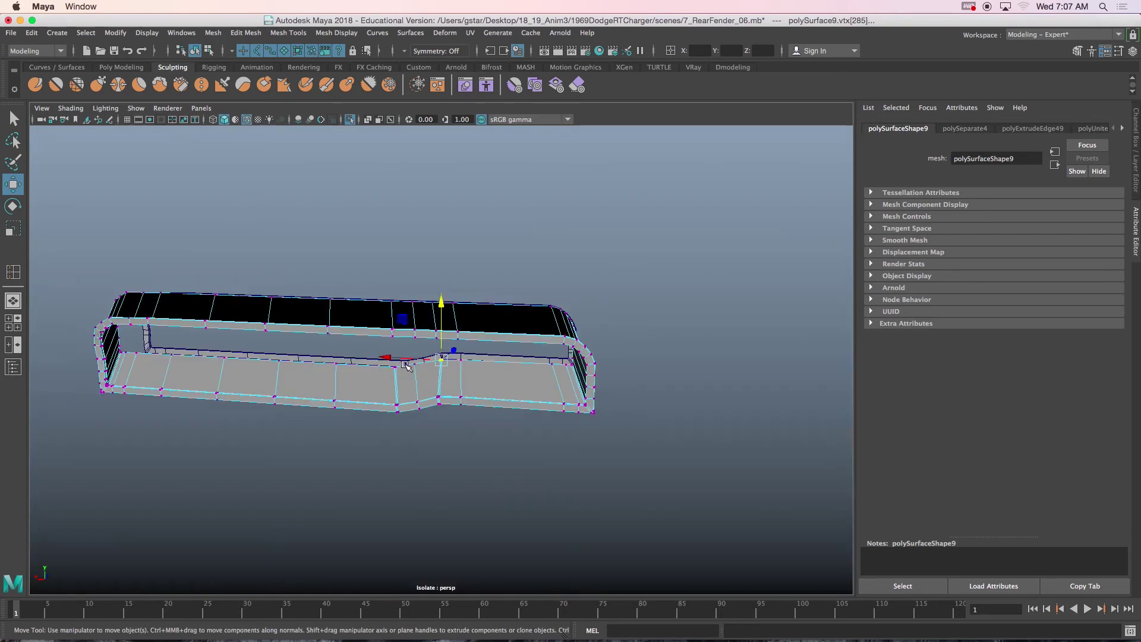
pyautogui.scroll(6, 432, 366)
pyautogui.scroll(3, 443, 373)
pyautogui.scroll(-5, 453, 379)
pyautogui.scroll(5, 458, 377)
pyautogui.scroll(2, 458, 380)
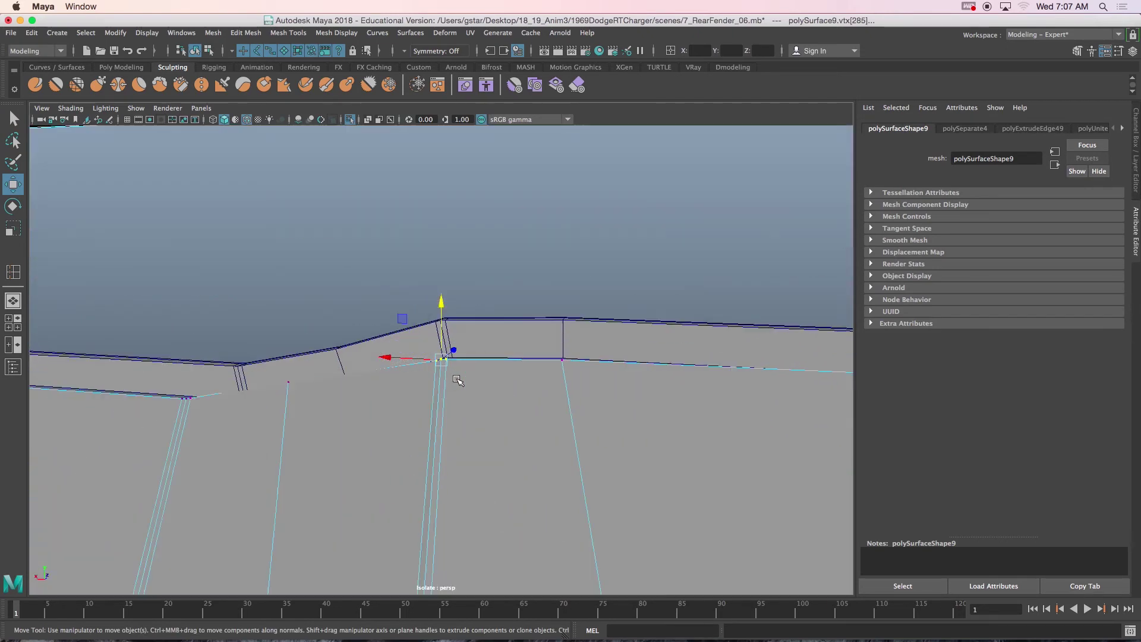
pyautogui.moveTo(446, 343); pyautogui.dragTo(449, 371)
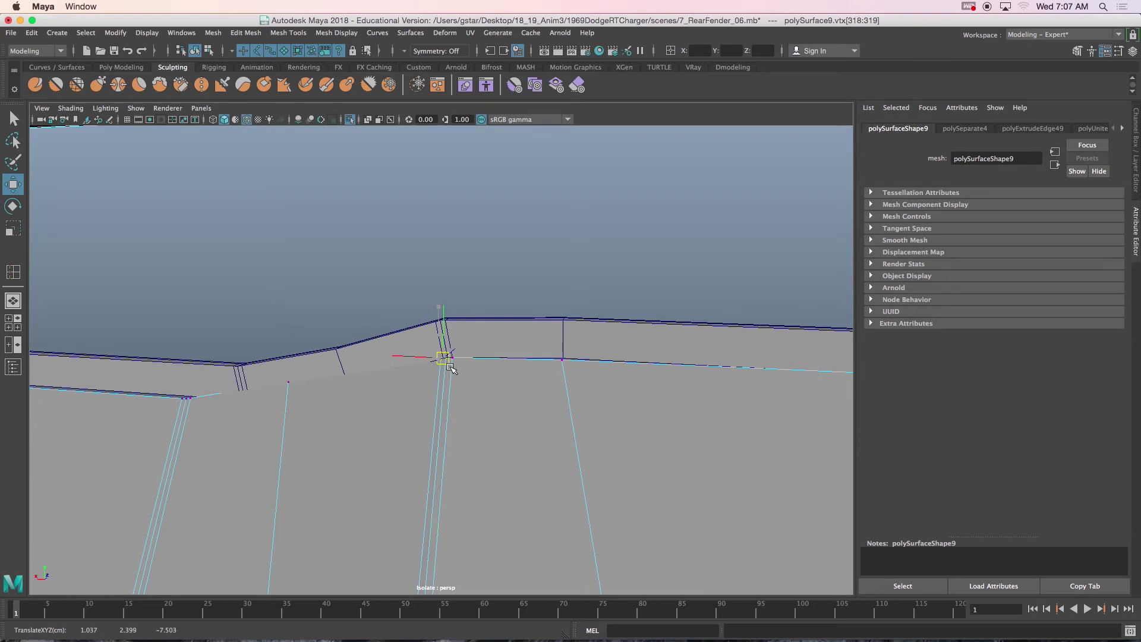
# Step: Move the mid-slope vertex and the three lower-bend vertices of the border onto the smaller ring's matching edges
pyautogui.click(290, 379)
pyautogui.moveTo(302, 384); pyautogui.dragTo(336, 391)
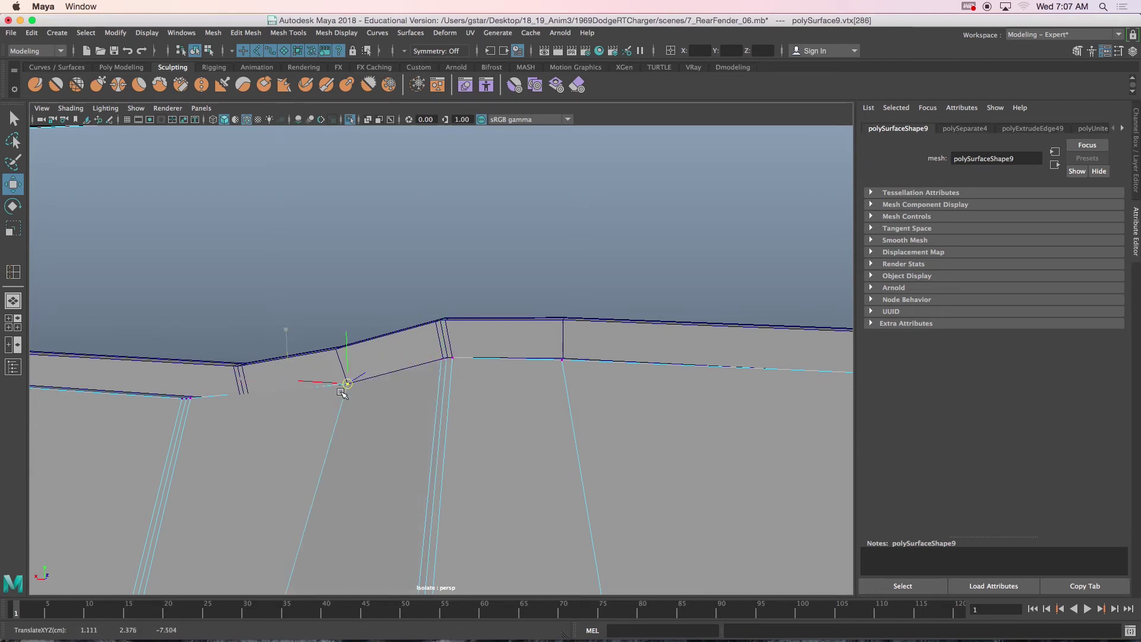
pyautogui.moveTo(151, 381); pyautogui.dragTo(205, 413)
pyautogui.moveTo(149, 357); pyautogui.dragTo(199, 364, button='middle')
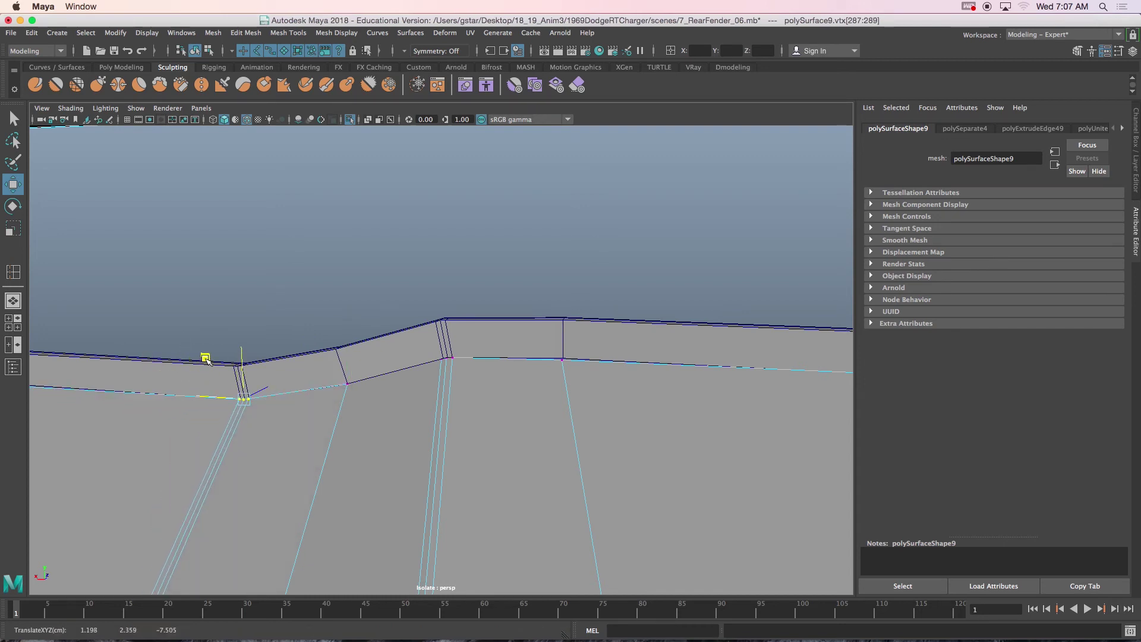
# Step: Turn on point snapping and shift the first lower-edge border vertex left of the step onto the smaller ring
pyautogui.keyDown('alt'); pyautogui.moveTo(217, 423); pyautogui.dragTo(349, 420, button='middle'); pyautogui.keyUp('alt')
pyautogui.keyDown('alt'); pyautogui.moveTo(265, 413); pyautogui.dragTo(359, 408, button='middle'); pyautogui.keyUp('alt')
pyautogui.moveTo(194, 357); pyautogui.dragTo(262, 390)
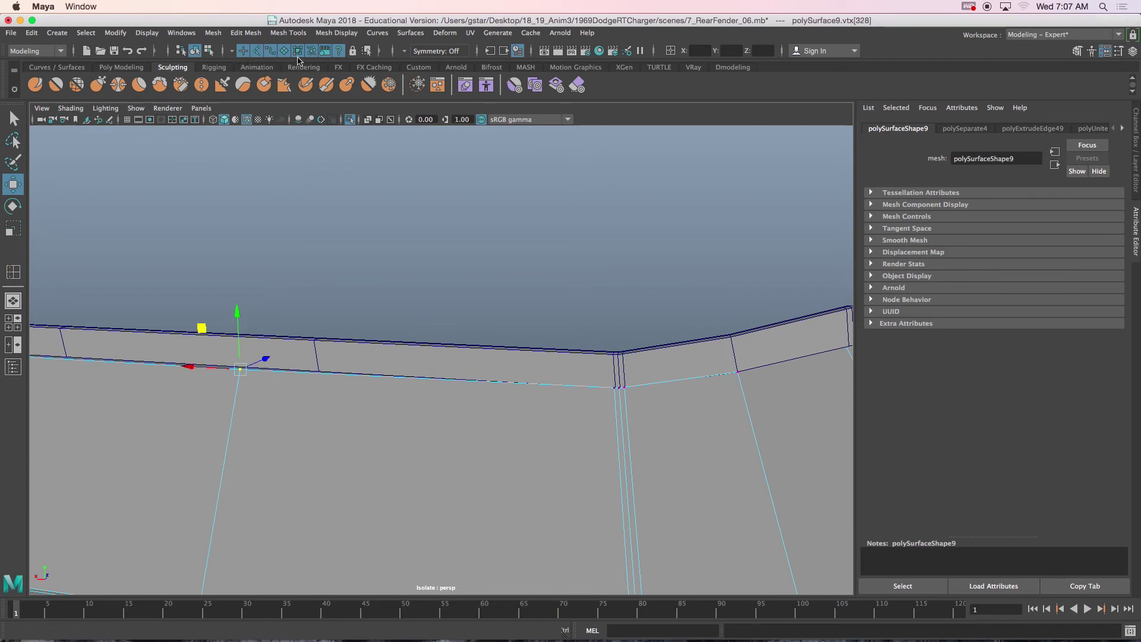
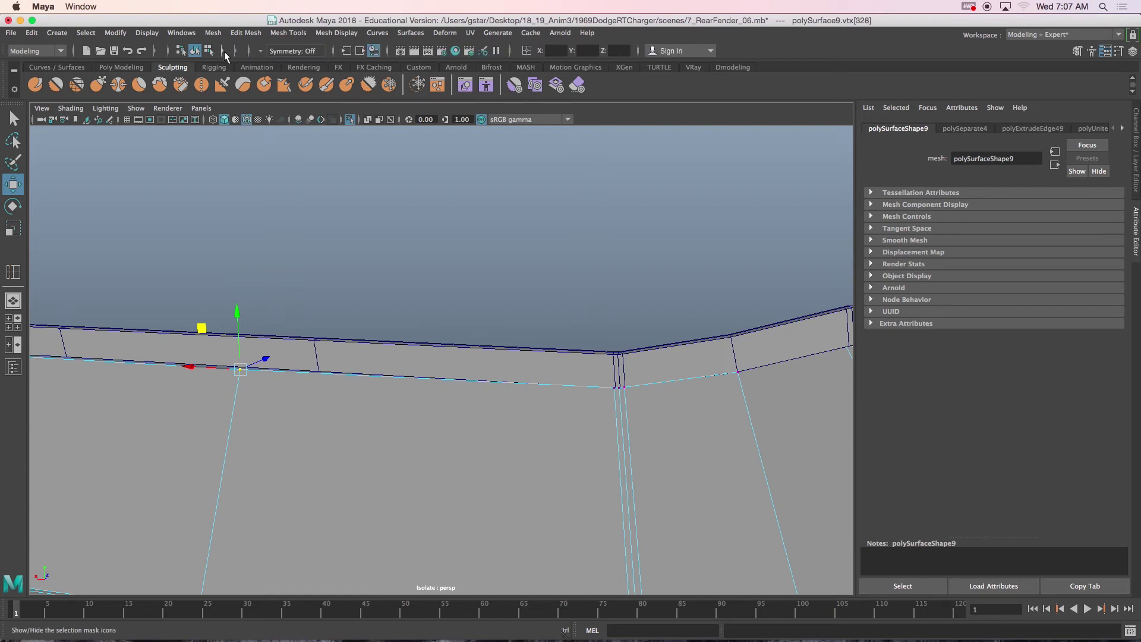
pyautogui.click(379, 52)
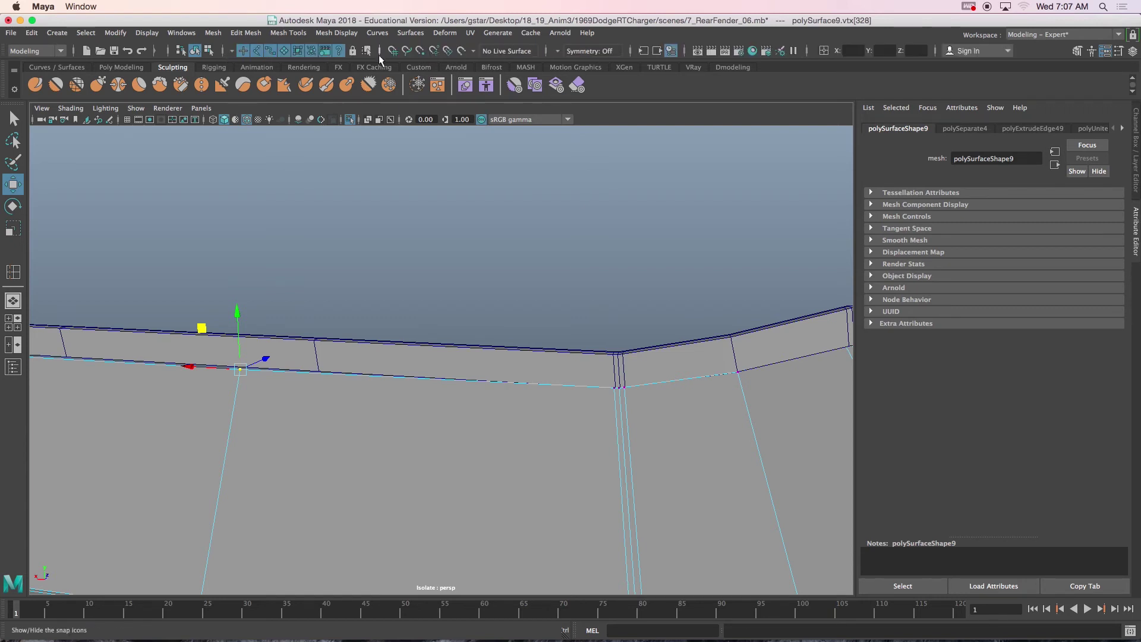
pyautogui.click(420, 52)
pyautogui.moveTo(240, 370); pyautogui.dragTo(277, 372)
# Step: Snap the remaining lower-edge border vertices toward the left corner onto the smaller ring's matching vertices, undoing a misplaced move
pyautogui.keyDown('alt'); pyautogui.moveTo(143, 369); pyautogui.dragTo(325, 368, button='middle'); pyautogui.keyUp('alt')
pyautogui.moveTo(215, 351); pyautogui.dragTo(301, 355)
pyautogui.press('super+z')
pyautogui.press('super+z')
pyautogui.keyDown('alt'); pyautogui.moveTo(416, 371); pyautogui.dragTo(208, 378); pyautogui.keyUp('alt')
pyautogui.moveTo(240, 336); pyautogui.dragTo(366, 364)
pyautogui.keyDown('alt'); pyautogui.moveTo(199, 360); pyautogui.dragTo(410, 357, button='middle'); pyautogui.keyUp('alt')
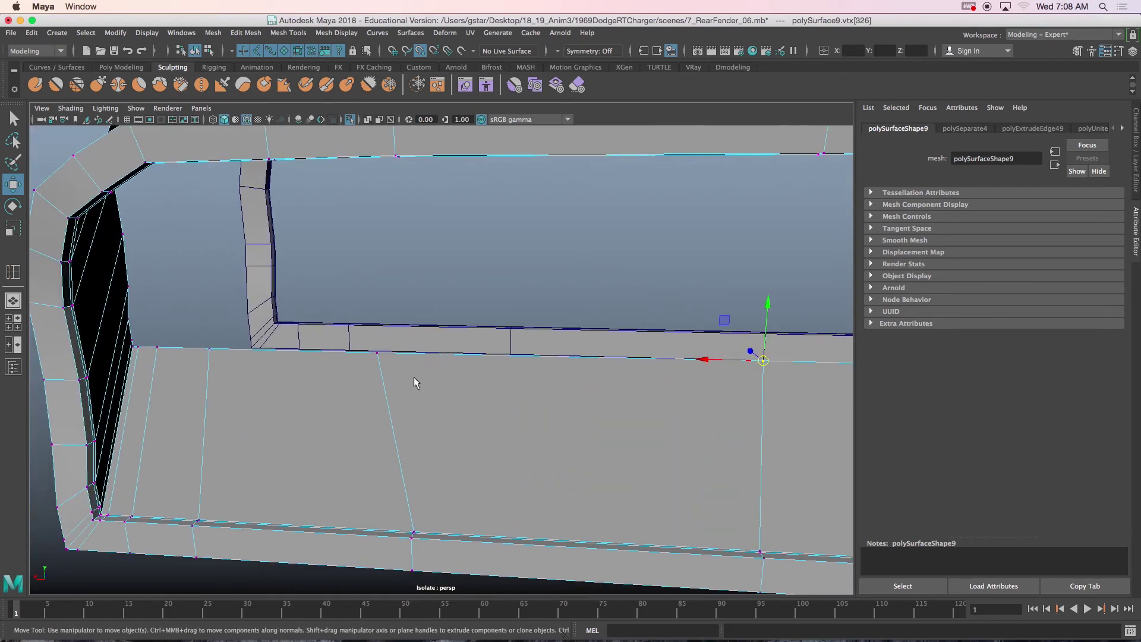
pyautogui.moveTo(377, 354); pyautogui.dragTo(413, 363)
pyautogui.click(209, 350)
pyautogui.moveTo(222, 362); pyautogui.dragTo(314, 361)
# Step: Select the border vertices around the left end and move them together against the smaller ring with point snapping off
pyautogui.moveTo(156, 367)
pyautogui.keyDown('alt'); pyautogui.mouseDown()
pyautogui.moveTo(141, 356)
pyautogui.moveTo(156, 348)
pyautogui.mouseUp(); pyautogui.keyUp('alt')
pyautogui.keyDown('alt'); pyautogui.moveTo(275, 338); pyautogui.dragTo(270, 331); pyautogui.keyUp('alt')
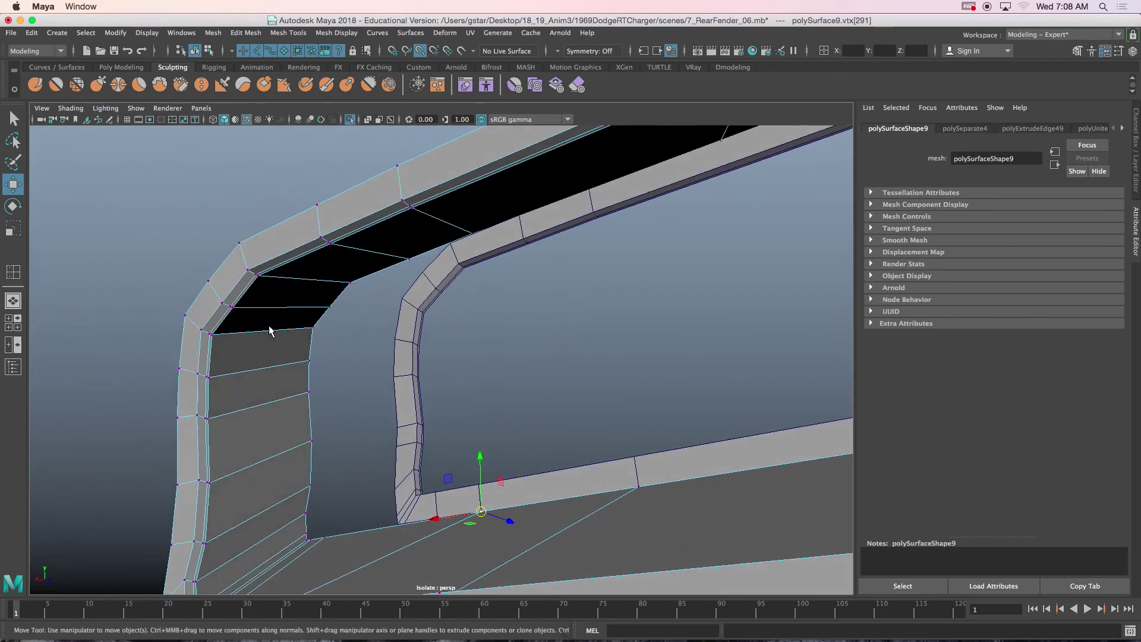
pyautogui.moveTo(308, 428); pyautogui.dragTo(331, 545)
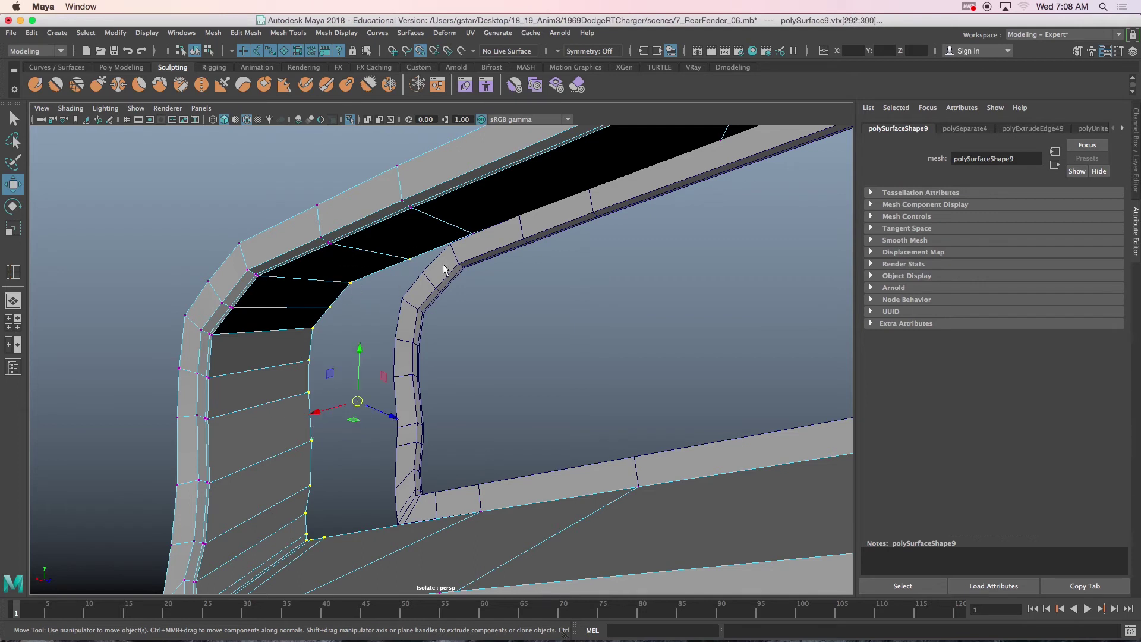
pyautogui.click(419, 53)
pyautogui.moveTo(347, 411); pyautogui.dragTo(395, 401)
pyautogui.keyDown('alt'); pyautogui.moveTo(385, 440); pyautogui.dragTo(420, 424); pyautogui.keyUp('alt')
pyautogui.moveTo(306, 450); pyautogui.dragTo(374, 441)
pyautogui.moveTo(367, 440); pyautogui.dragTo(370, 488)
# Step: Turn point snapping back on and snap the border vertices at the lower-left corner onto the smaller ring's corner
pyautogui.click(235, 396)
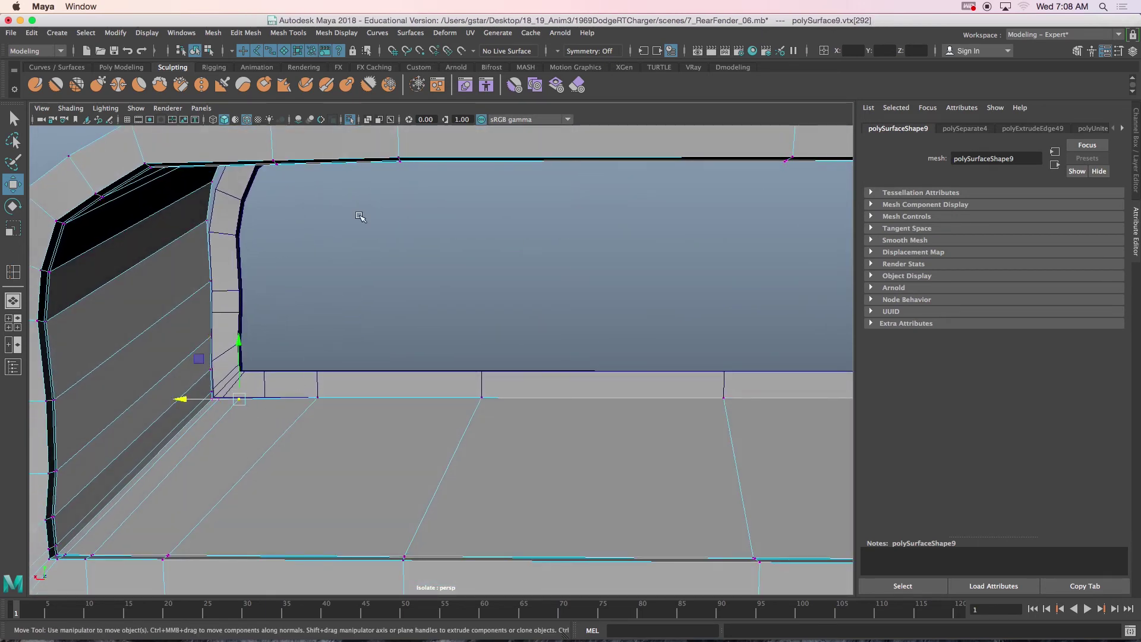
pyautogui.click(419, 50)
pyautogui.moveTo(246, 408); pyautogui.dragTo(217, 390)
pyautogui.press('super+z')
pyautogui.keyDown('alt'); pyautogui.moveTo(215, 414); pyautogui.dragTo(239, 416, button='middle'); pyautogui.keyUp('alt')
pyautogui.moveTo(250, 420); pyautogui.dragTo(233, 324)
pyautogui.click(231, 369)
pyautogui.click(234, 337)
# Step: Snap the border vertices up the left side onto the smaller ring's matching vertices
pyautogui.click(229, 278)
pyautogui.moveTo(232, 282); pyautogui.dragTo(240, 255)
pyautogui.click(264, 297)
pyautogui.moveTo(265, 297); pyautogui.dragTo(264, 306)
pyautogui.click(271, 261)
pyautogui.moveTo(271, 262); pyautogui.dragTo(272, 267)
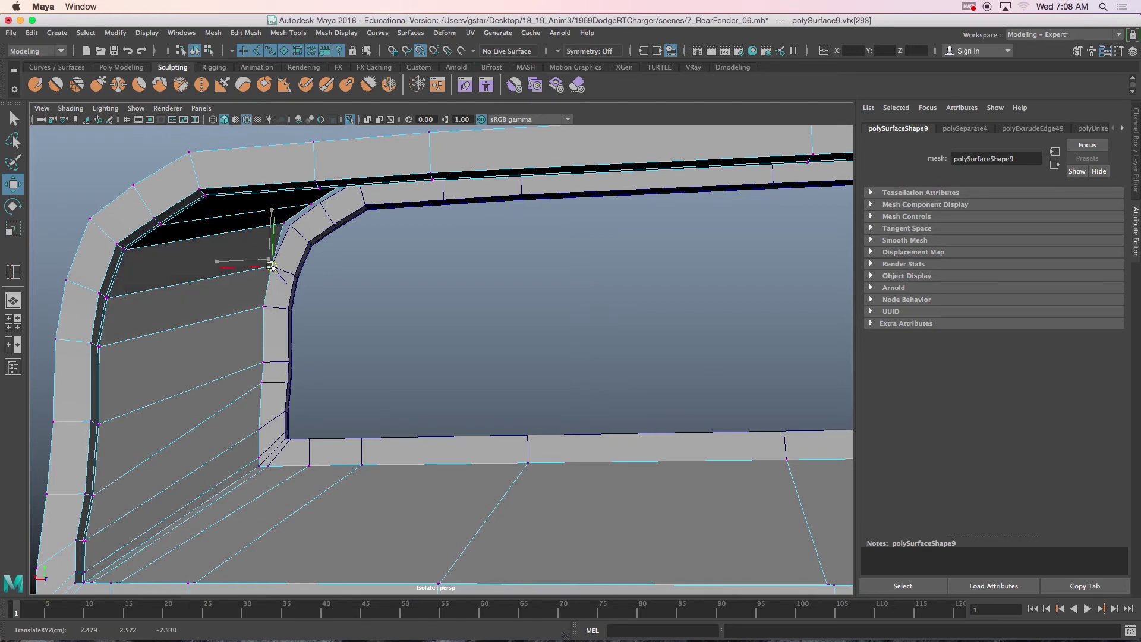
# Step: Snap the border vertices around the upper-left curve and the start of the top edge onto the smaller ring
pyautogui.click(290, 225)
pyautogui.moveTo(289, 225); pyautogui.dragTo(351, 262)
pyautogui.click(311, 205)
pyautogui.click(349, 262)
pyautogui.click(427, 256)
pyautogui.moveTo(427, 256); pyautogui.dragTo(511, 252)
pyautogui.click(636, 244)
pyautogui.moveTo(636, 244); pyautogui.dragTo(748, 224)
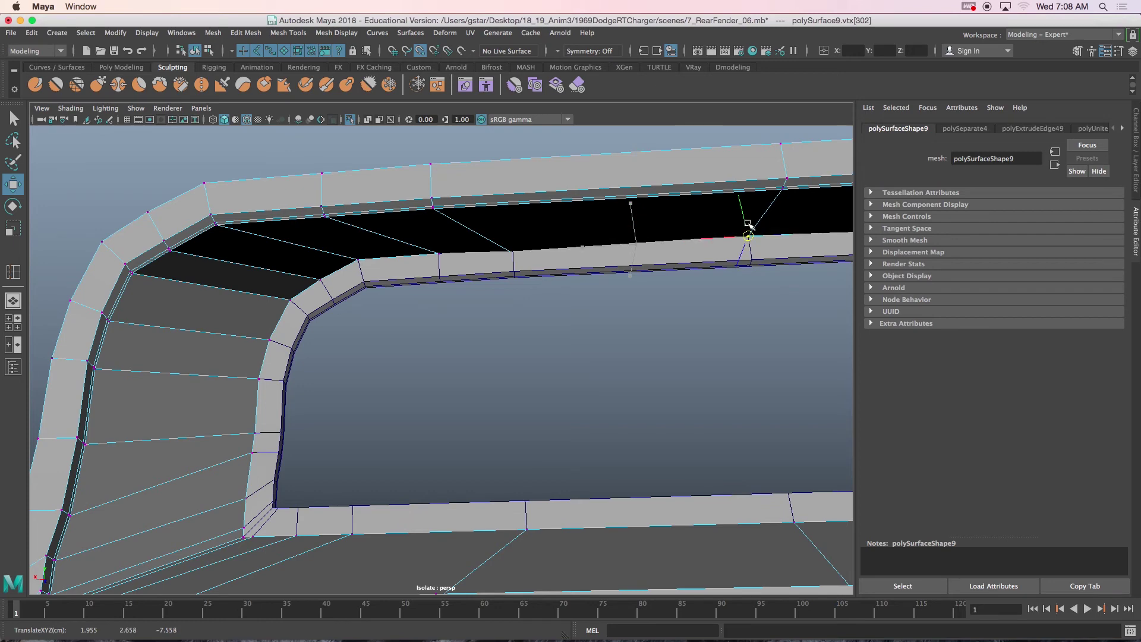
# Step: Snap the next border vertices along the top edge onto the smaller ring's vertices
pyautogui.click(512, 245)
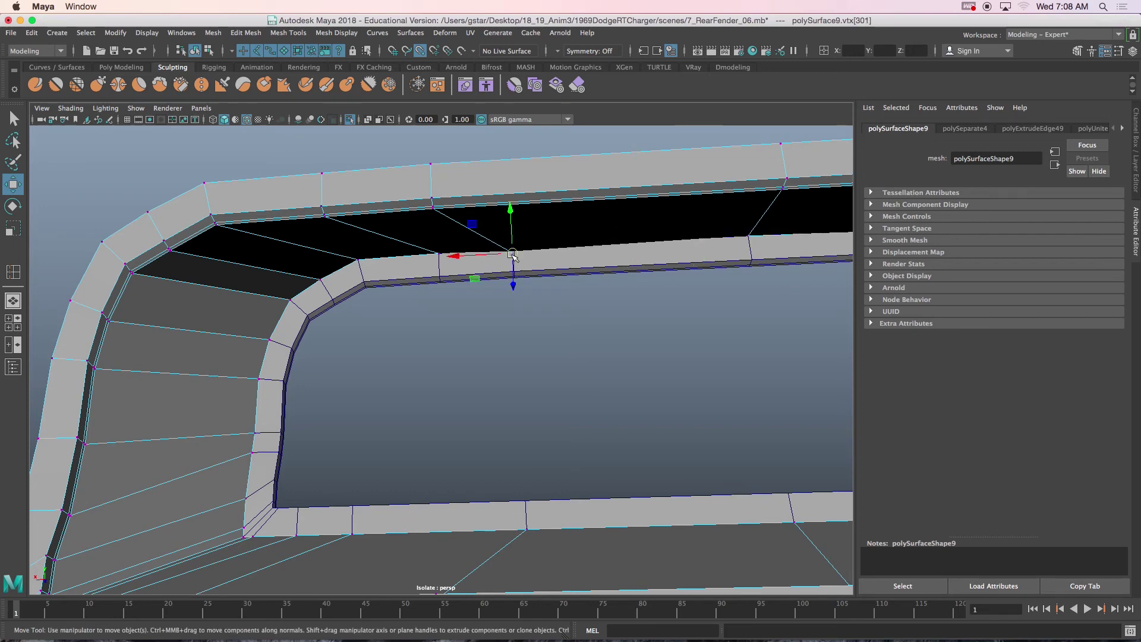
pyautogui.keyDown('alt'); pyautogui.moveTo(466, 277); pyautogui.dragTo(333, 344, button='right'); pyautogui.keyUp('alt')
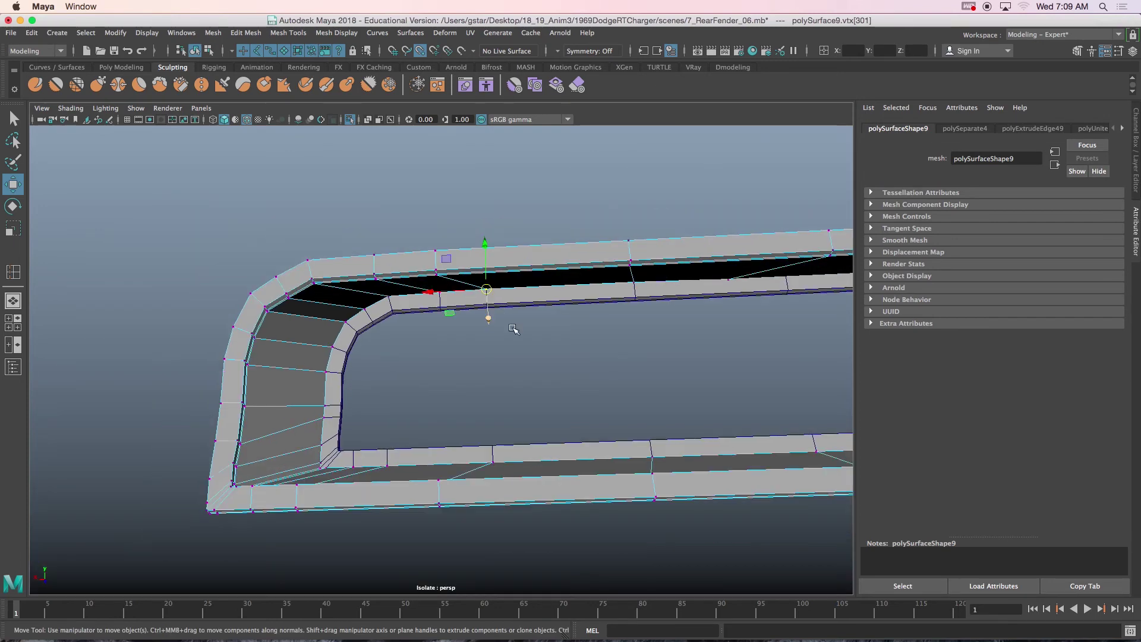
pyautogui.keyDown('alt'); pyautogui.moveTo(326, 347); pyautogui.dragTo(261, 337); pyautogui.keyUp('alt')
pyautogui.moveTo(440, 261); pyautogui.dragTo(459, 235)
pyautogui.keyDown('alt'); pyautogui.moveTo(562, 265); pyautogui.dragTo(406, 263, button='middle'); pyautogui.keyUp('alt')
pyautogui.moveTo(405, 214); pyautogui.dragTo(467, 226)
# Step: Snap the border vertex at the step's lower bend exactly onto the smaller ring's support edge
pyautogui.keyDown('alt'); pyautogui.moveTo(451, 324); pyautogui.dragTo(450, 379); pyautogui.keyUp('alt')
pyautogui.keyDown('alt'); pyautogui.moveTo(580, 357); pyautogui.dragTo(470, 363, button='middle'); pyautogui.keyUp('alt')
pyautogui.keyDown('alt'); pyautogui.moveTo(422, 358); pyautogui.dragTo(551, 352, button='right'); pyautogui.keyUp('alt')
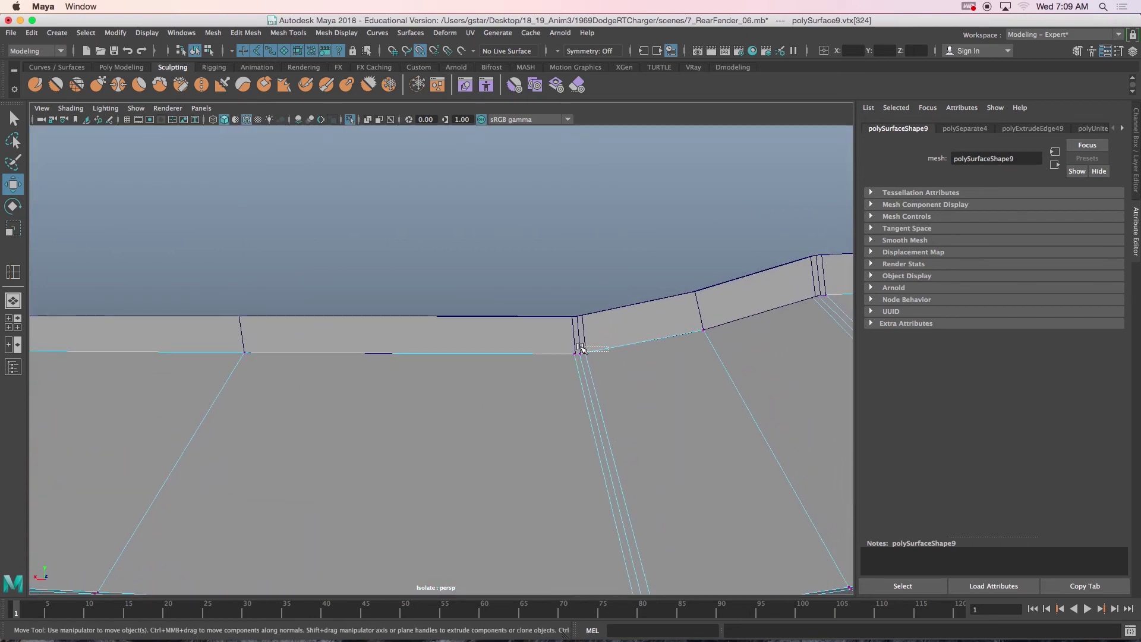
pyautogui.moveTo(578, 359); pyautogui.dragTo(590, 358)
pyautogui.moveTo(585, 353); pyautogui.dragTo(362, 284)
# Step: Undo the accidental ring selection and snap the top-edge border vertices above the step onto the smaller ring
pyautogui.click(373, 325)
pyautogui.press('super+z')
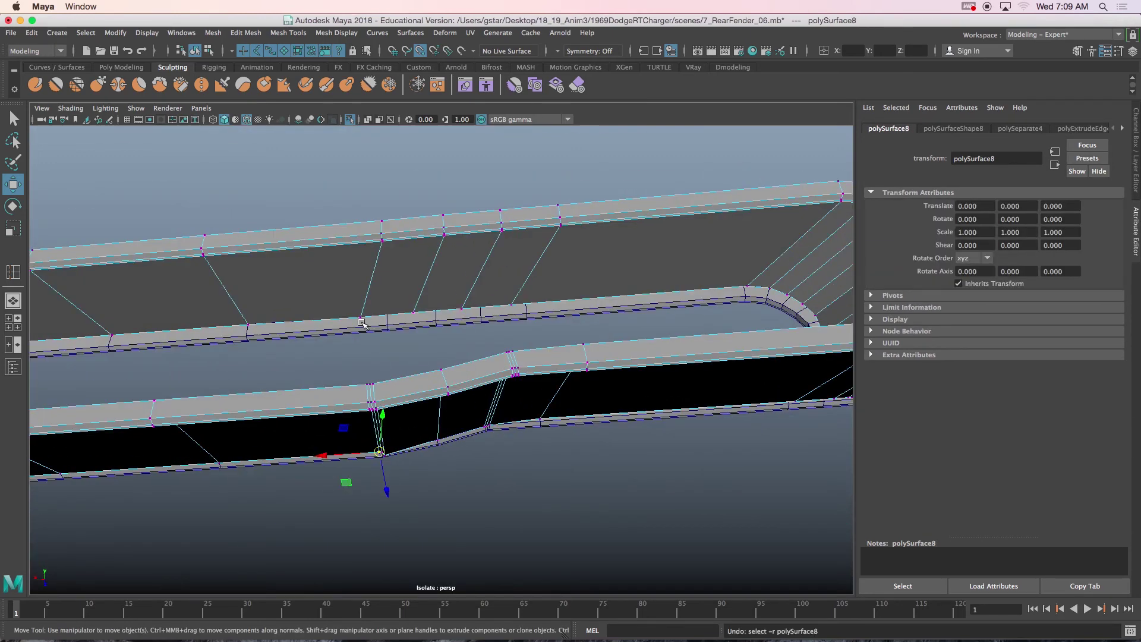
pyautogui.click(360, 317)
pyautogui.moveTo(361, 317); pyautogui.dragTo(524, 303)
pyautogui.click(510, 306)
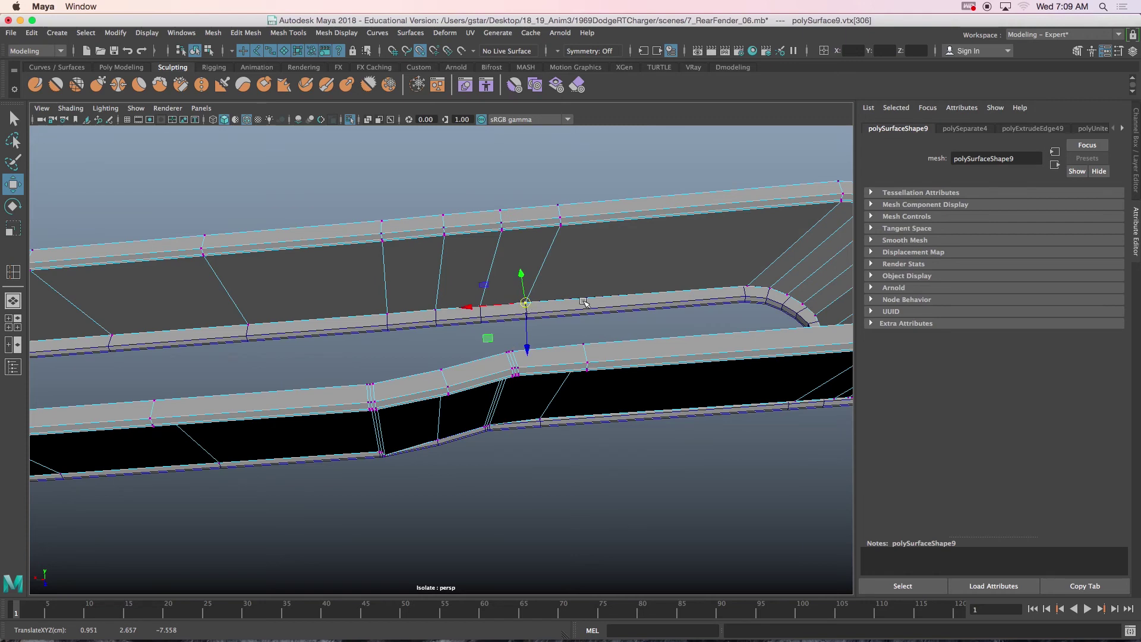
# Step: Snap the border vertices around the upper-right curve onto the smaller ring's curve
pyautogui.keyDown('alt'); pyautogui.moveTo(584, 302); pyautogui.dragTo(374, 304, button='middle'); pyautogui.keyUp('alt')
pyautogui.keyDown('alt'); pyautogui.moveTo(458, 311); pyautogui.dragTo(499, 308); pyautogui.keyUp('alt')
pyautogui.keyDown('alt'); pyautogui.moveTo(499, 308); pyautogui.dragTo(411, 313, button='middle'); pyautogui.keyUp('alt')
pyautogui.keyDown('alt'); pyautogui.moveTo(410, 313); pyautogui.dragTo(445, 299); pyautogui.keyUp('alt')
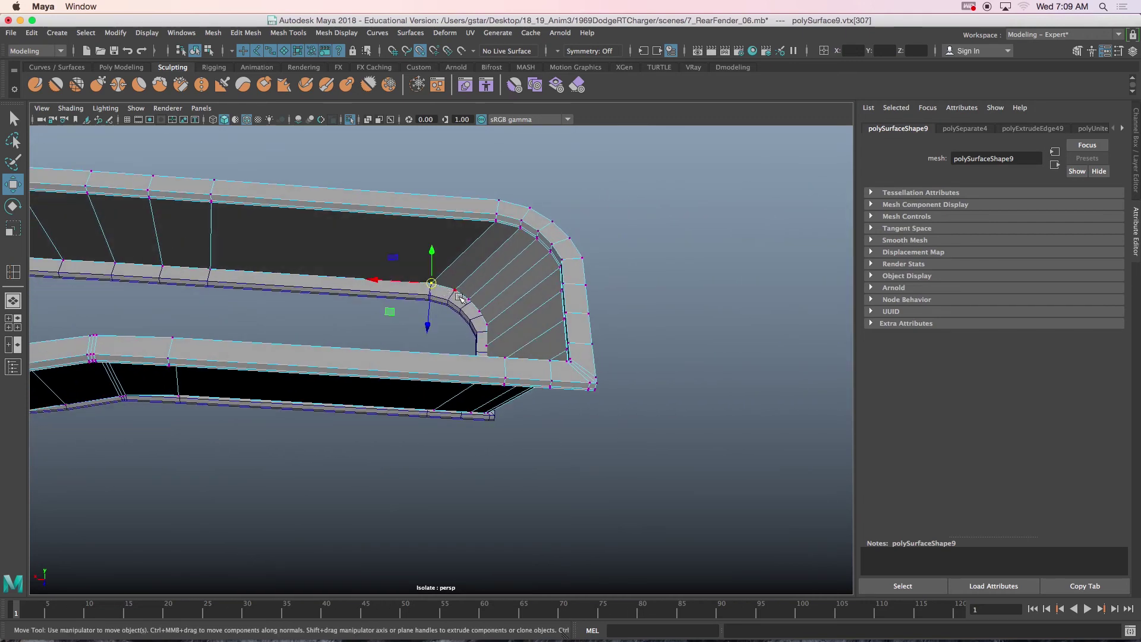
pyautogui.click(455, 291)
pyautogui.click(469, 300)
pyautogui.moveTo(469, 299); pyautogui.dragTo(506, 329)
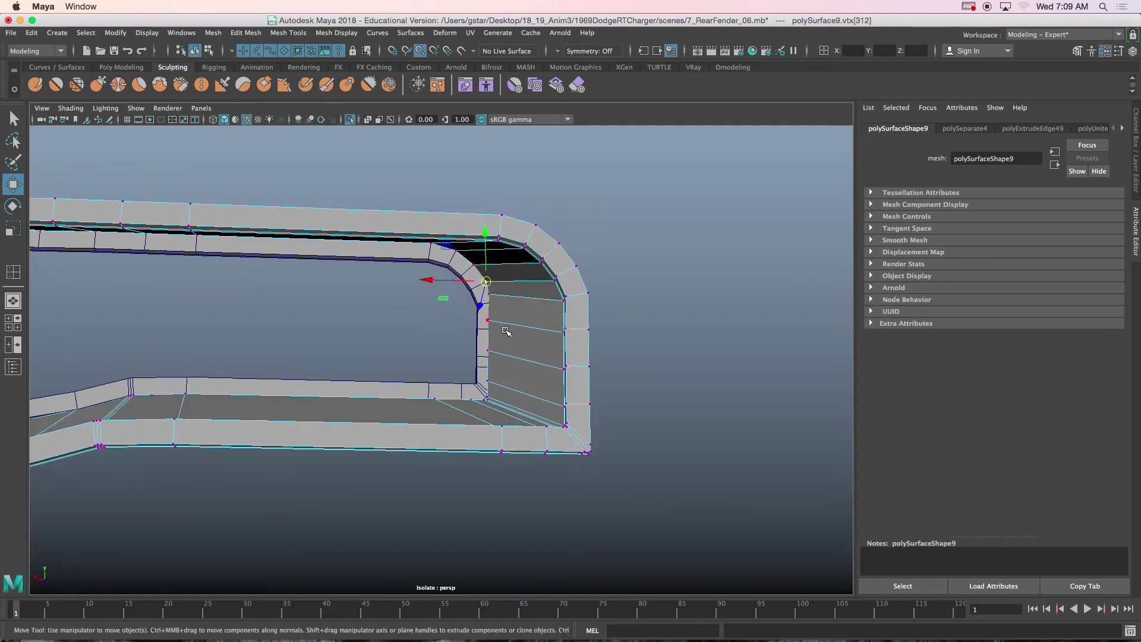
# Step: Snap the border vertices down the right side onto the smaller ring's matching vertices
pyautogui.click(476, 316)
pyautogui.moveTo(487, 288); pyautogui.dragTo(497, 302)
pyautogui.moveTo(506, 332); pyautogui.dragTo(521, 360)
pyautogui.keyDown('alt'); pyautogui.moveTo(521, 360); pyautogui.dragTo(401, 336, button='middle'); pyautogui.keyUp('alt')
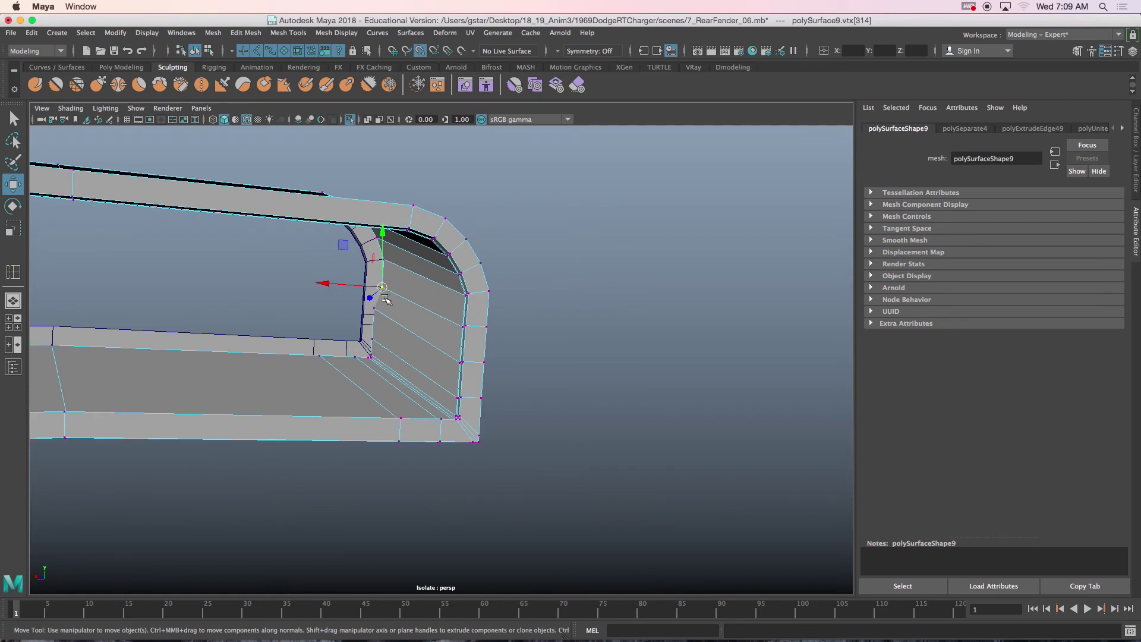
pyautogui.moveTo(369, 309); pyautogui.dragTo(380, 313)
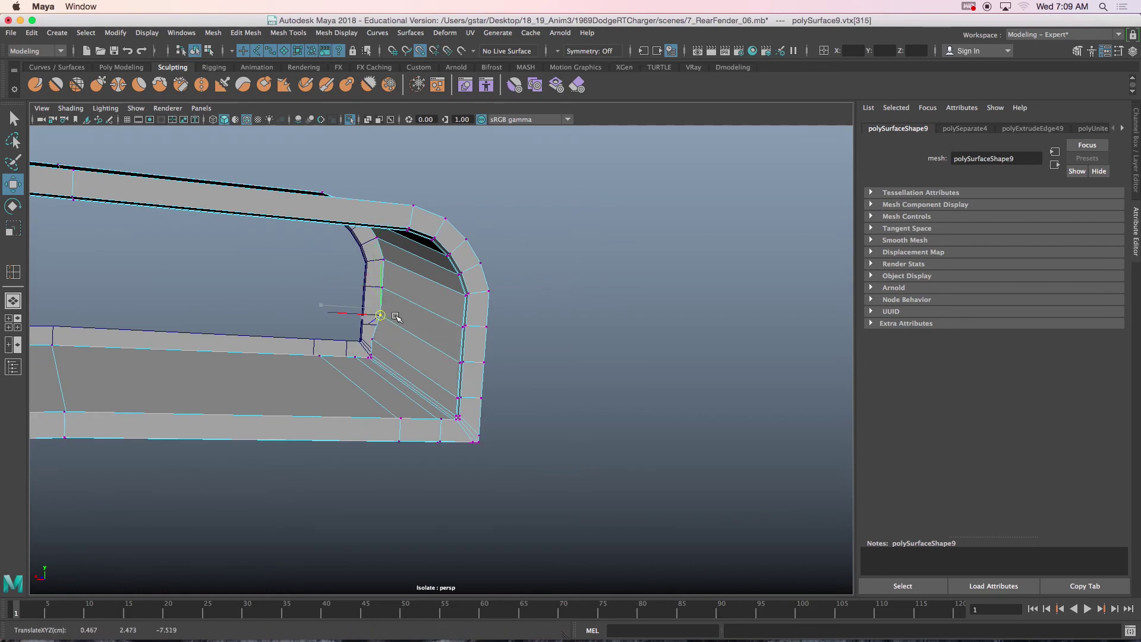
pyautogui.click(375, 340)
pyautogui.moveTo(378, 340)
pyautogui.mouseDown()
pyautogui.moveTo(385, 327)
pyautogui.moveTo(373, 358)
pyautogui.mouseUp()
# Step: Snap the border vertices at and beside the lower-right corner onto the smaller ring's closely spaced corner vertices
pyautogui.keyDown('ctrl'); pyautogui.keyDown('alt'); pyautogui.moveTo(308, 299); pyautogui.dragTo(341, 394); pyautogui.keyUp('alt'); pyautogui.keyUp('ctrl')
pyautogui.moveTo(352, 332)
pyautogui.mouseDown()
pyautogui.moveTo(390, 386)
pyautogui.moveTo(370, 353)
pyautogui.moveTo(372, 369)
pyautogui.moveTo(371, 340)
pyautogui.mouseUp()
pyautogui.moveTo(362, 250); pyautogui.dragTo(355, 250)
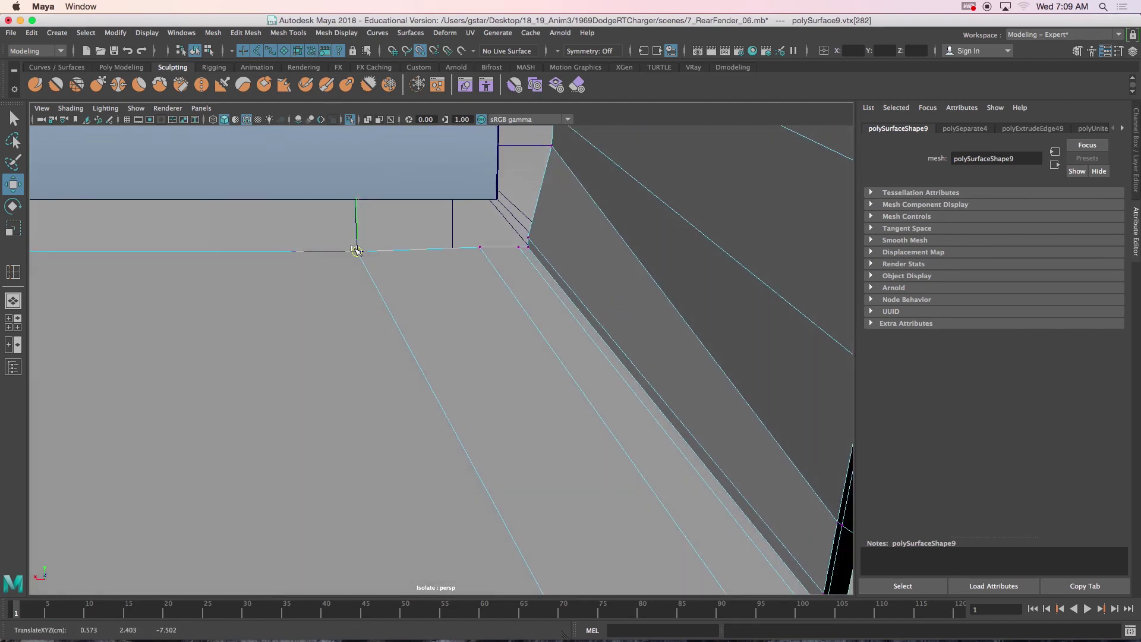
pyautogui.click(480, 247)
pyautogui.moveTo(483, 248); pyautogui.dragTo(526, 256)
pyautogui.moveTo(518, 248); pyautogui.dragTo(528, 253)
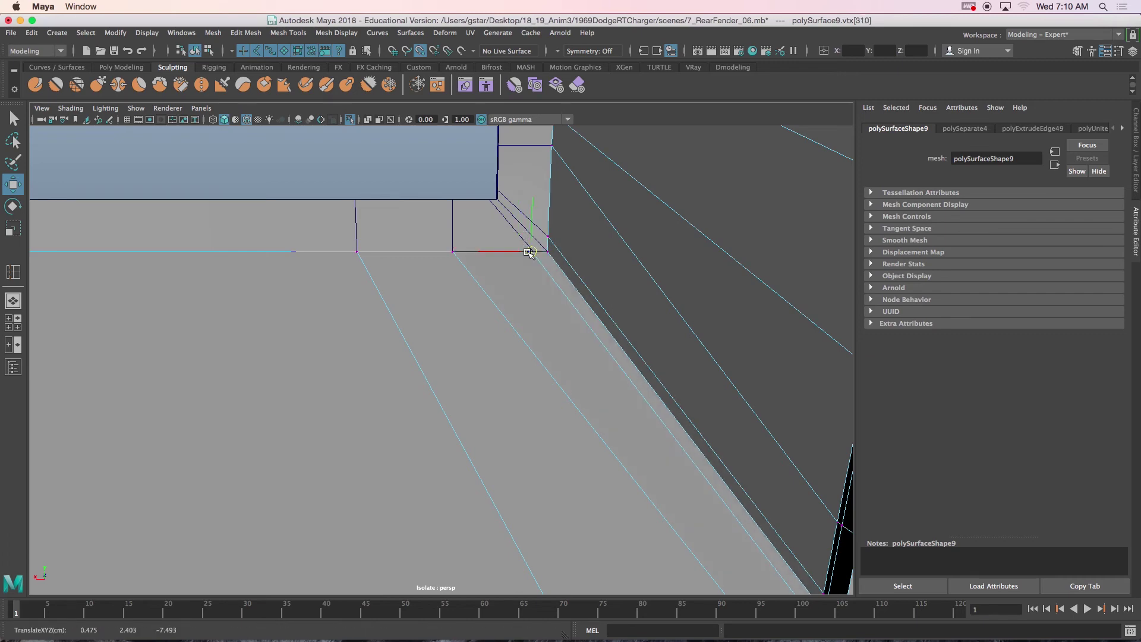
# Step: Return to object mode and show the two taillight surround pieces in smooth preview
pyautogui.scroll(-10, 476, 214)
pyautogui.keyDown('alt'); pyautogui.moveTo(427, 280); pyautogui.dragTo(293, 300); pyautogui.keyUp('alt')
pyautogui.keyDown('alt'); pyautogui.moveTo(383, 254); pyautogui.dragTo(382, 271); pyautogui.keyUp('alt')
pyautogui.click(529, 202)
pyautogui.moveTo(517, 178); pyautogui.dragTo(548, 163, button='right')
pyautogui.keyDown('alt'); pyautogui.moveTo(538, 232); pyautogui.dragTo(469, 385); pyautogui.keyUp('alt')
pyautogui.press('3')
pyautogui.click(463, 404)
pyautogui.press('3')
# Step: Select both taillight surround pieces with the full car visible and combine them into one mesh
pyautogui.click(563, 397)
pyautogui.keyDown('alt'); pyautogui.moveTo(503, 396); pyautogui.dragTo(386, 367); pyautogui.keyUp('alt')
pyautogui.click(386, 367)
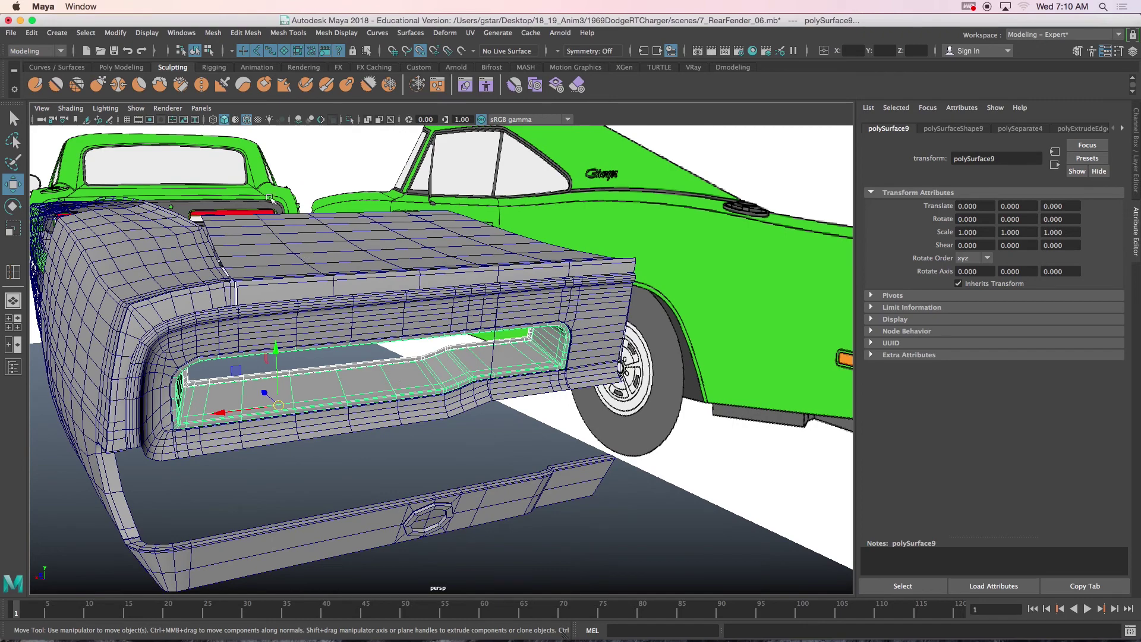
pyautogui.click(212, 33)
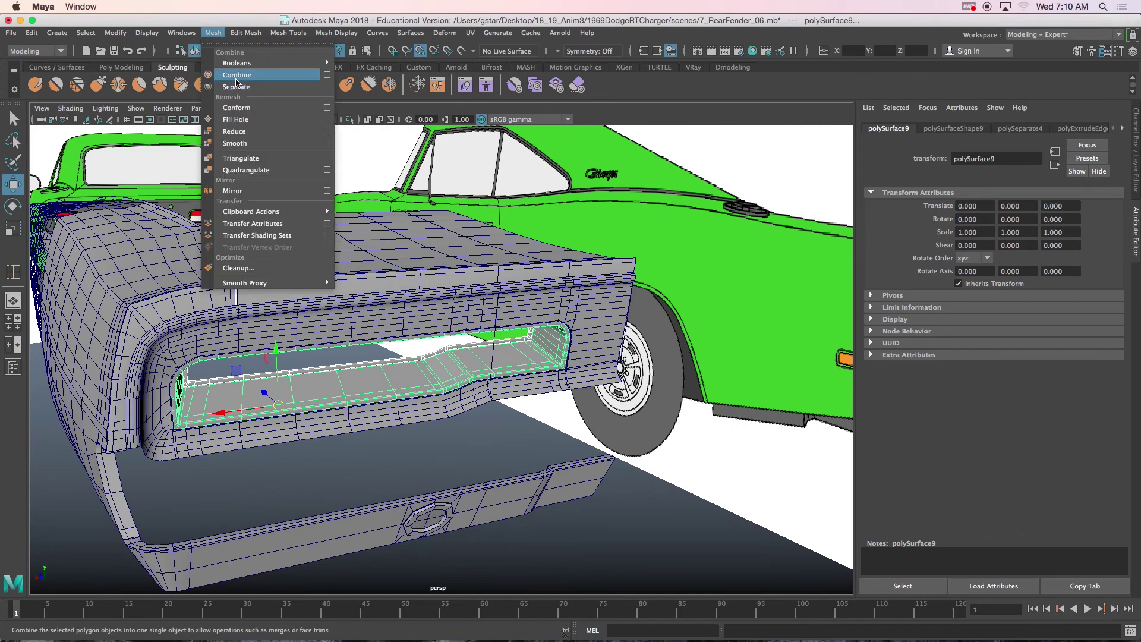
pyautogui.click(236, 78)
pyautogui.keyDown('alt'); pyautogui.moveTo(273, 196); pyautogui.dragTo(306, 190); pyautogui.keyUp('alt')
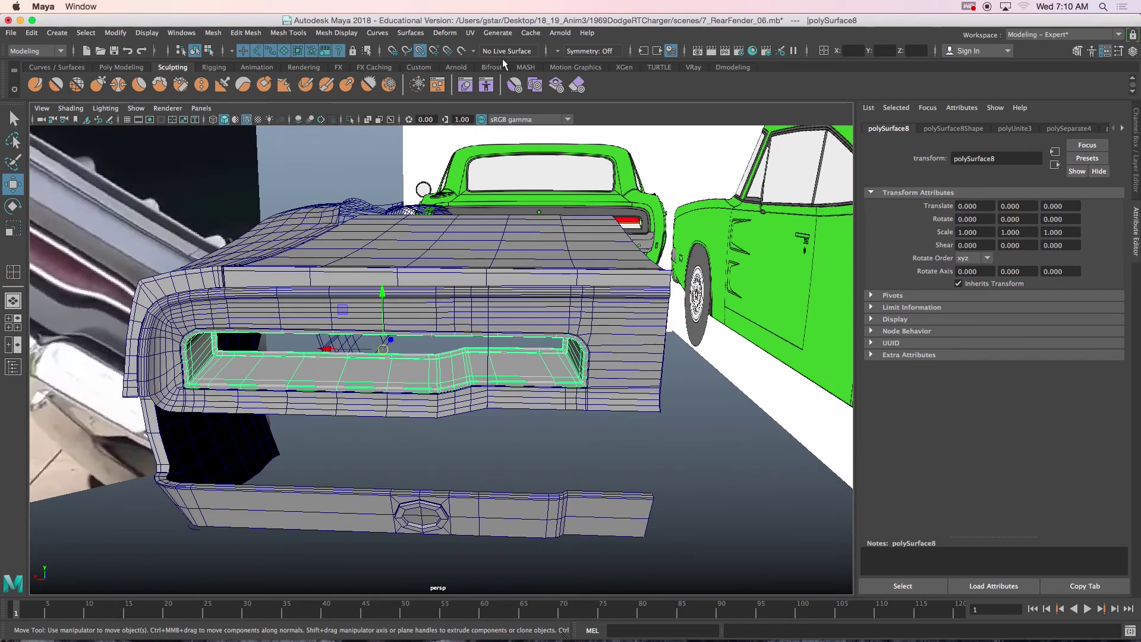
# Step: Select all vertices of the taillight surround's recessed rear rim in vertex mode
pyautogui.keyDown('alt'); pyautogui.moveTo(826, 246); pyautogui.dragTo(325, 348); pyautogui.keyUp('alt')
pyautogui.keyDown('alt'); pyautogui.moveTo(418, 386); pyautogui.dragTo(436, 375); pyautogui.keyUp('alt')
pyautogui.moveTo(451, 363); pyautogui.dragTo(421, 297, button='right')
pyautogui.keyDown('alt'); pyautogui.moveTo(429, 275); pyautogui.dragTo(434, 288); pyautogui.keyUp('alt')
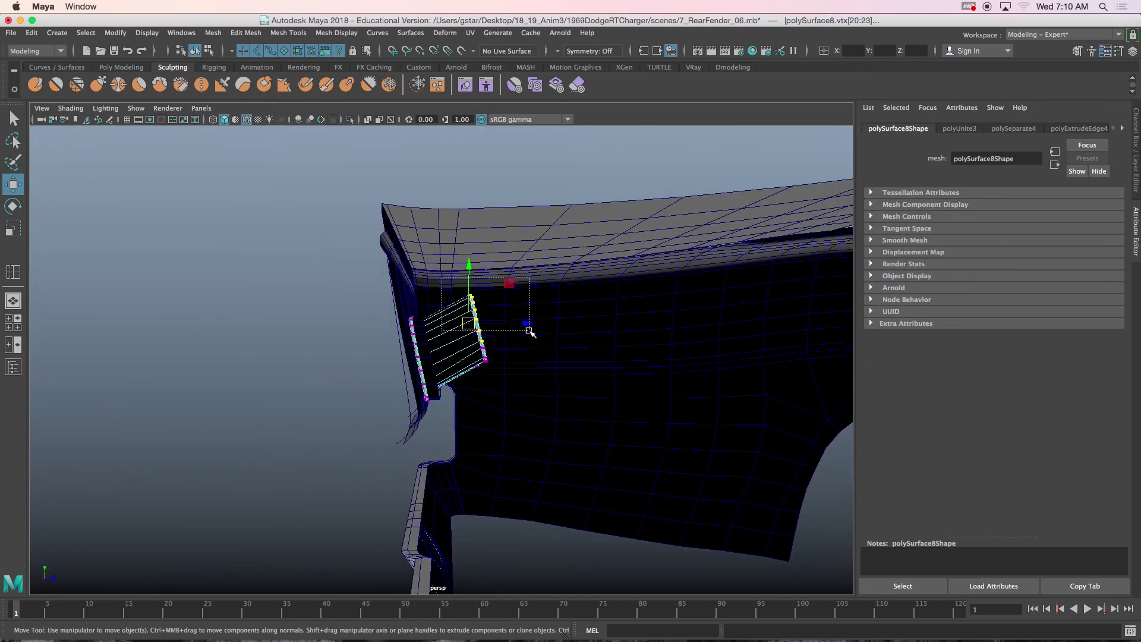
pyautogui.keyDown('alt'); pyautogui.moveTo(527, 389); pyautogui.dragTo(515, 397); pyautogui.keyUp('alt')
pyautogui.moveTo(528, 325); pyautogui.dragTo(588, 307)
pyautogui.press('space')
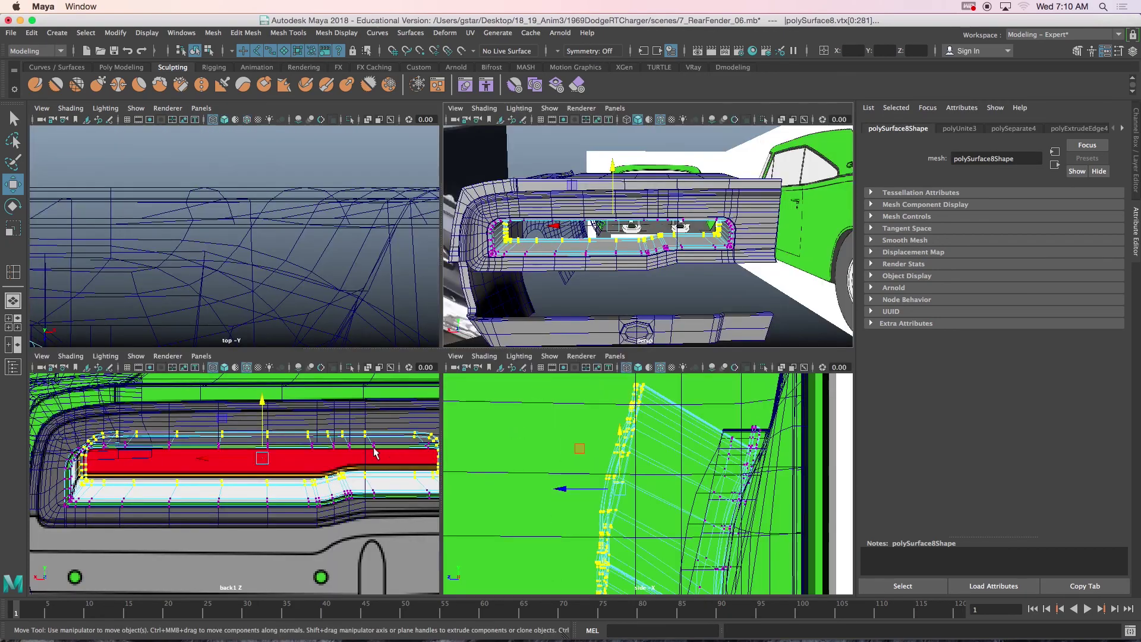
# Step: Move the selected rear rim vertices in the back view, raising them slightly against the taillight reference drawing
pyautogui.press('space')
pyautogui.moveTo(510, 259); pyautogui.dragTo(499, 248, button='middle')
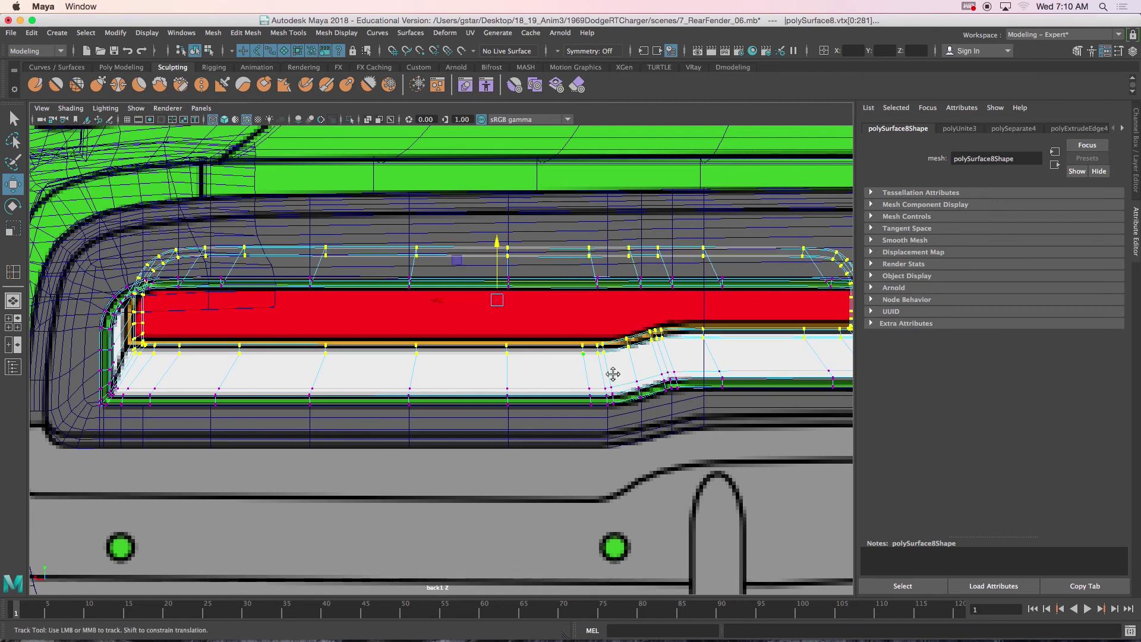
pyautogui.keyDown('alt'); pyautogui.moveTo(614, 374); pyautogui.dragTo(491, 349, button='middle'); pyautogui.keyUp('alt')
pyautogui.keyDown('alt'); pyautogui.moveTo(491, 349); pyautogui.dragTo(519, 331, button='right'); pyautogui.keyUp('alt')
pyautogui.moveTo(515, 278); pyautogui.dragTo(548, 290)
pyautogui.keyDown('alt'); pyautogui.moveTo(553, 292); pyautogui.dragTo(461, 297, button='middle'); pyautogui.keyUp('alt')
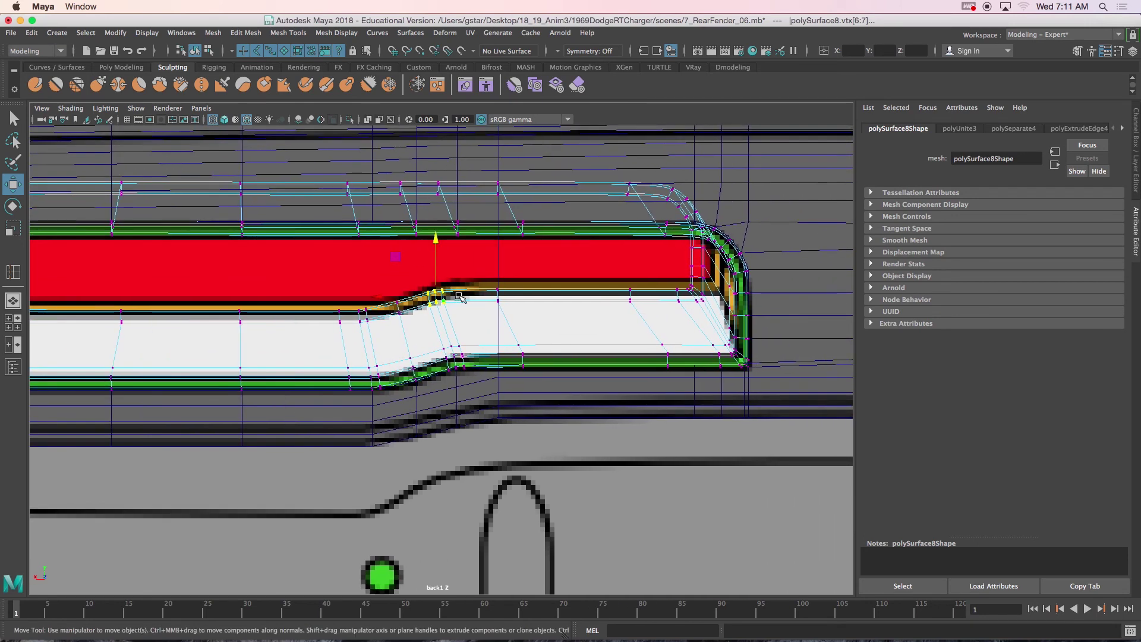
pyautogui.press('super+z')
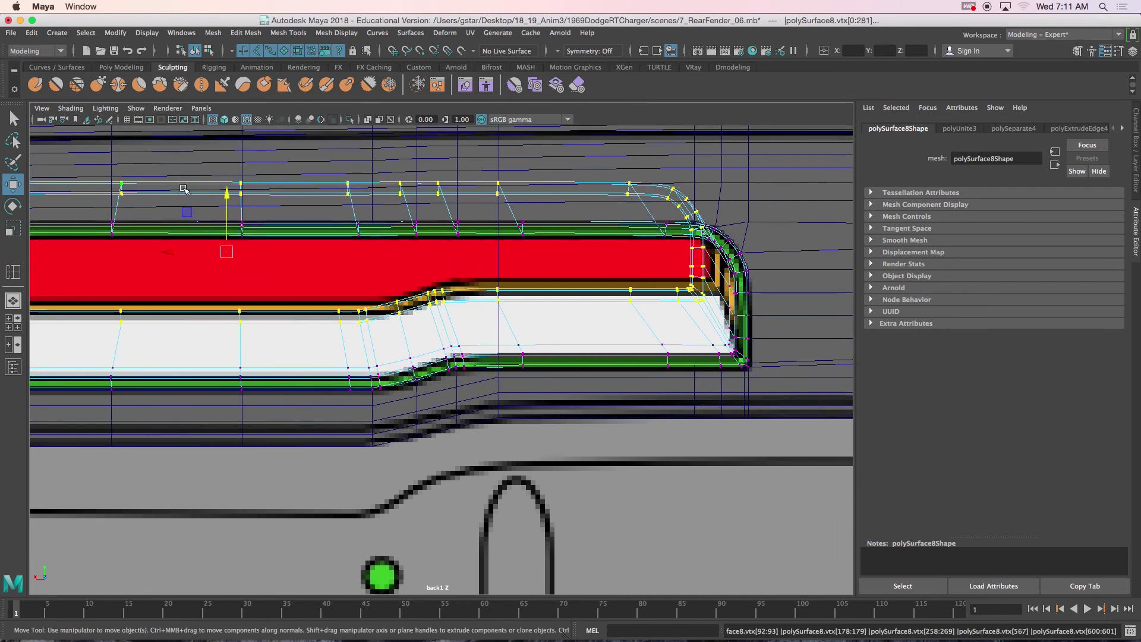
pyautogui.moveTo(228, 195); pyautogui.dragTo(230, 190)
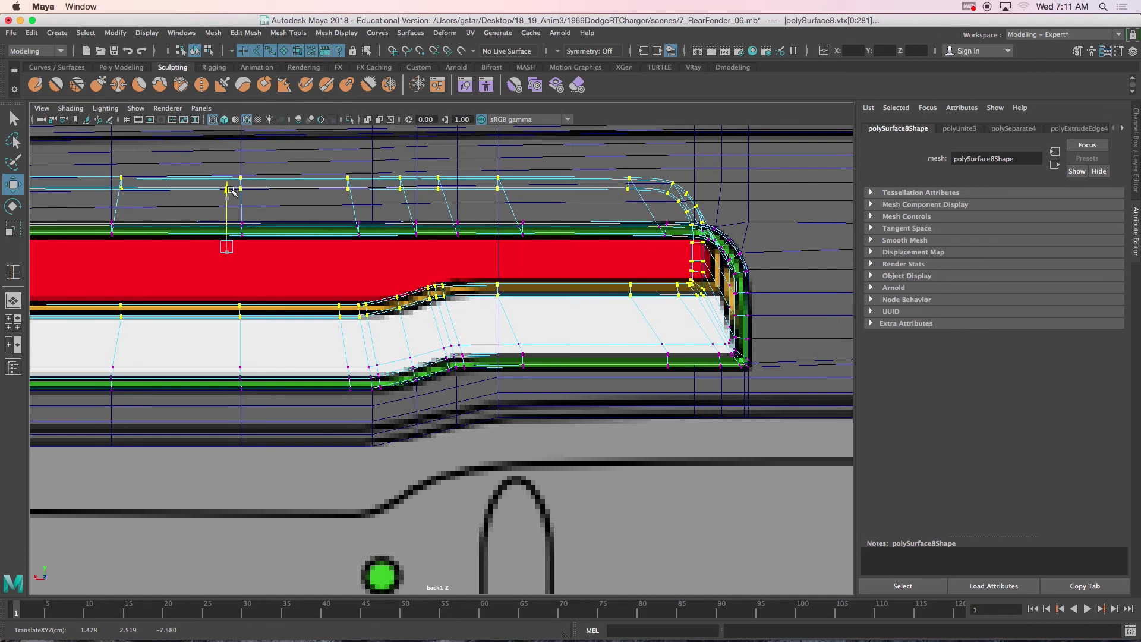
# Step: Shift the vertices around the rear rim's lower step slightly toward the car's centre, and return the surround to object mode in perspective
pyautogui.moveTo(313, 274); pyautogui.dragTo(459, 336)
pyautogui.moveTo(342, 303); pyautogui.dragTo(351, 303, button='middle')
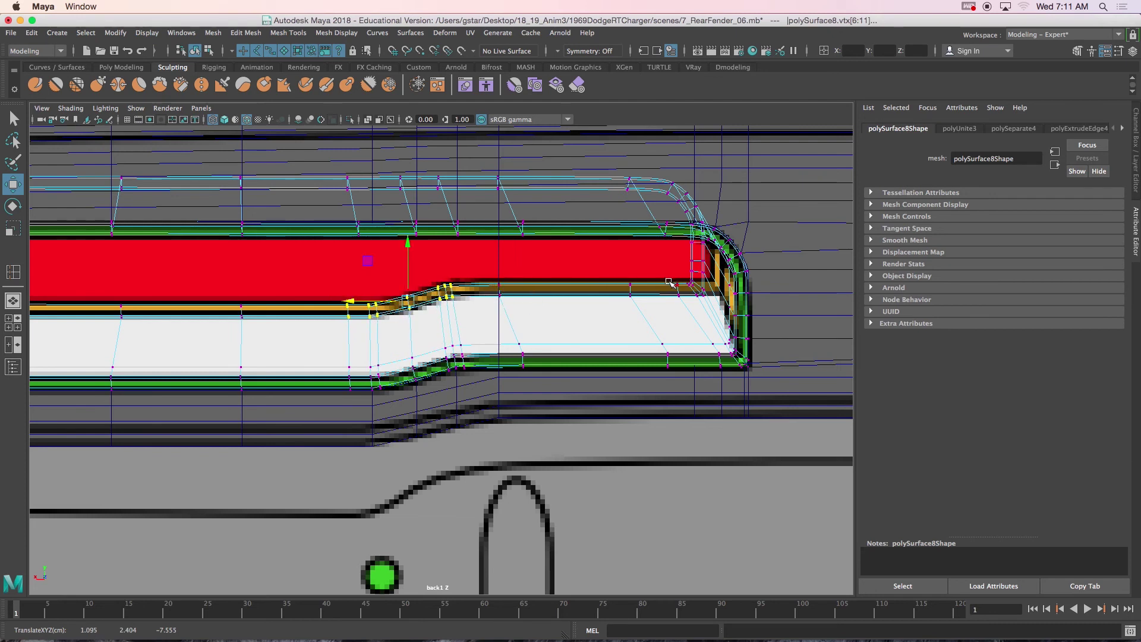
pyautogui.press('space')
pyautogui.press('space')
pyautogui.keyDown('alt'); pyautogui.moveTo(636, 267); pyautogui.dragTo(565, 356); pyautogui.keyUp('alt')
pyautogui.moveTo(547, 361); pyautogui.dragTo(584, 327, button='right')
# Step: Close the open rear border of the taillight surround with Fill Hole and return to object mode
pyautogui.keyDown('alt'); pyautogui.moveTo(583, 333); pyautogui.dragTo(435, 380); pyautogui.keyUp('alt')
pyautogui.scroll(6, 437, 383)
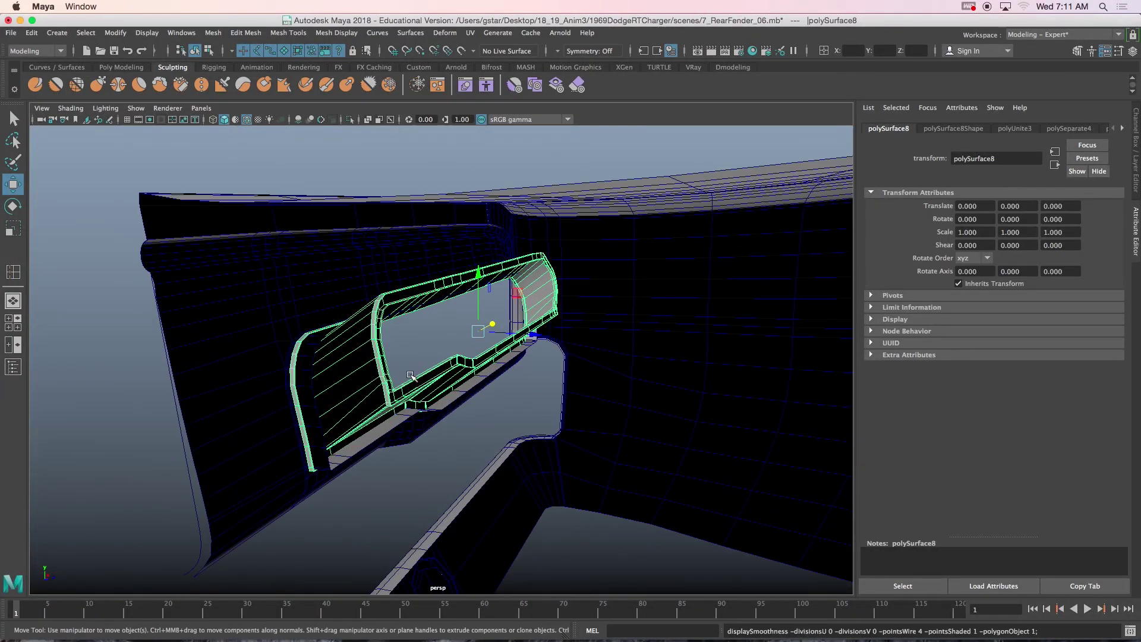
pyautogui.scroll(4, 401, 384)
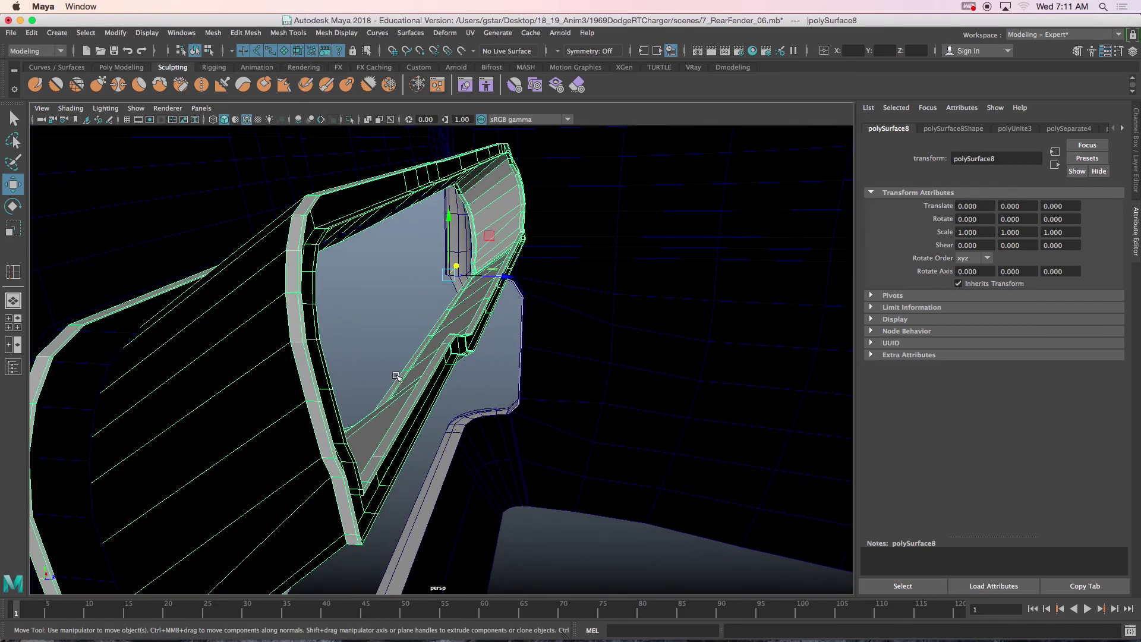
pyautogui.rightClick(428, 376)
pyautogui.click(427, 270)
pyautogui.click(433, 375)
pyautogui.keyDown('alt'); pyautogui.moveTo(419, 440); pyautogui.dragTo(386, 398); pyautogui.keyUp('alt')
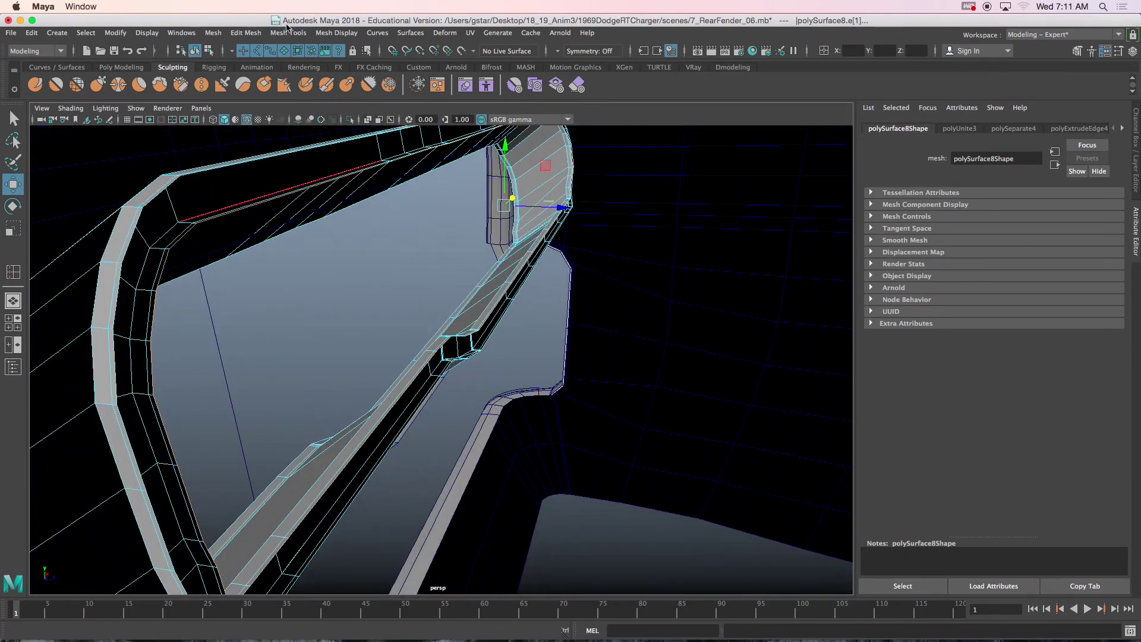
pyautogui.click(245, 33)
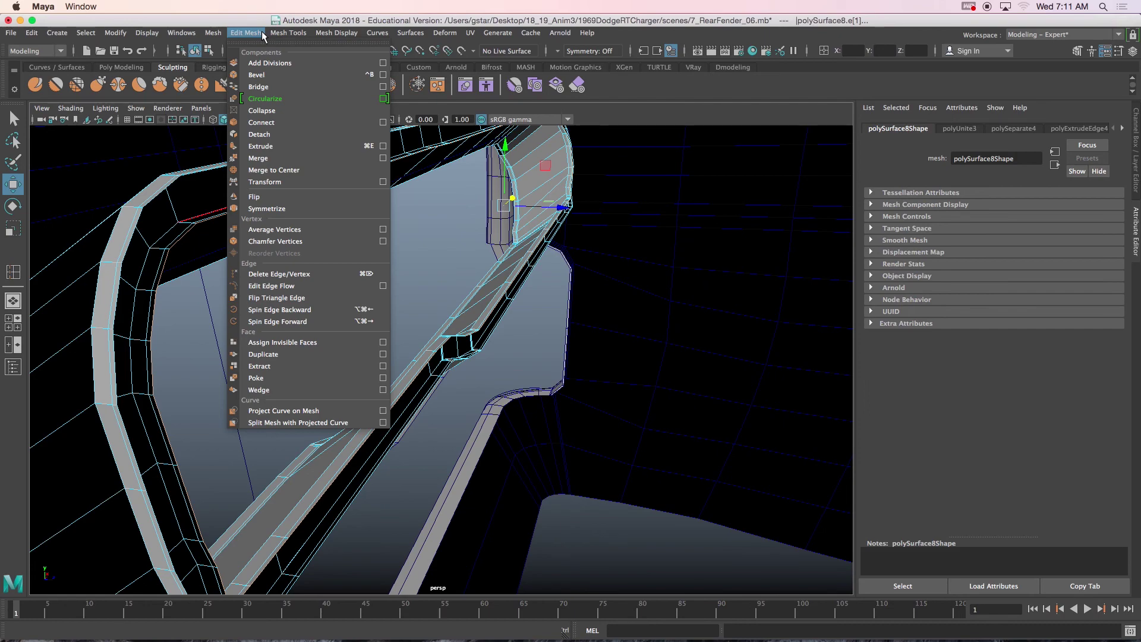
pyautogui.moveTo(212, 33)
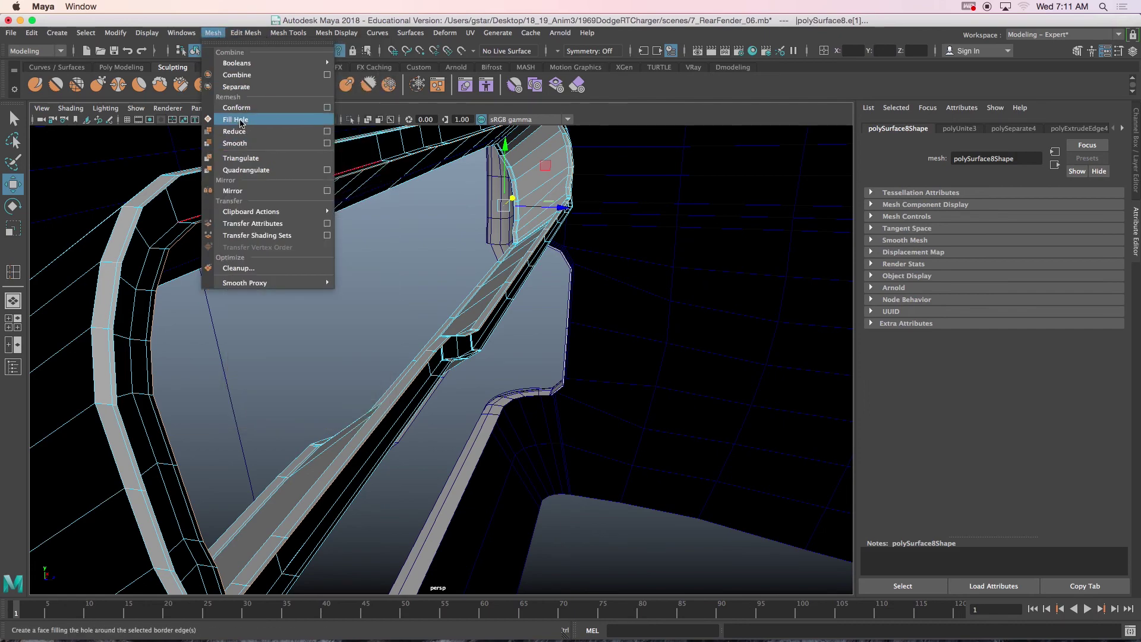
pyautogui.click(236, 119)
pyautogui.scroll(10, 395, 364)
pyautogui.moveTo(426, 277); pyautogui.dragTo(449, 259, button='right')
pyautogui.scroll(-5, 259, 254)
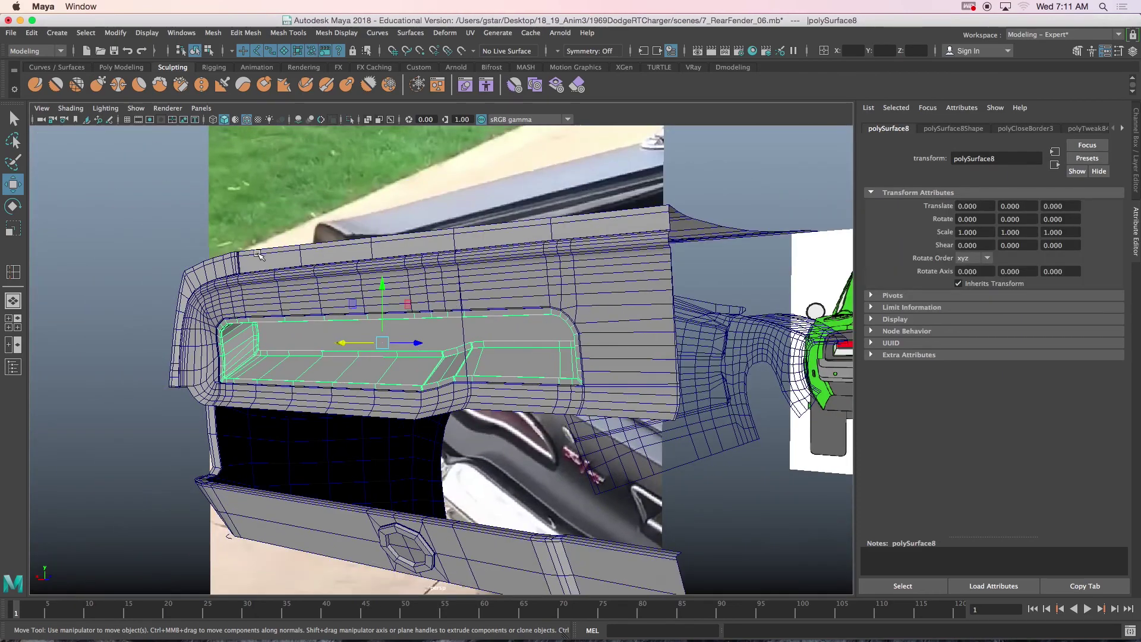
# Step: Compare the filled taillight recess and the surrounding rear panel with the reference photos and side drawing
pyautogui.scroll(-4, 266, 319)
pyautogui.click(266, 320)
pyautogui.keyDown('alt'); pyautogui.moveTo(277, 322); pyautogui.dragTo(528, 326); pyautogui.keyUp('alt')
pyautogui.scroll(-6, 527, 327)
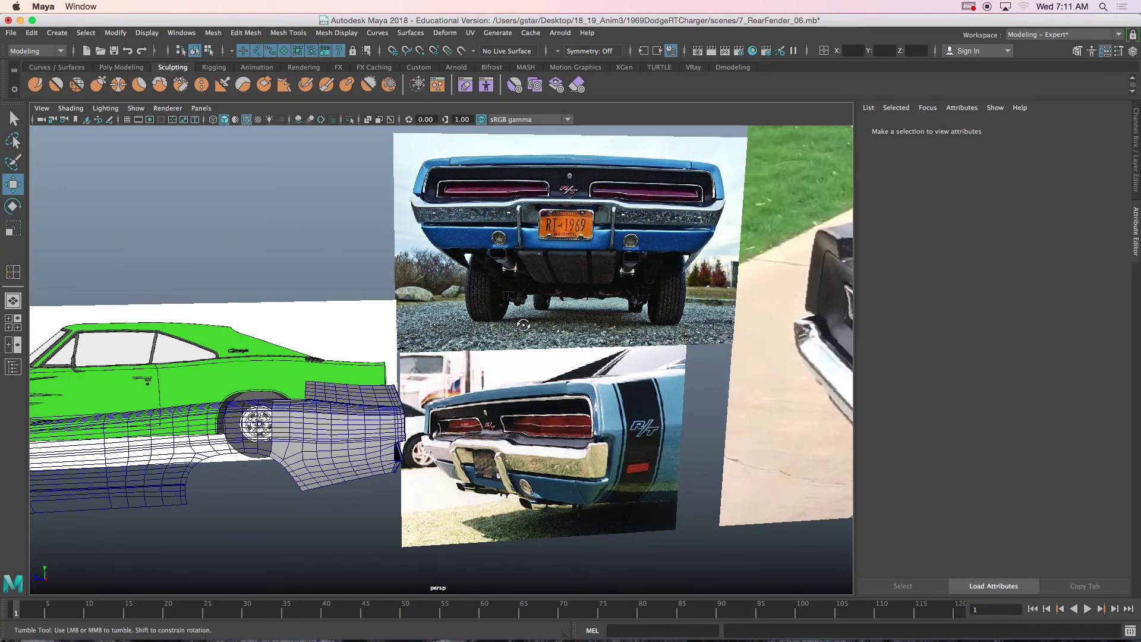
pyautogui.keyDown('alt'); pyautogui.moveTo(523, 325); pyautogui.dragTo(461, 330); pyautogui.keyUp('alt')
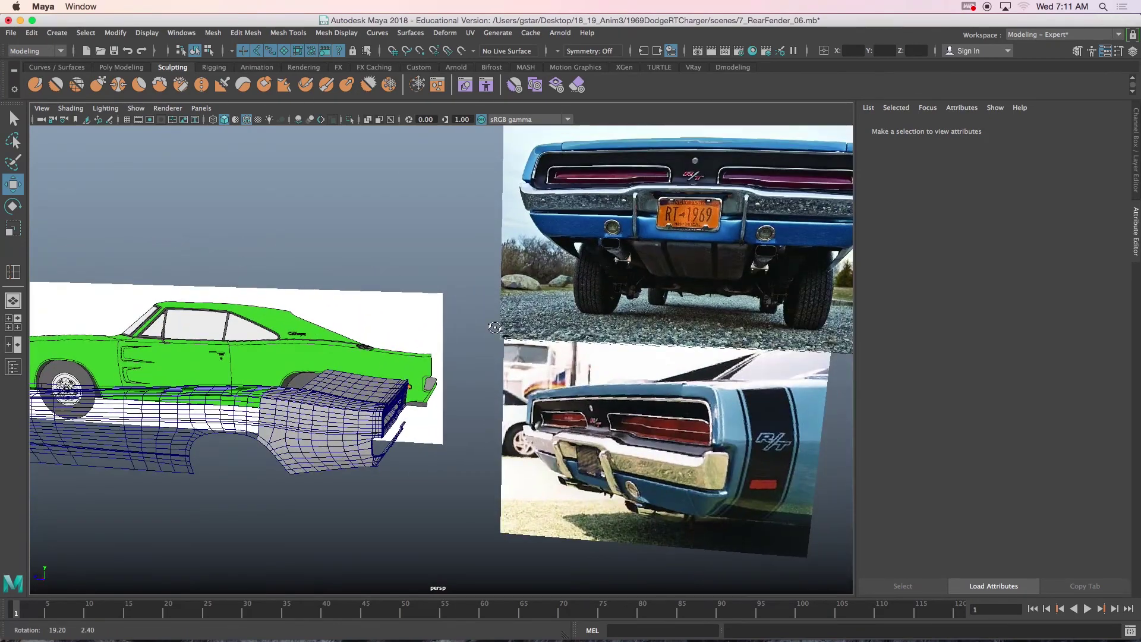
pyautogui.scroll(8, 397, 343)
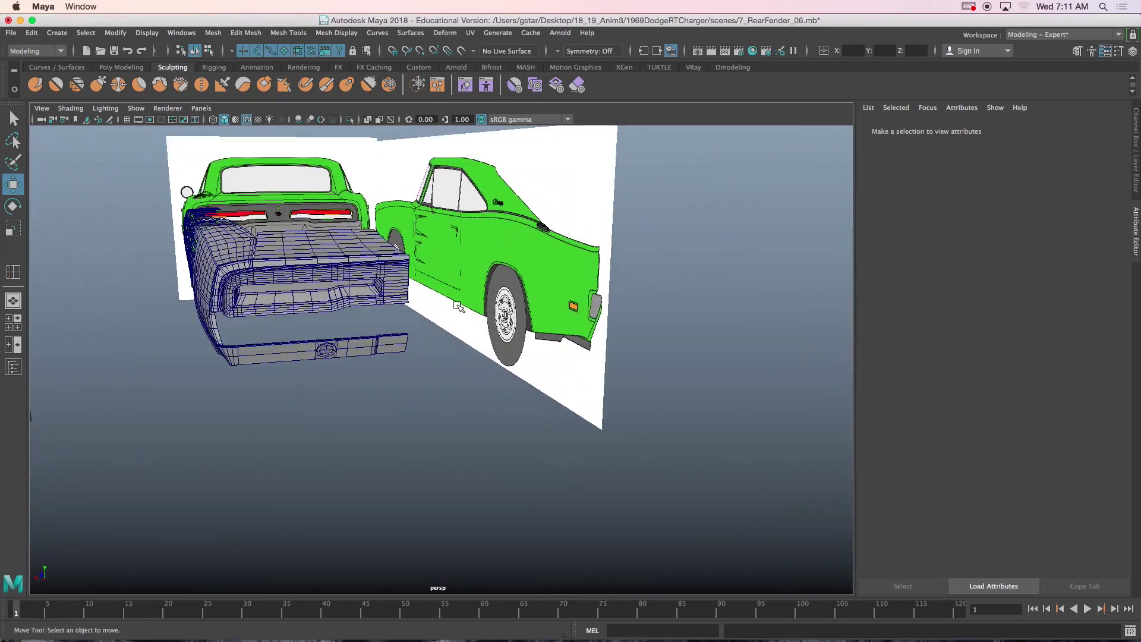
pyautogui.click(377, 291)
pyautogui.keyDown('alt'); pyautogui.moveTo(376, 292); pyautogui.dragTo(277, 285); pyautogui.keyUp('alt')
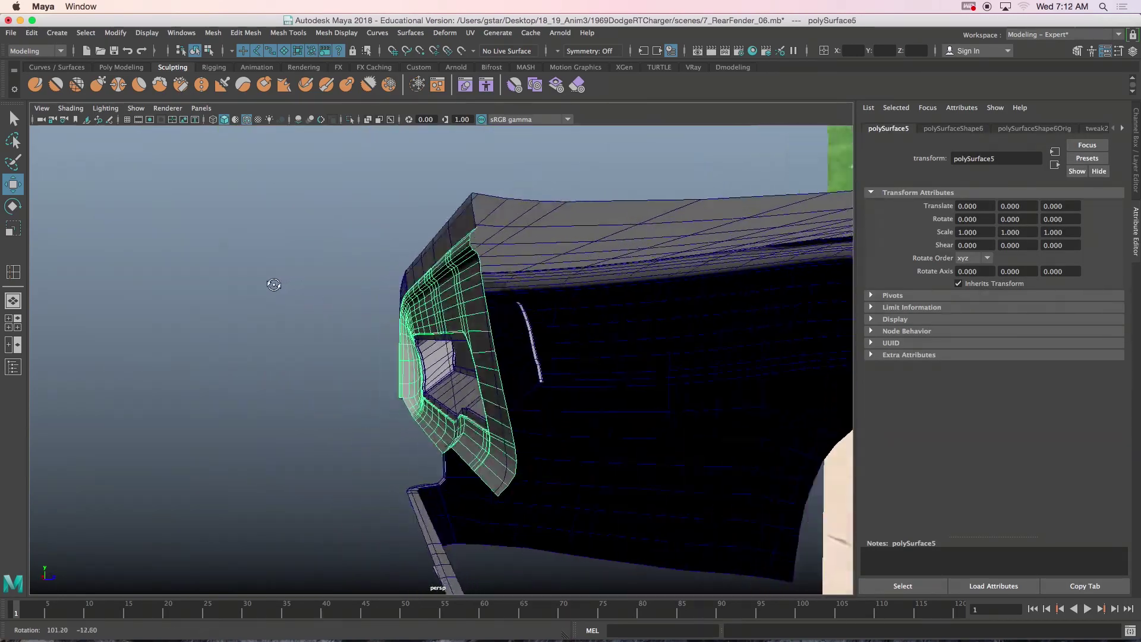
pyautogui.keyDown('alt'); pyautogui.moveTo(291, 284); pyautogui.dragTo(527, 304); pyautogui.keyUp('alt')
pyautogui.keyDown('alt'); pyautogui.moveTo(589, 356); pyautogui.dragTo(429, 344, button='middle'); pyautogui.keyUp('alt')
pyautogui.scroll(5, 425, 333)
pyautogui.keyDown('alt'); pyautogui.moveTo(420, 319); pyautogui.dragTo(496, 324); pyautogui.keyUp('alt')
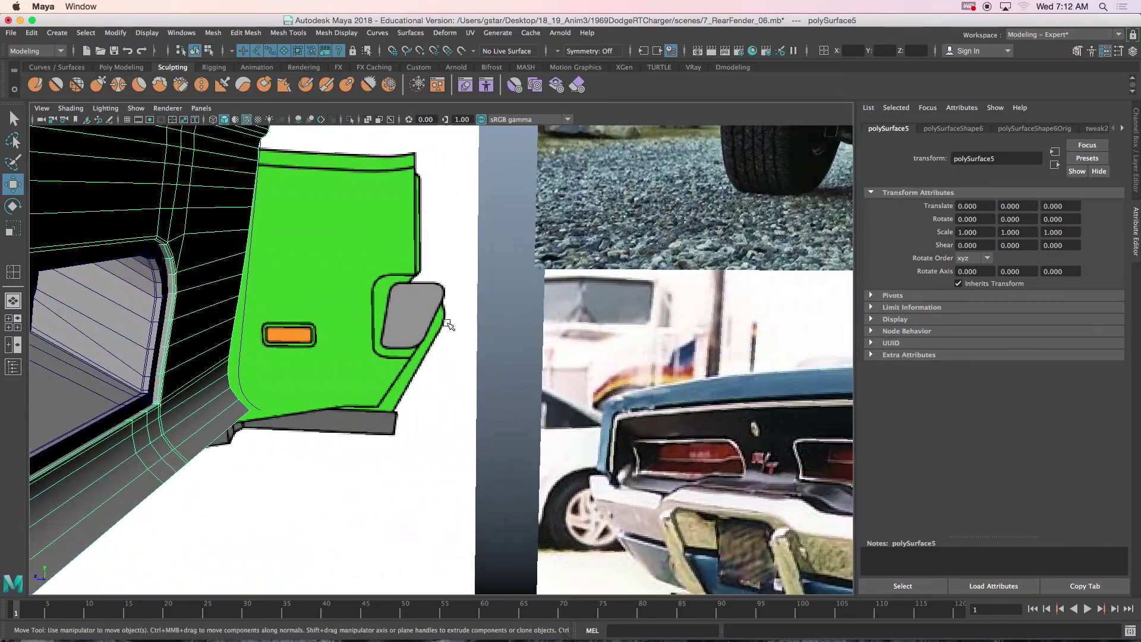
pyautogui.keyDown('alt'); pyautogui.moveTo(278, 321); pyautogui.dragTo(284, 323, button='middle'); pyautogui.keyUp('alt')
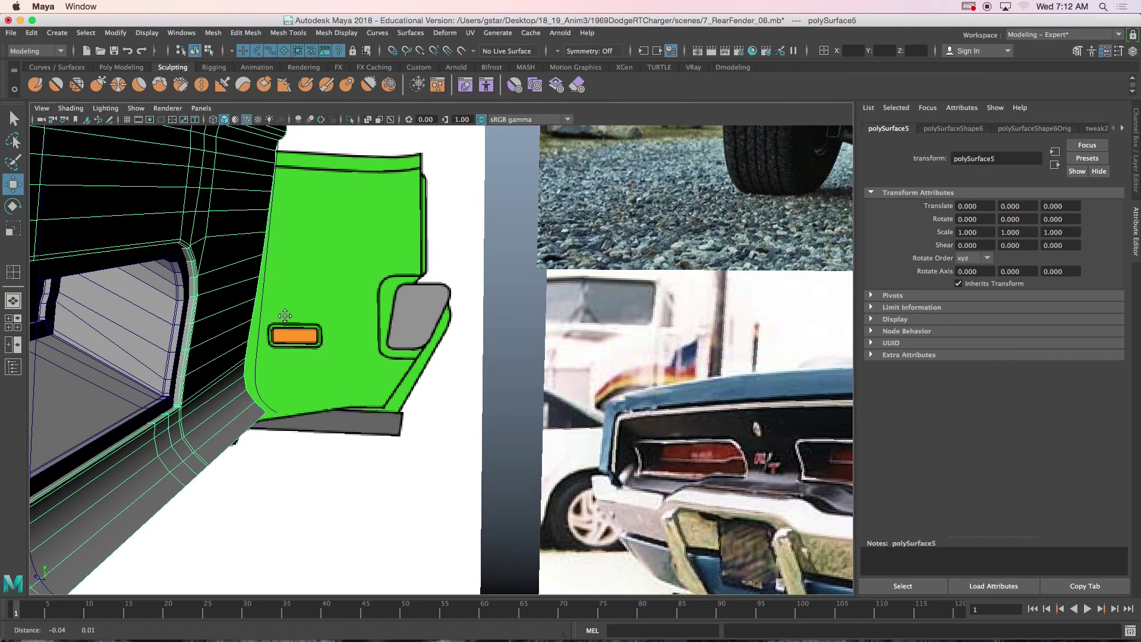
pyautogui.keyDown('alt'); pyautogui.moveTo(282, 295); pyautogui.dragTo(323, 395); pyautogui.keyUp('alt')
pyautogui.scroll(2, 458, 395)
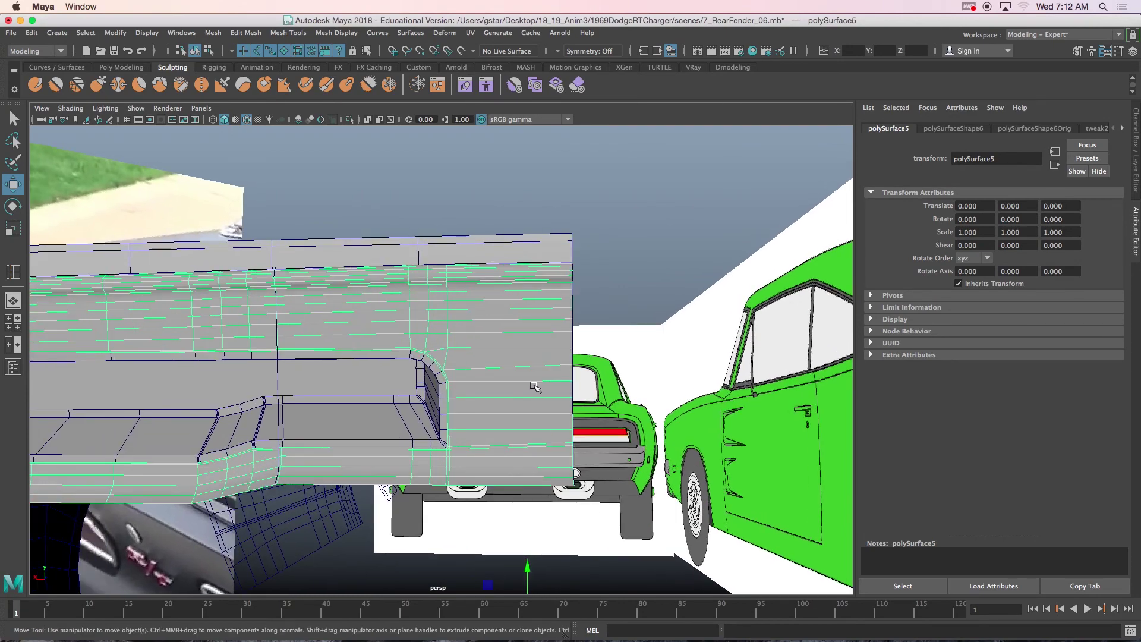
pyautogui.moveTo(534, 387); pyautogui.dragTo(493, 376, button='right')
pyautogui.moveTo(479, 306); pyautogui.dragTo(478, 306, button='right')
pyautogui.keyDown('alt'); pyautogui.moveTo(514, 396); pyautogui.dragTo(482, 376, button='middle'); pyautogui.keyUp('alt')
pyautogui.scroll(2, 505, 364)
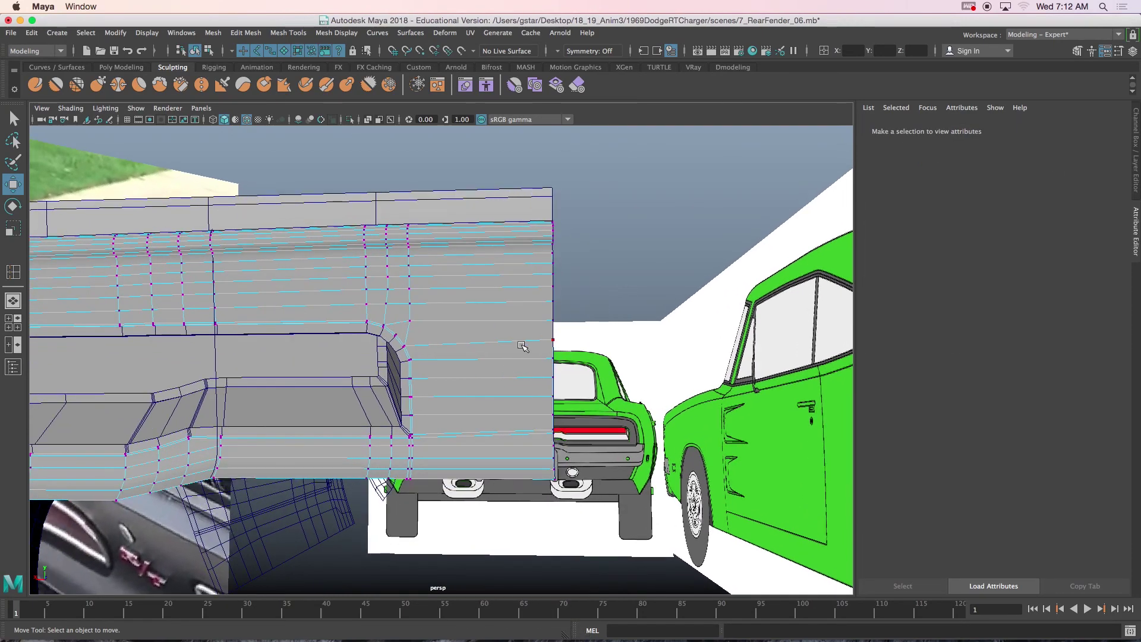
pyautogui.moveTo(570, 346); pyautogui.dragTo(568, 344)
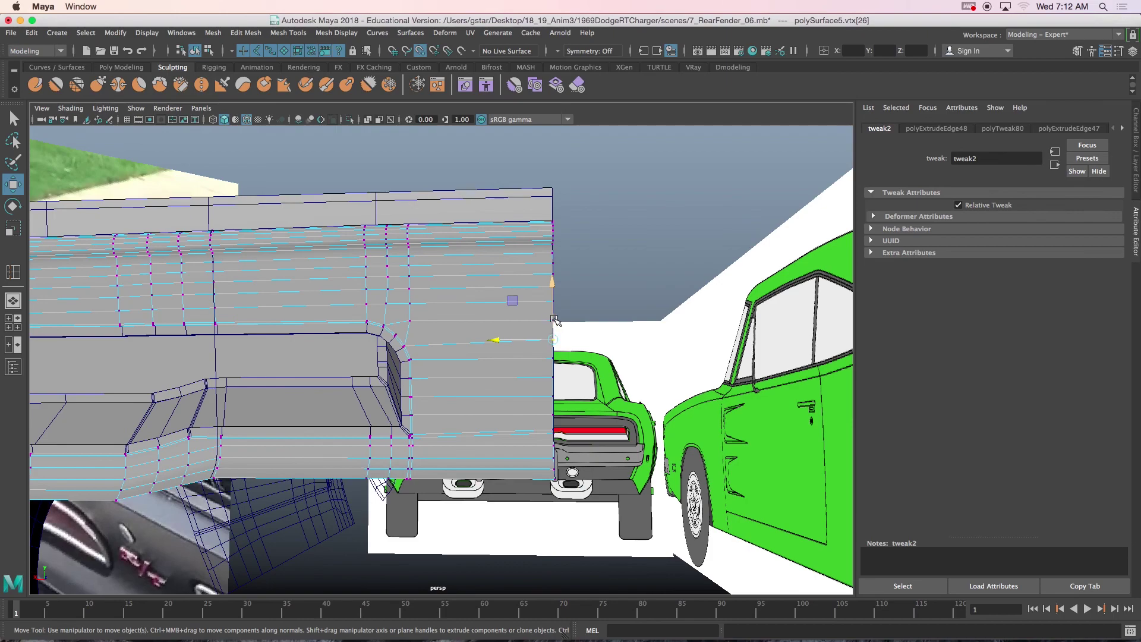
pyautogui.keyDown('alt'); pyautogui.moveTo(542, 346); pyautogui.dragTo(423, 350); pyautogui.keyUp('alt')
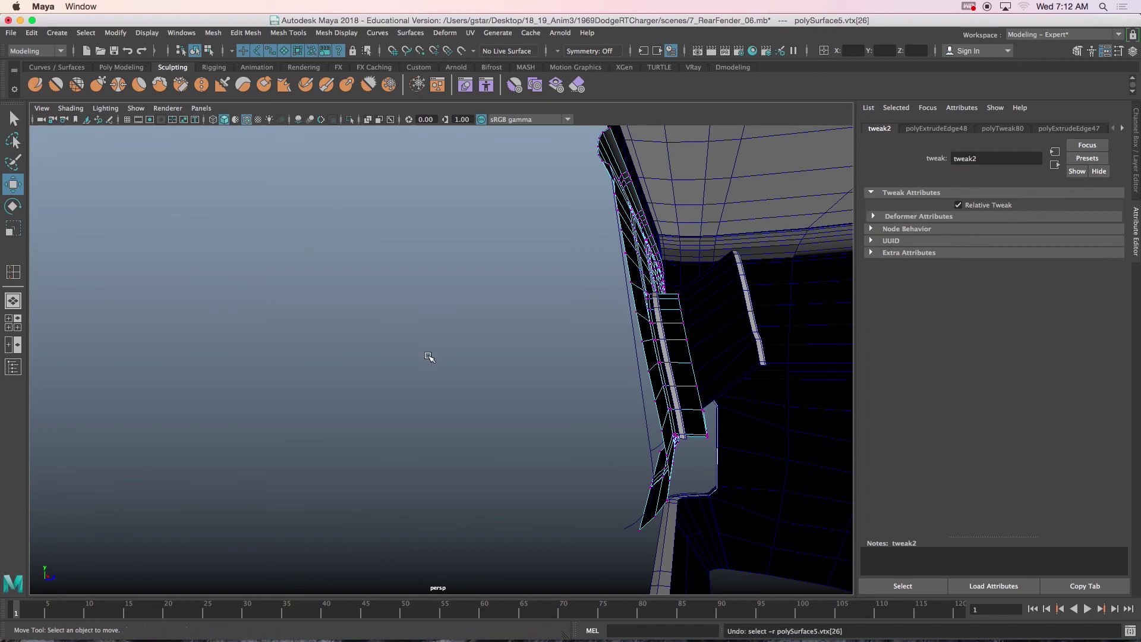
pyautogui.click(429, 356)
pyautogui.keyDown('alt'); pyautogui.moveTo(430, 354); pyautogui.dragTo(472, 372); pyautogui.keyUp('alt')
pyautogui.moveTo(455, 323); pyautogui.dragTo(502, 291, button='right')
pyautogui.click(511, 466)
# Step: Examine the rear fender, taillight panel and lower valance from the side and rear against the reference images
pyautogui.keyDown('alt'); pyautogui.moveTo(418, 463); pyautogui.dragTo(443, 462); pyautogui.keyUp('alt')
pyautogui.keyDown('alt'); pyautogui.moveTo(368, 443); pyautogui.dragTo(590, 416); pyautogui.keyUp('alt')
pyautogui.scroll(6, 594, 419)
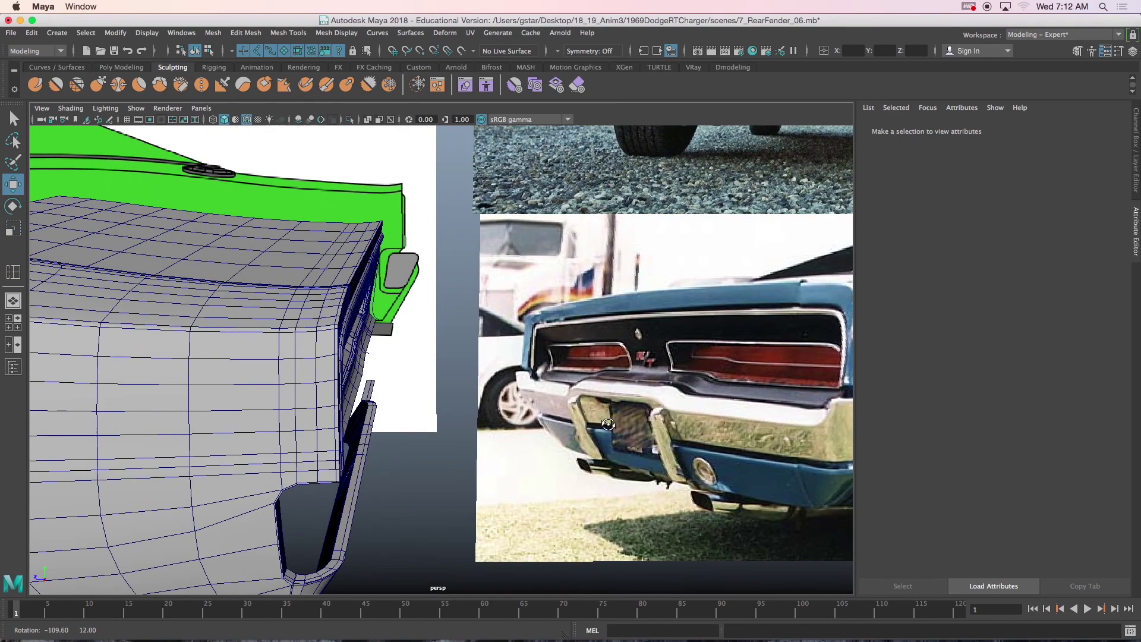
pyautogui.keyDown('alt'); pyautogui.moveTo(539, 443); pyautogui.dragTo(537, 395, button='middle'); pyautogui.keyUp('alt')
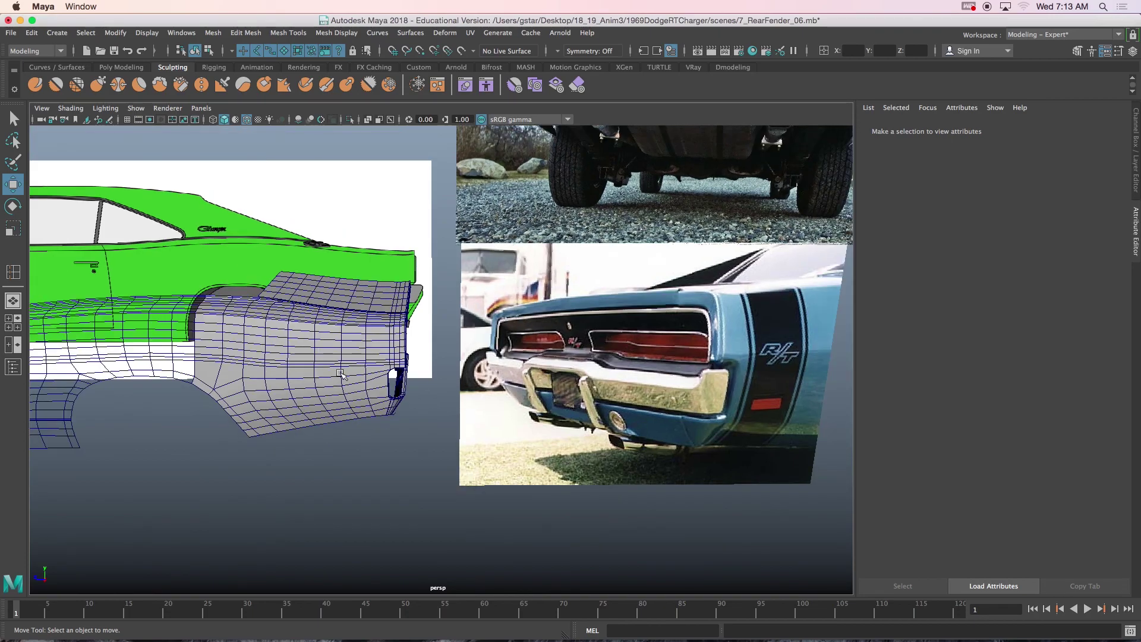
pyautogui.keyDown('alt'); pyautogui.moveTo(341, 373); pyautogui.dragTo(464, 369, button='middle'); pyautogui.keyUp('alt')
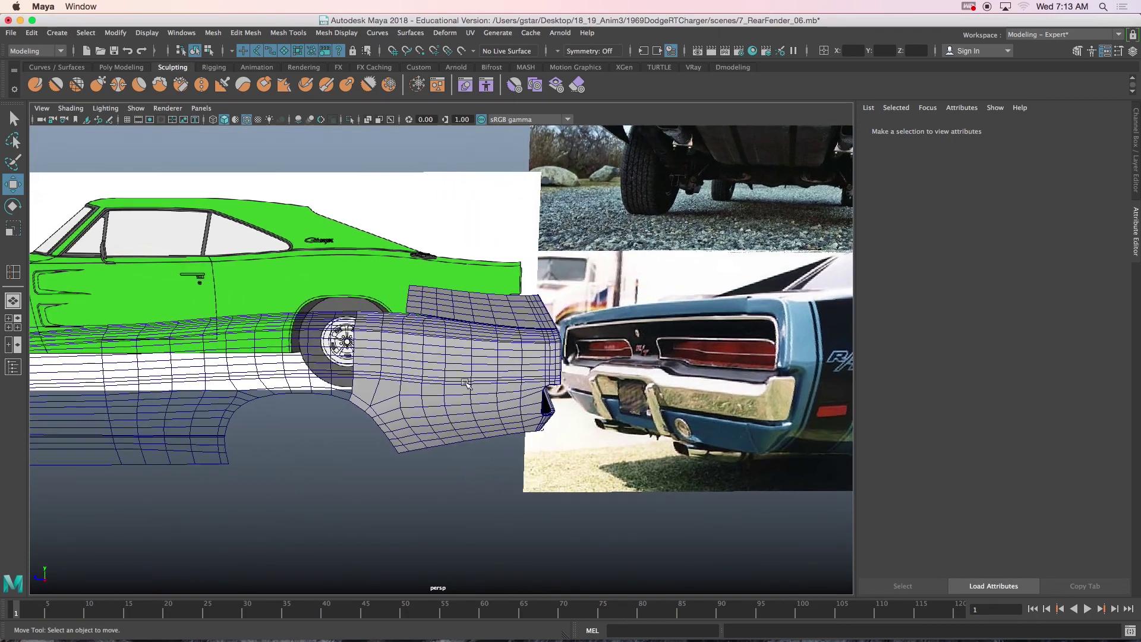
pyautogui.click(464, 369)
pyautogui.click(426, 443)
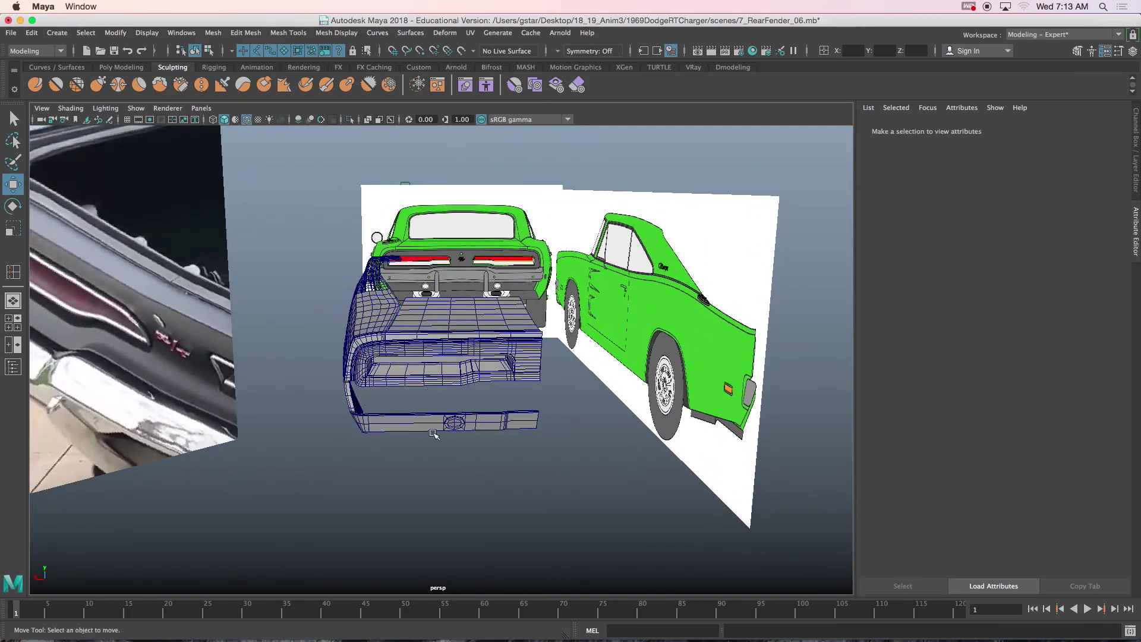
pyautogui.keyDown('alt'); pyautogui.moveTo(448, 391); pyautogui.dragTo(410, 381); pyautogui.keyUp('alt')
pyautogui.keyDown('alt'); pyautogui.moveTo(410, 381); pyautogui.dragTo(517, 385, button='middle'); pyautogui.keyUp('alt')
pyautogui.keyDown('alt'); pyautogui.moveTo(517, 385); pyautogui.dragTo(561, 387, button='right'); pyautogui.keyUp('alt')
pyautogui.moveTo(560, 386)
pyautogui.keyDown('alt'); pyautogui.mouseDown()
pyautogui.moveTo(501, 382)
pyautogui.moveTo(565, 385)
pyautogui.mouseUp(); pyautogui.keyUp('alt')
pyautogui.keyDown('alt'); pyautogui.moveTo(564, 385); pyautogui.dragTo(543, 406, button='right'); pyautogui.keyUp('alt')
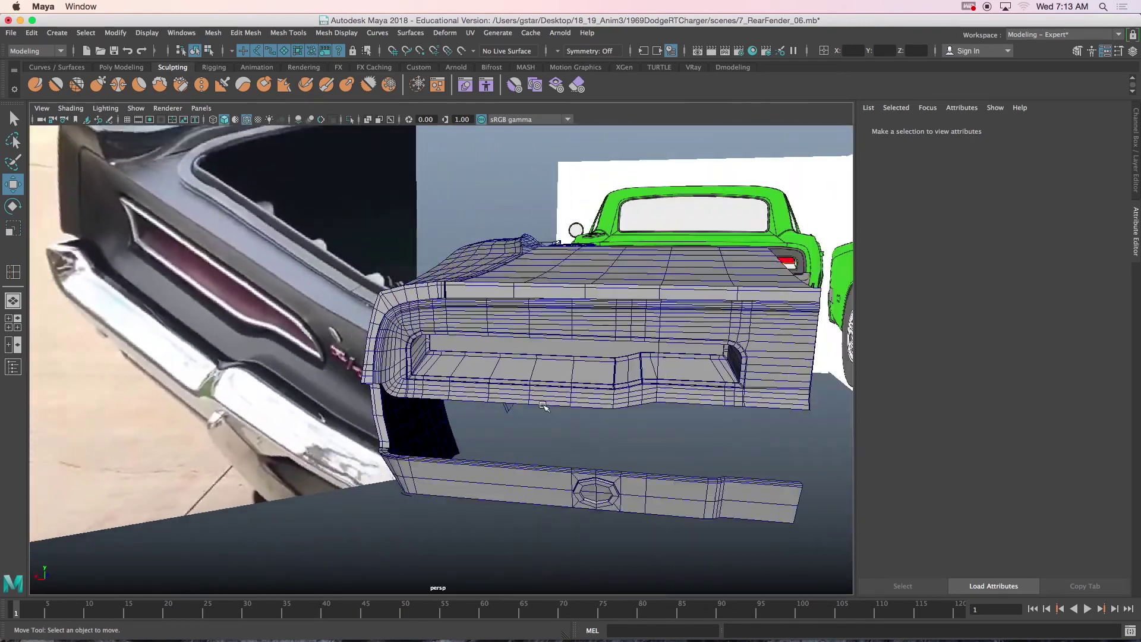